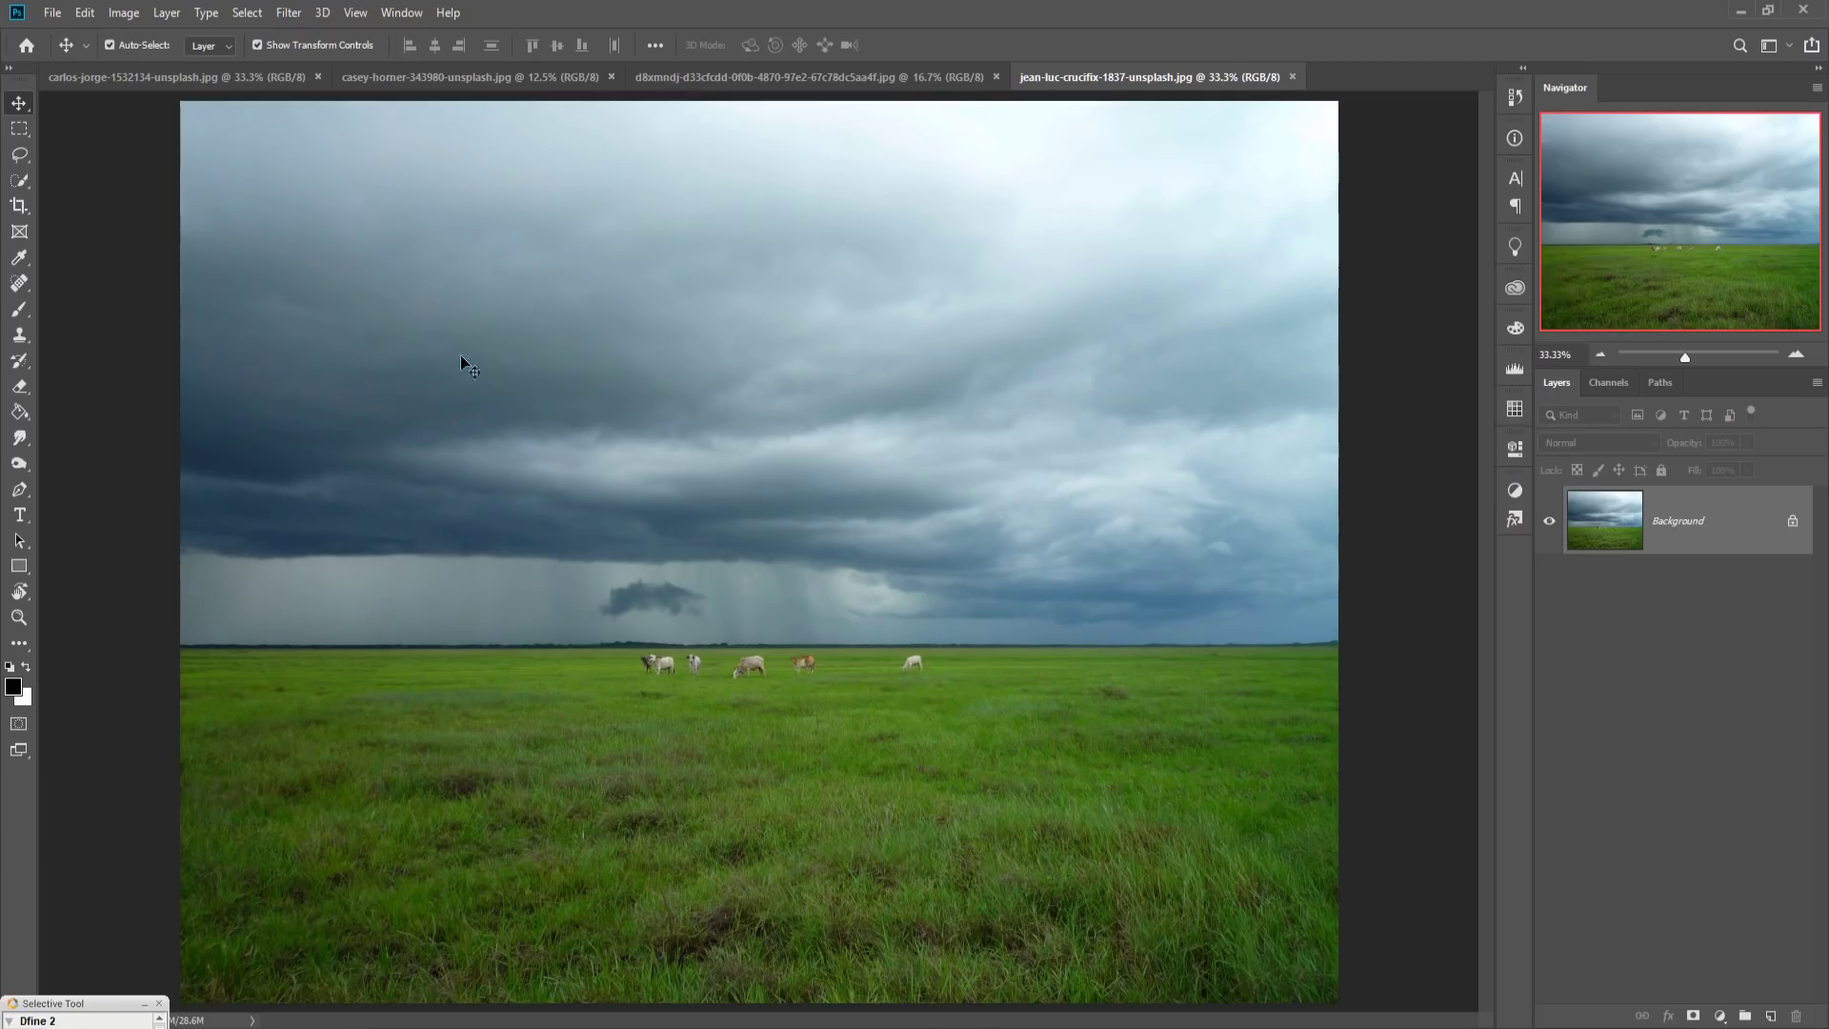
Step: Create the blank white Untitled-1 document at 1920 × 1080 pixels and 300 ppi
click(53, 12)
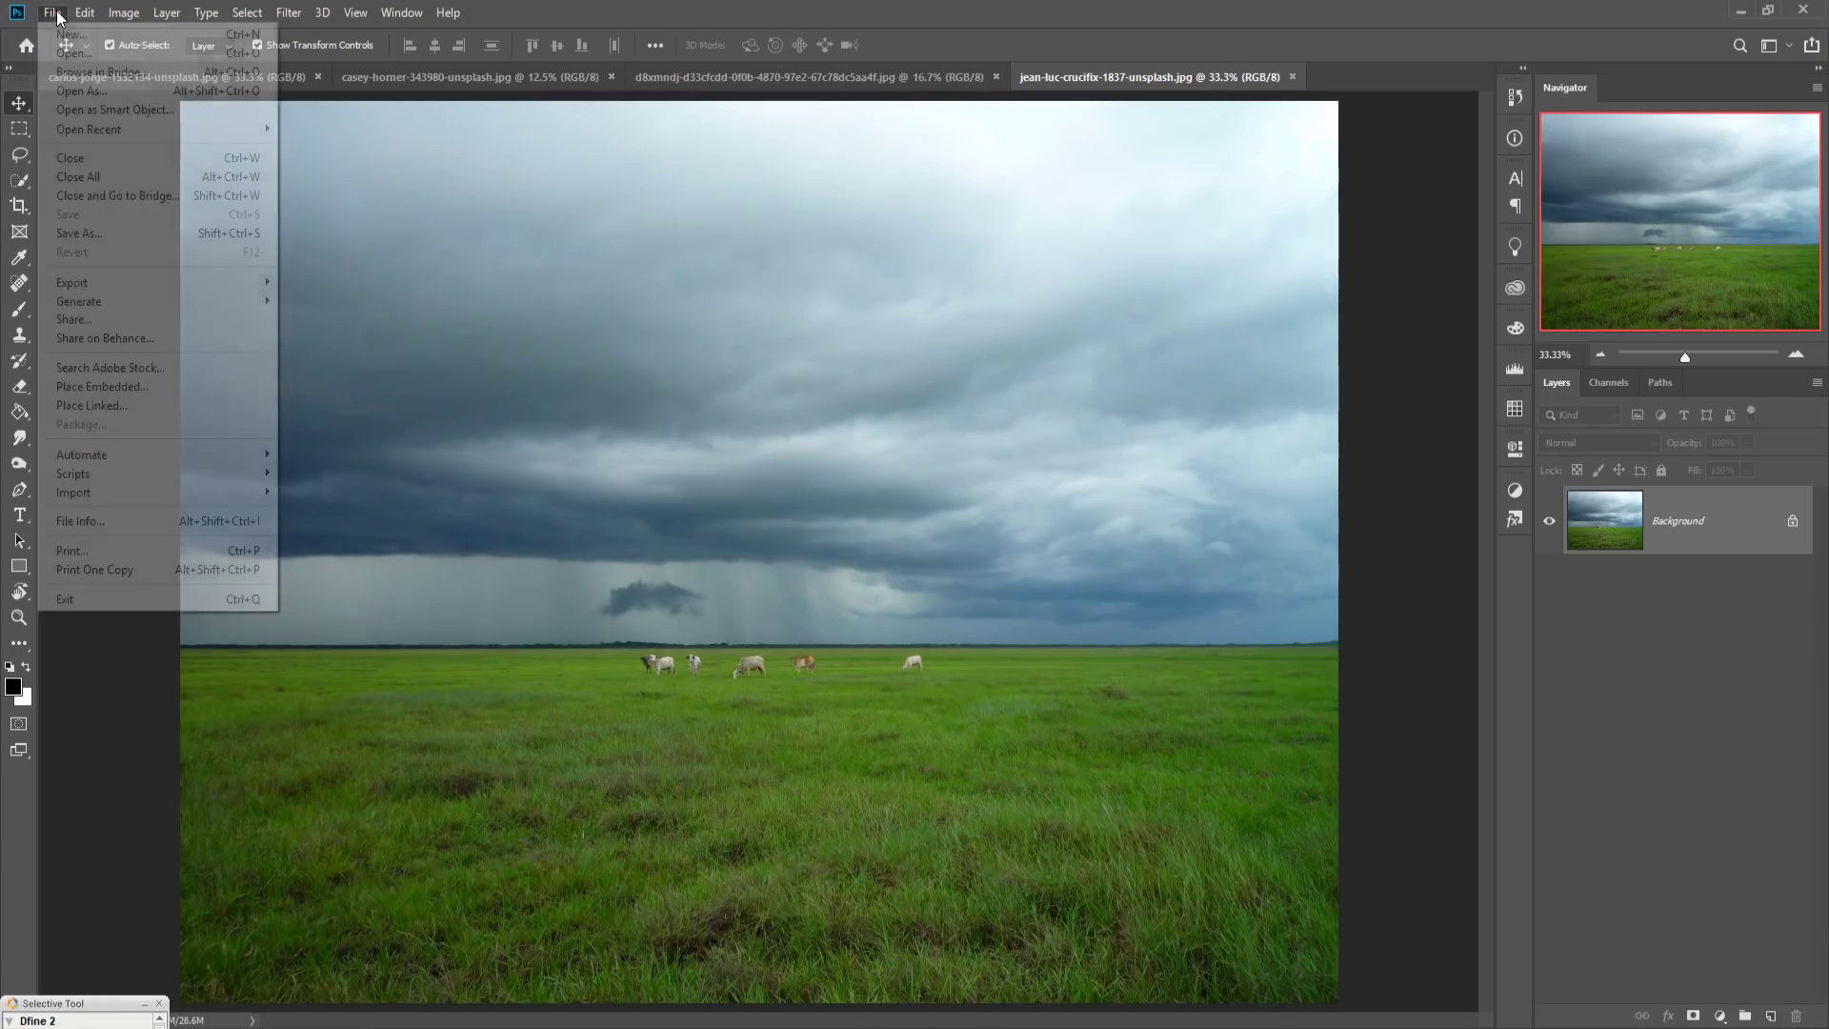
click(63, 48)
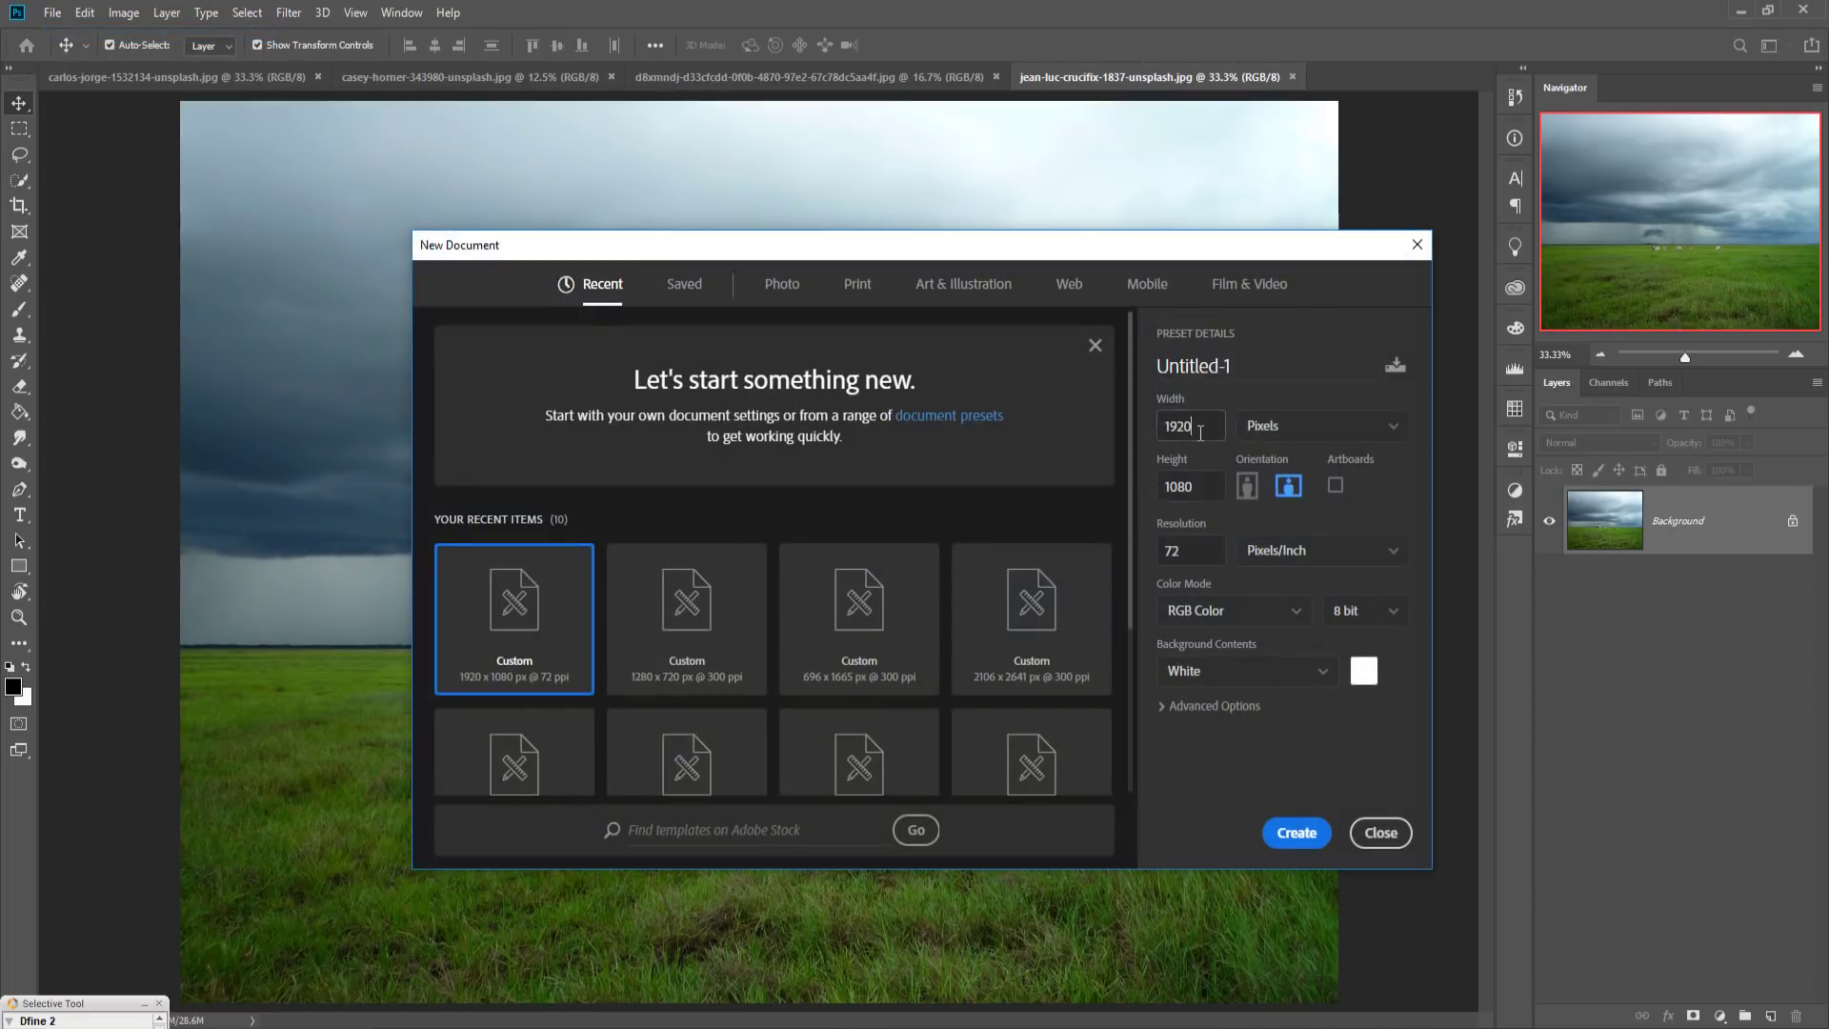
mouse_move(1200, 432)
mouse_down()
mouse_move(1171, 441)
mouse_move(1156, 552)
mouse_up()
text(00)
click(1297, 833)
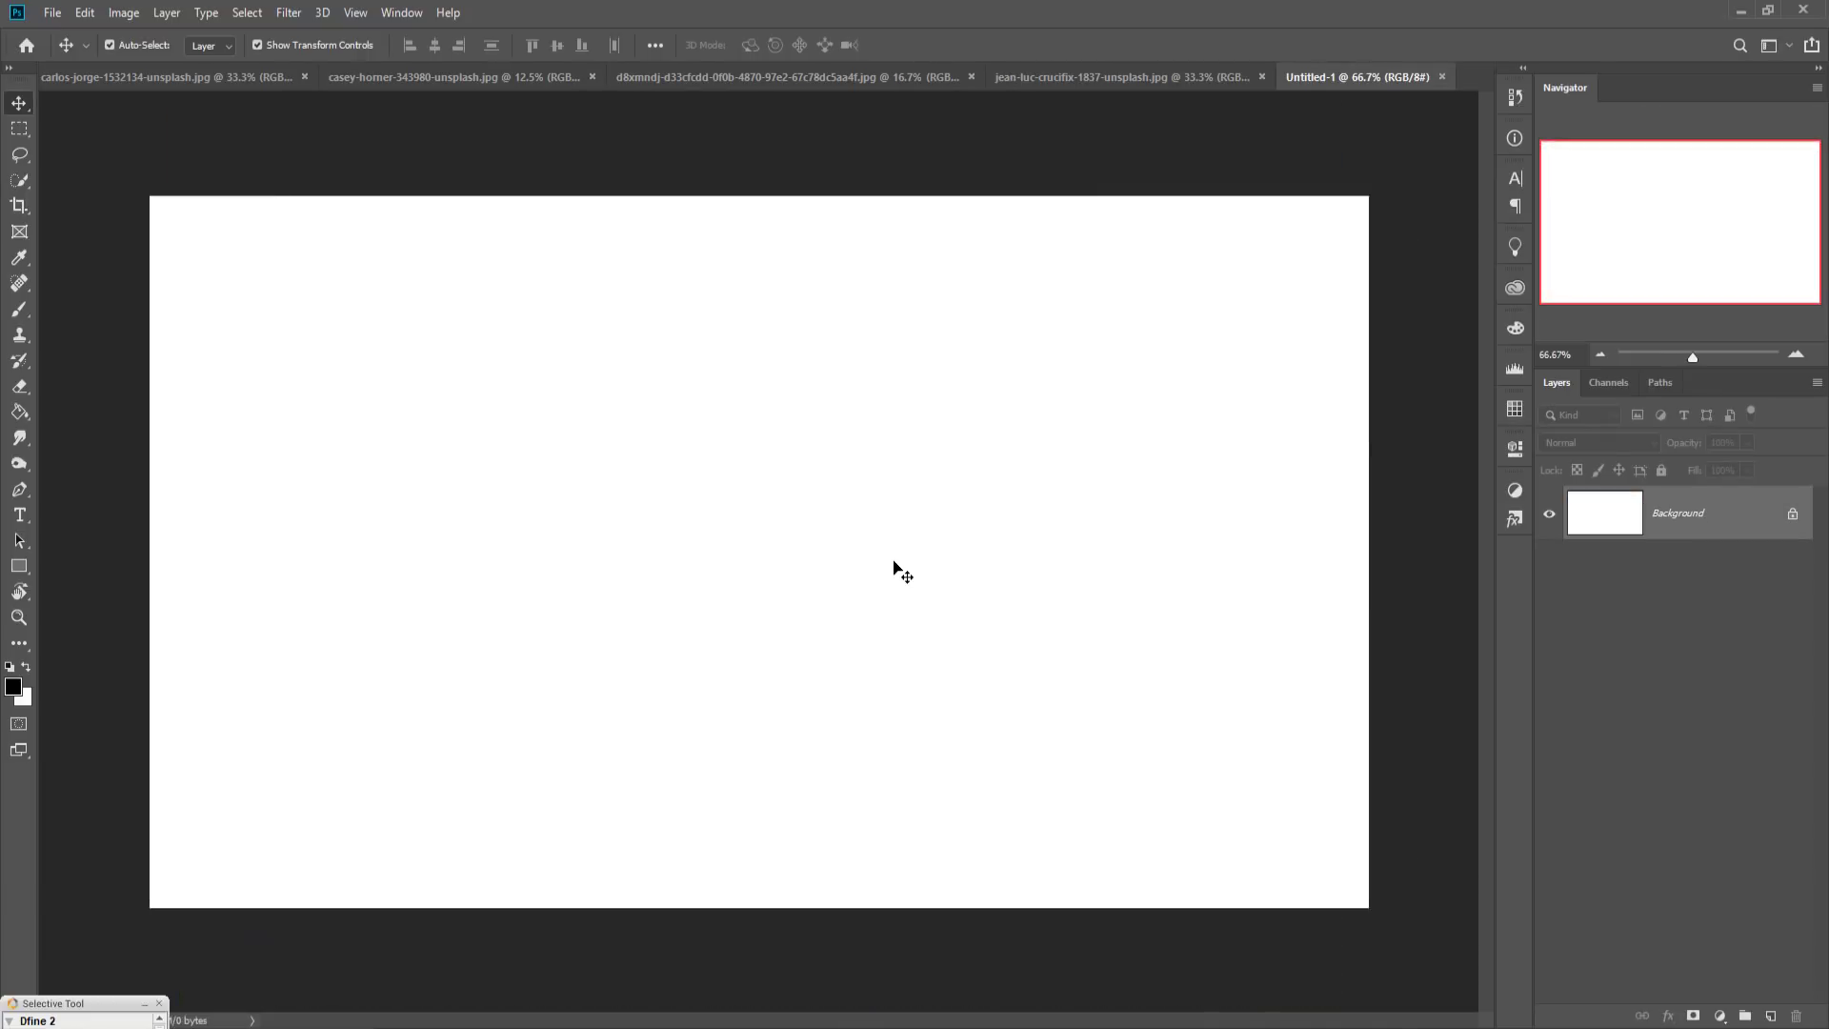
Step: Quick-select the grass field below the horizon in the storm photo with a 250 brush
click(112, 82)
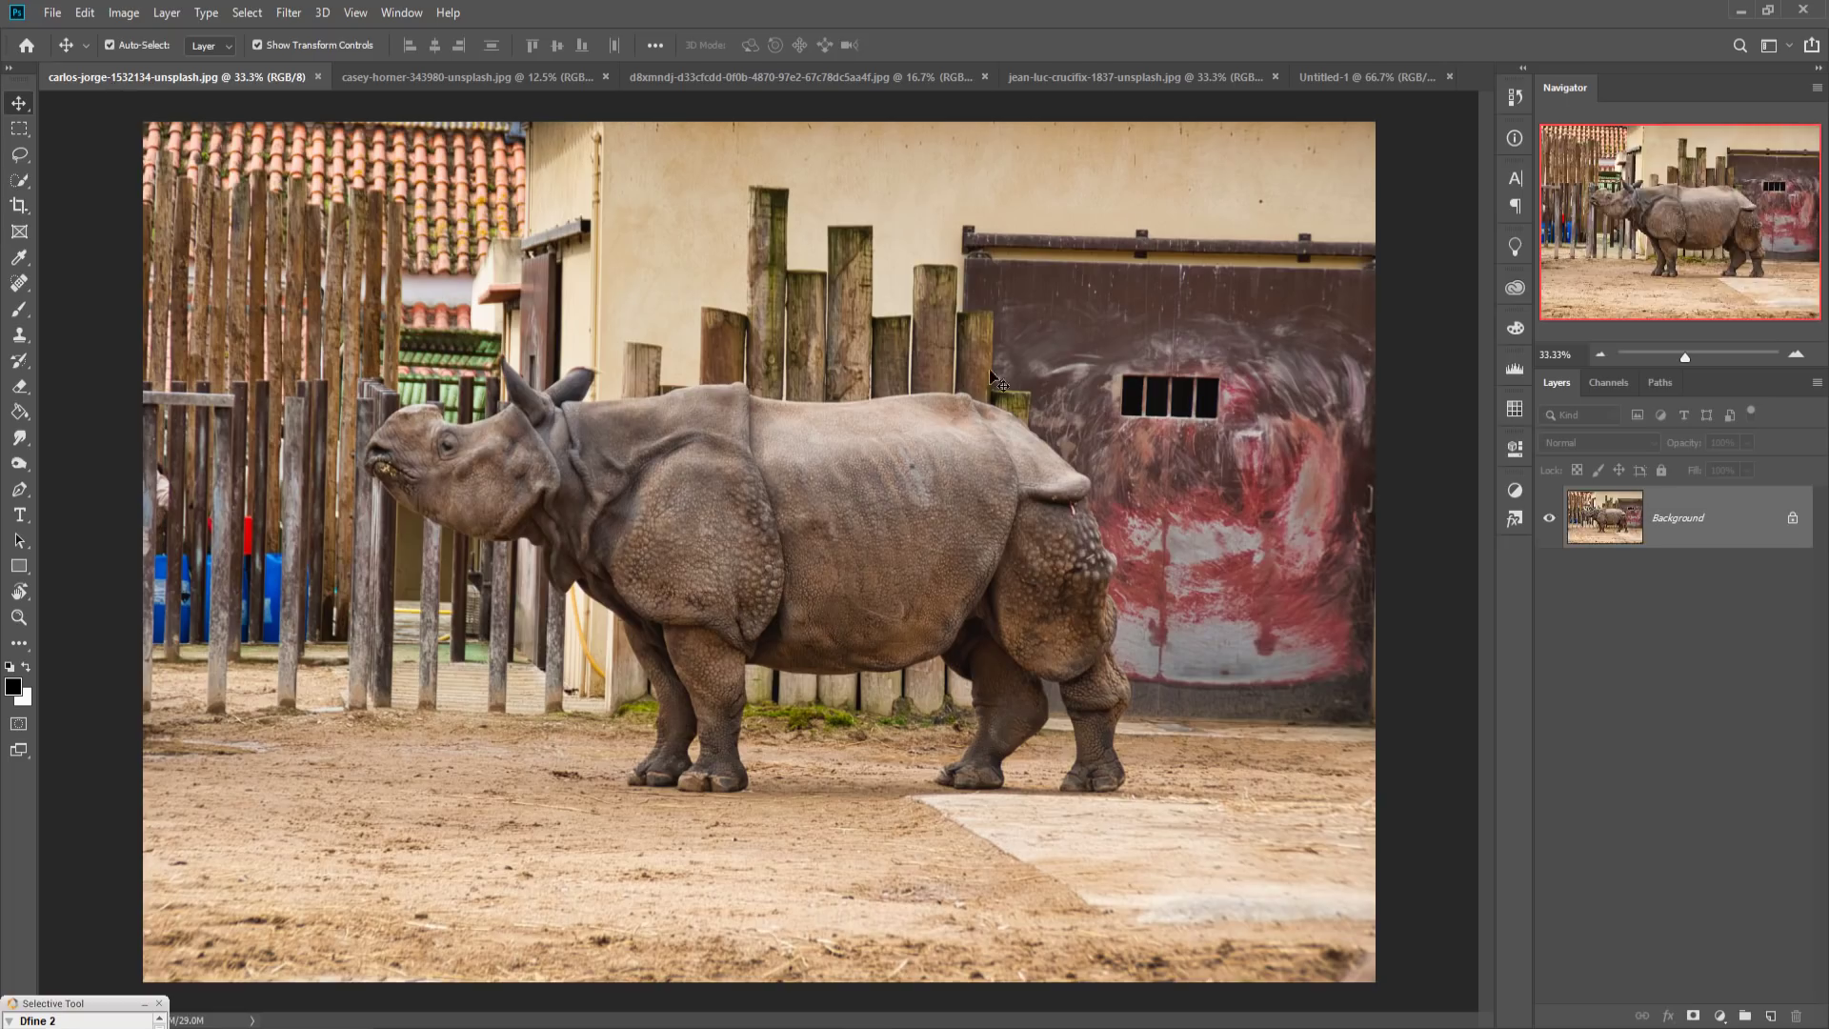
click(1157, 76)
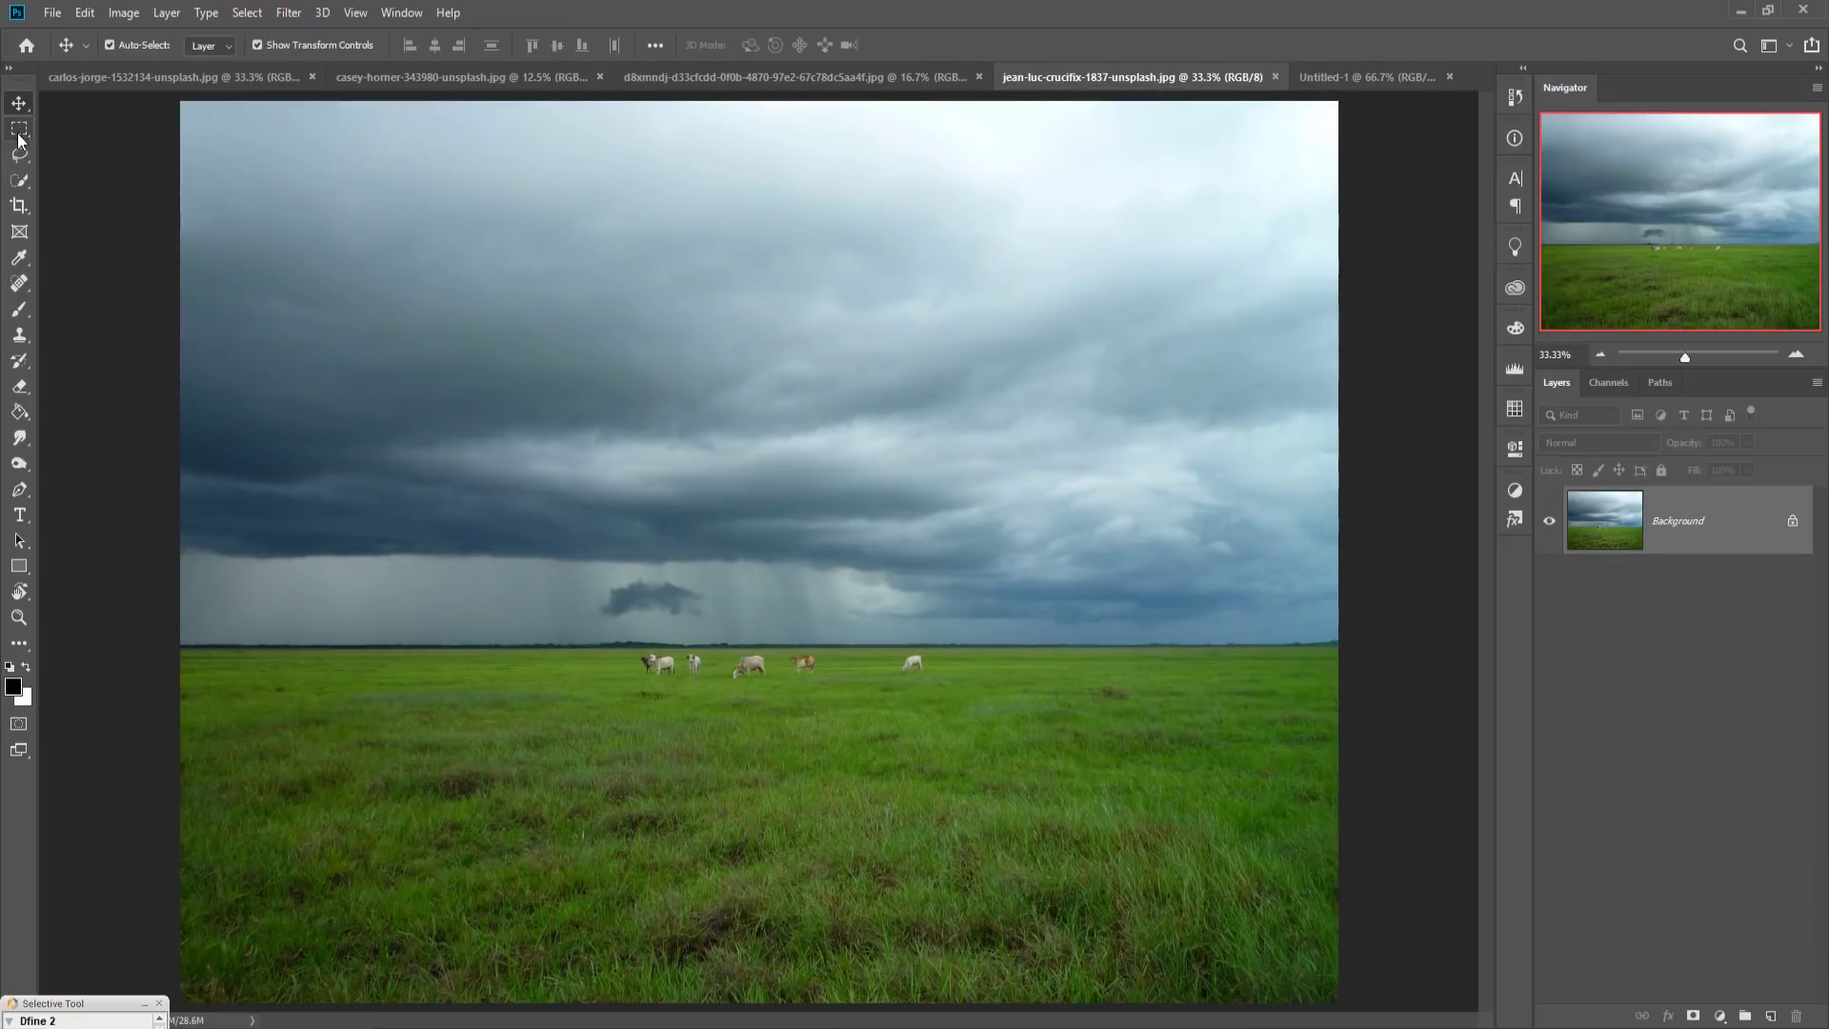
click(19, 183)
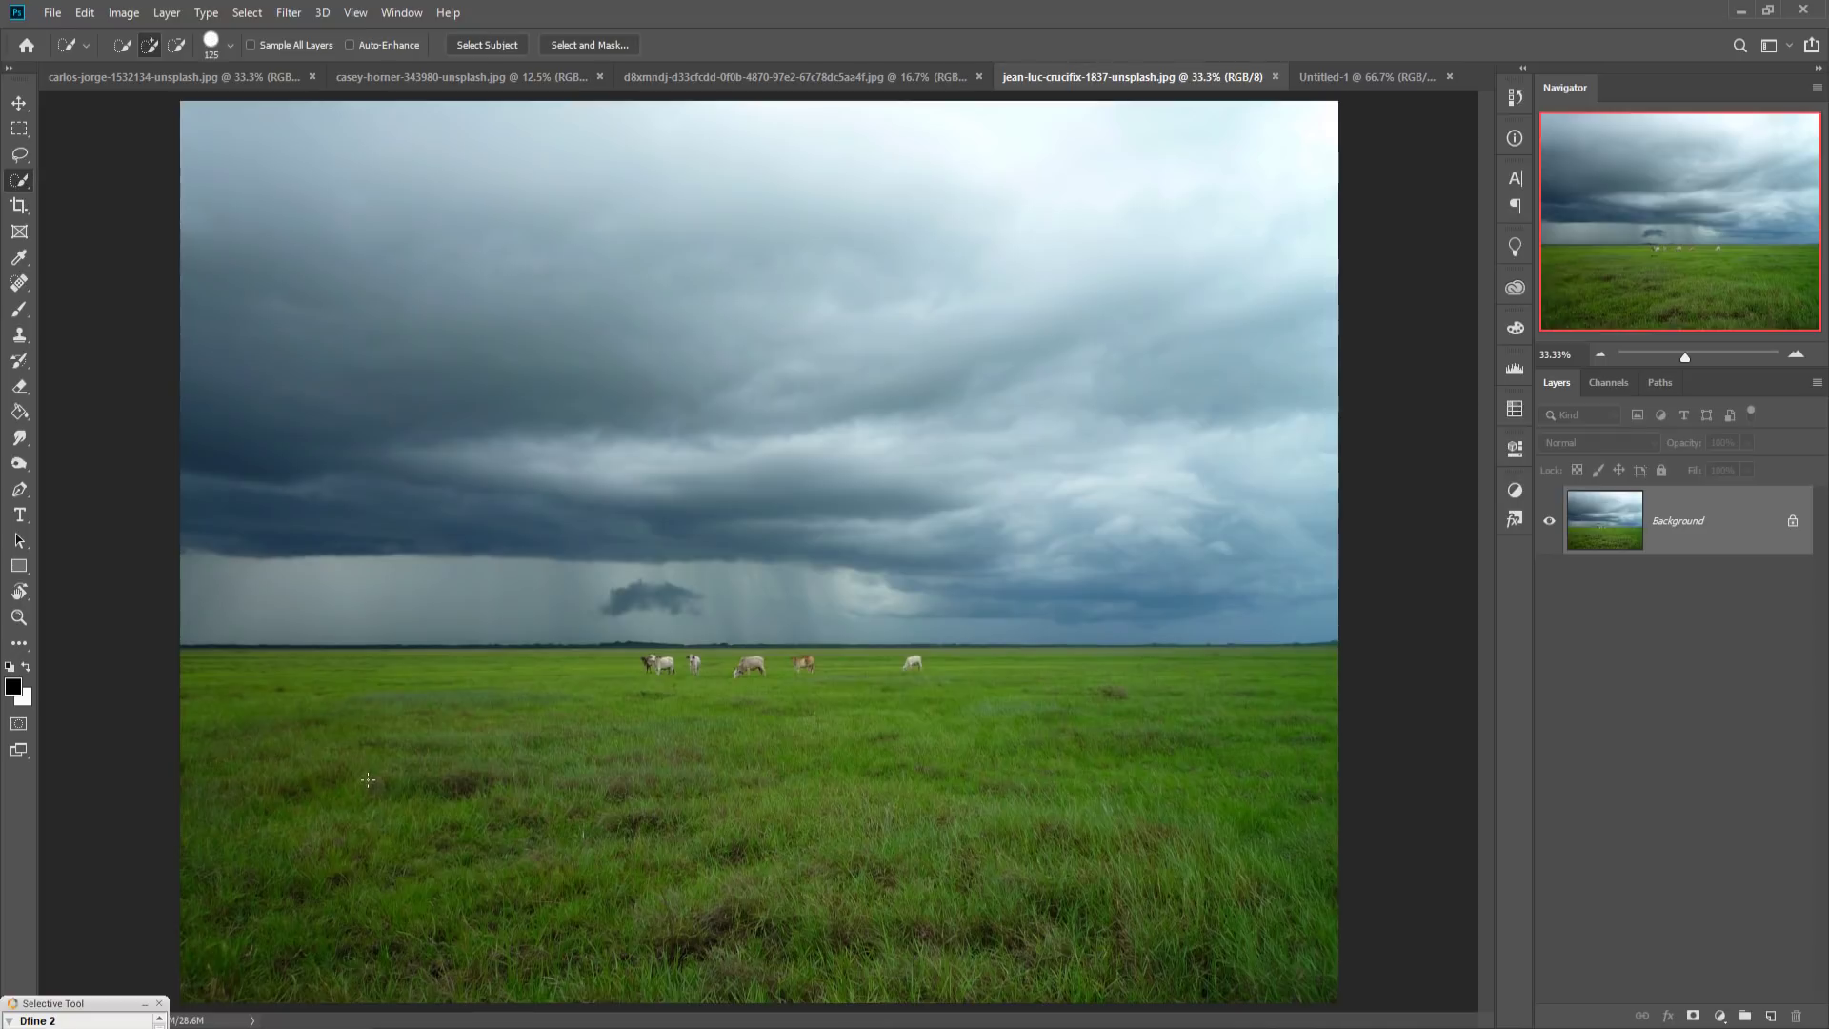
key(bracketright)
key(bracketright)
key(bracketright)
mouse_move(298, 756)
mouse_down()
mouse_move(520, 771)
mouse_move(966, 883)
mouse_up()
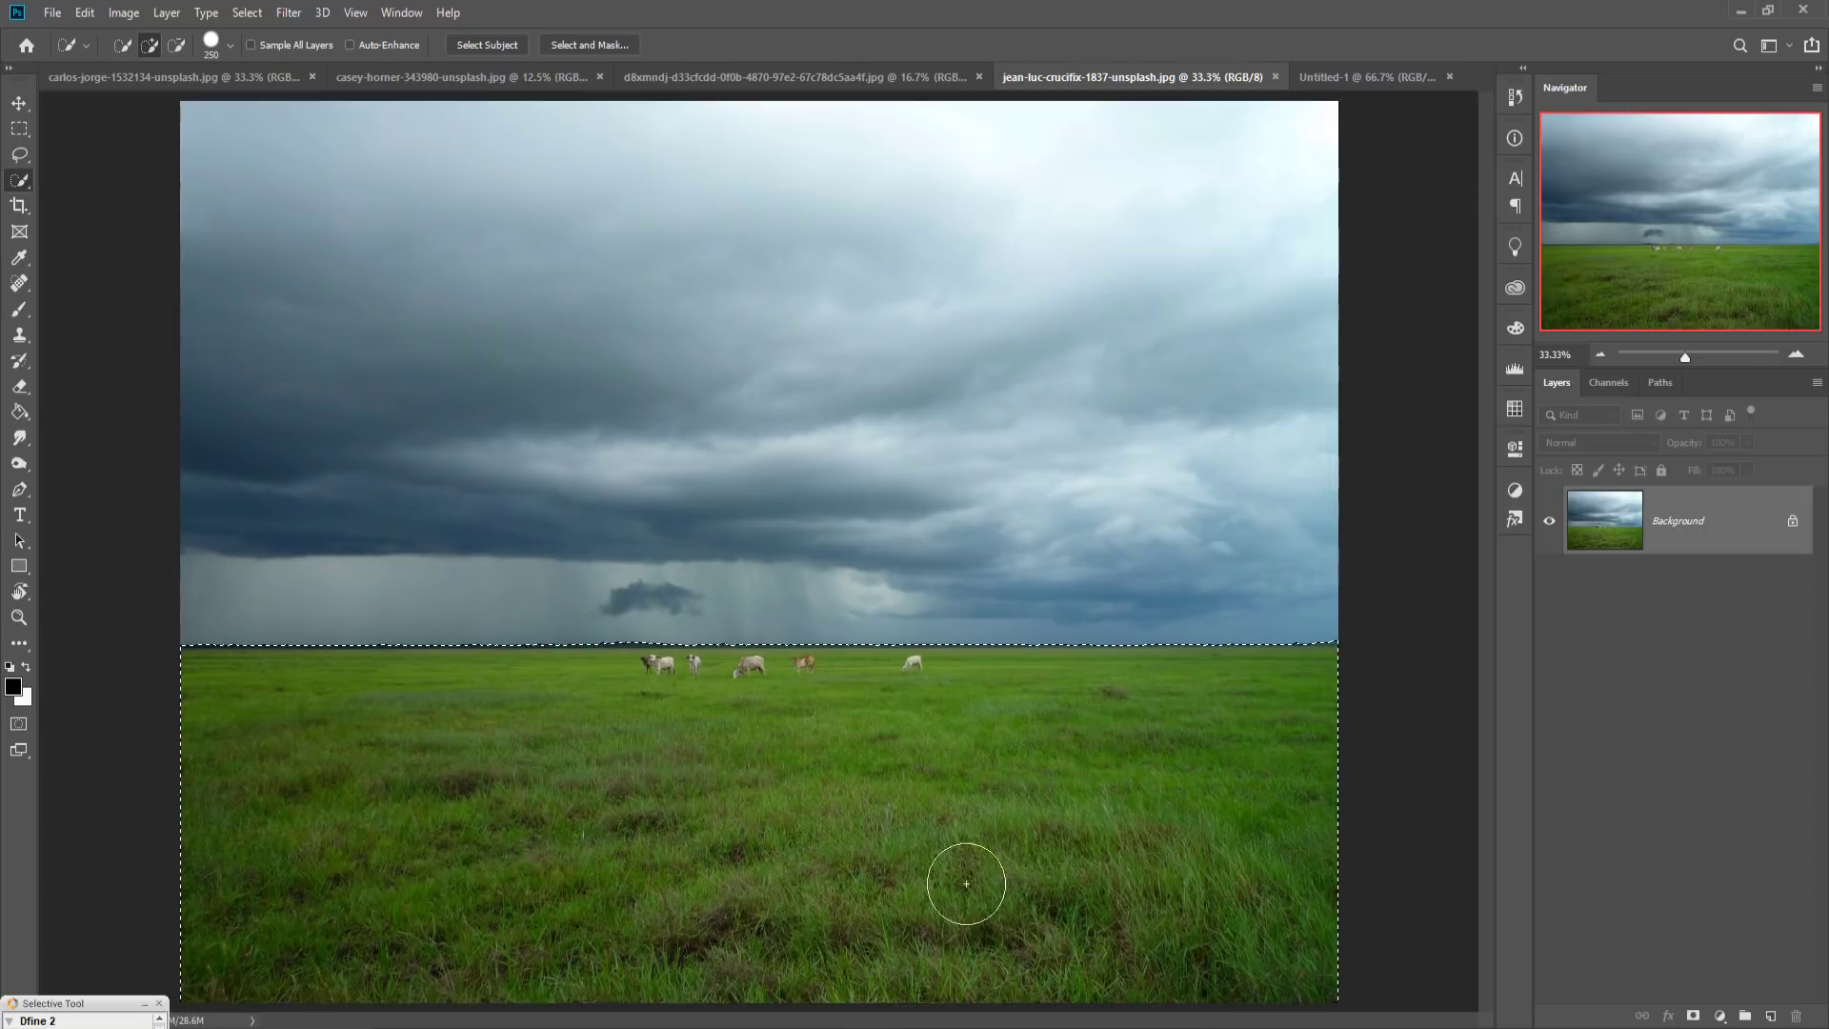
Step: Copy the selected grass from the storm photo into Untitled-1 as a new layer
key(v)
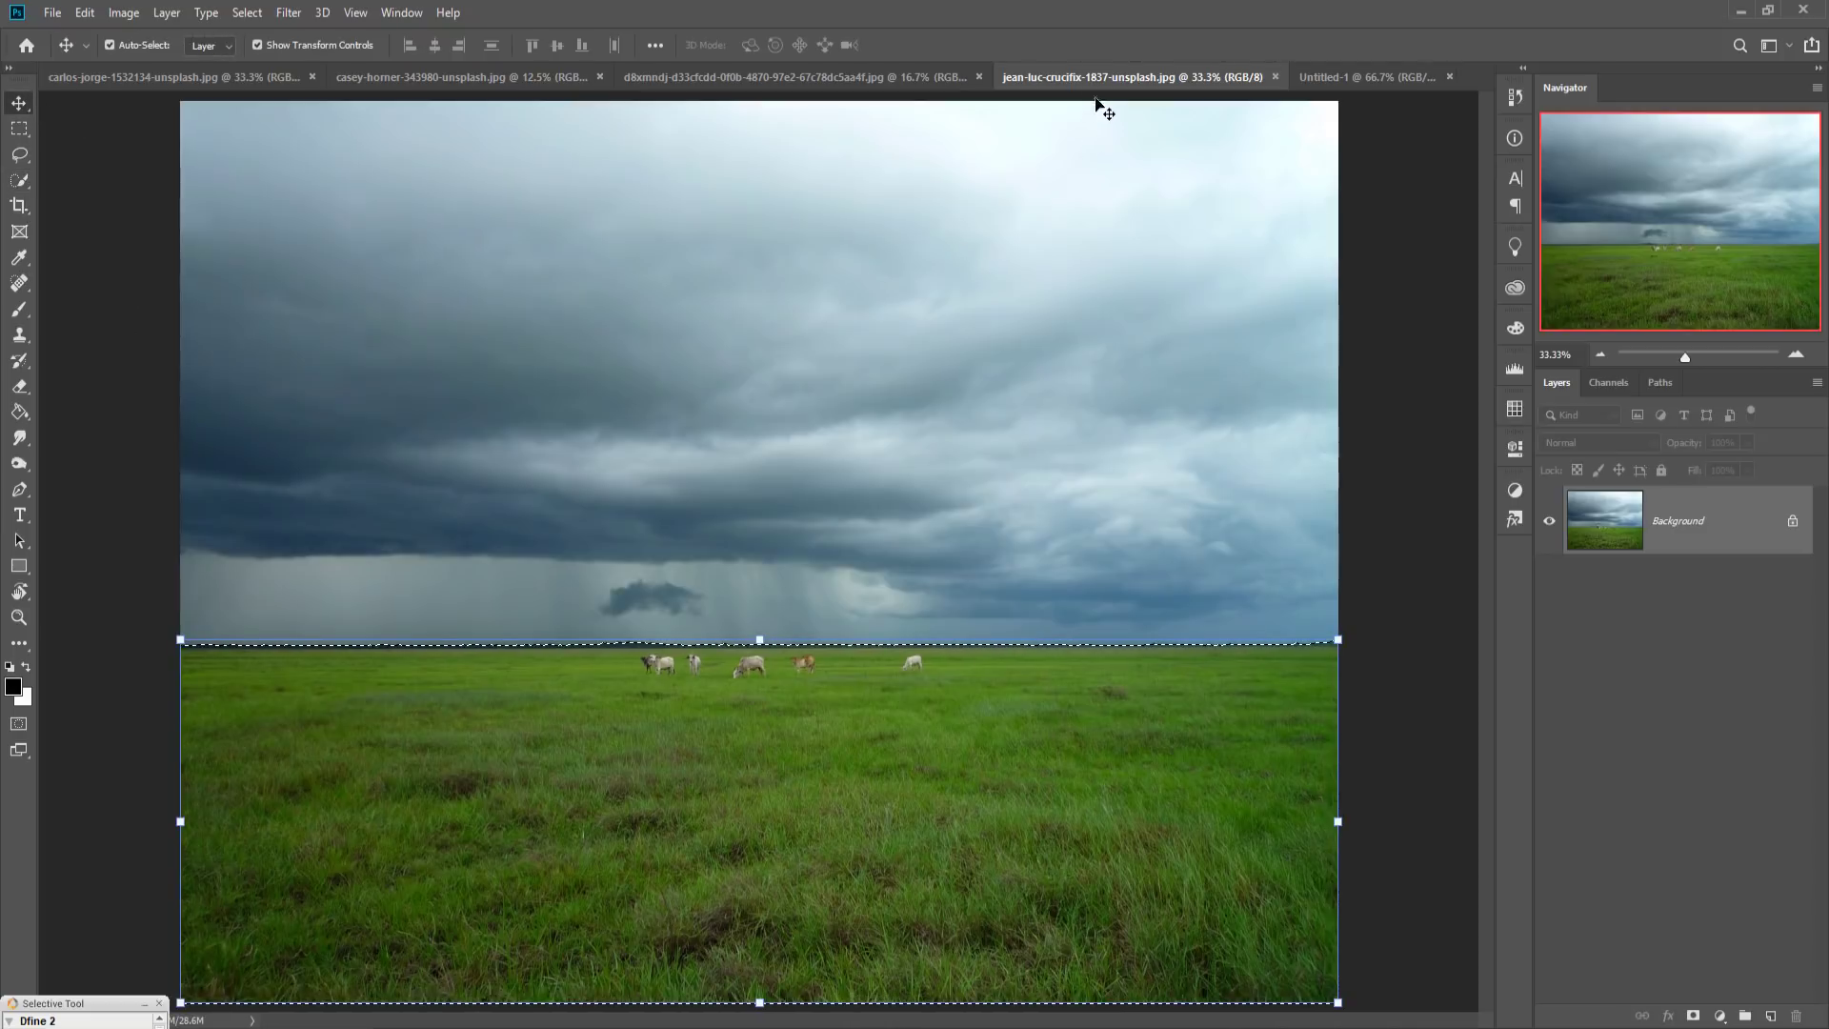
drag(1089, 78, 1086, 107)
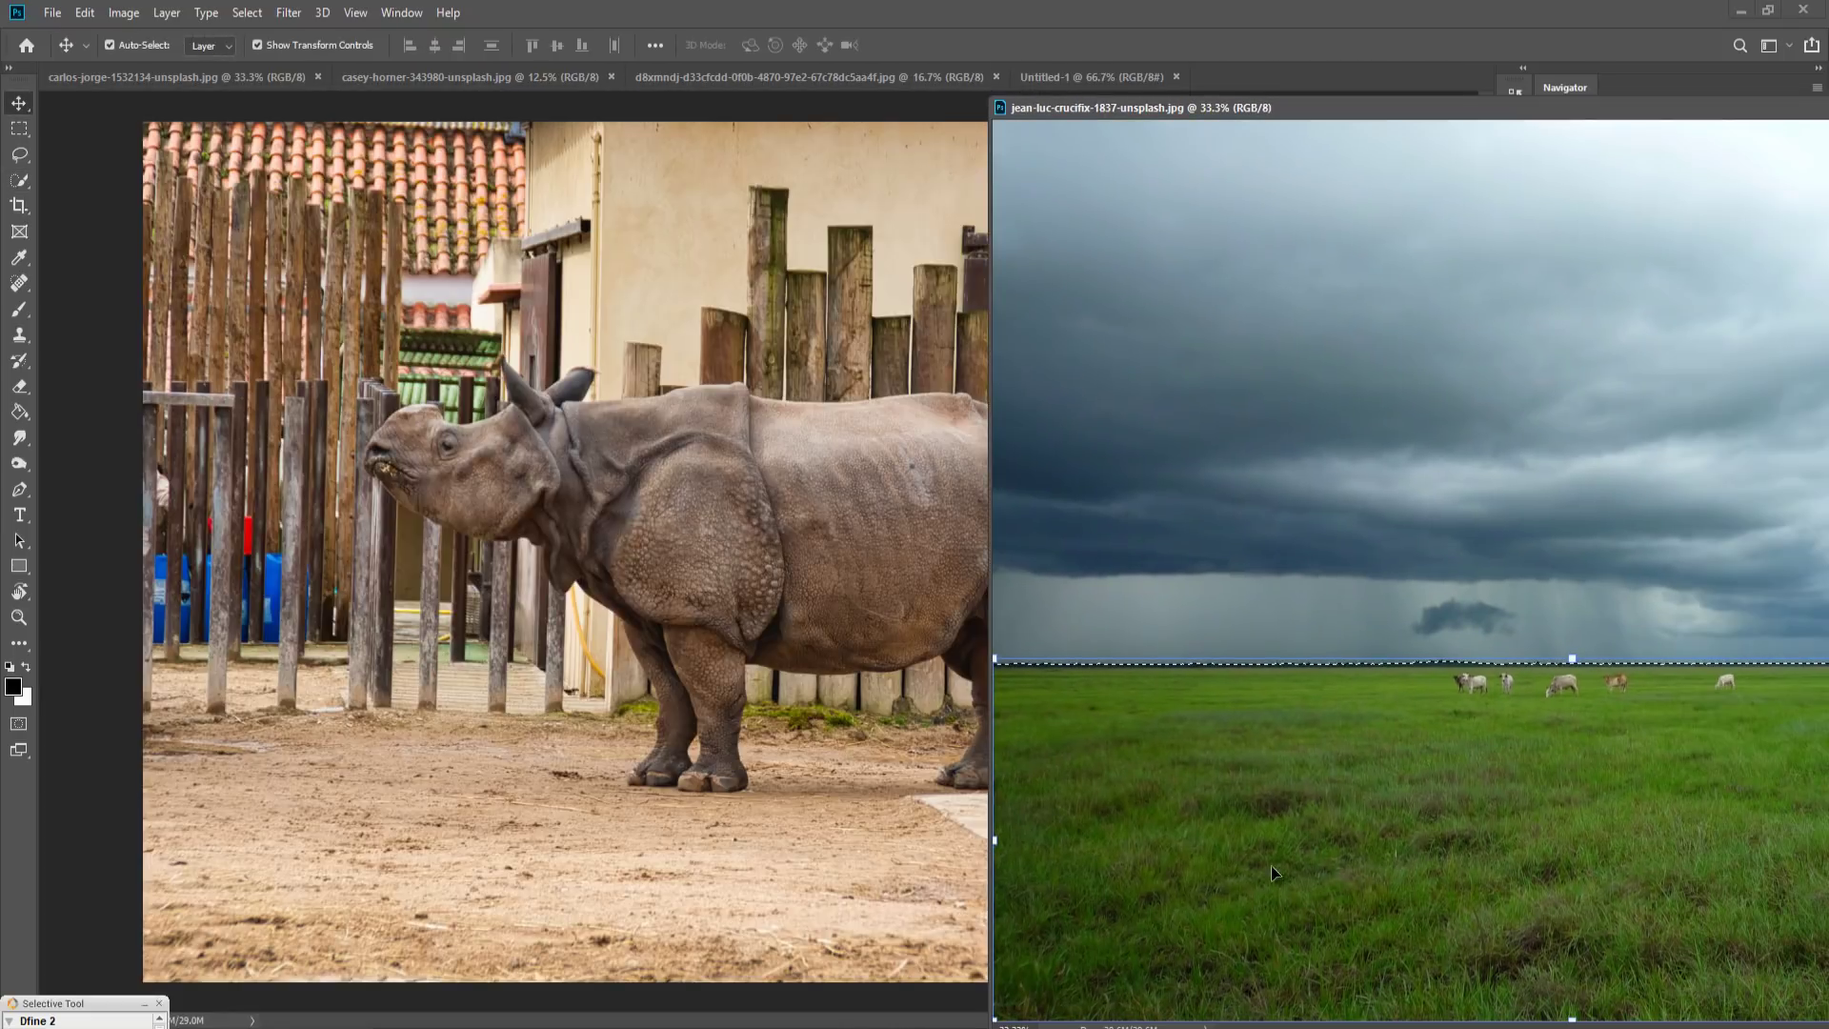
click(1077, 74)
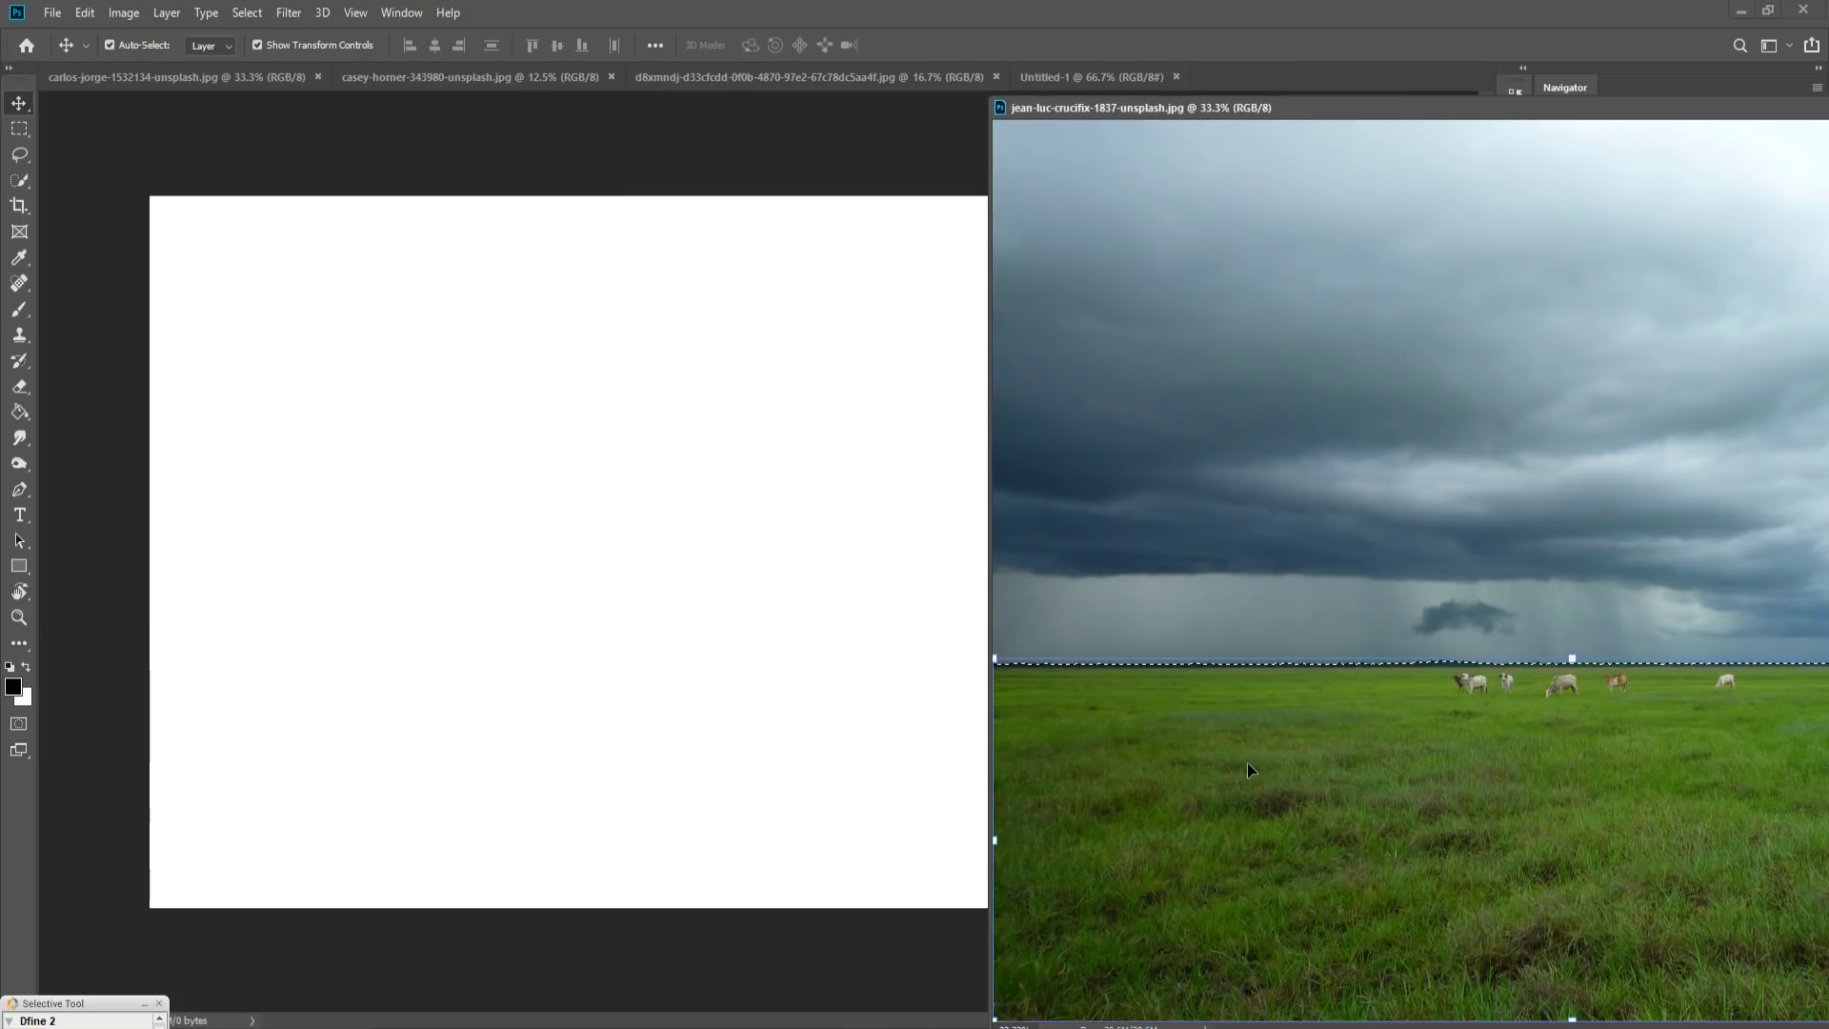
drag(1248, 761, 882, 676)
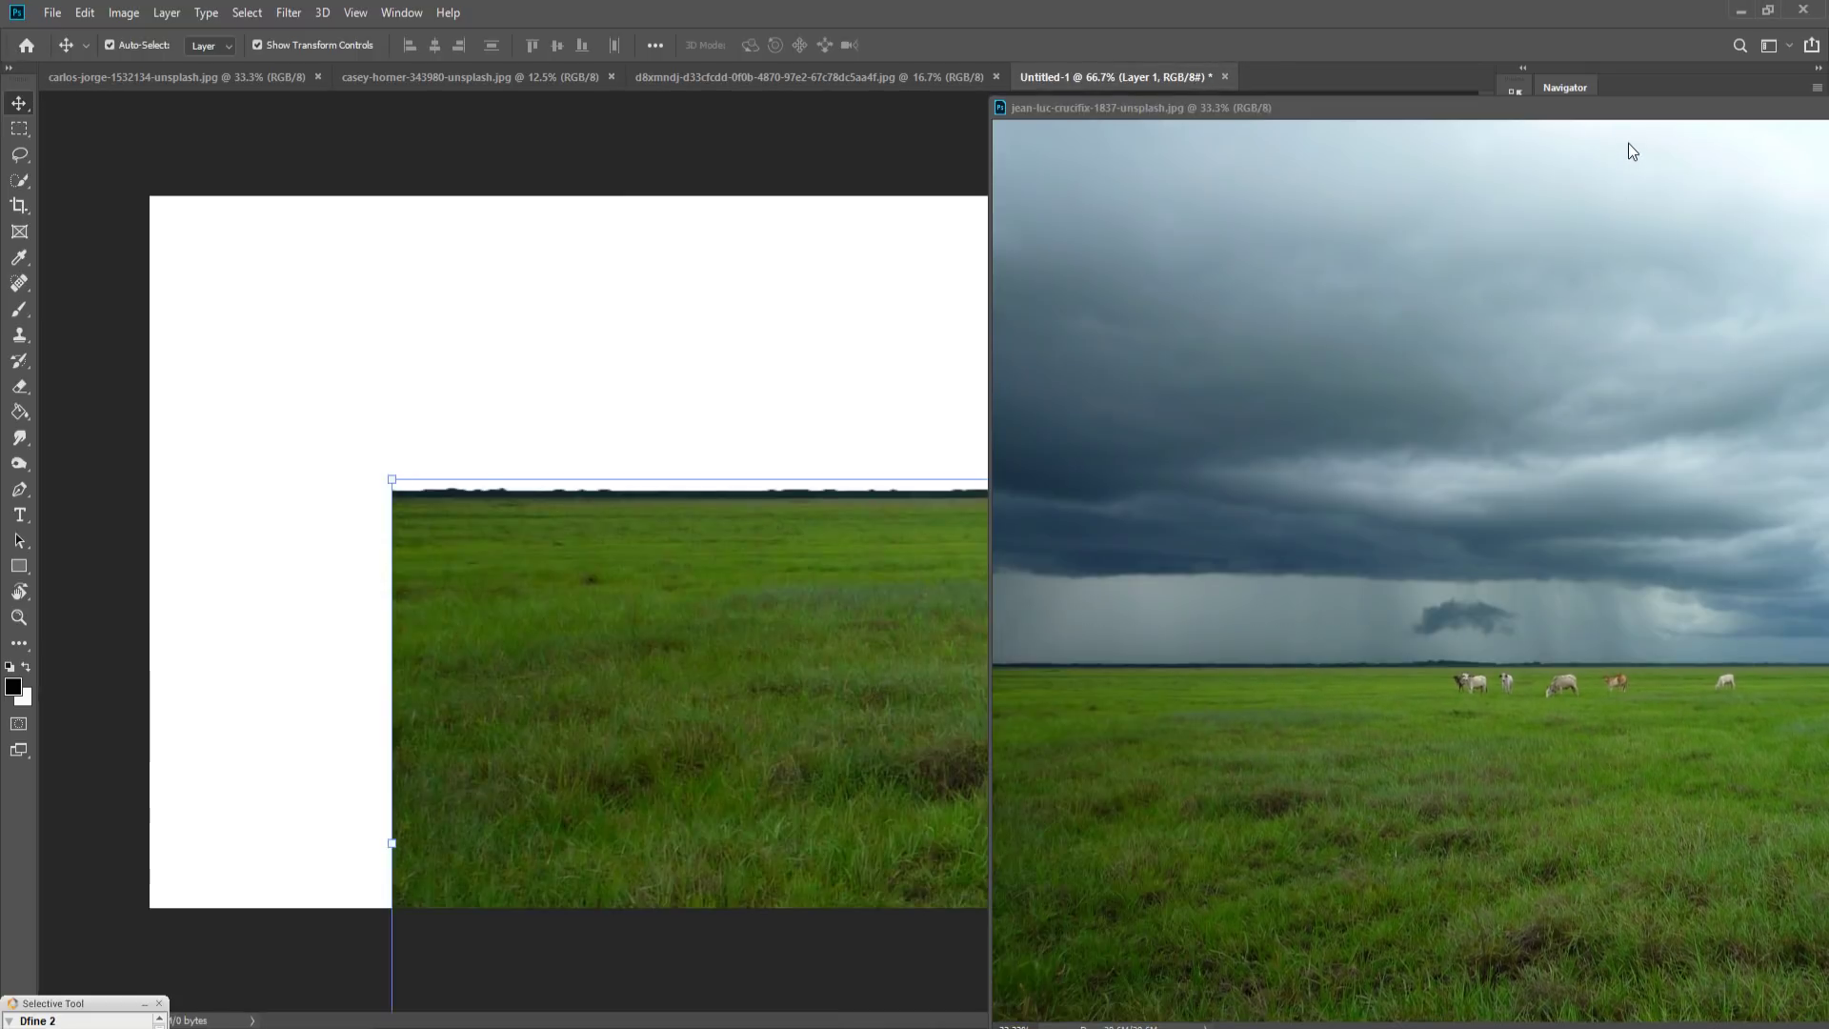
drag(1616, 105, 1339, 148)
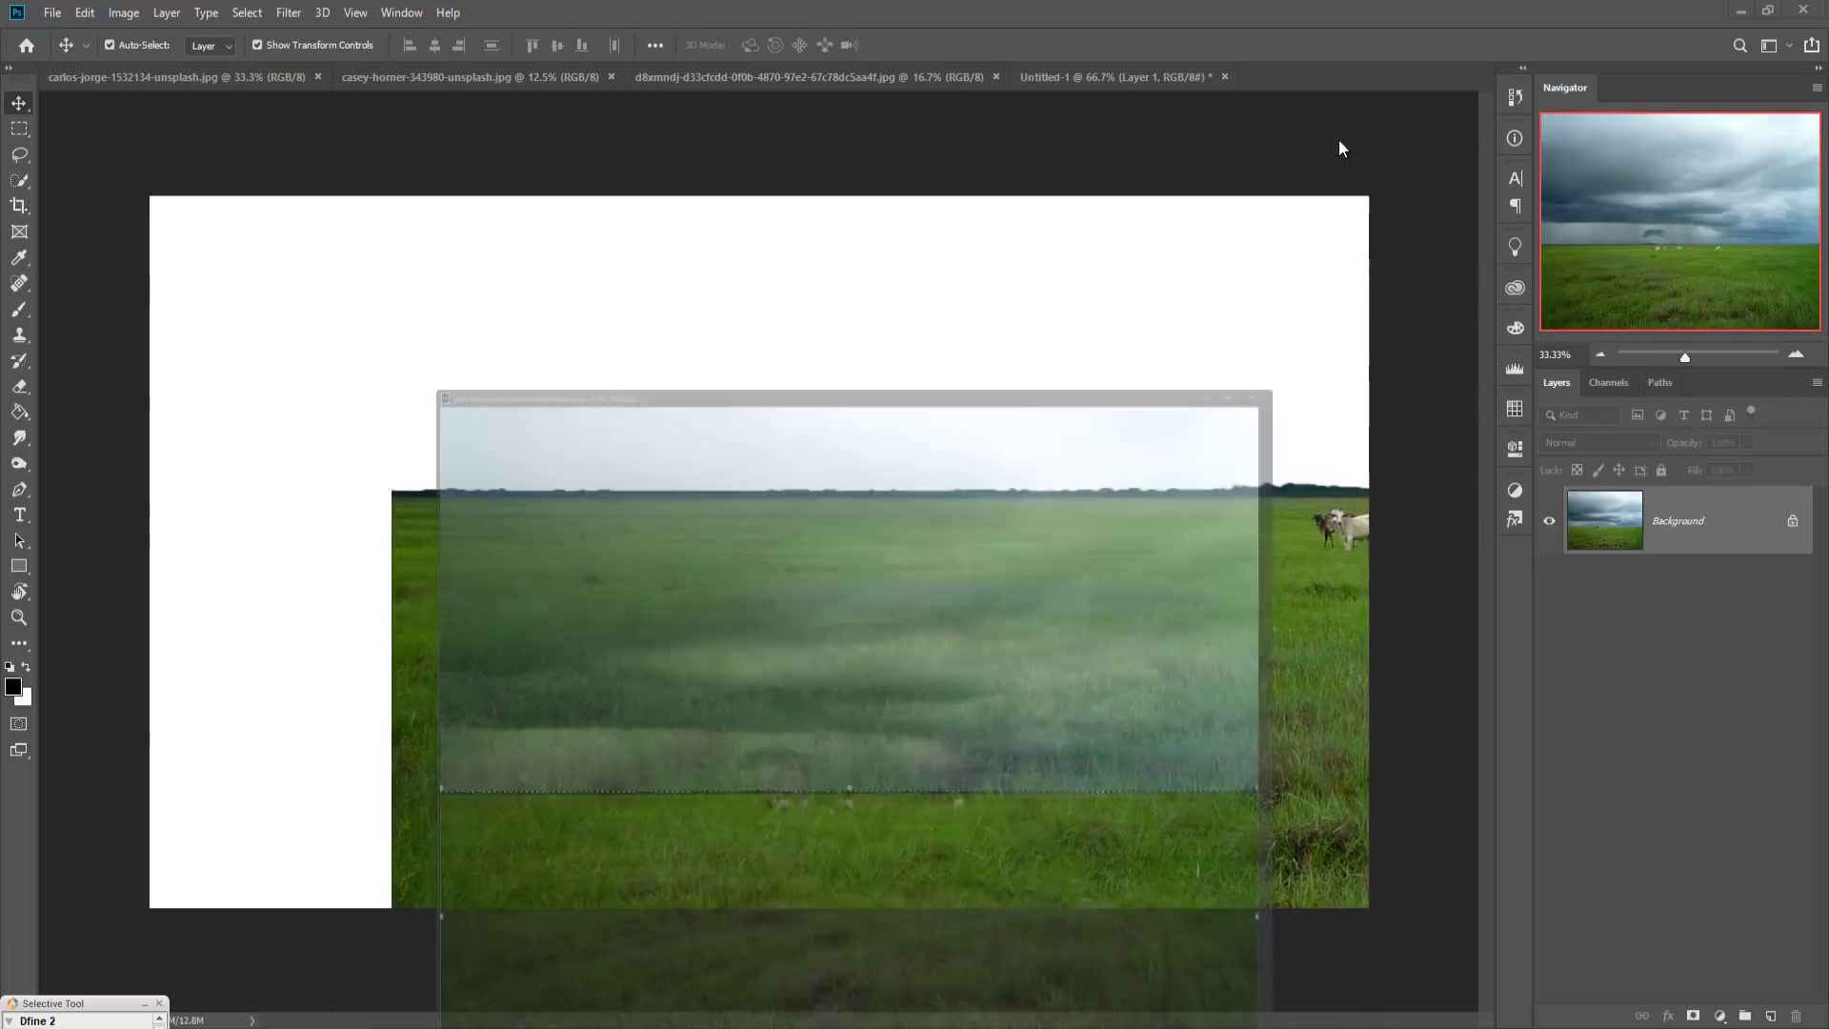
click(599, 554)
Step: Scale the grass layer to span the full canvas width along the bottom
mouse_move(401, 490)
mouse_down()
mouse_move(544, 606)
mouse_move(278, 436)
mouse_move(879, 624)
mouse_up()
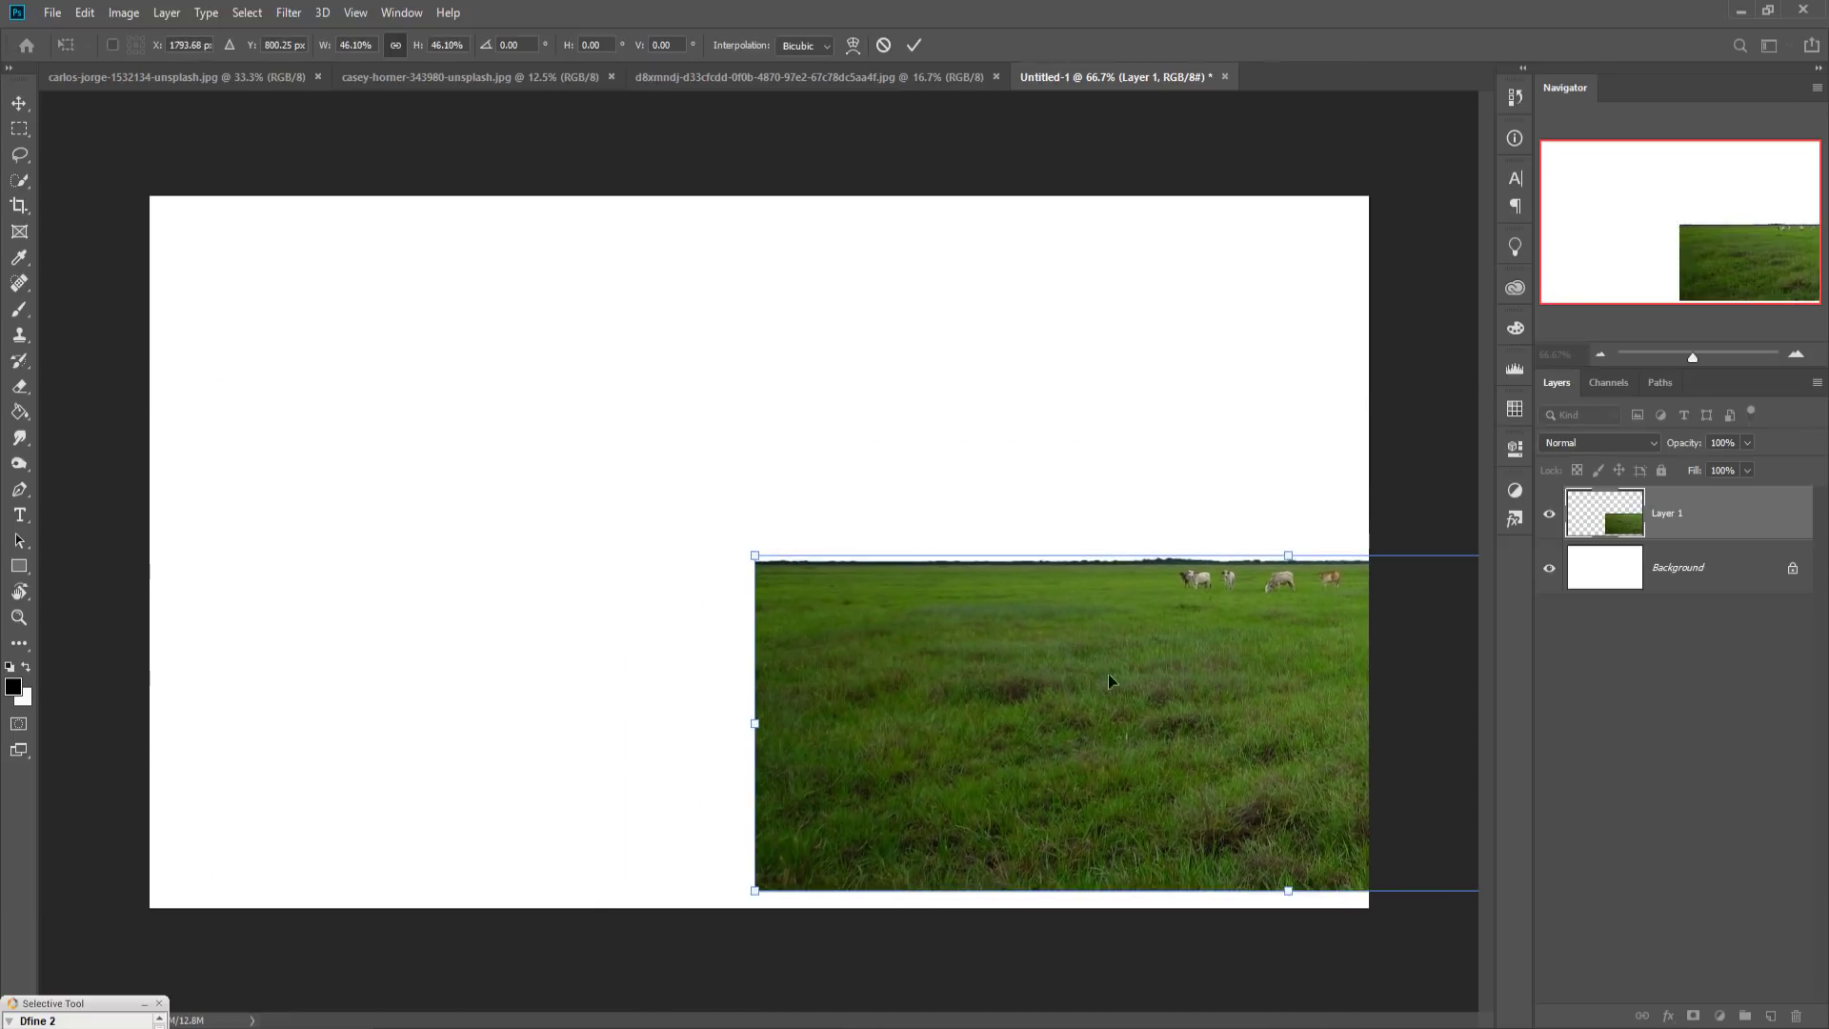
mouse_move(1152, 683)
mouse_down()
mouse_move(643, 663)
mouse_move(655, 736)
mouse_up()
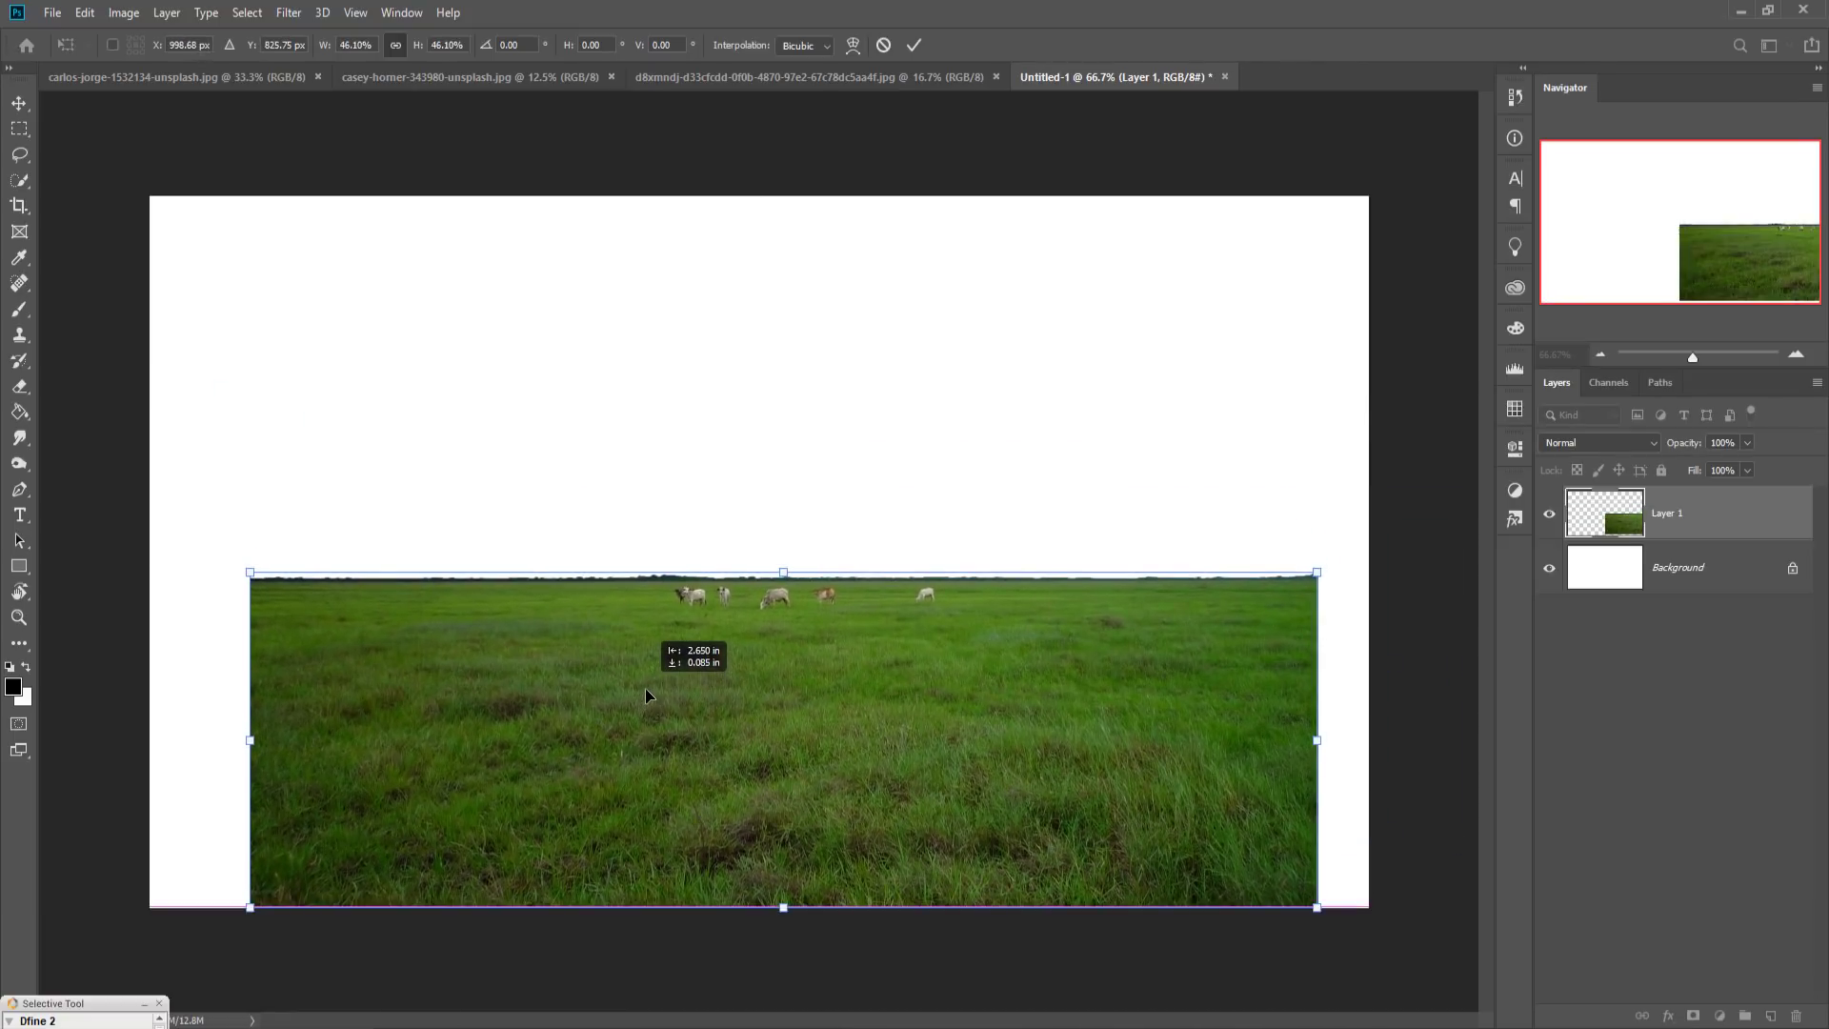
drag(1321, 754, 1372, 755)
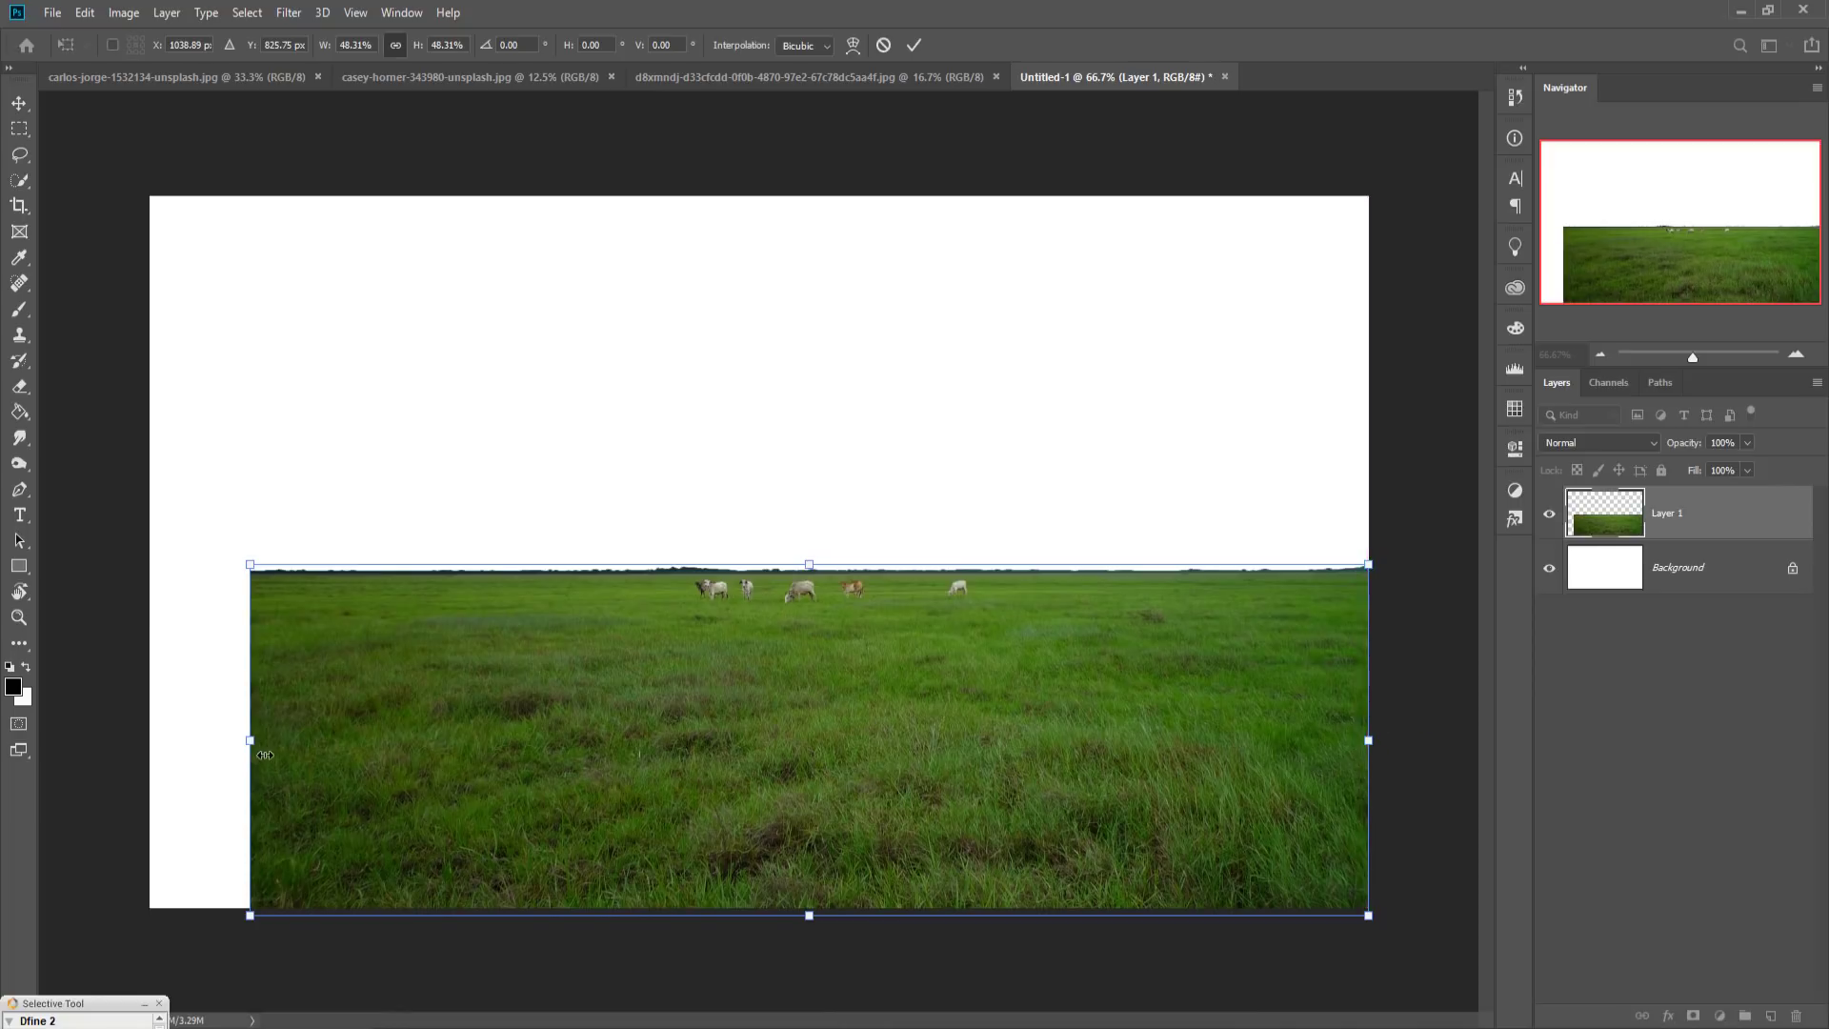
drag(263, 754, 149, 755)
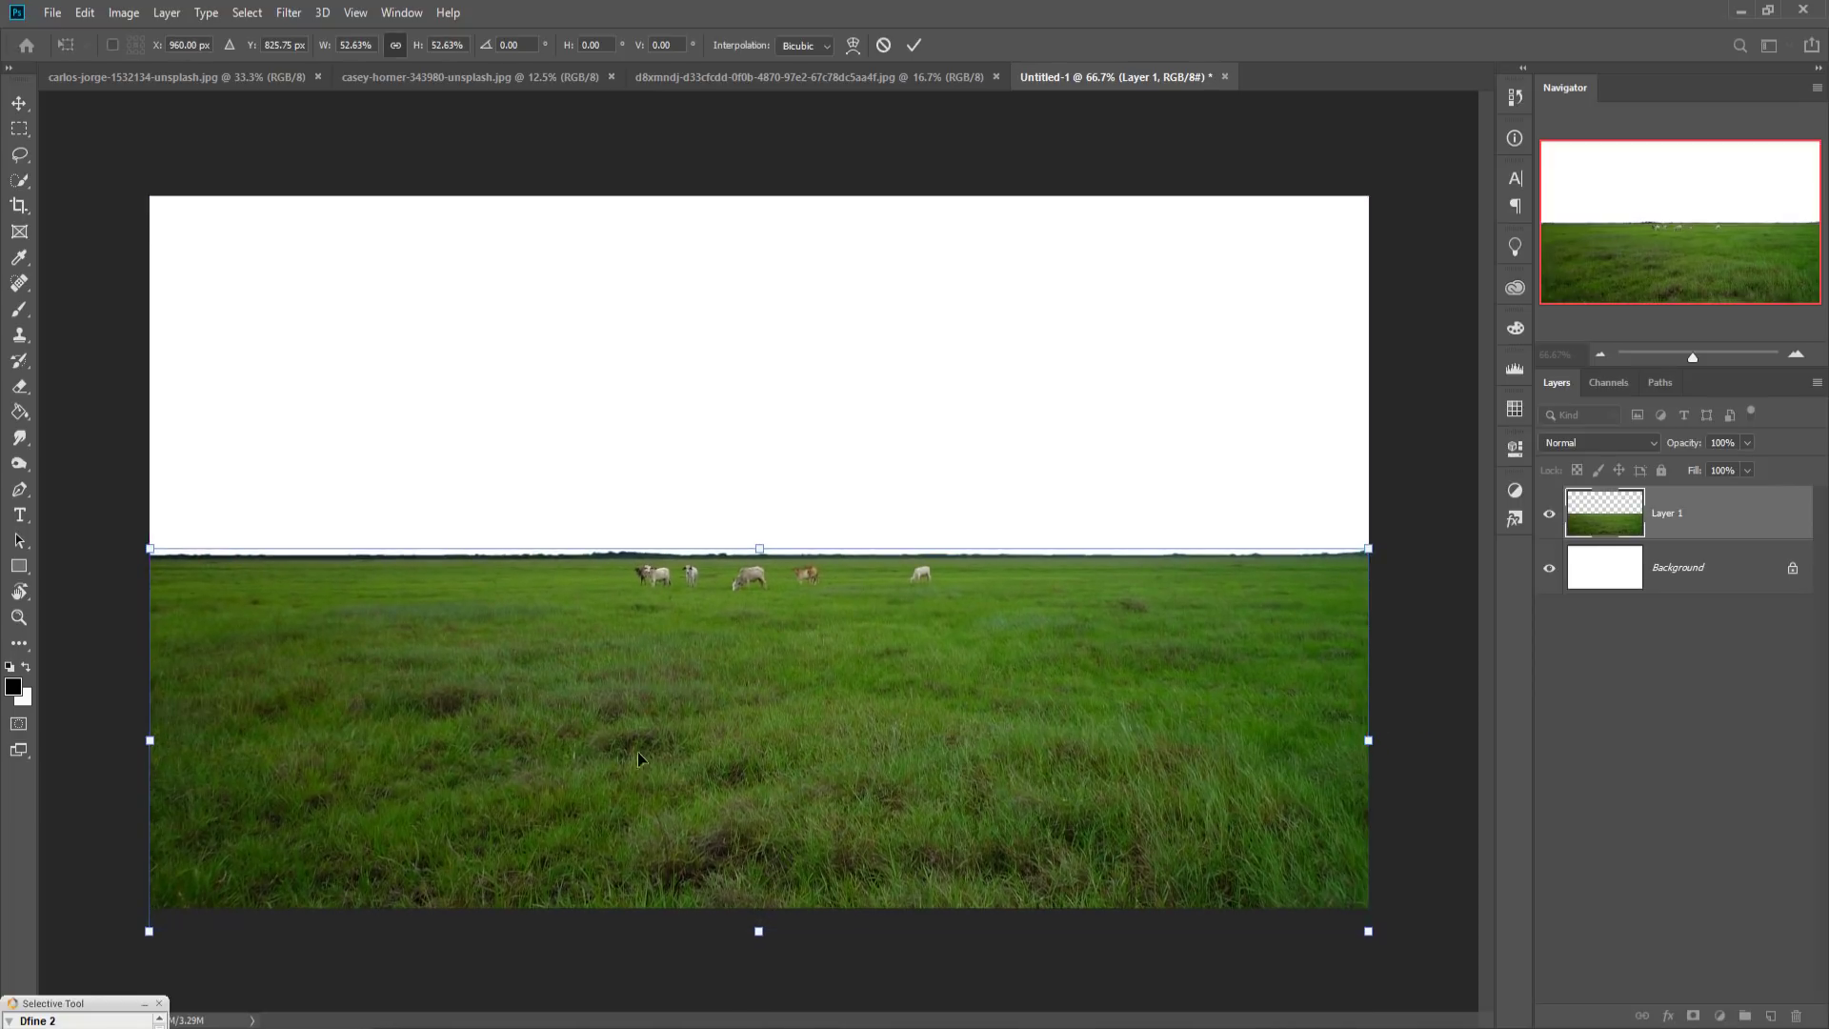
click(915, 43)
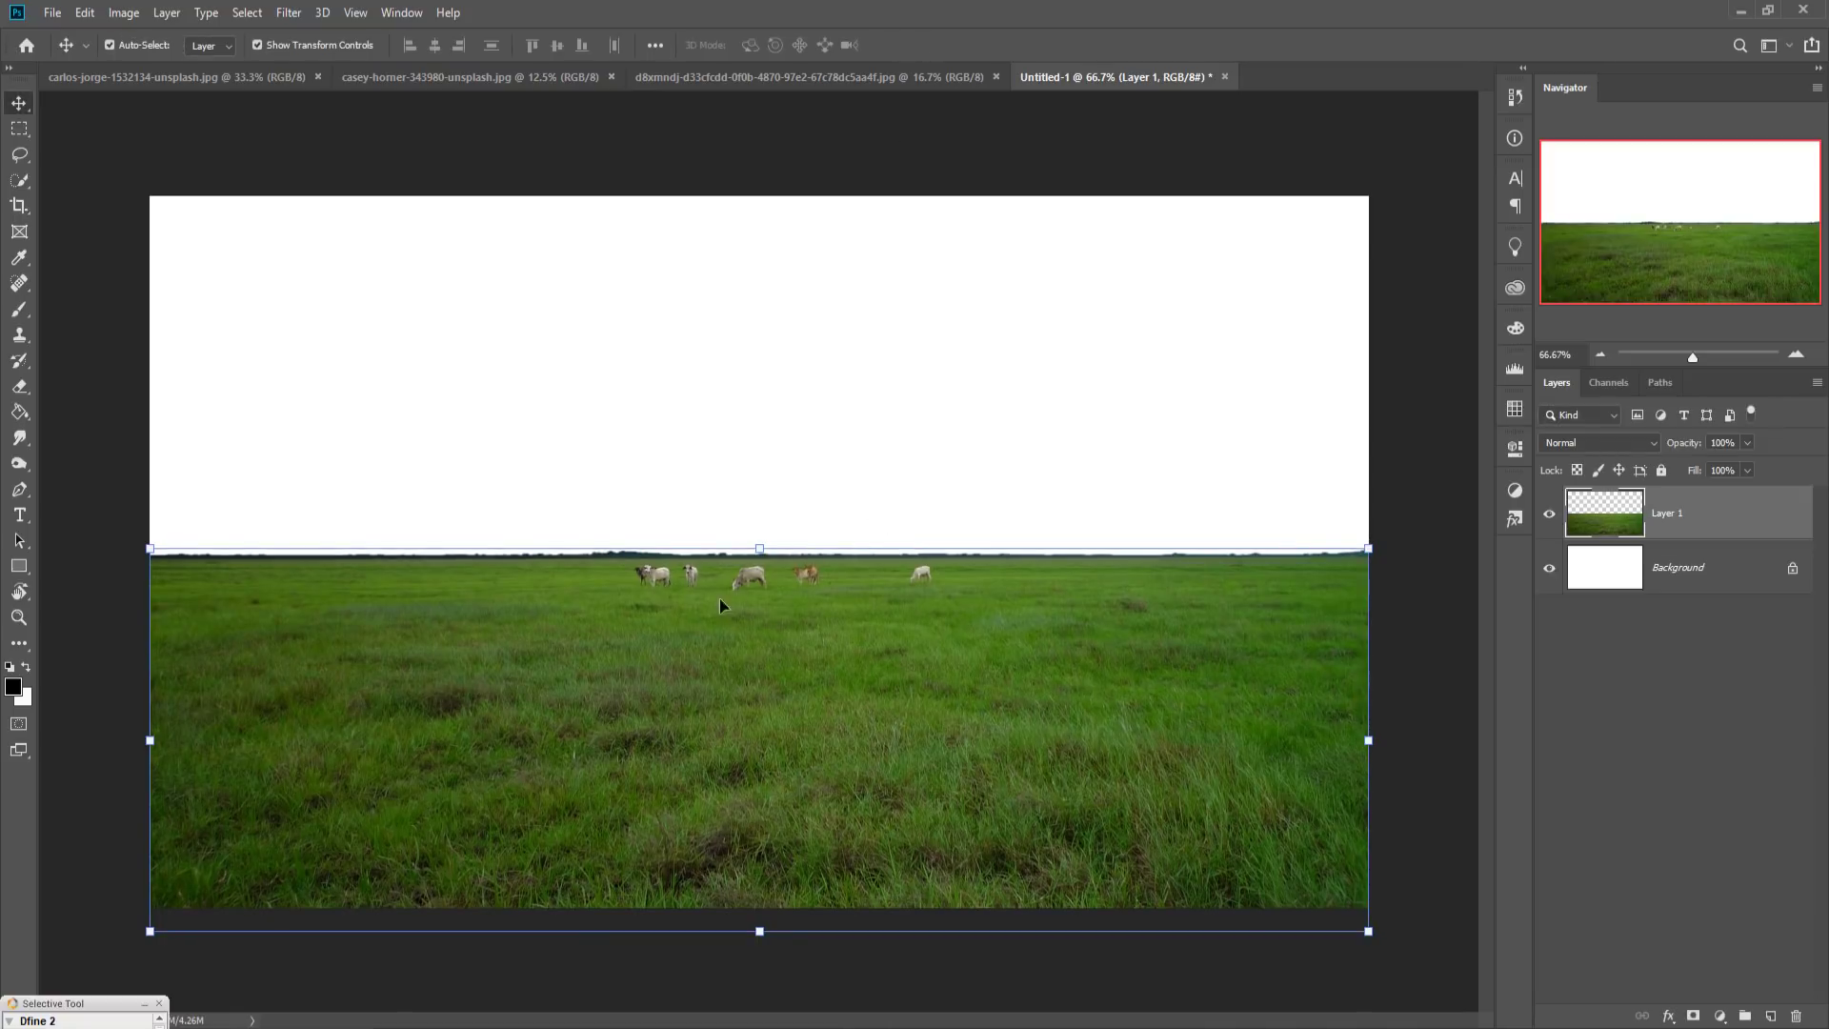
click(19, 154)
click(66, 157)
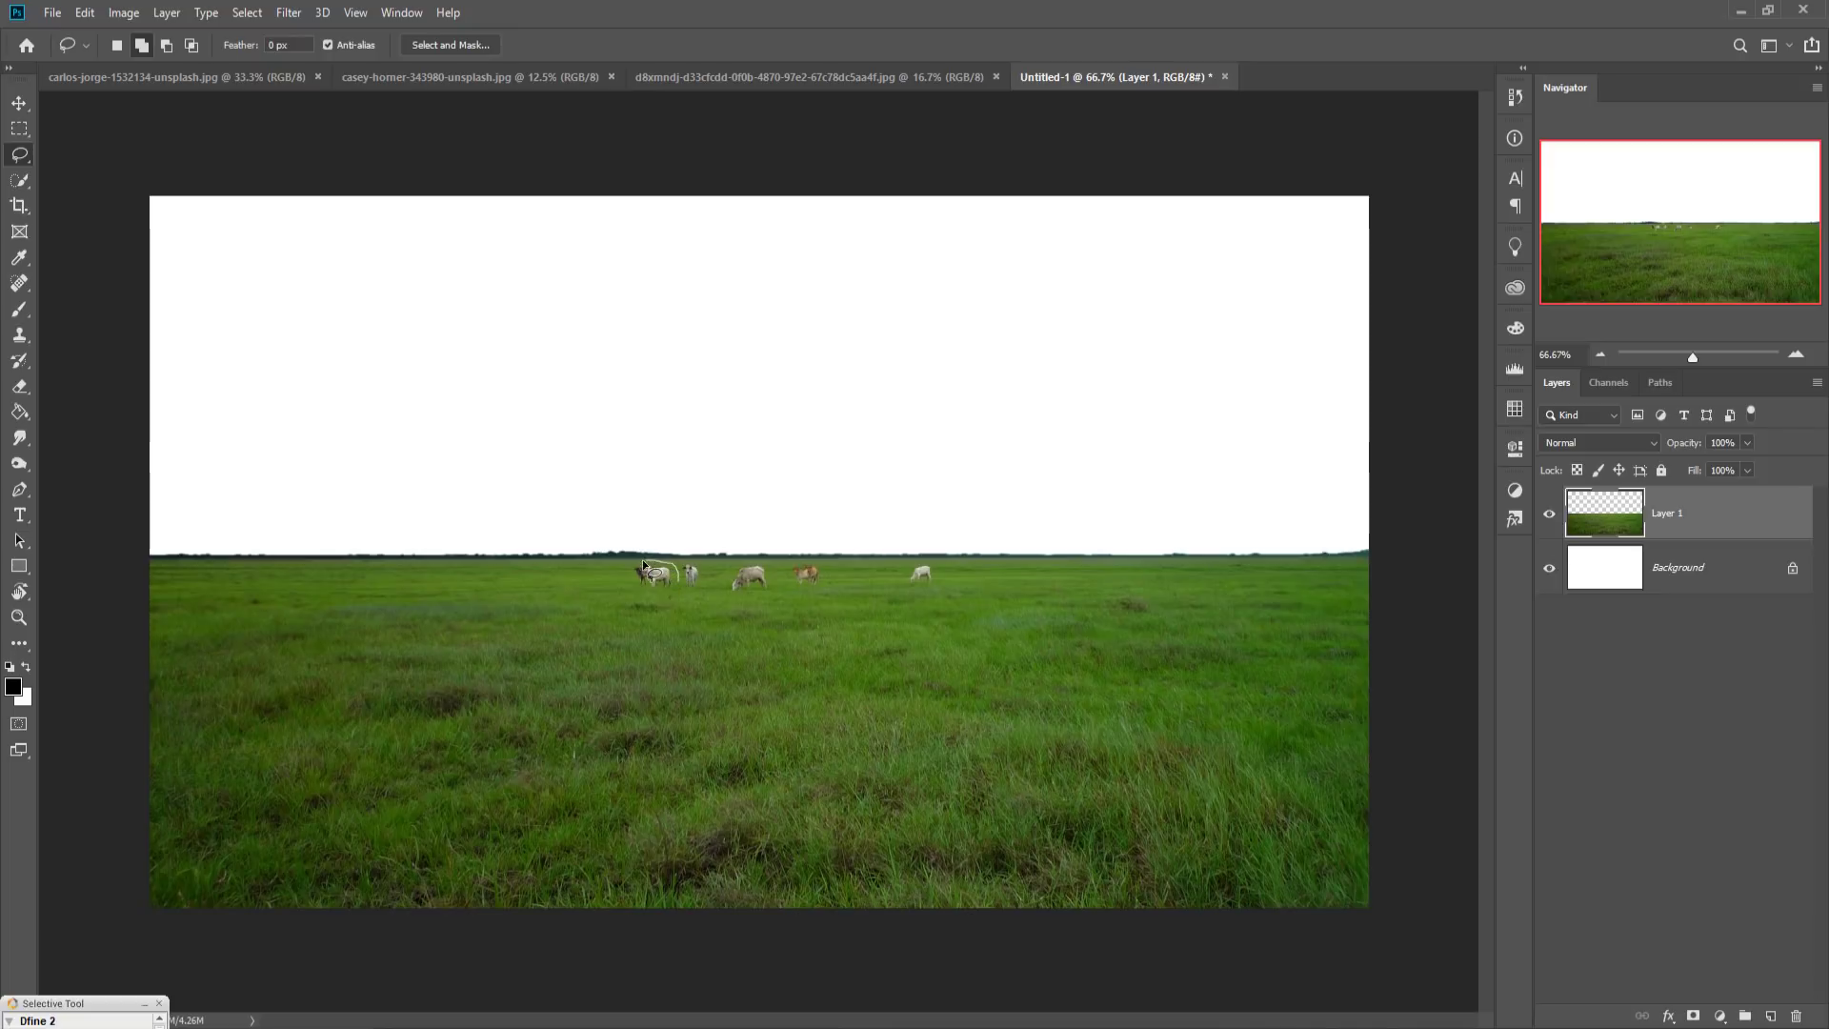
Step: Lasso the grazing cows, Content-Aware Fill them away, then deselect
drag(677, 579, 695, 586)
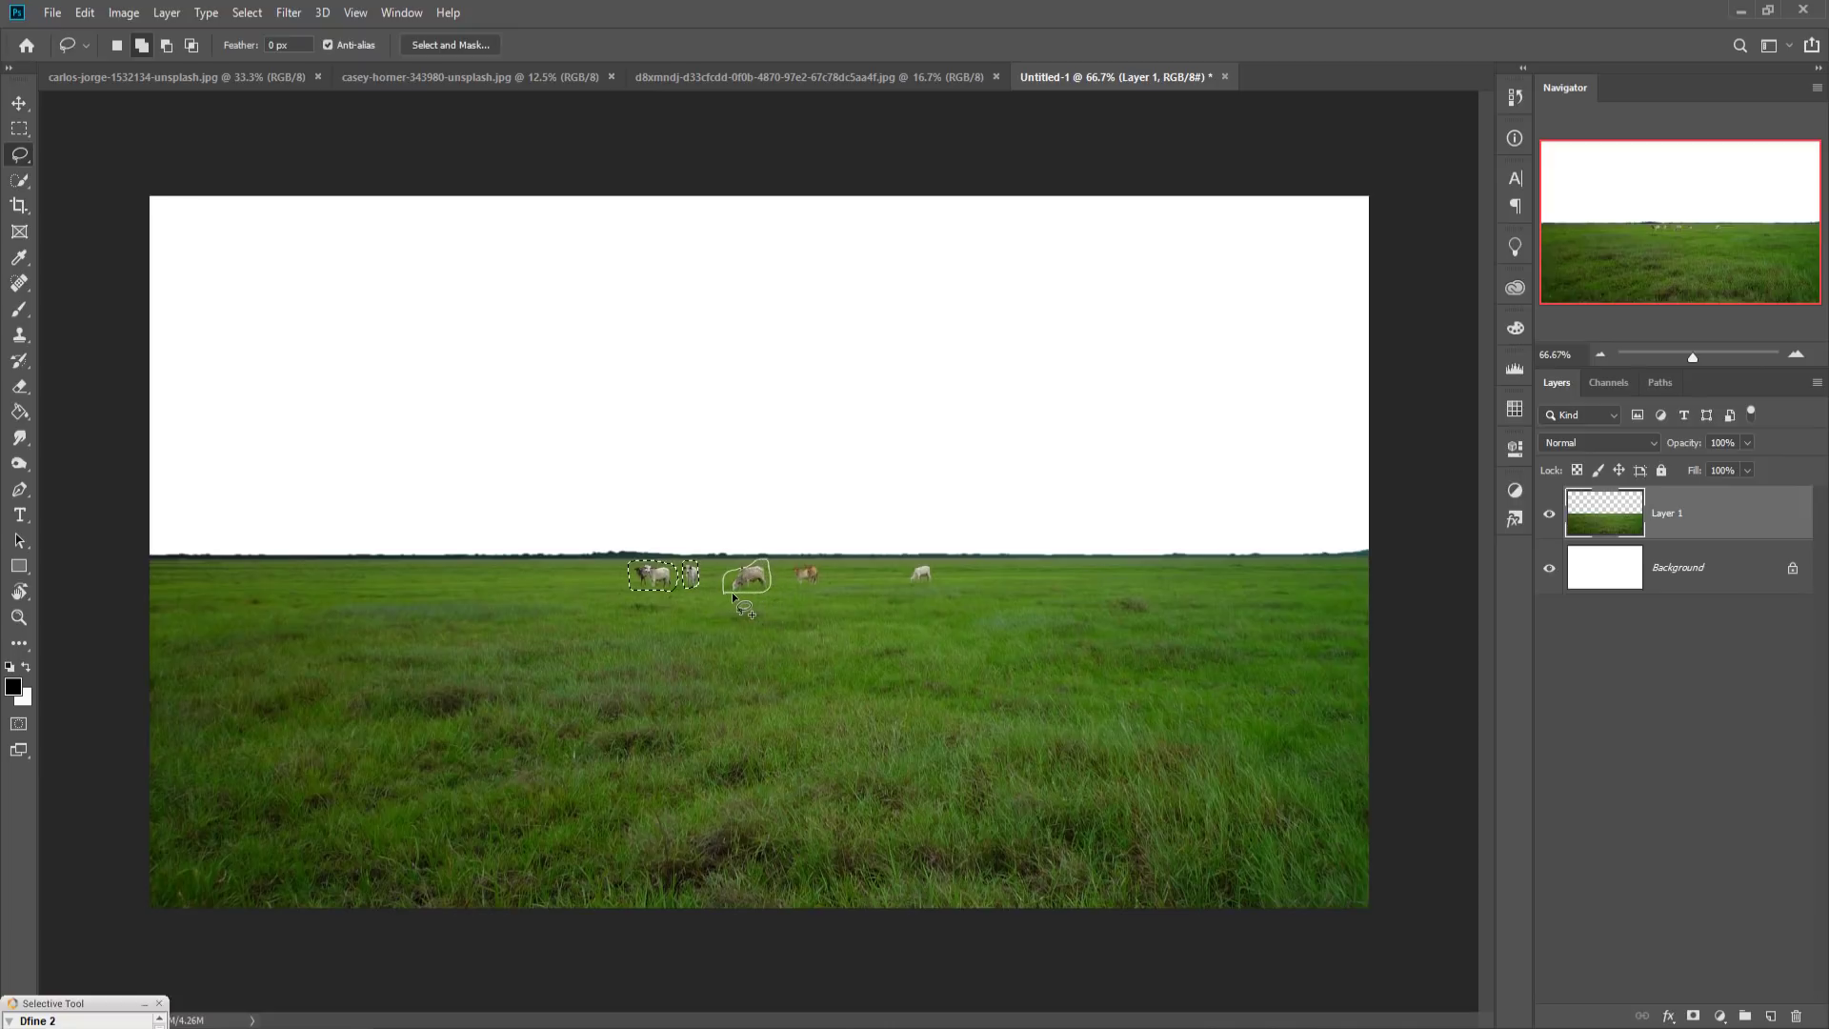
mouse_move(731, 591)
mouse_down()
mouse_move(808, 570)
mouse_move(800, 588)
mouse_up()
click(84, 15)
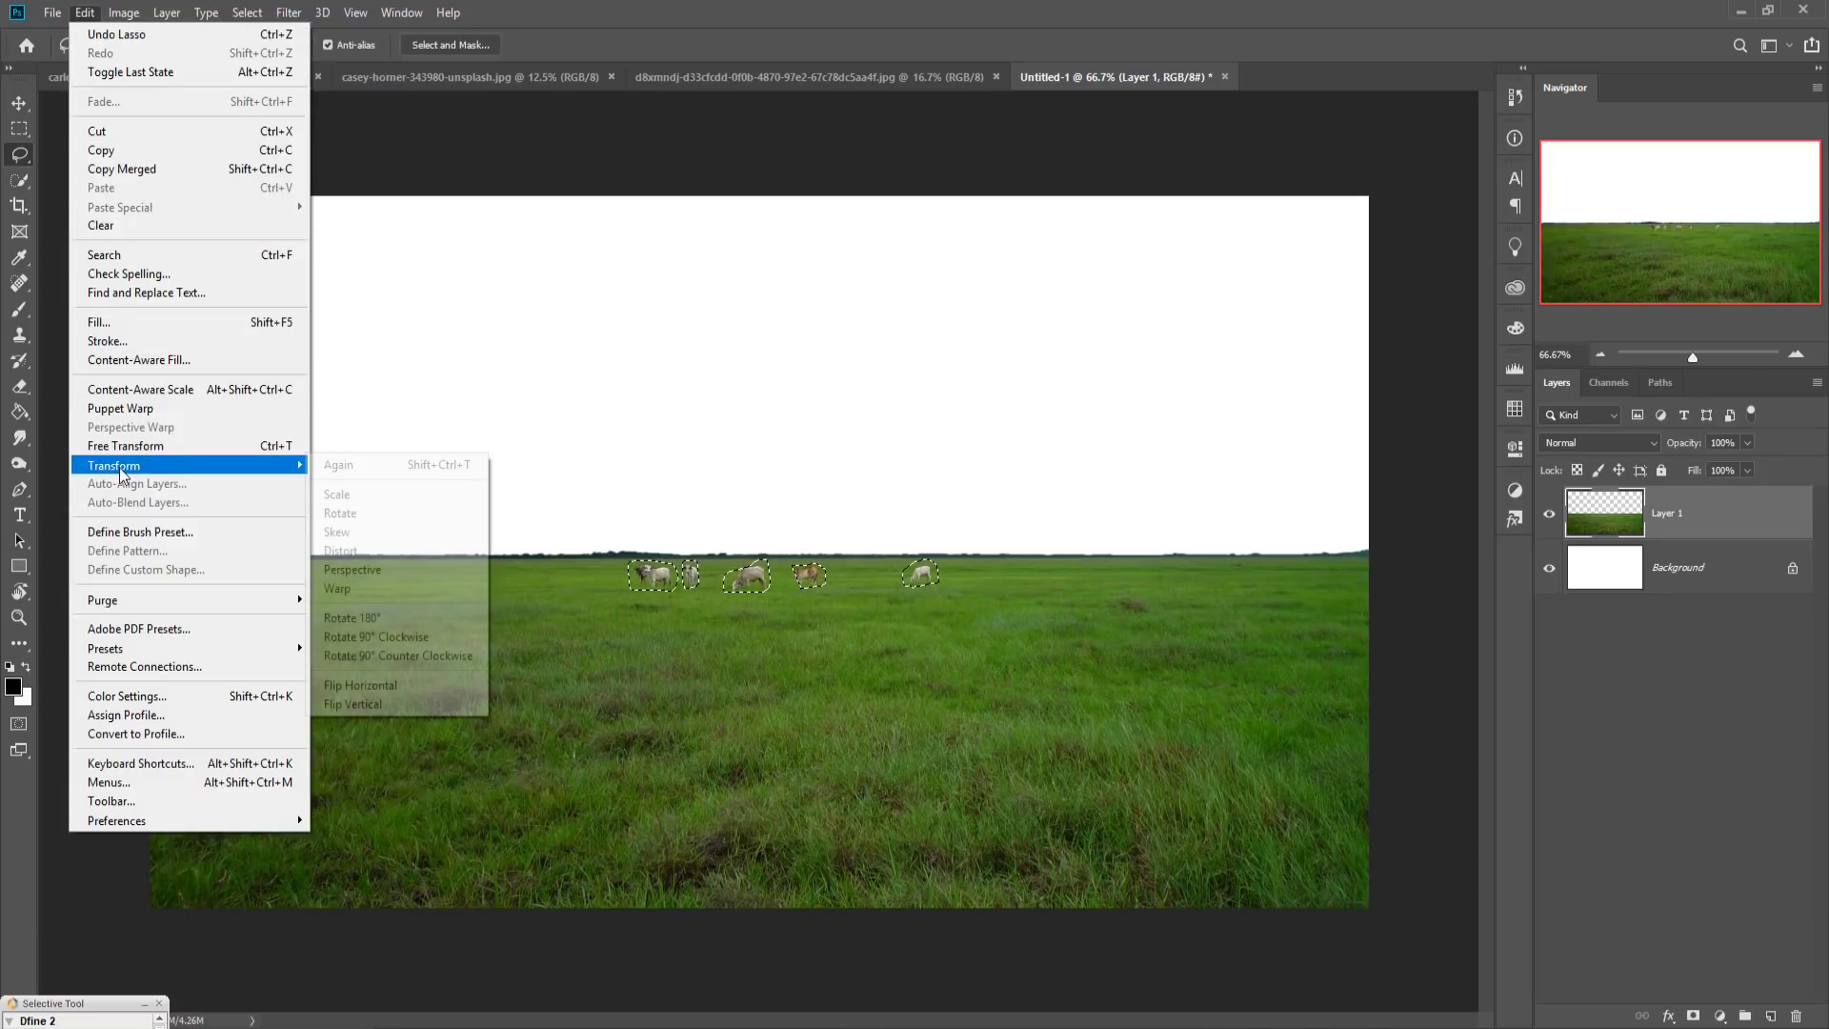
click(120, 322)
click(977, 278)
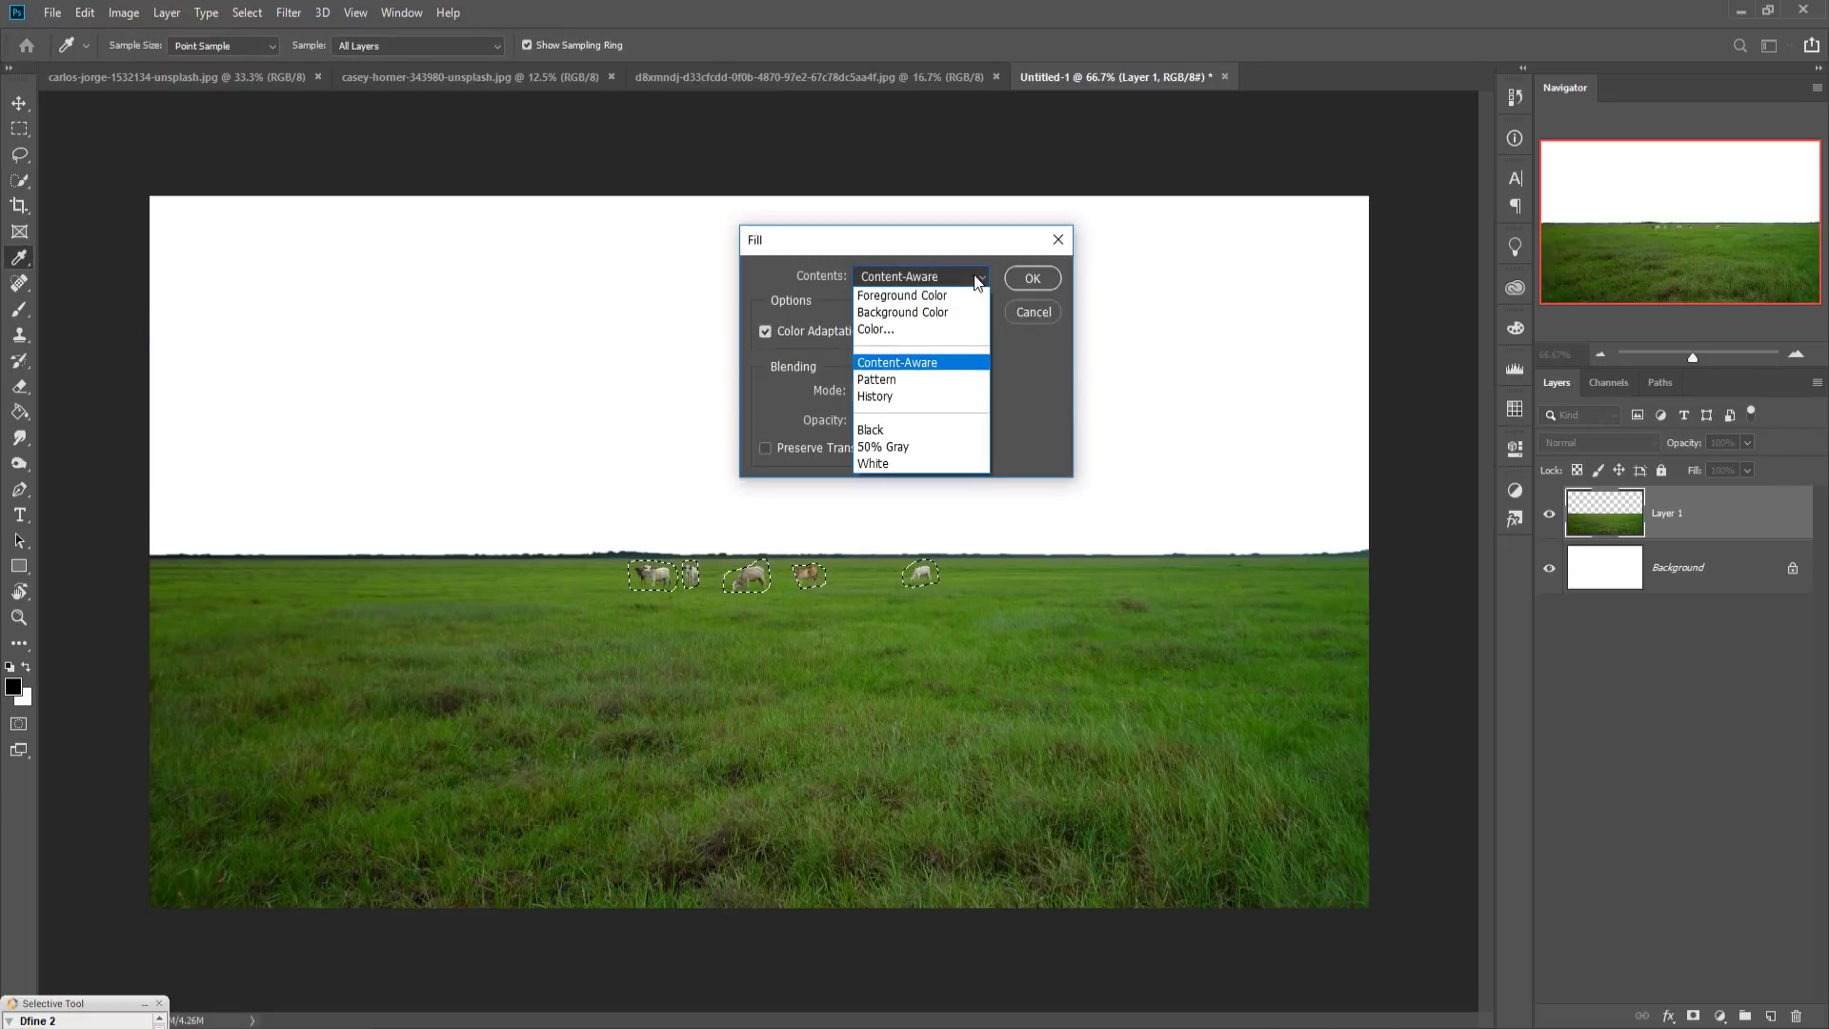
click(941, 364)
click(1033, 278)
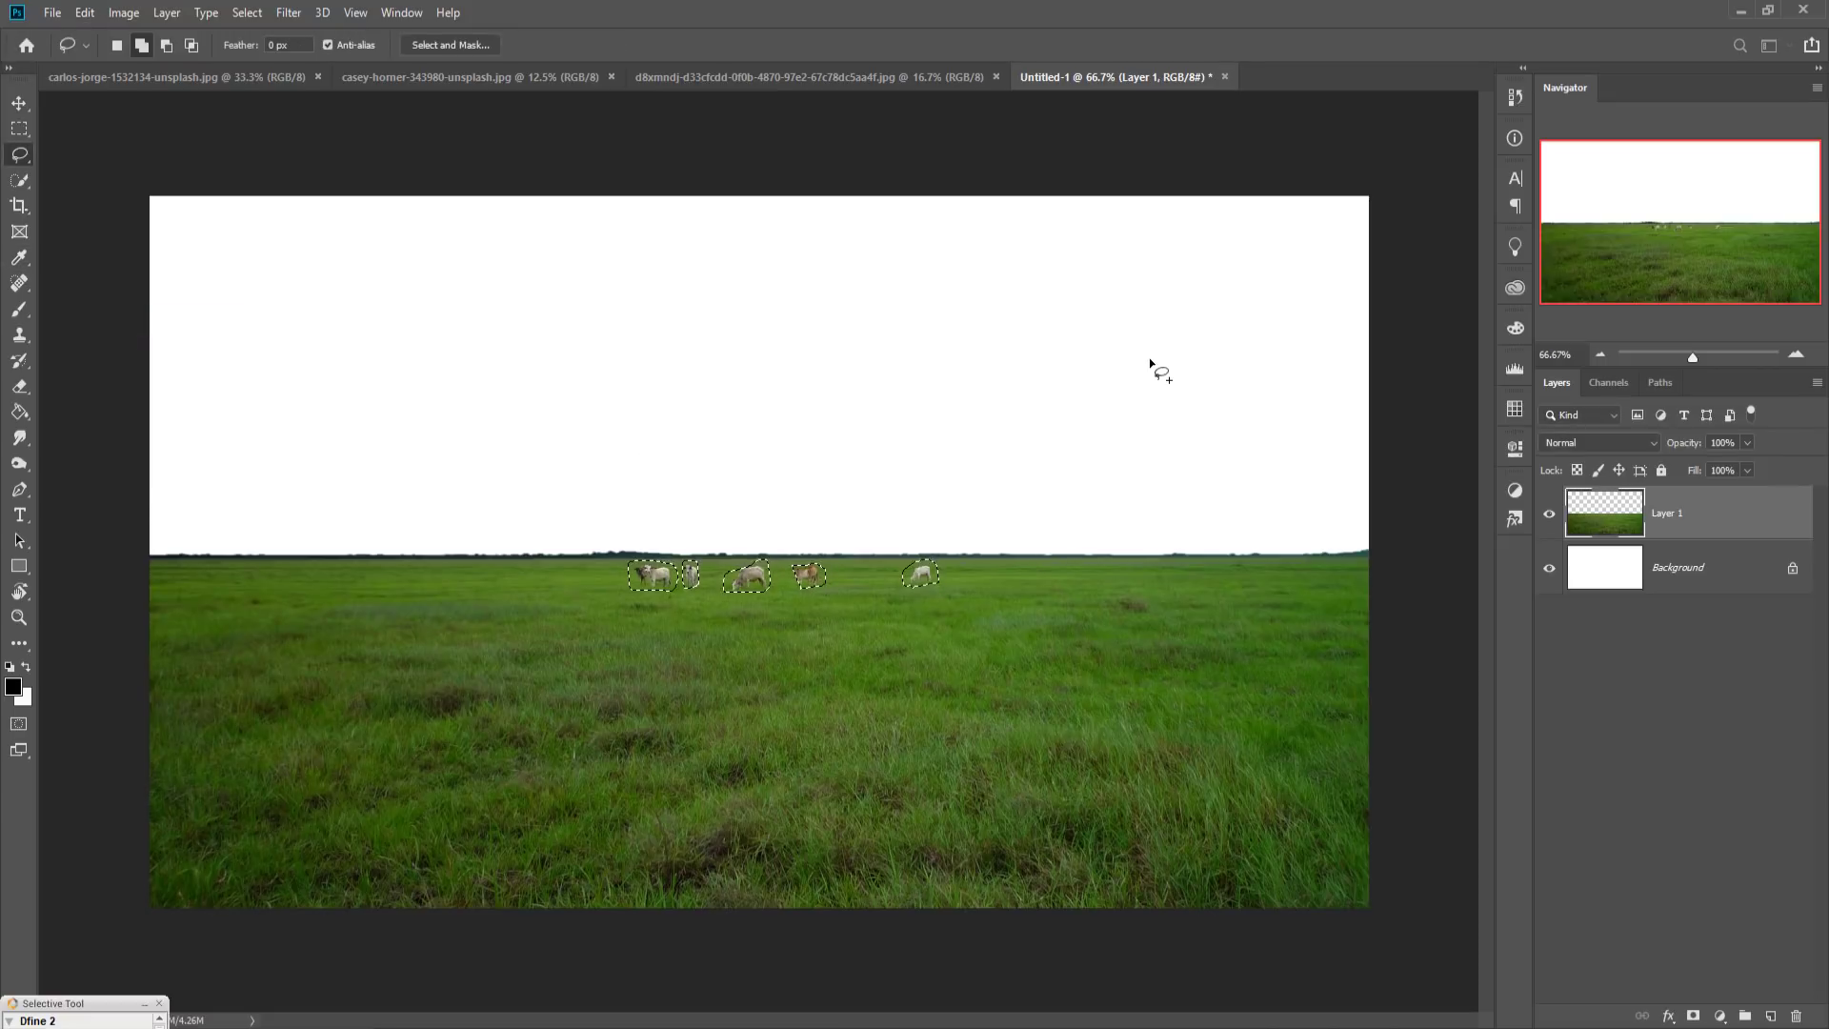
click(247, 12)
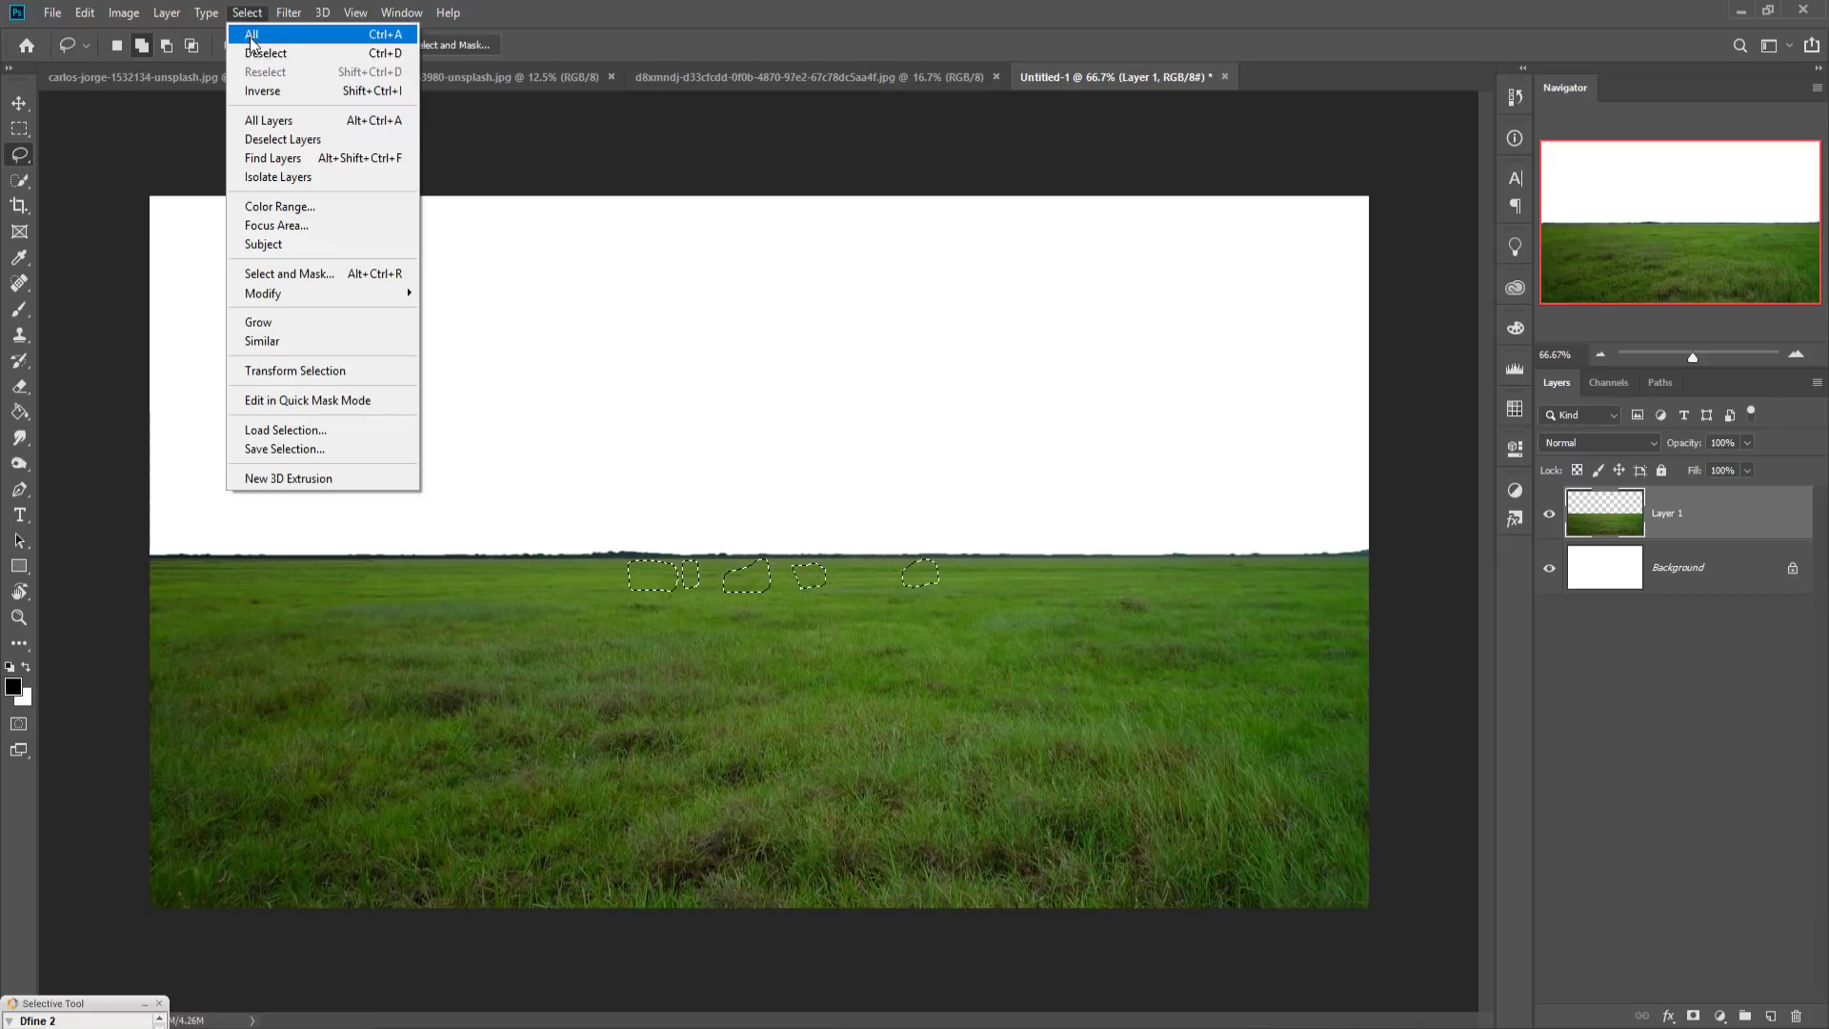
click(257, 53)
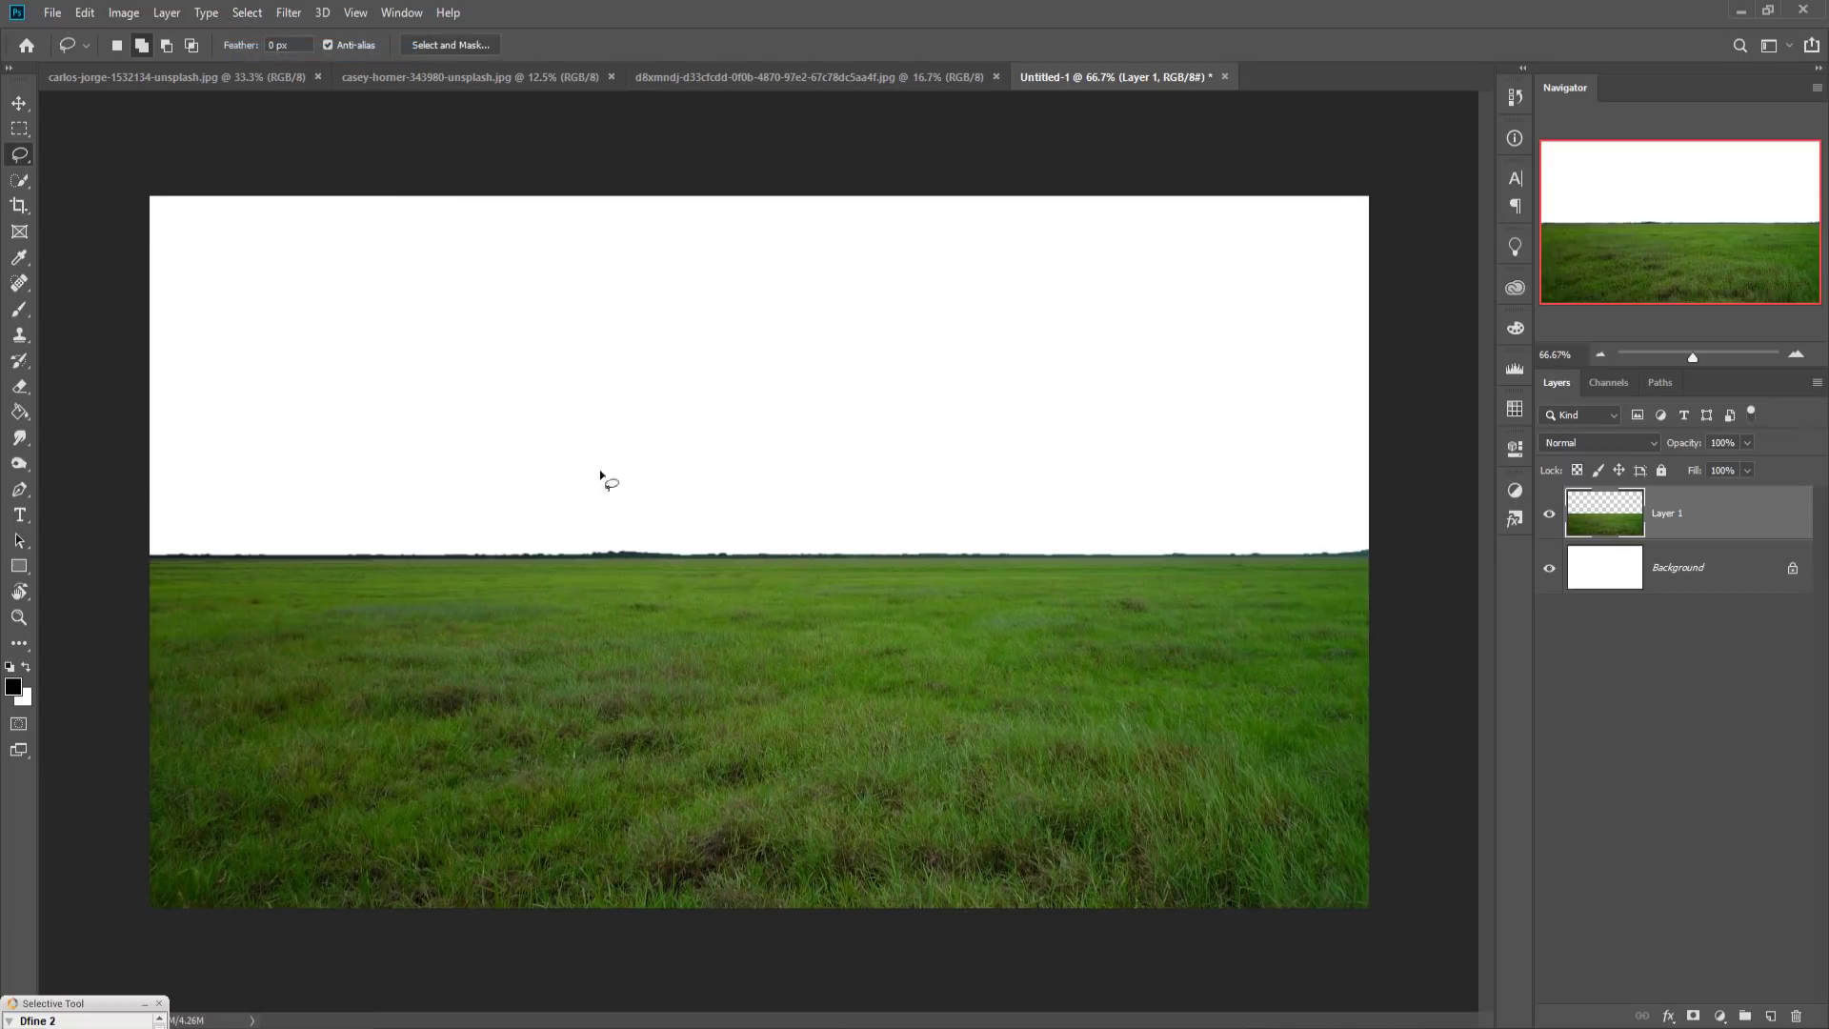
click(9, 110)
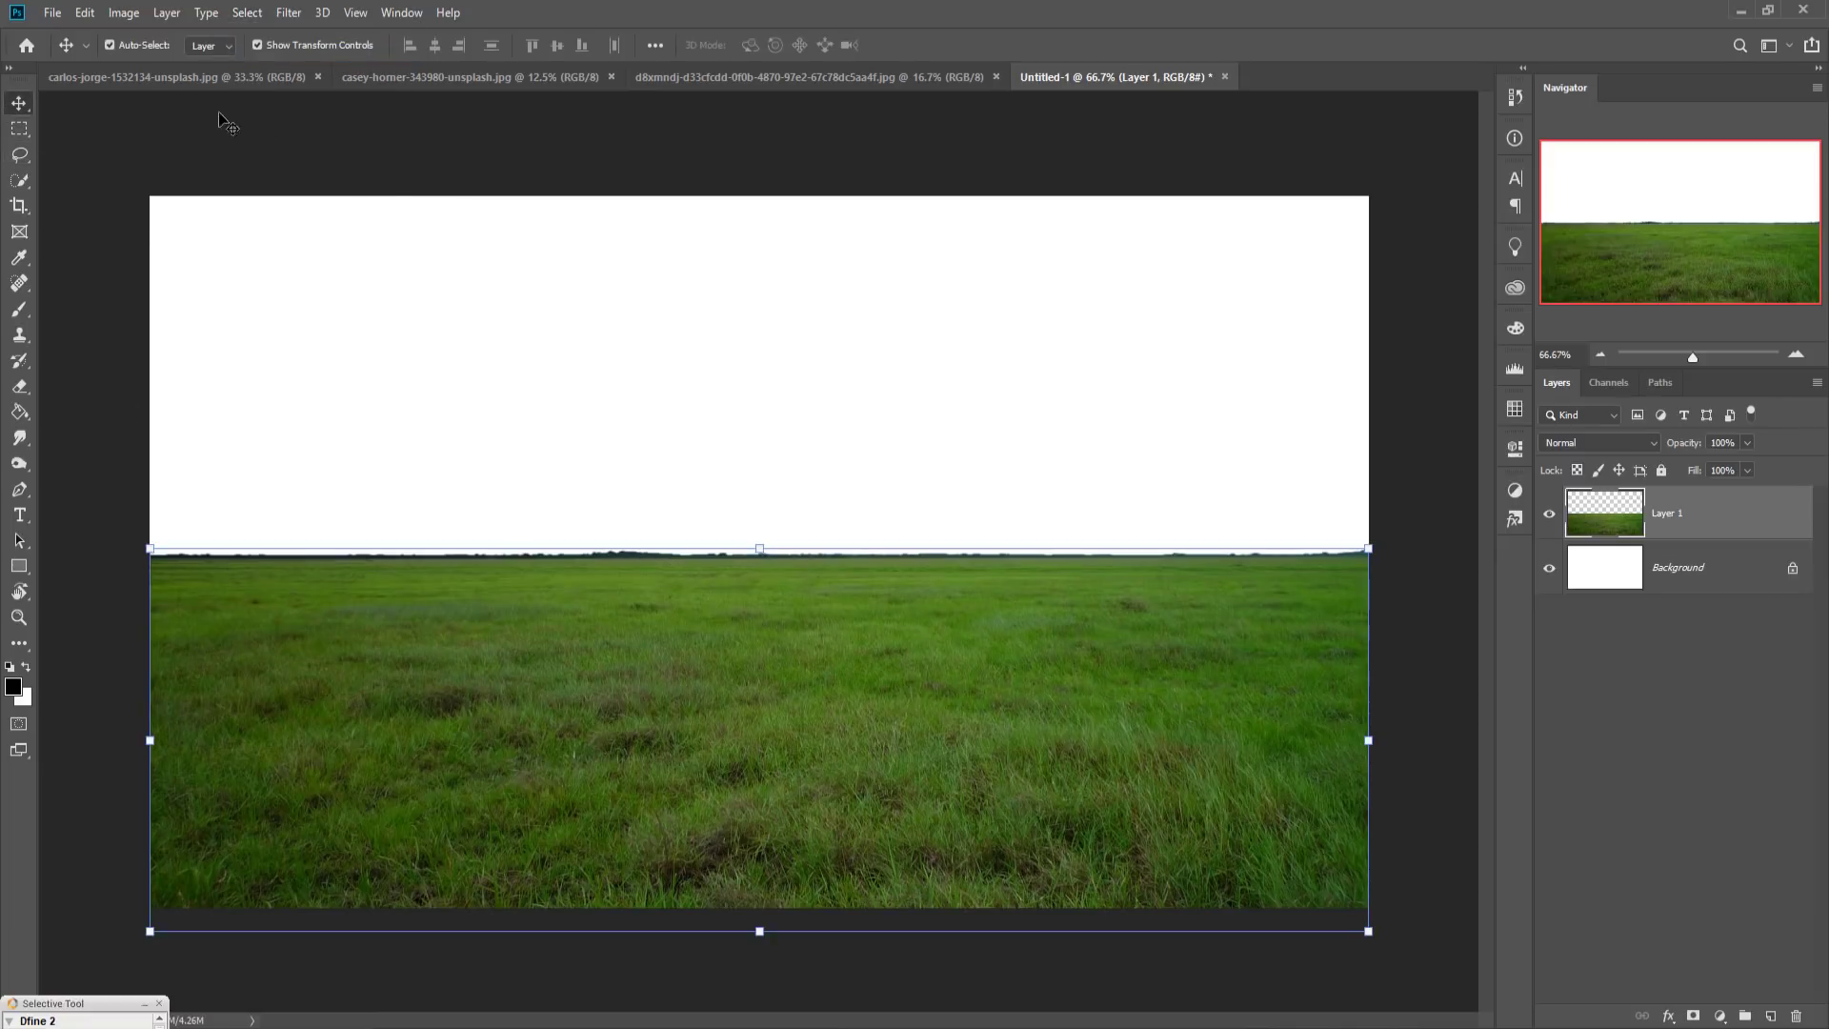
Step: Quick-select the rhino's body and head in the rhino photo
click(173, 76)
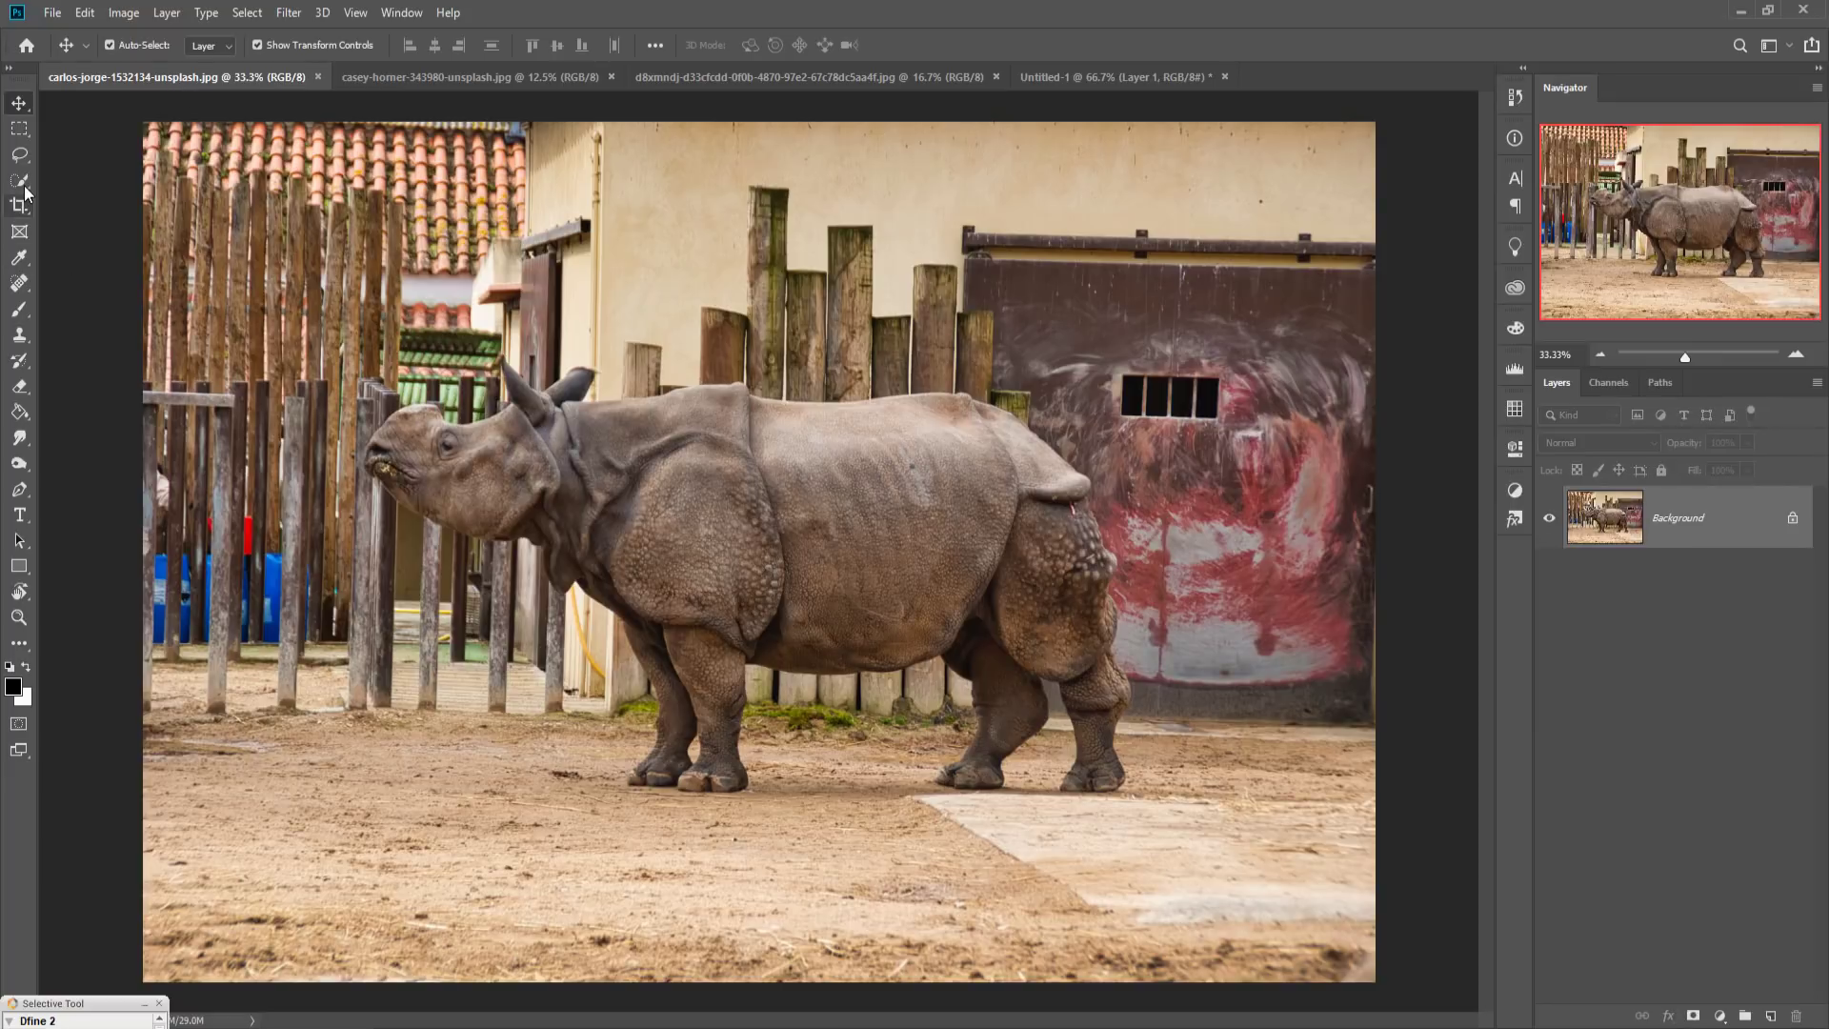
click(20, 180)
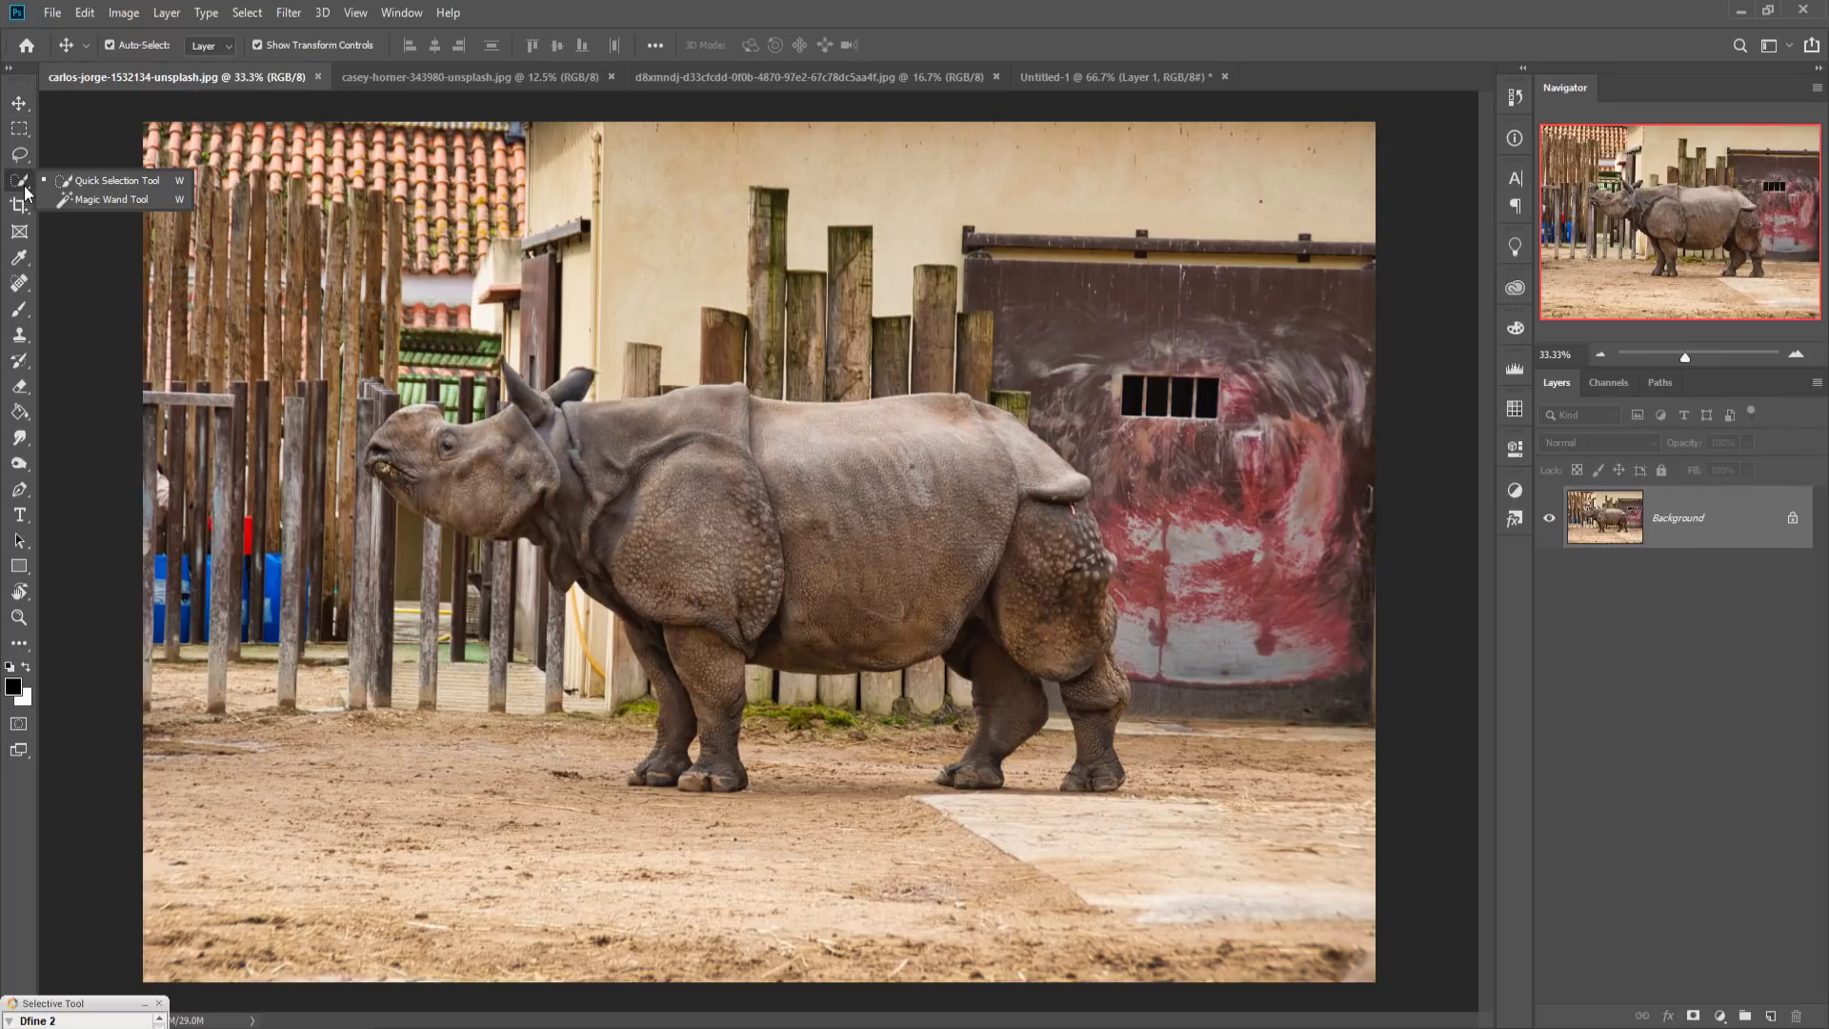
click(105, 185)
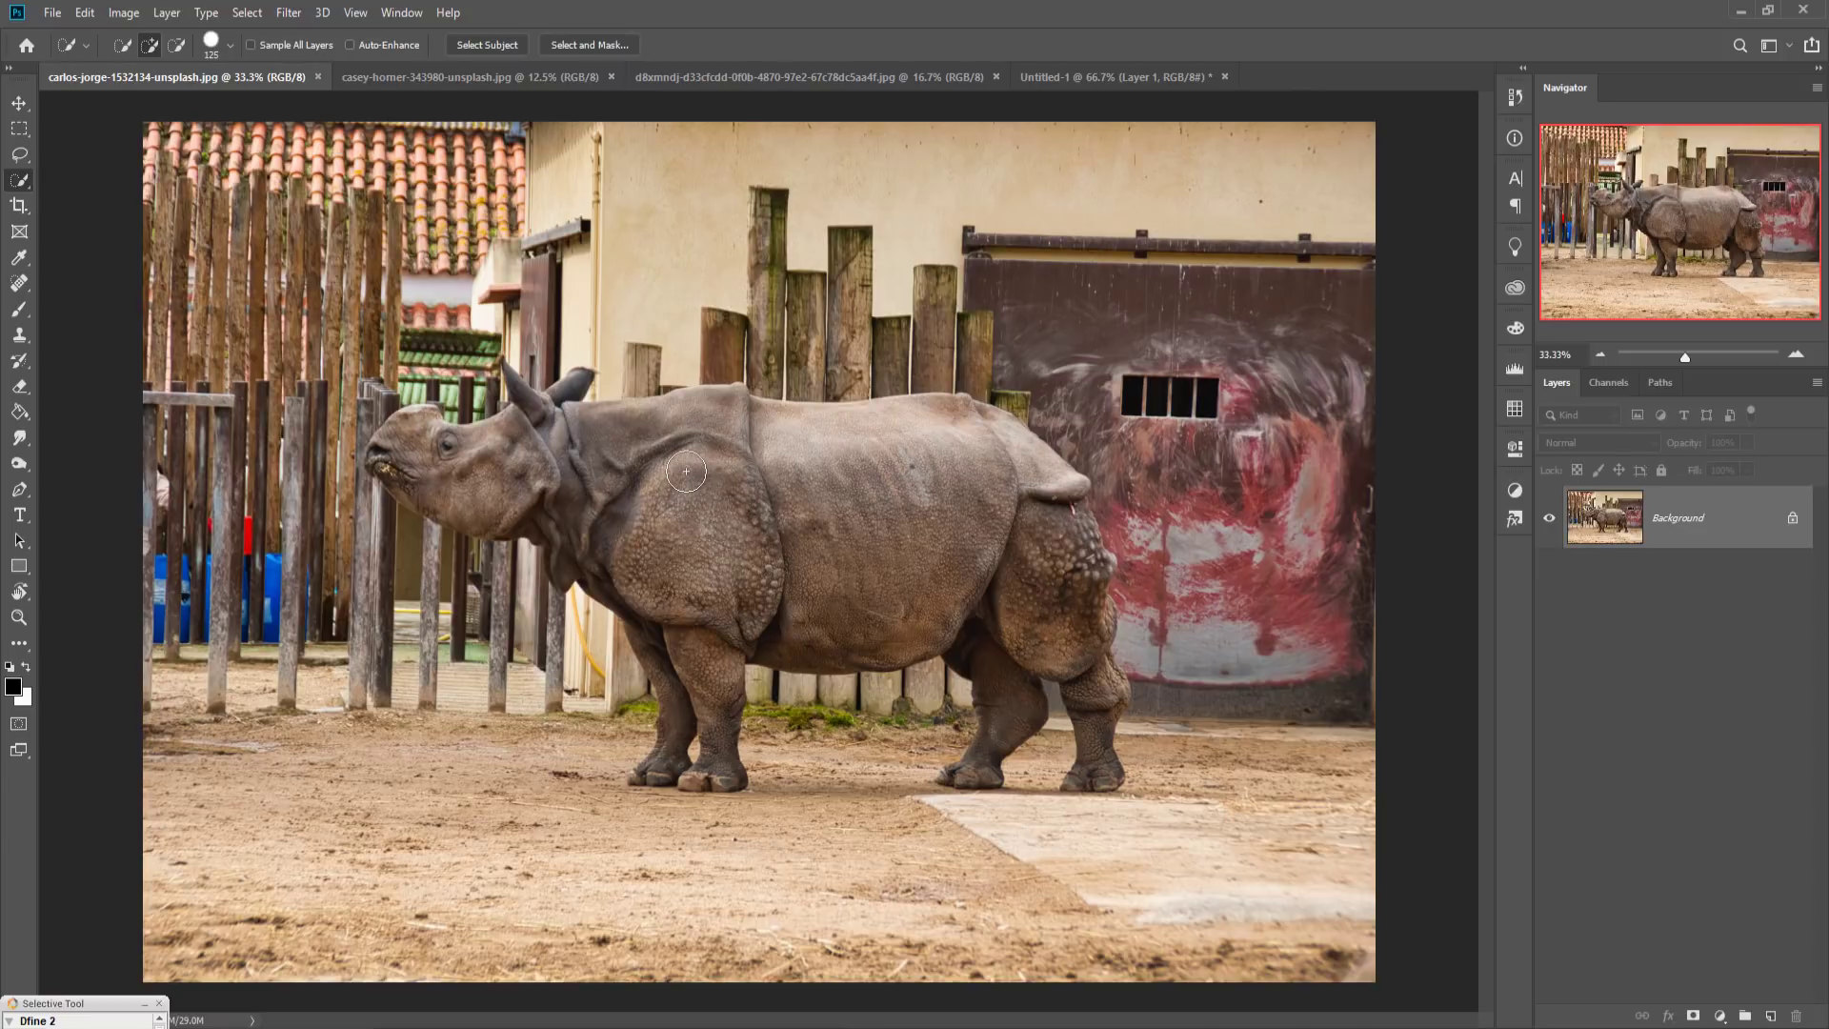
mouse_move(648, 438)
mouse_down()
mouse_move(660, 462)
mouse_move(878, 474)
mouse_move(1057, 593)
mouse_move(1106, 727)
mouse_up()
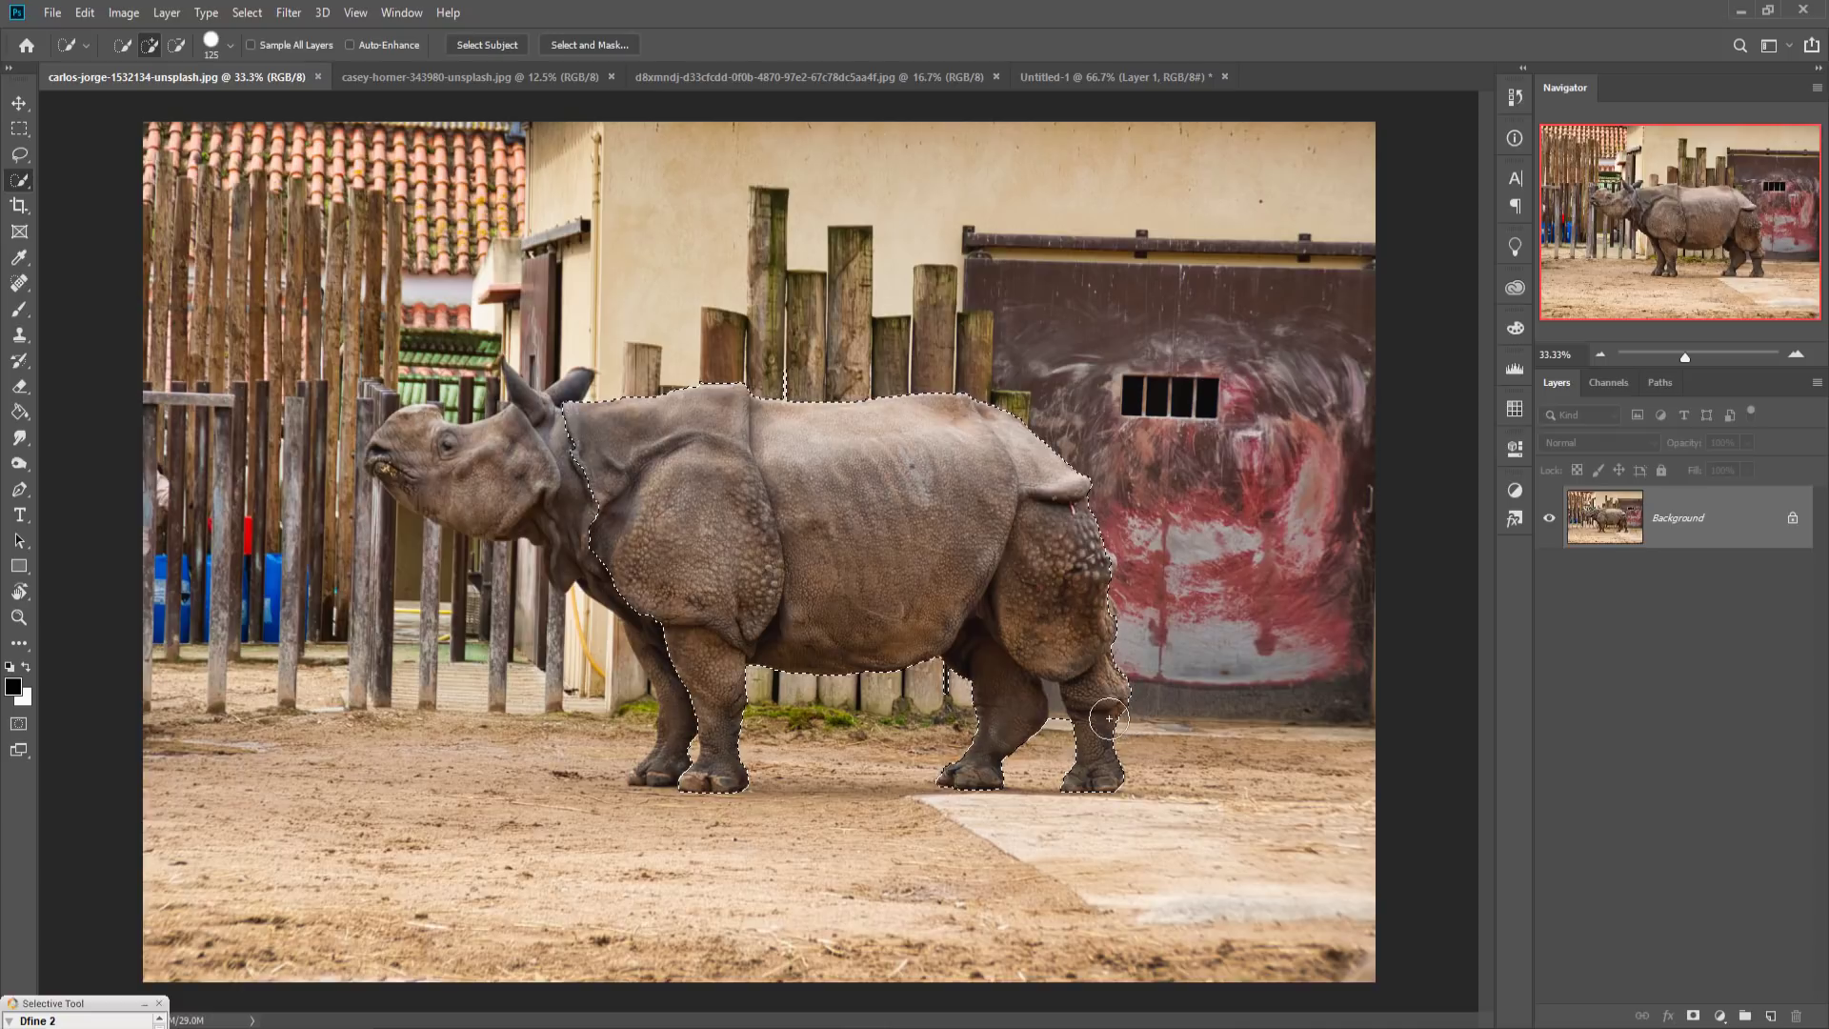
drag(600, 515, 443, 470)
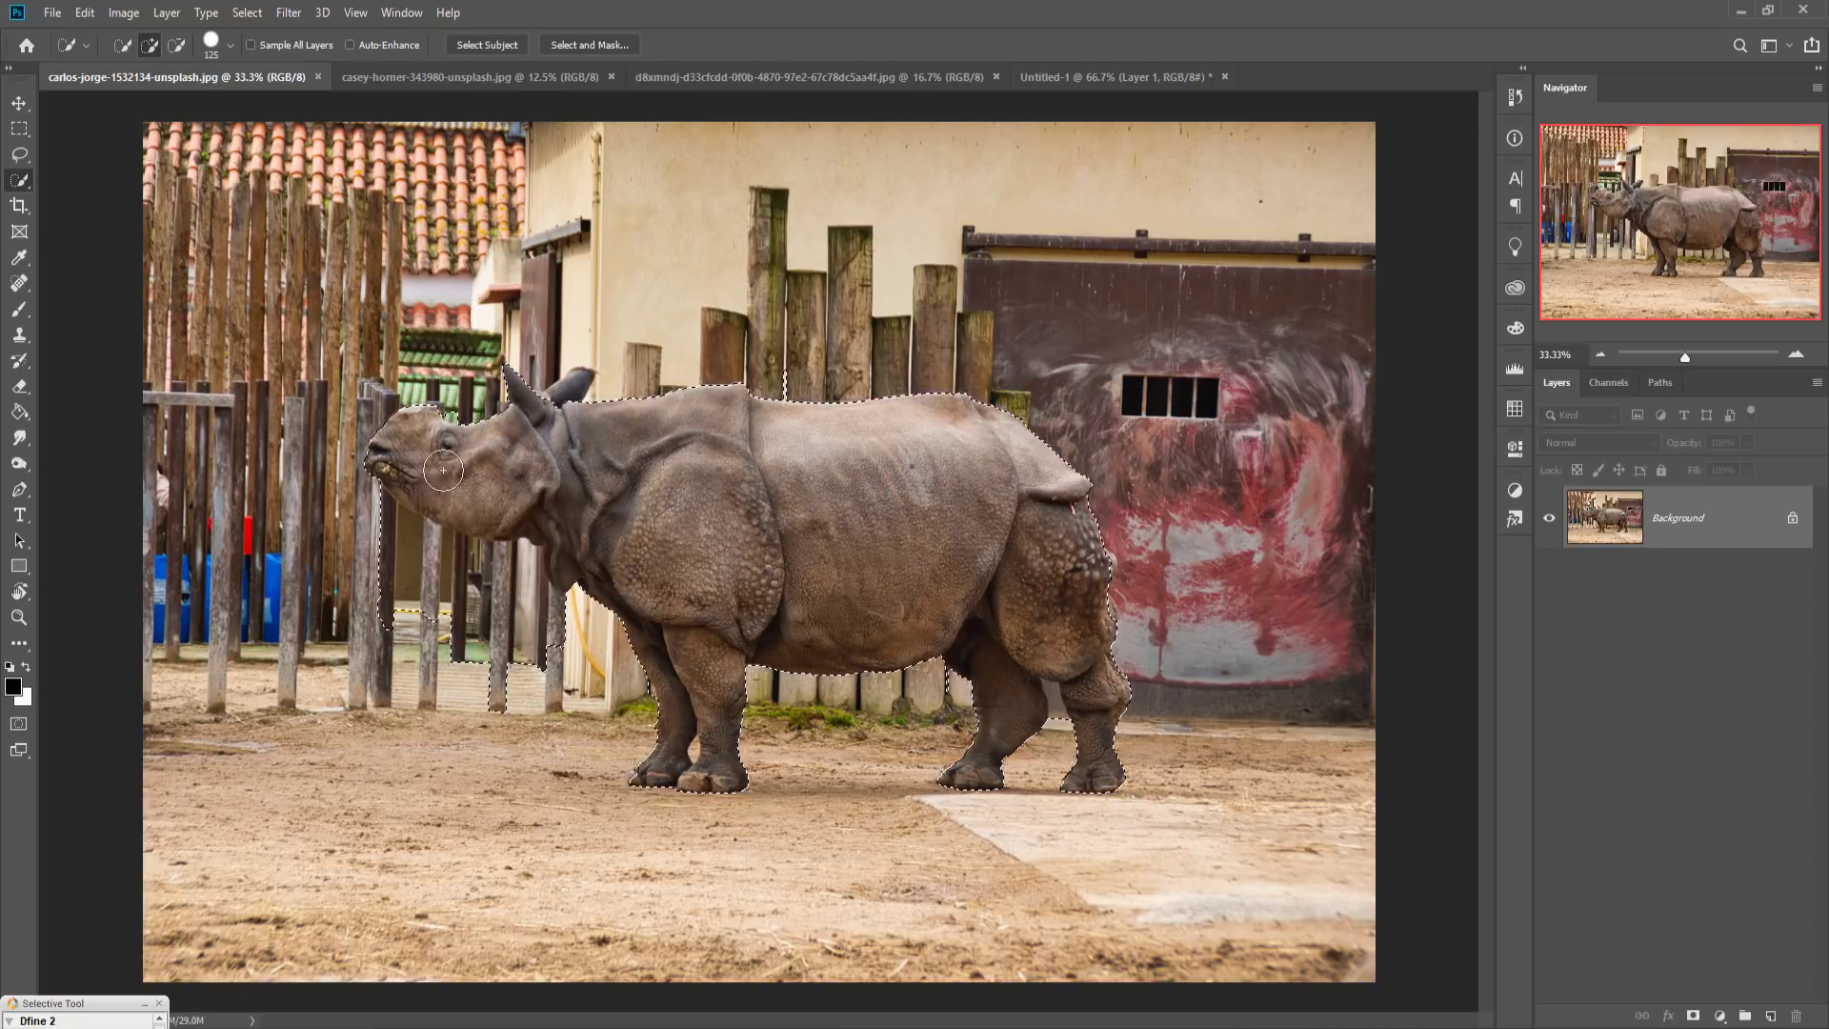
Step: Subtract the fence under the rhino's neck from the selection using a smaller brush
key(bracketleft)
key(bracketleft)
key(bracketleft)
key(alt)
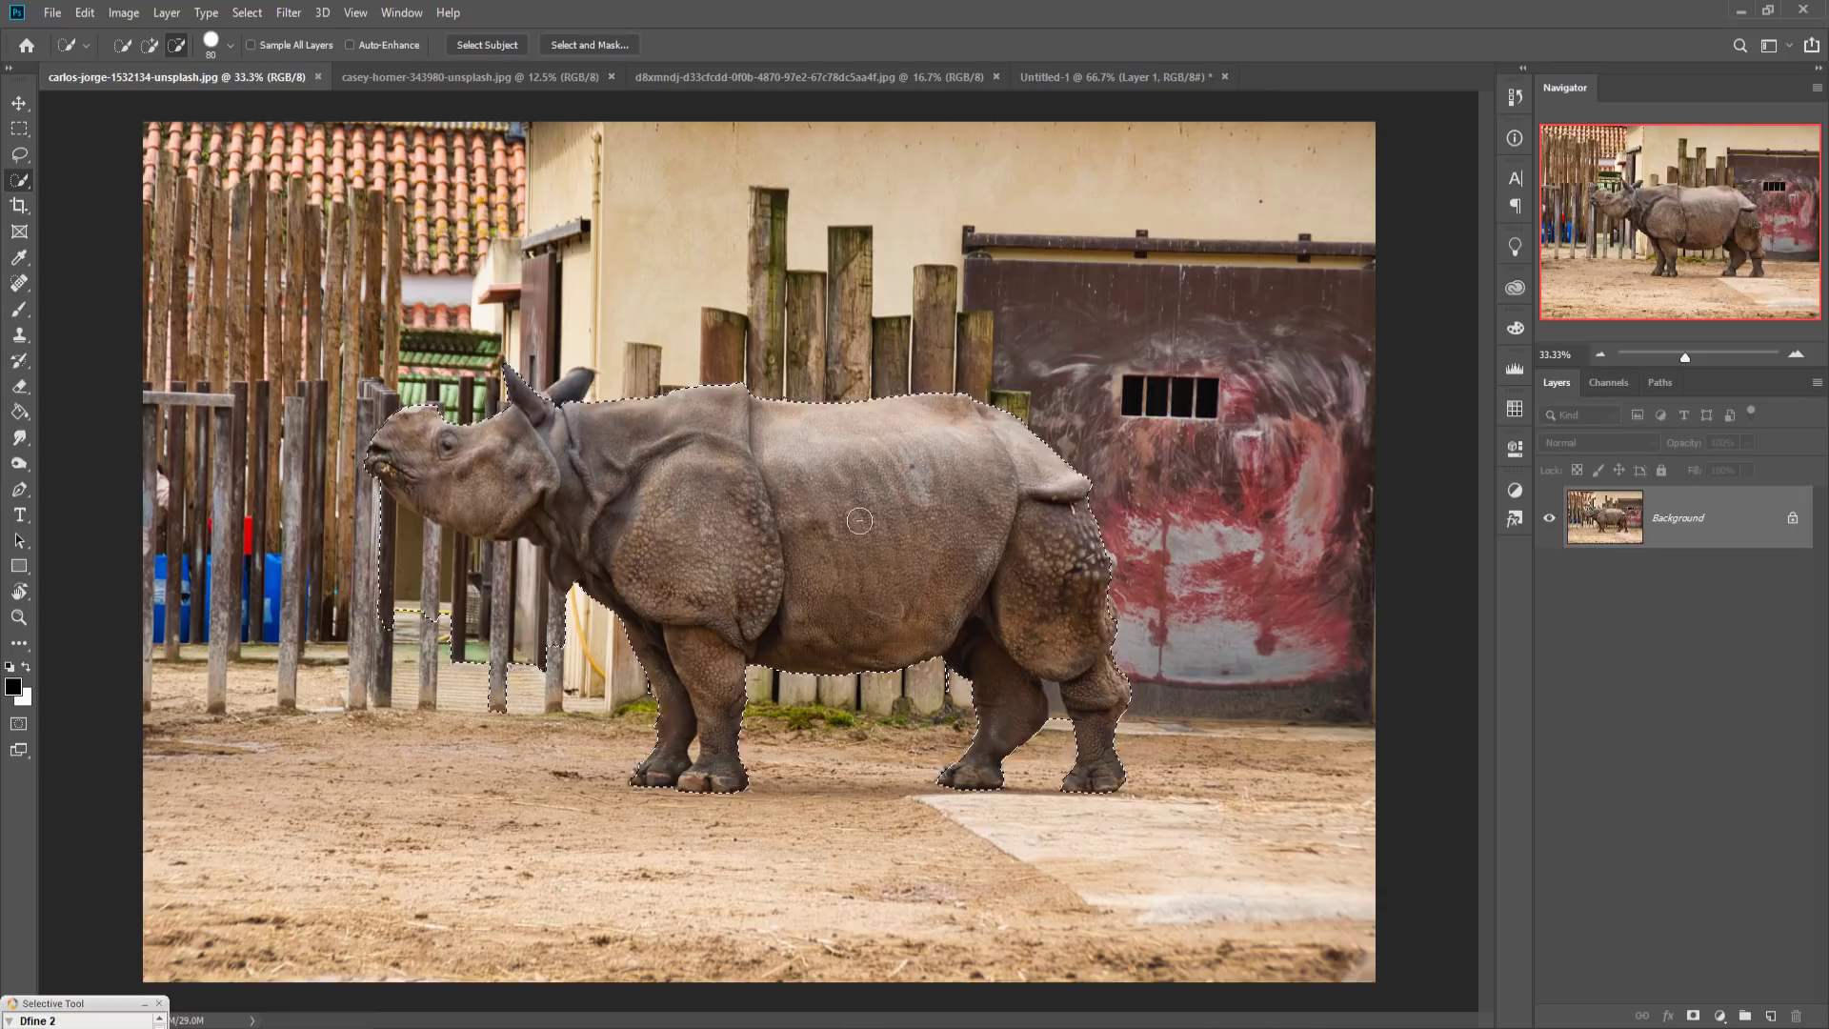
drag(474, 595, 425, 480)
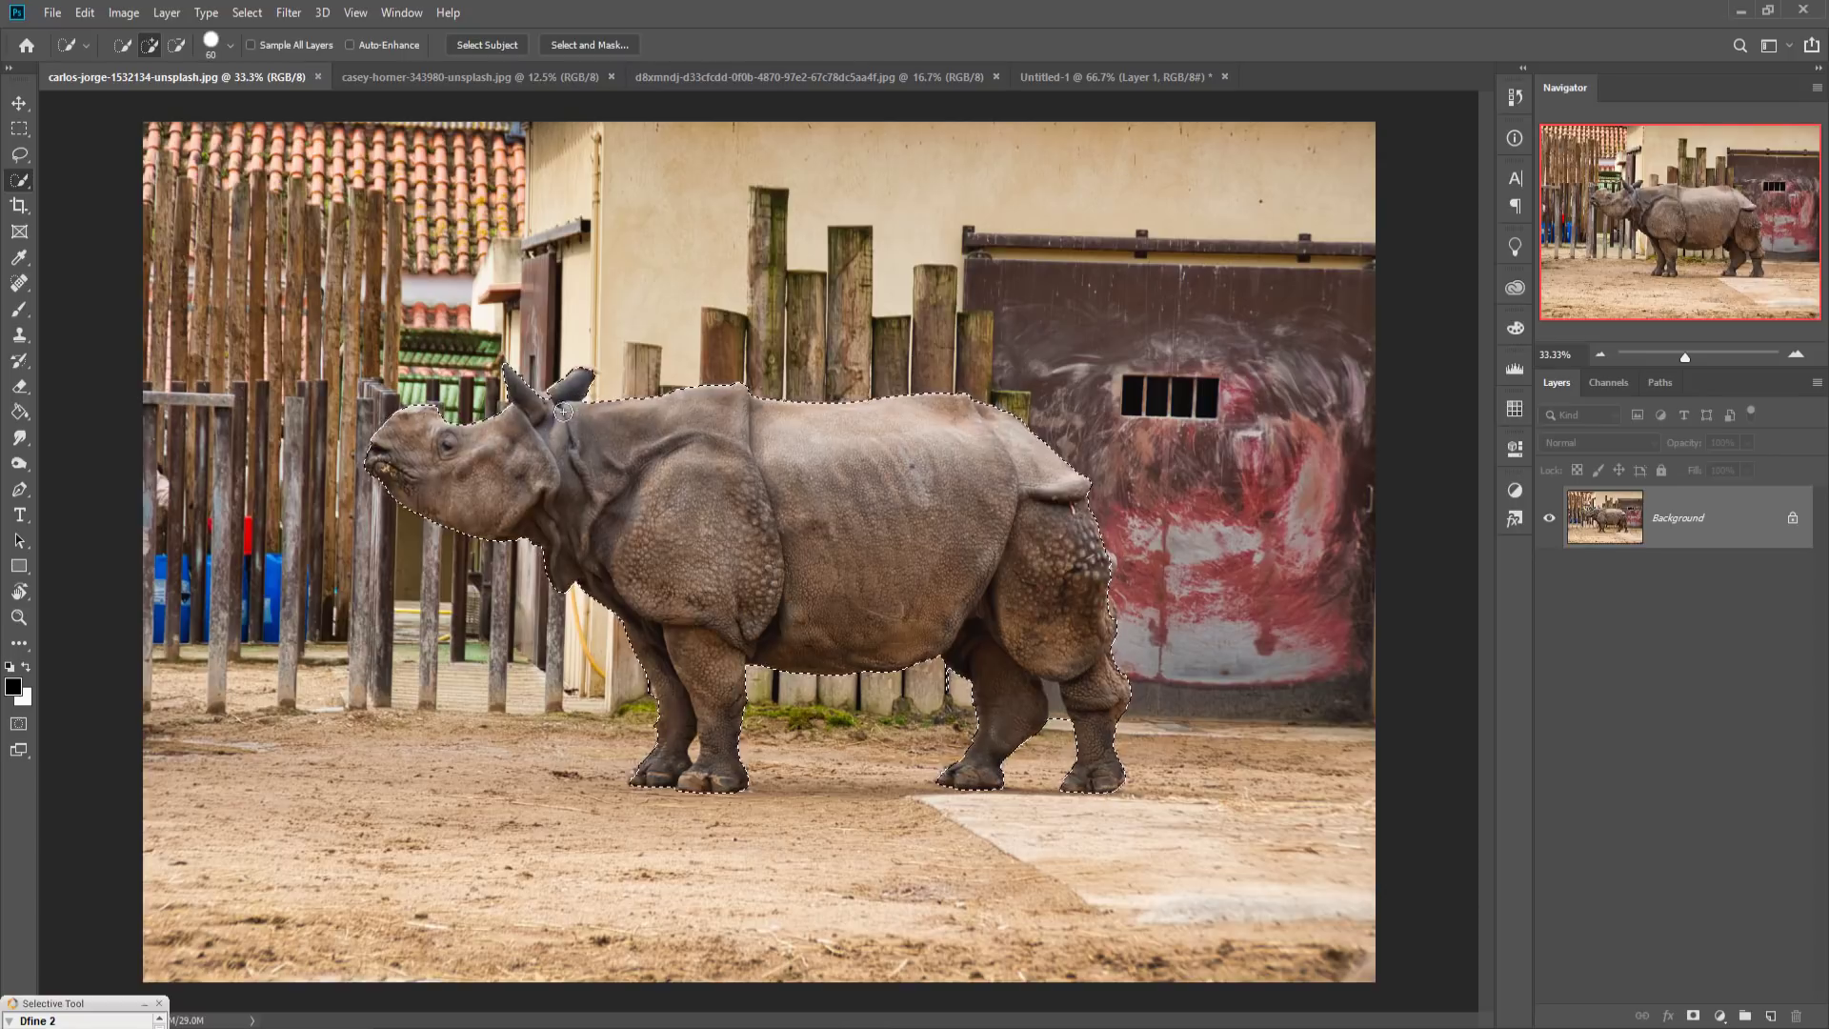
key(bracketleft)
key(alt)
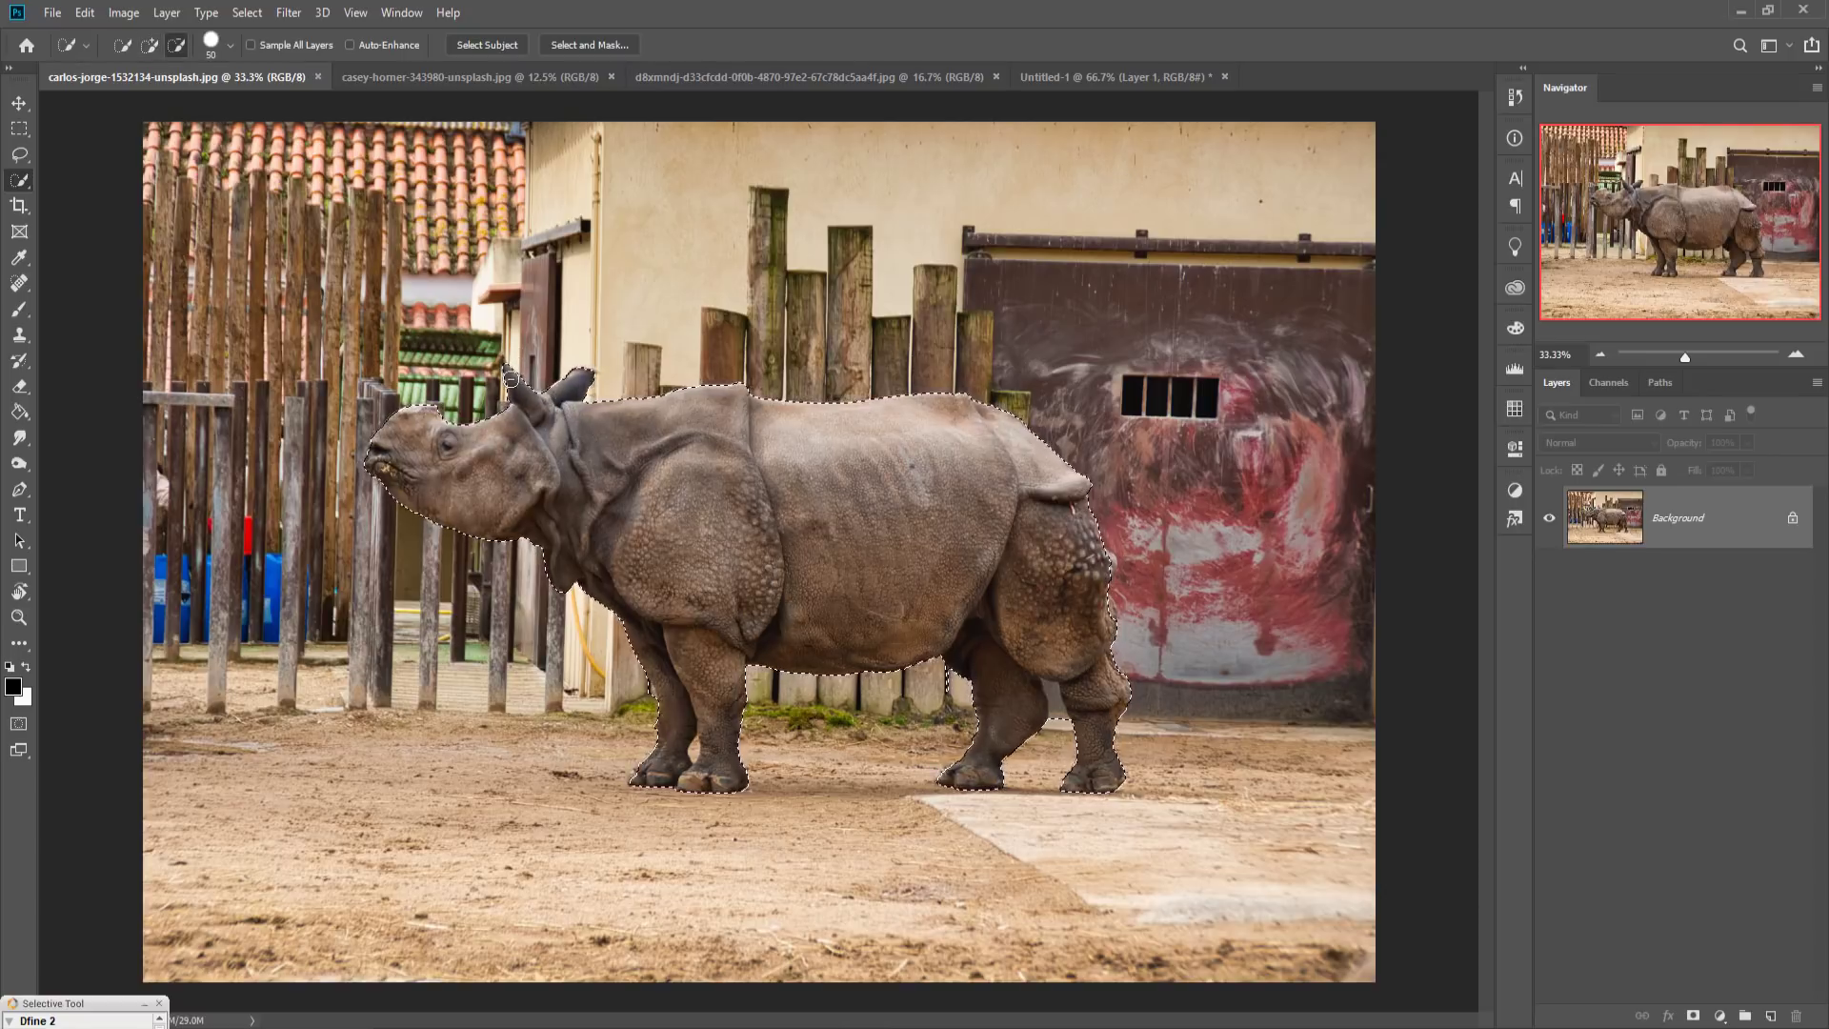
key(alt)
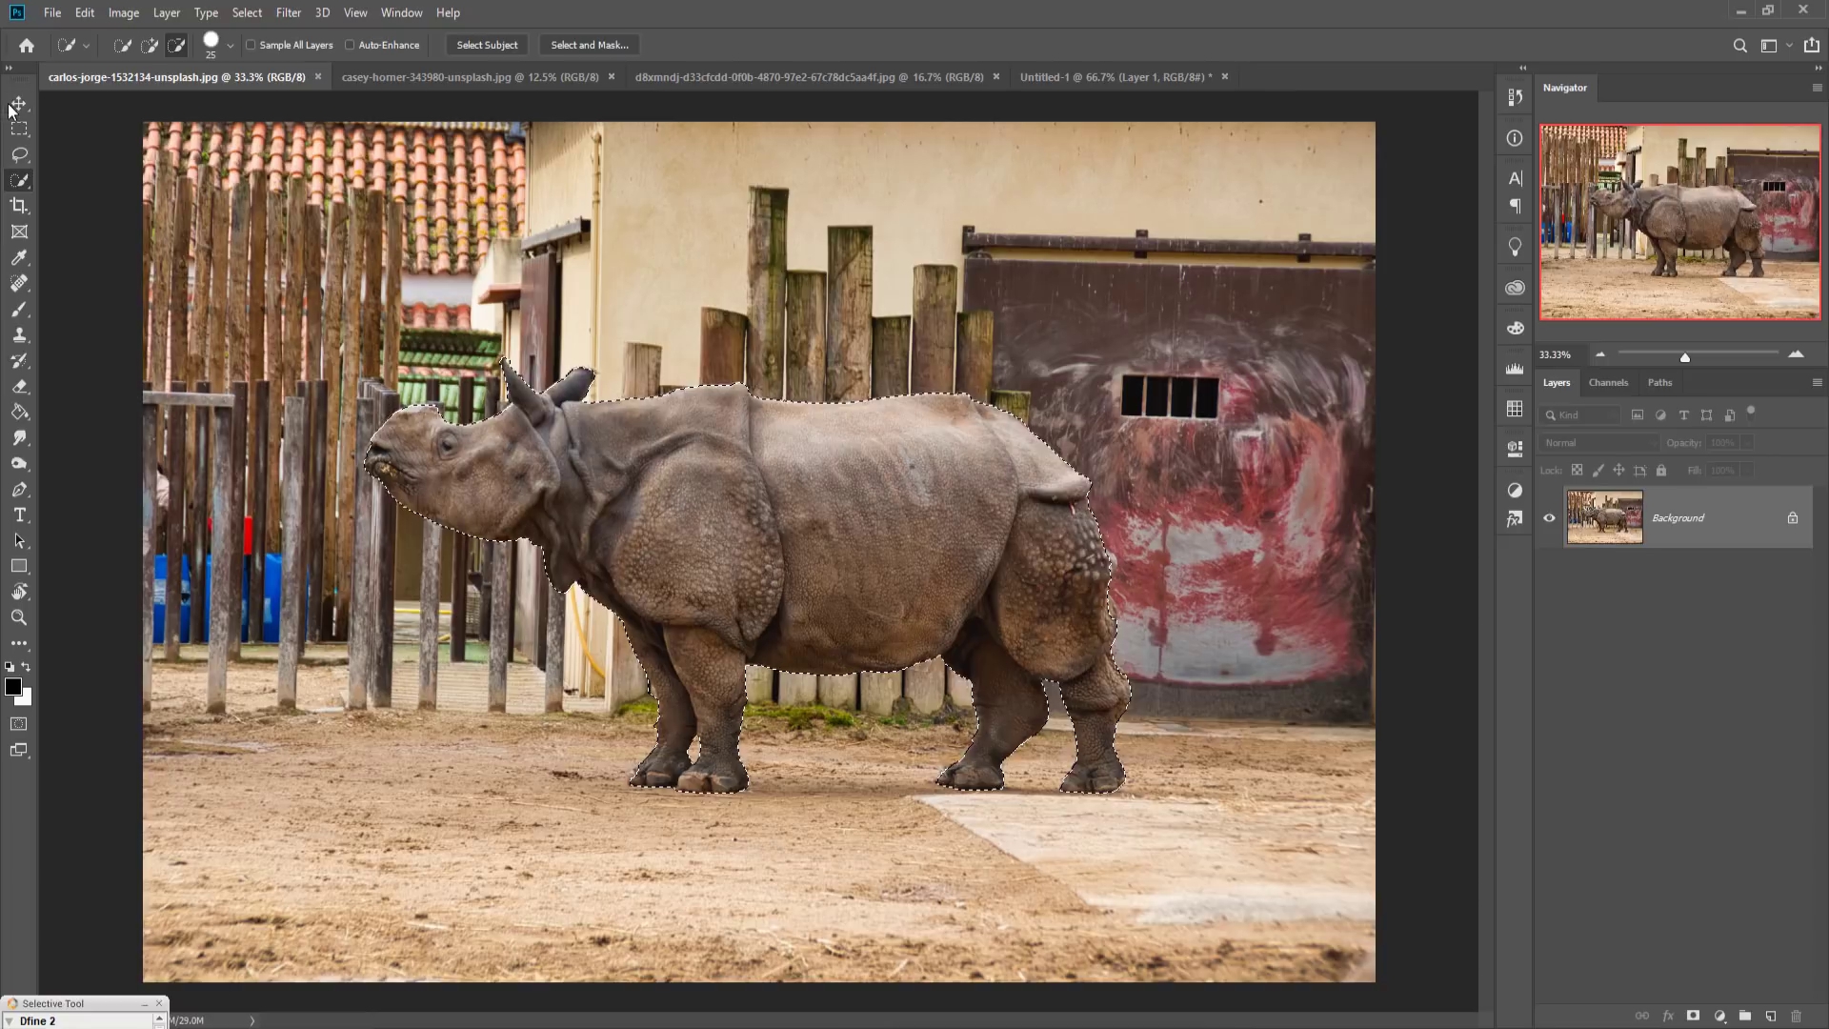
Step: Output the rhino selection from Select and Mask to a new layer
click(586, 45)
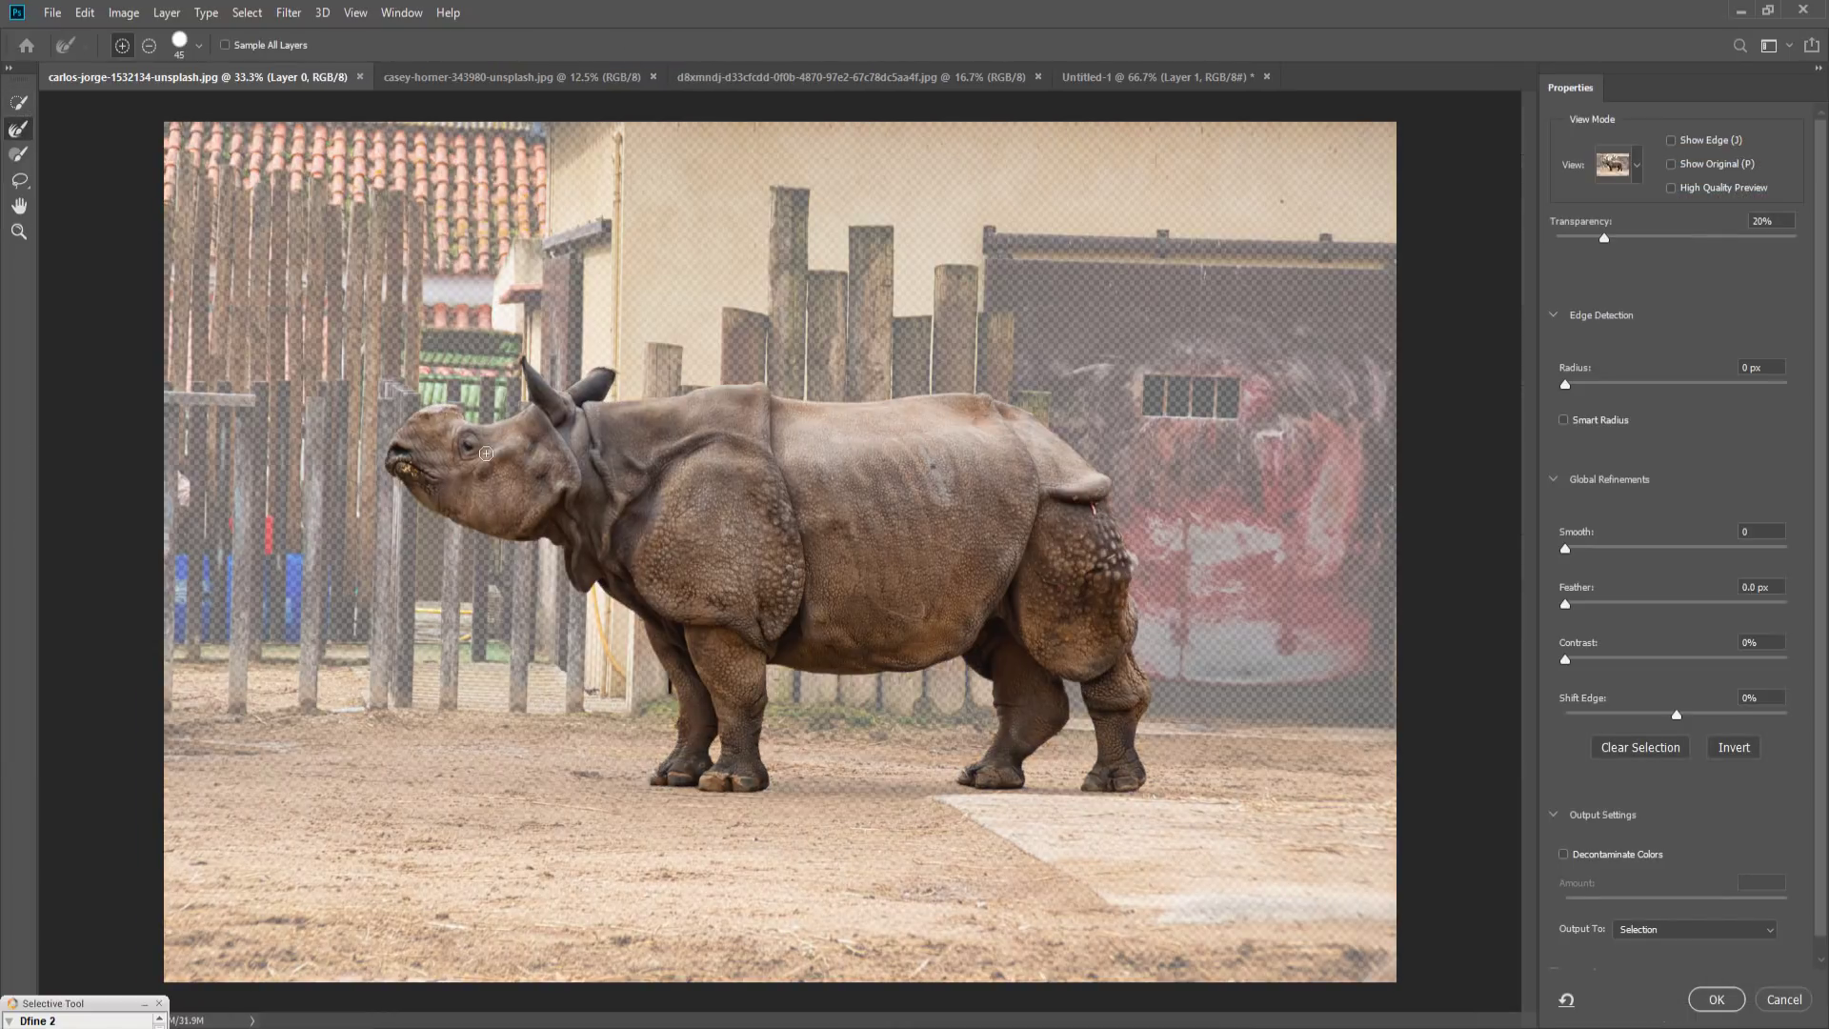
click(1696, 938)
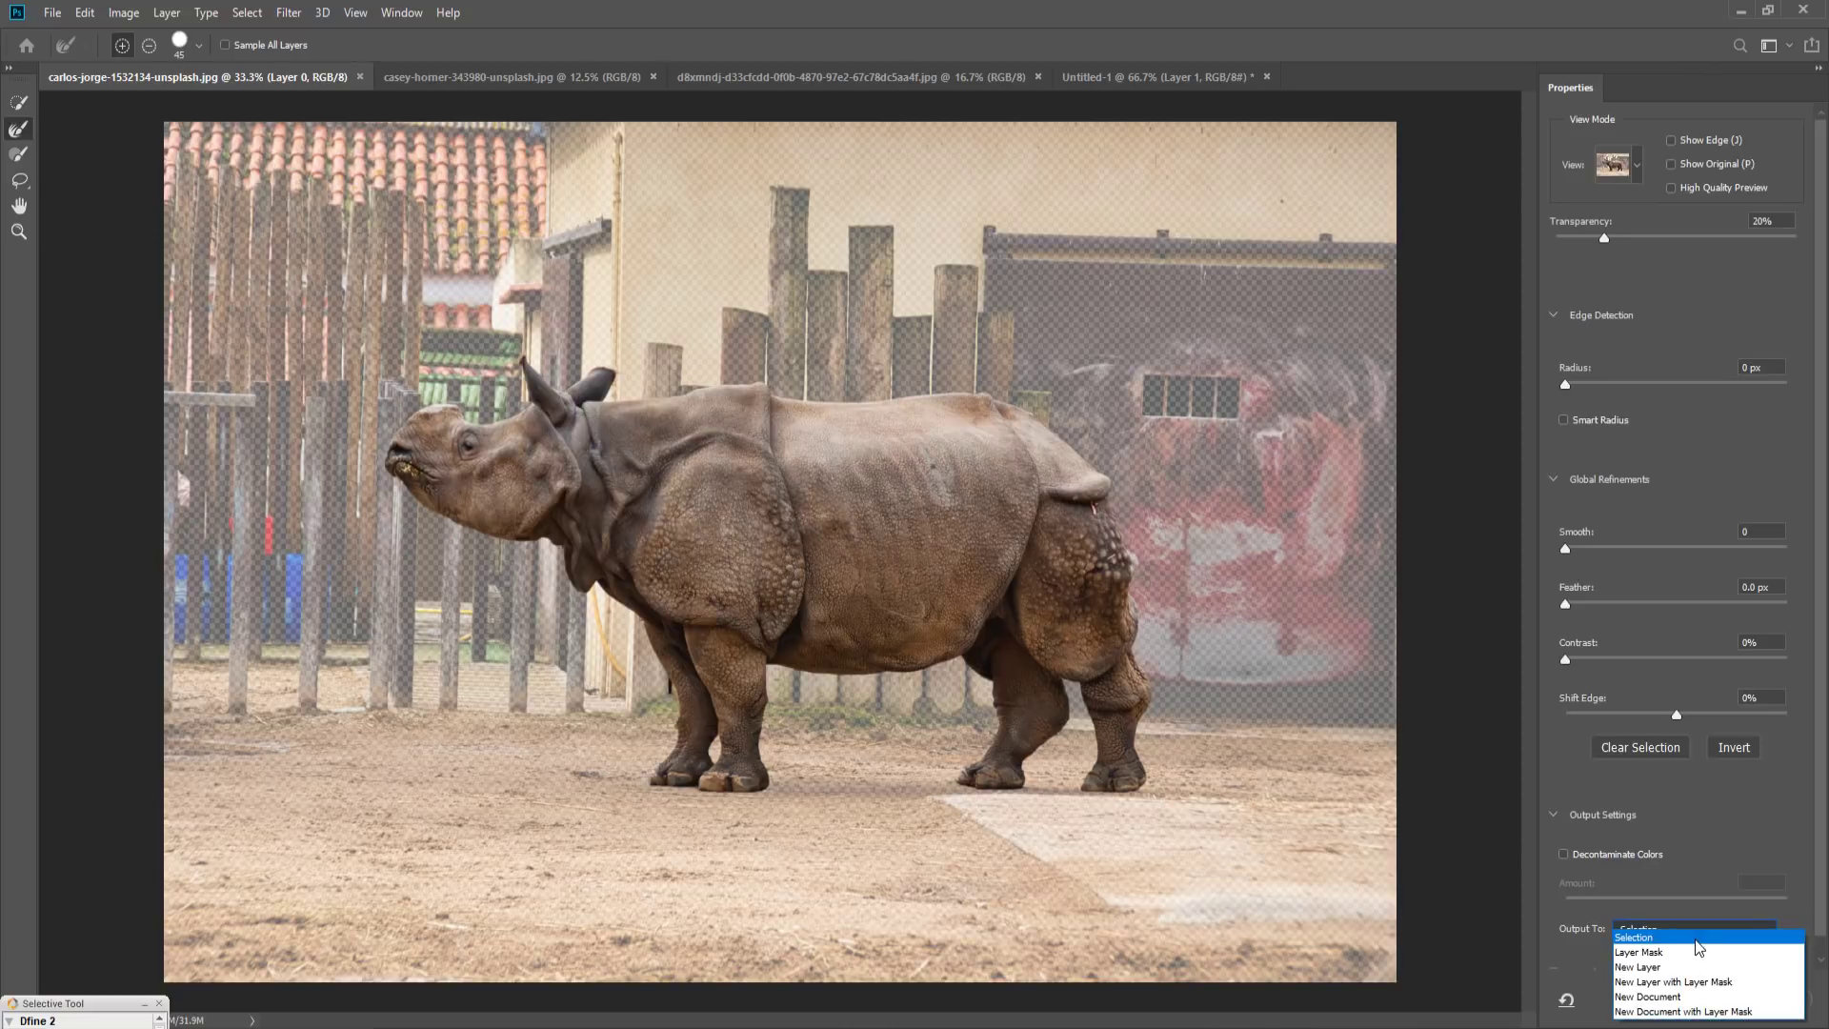
click(1704, 1000)
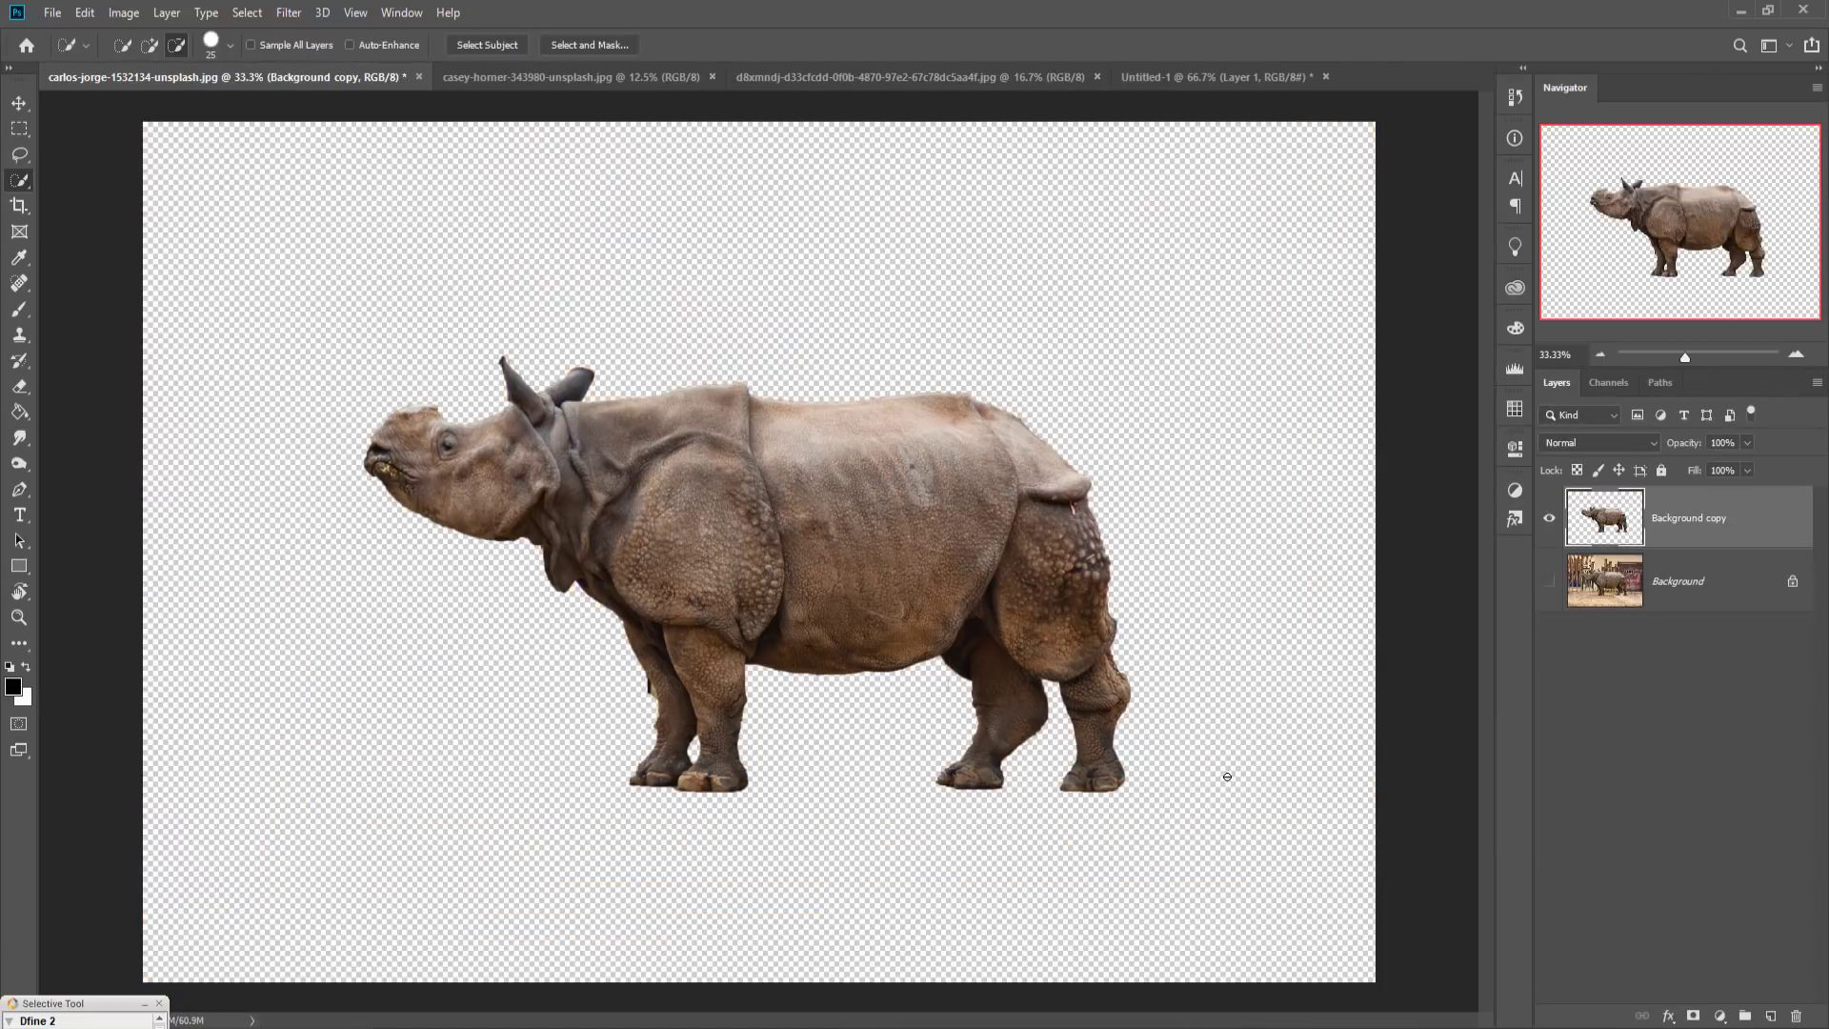
Step: Drag the rhino cut-out into Untitled-1 and flip it horizontally to face right
key(v)
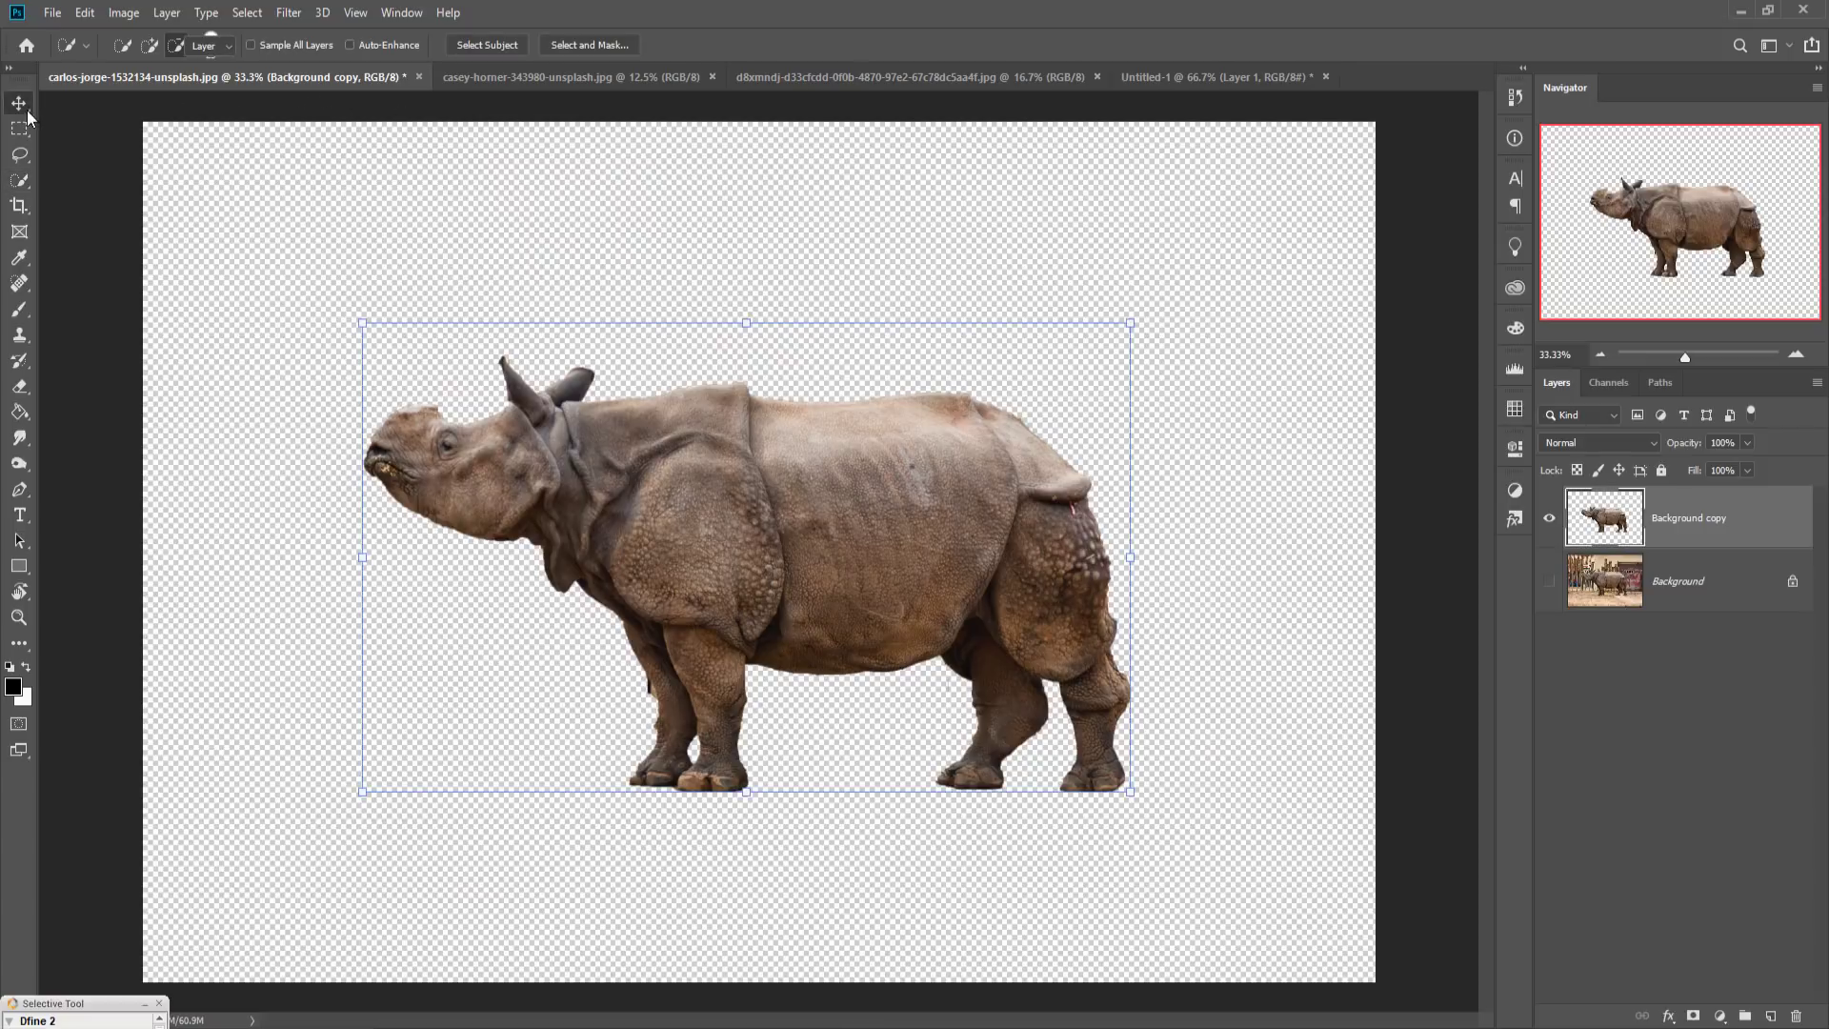
mouse_move(140, 84)
mouse_down()
mouse_move(209, 105)
mouse_move(811, 130)
mouse_up()
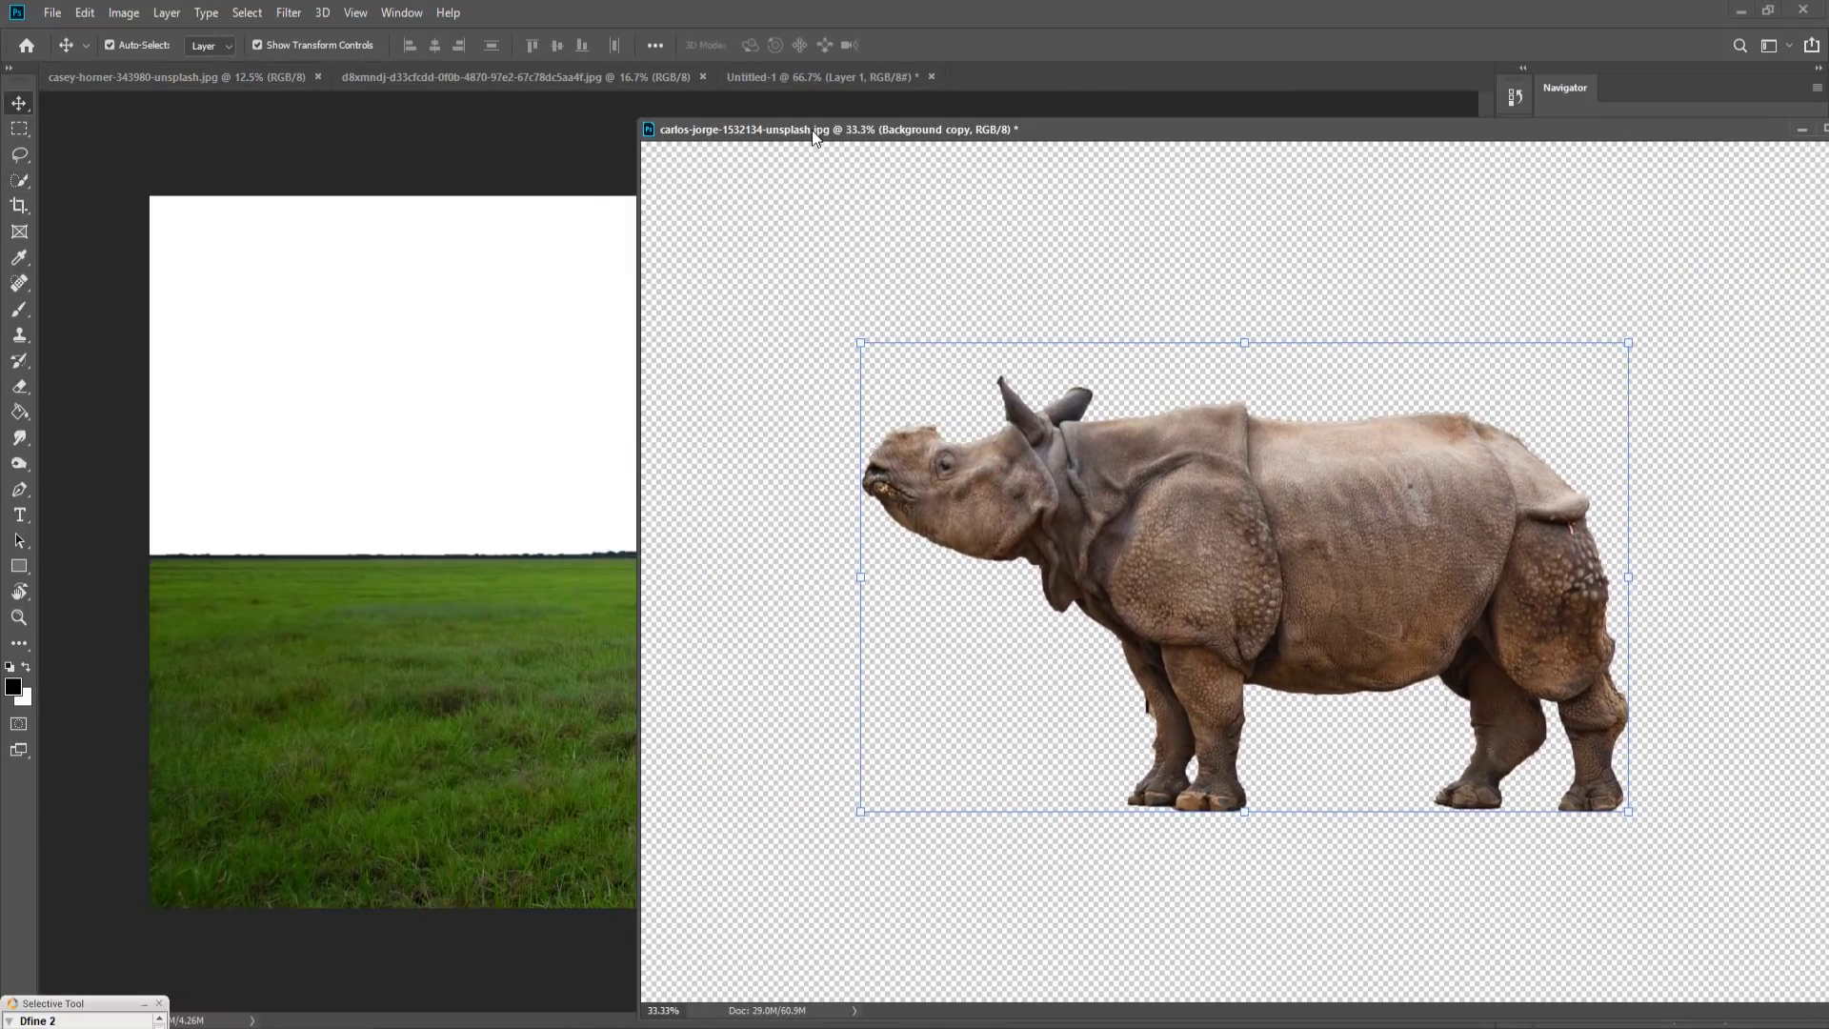
drag(1375, 535, 592, 505)
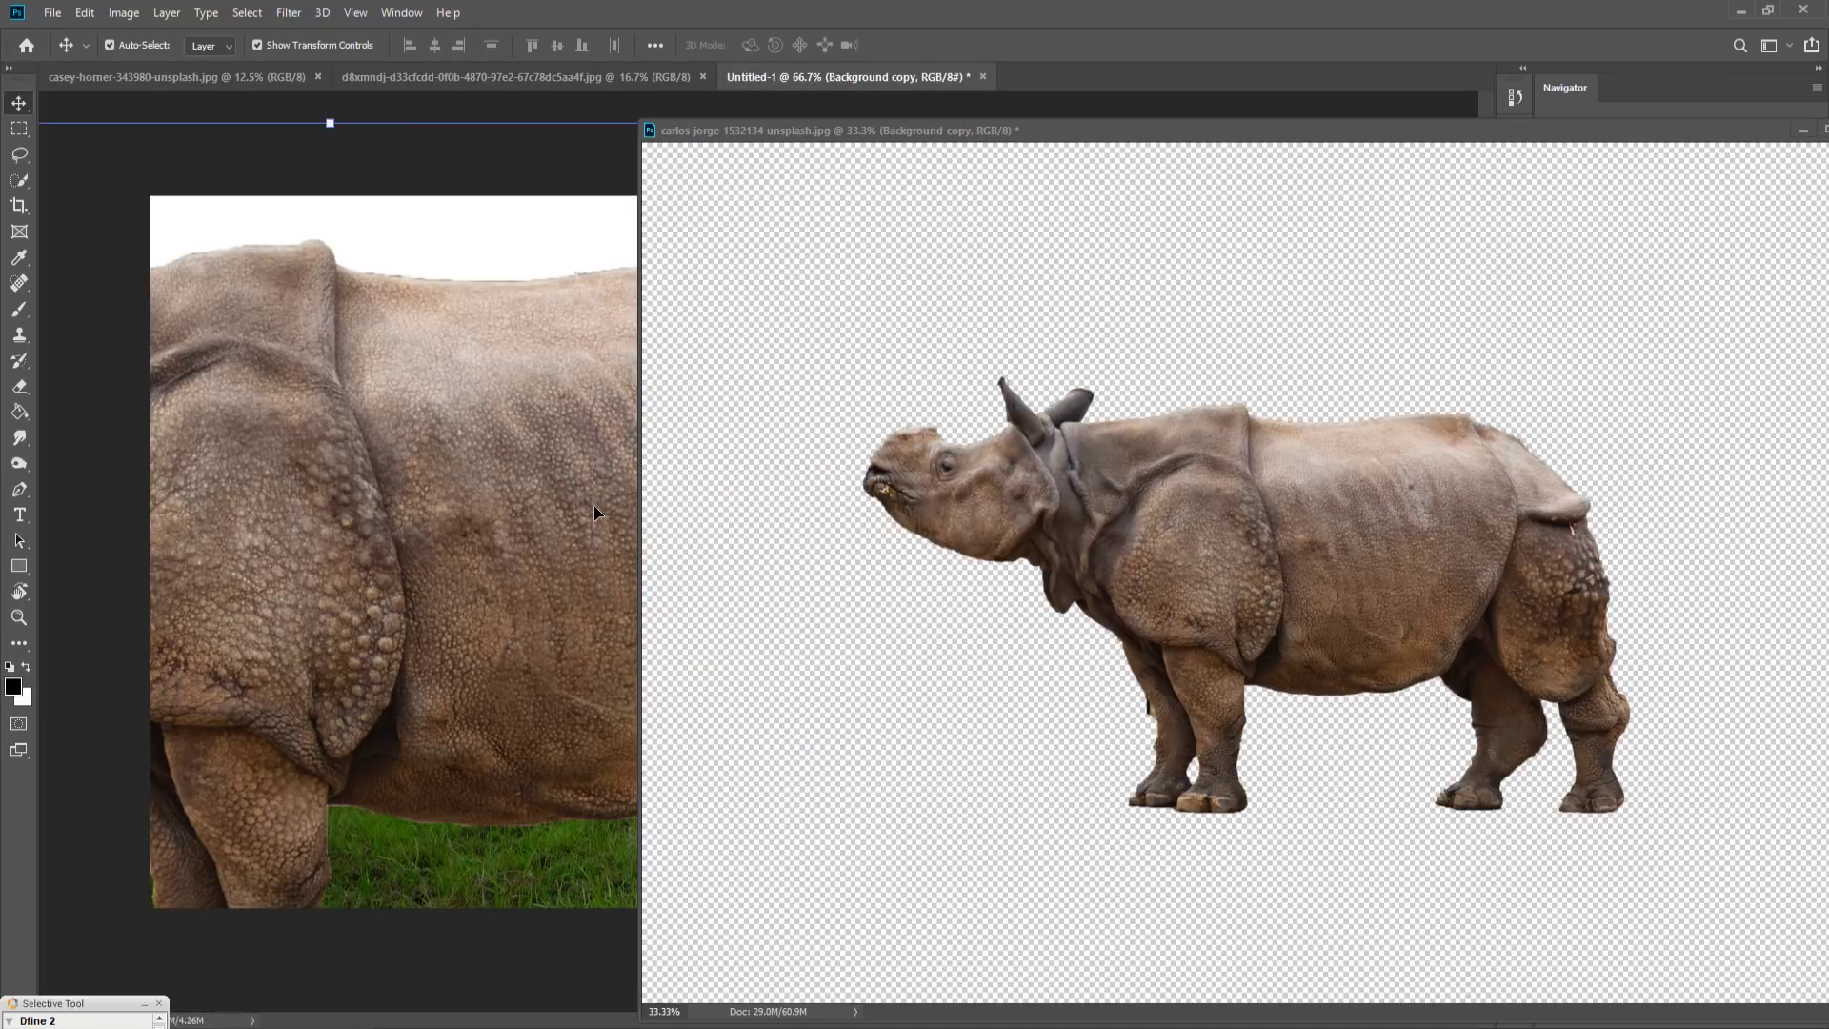
click(1800, 134)
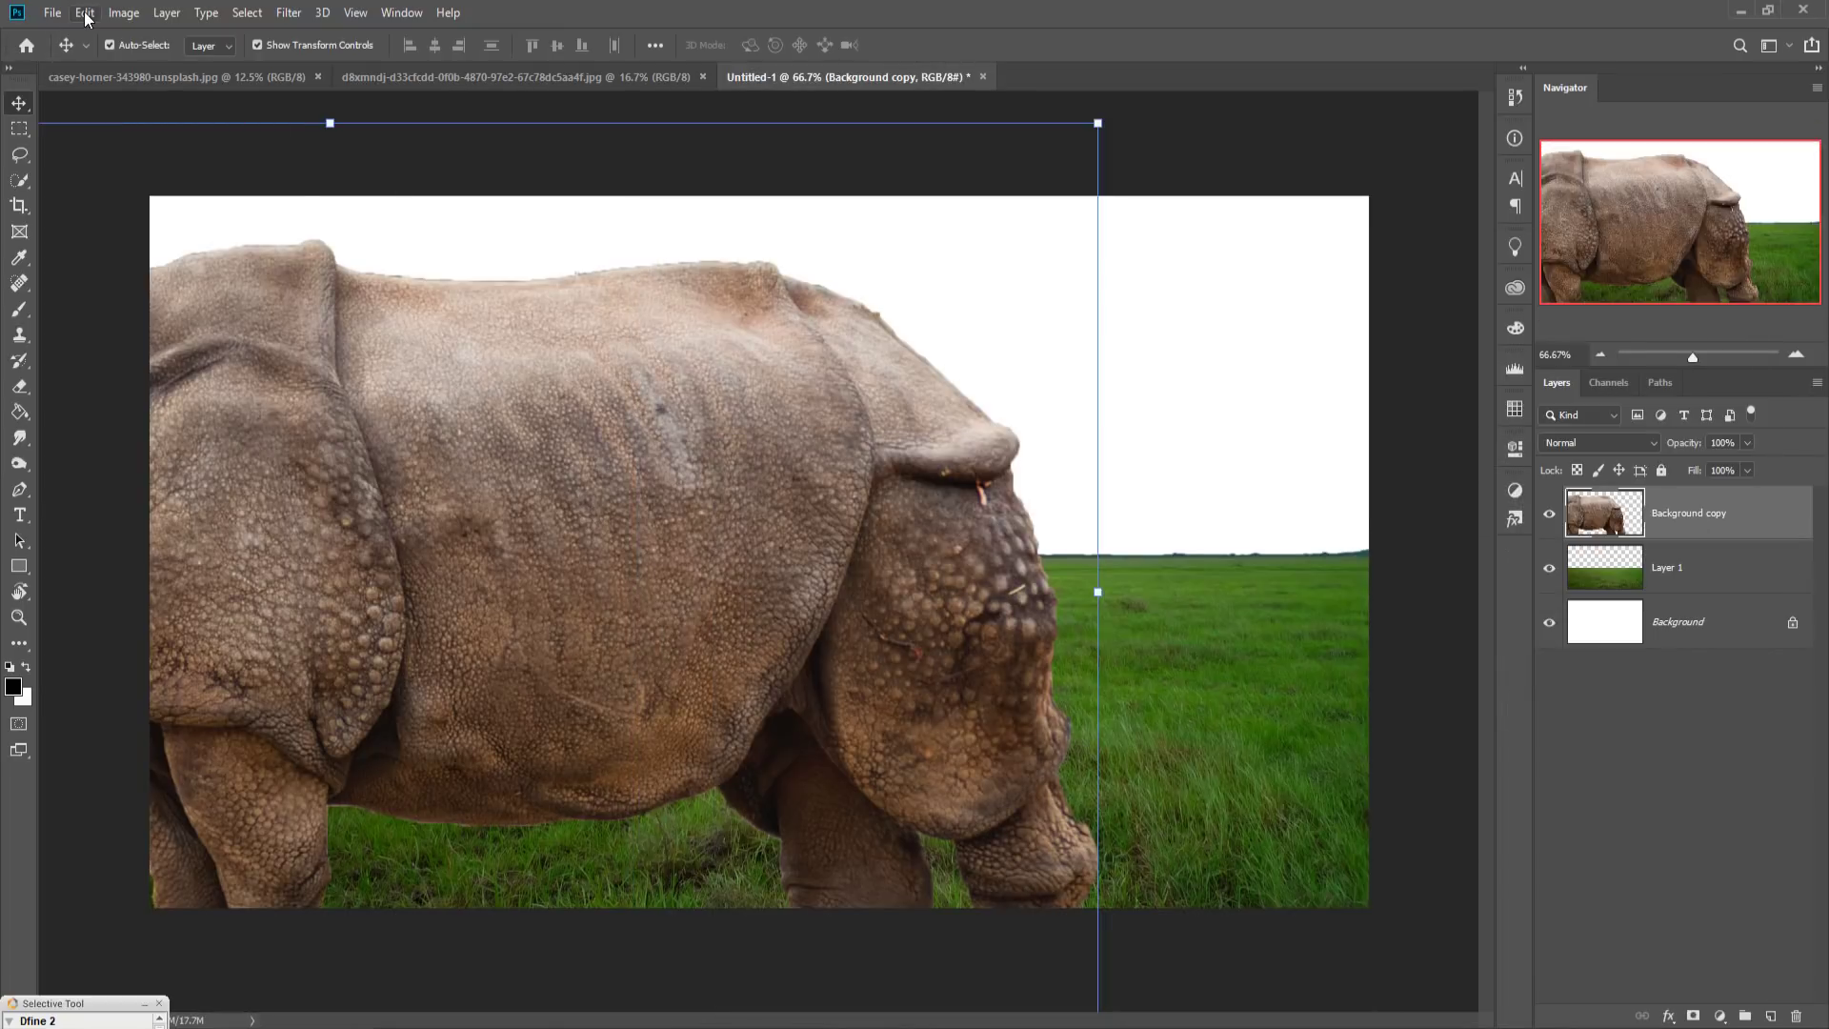
click(85, 13)
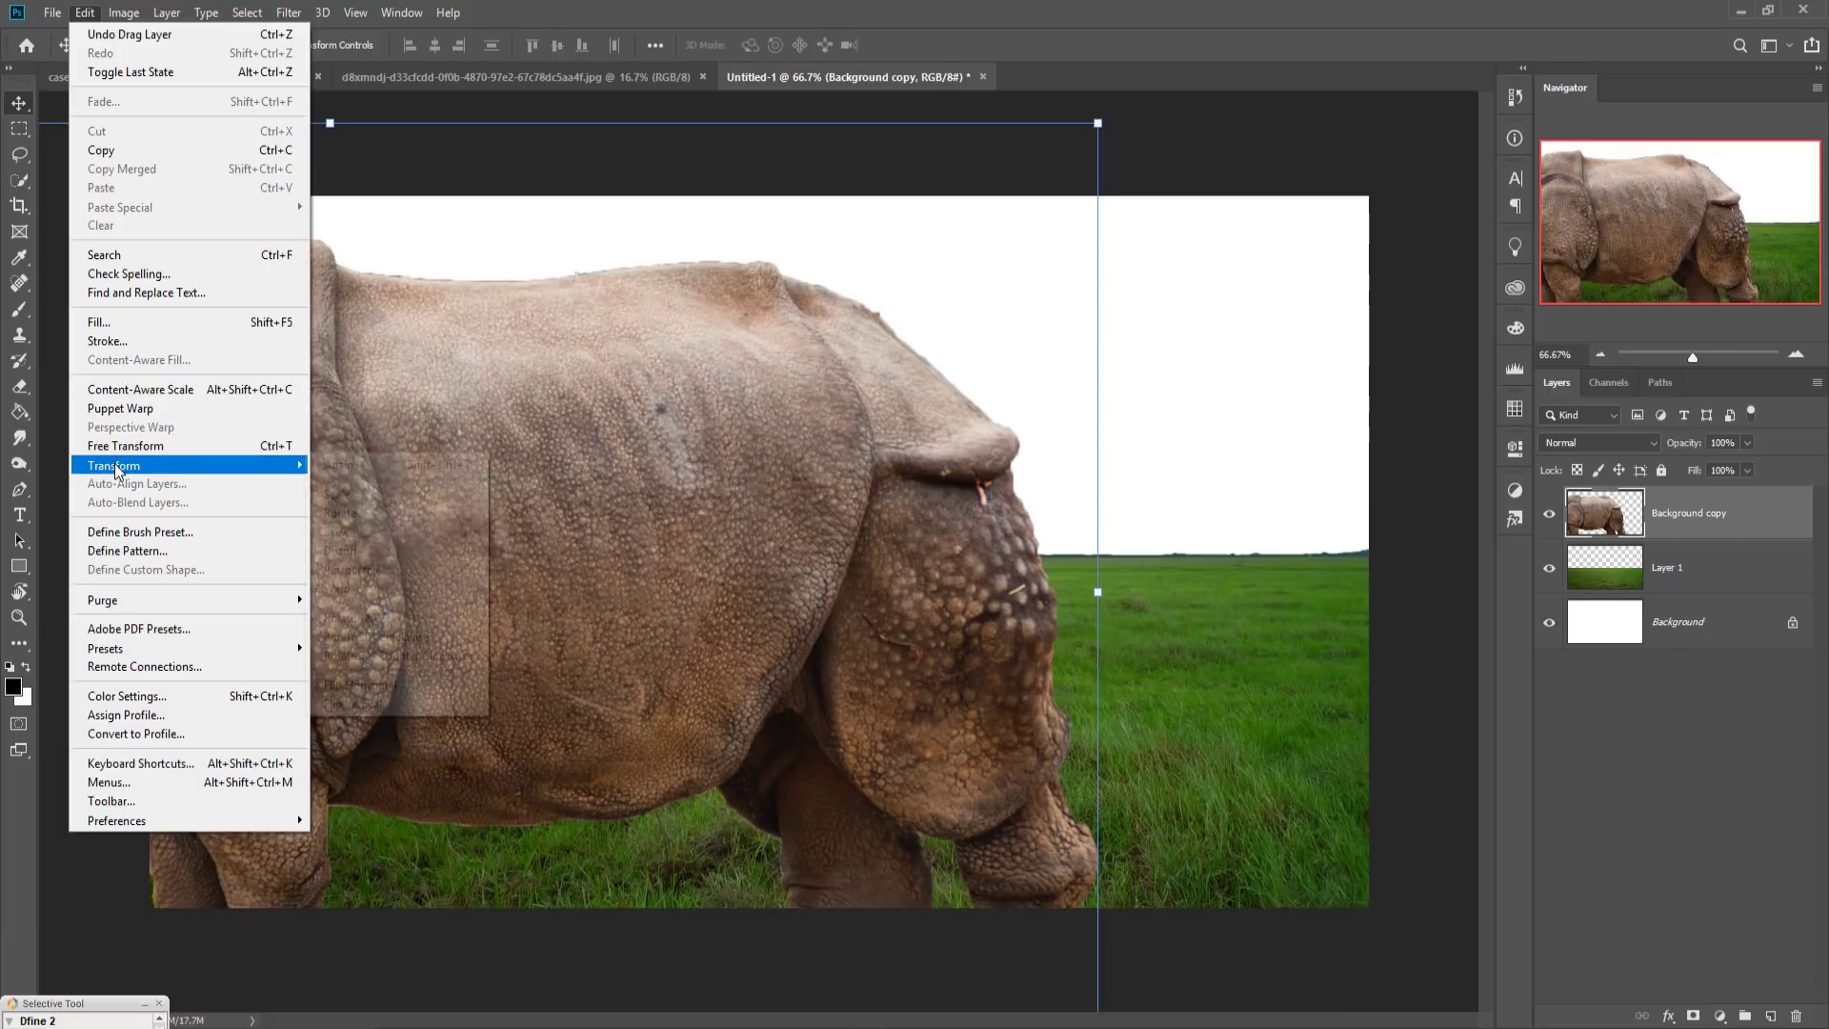
mouse_move(114, 464)
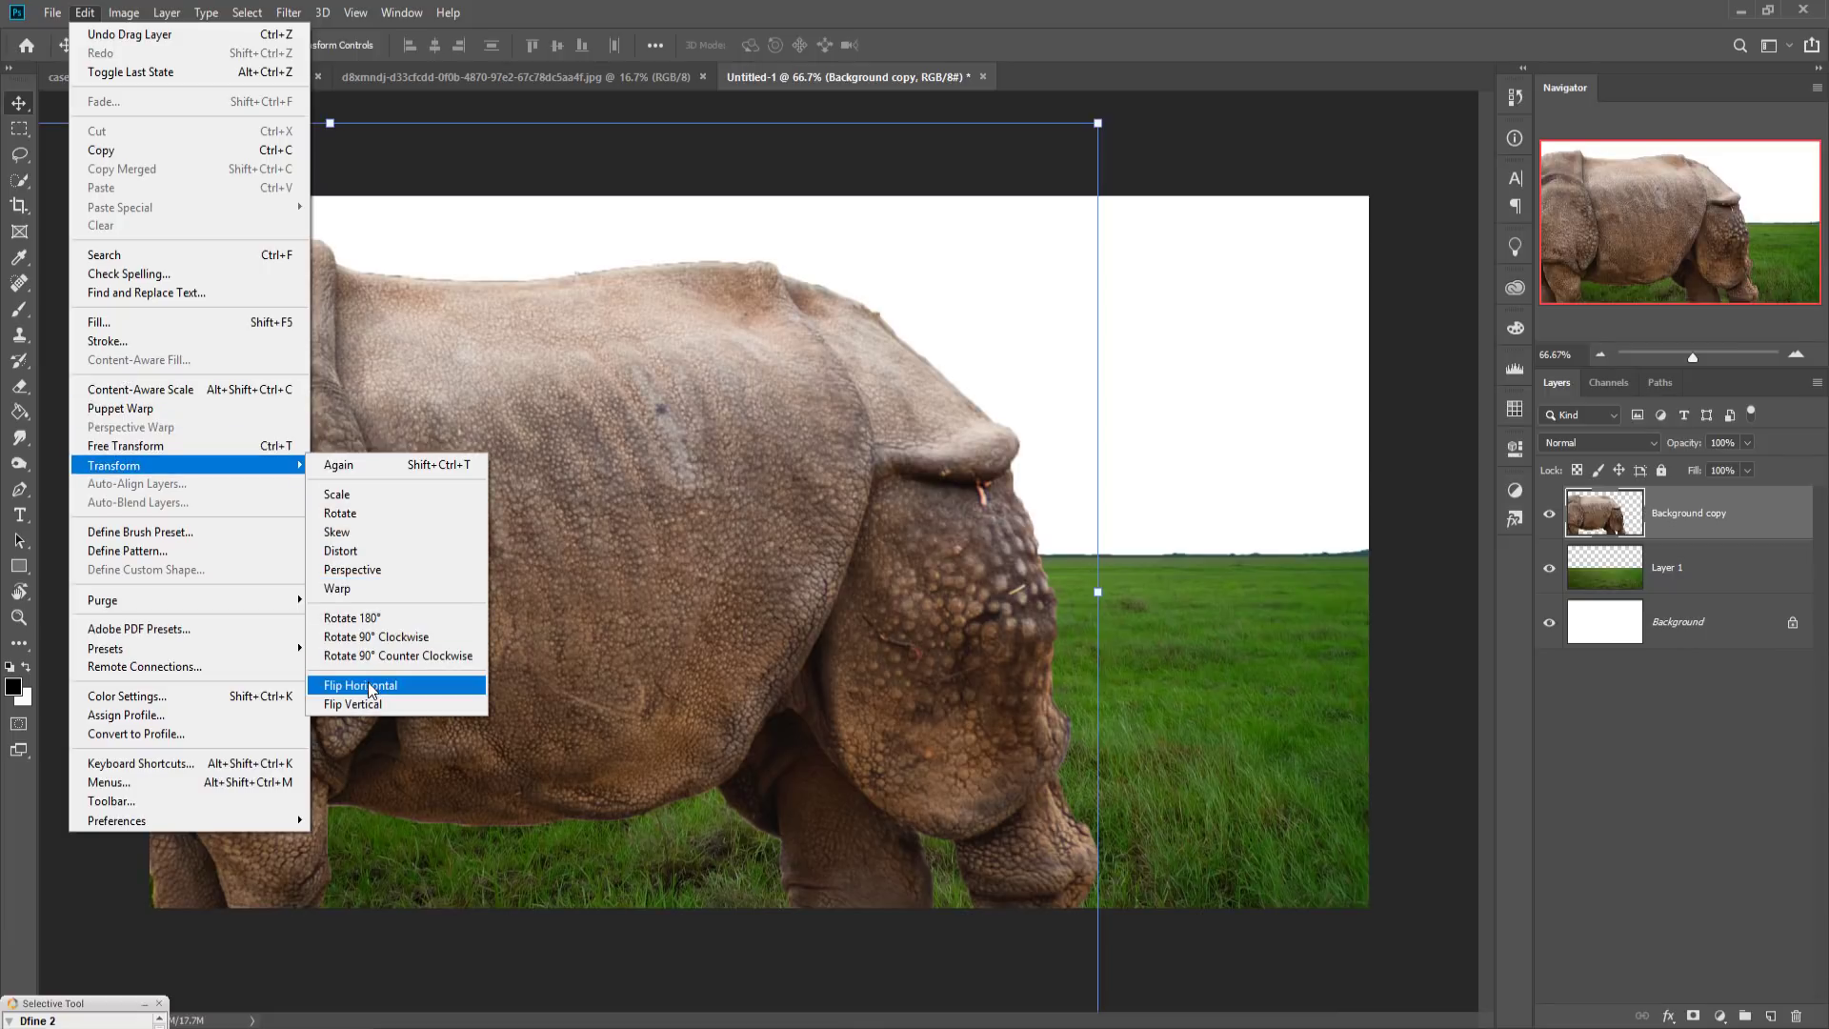
click(370, 685)
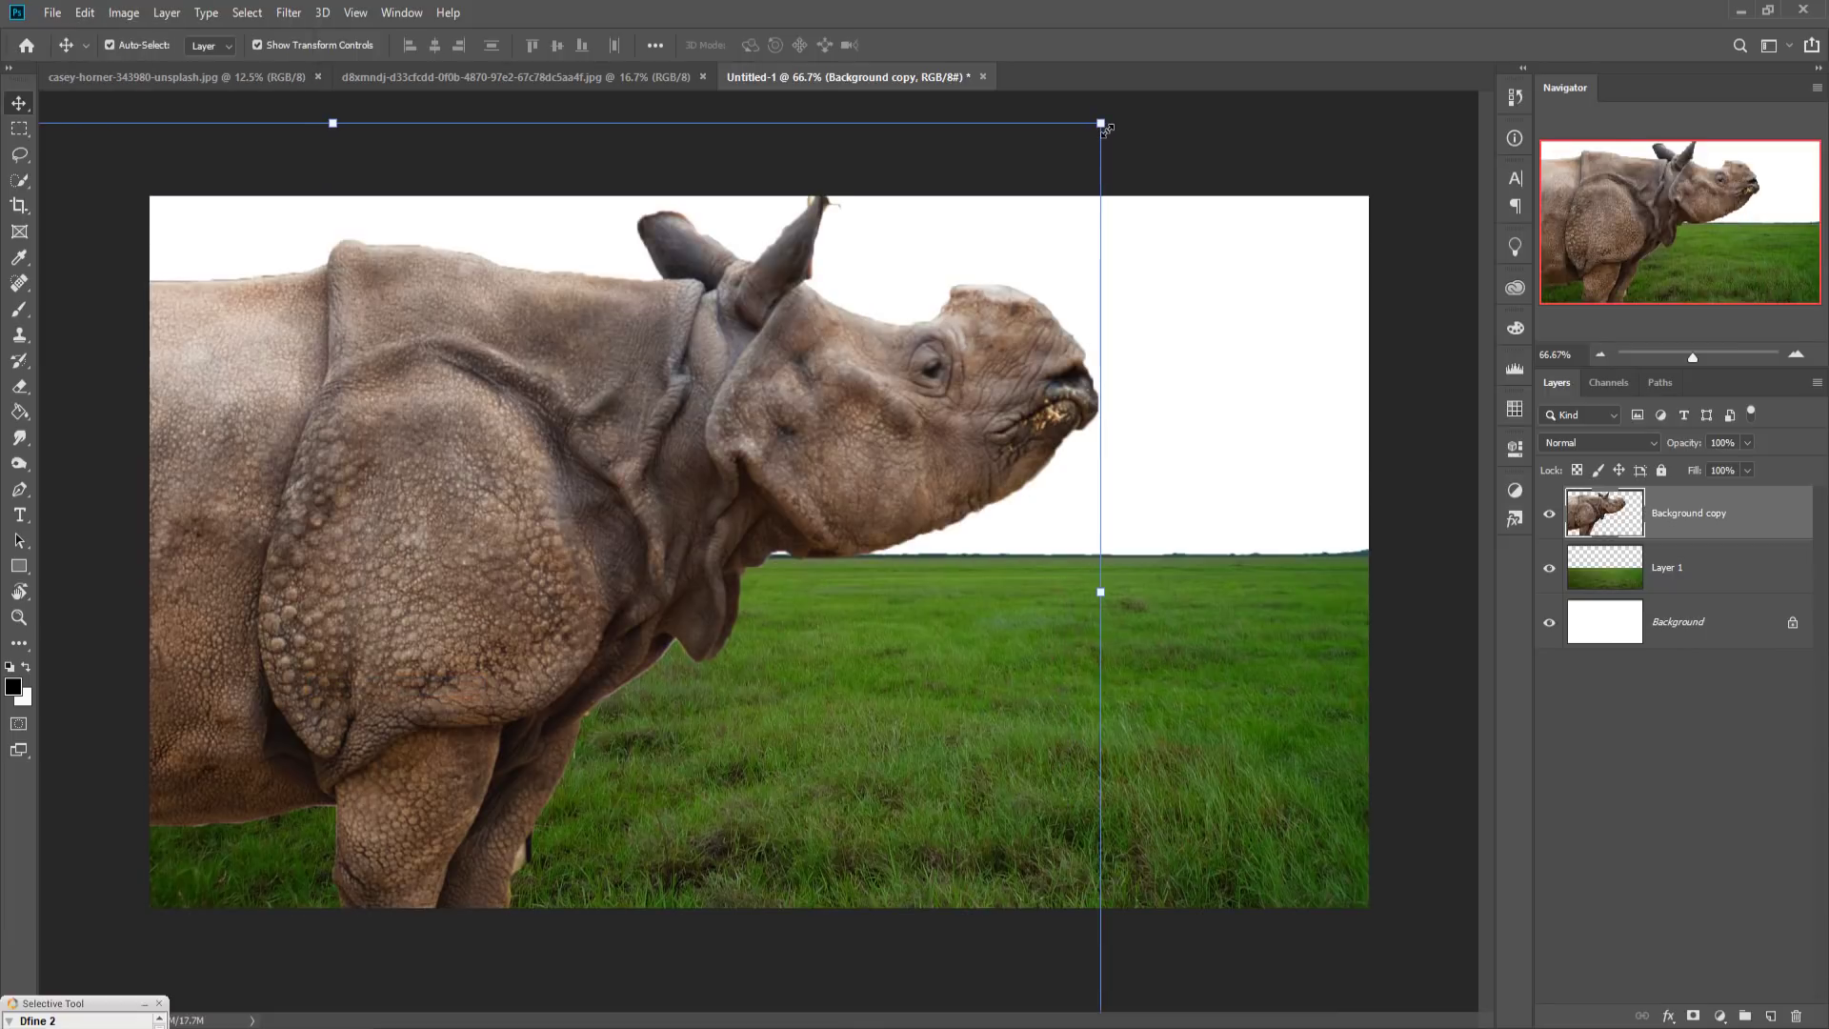
Step: Scale the rhino to about 33% and place it on the grass left of centre
drag(1102, 124, 298, 613)
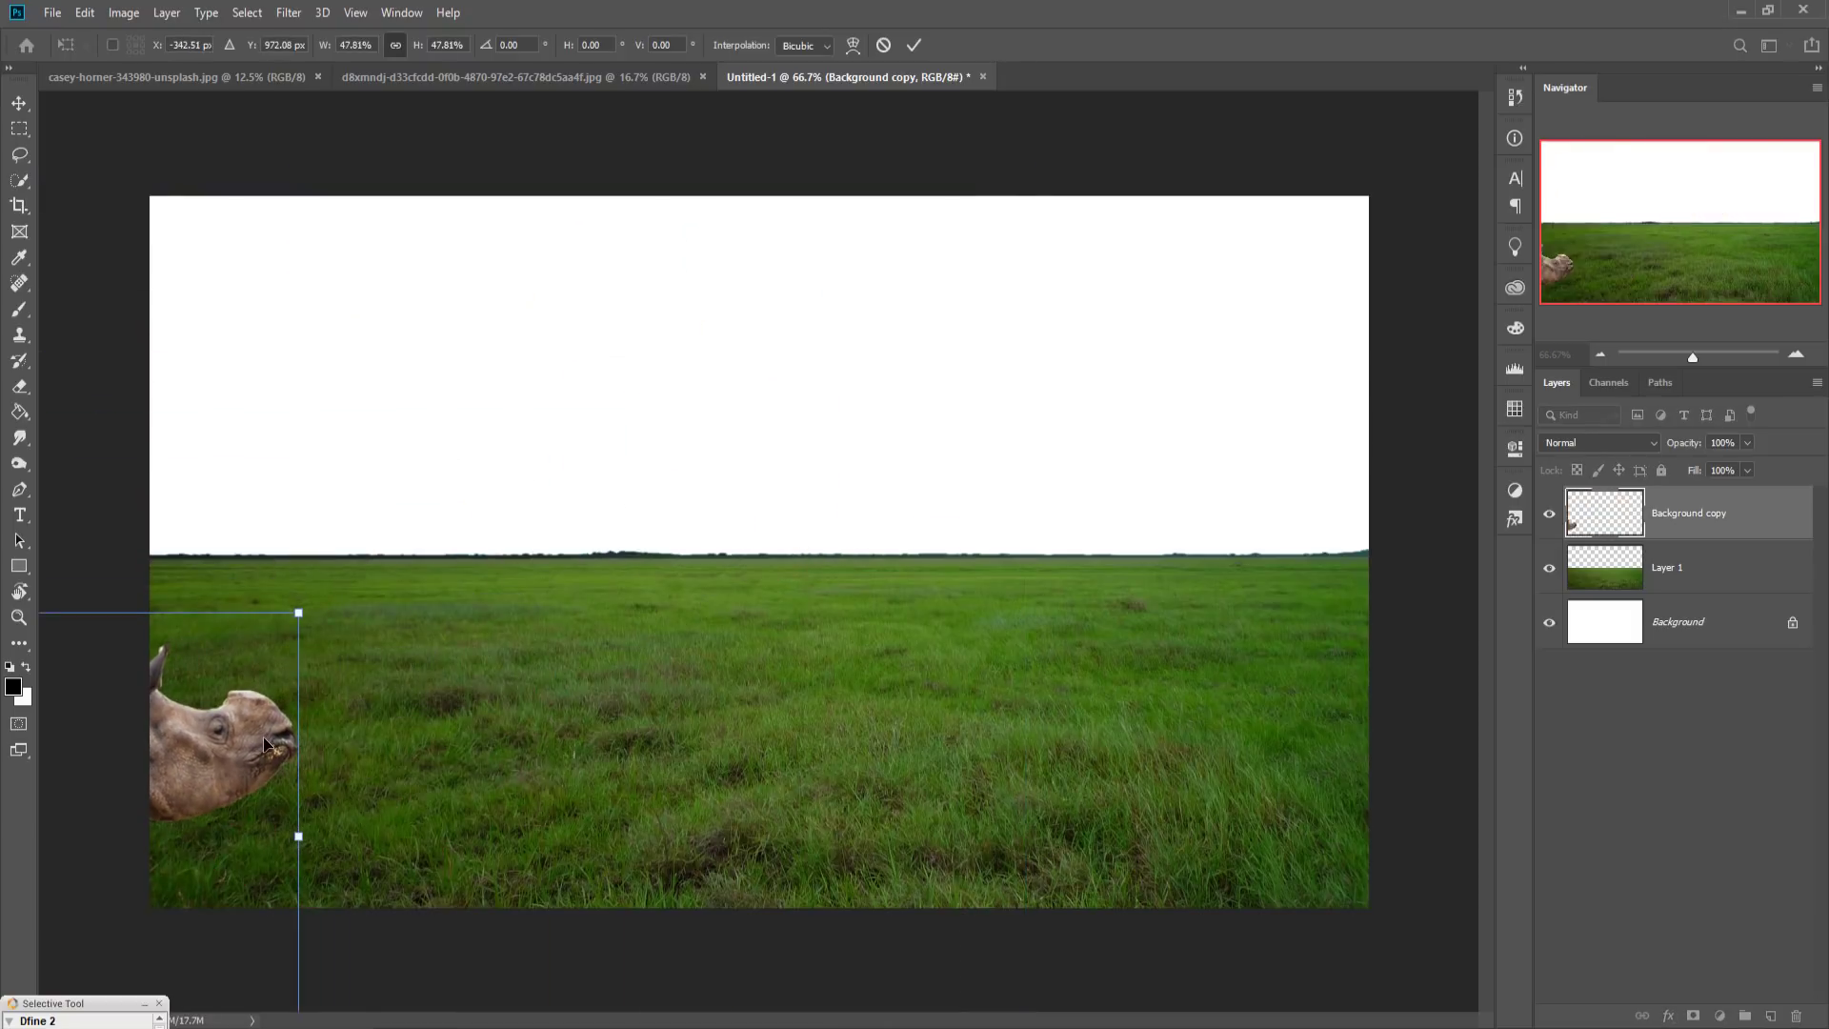
drag(265, 744, 908, 405)
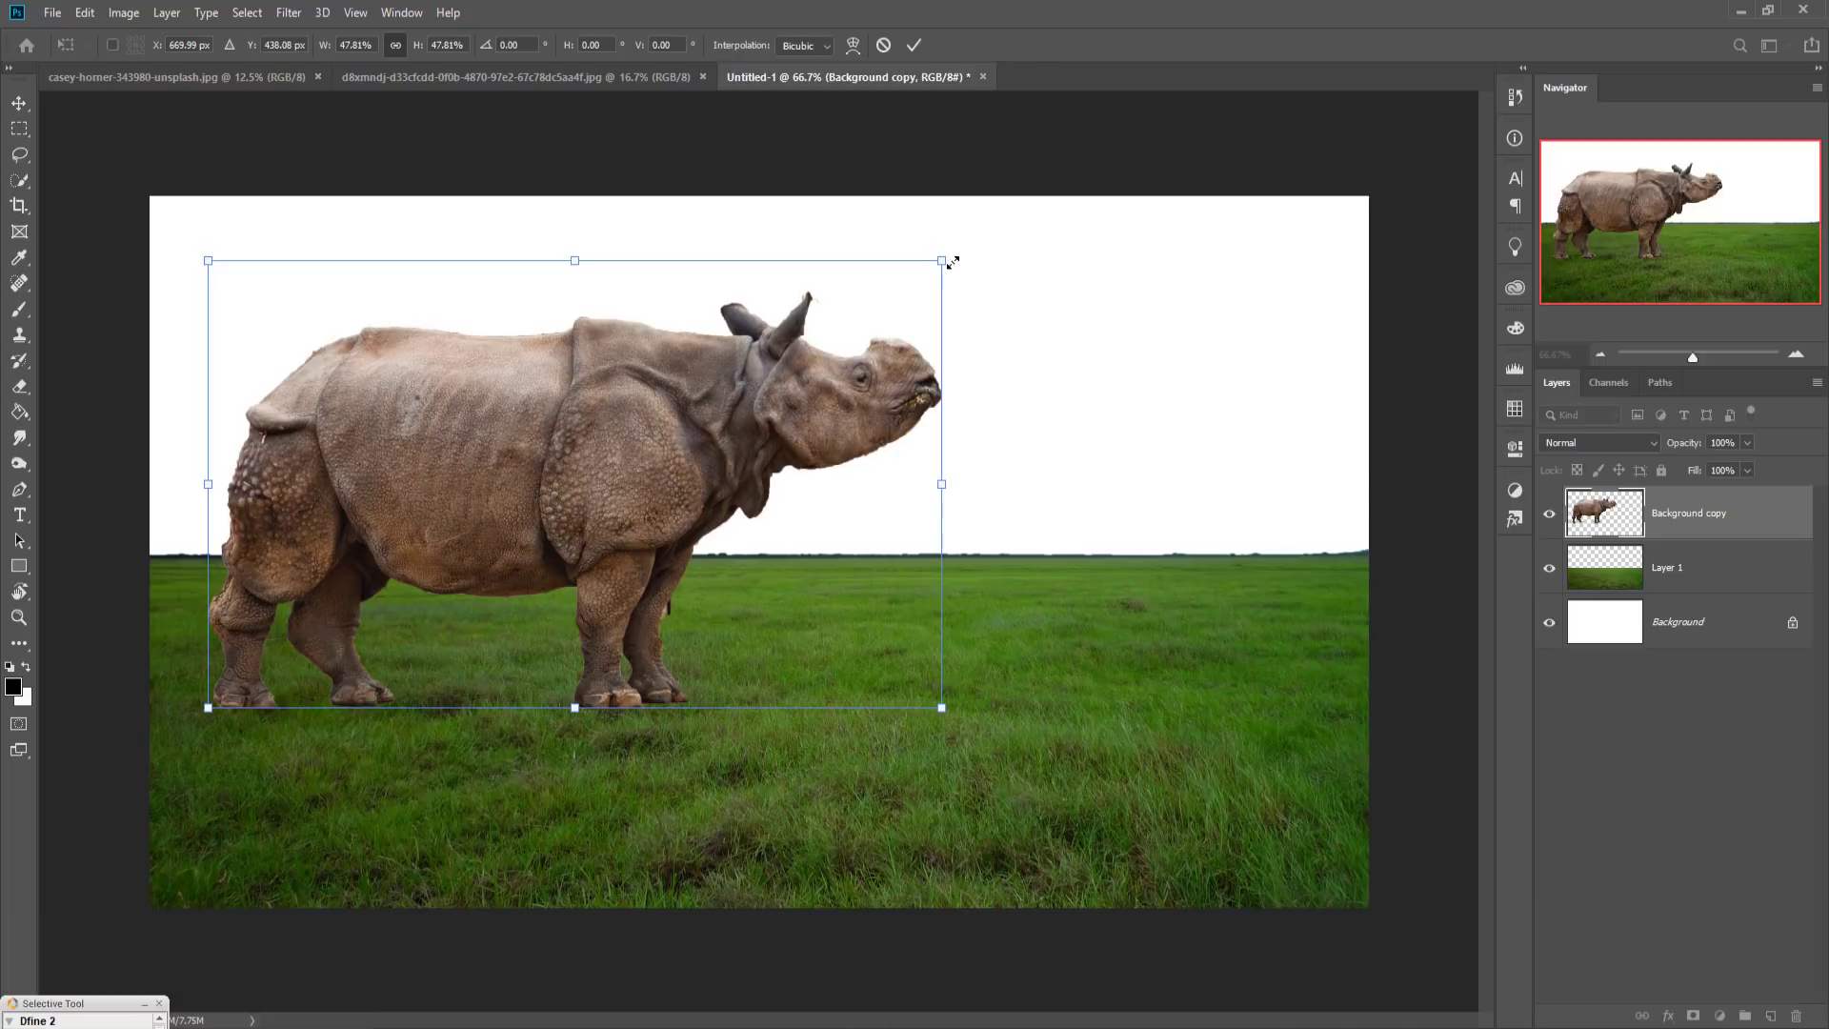
drag(952, 261, 766, 427)
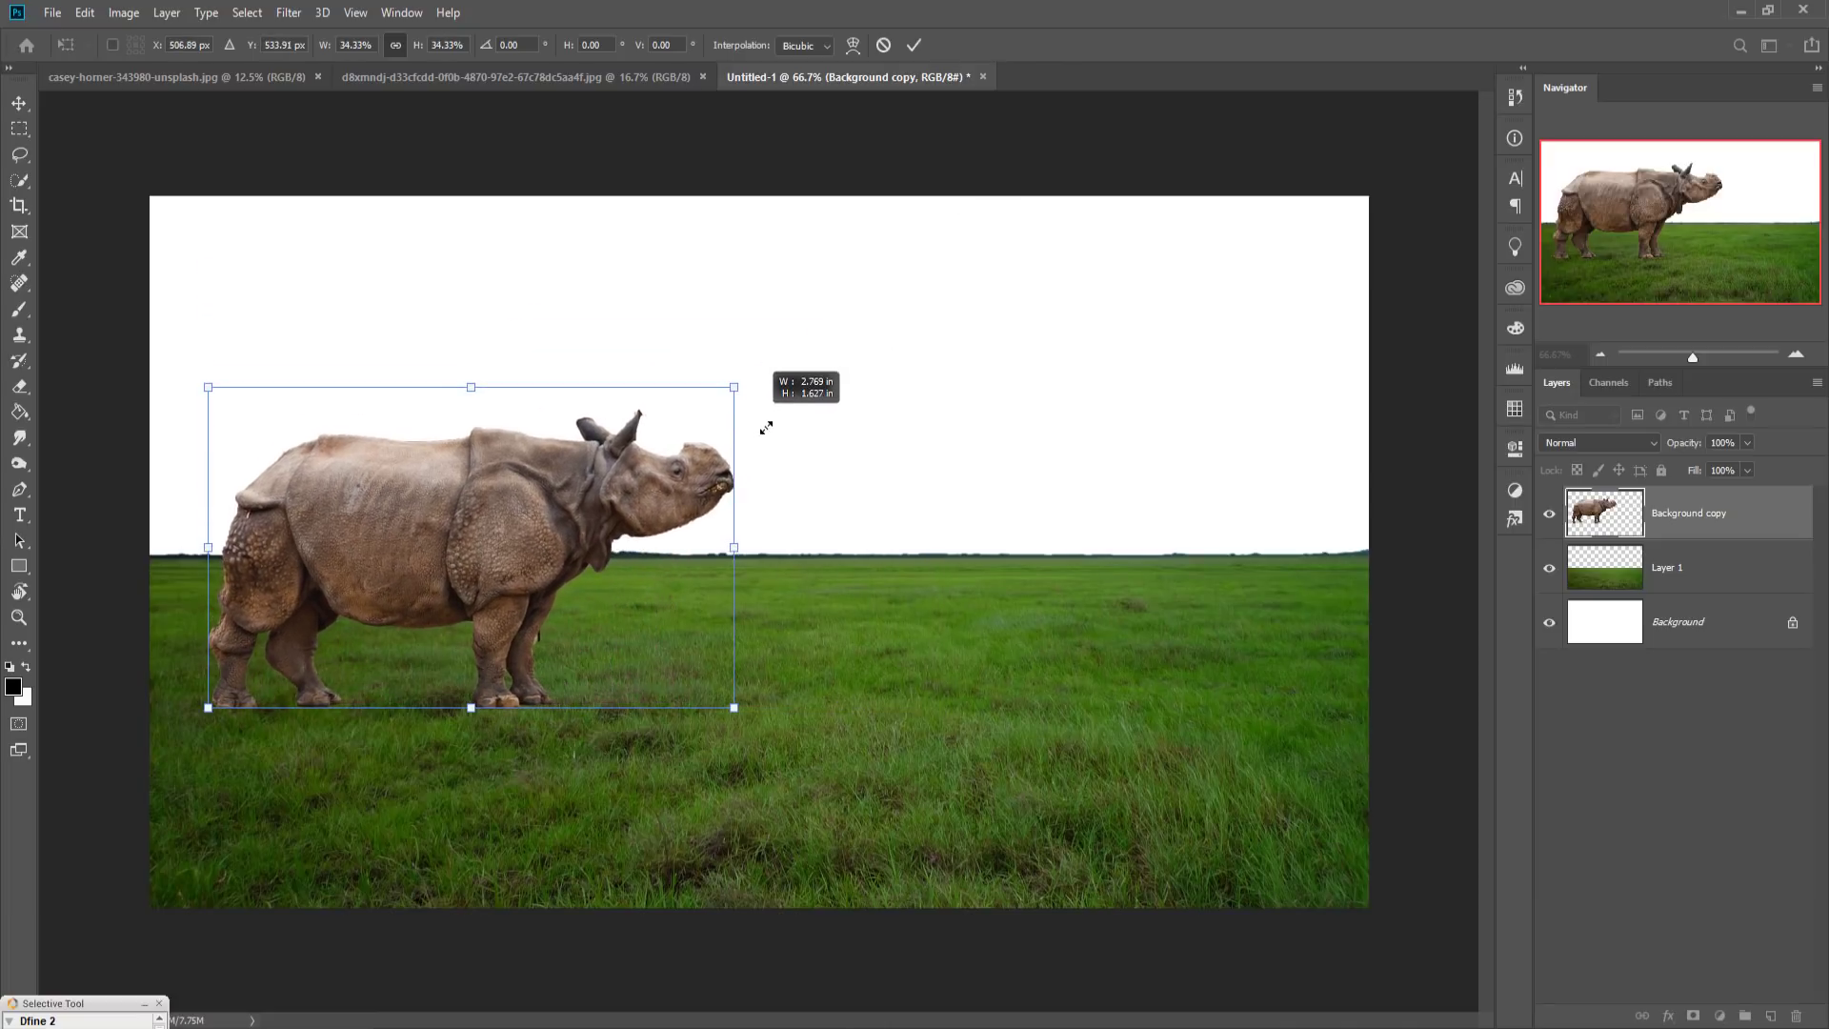
drag(765, 428, 748, 435)
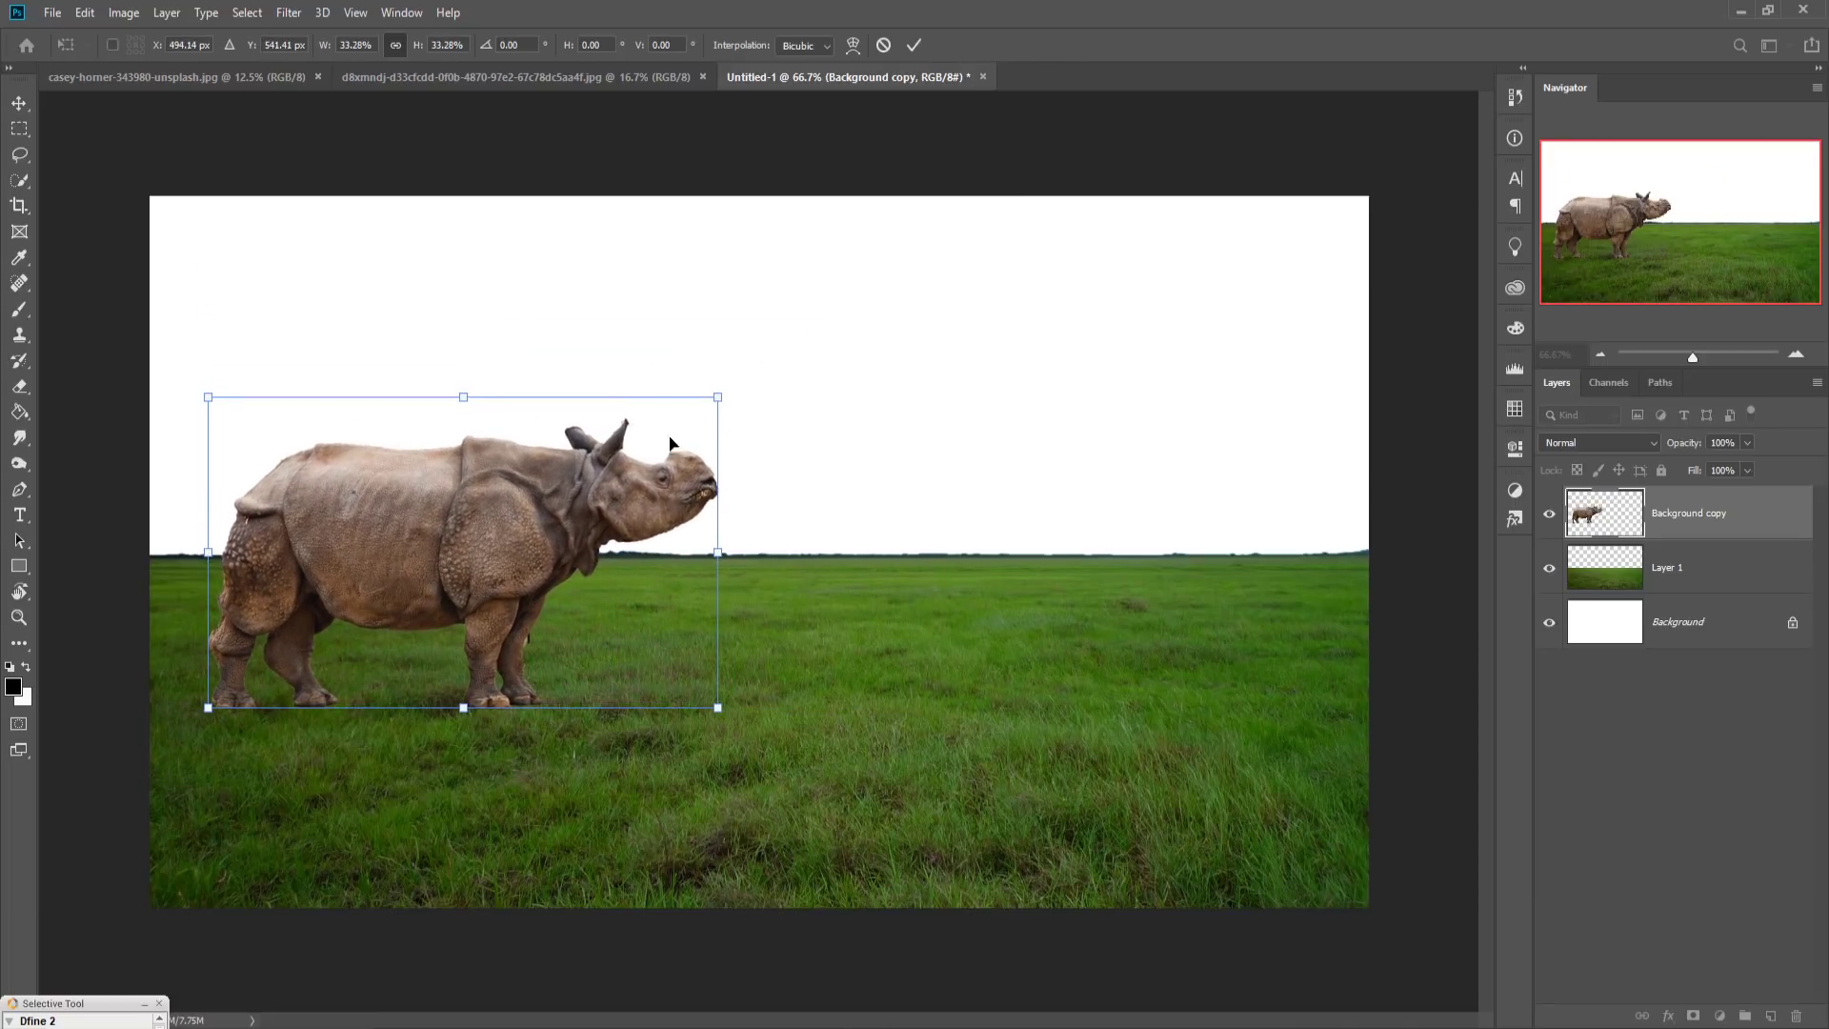
mouse_move(432, 552)
mouse_down()
mouse_move(563, 524)
mouse_move(550, 582)
mouse_up()
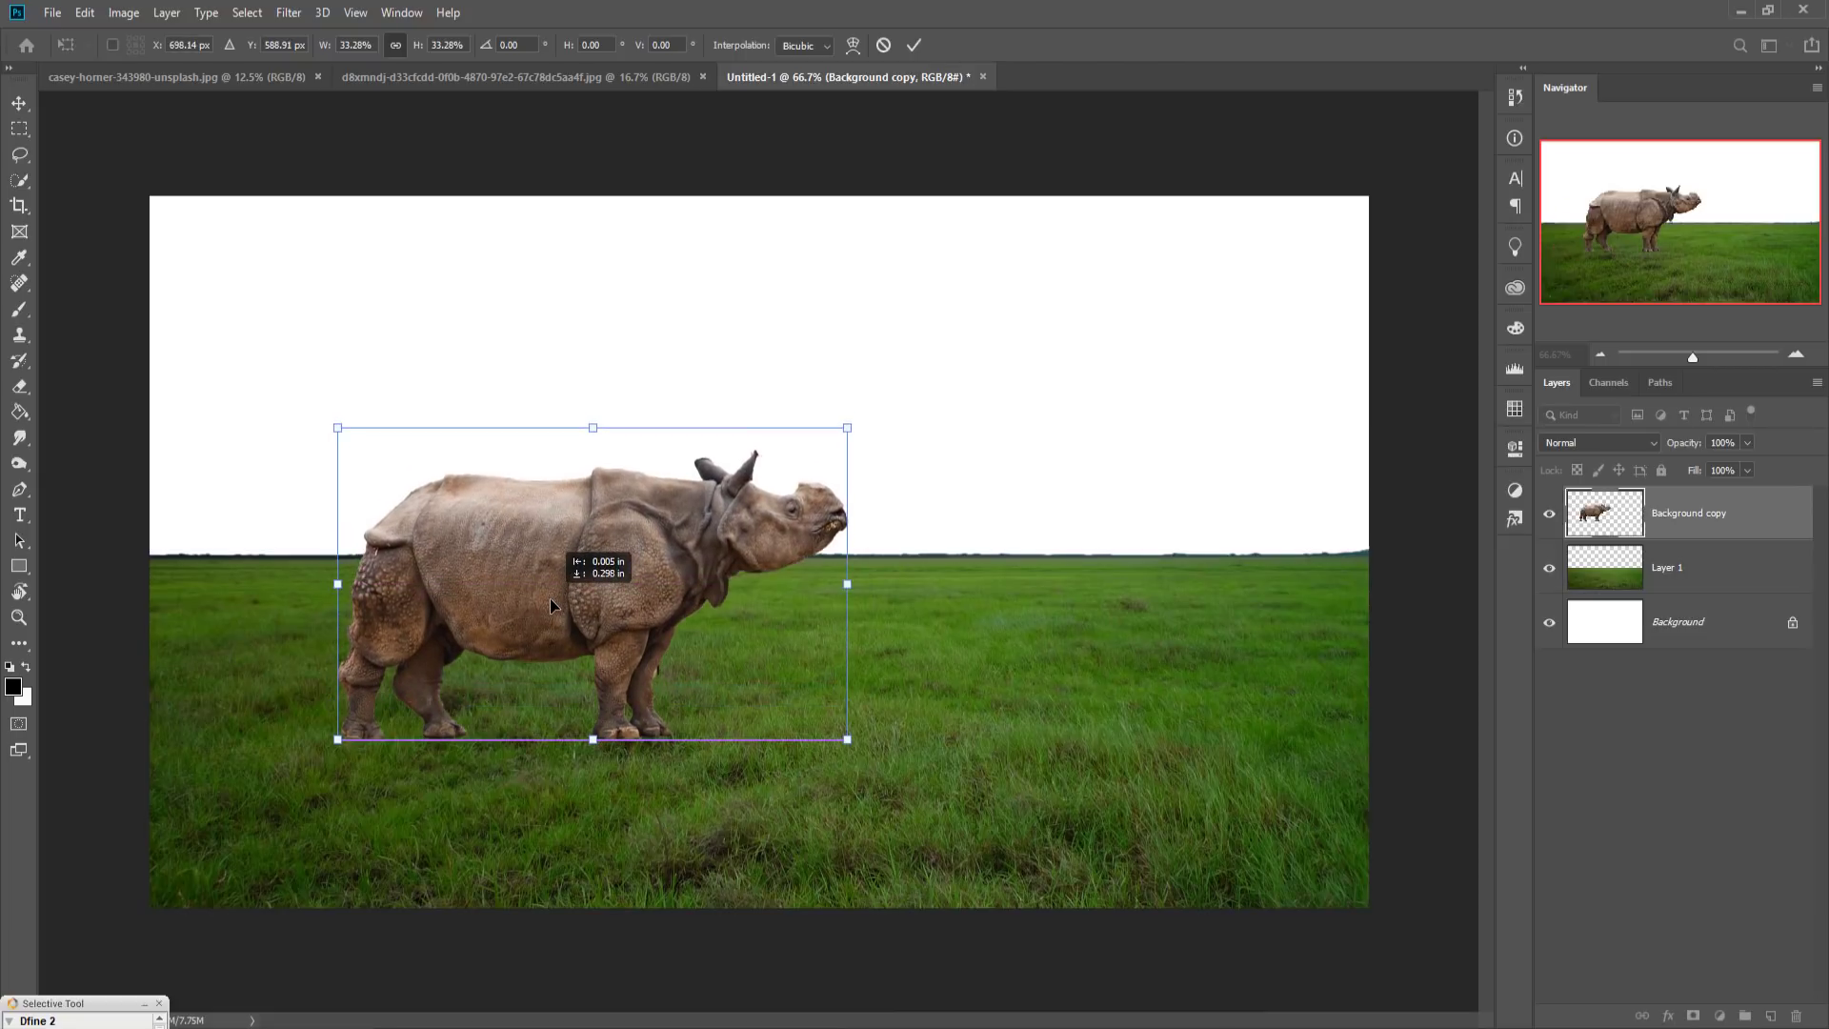
drag(550, 582, 551, 577)
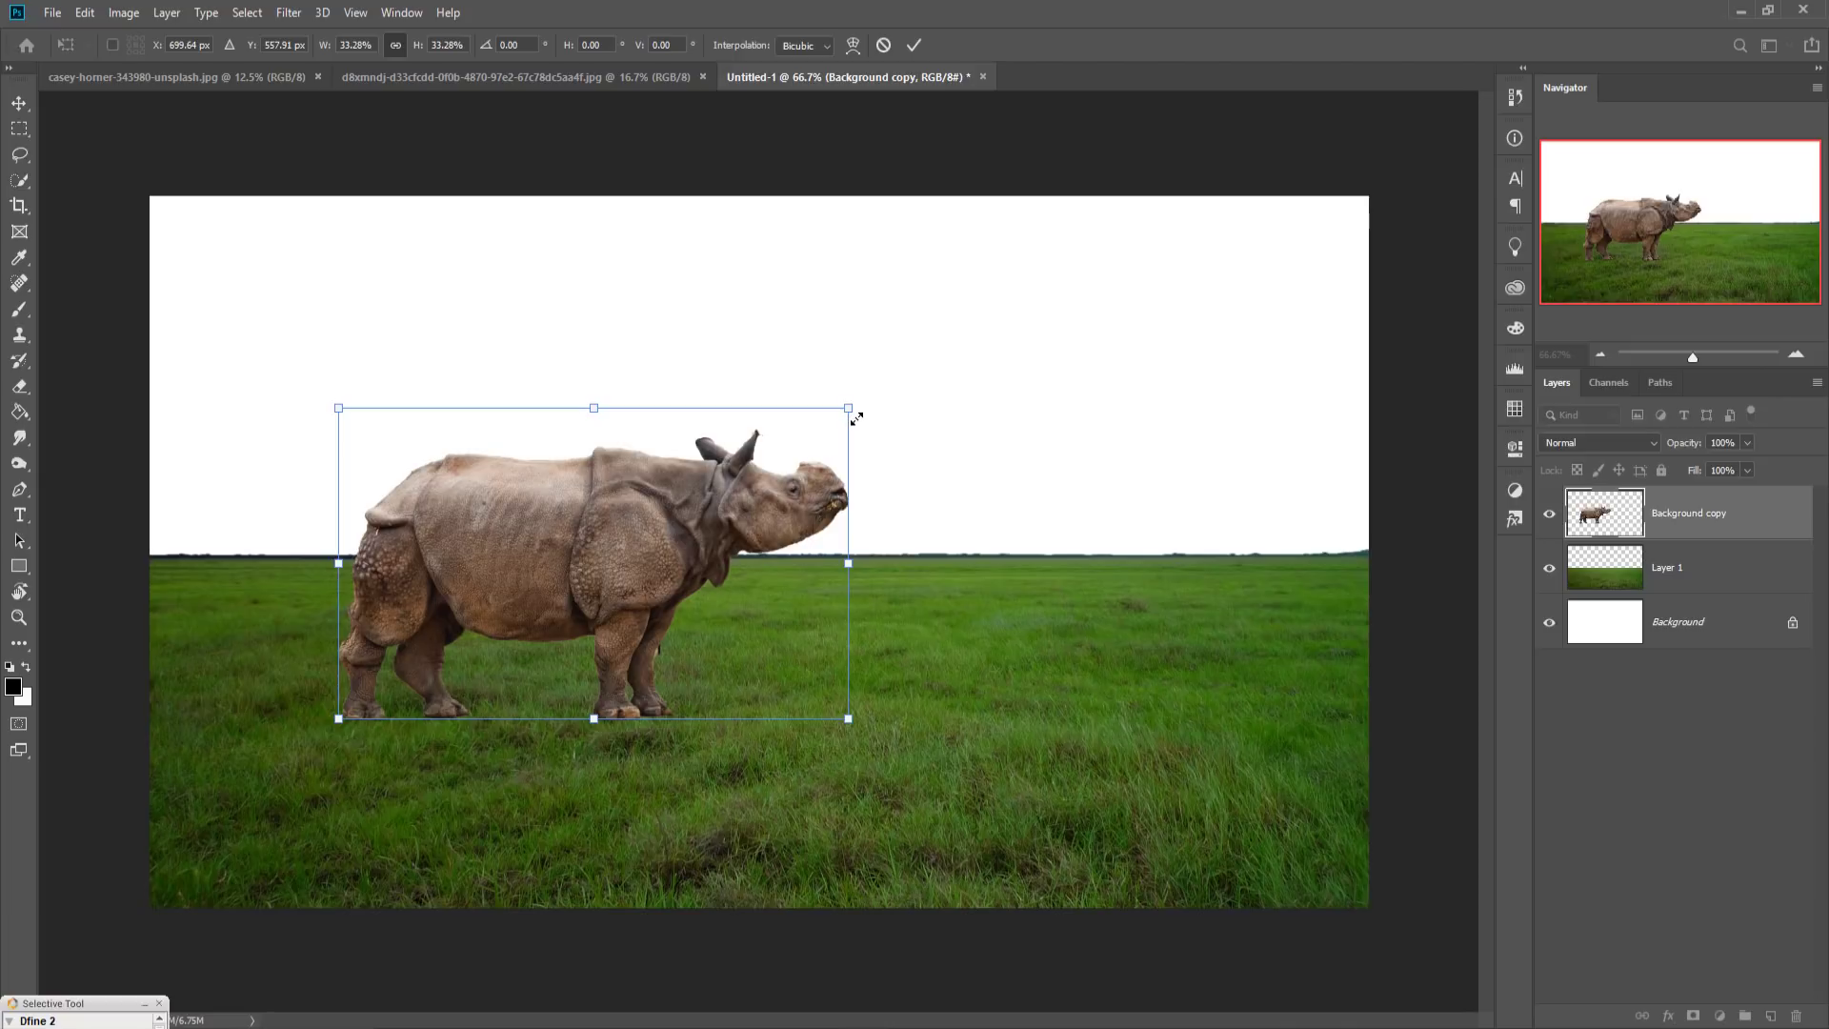
drag(856, 418, 853, 420)
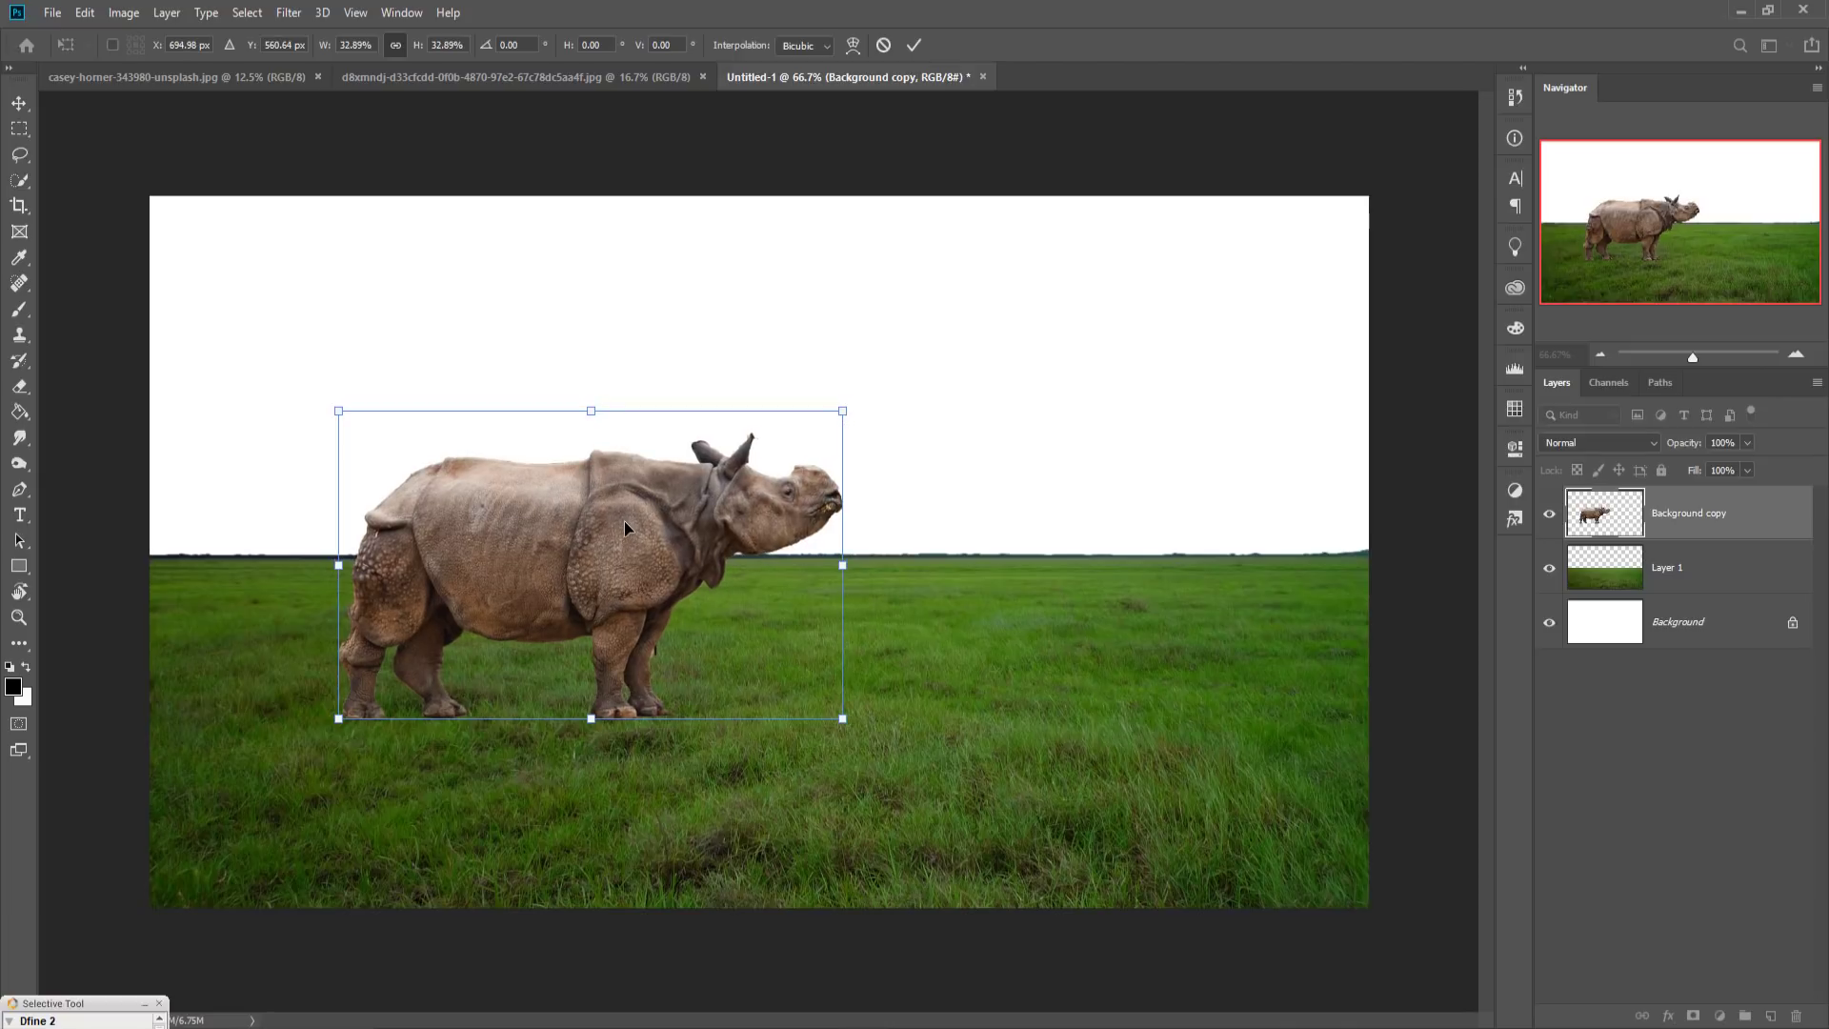
click(912, 46)
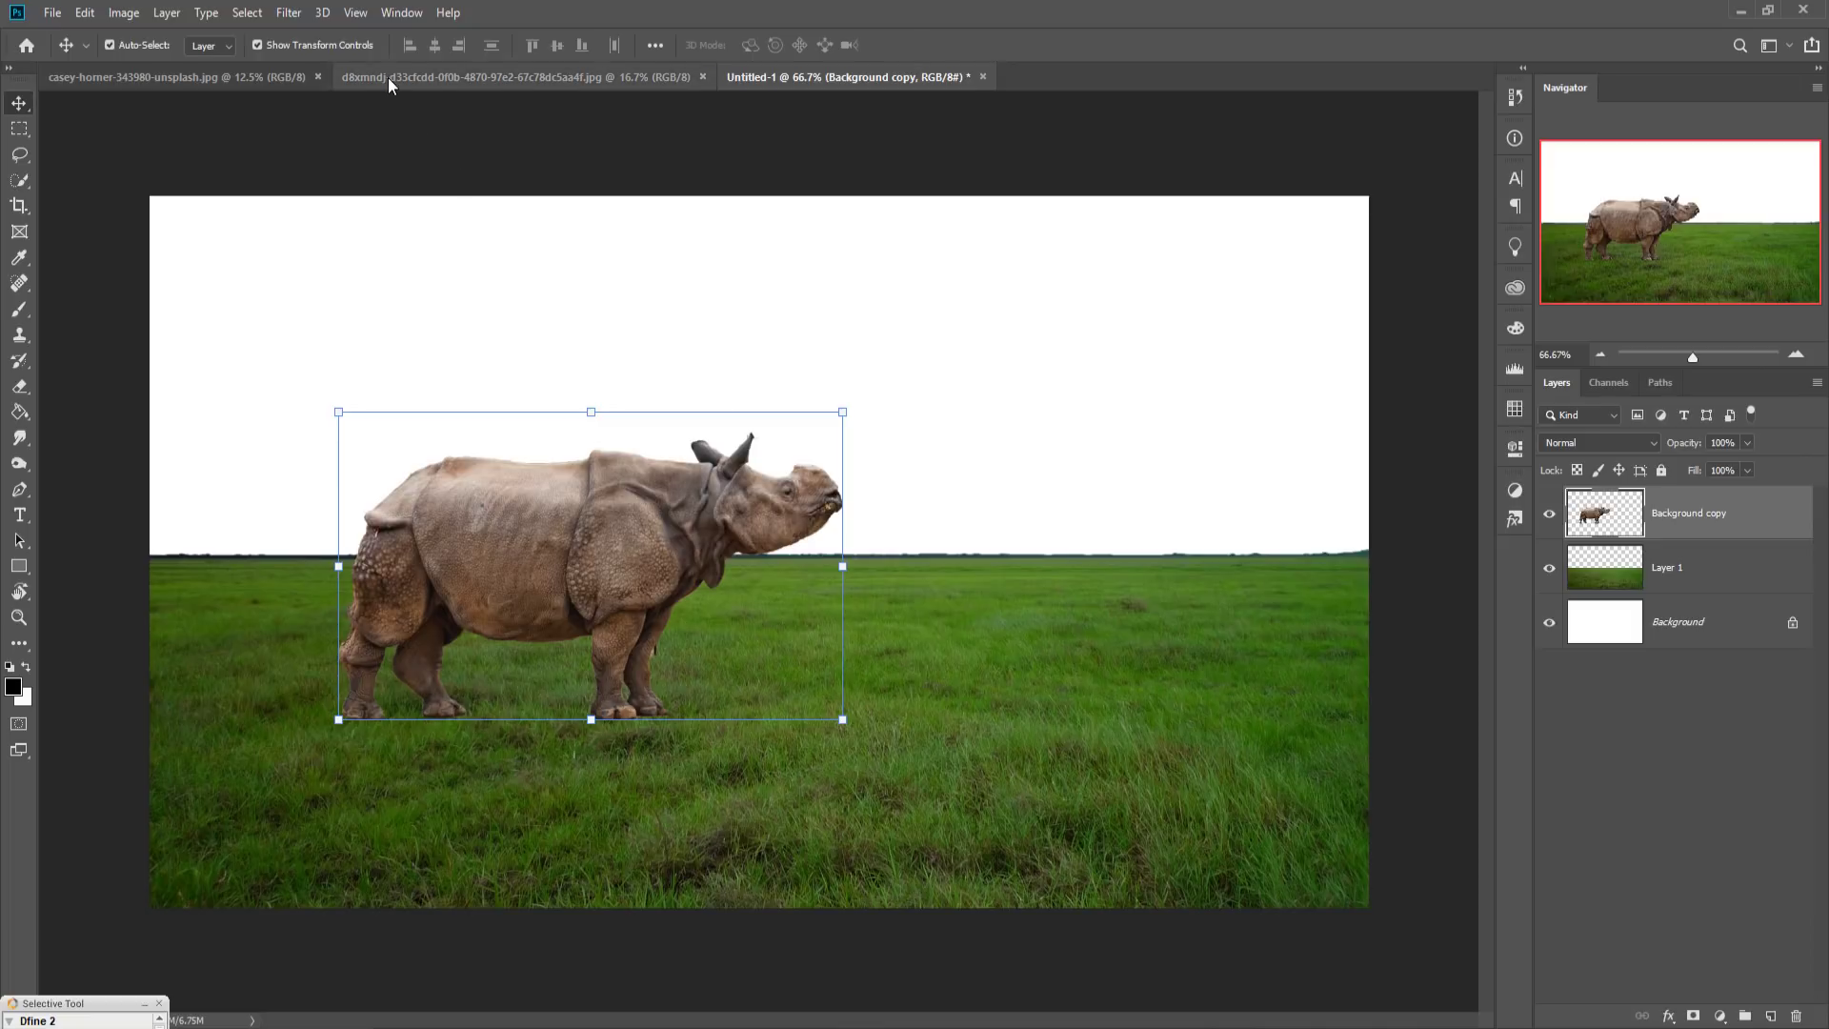
Step: Switch to the girl-in-field photo with Quick Selection in New mode, zoomed in
click(192, 76)
click(474, 78)
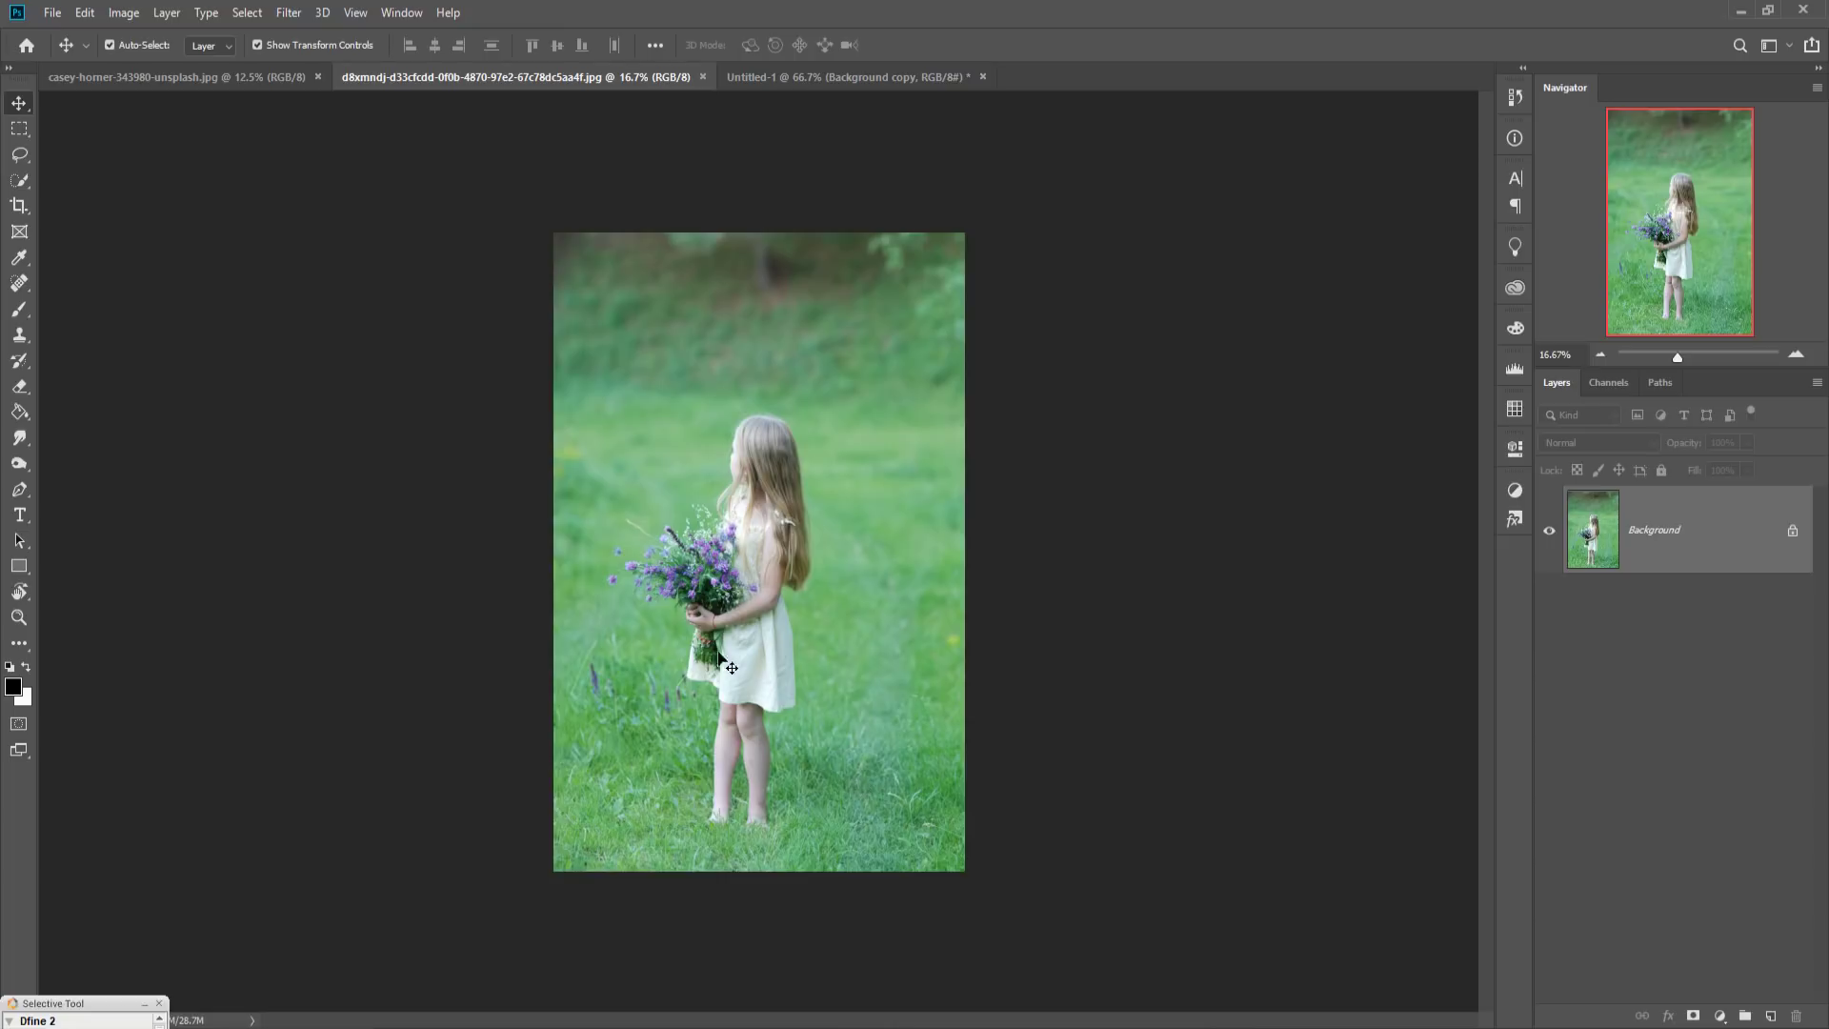
click(16, 190)
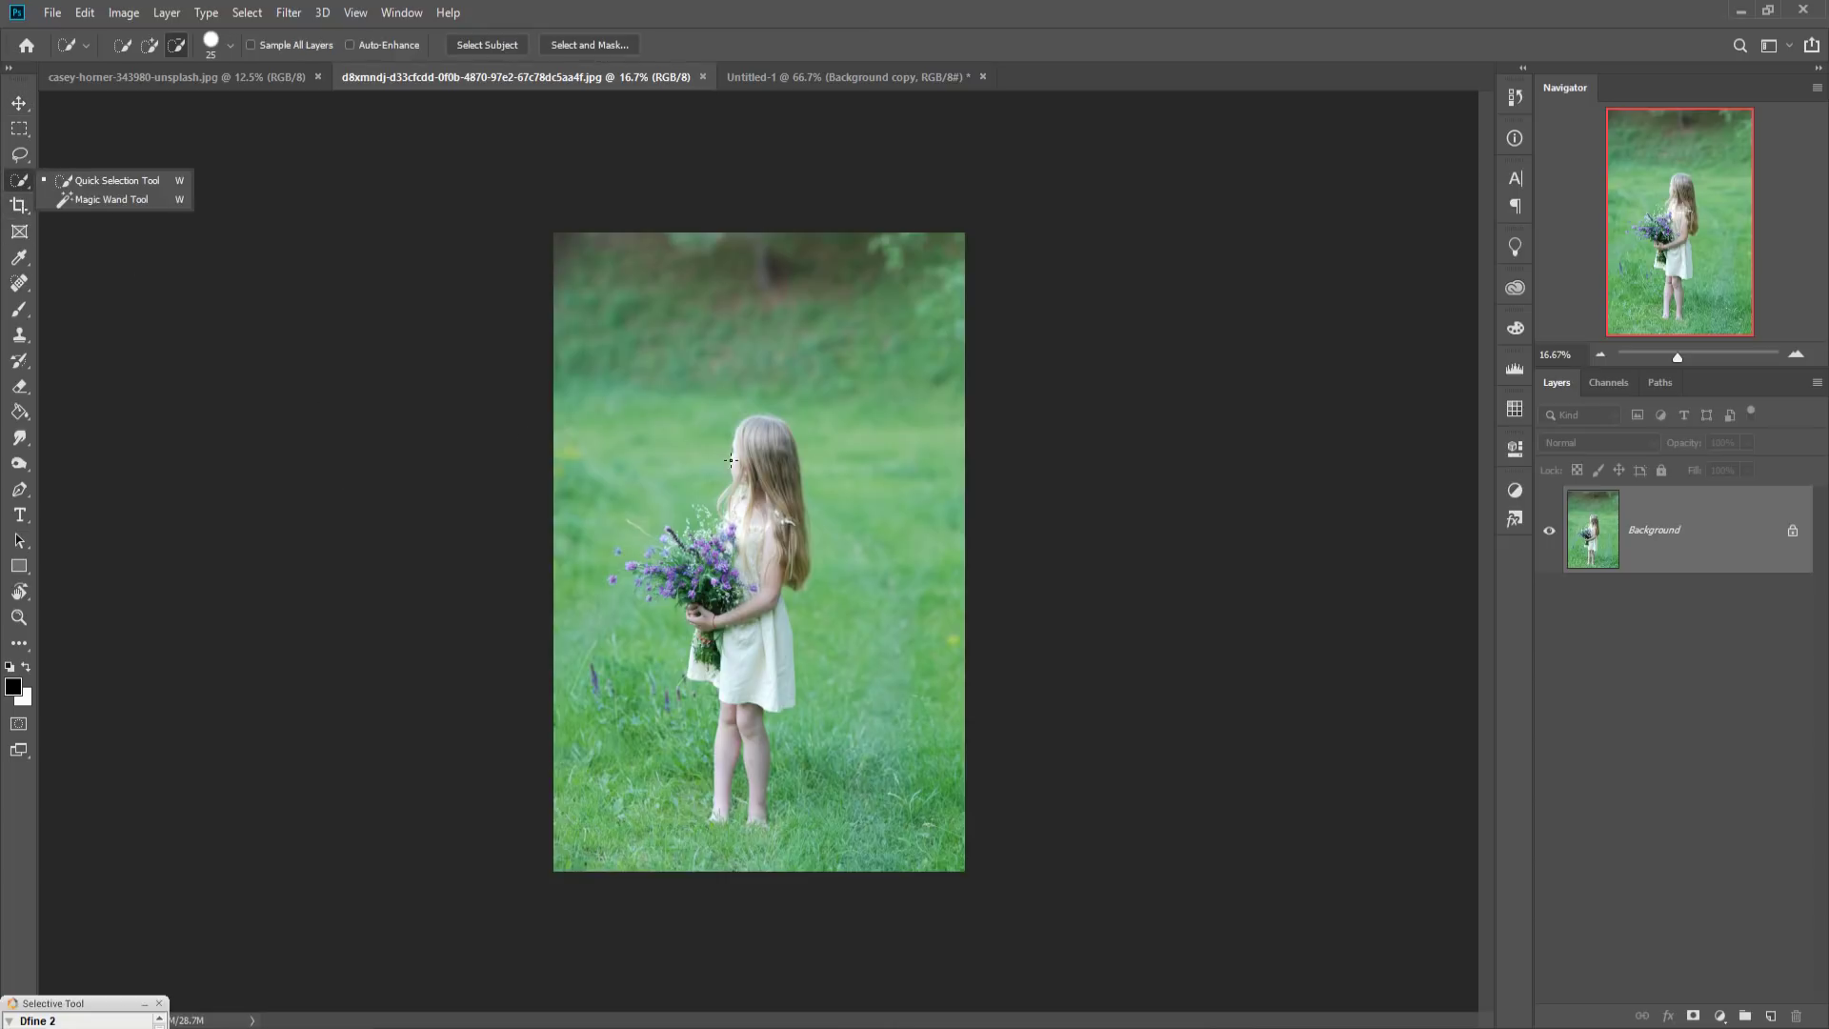
click(107, 186)
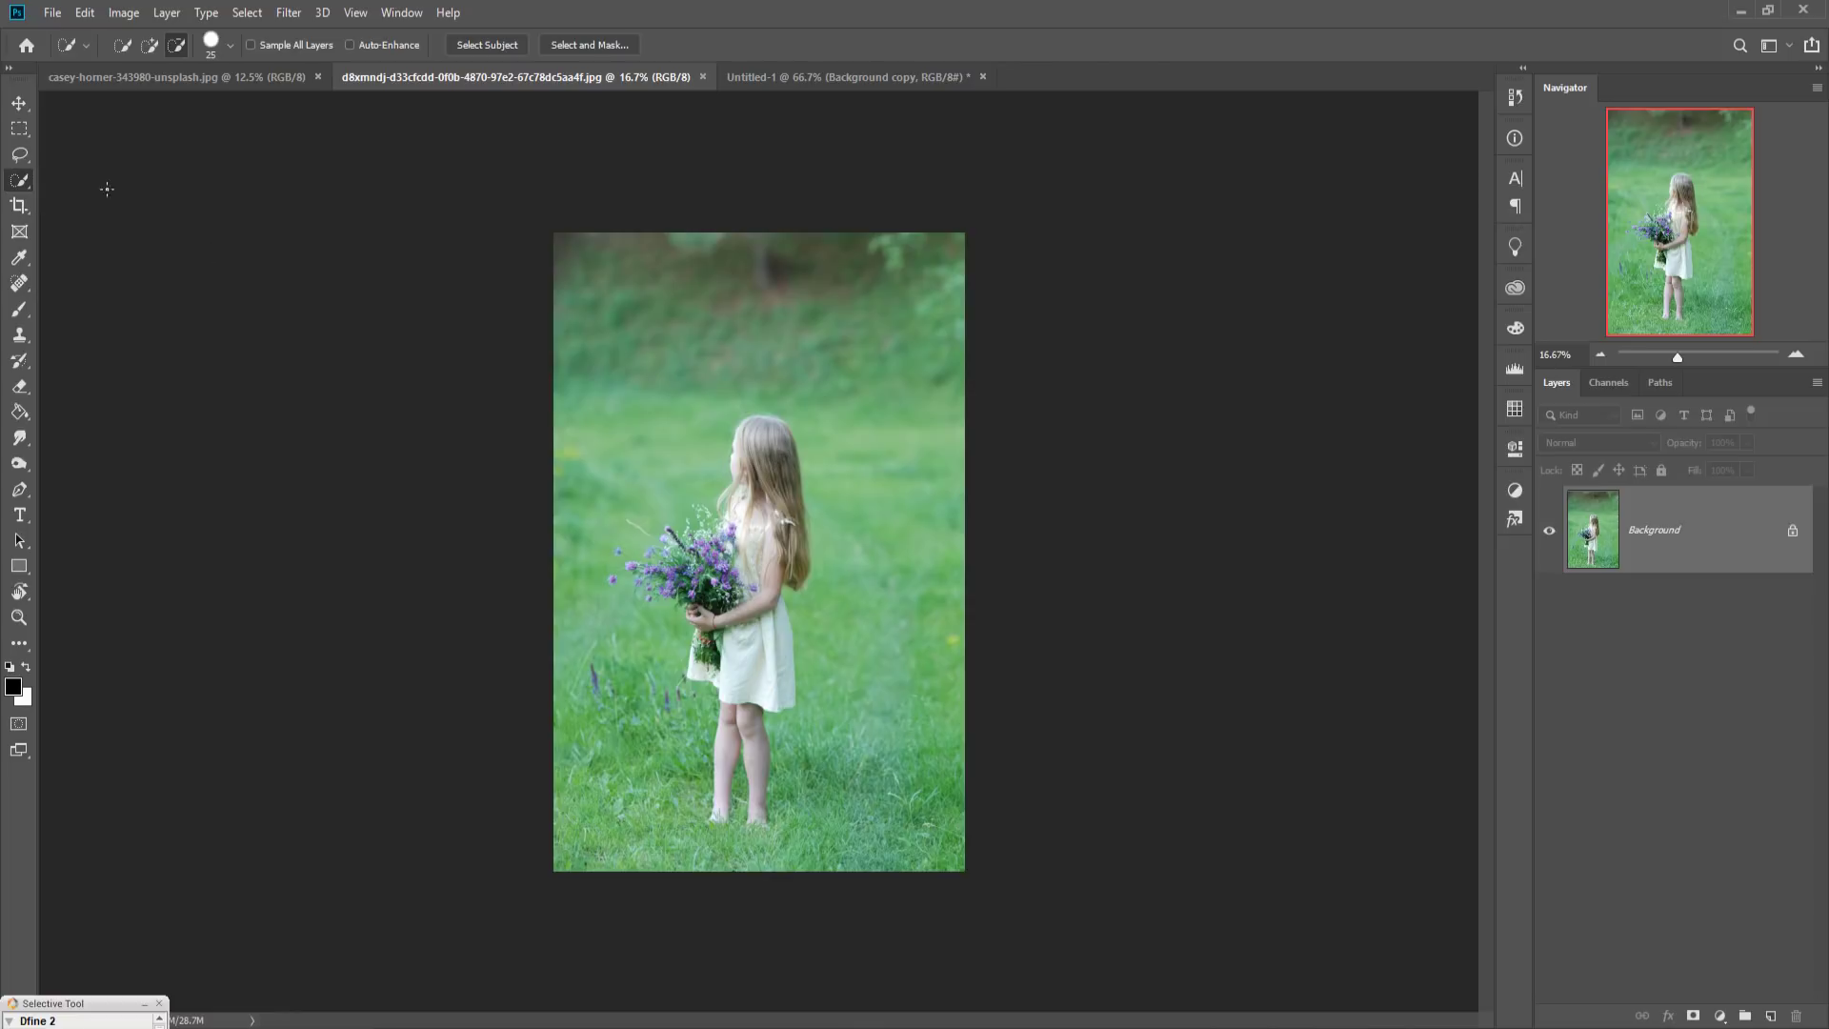
click(122, 50)
key(ctrl+plus)
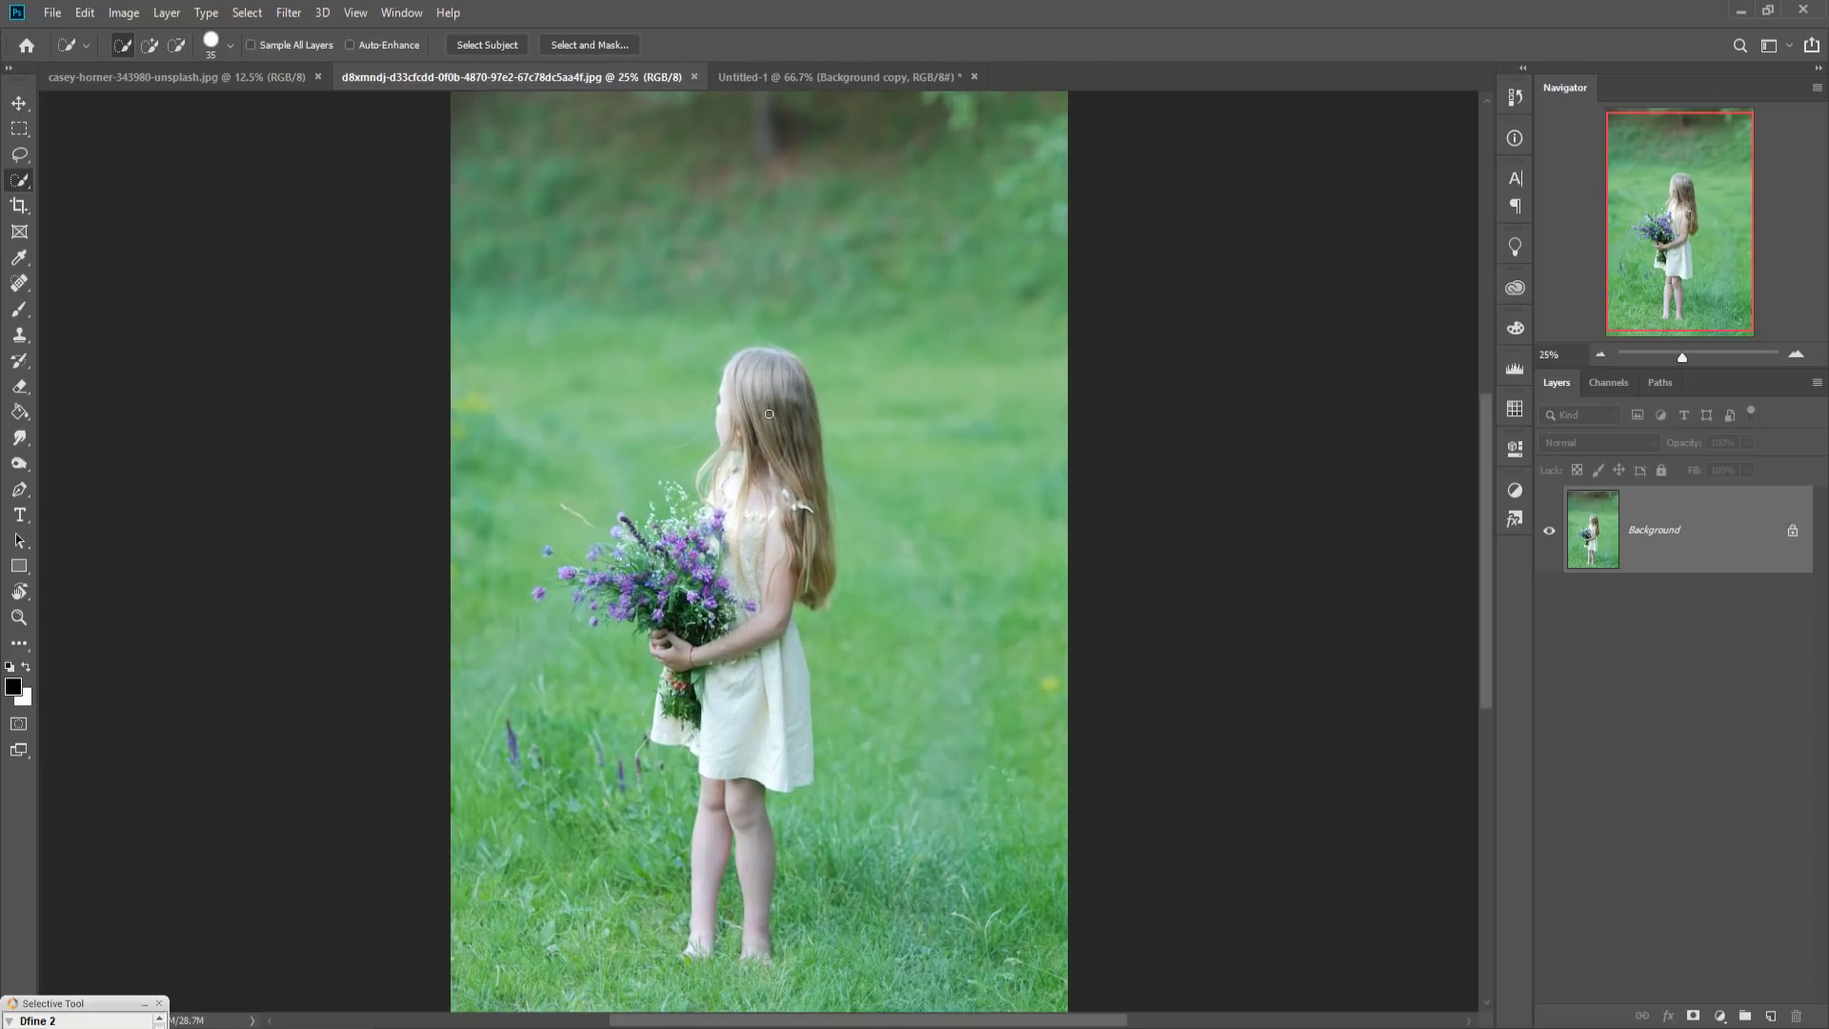
Step: Select the girl and bouquet, trimming out the grass between her legs
drag(765, 405, 777, 402)
drag(820, 600, 746, 800)
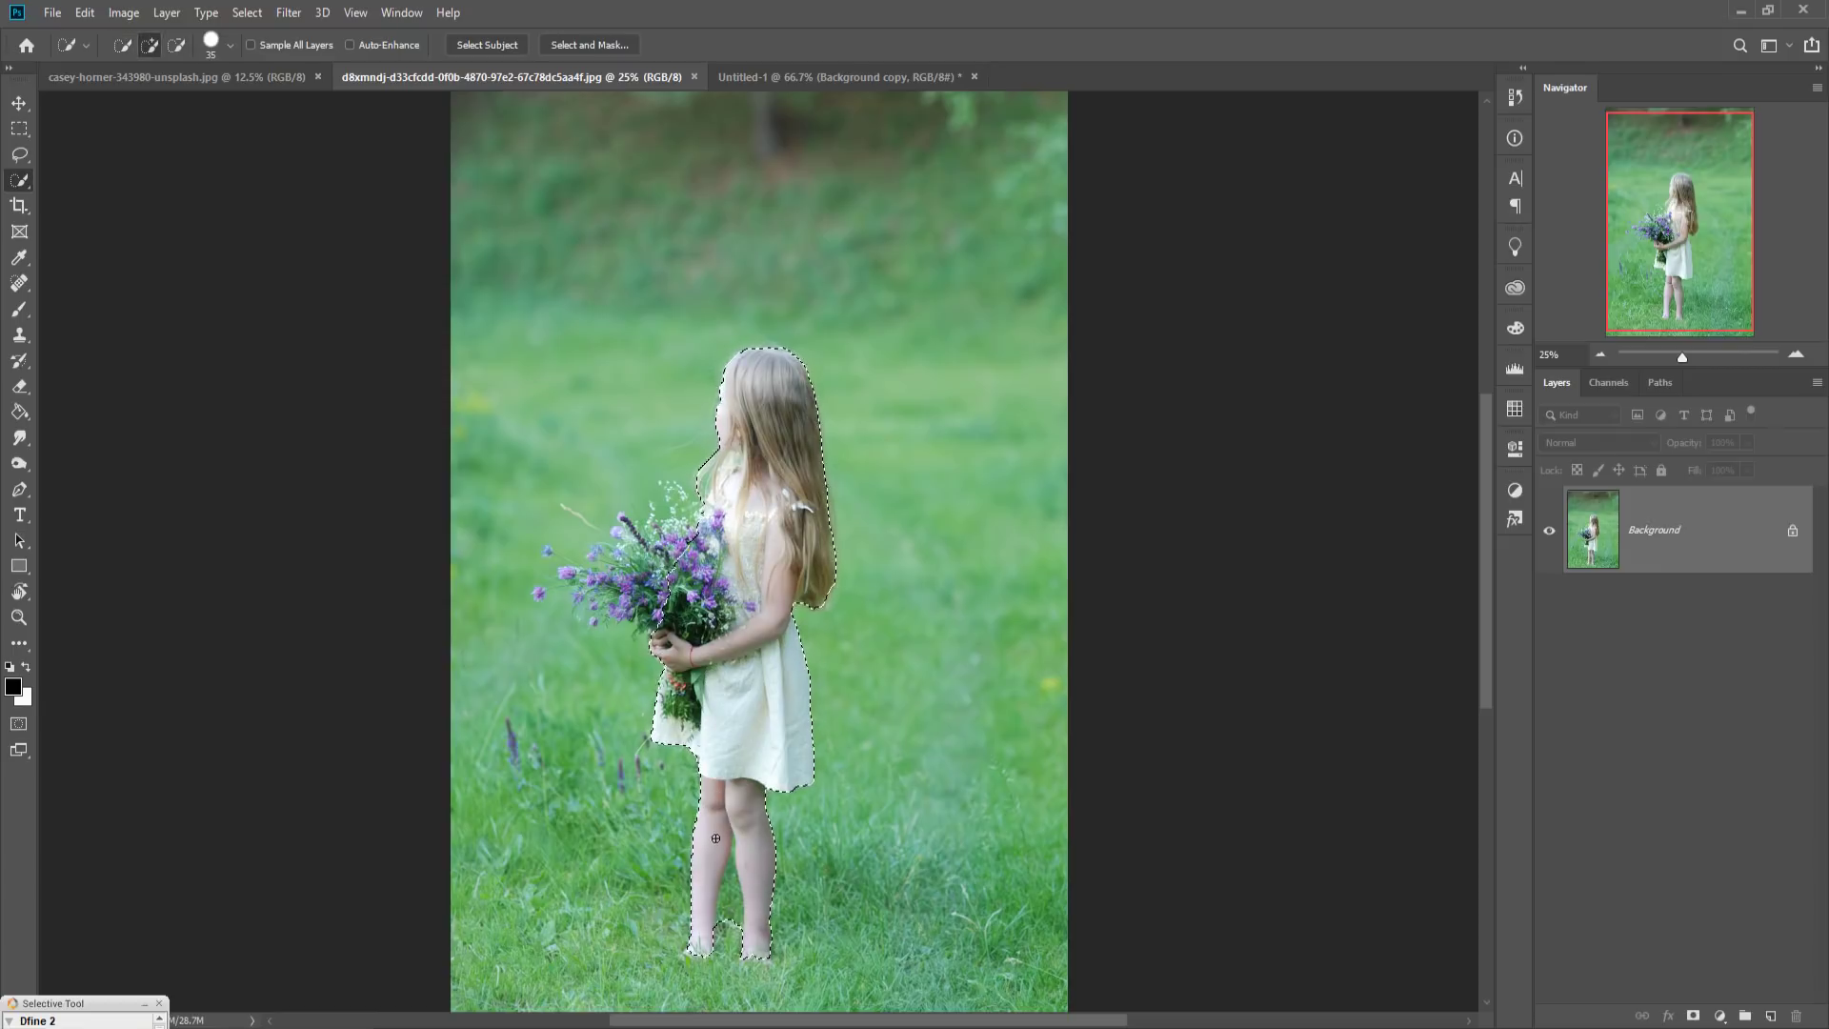
mouse_move(743, 833)
mouse_down()
mouse_move(700, 948)
mouse_move(729, 898)
mouse_up()
key(bracketleft)
key(bracketleft)
key(bracketright)
key(bracketright)
mouse_move(667, 533)
mouse_down()
mouse_move(598, 578)
mouse_move(748, 570)
mouse_up()
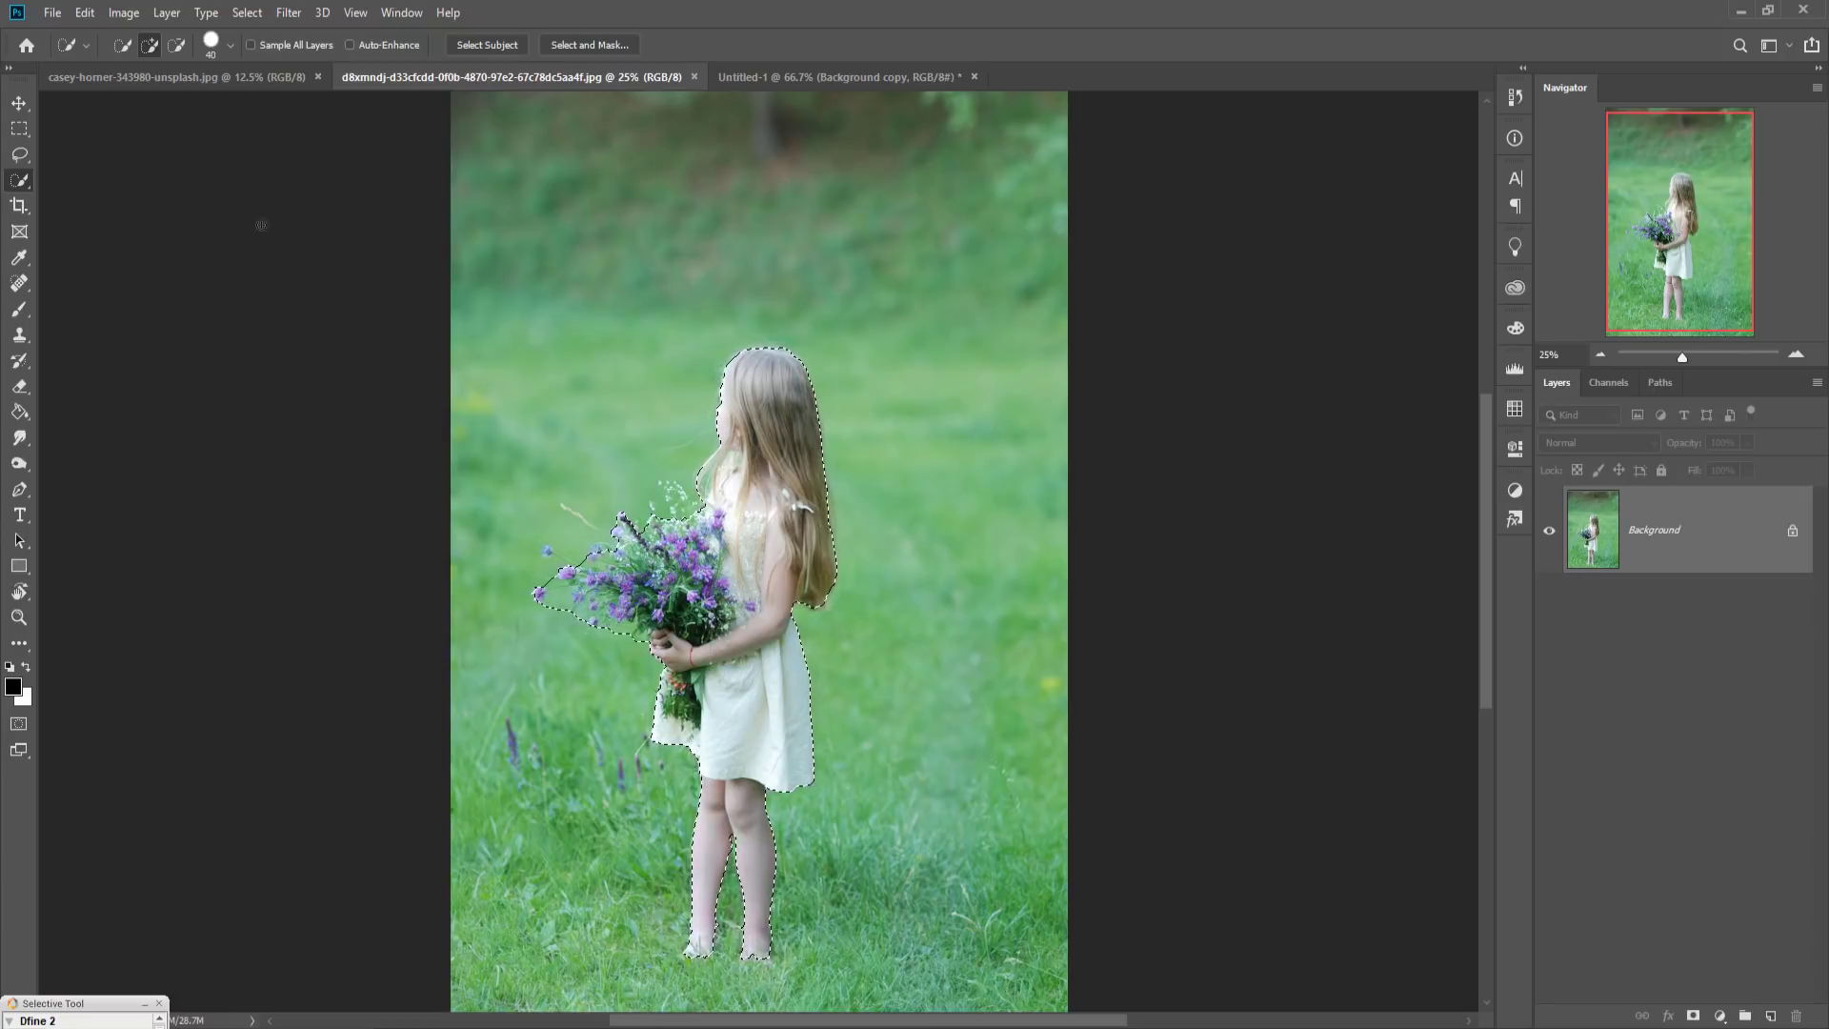
Step: Output the girl selection from Select and Mask to a new layer
click(583, 44)
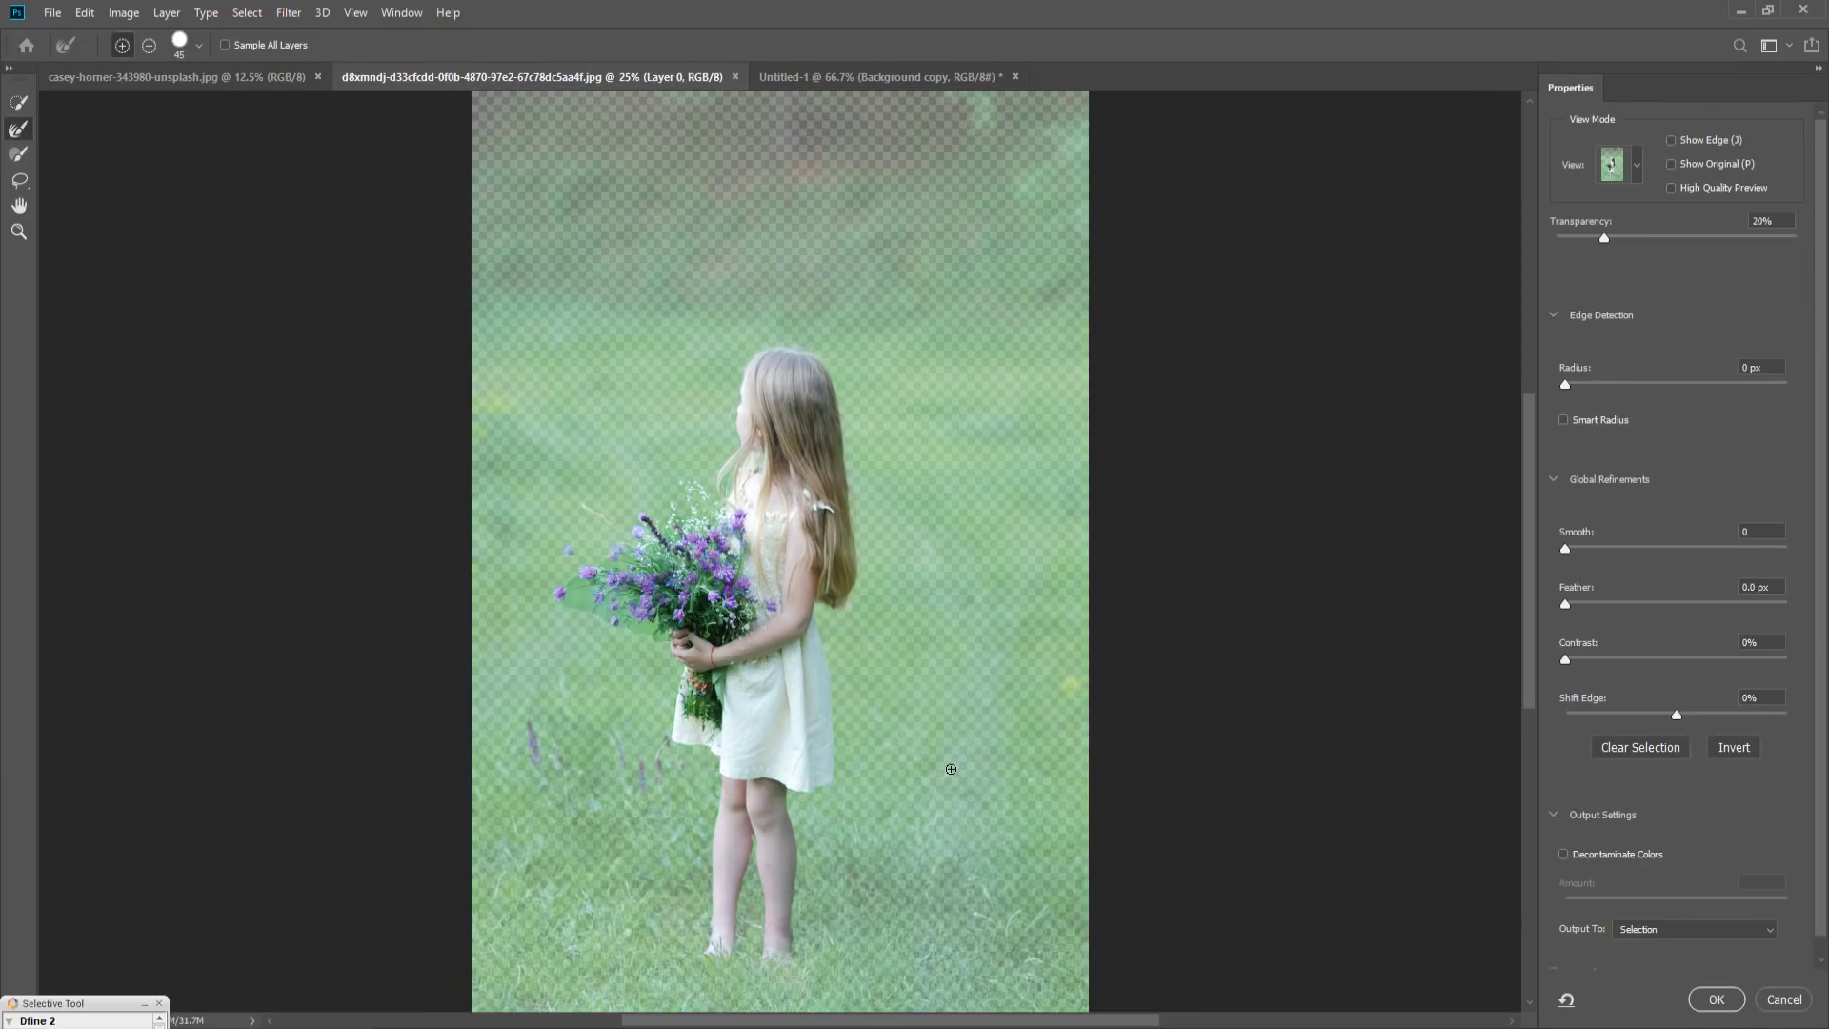
click(1696, 931)
click(1681, 973)
click(1713, 999)
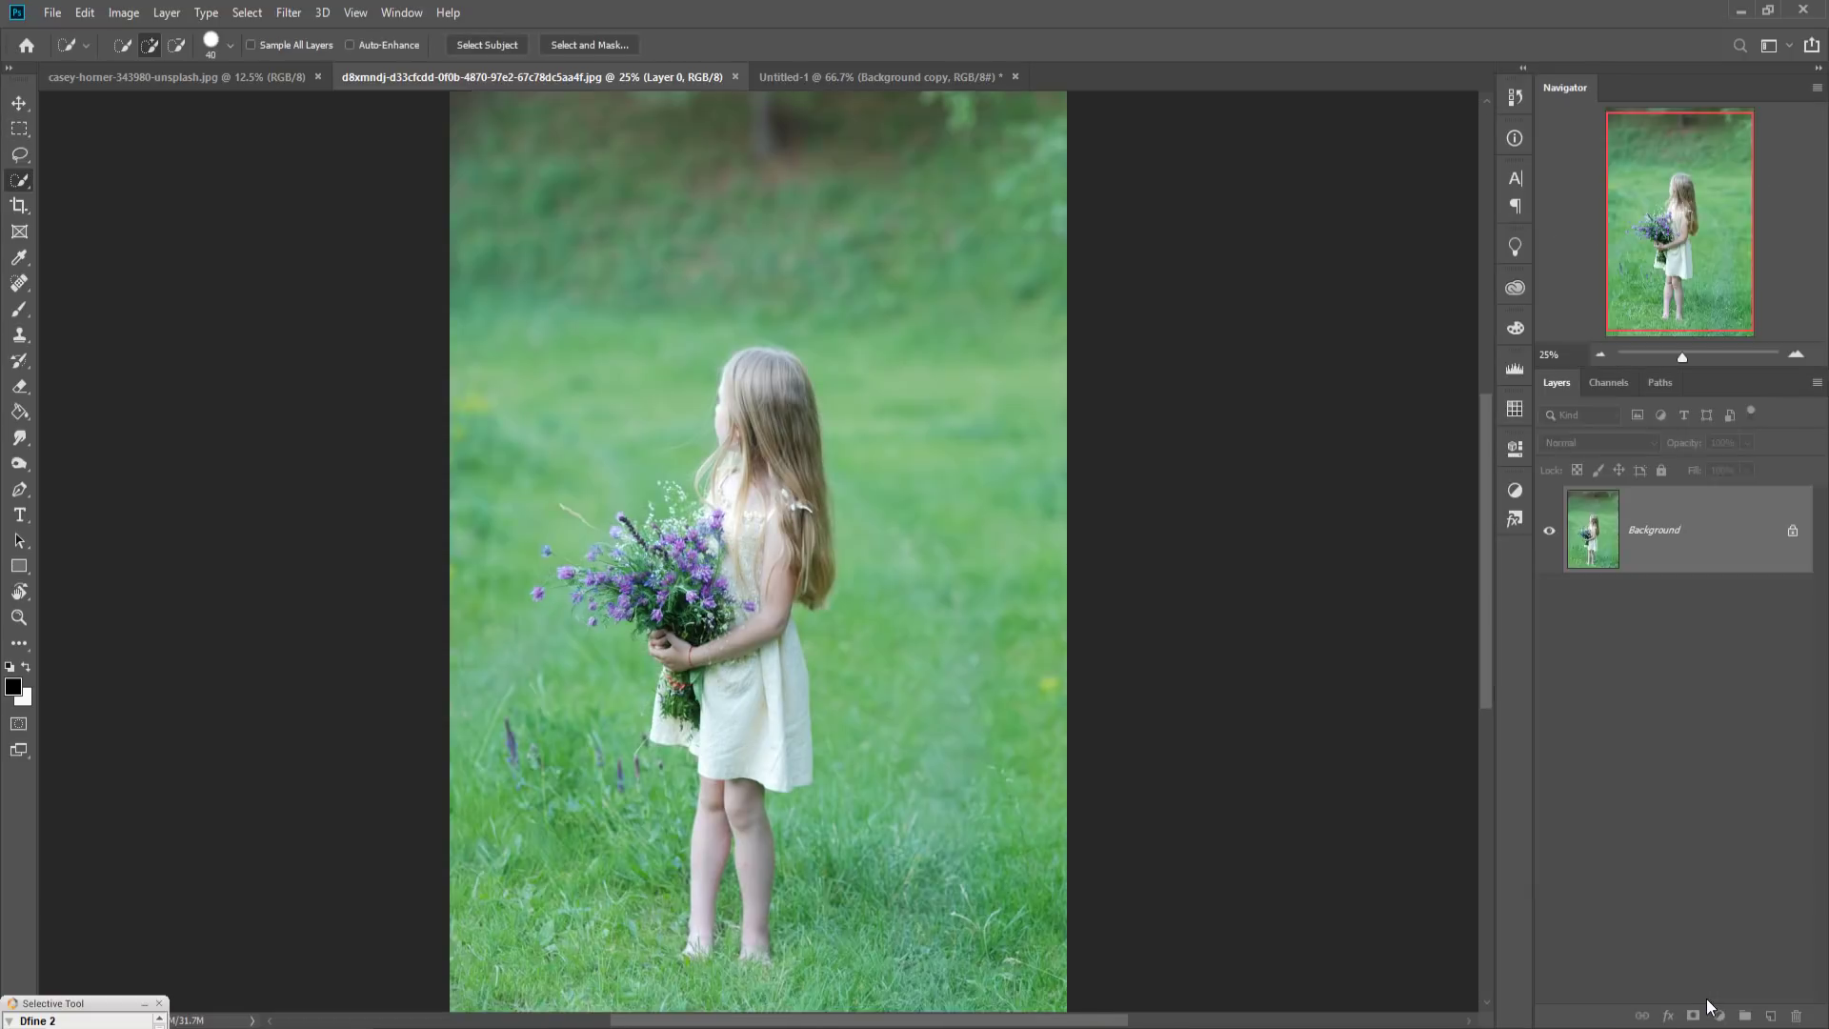
Step: Drag the girl cut-out layer onto the Untitled-1 rhino composition
key(v)
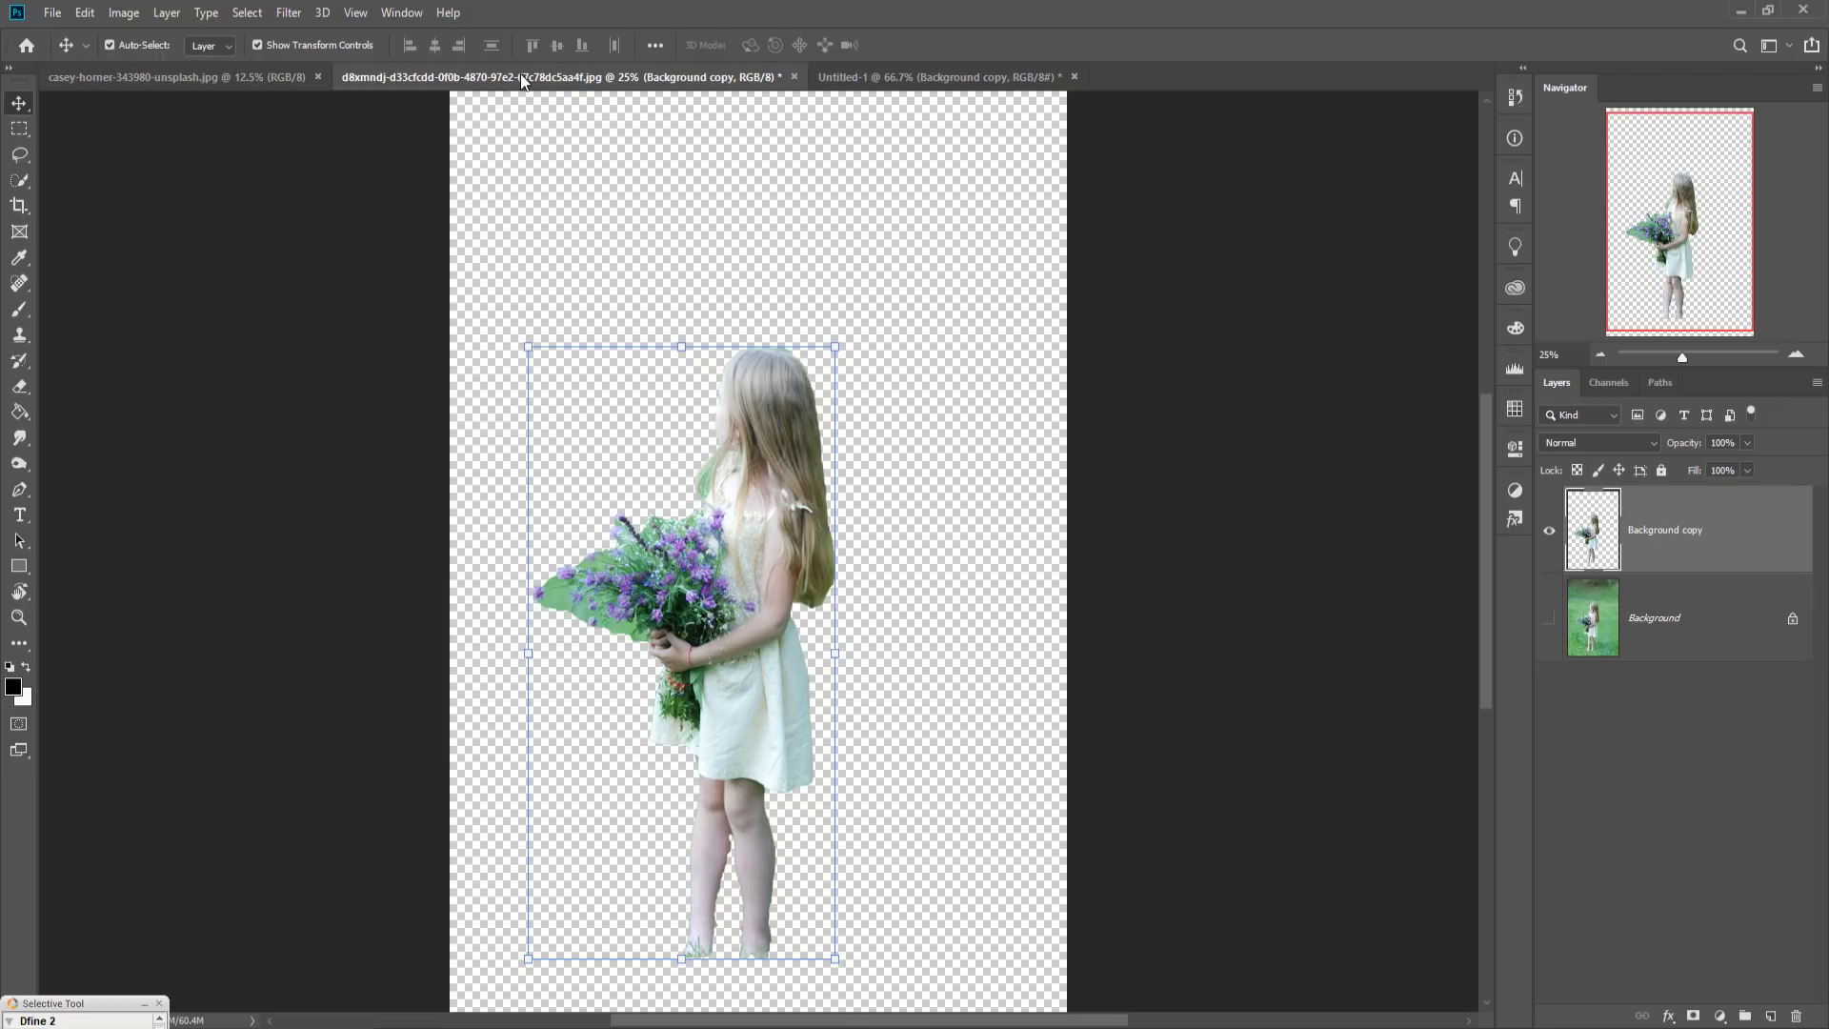
mouse_move(525, 77)
mouse_down()
mouse_move(524, 109)
mouse_move(1227, 222)
mouse_up()
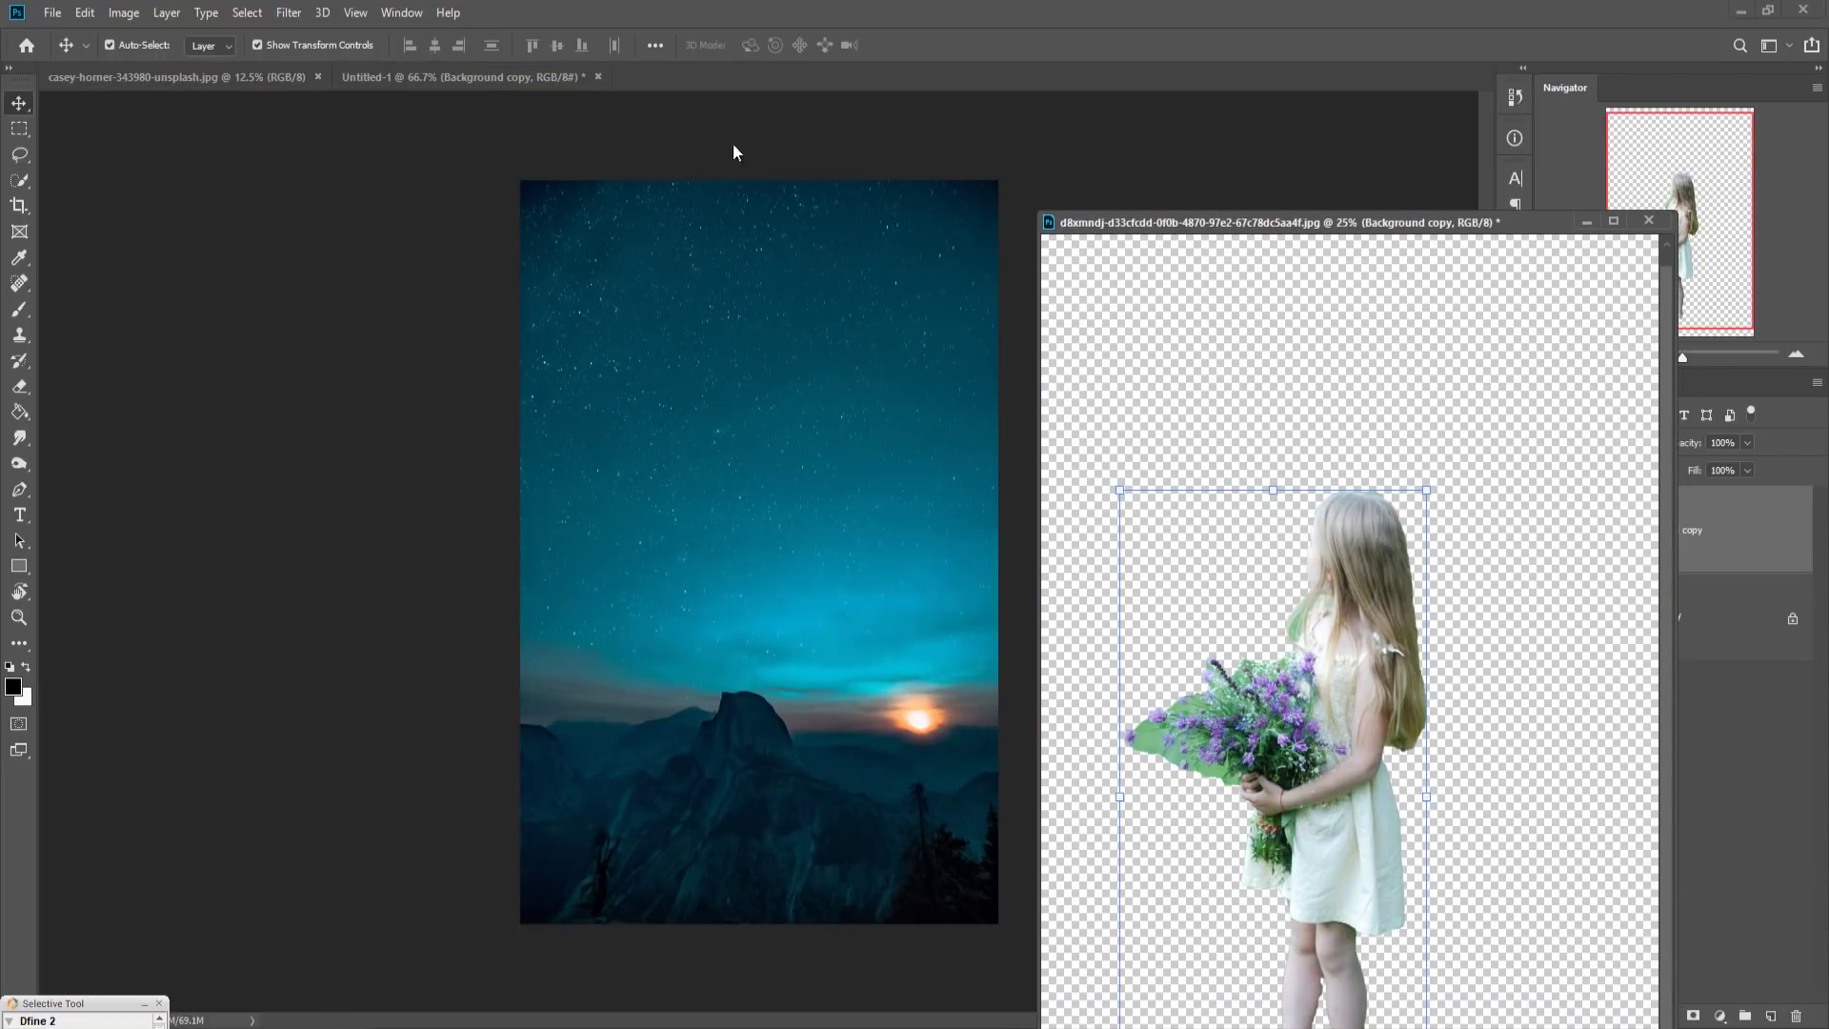
click(458, 77)
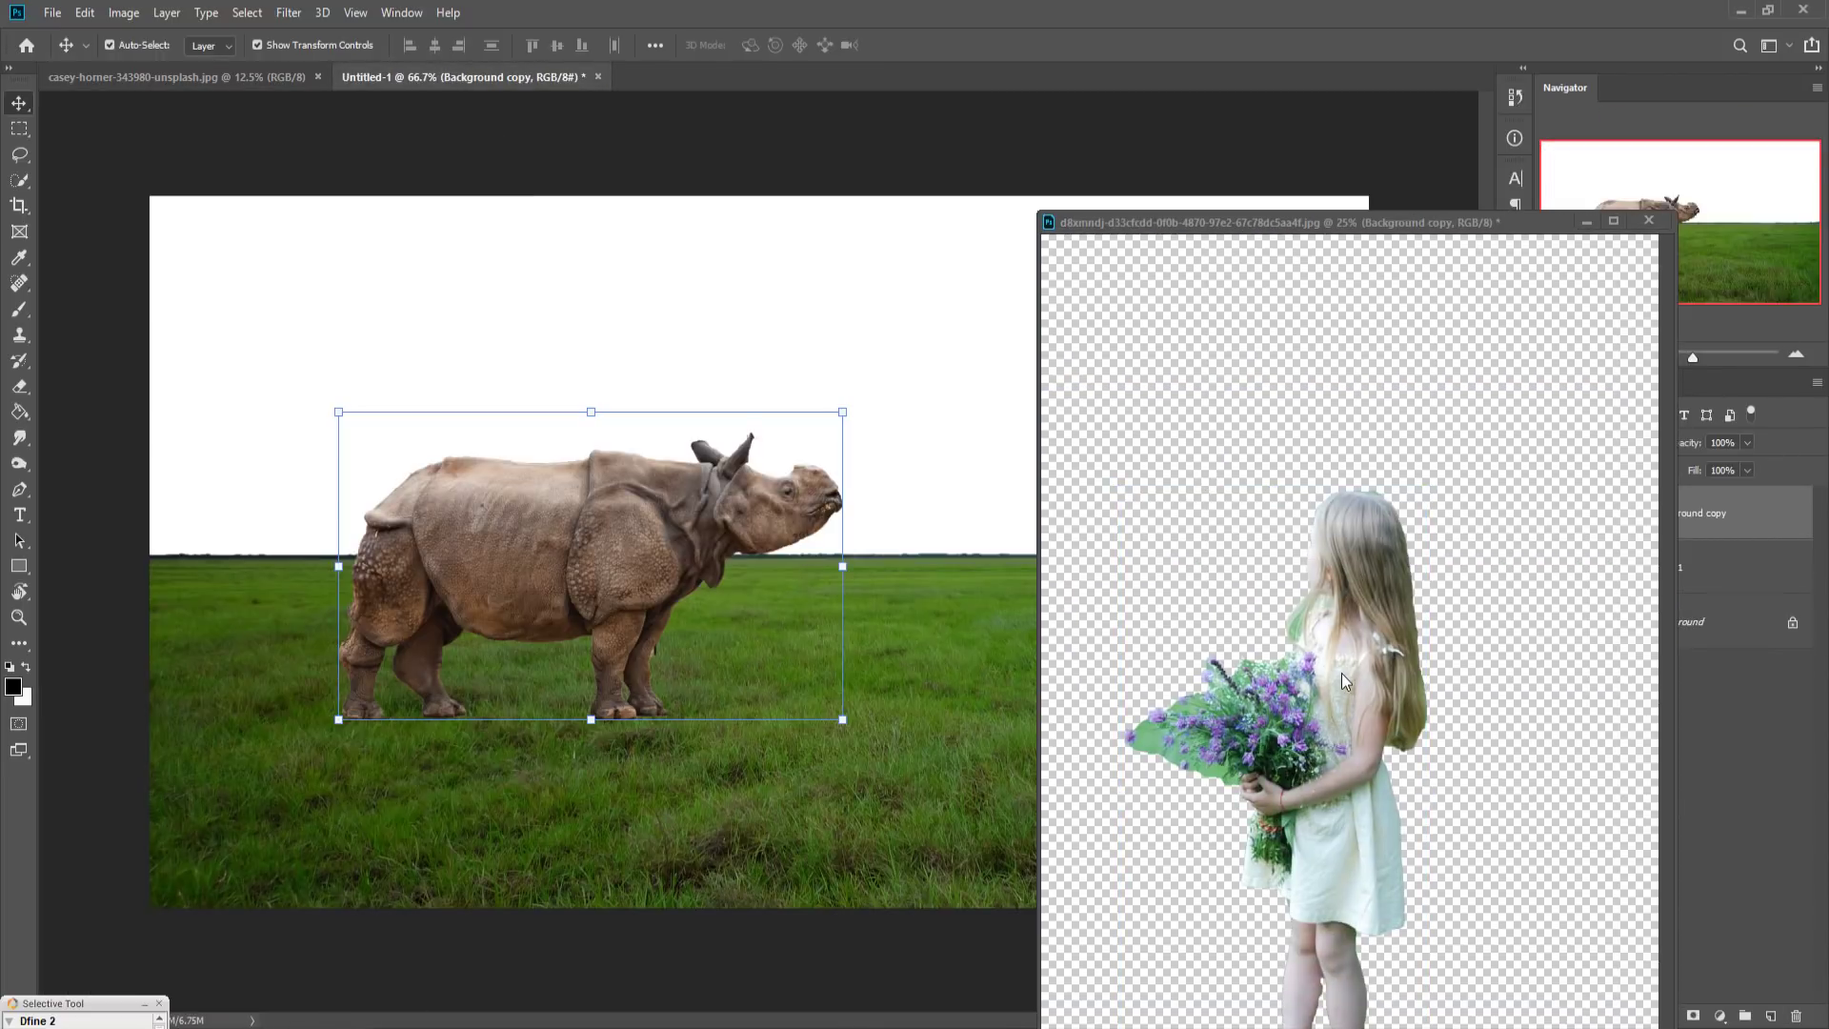
drag(1341, 673, 980, 555)
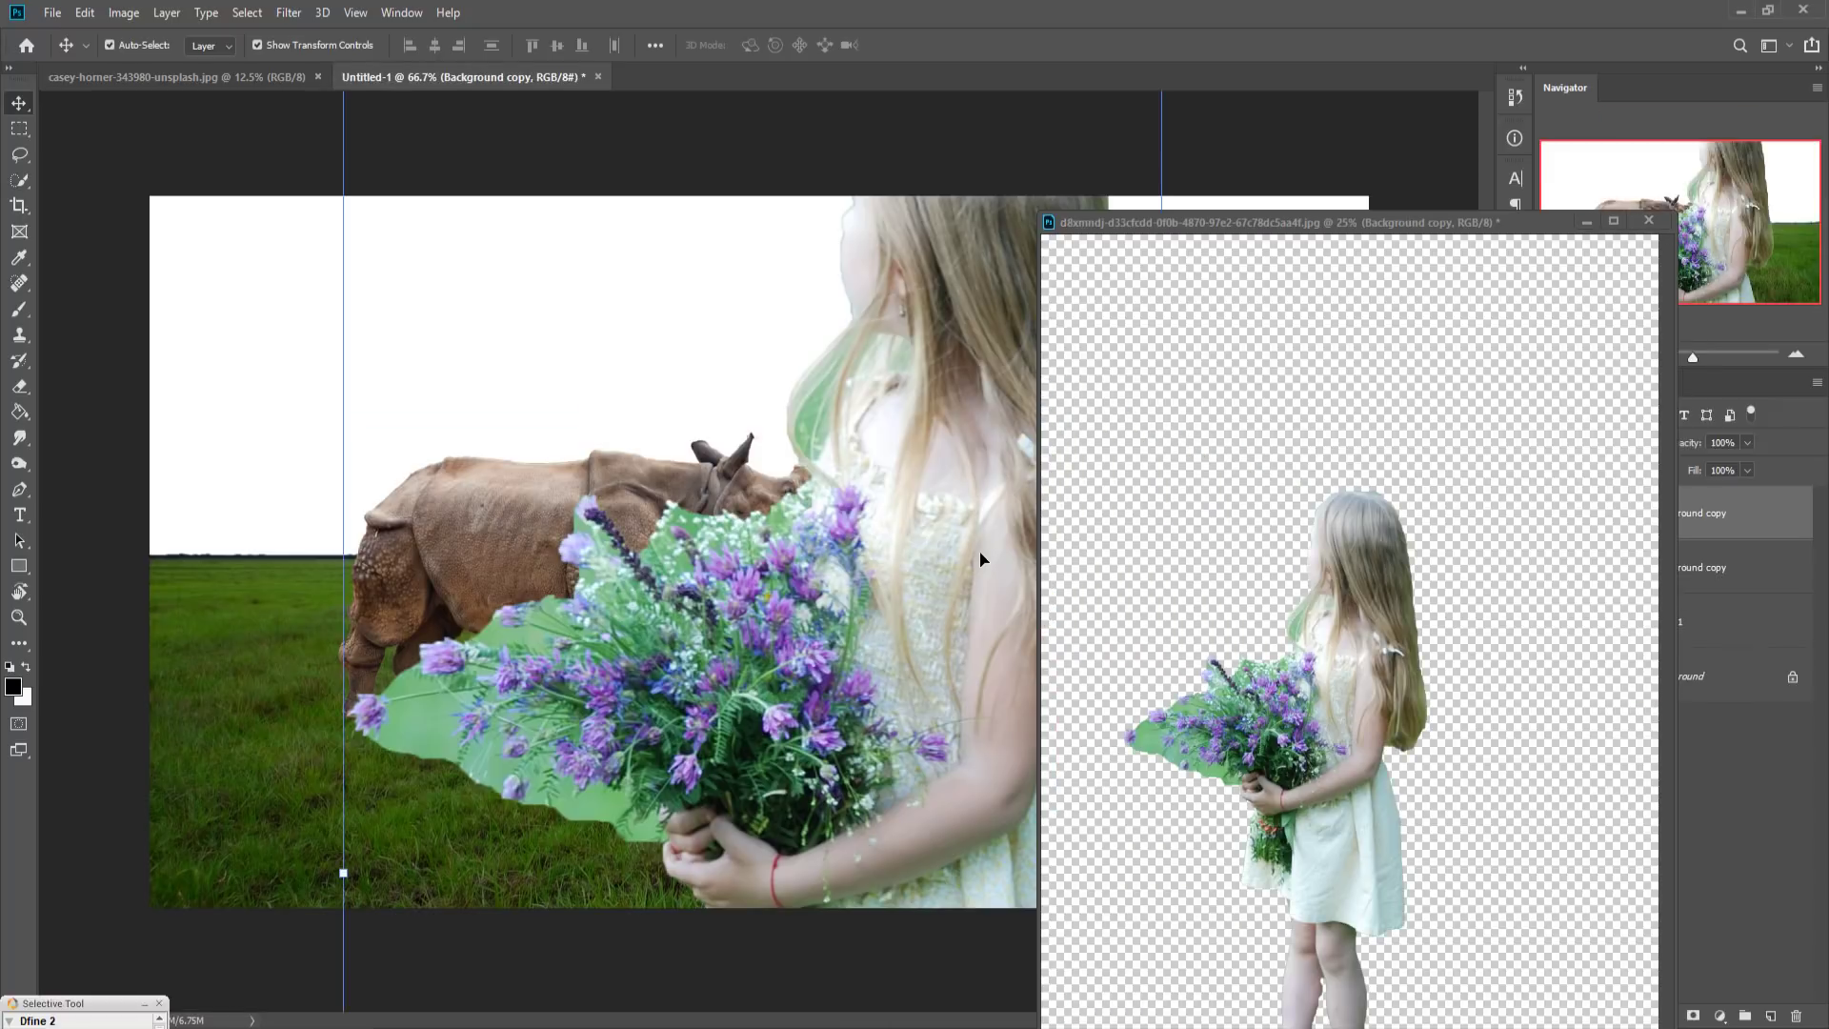
Step: Shrink the girl in steps to about a quarter size, moving her down into the scene
click(1586, 225)
drag(1015, 312, 991, 407)
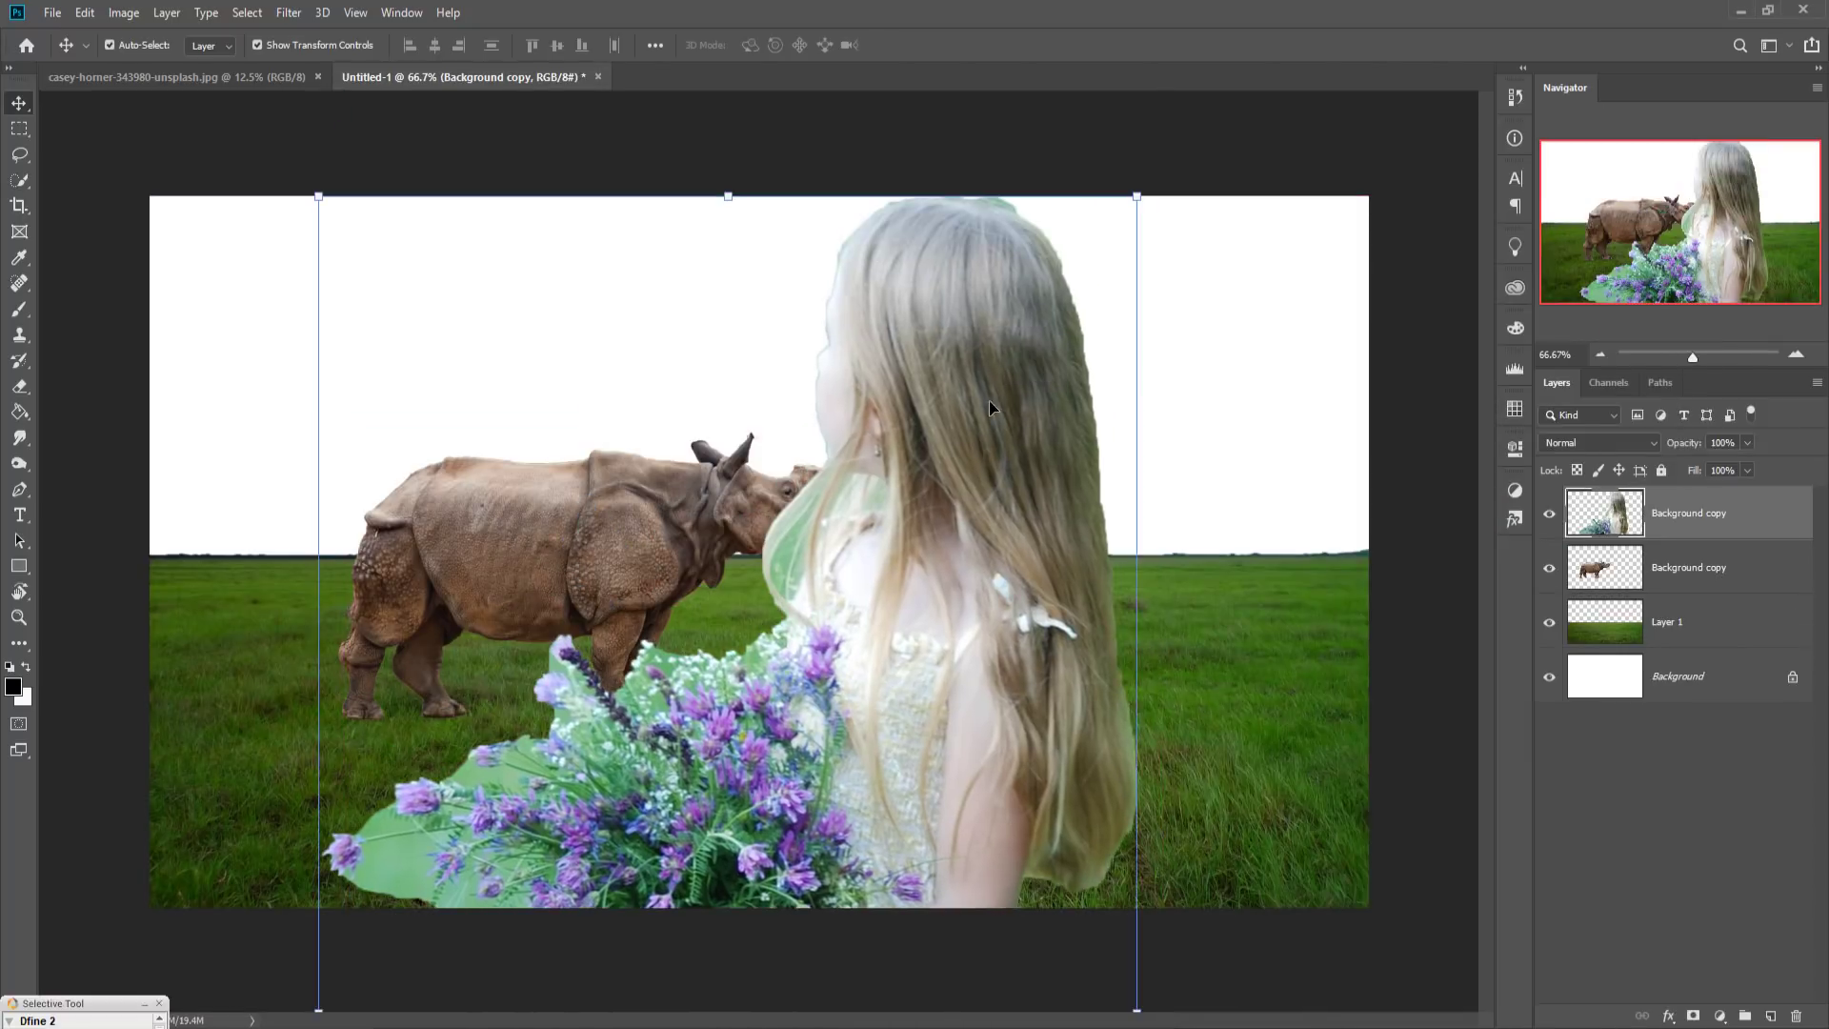
drag(1147, 208, 919, 624)
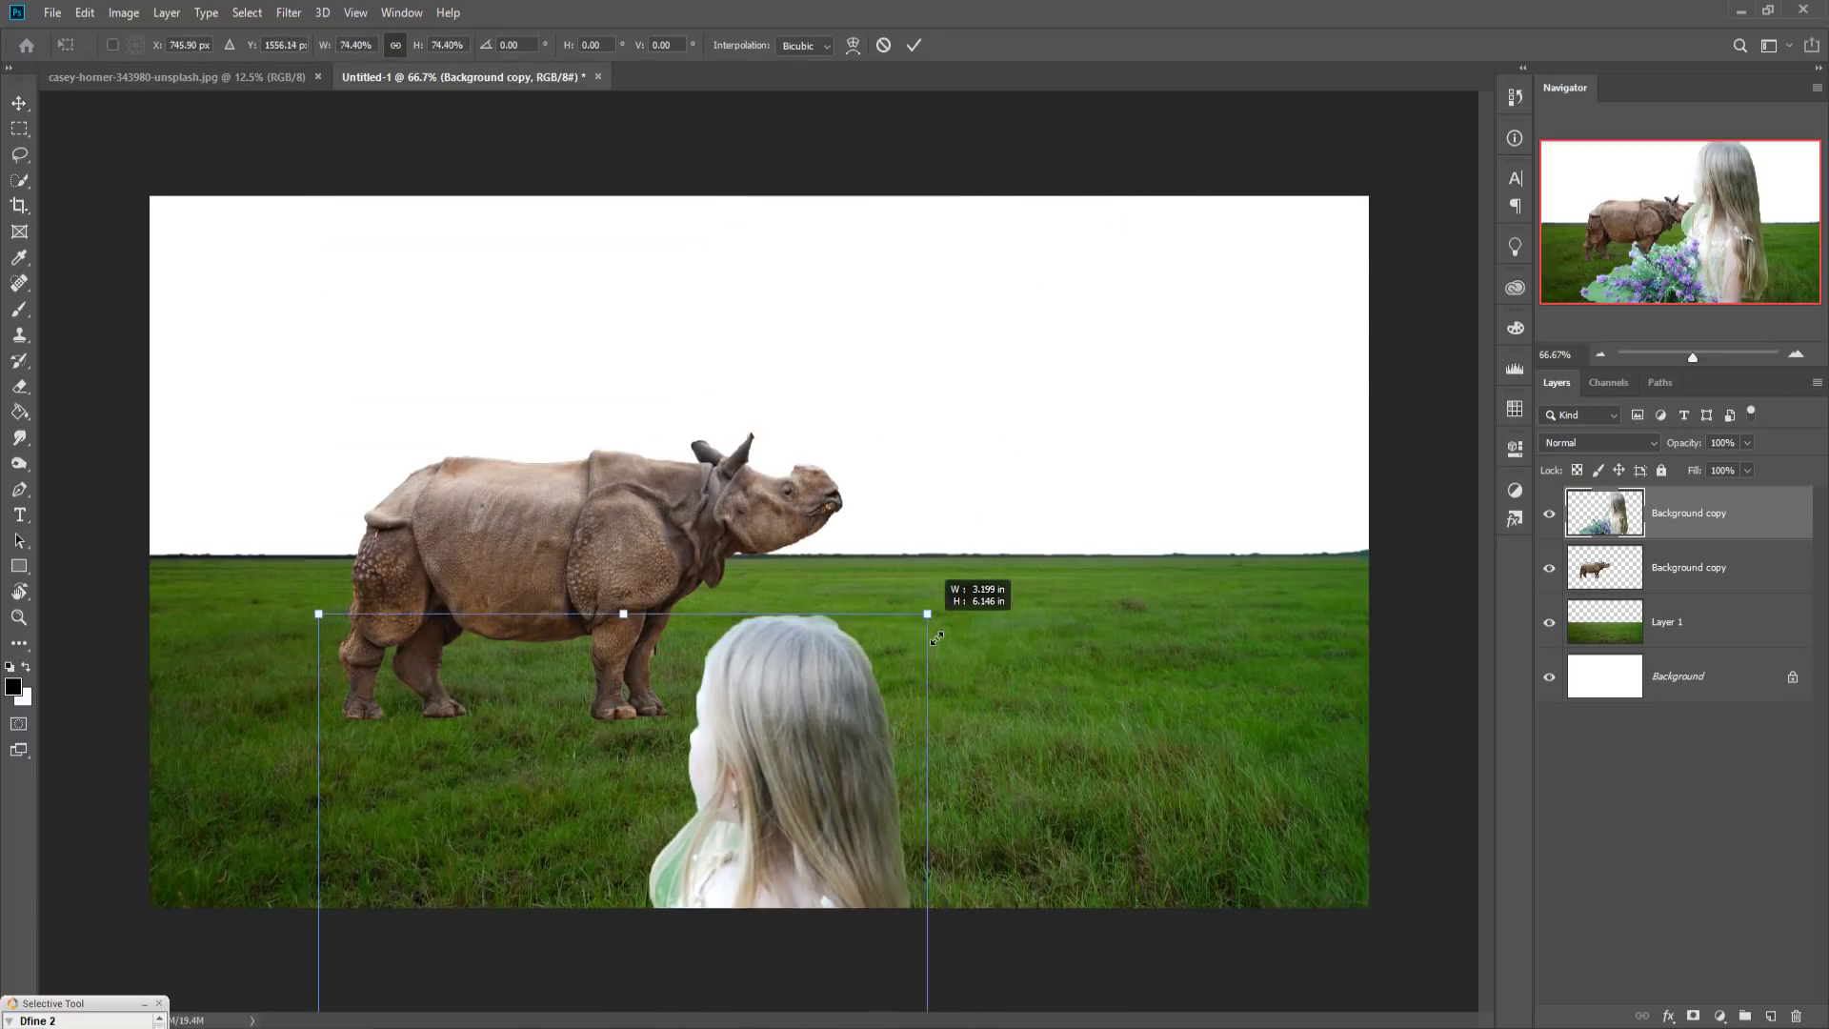
drag(802, 694, 984, 367)
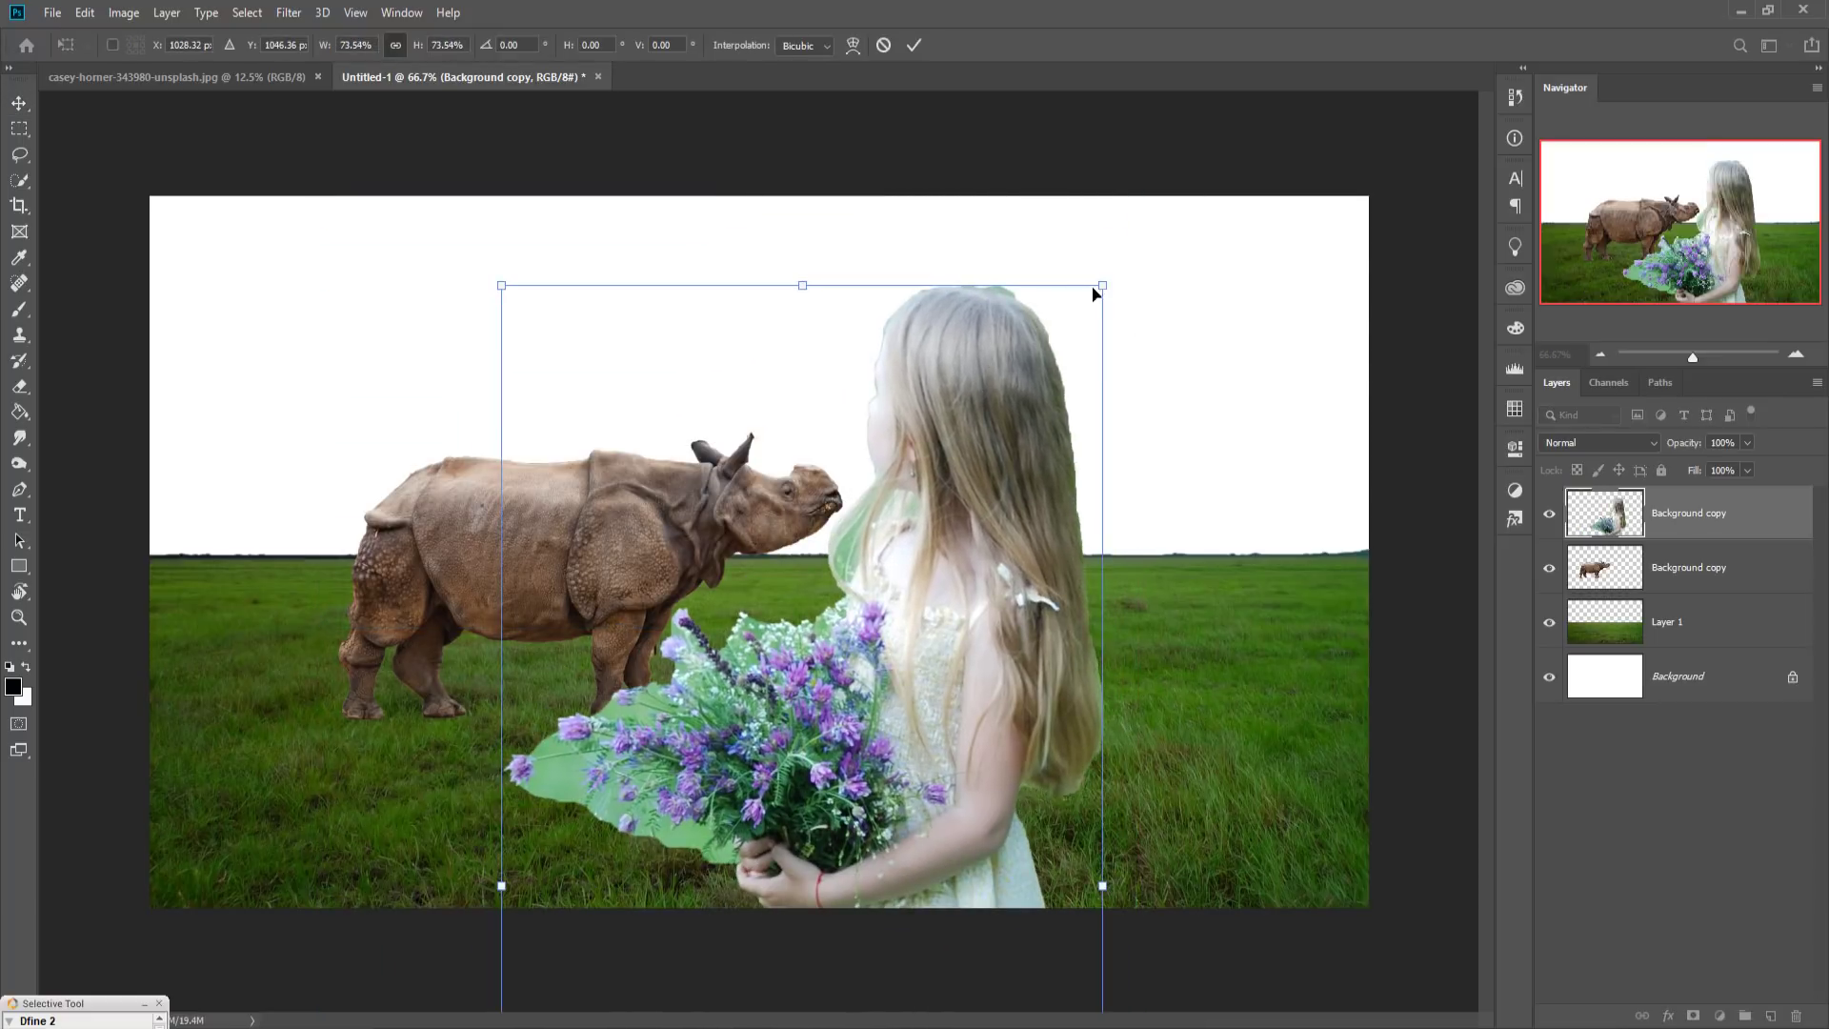
drag(1109, 289, 874, 740)
drag(770, 827, 1081, 342)
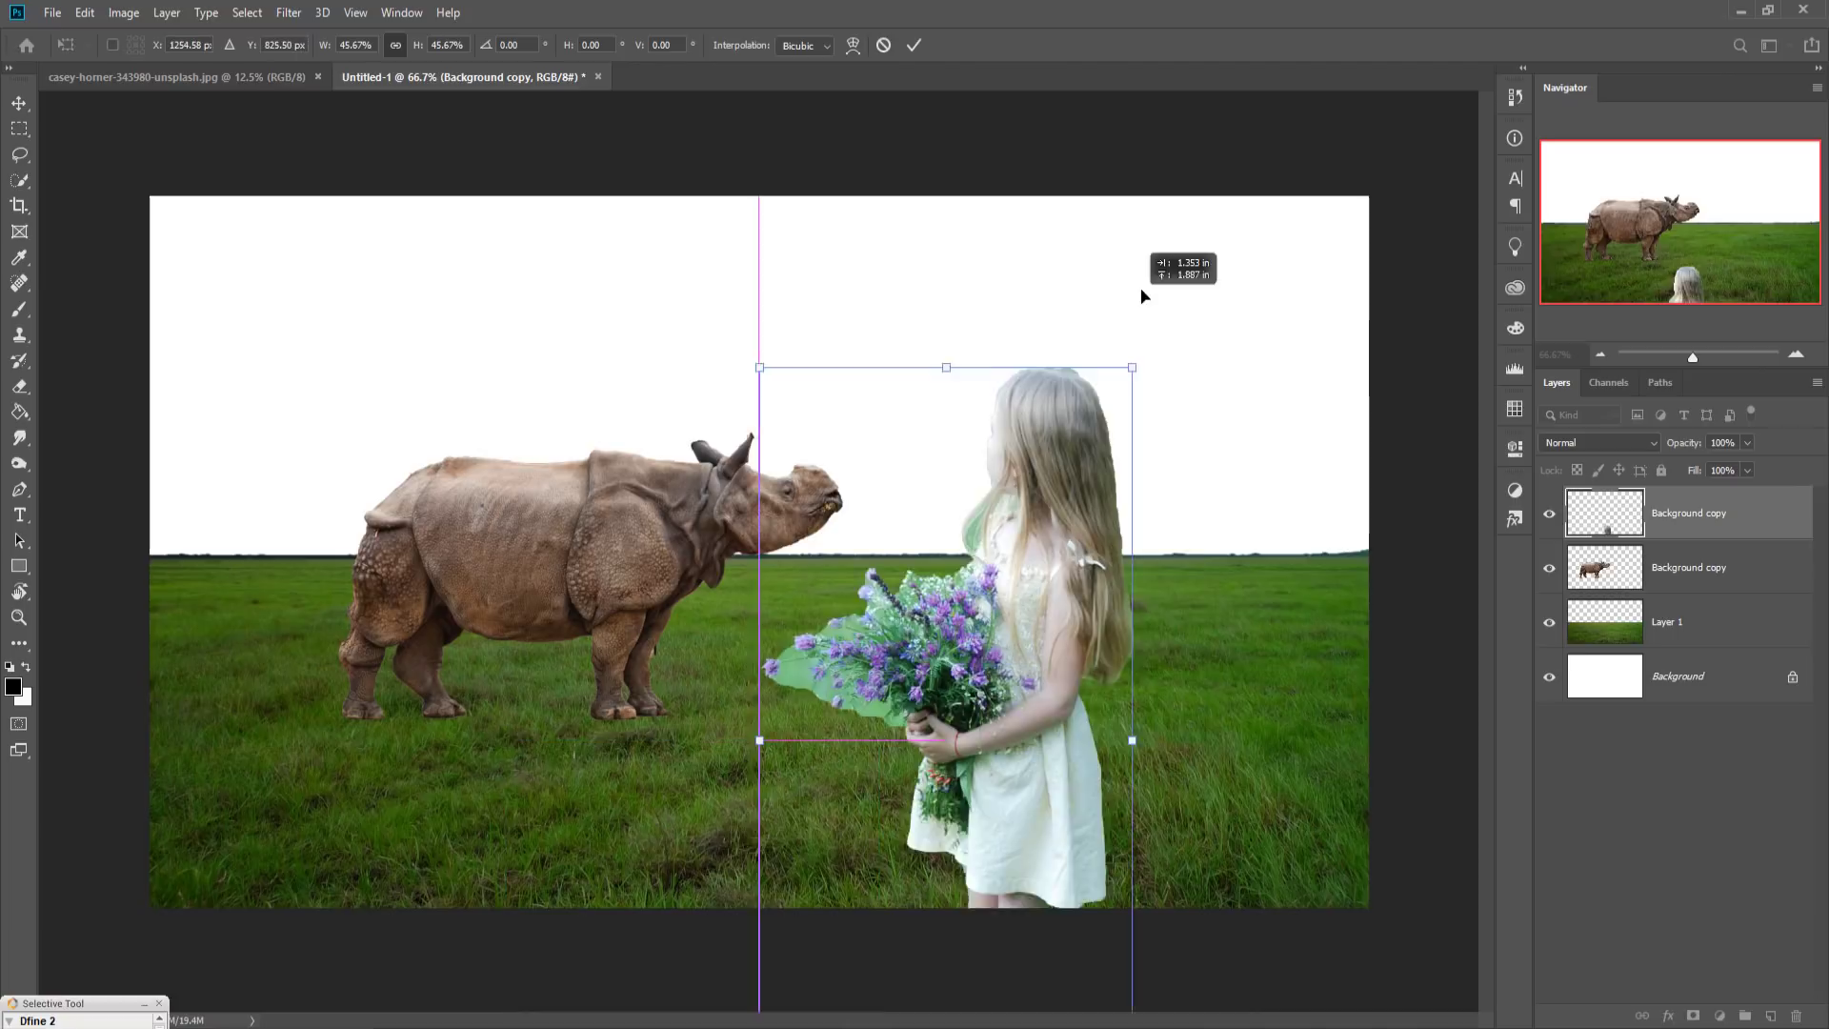
drag(1185, 261, 1039, 626)
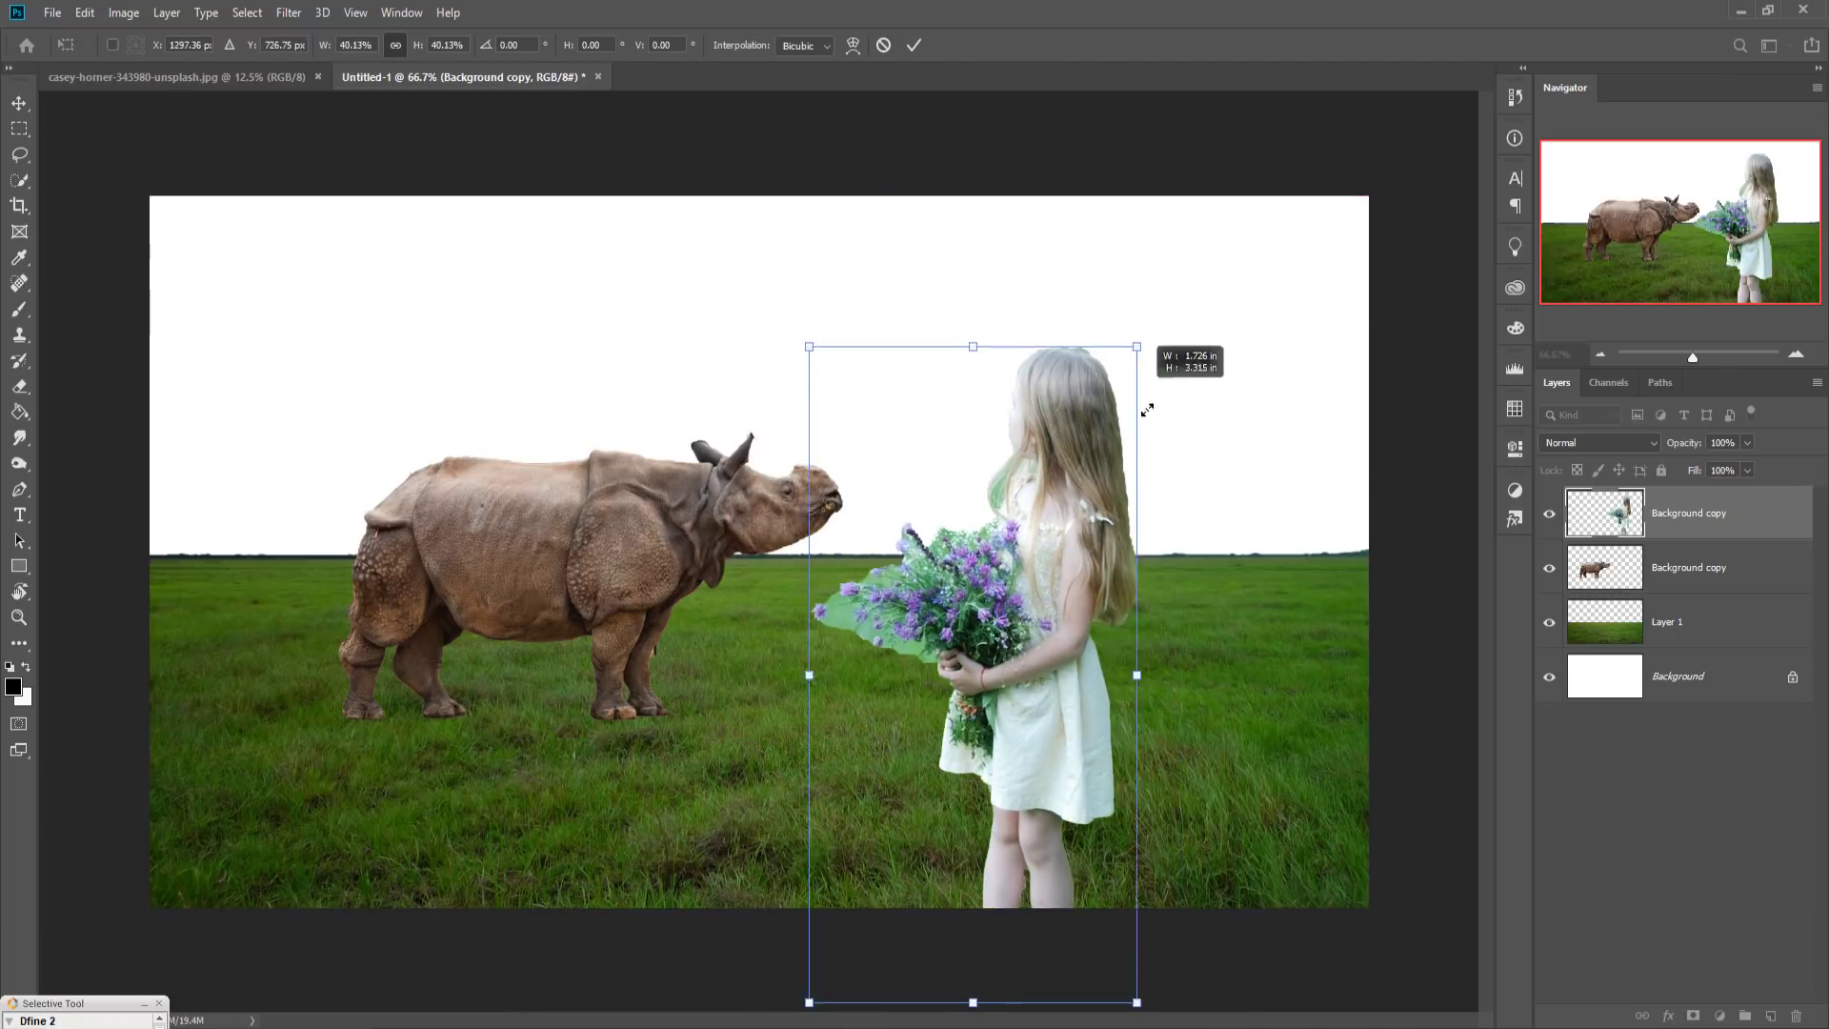
Step: Scale the girl to about 12% and set her on the grass right of the rhino, facing it
drag(972, 694, 982, 531)
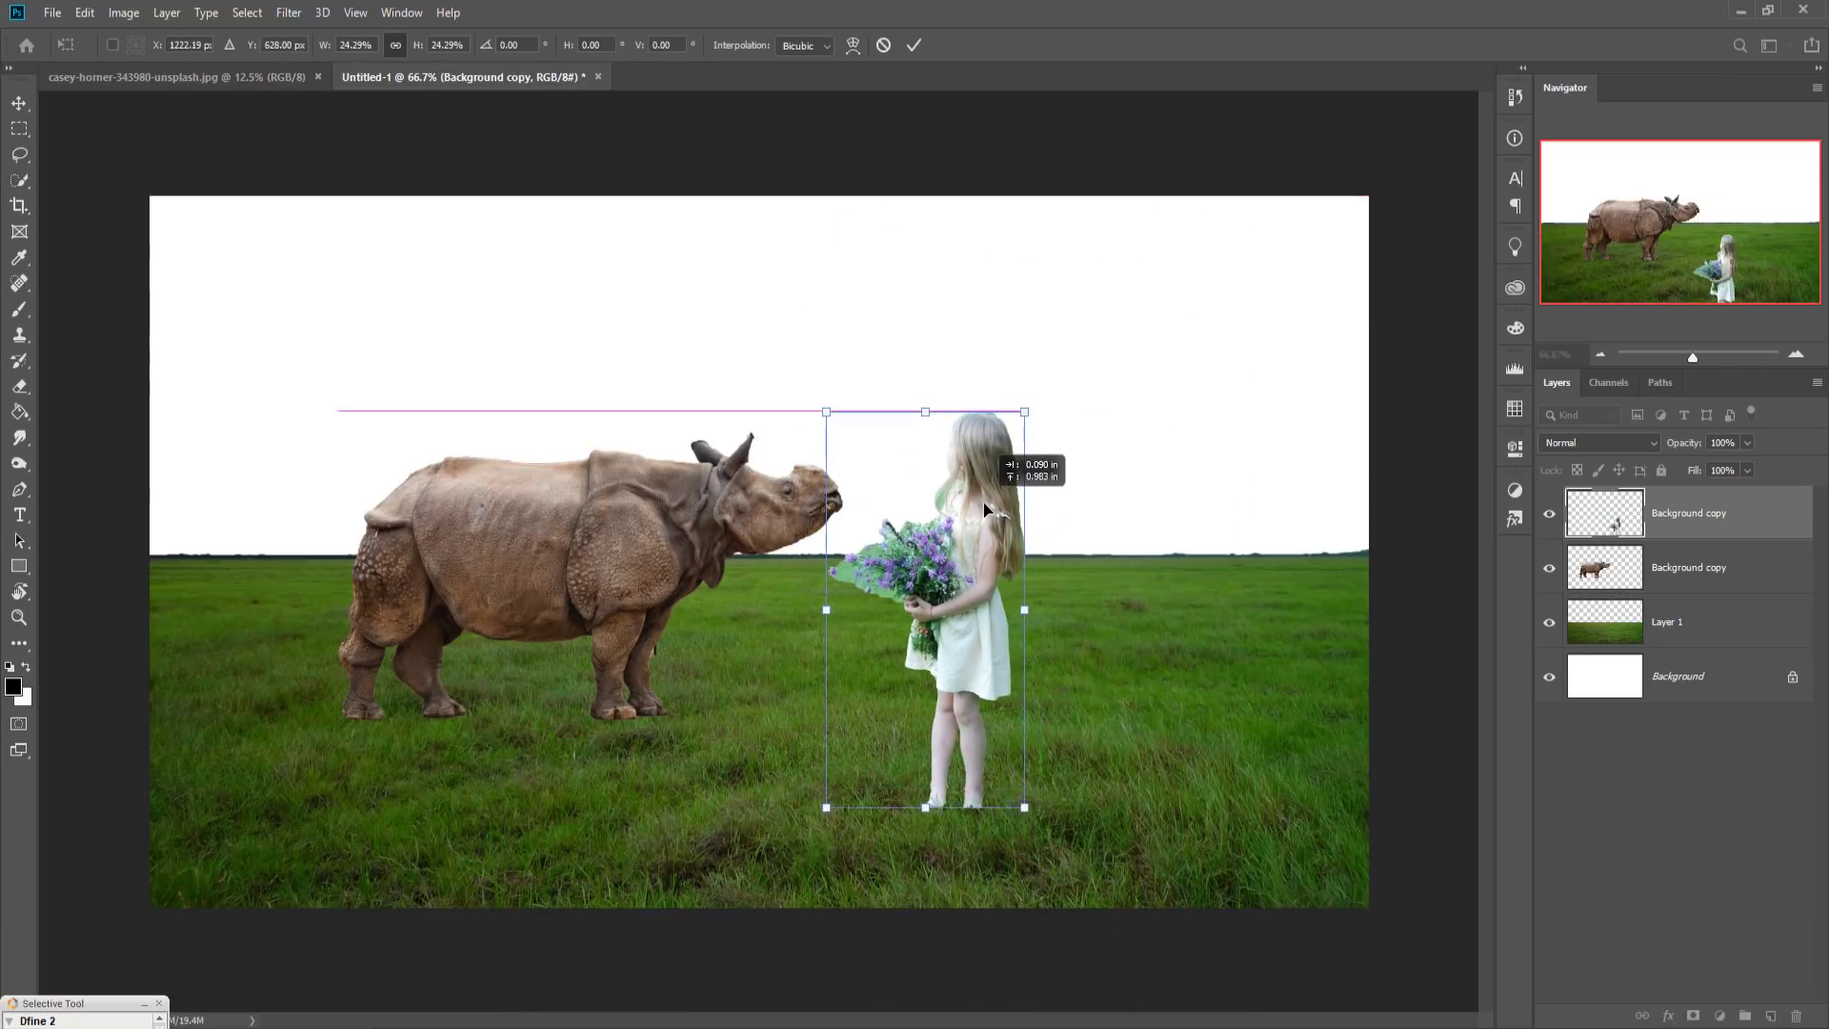
drag(1022, 439, 984, 602)
drag(899, 743, 911, 692)
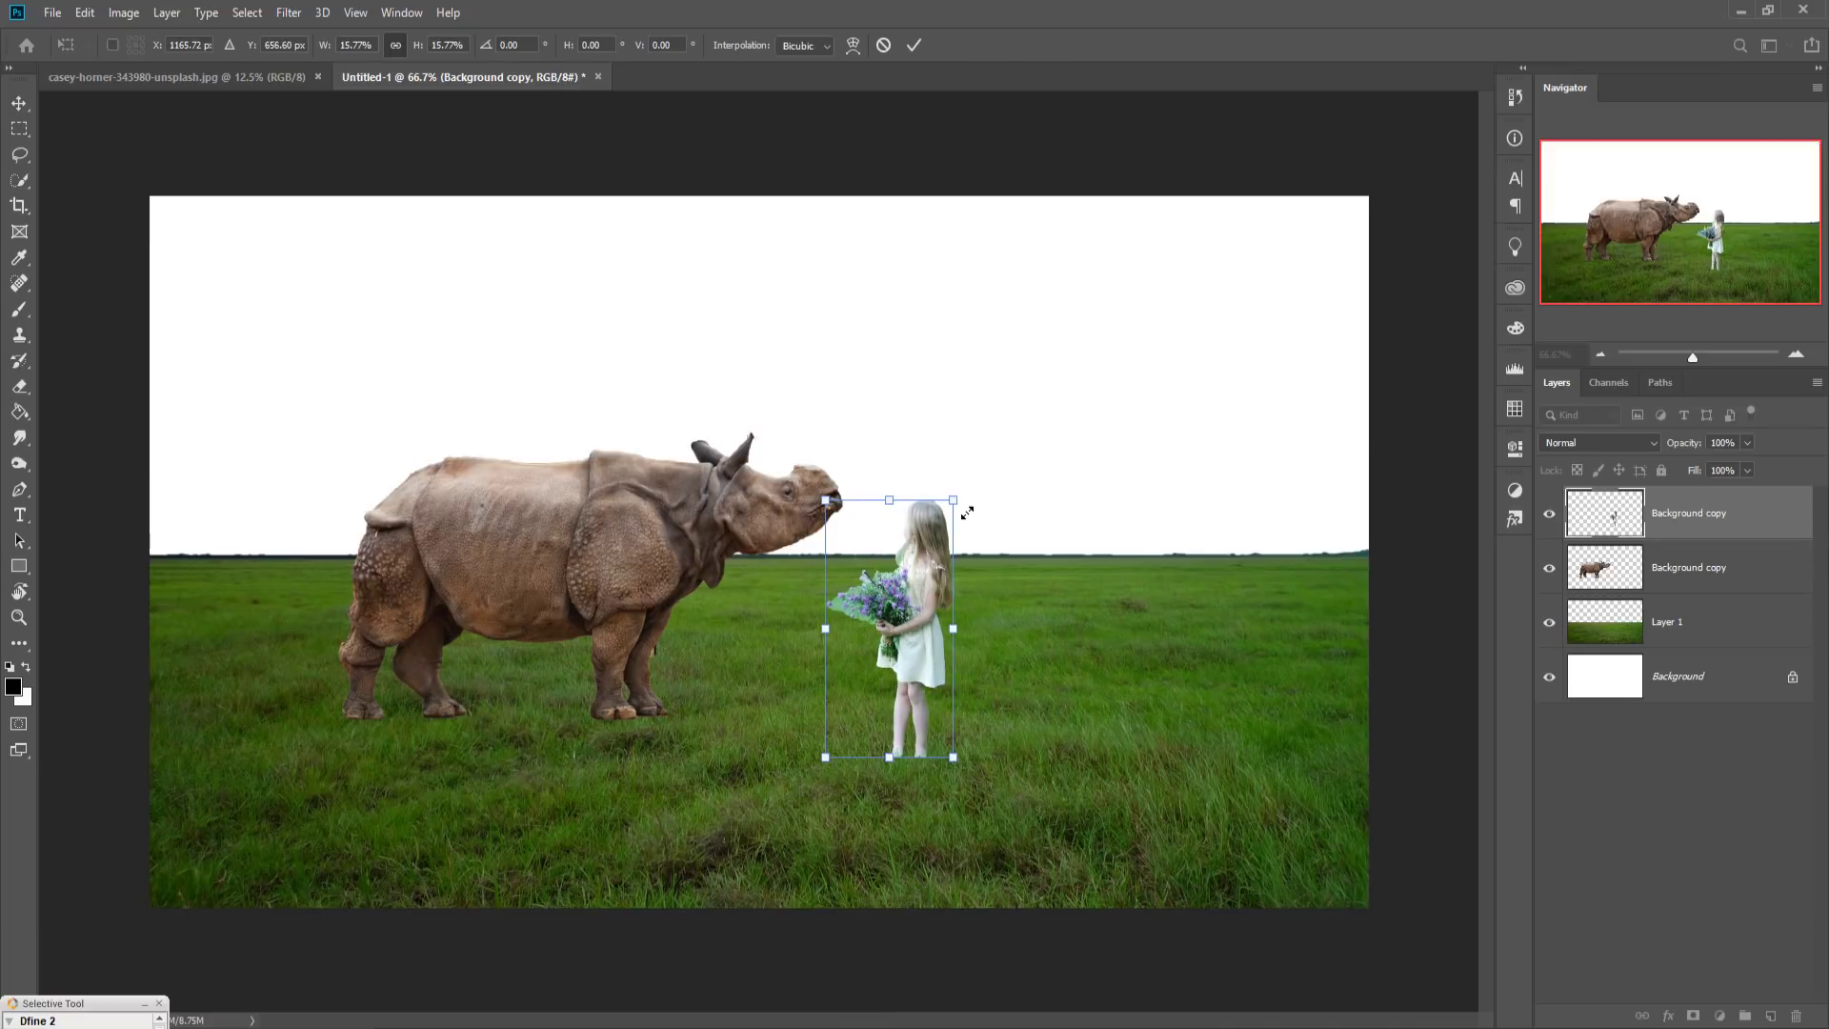
drag(967, 514, 943, 533)
drag(886, 756, 887, 752)
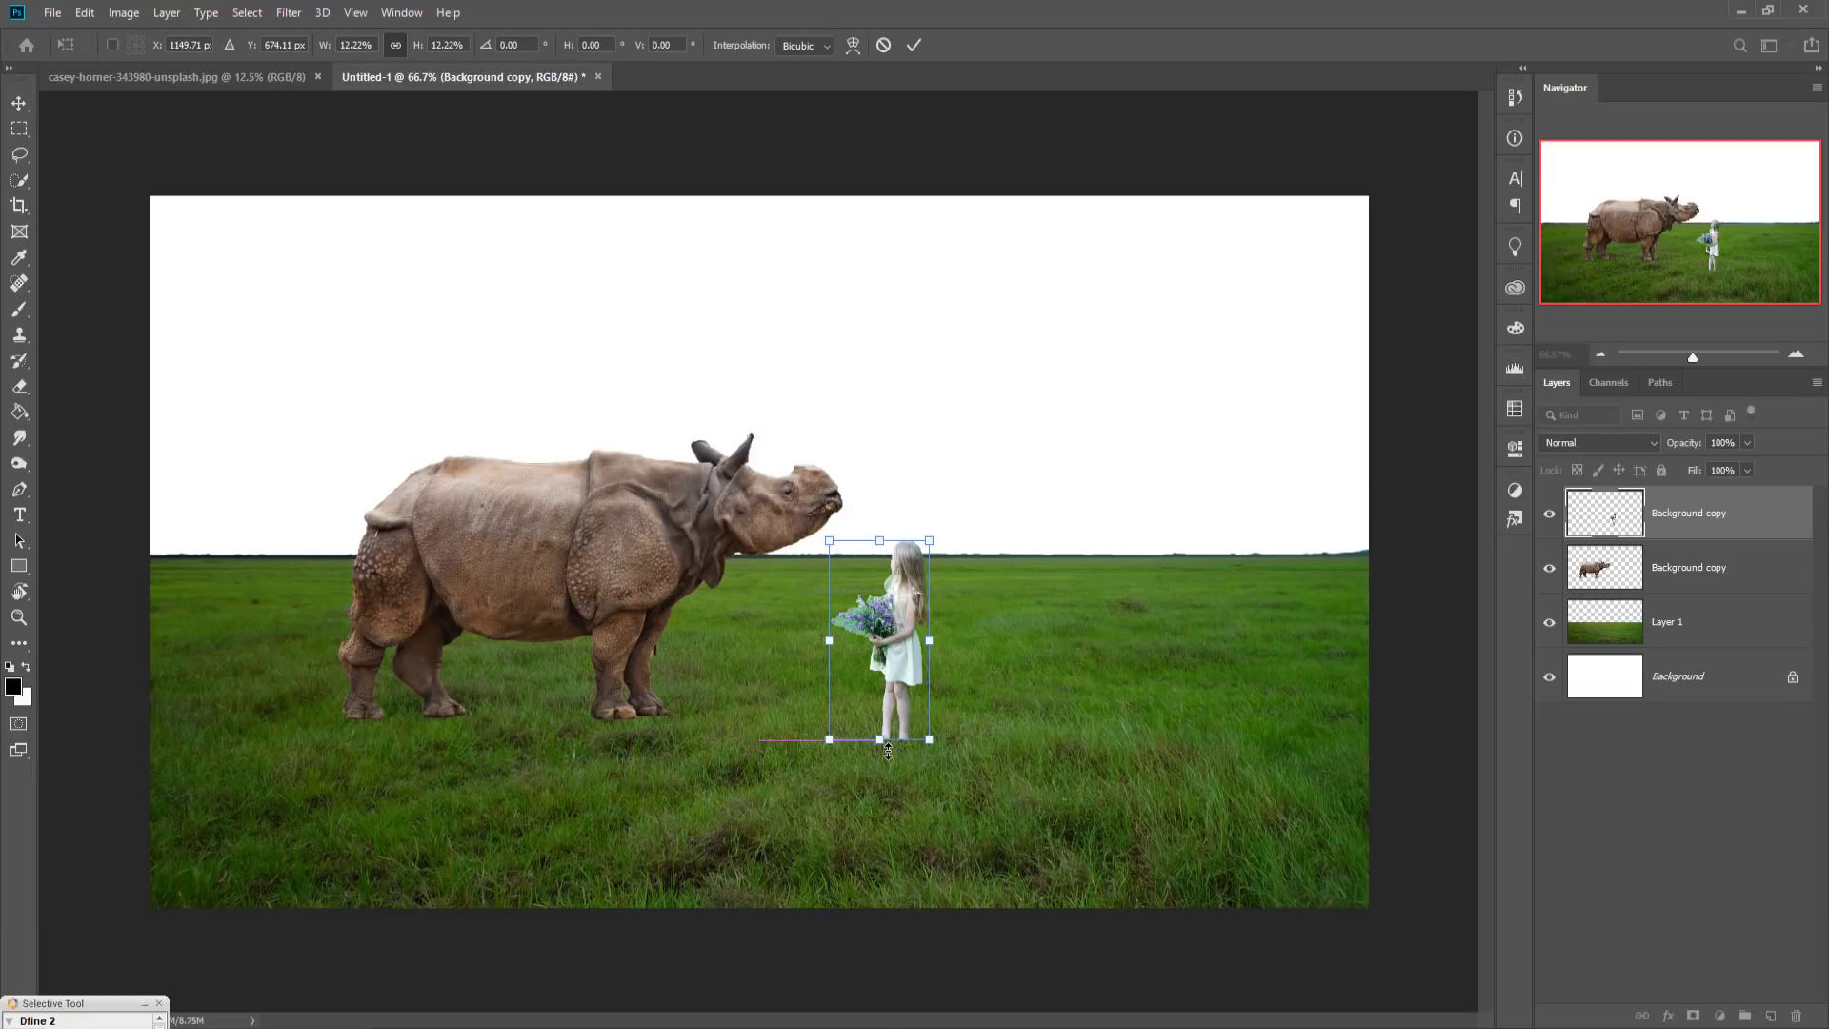
click(913, 49)
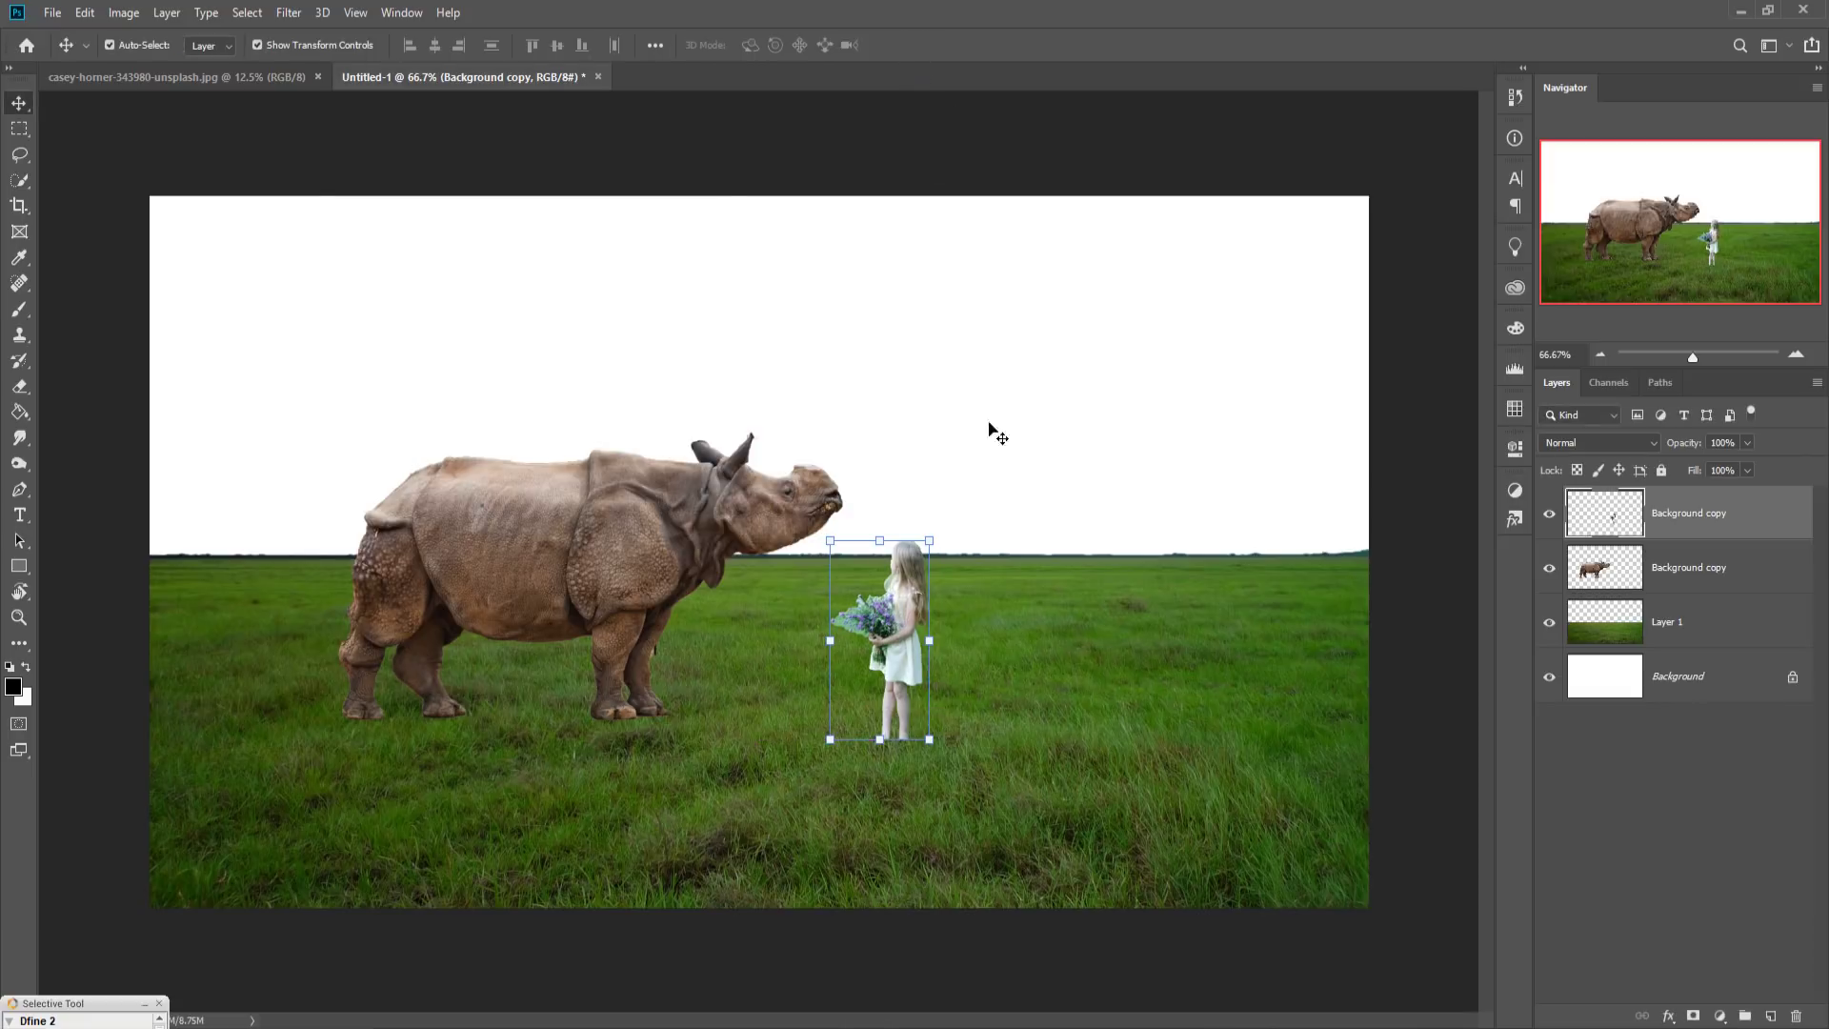
drag(920, 615, 876, 626)
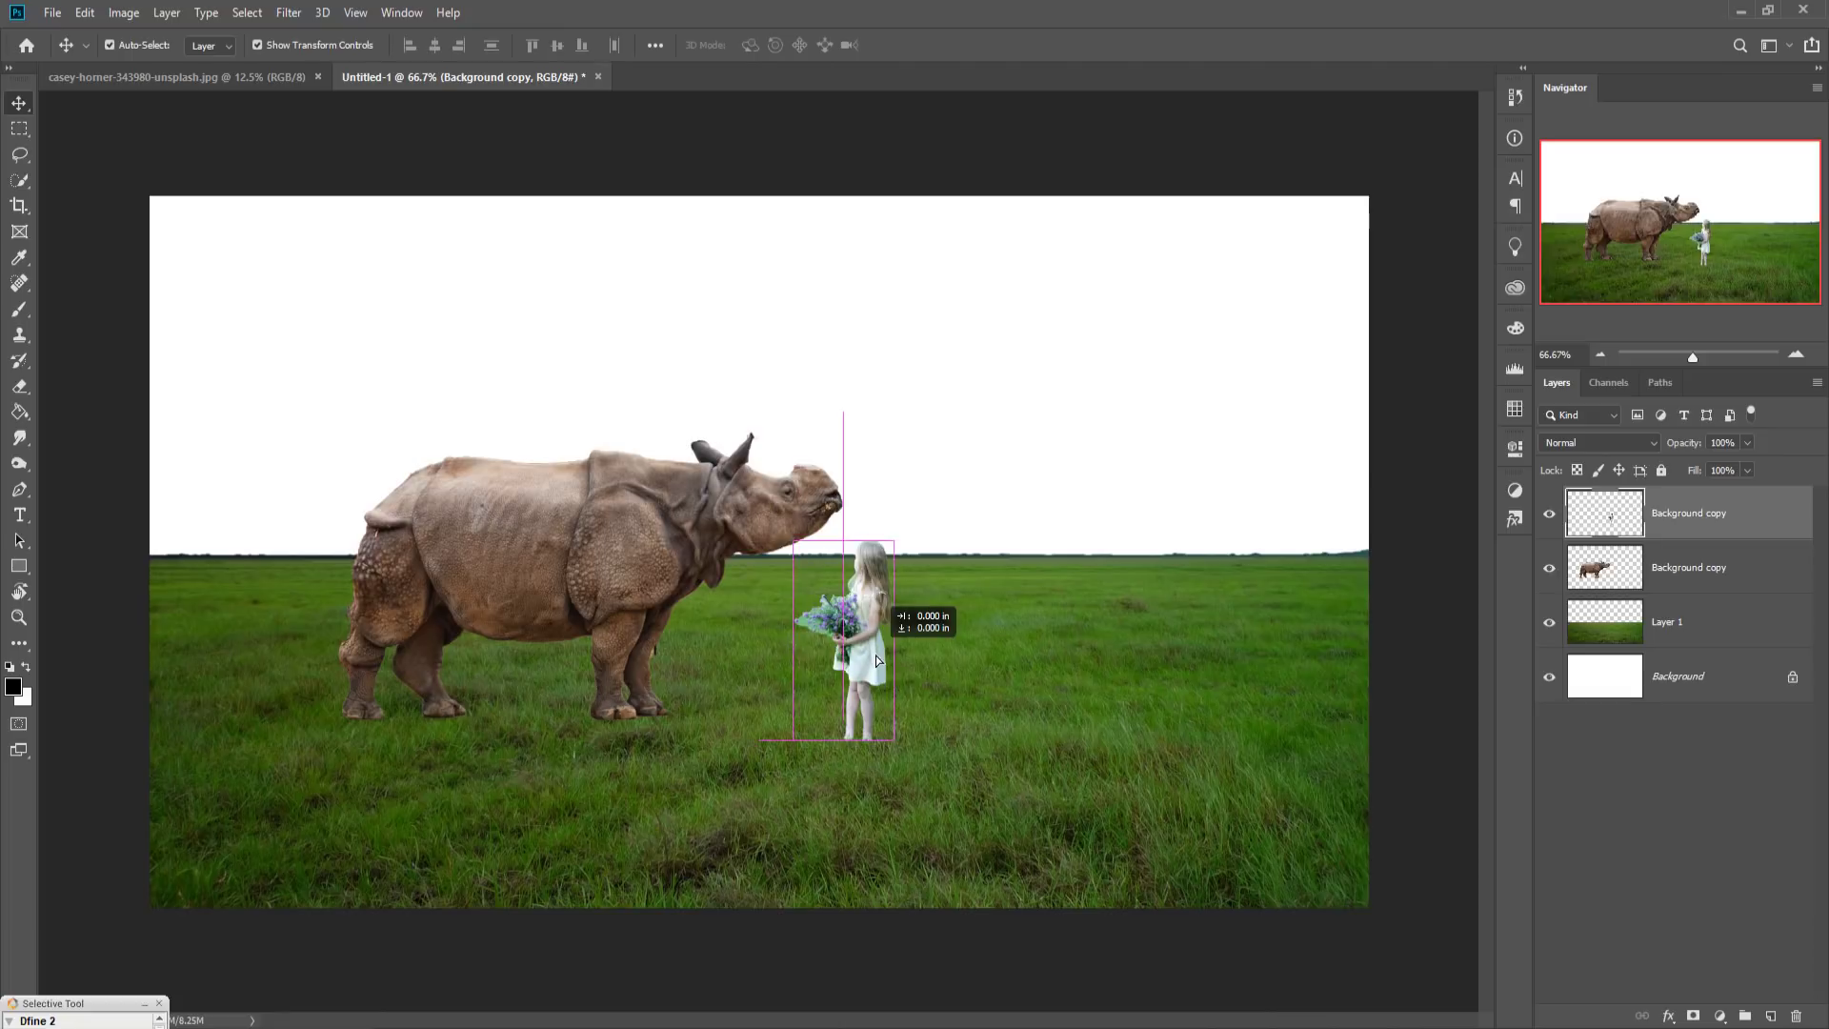
mouse_move(877, 626)
mouse_down()
mouse_move(871, 664)
mouse_move(962, 678)
mouse_move(959, 663)
mouse_up()
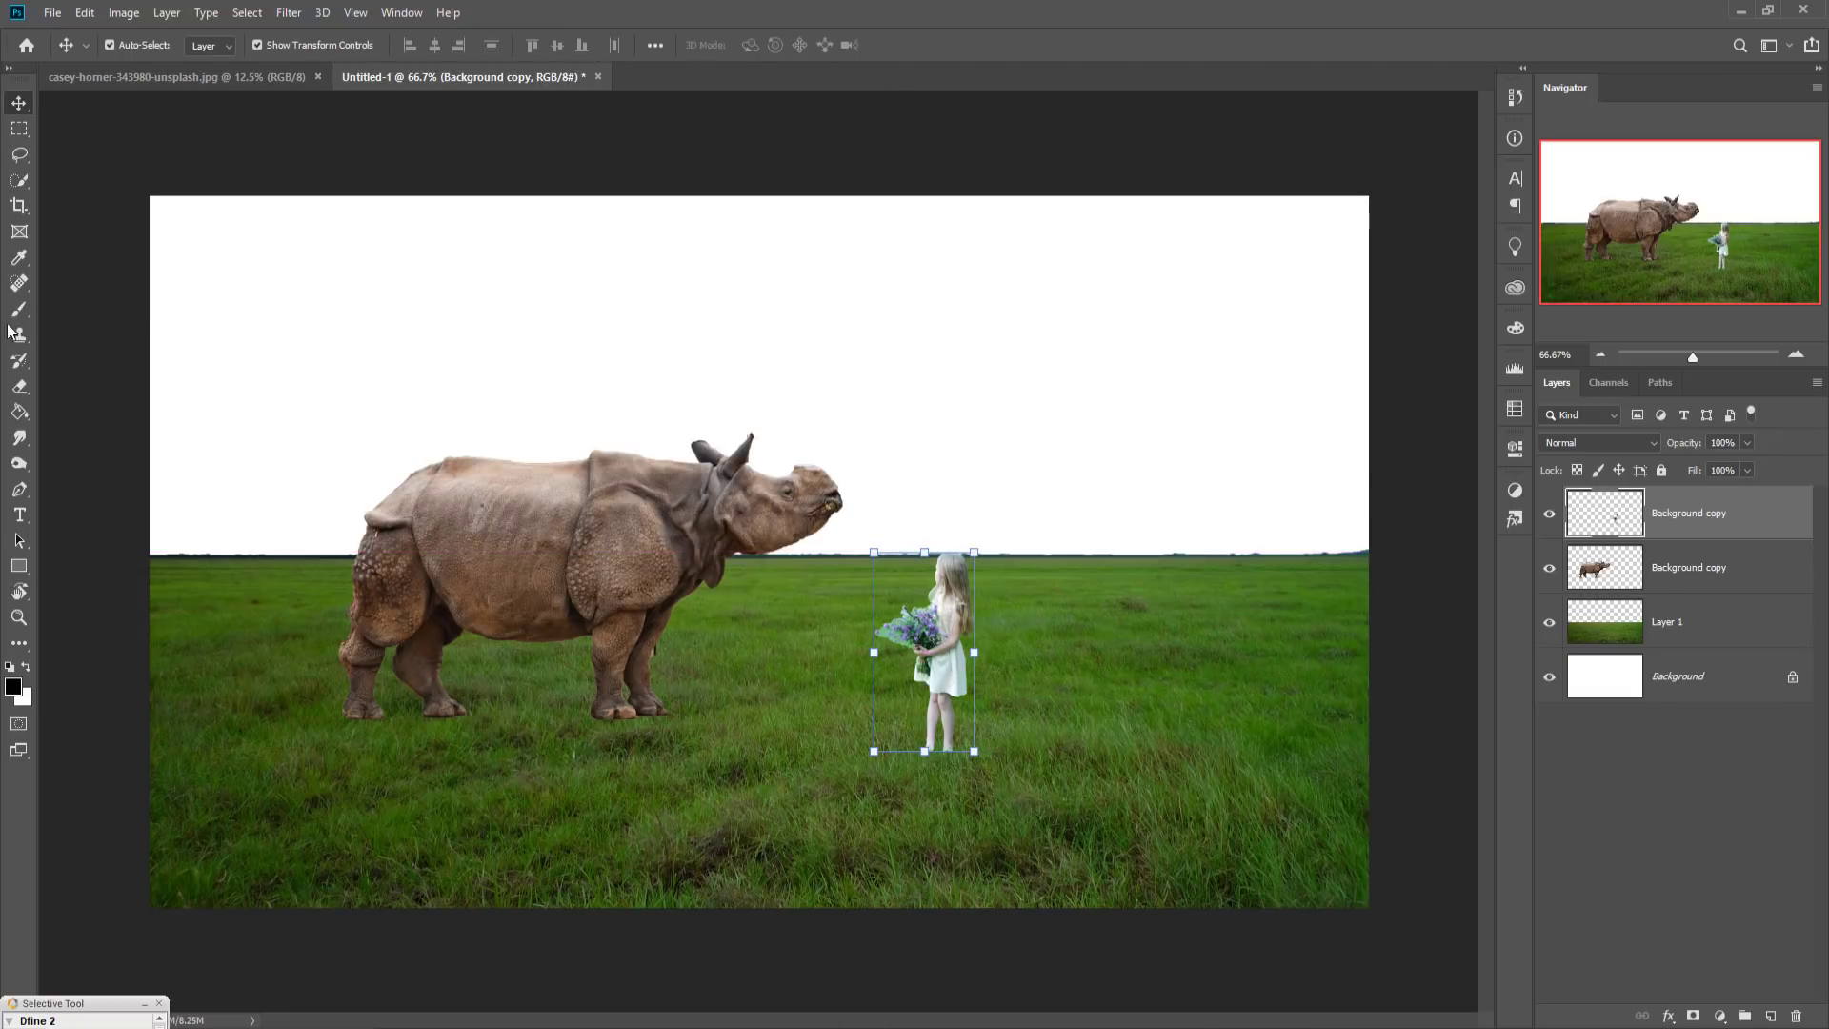
Step: Quick-select the girl and zoom in close on her
click(19, 180)
mouse_move(957, 569)
mouse_down()
mouse_move(922, 629)
mouse_move(950, 656)
mouse_up()
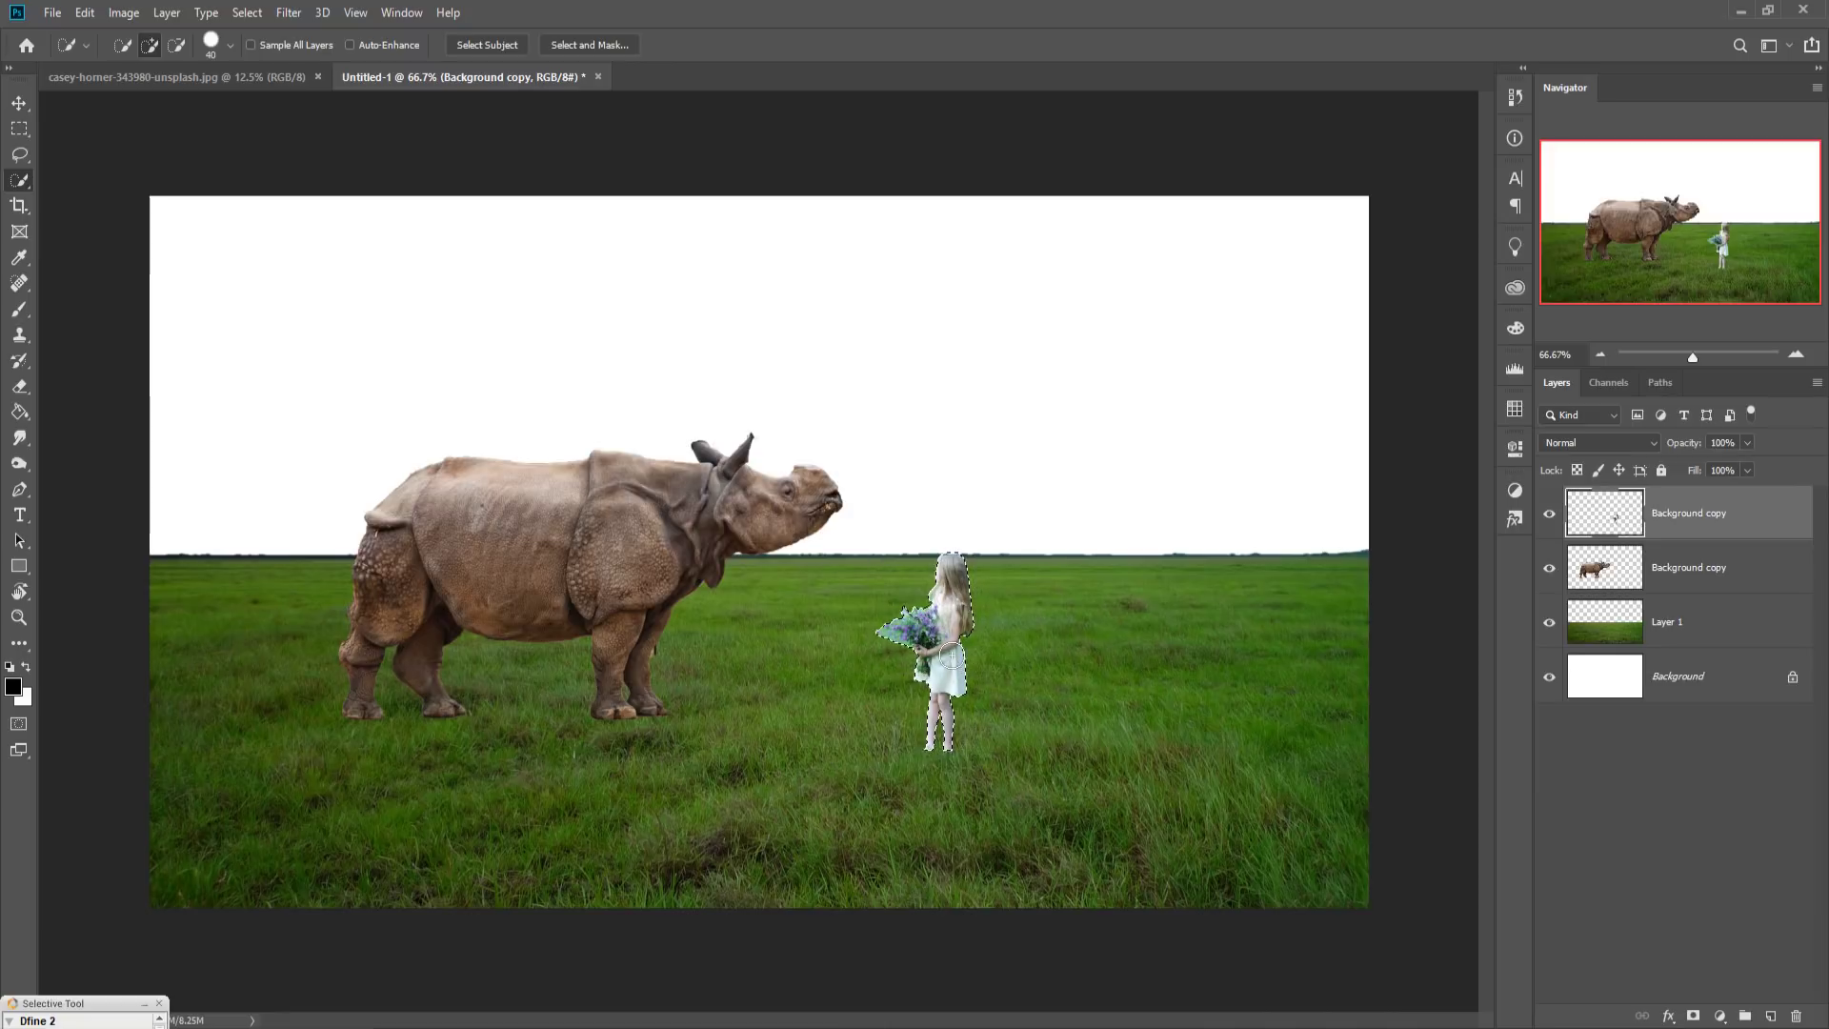
key(ctrl+plus)
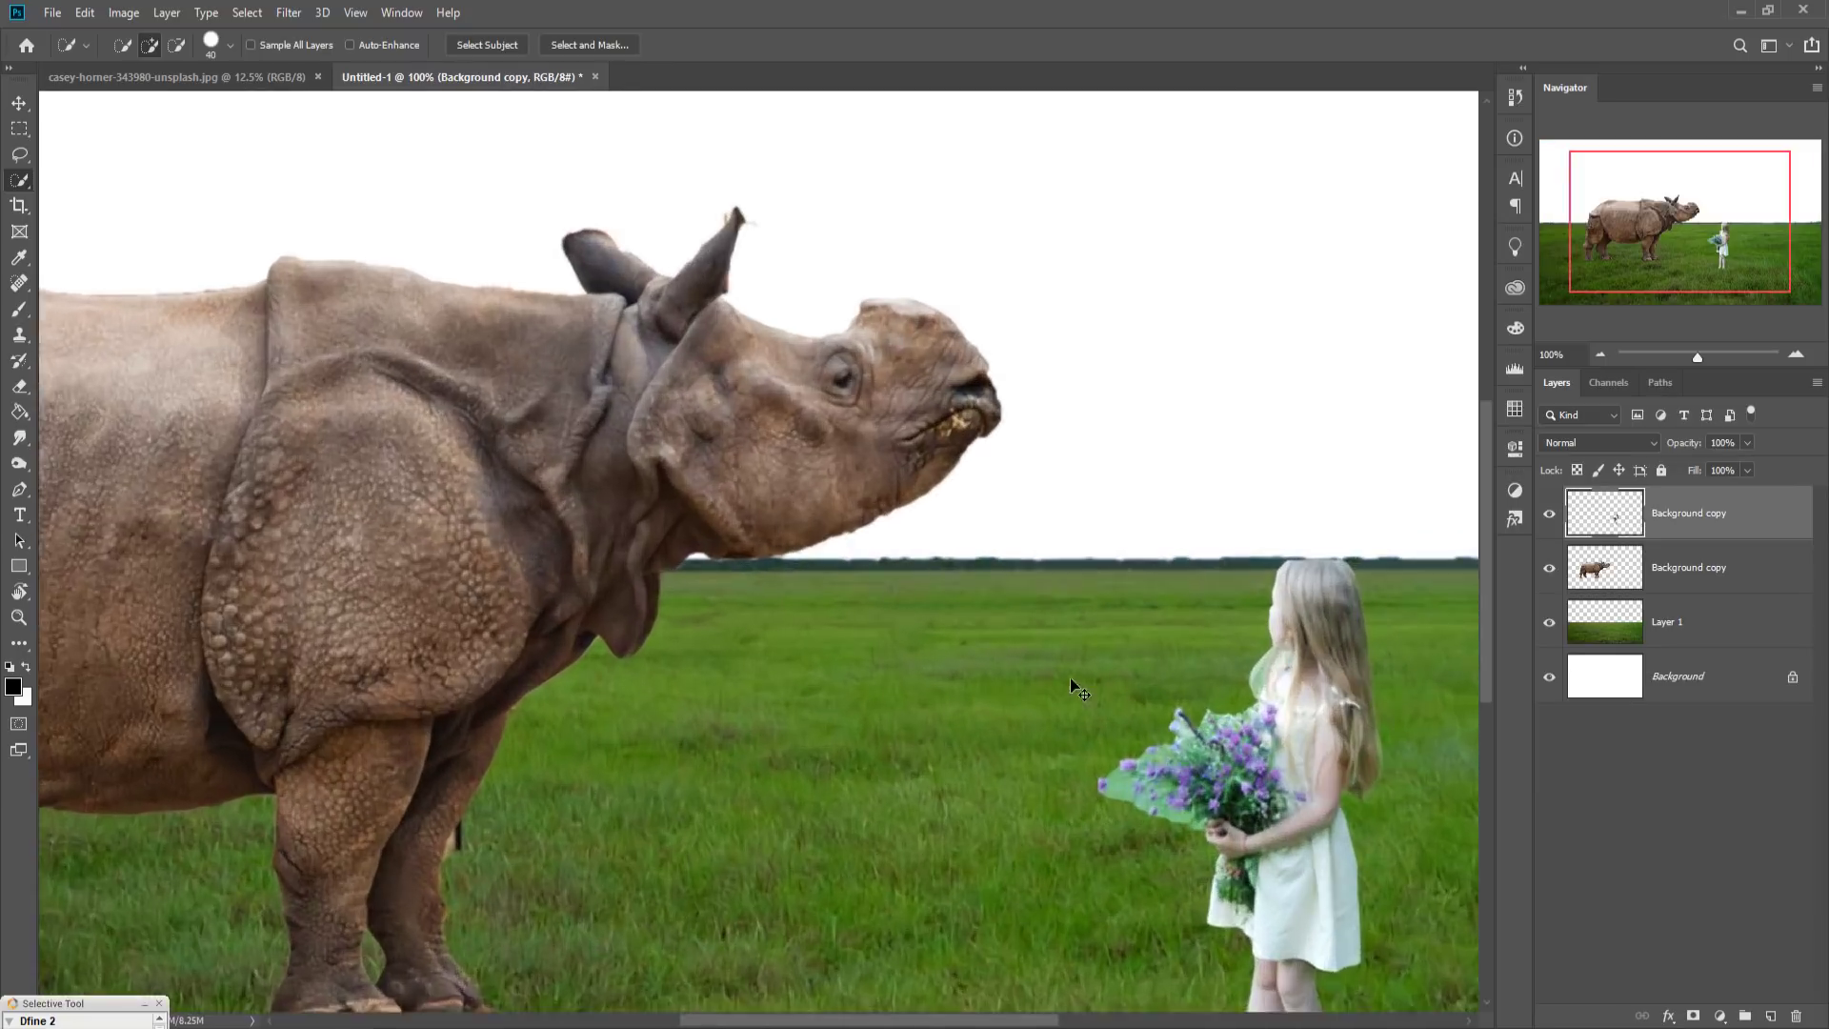
key(ctrl+plus)
key(ctrl+plus)
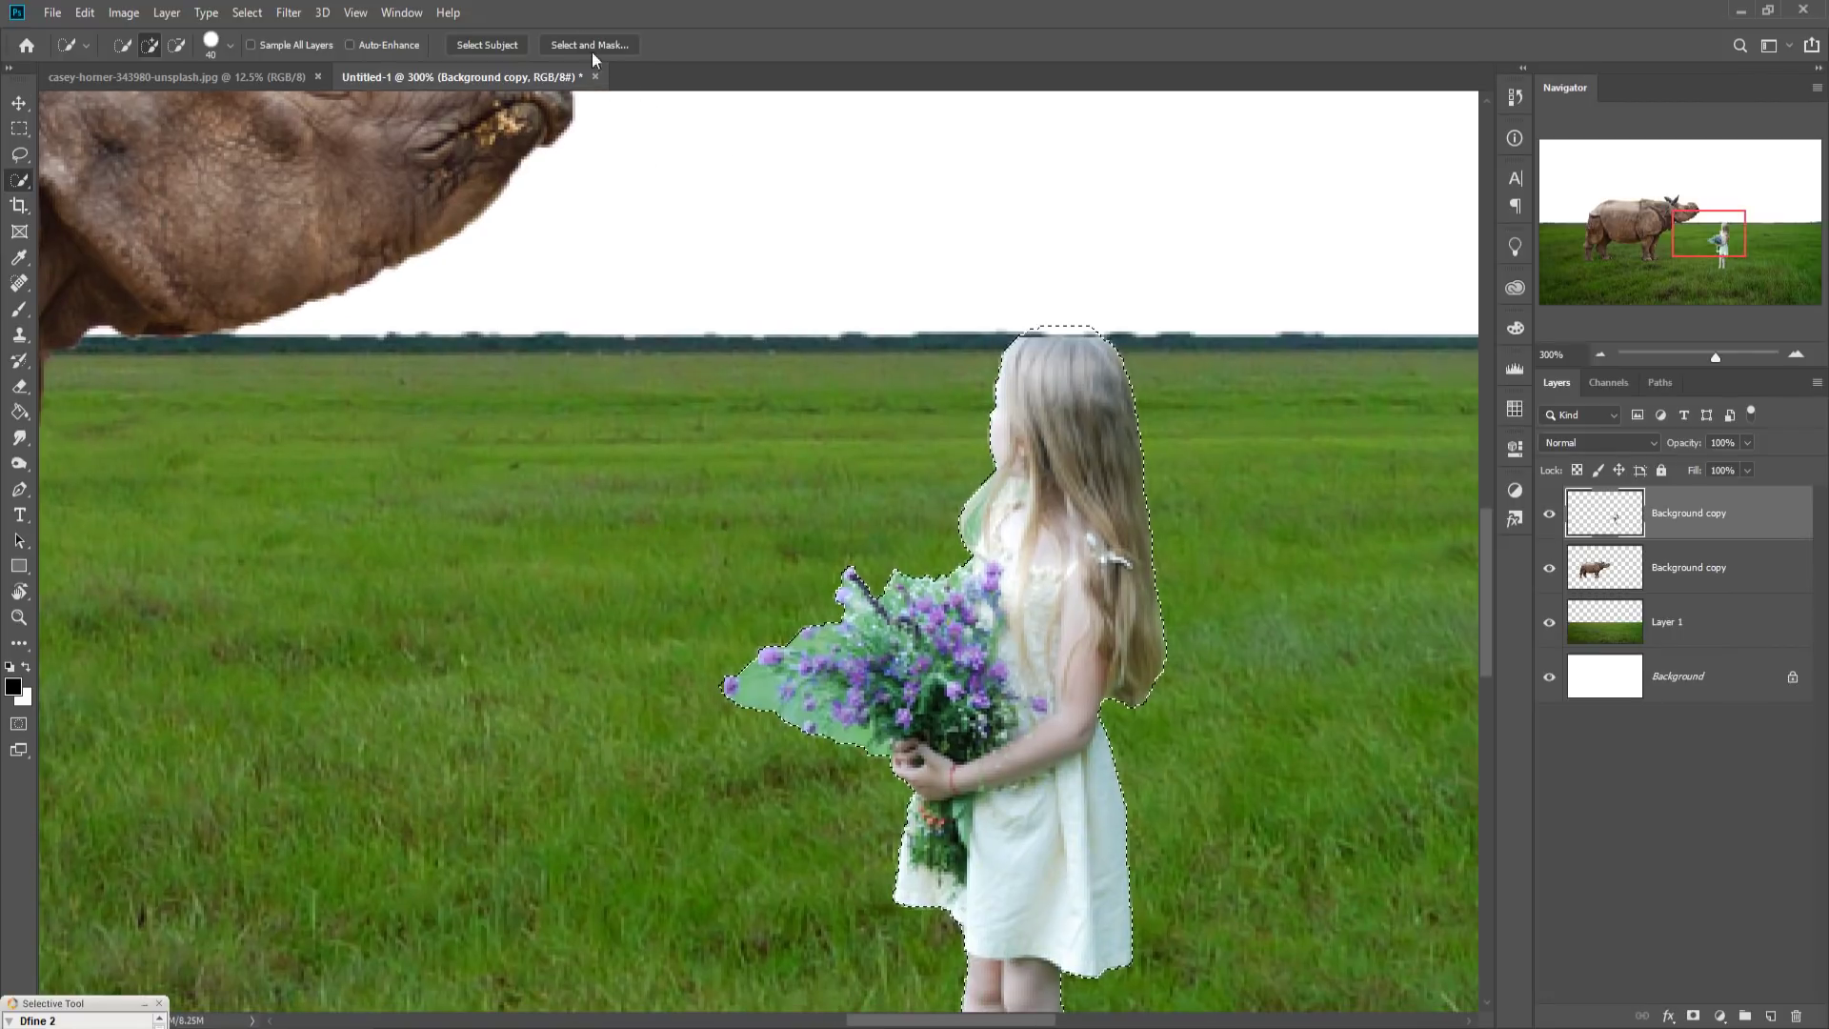
Step: In Select and Mask, refine the bouquet edge and decontaminate colours, outputting to a new layer
click(590, 45)
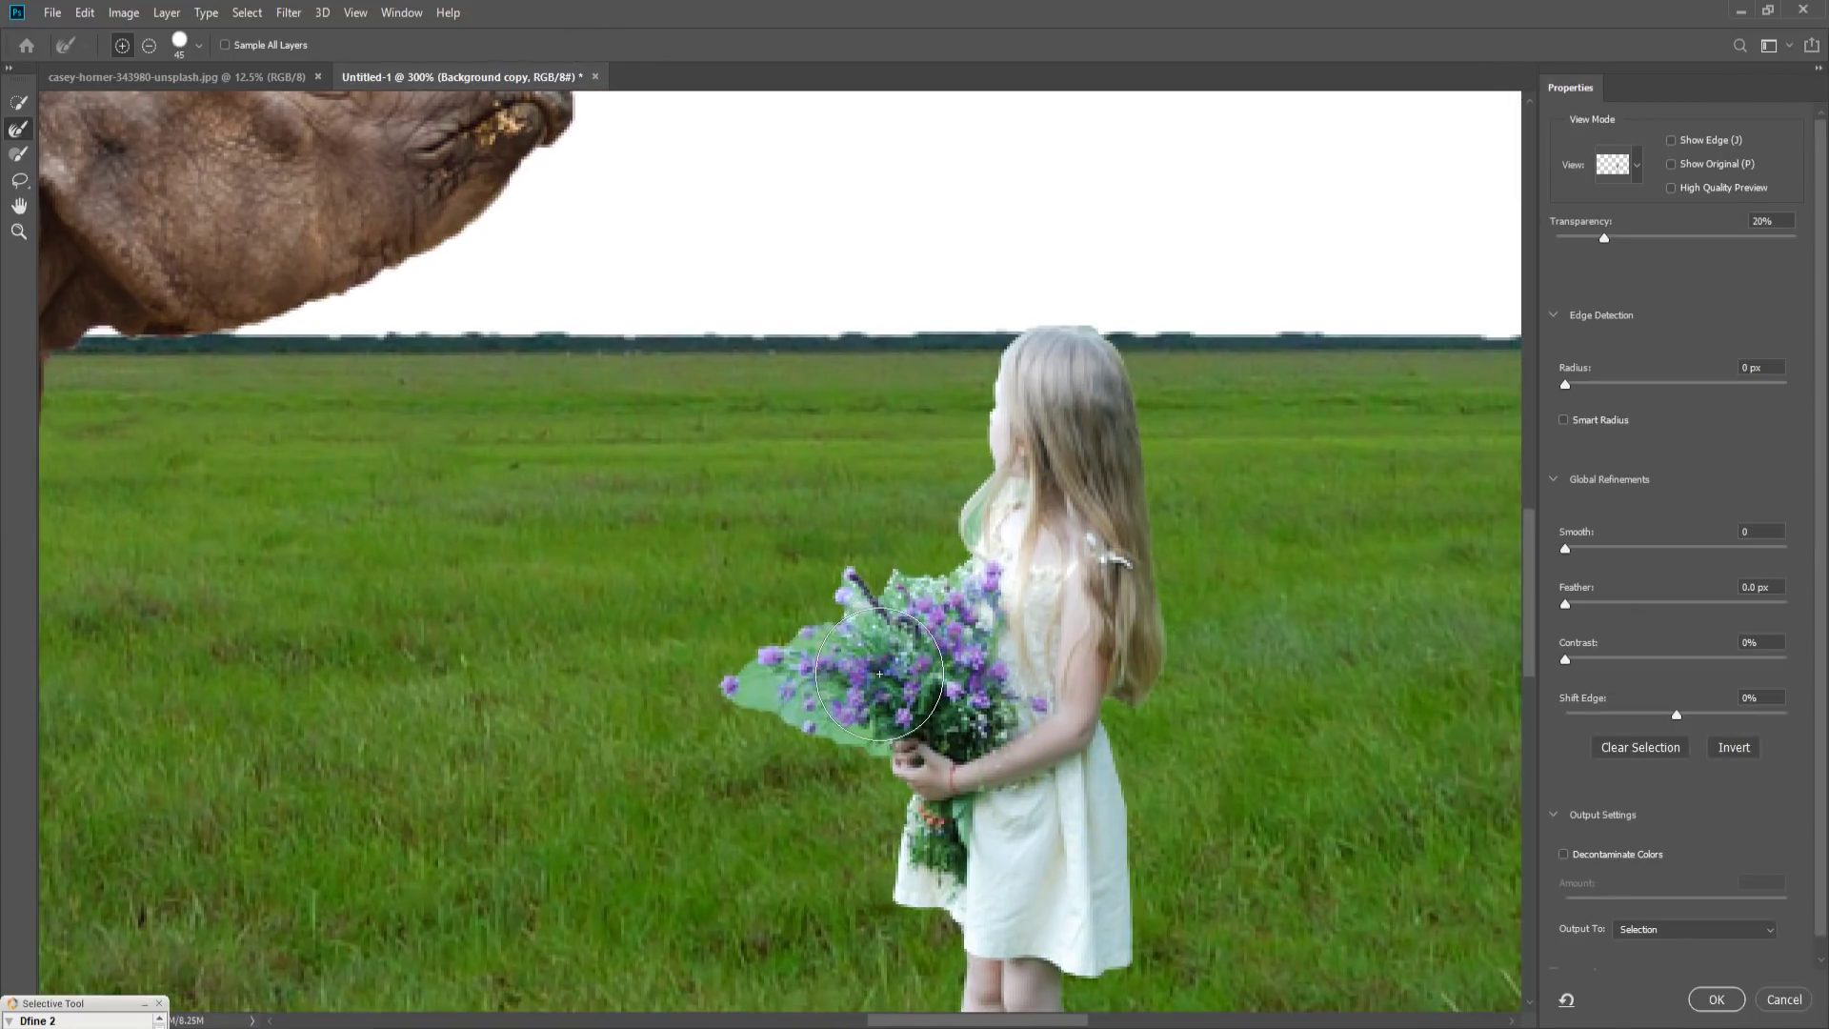
key(bracketleft)
key(bracketleft)
key(bracketleft)
drag(827, 632, 766, 700)
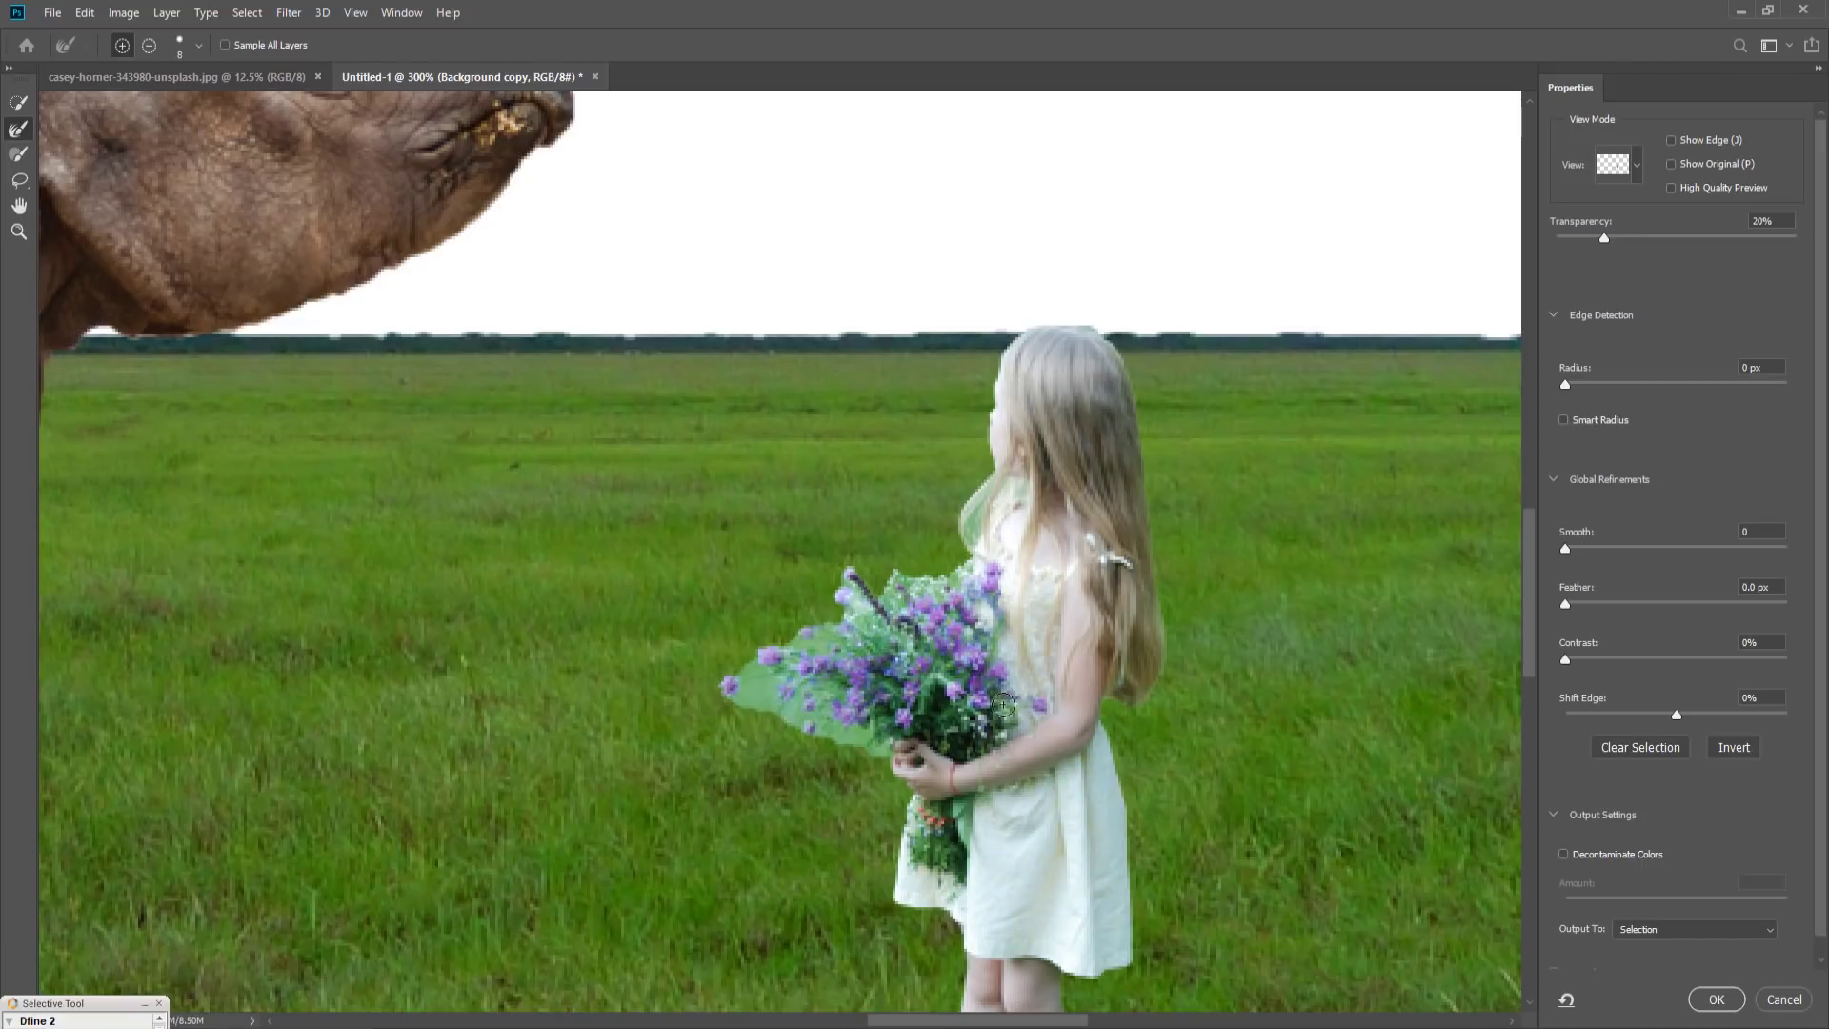
click(1563, 852)
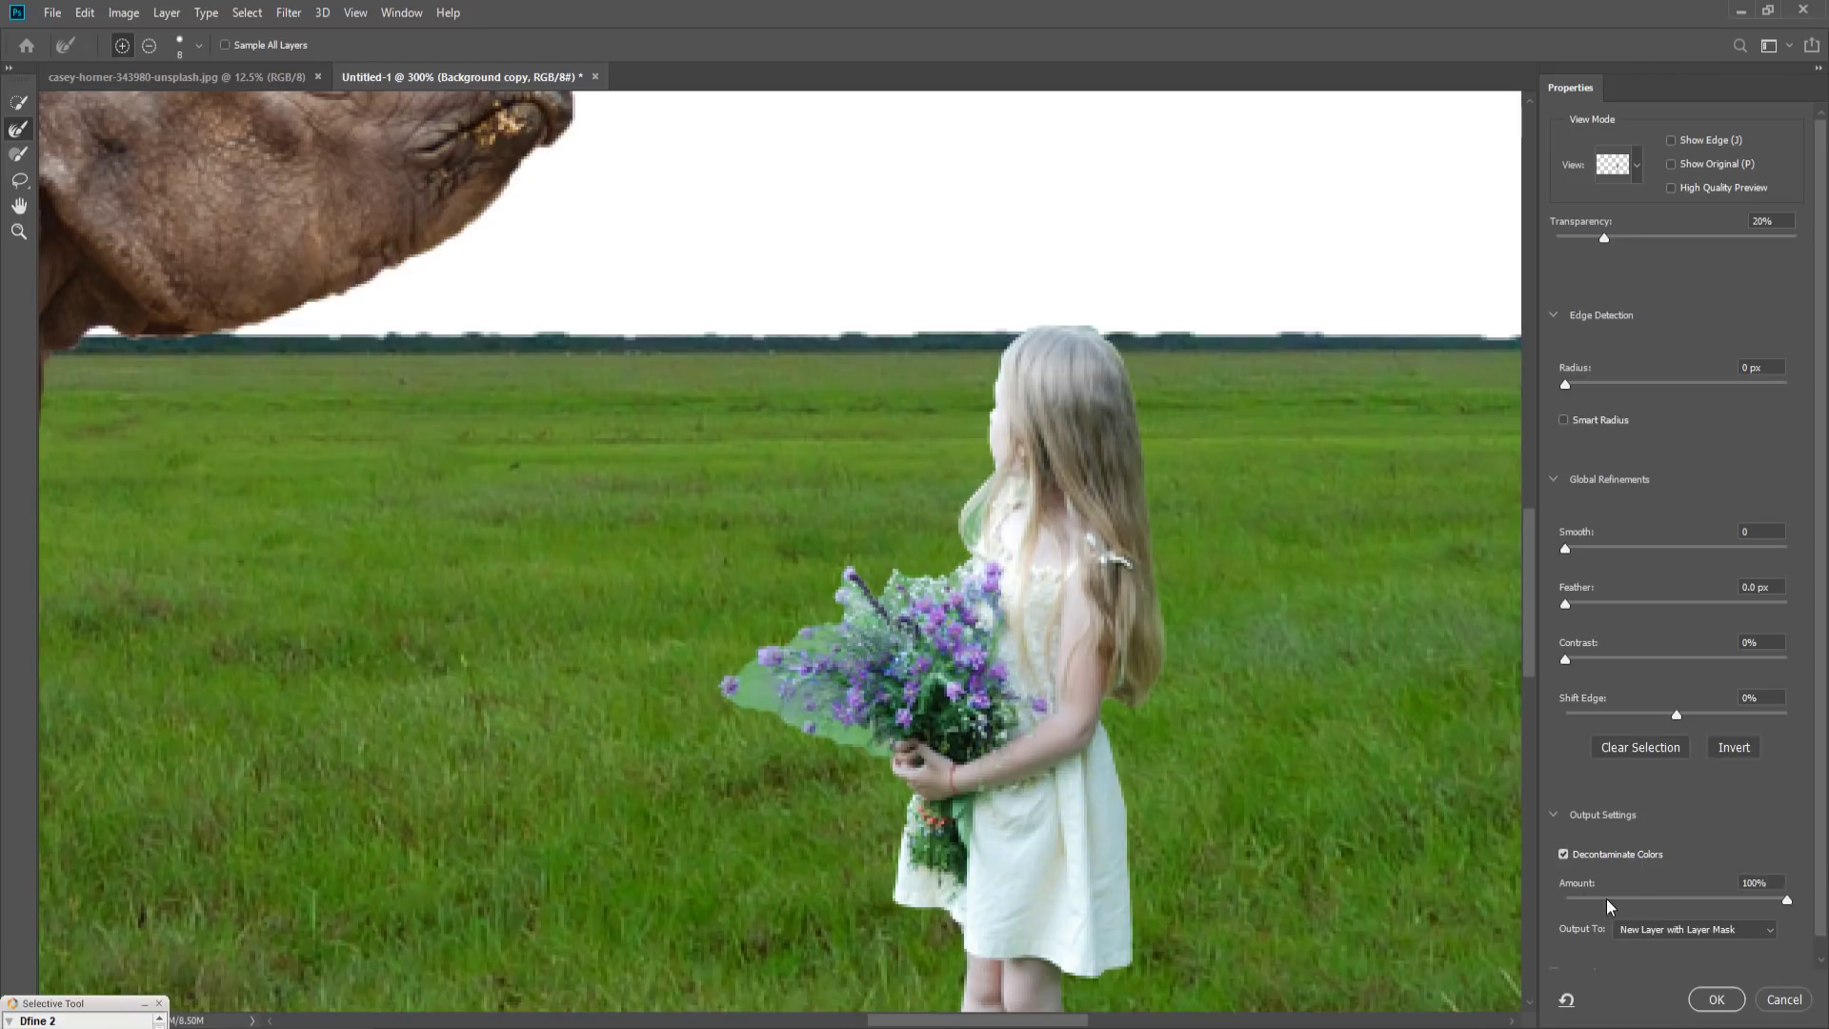
click(1666, 930)
click(1657, 967)
click(1714, 999)
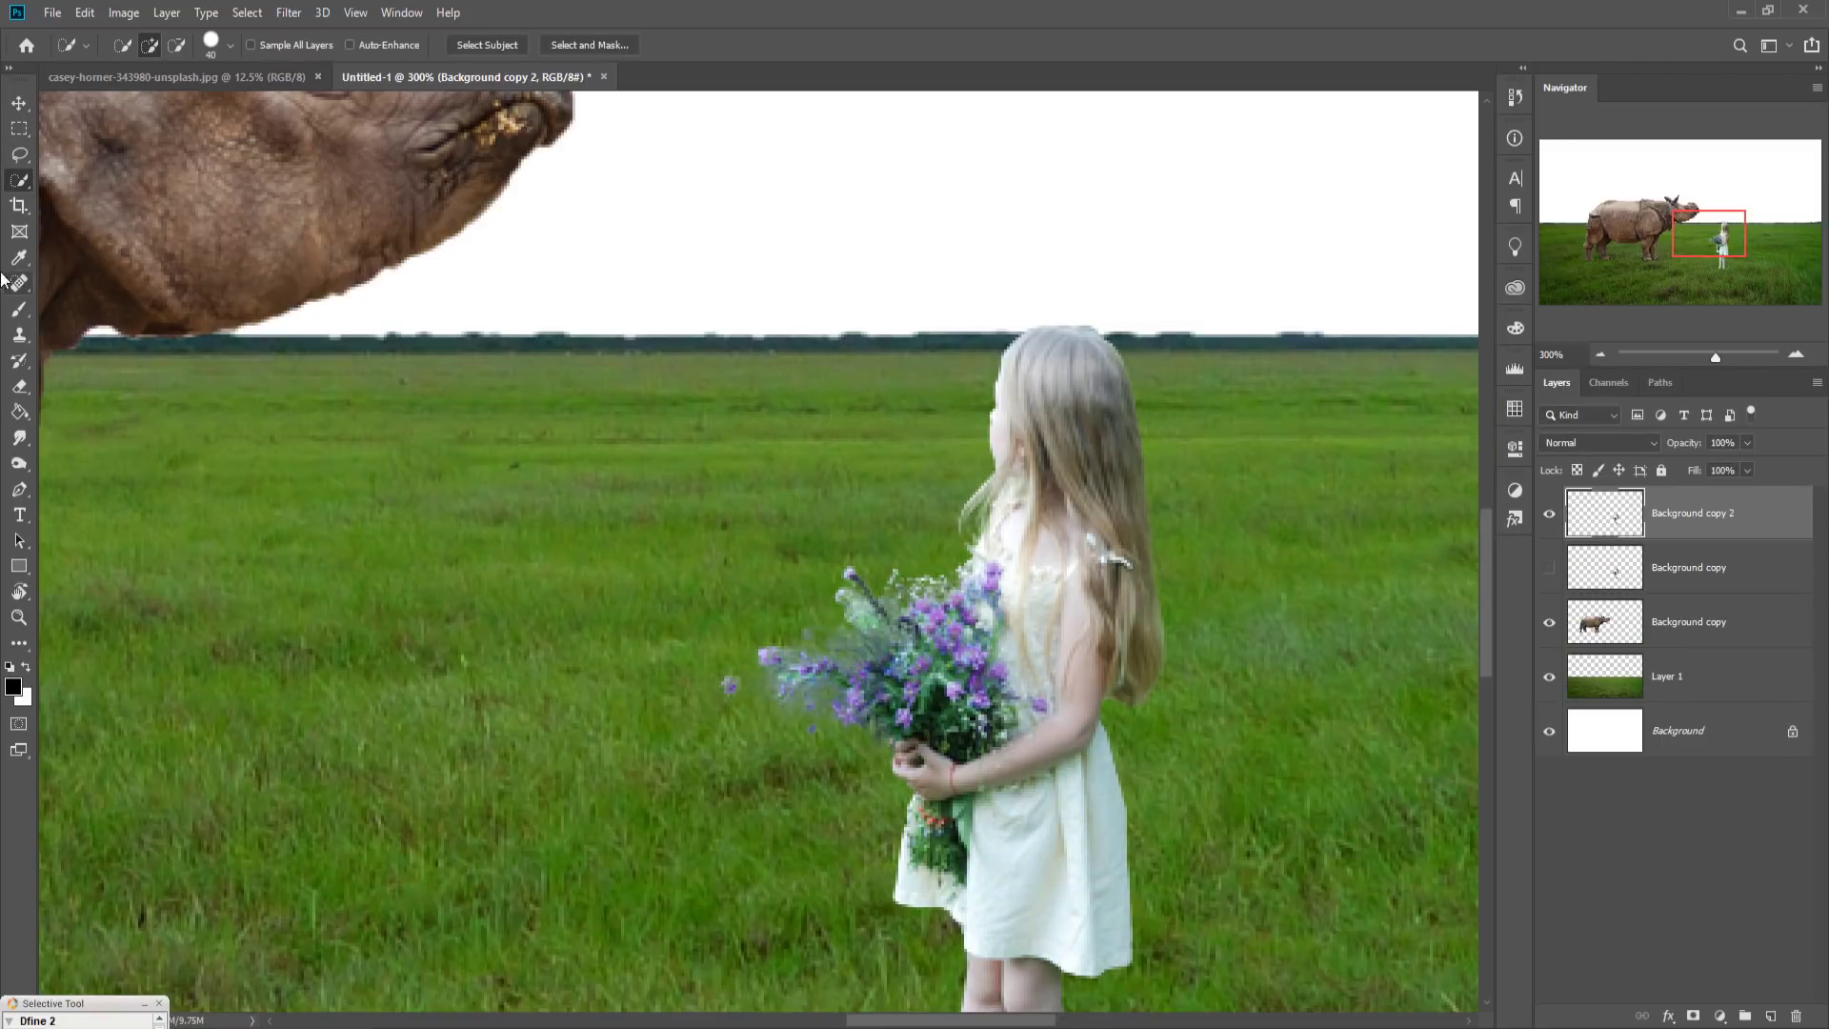
Step: Zoom back out and delete the old hidden girl cut-out layer
click(19, 101)
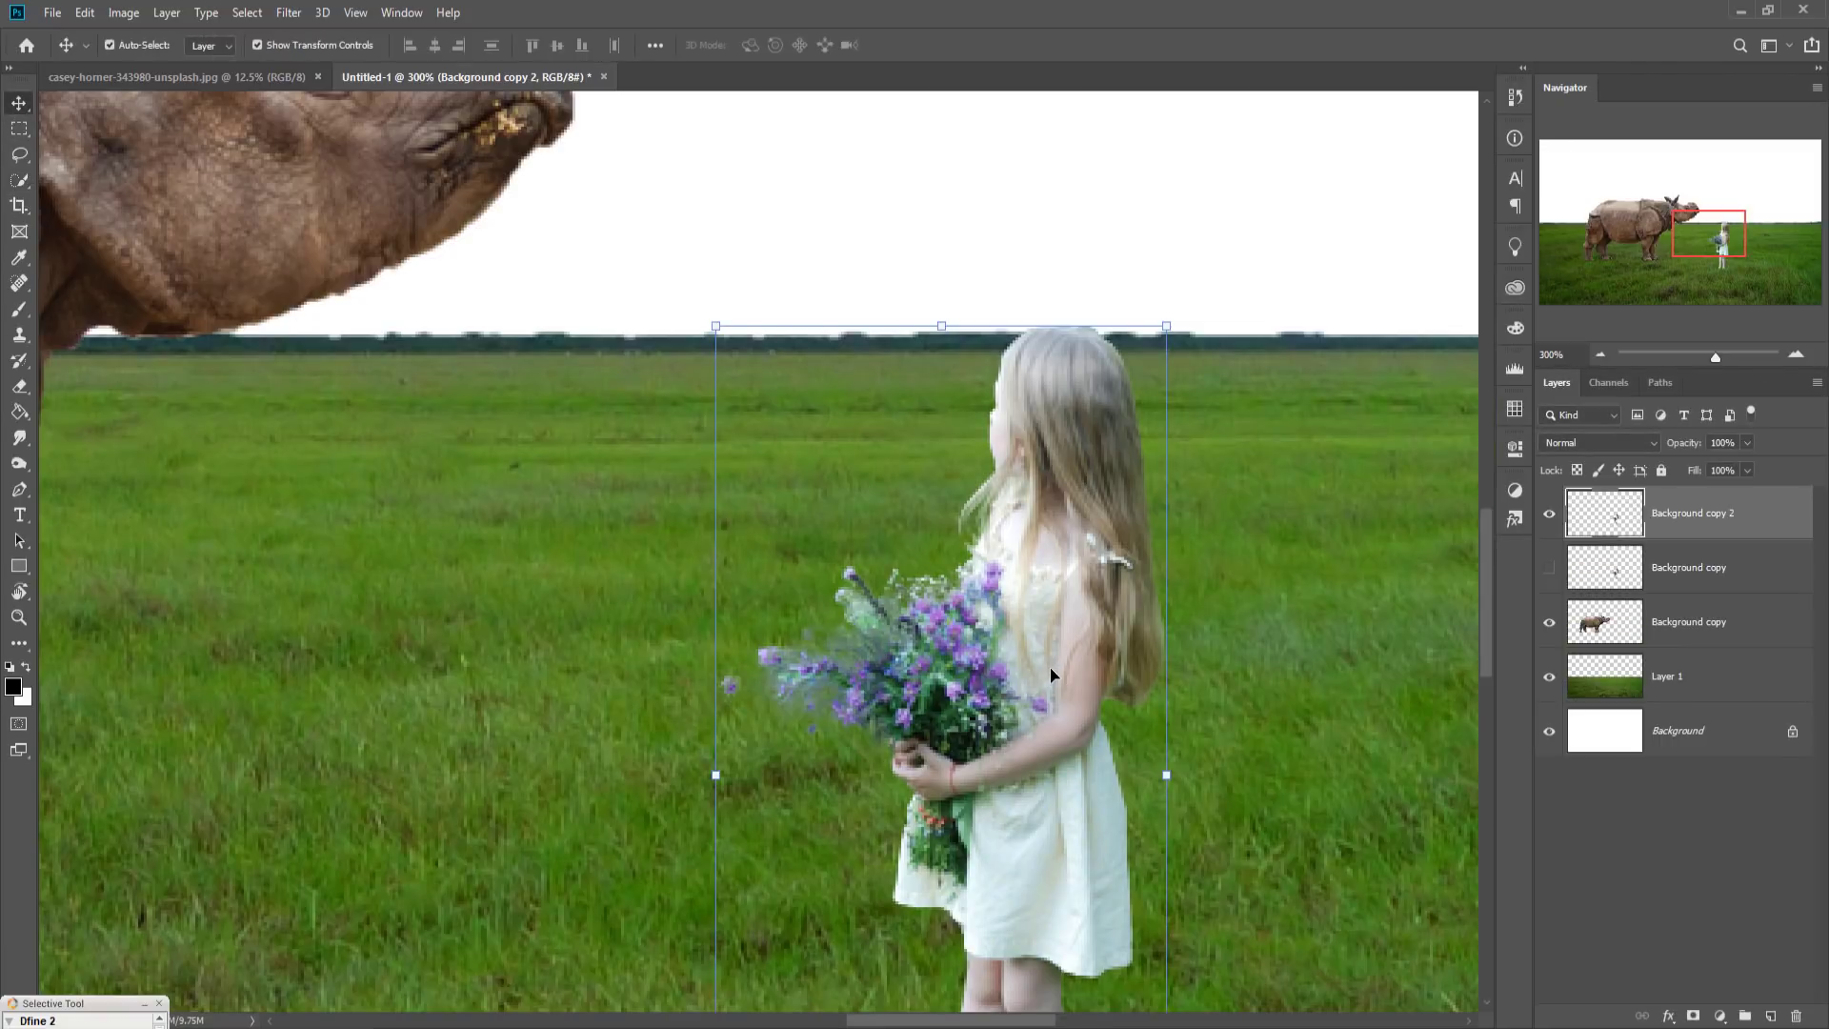
key(ctrl+minus)
key(ctrl+minus)
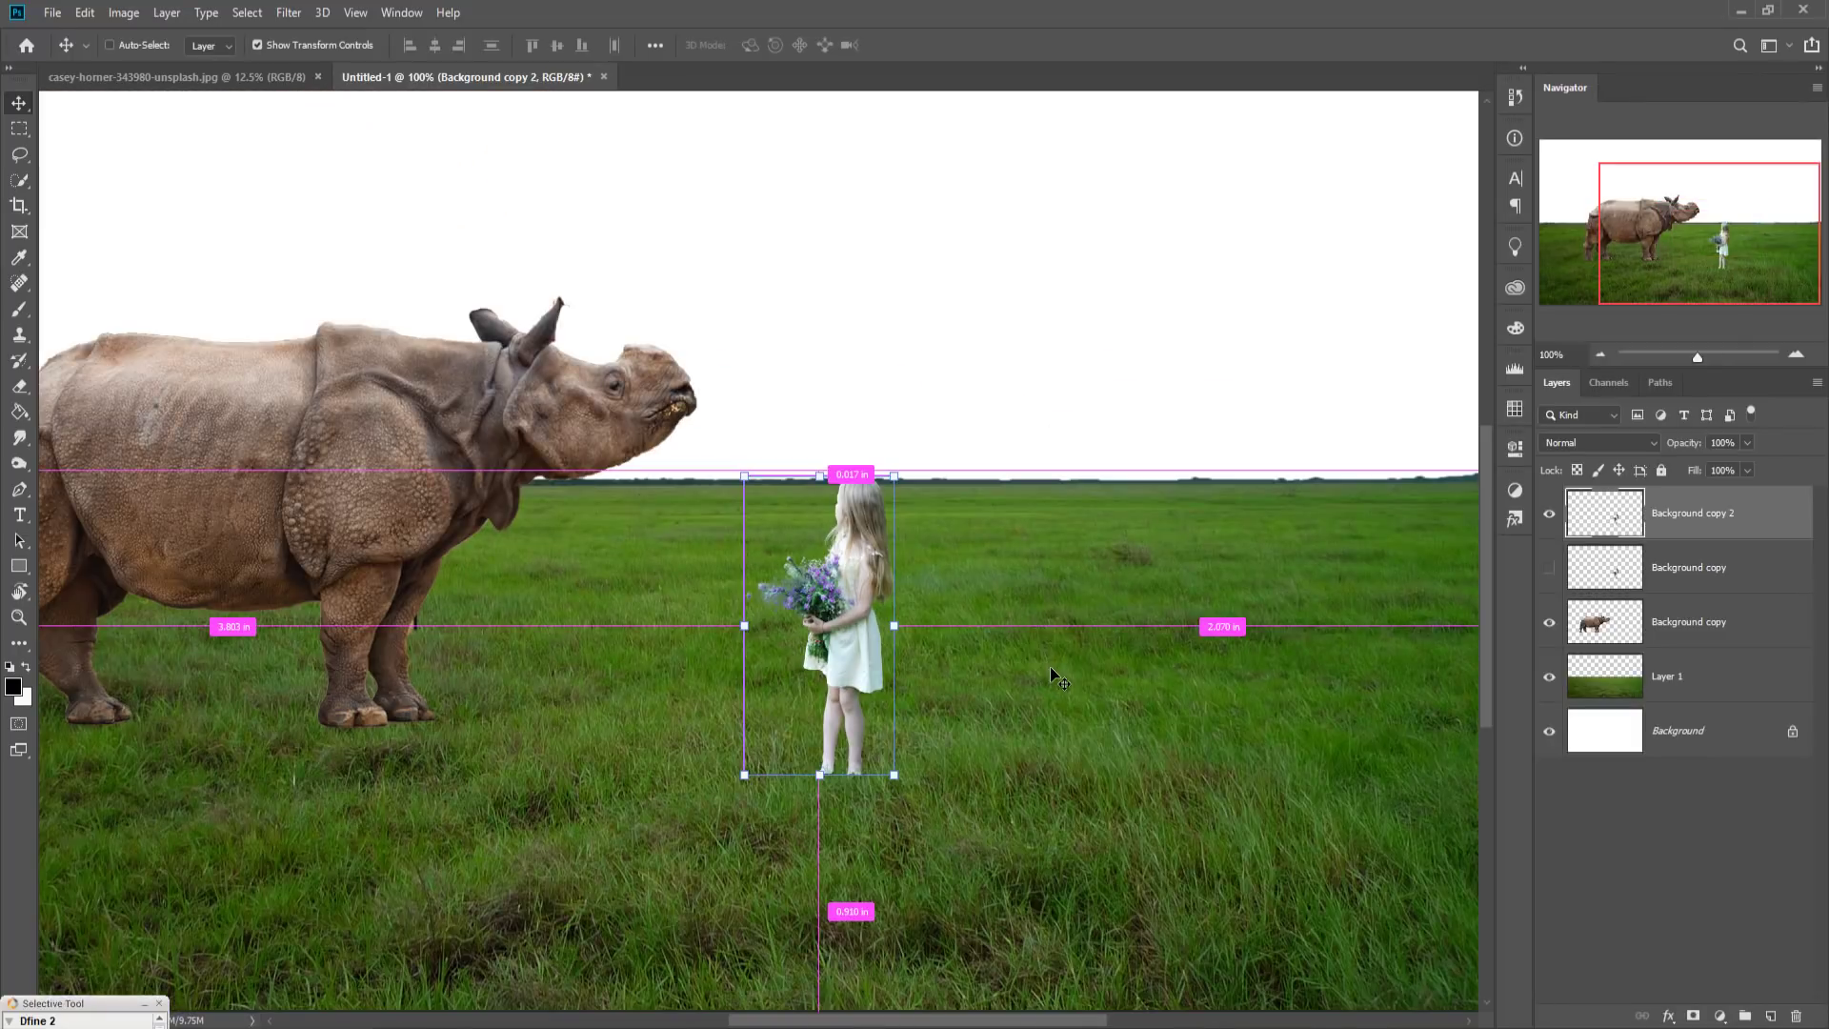
key(ctrl+minus)
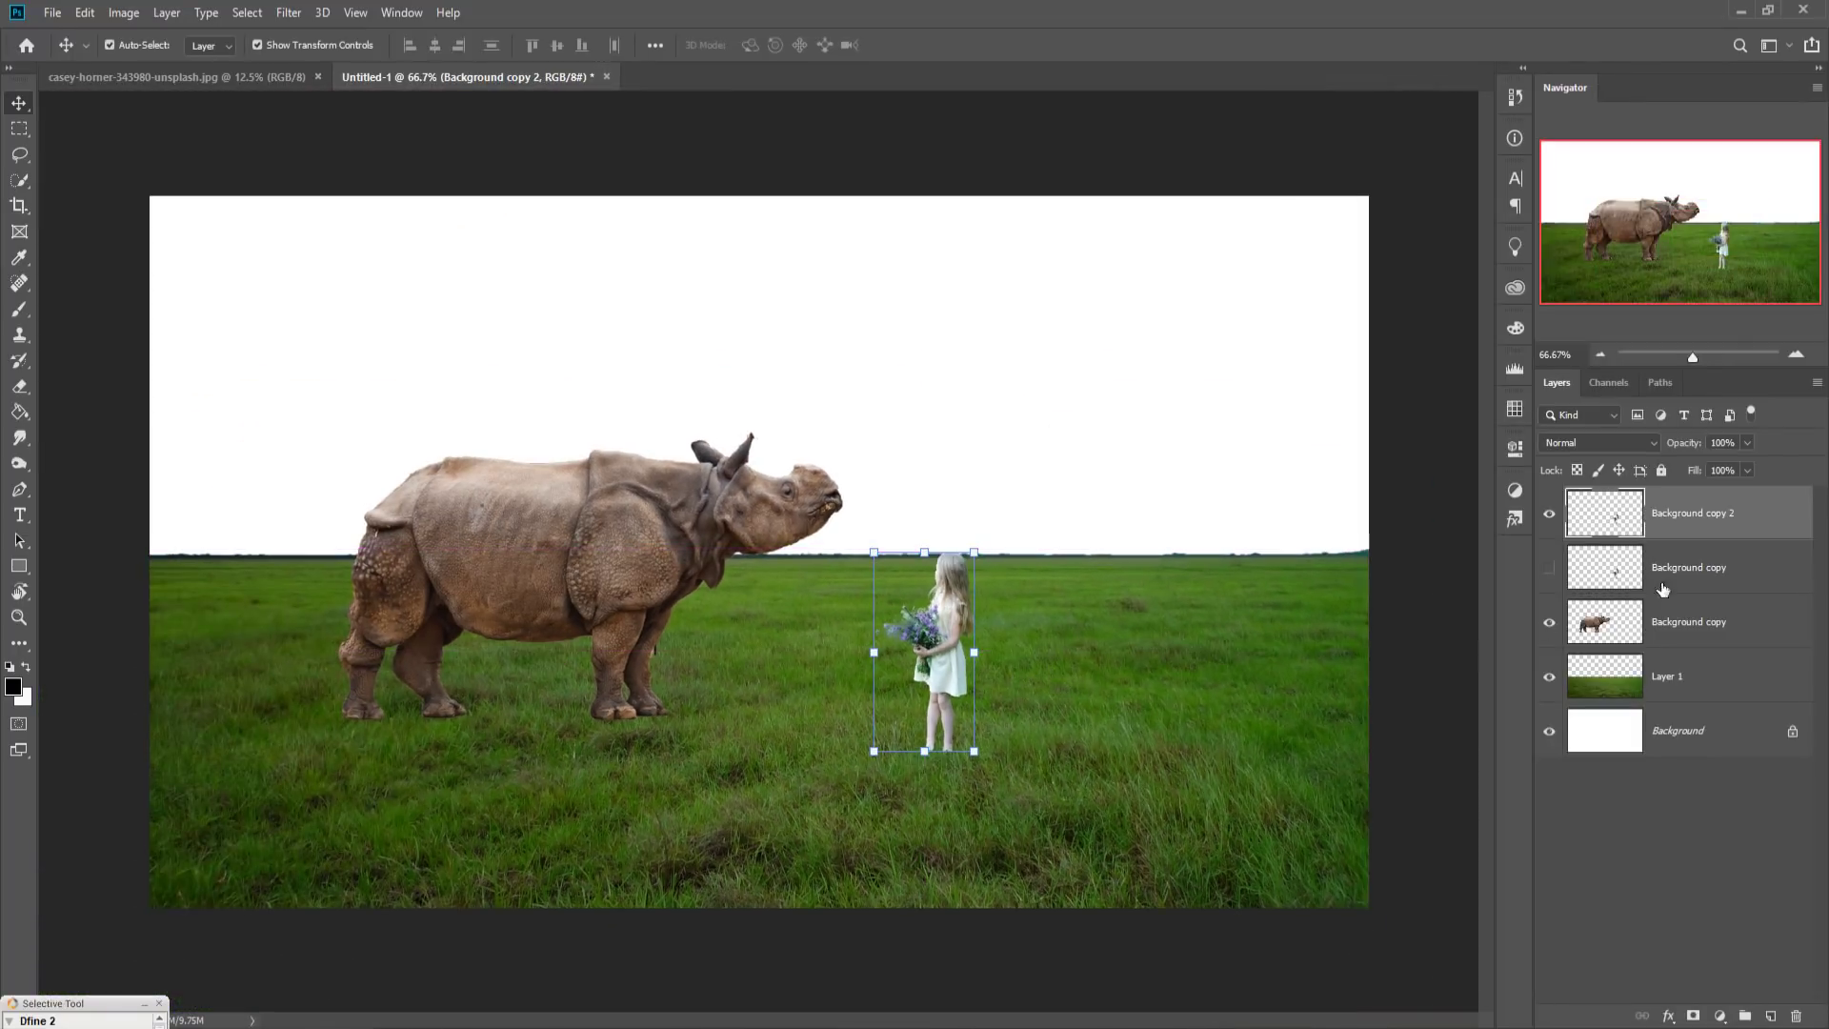
click(1704, 572)
key(Delete)
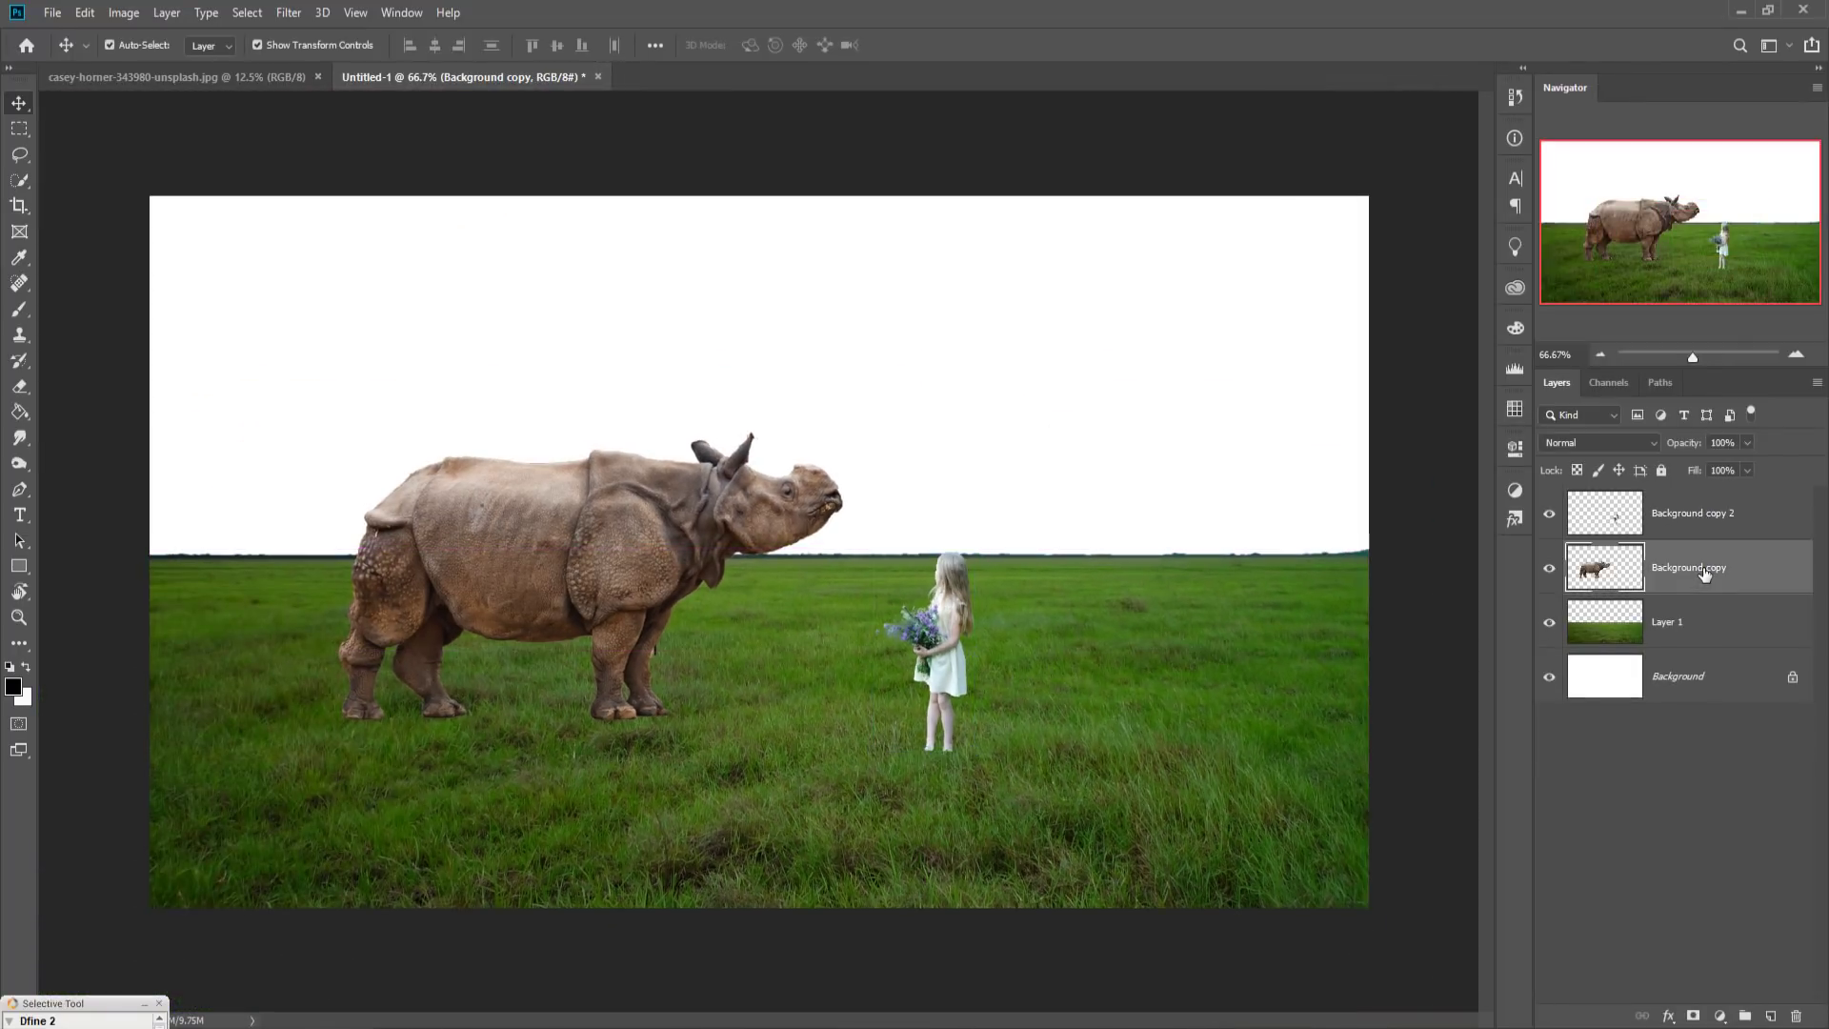
Step: Marquee-select the top of the night-sky photo and drag it into Untitled-1
click(220, 77)
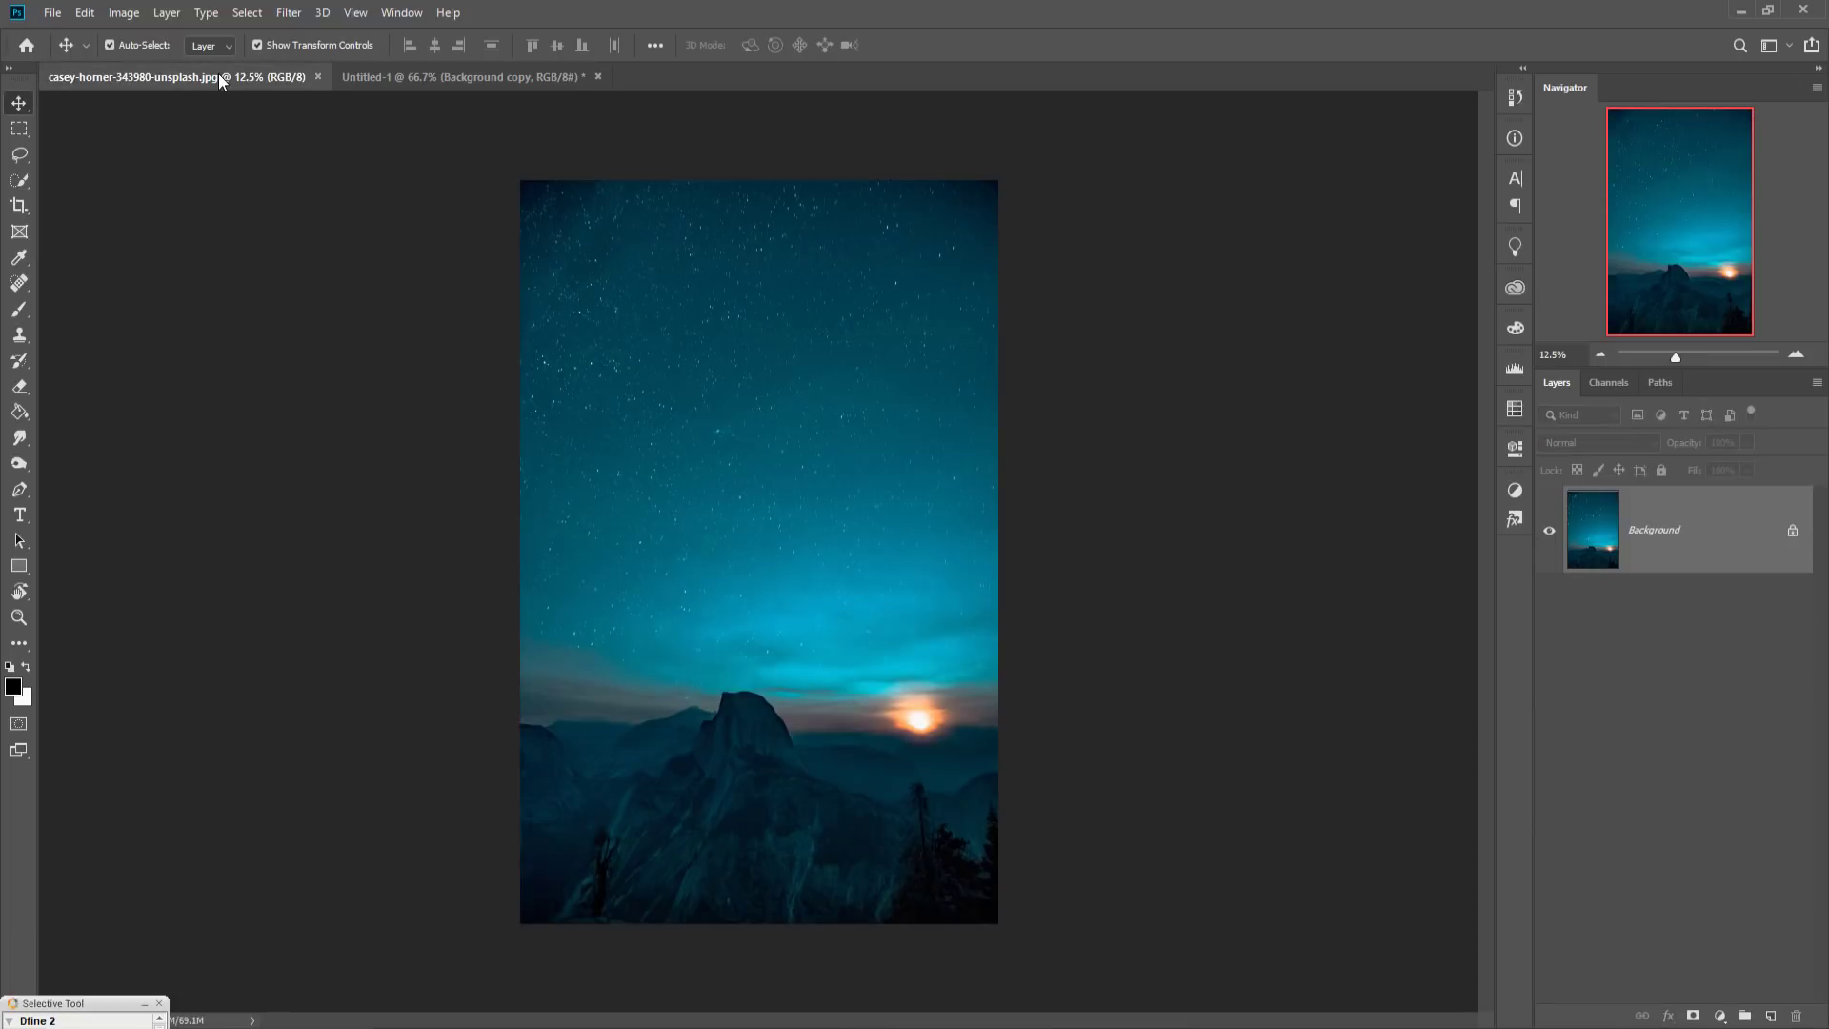
click(19, 128)
mouse_move(524, 181)
mouse_down()
mouse_move(1032, 590)
mouse_move(1029, 507)
mouse_up()
click(16, 104)
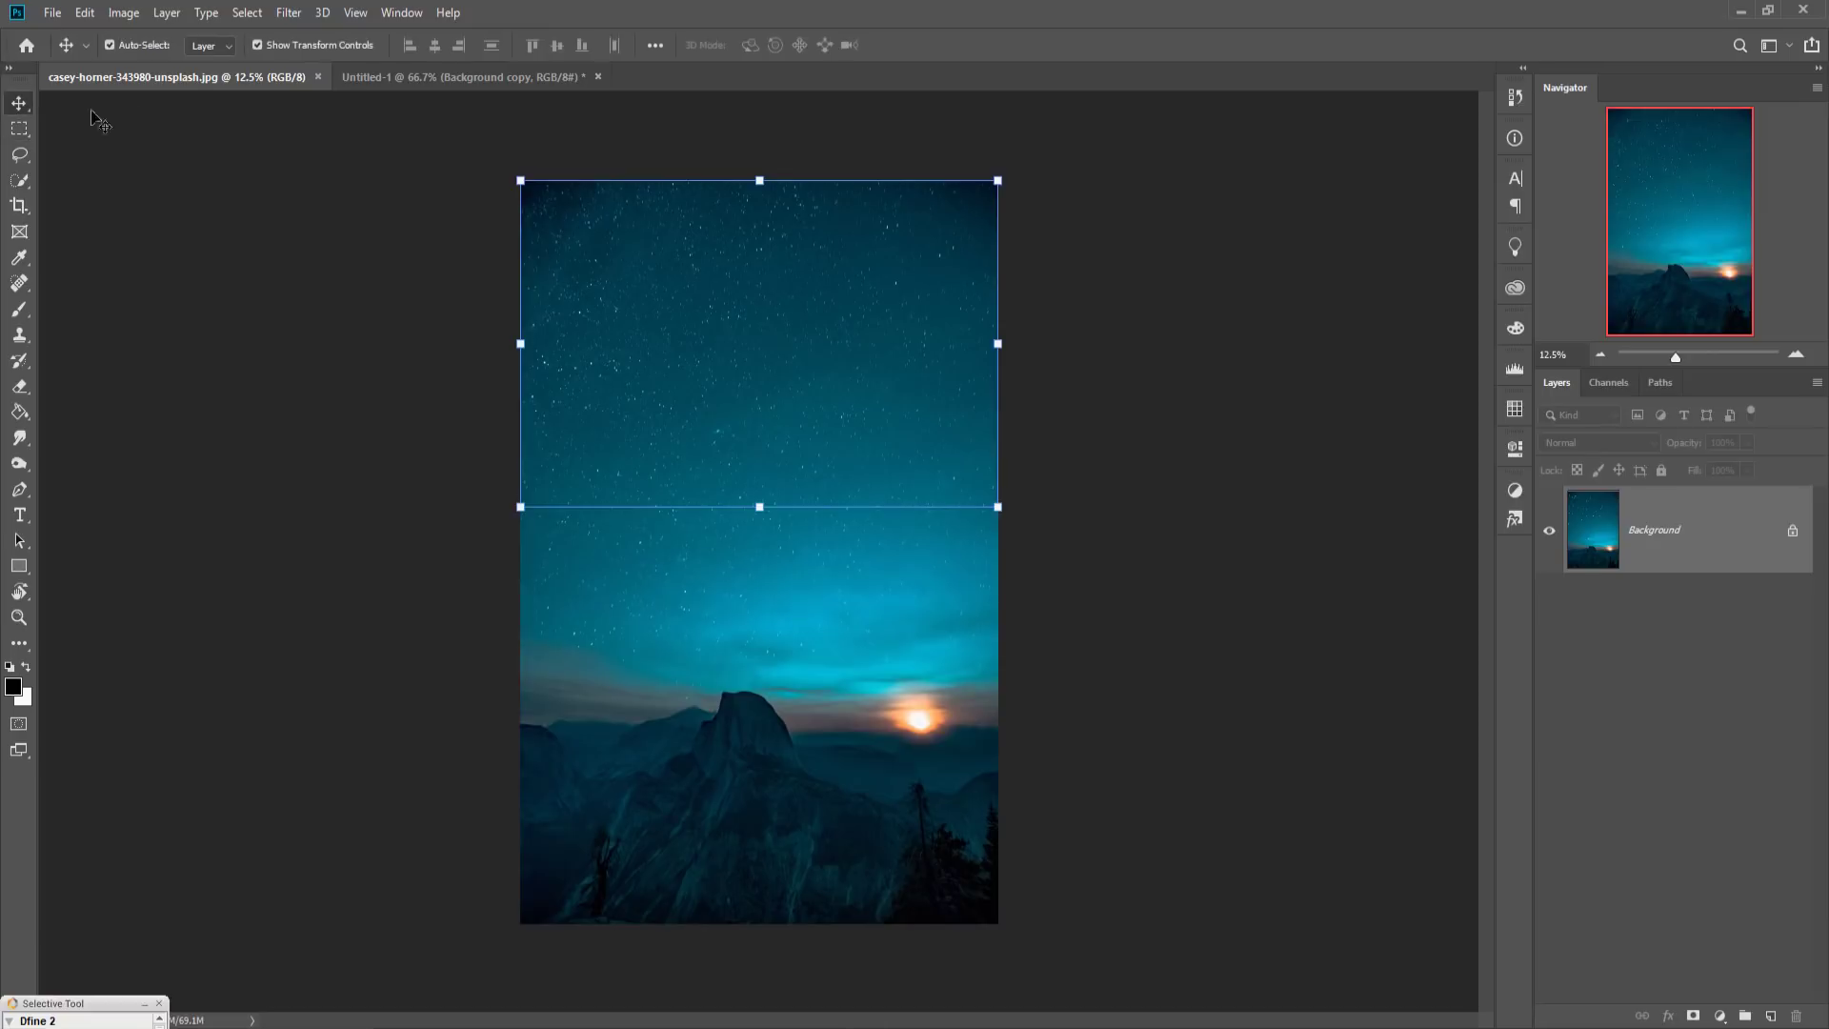
drag(179, 93, 970, 230)
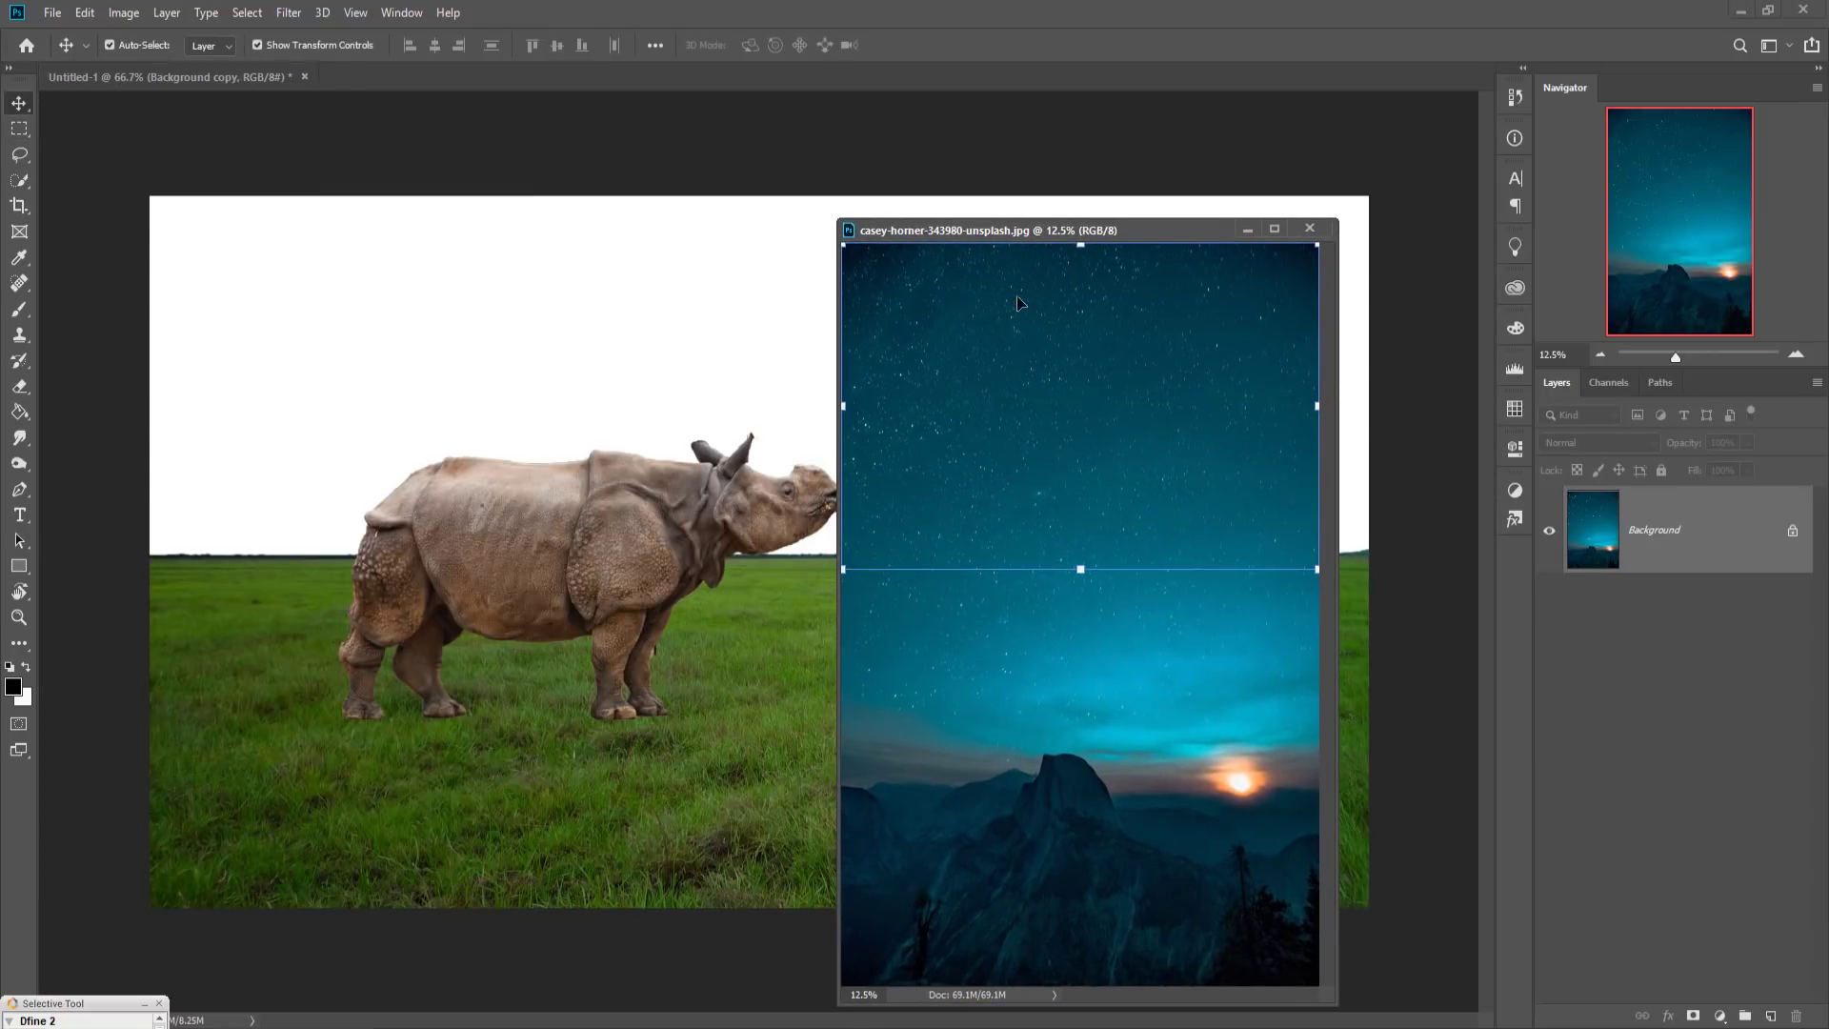
drag(1099, 399, 771, 358)
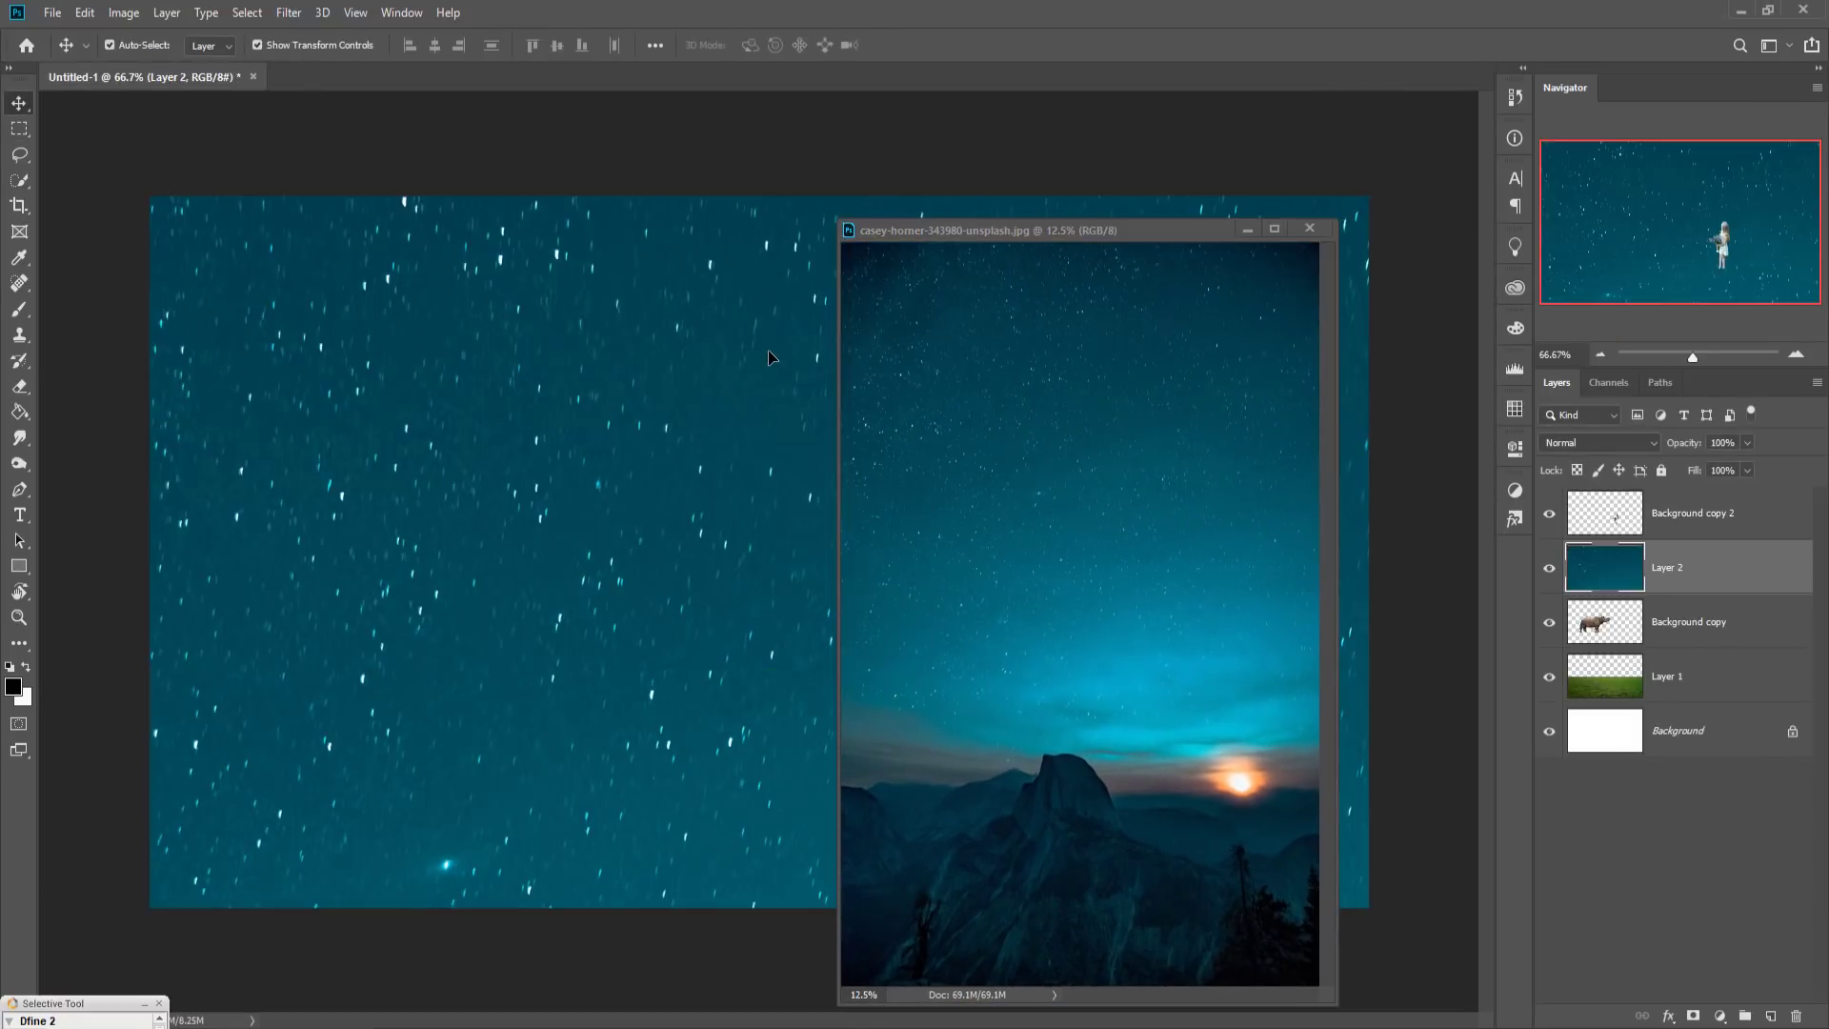
Step: Move the new sky Layer 2 below the grass Layer 1
click(1247, 229)
mouse_move(1686, 569)
mouse_down()
mouse_move(1701, 687)
mouse_move(1646, 687)
mouse_up()
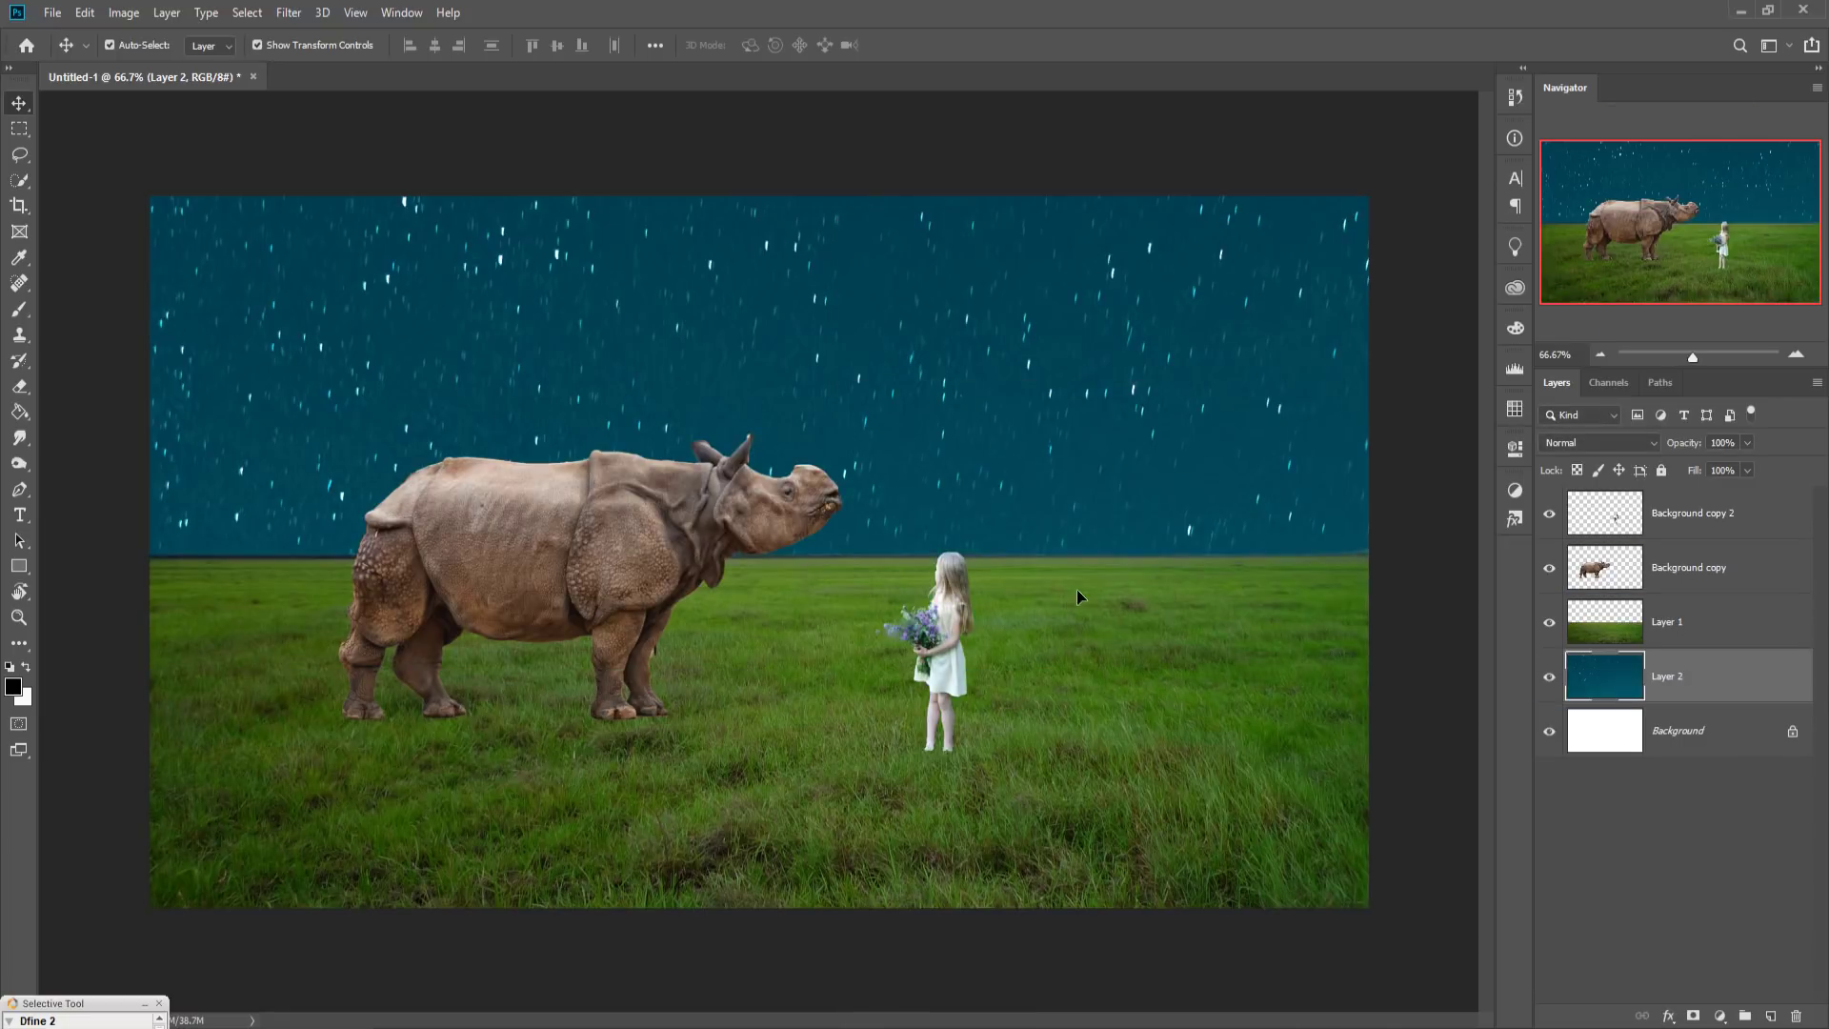
key(ctrl+minus)
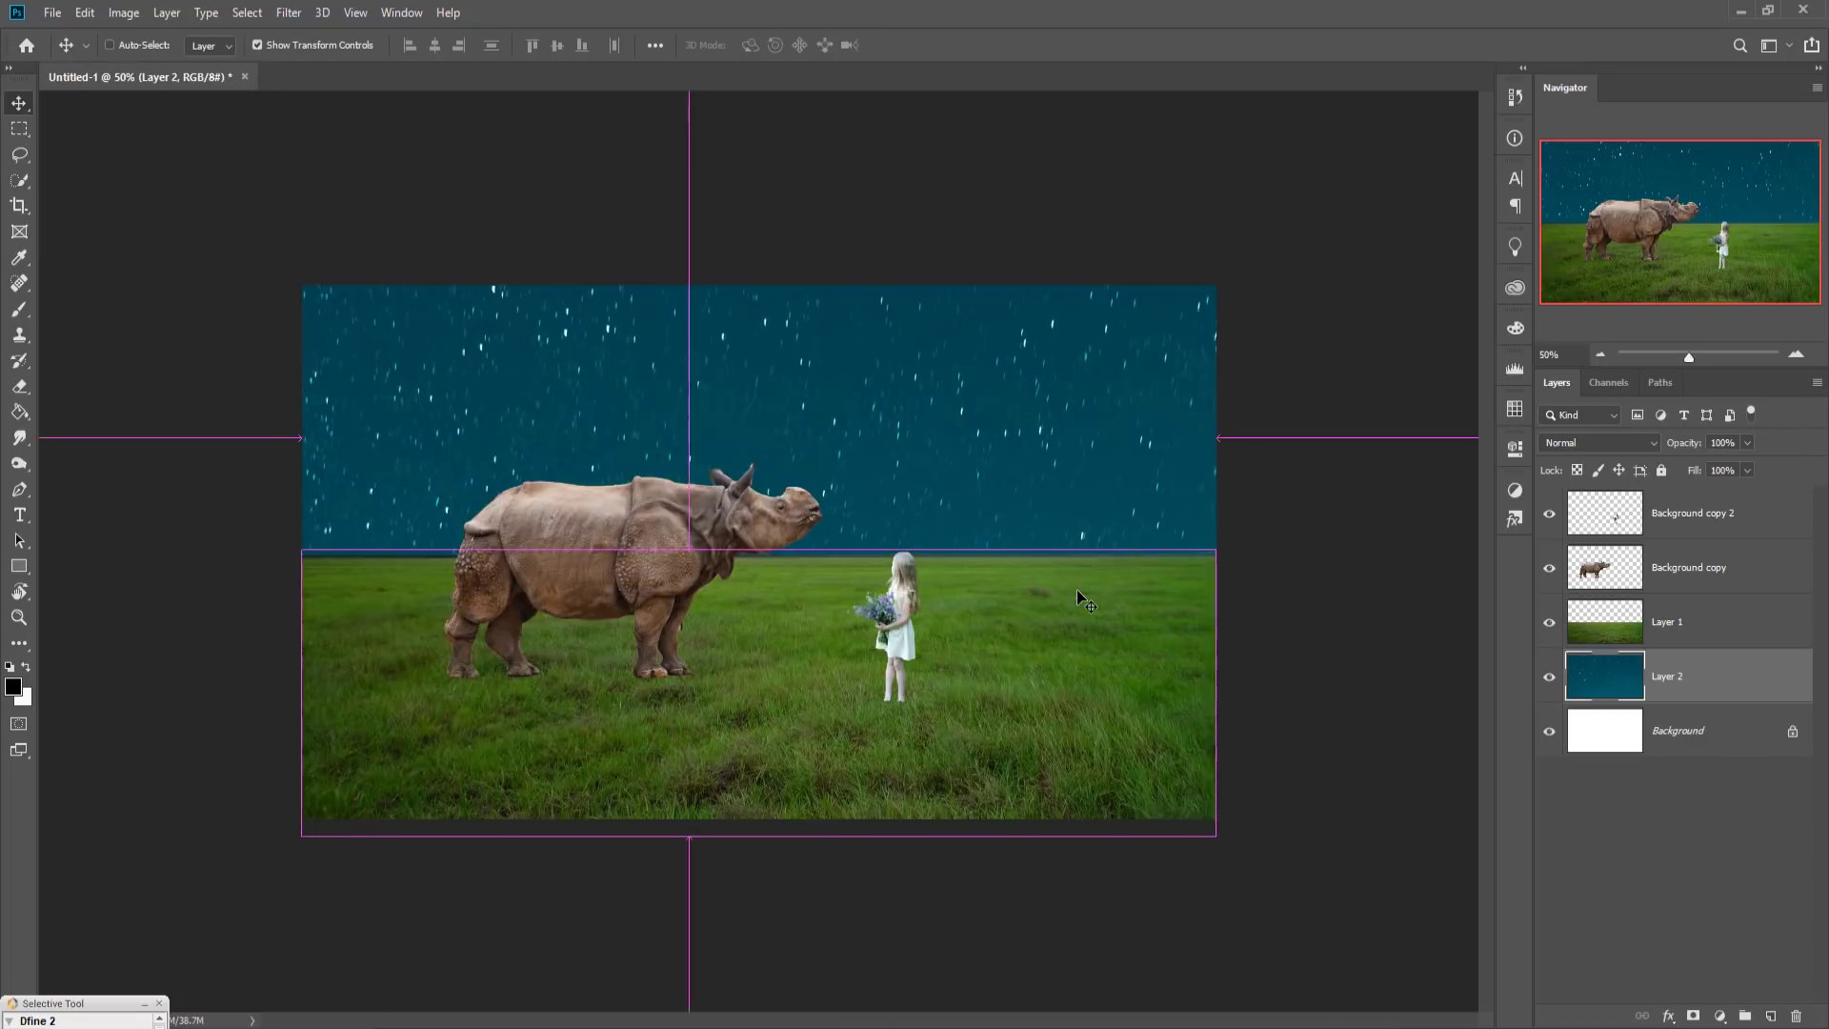
key(ctrl+minus)
Step: Scale Layer 2 over both white side areas, align its top with the canvas, and apply
drag(1347, 910, 474, 305)
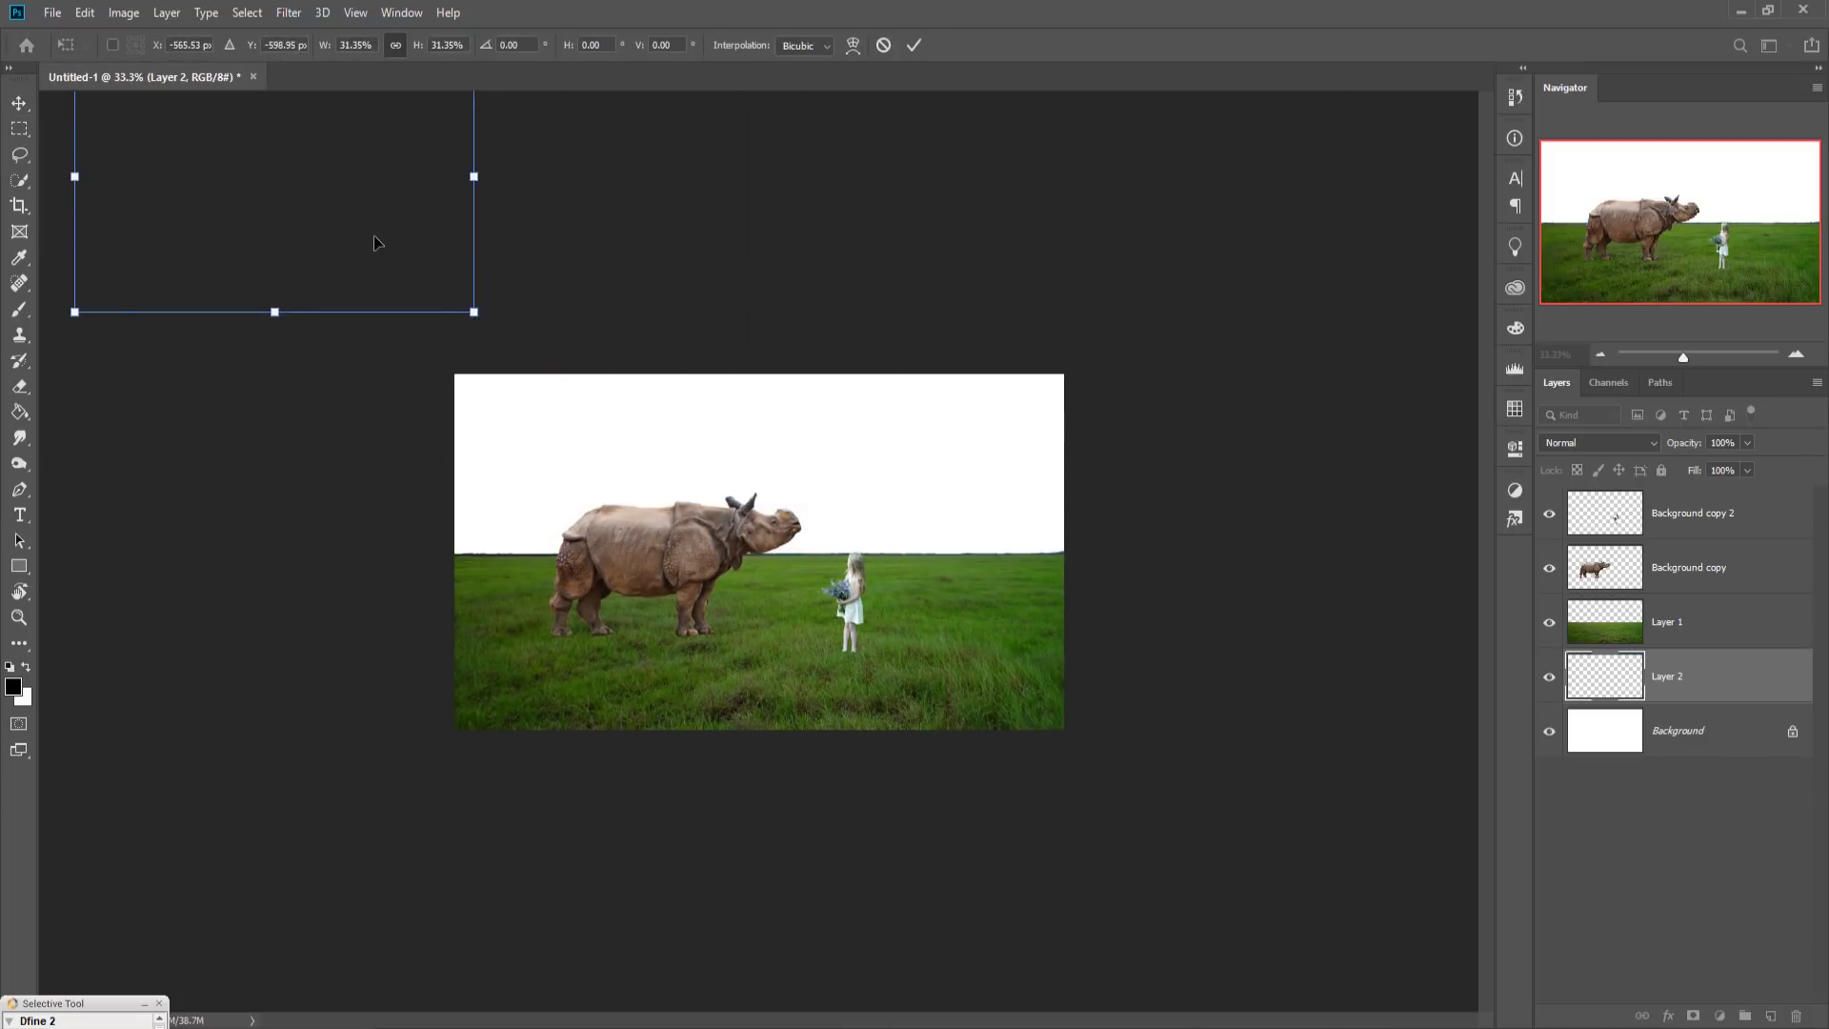
mouse_move(375, 241)
mouse_down()
mouse_move(852, 426)
mouse_move(852, 493)
mouse_up()
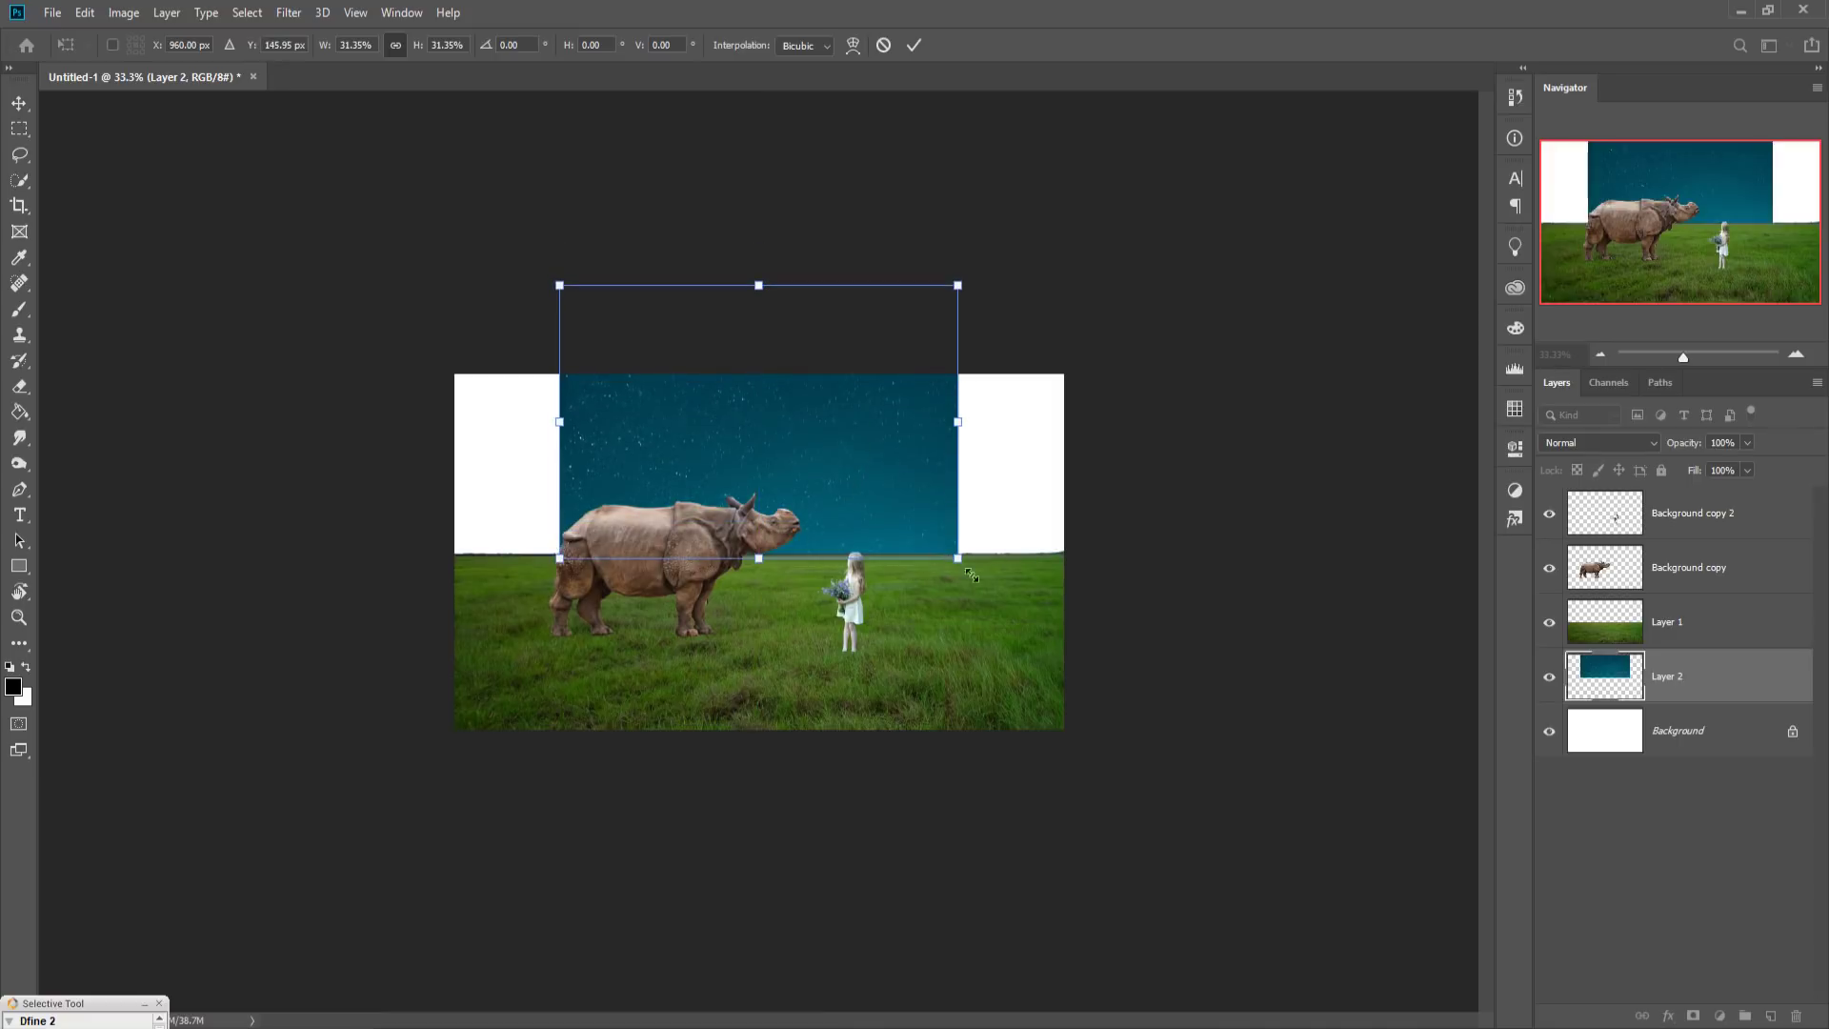
drag(968, 571, 1081, 629)
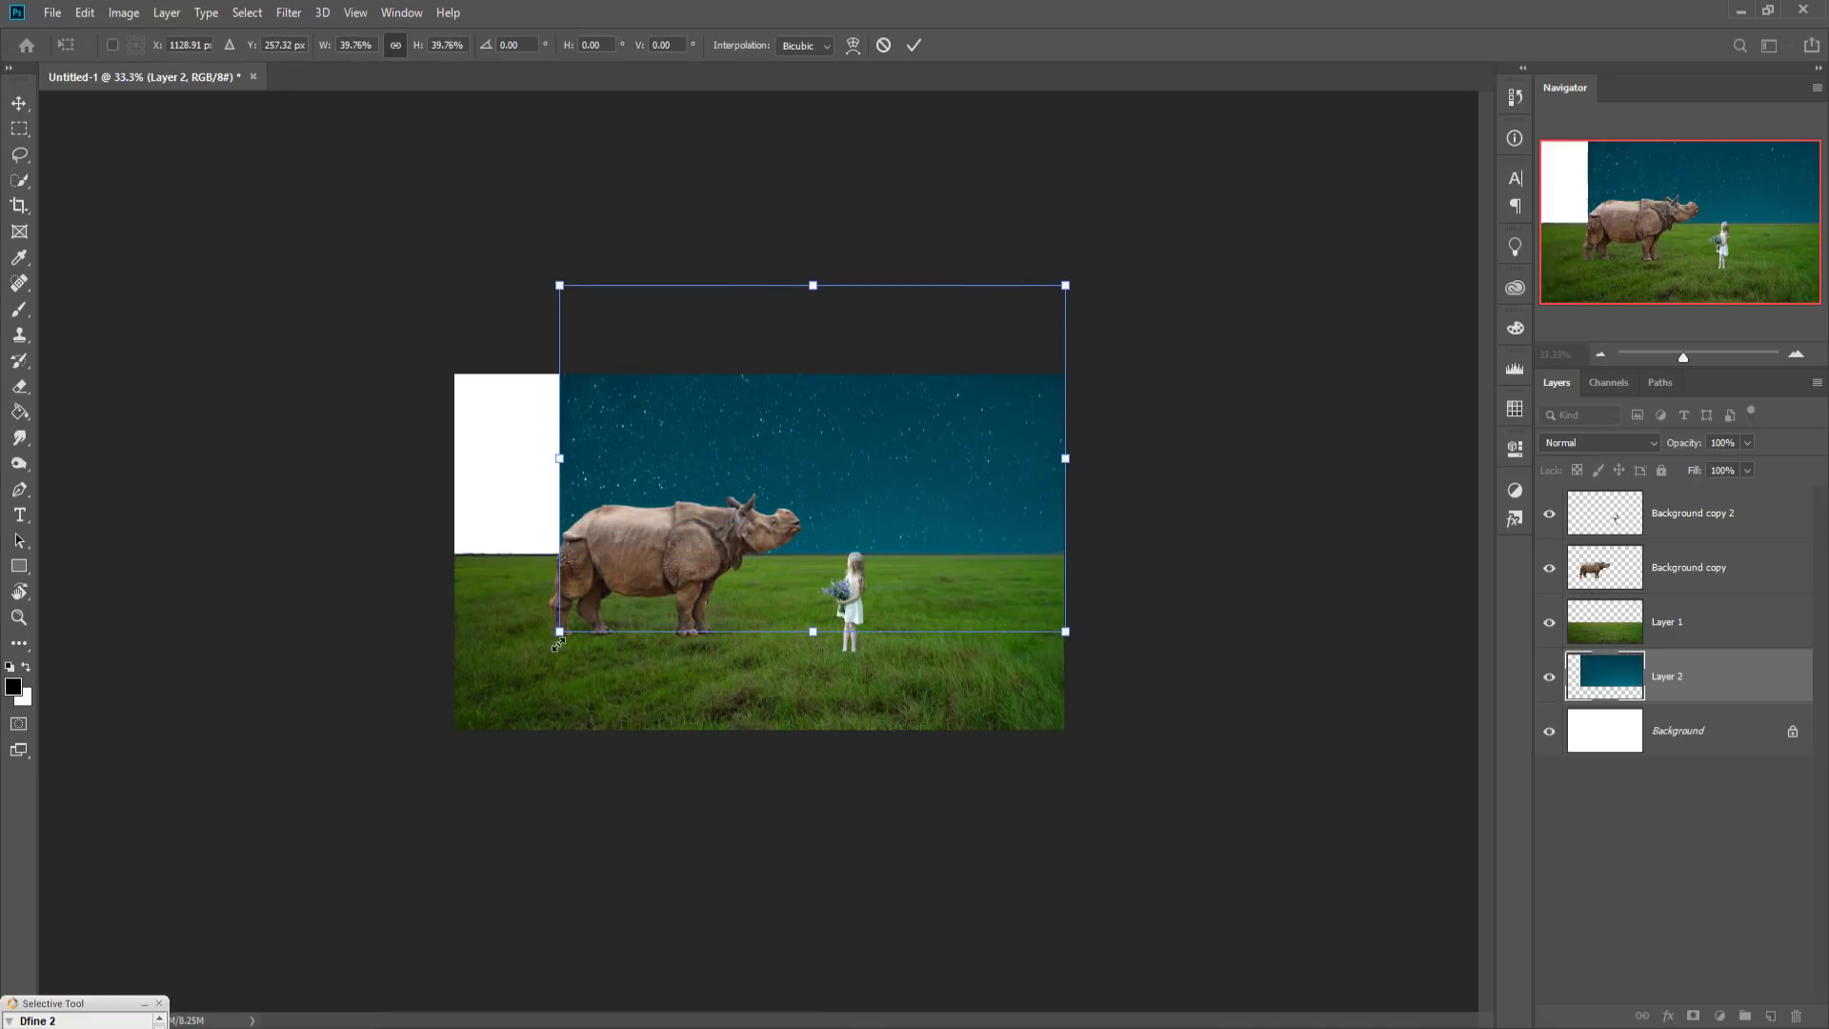
drag(559, 645, 452, 717)
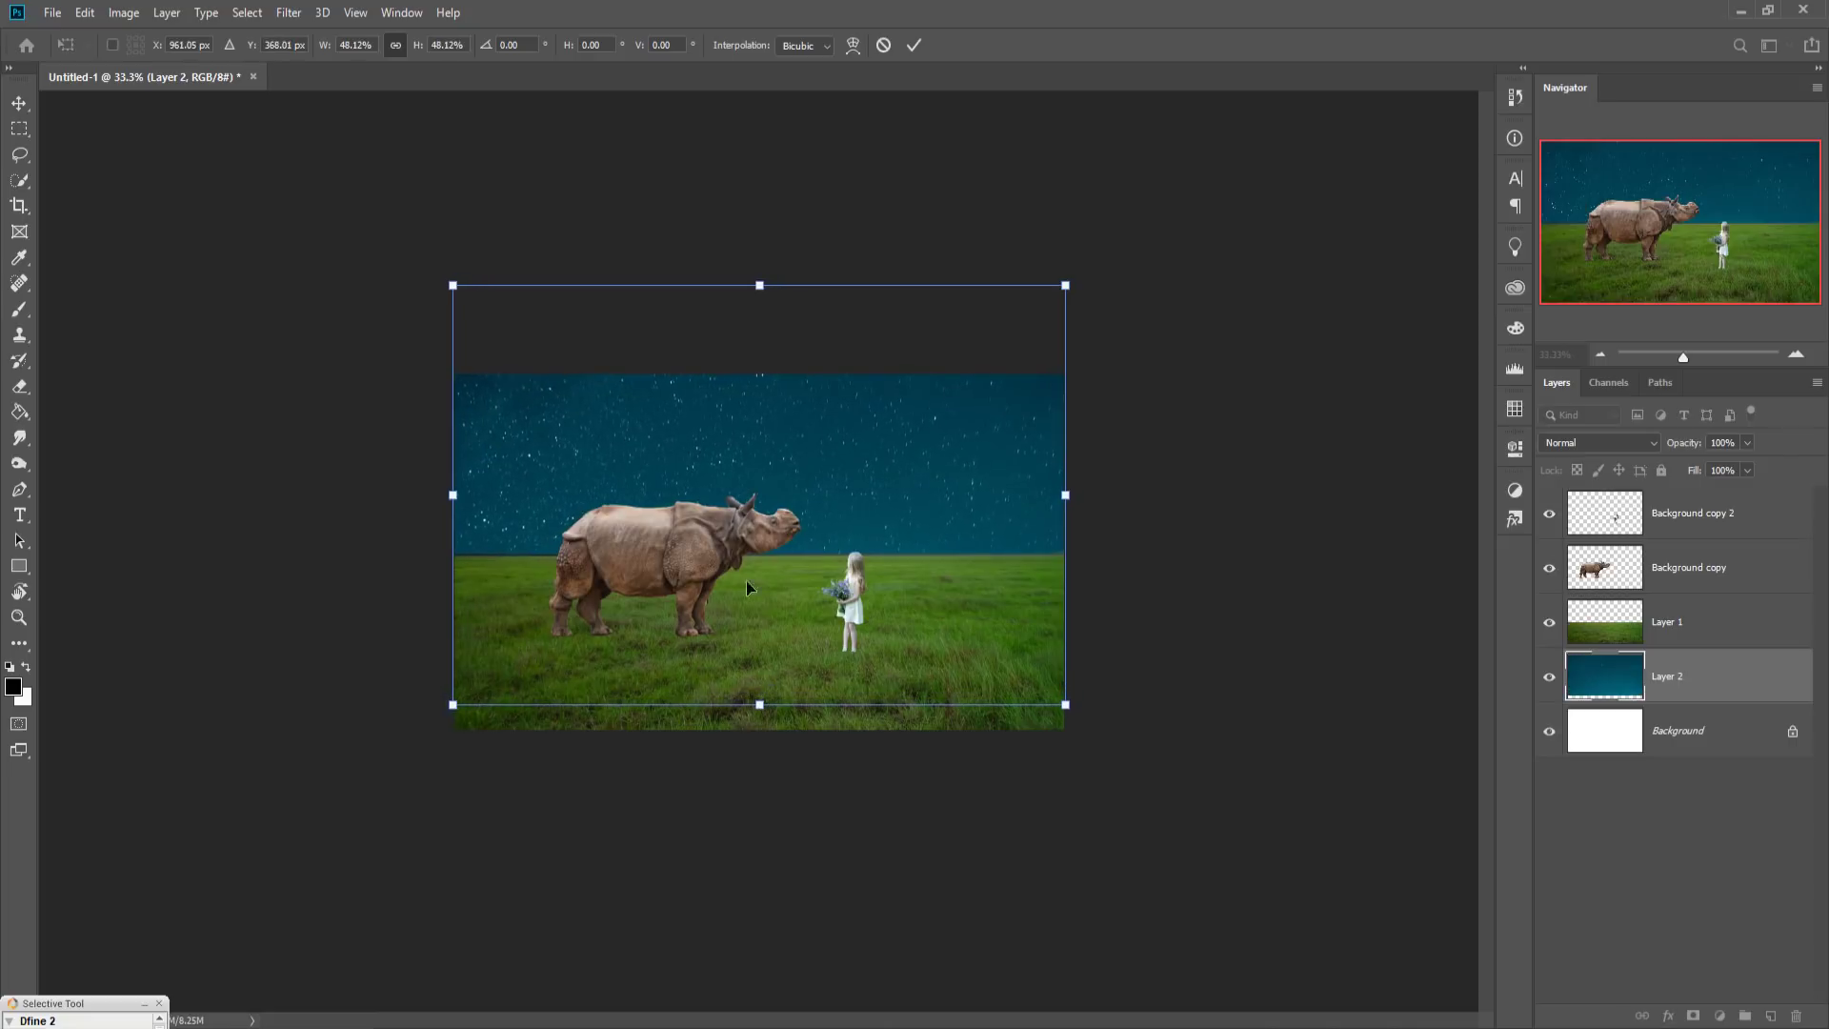
drag(826, 459, 833, 535)
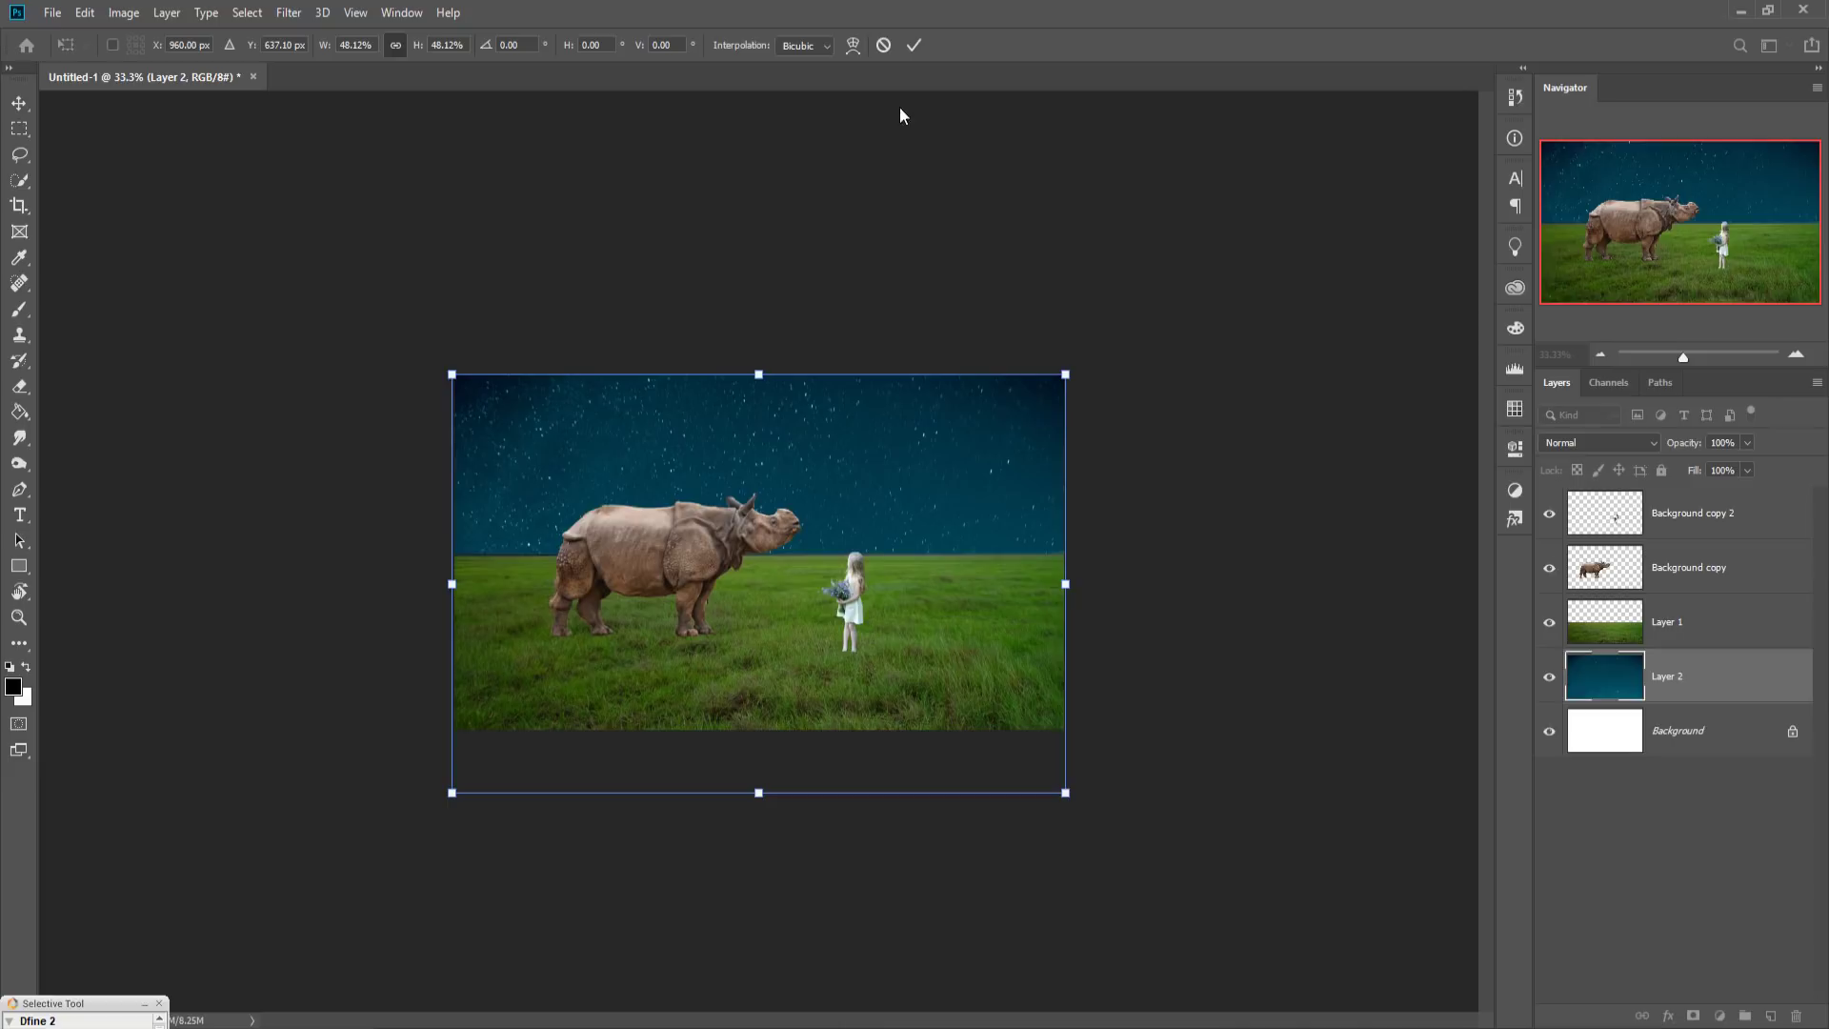
click(909, 52)
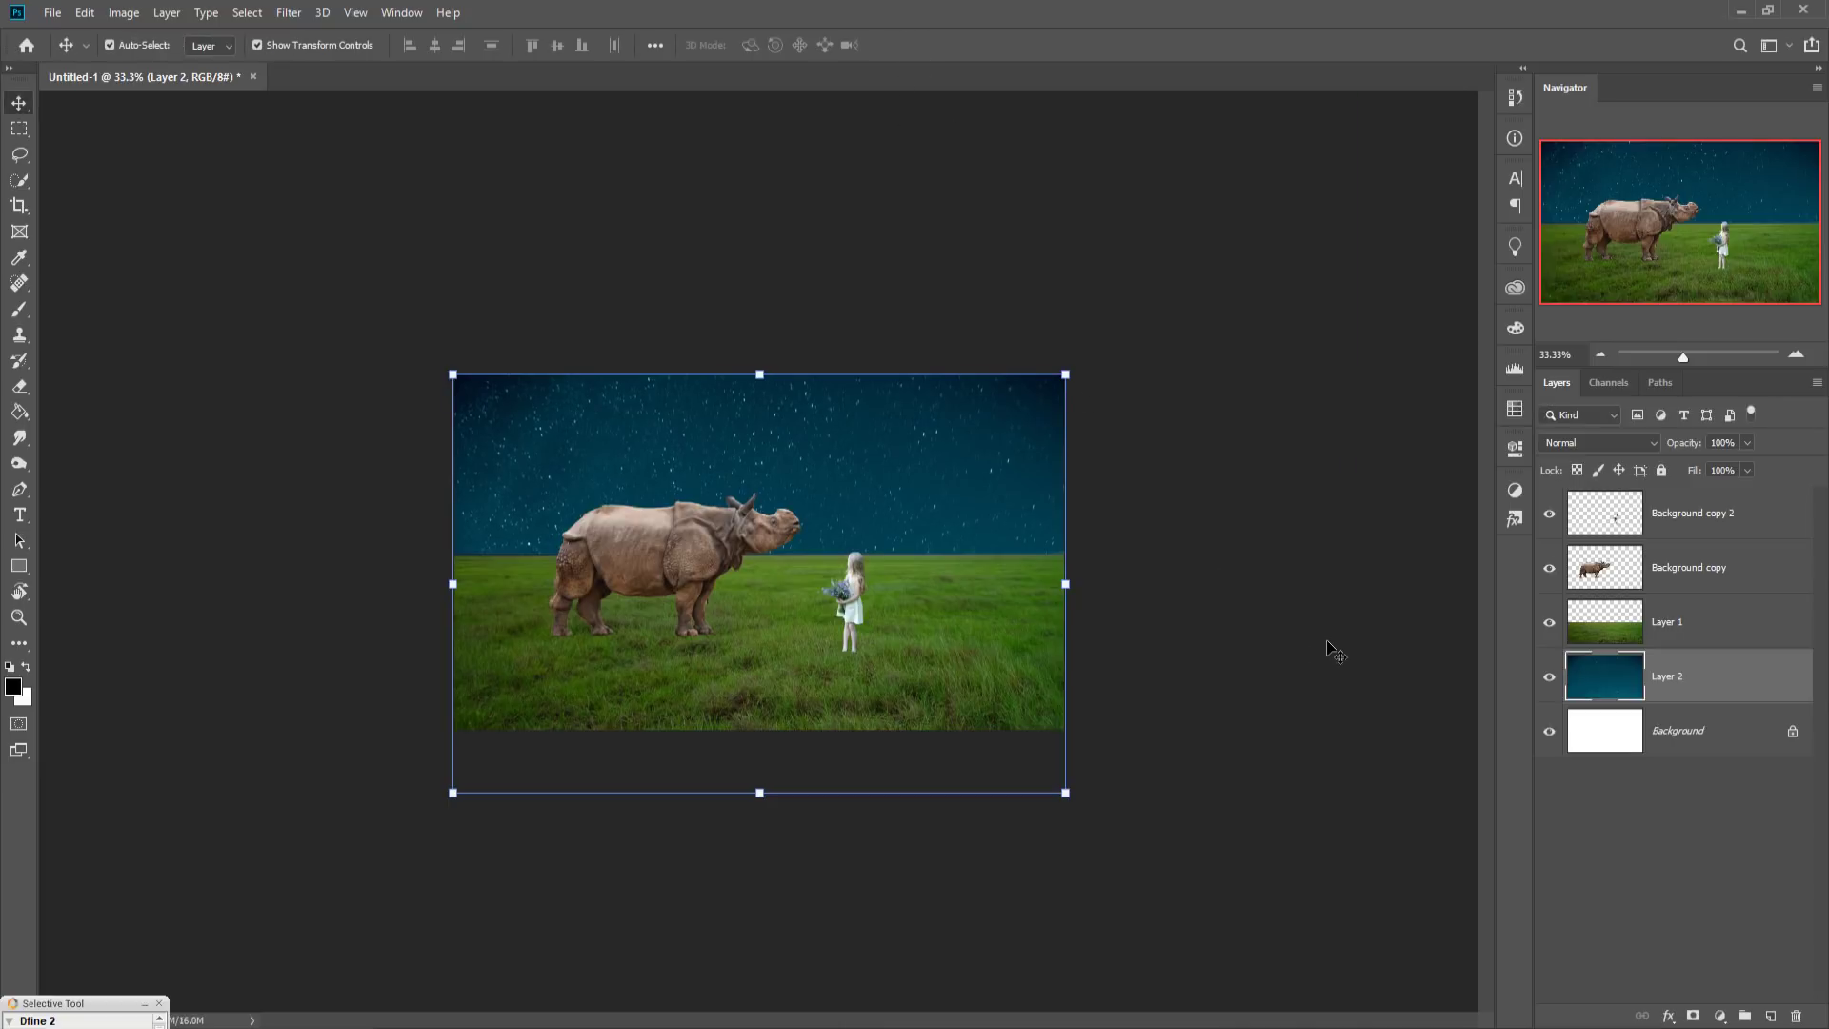
key(ctrl+plus)
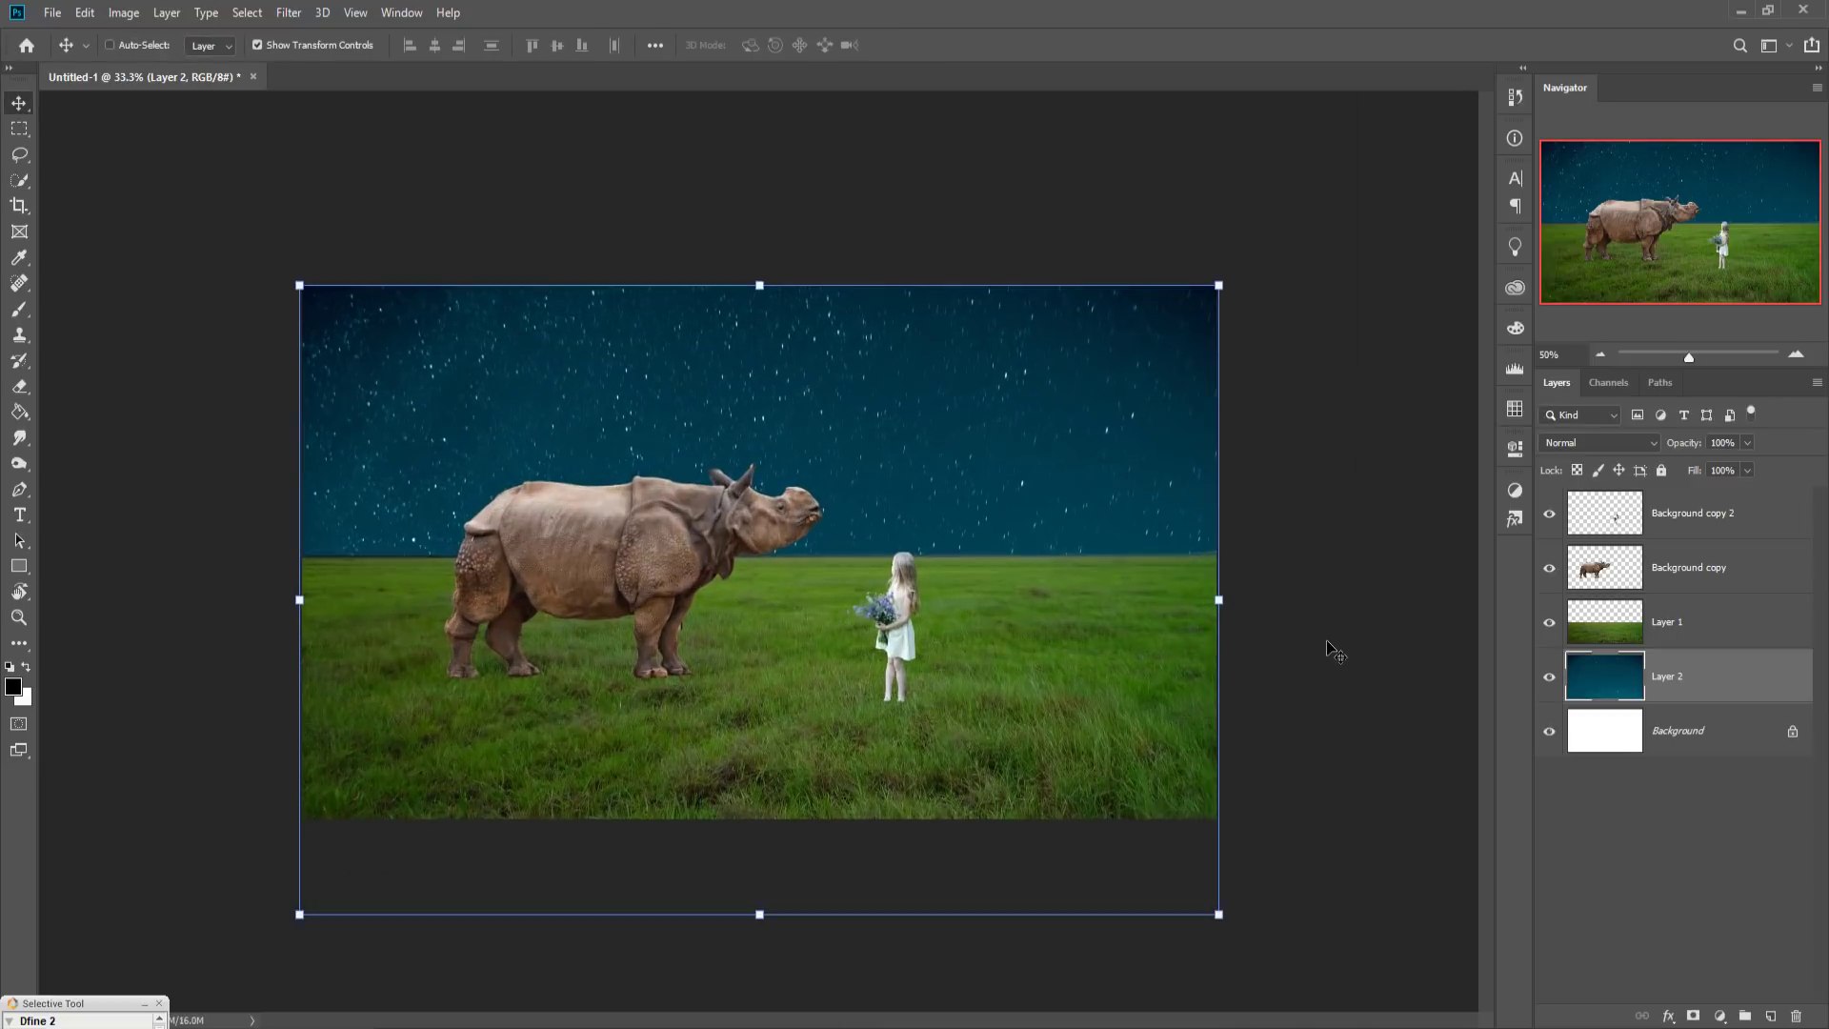
key(ctrl+plus)
key(ctrl+plus)
key(ctrl+minus)
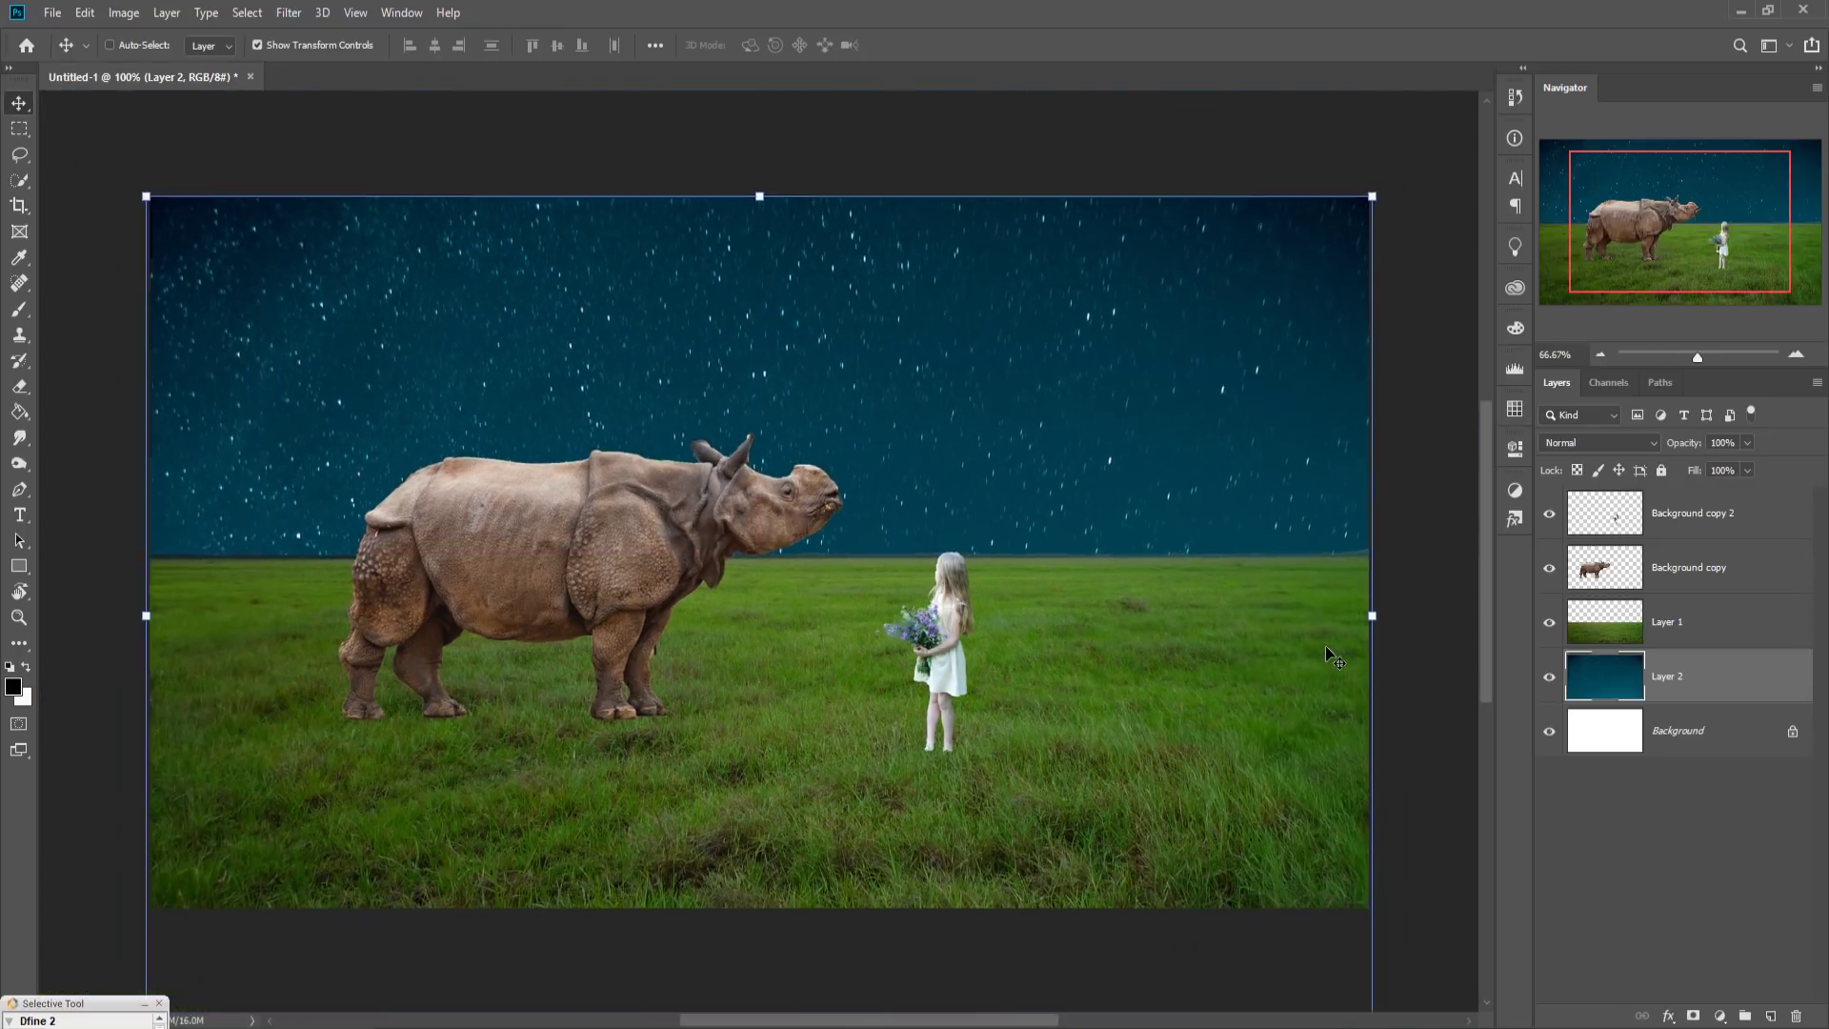
key(alt+period)
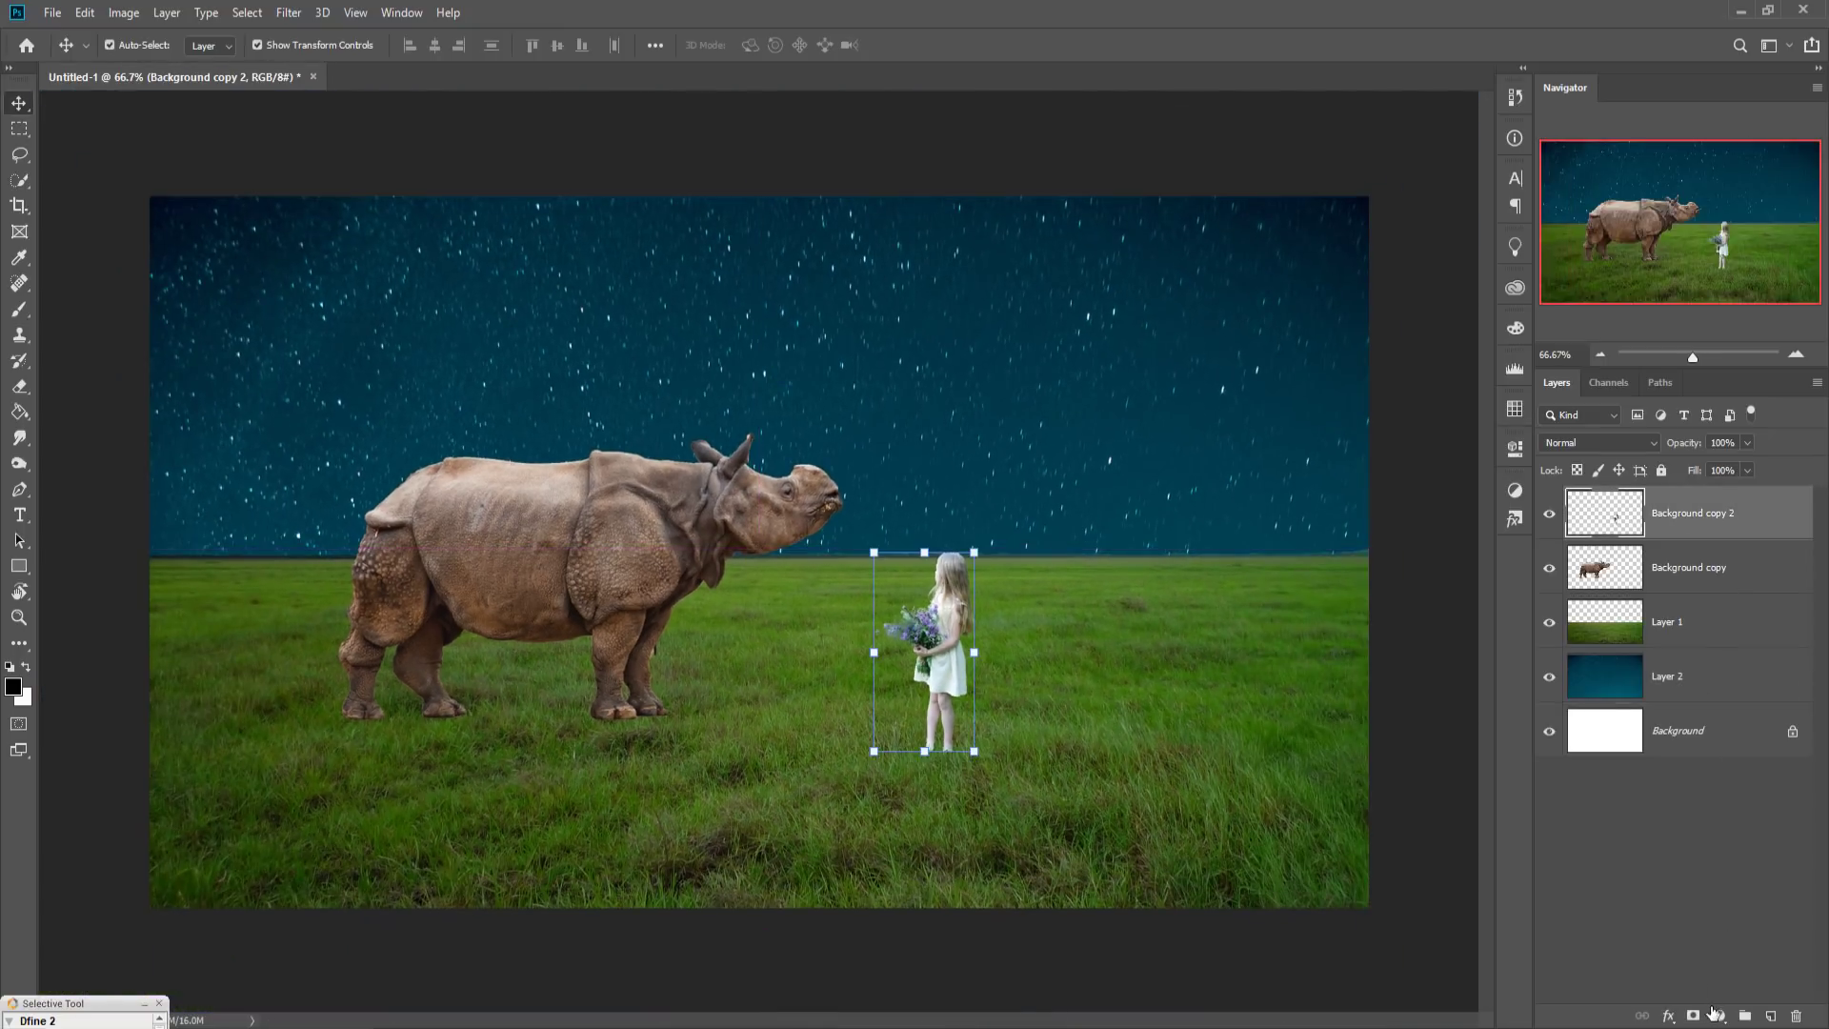
Step: Add a layer mask to the girl's layer and set a small brush at 100% opacity
click(1693, 1015)
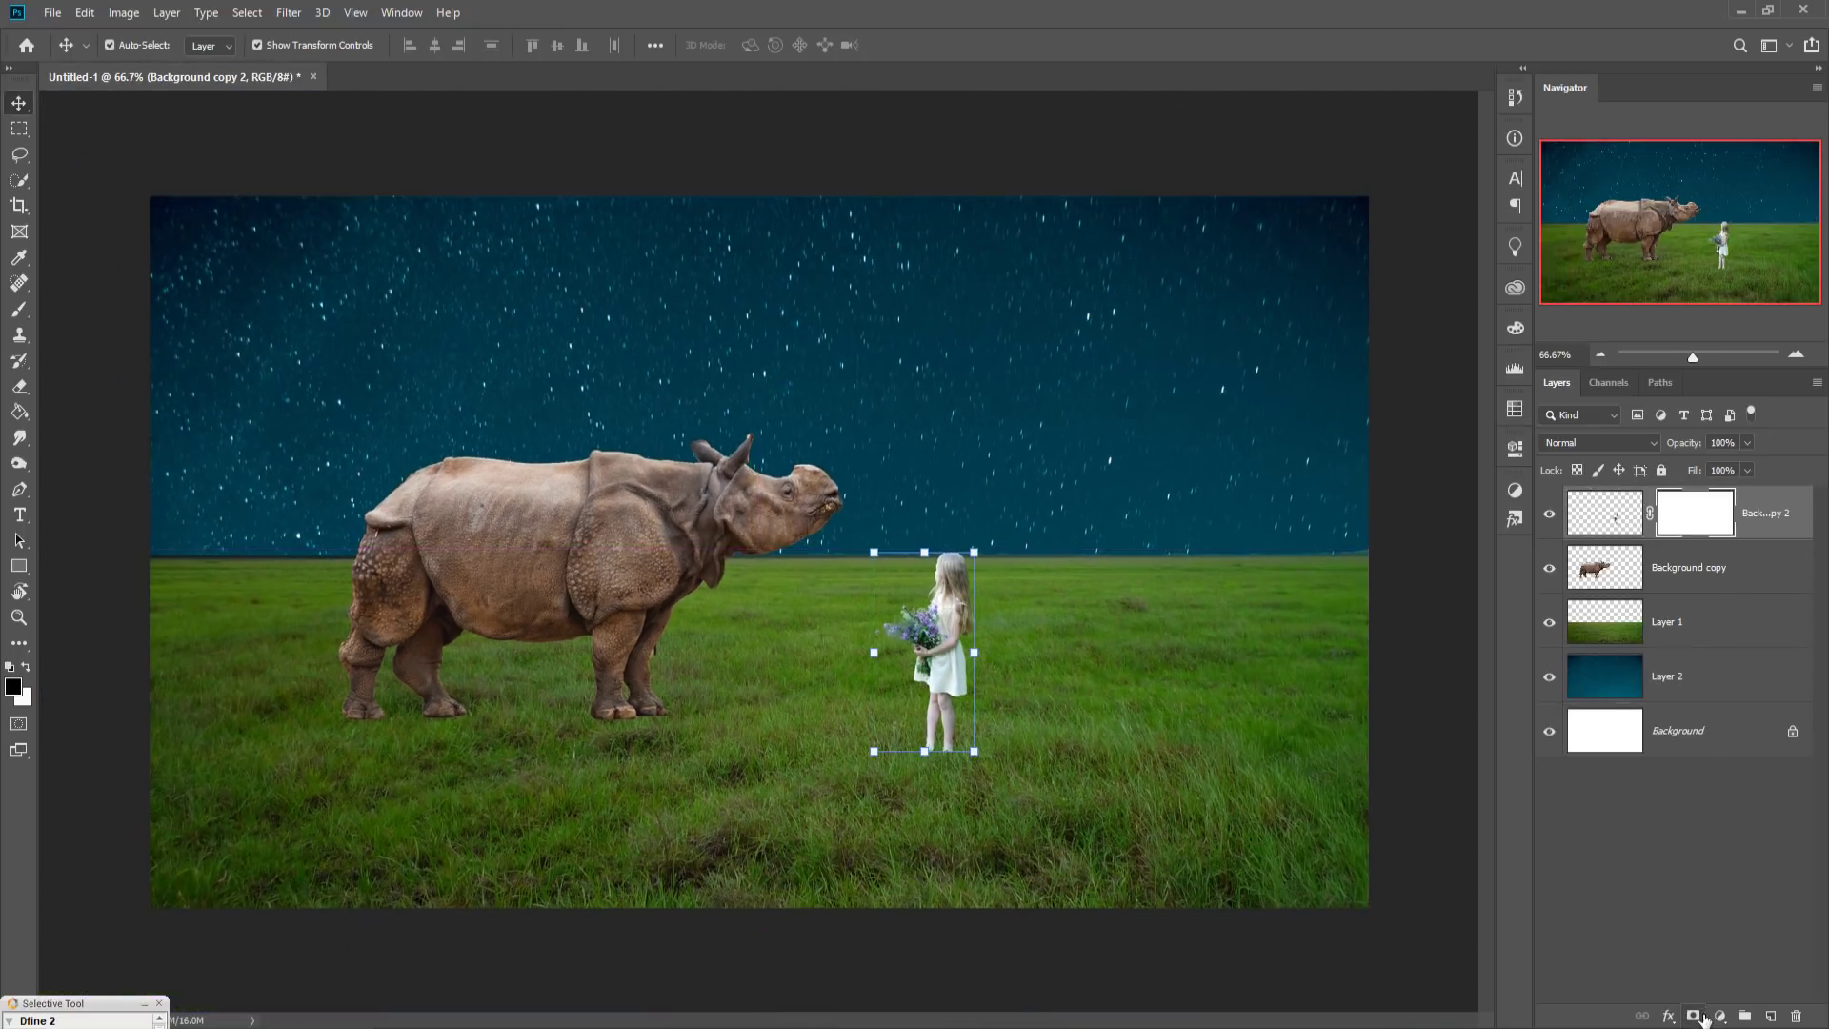
click(17, 314)
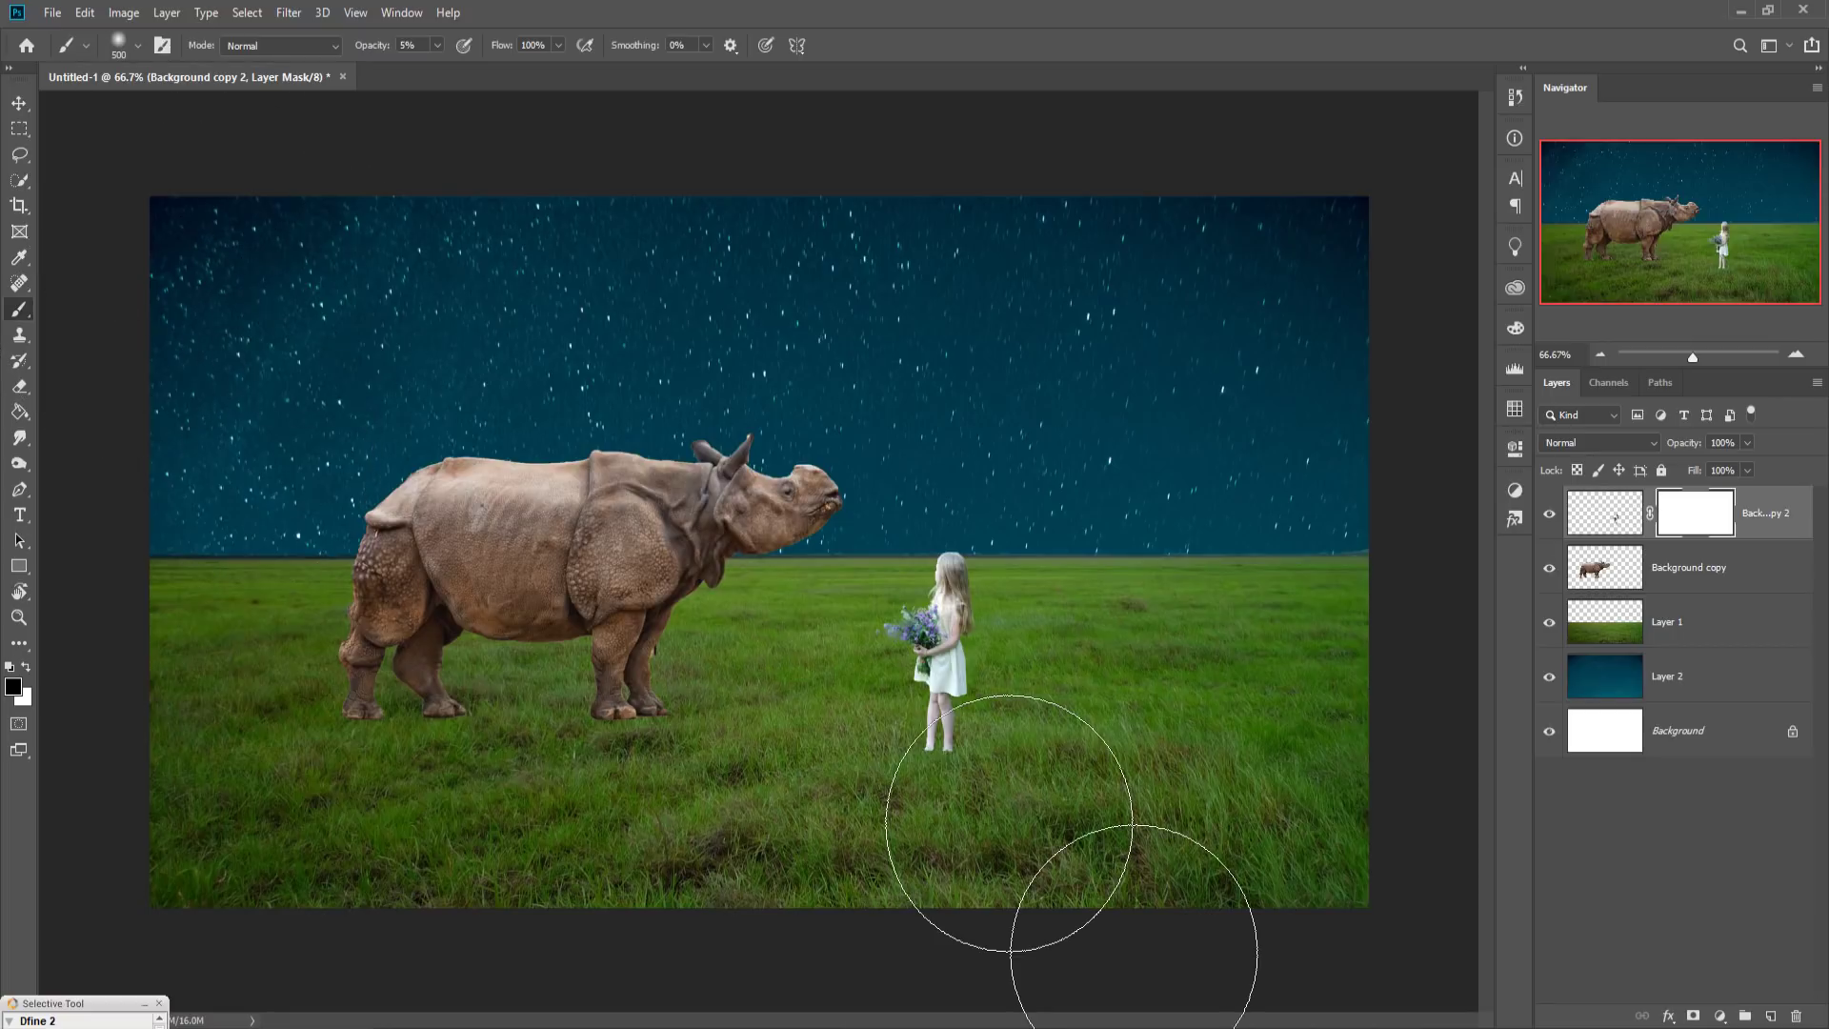
key(bracketleft)
key(bracketleft)
key(bracketleft)
key(bracketleft)
key(bracketleft)
key(bracketleft)
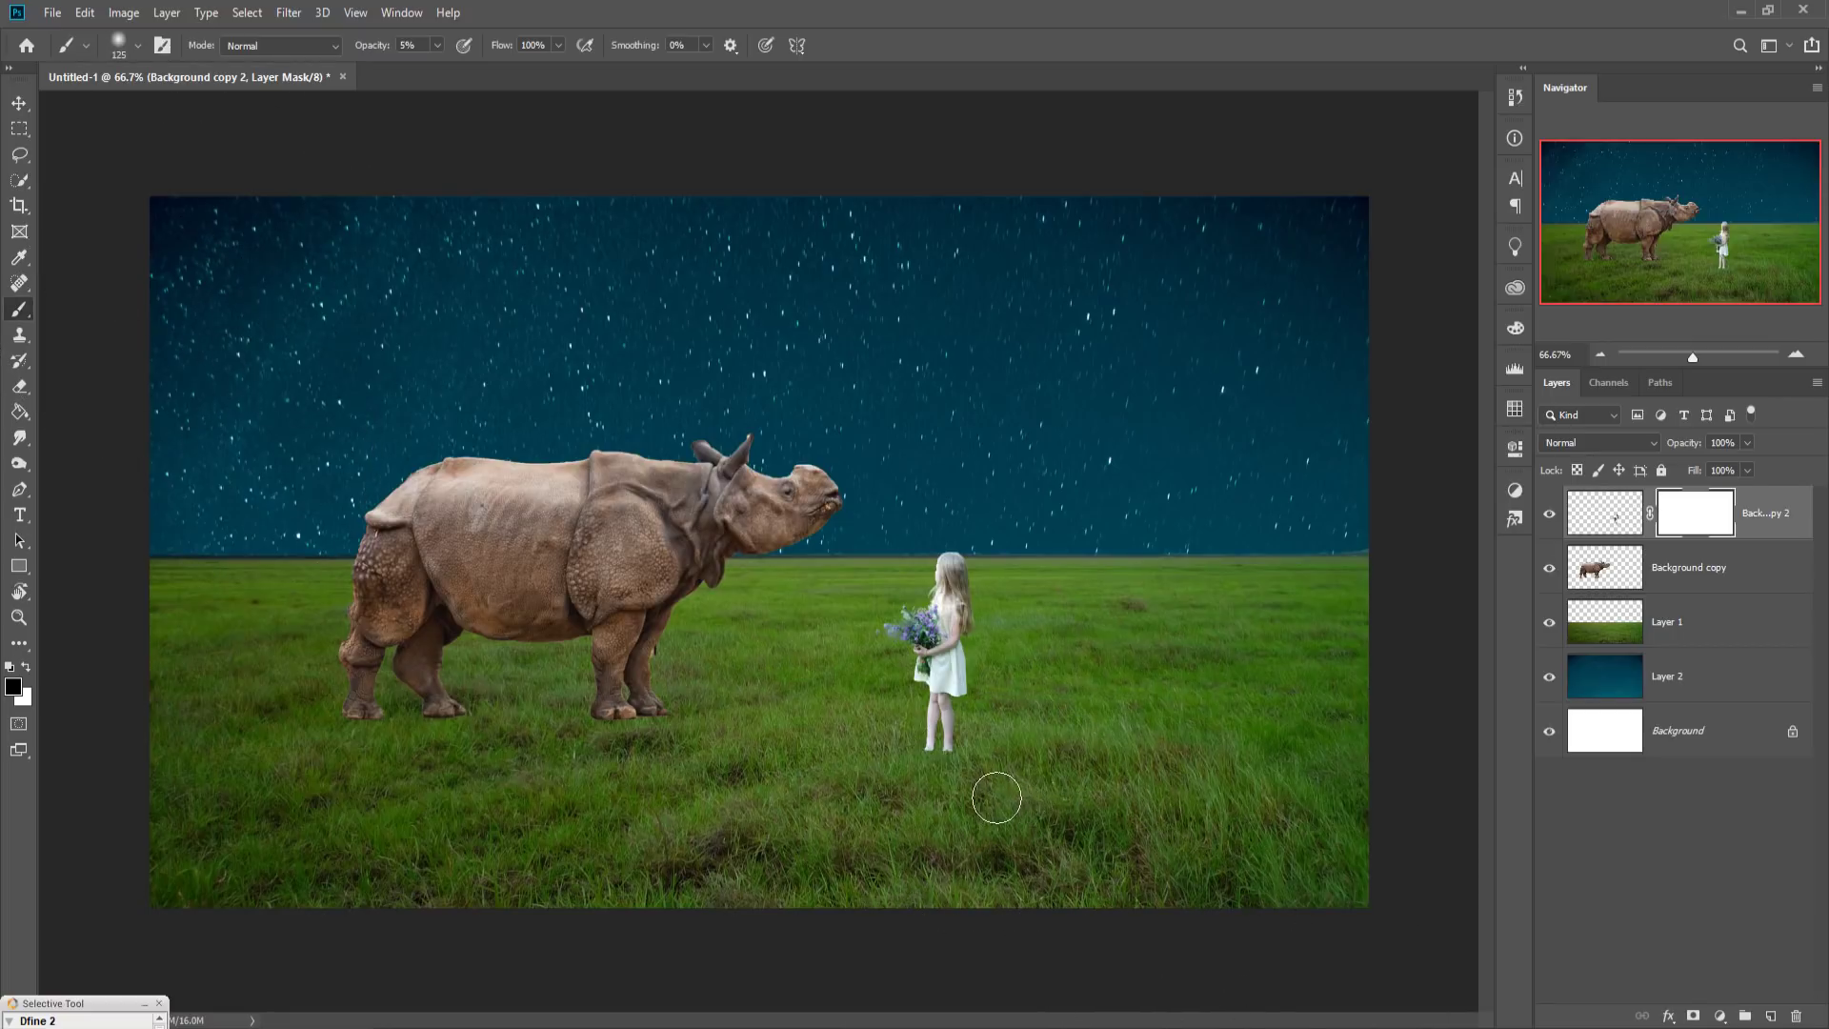
key(bracketleft)
key(bracketleft)
key(bracketleft)
key(bracketleft)
key(bracketleft)
click(438, 46)
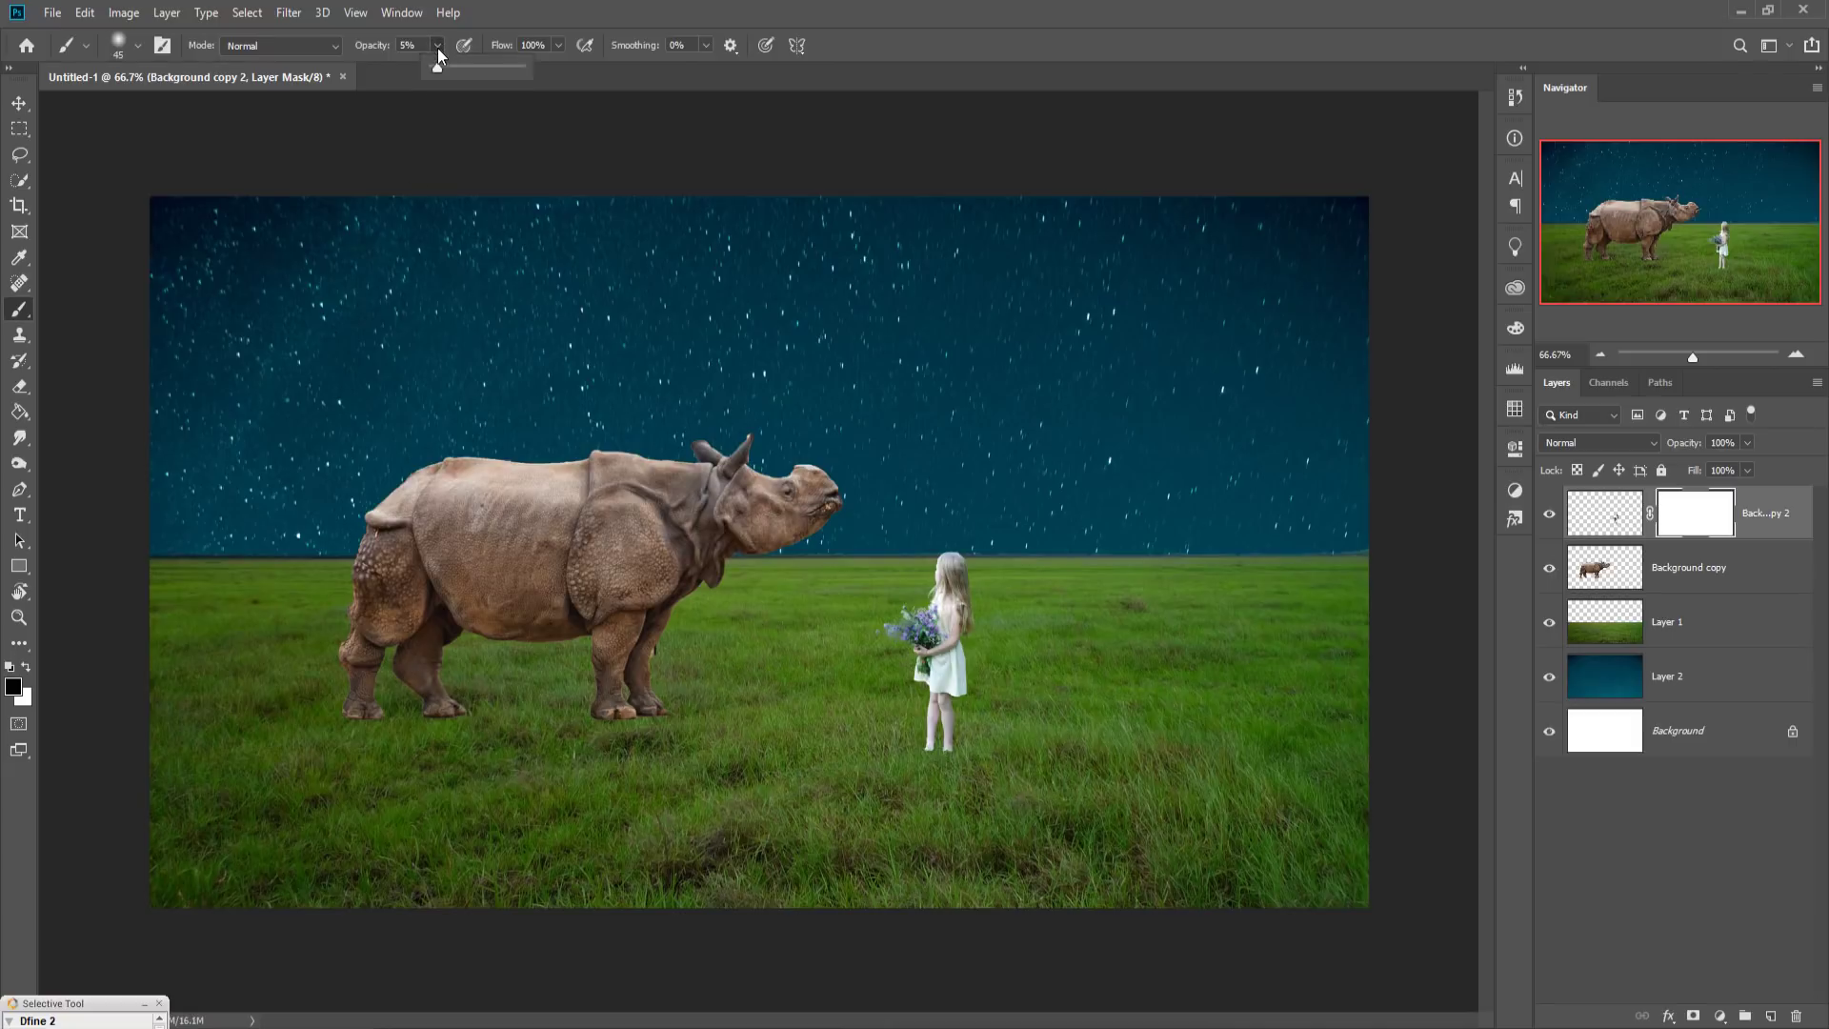
drag(444, 66, 549, 68)
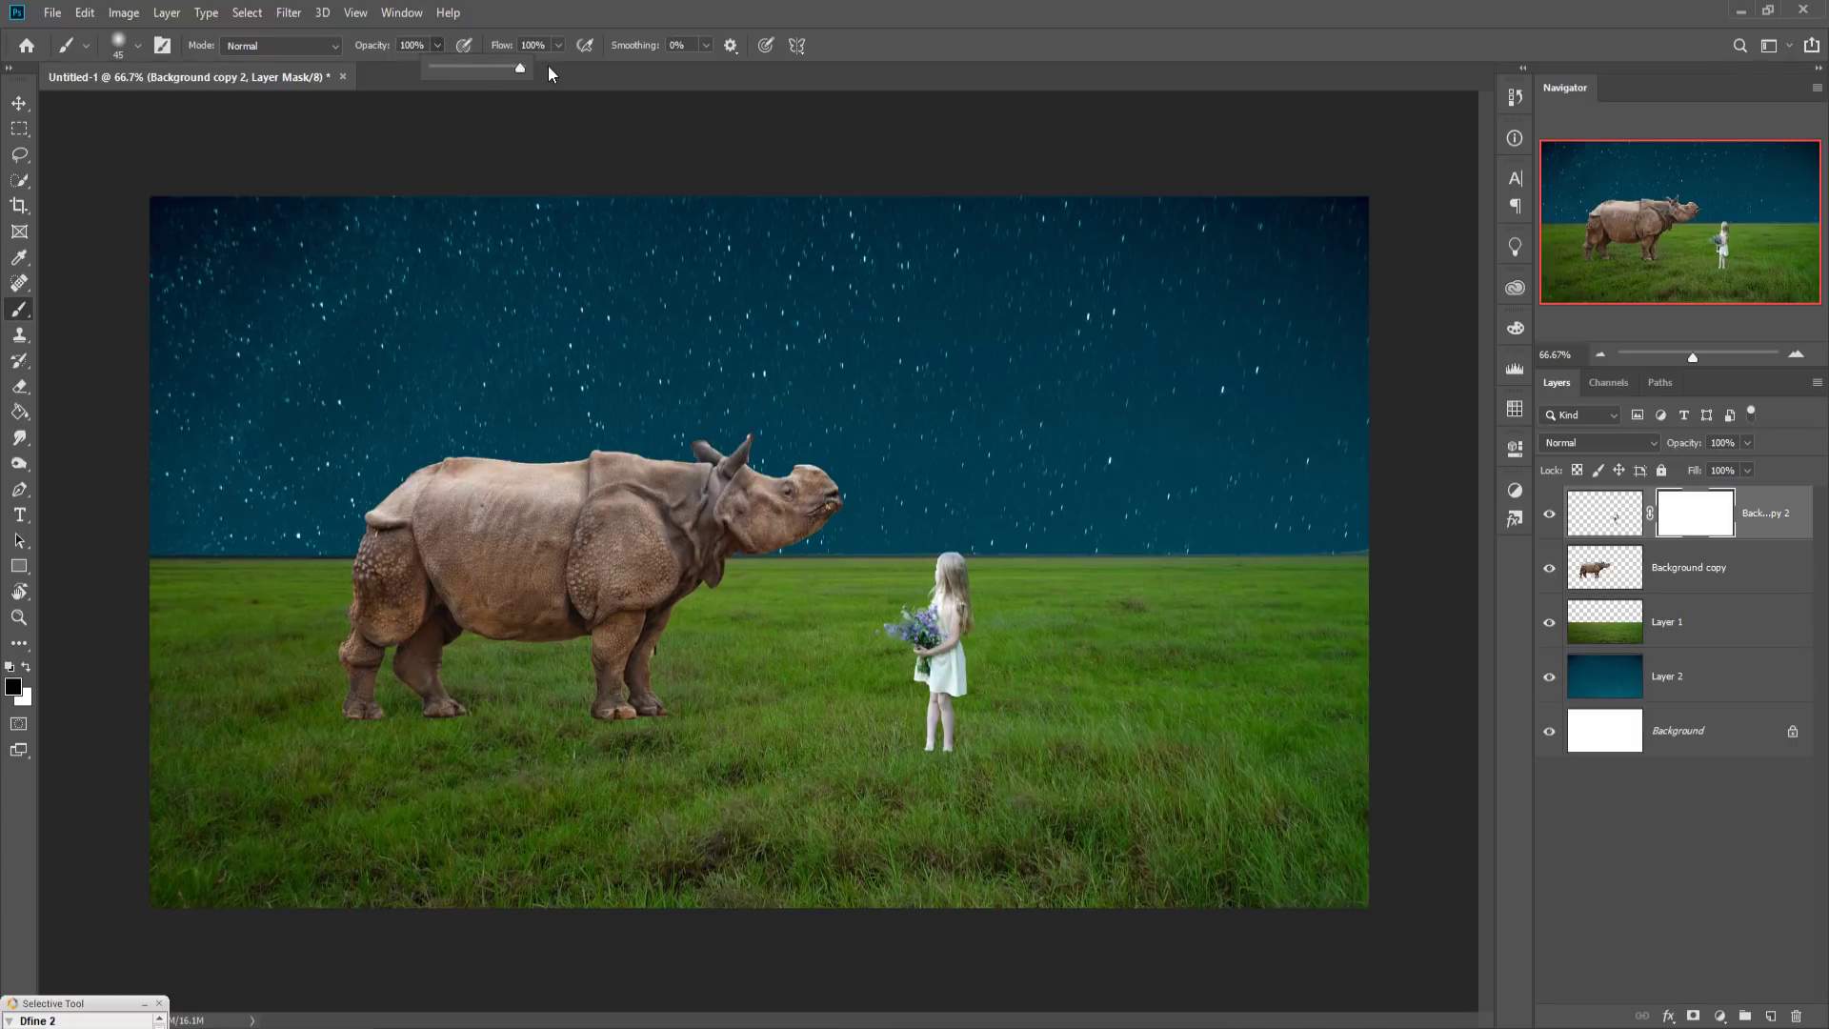
click(961, 770)
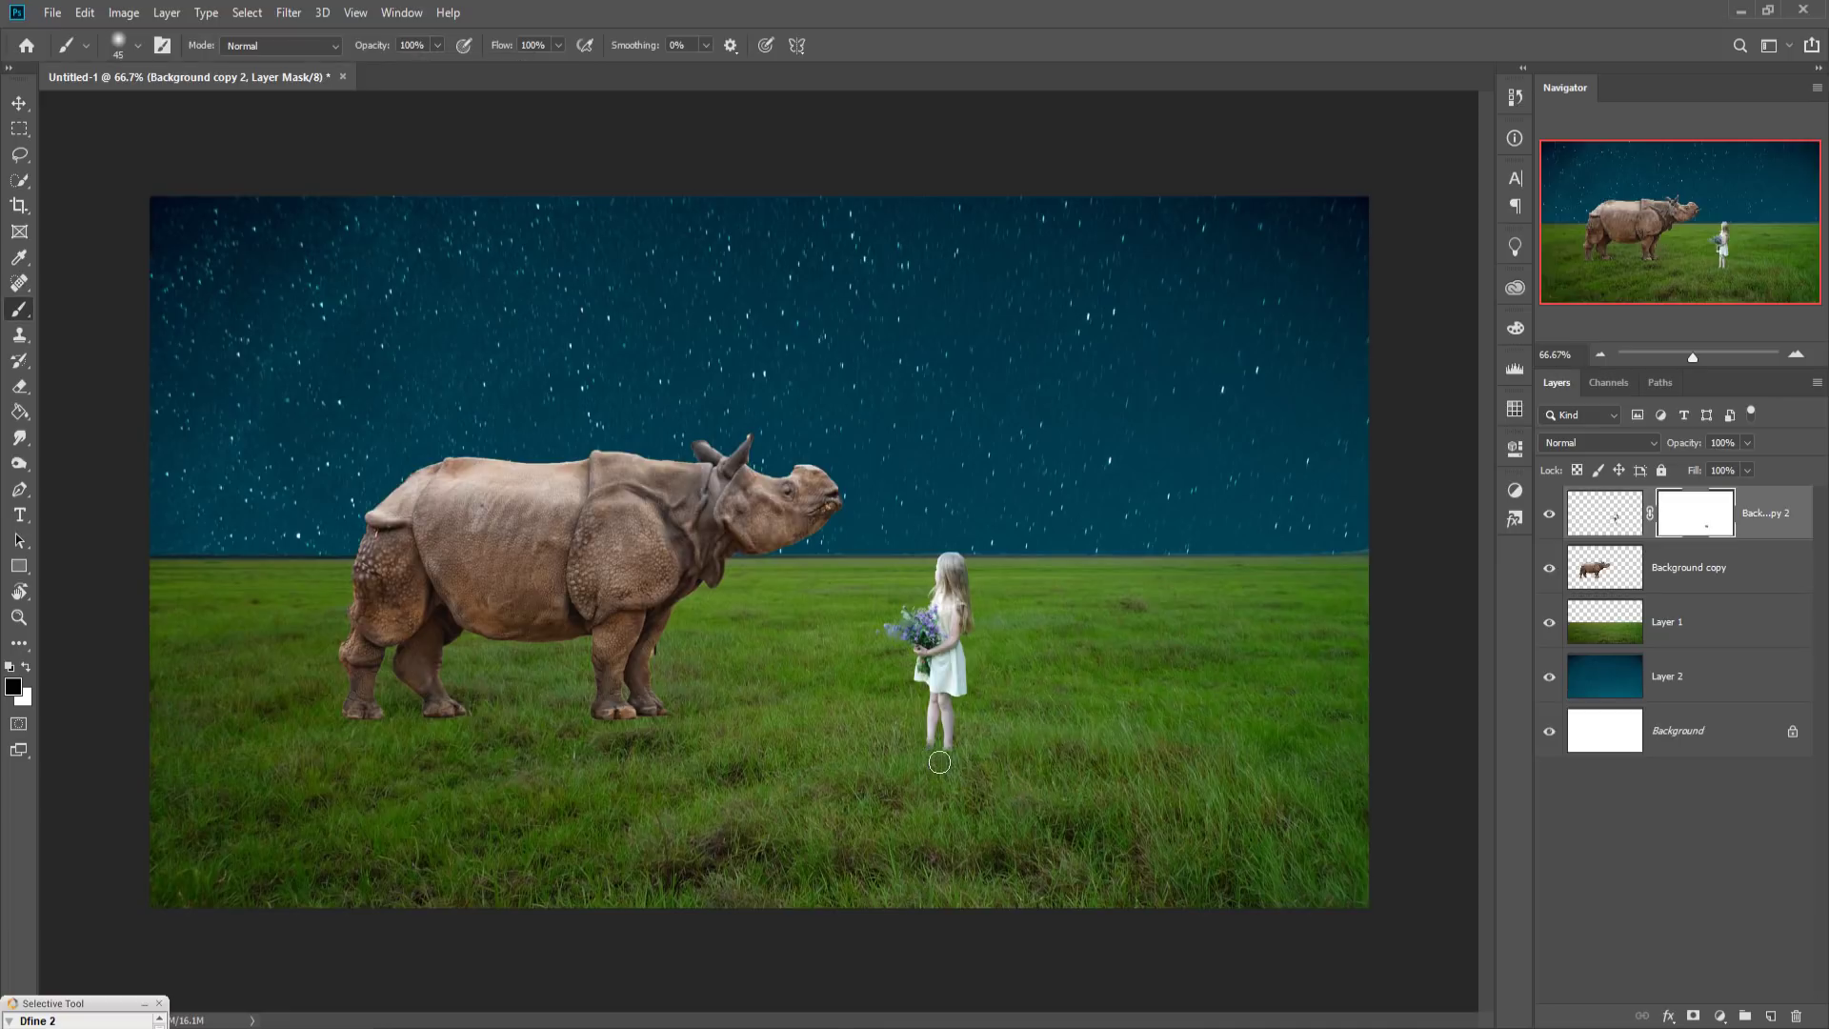
Step: Mask the rhino's layer and paint black over its hooves to sink them into the grass
click(1715, 572)
click(1693, 1016)
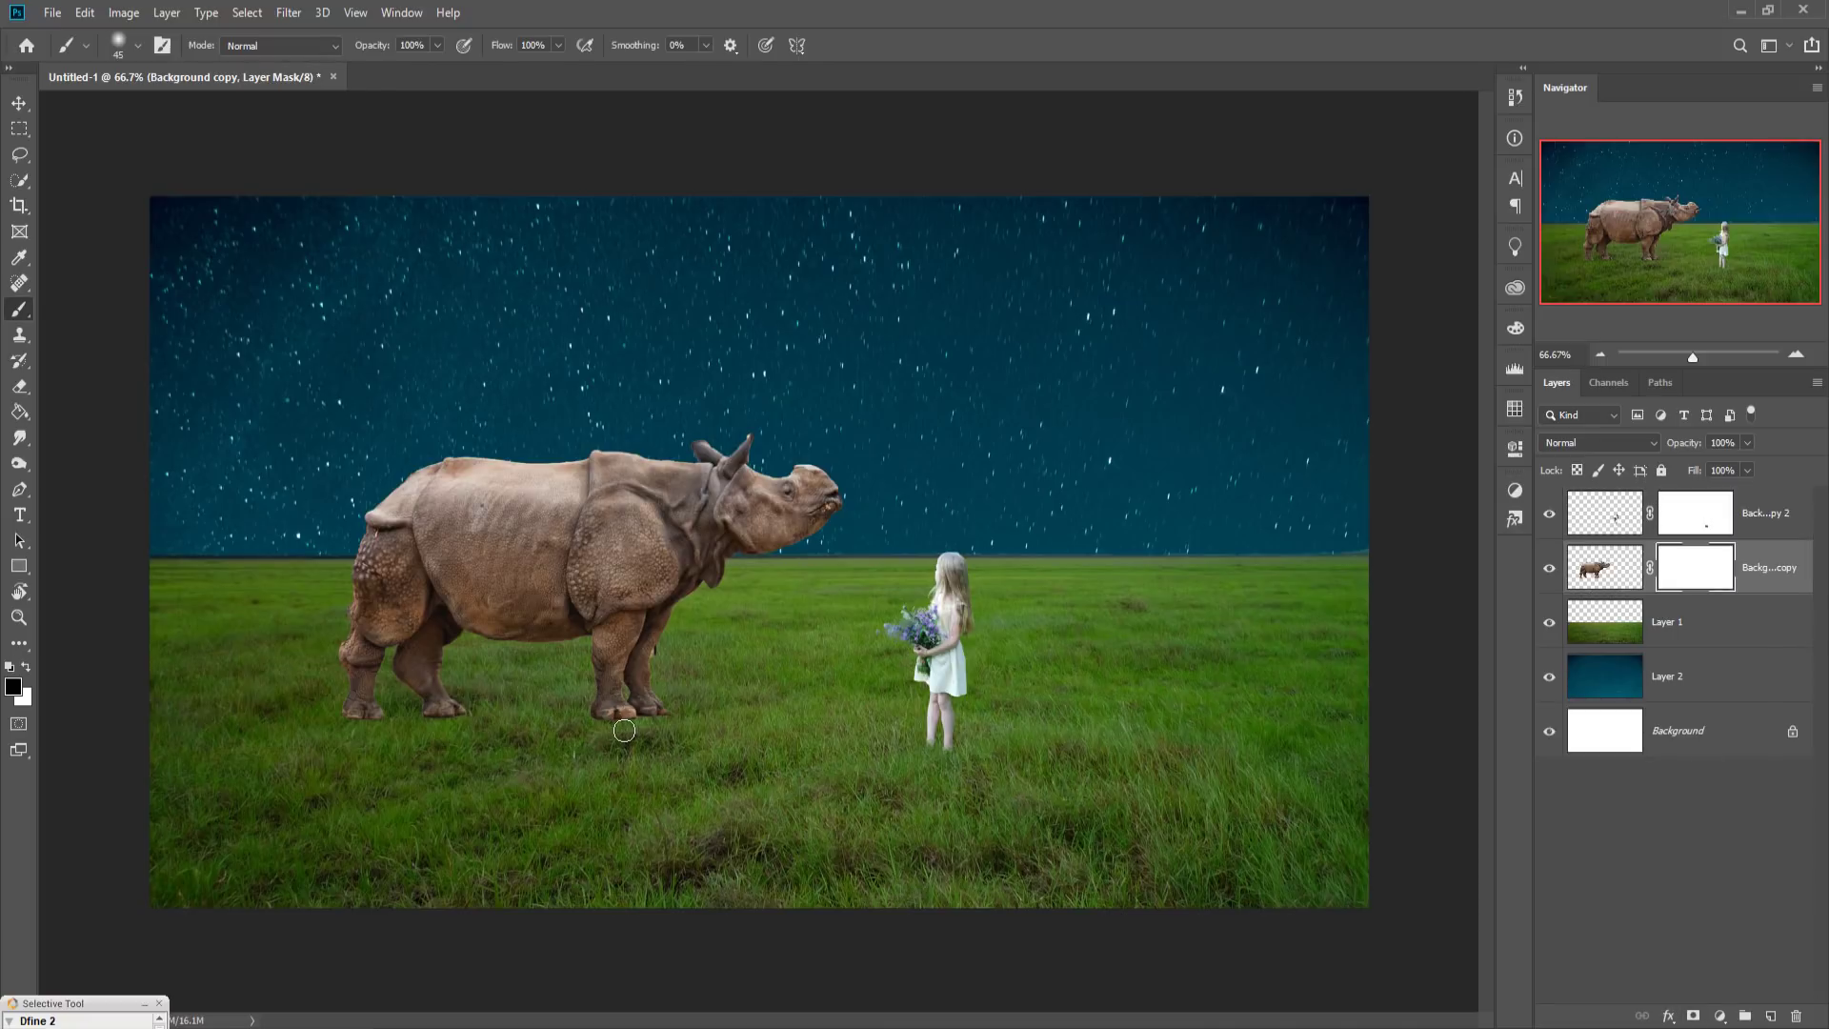
key(bracketright)
drag(670, 731, 562, 733)
mouse_move(450, 736)
mouse_down()
mouse_move(356, 735)
mouse_move(391, 739)
mouse_up()
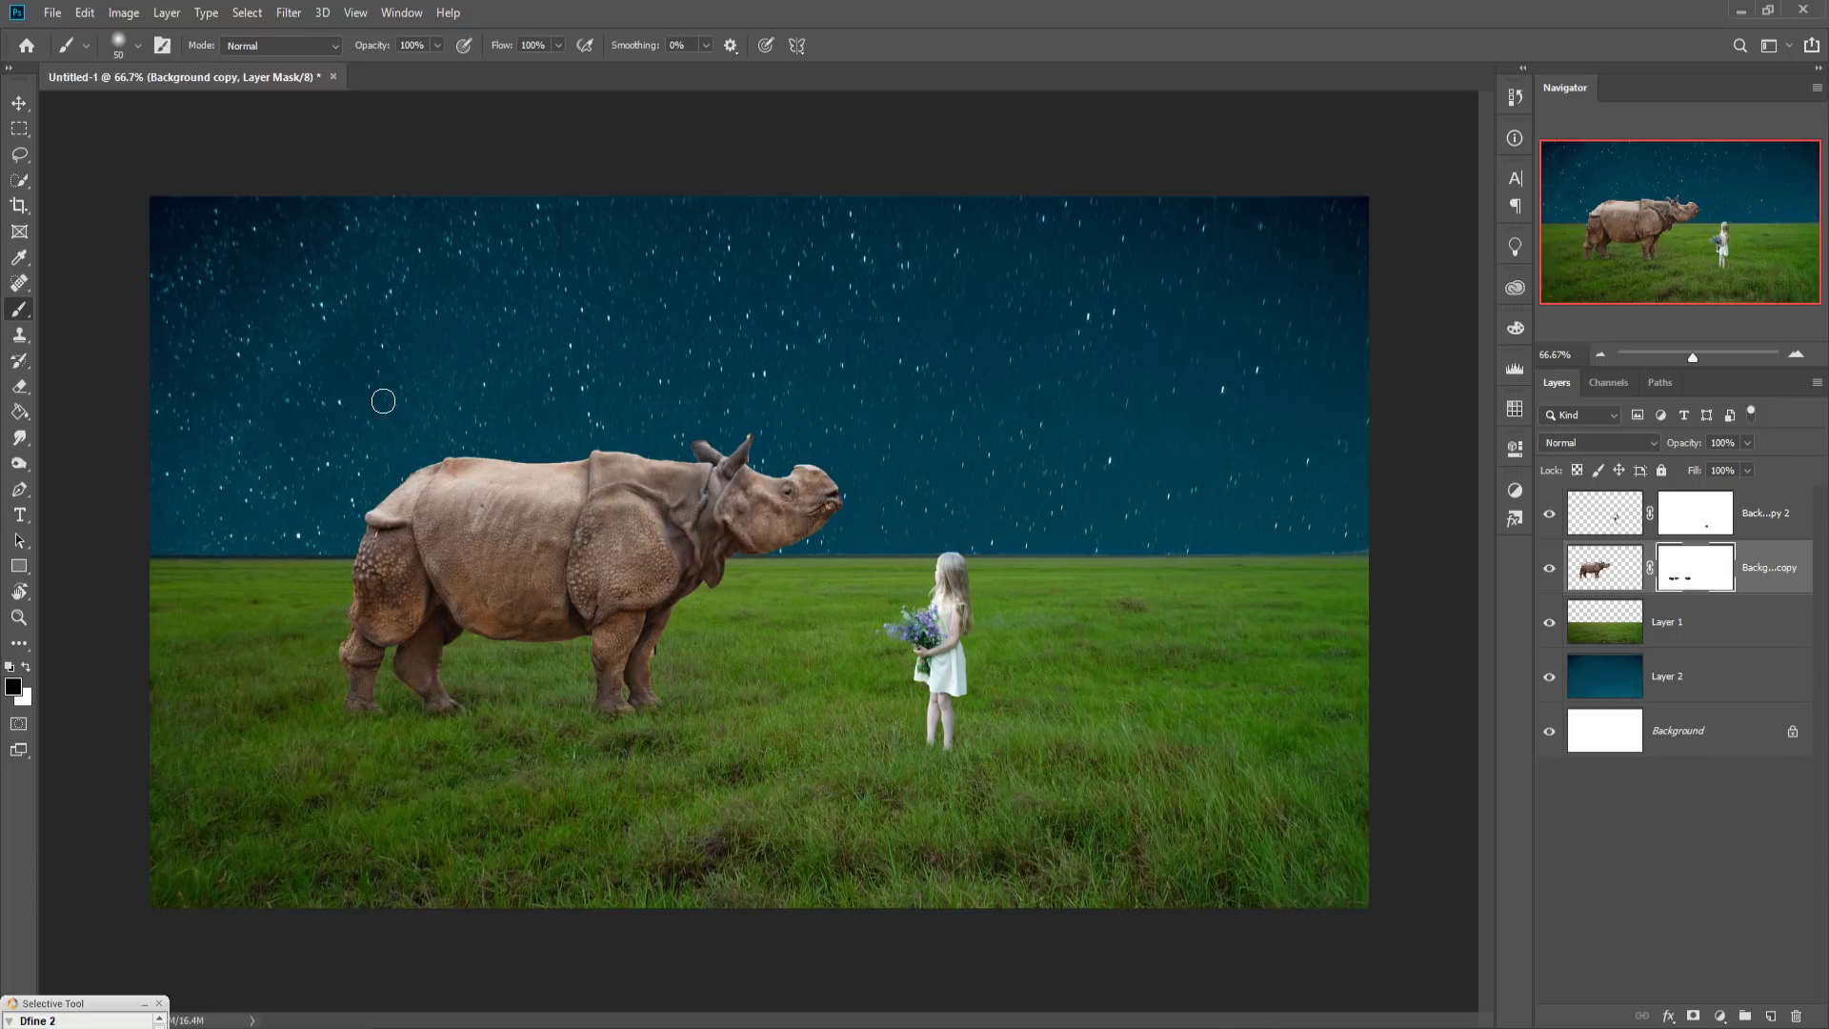
click(17, 103)
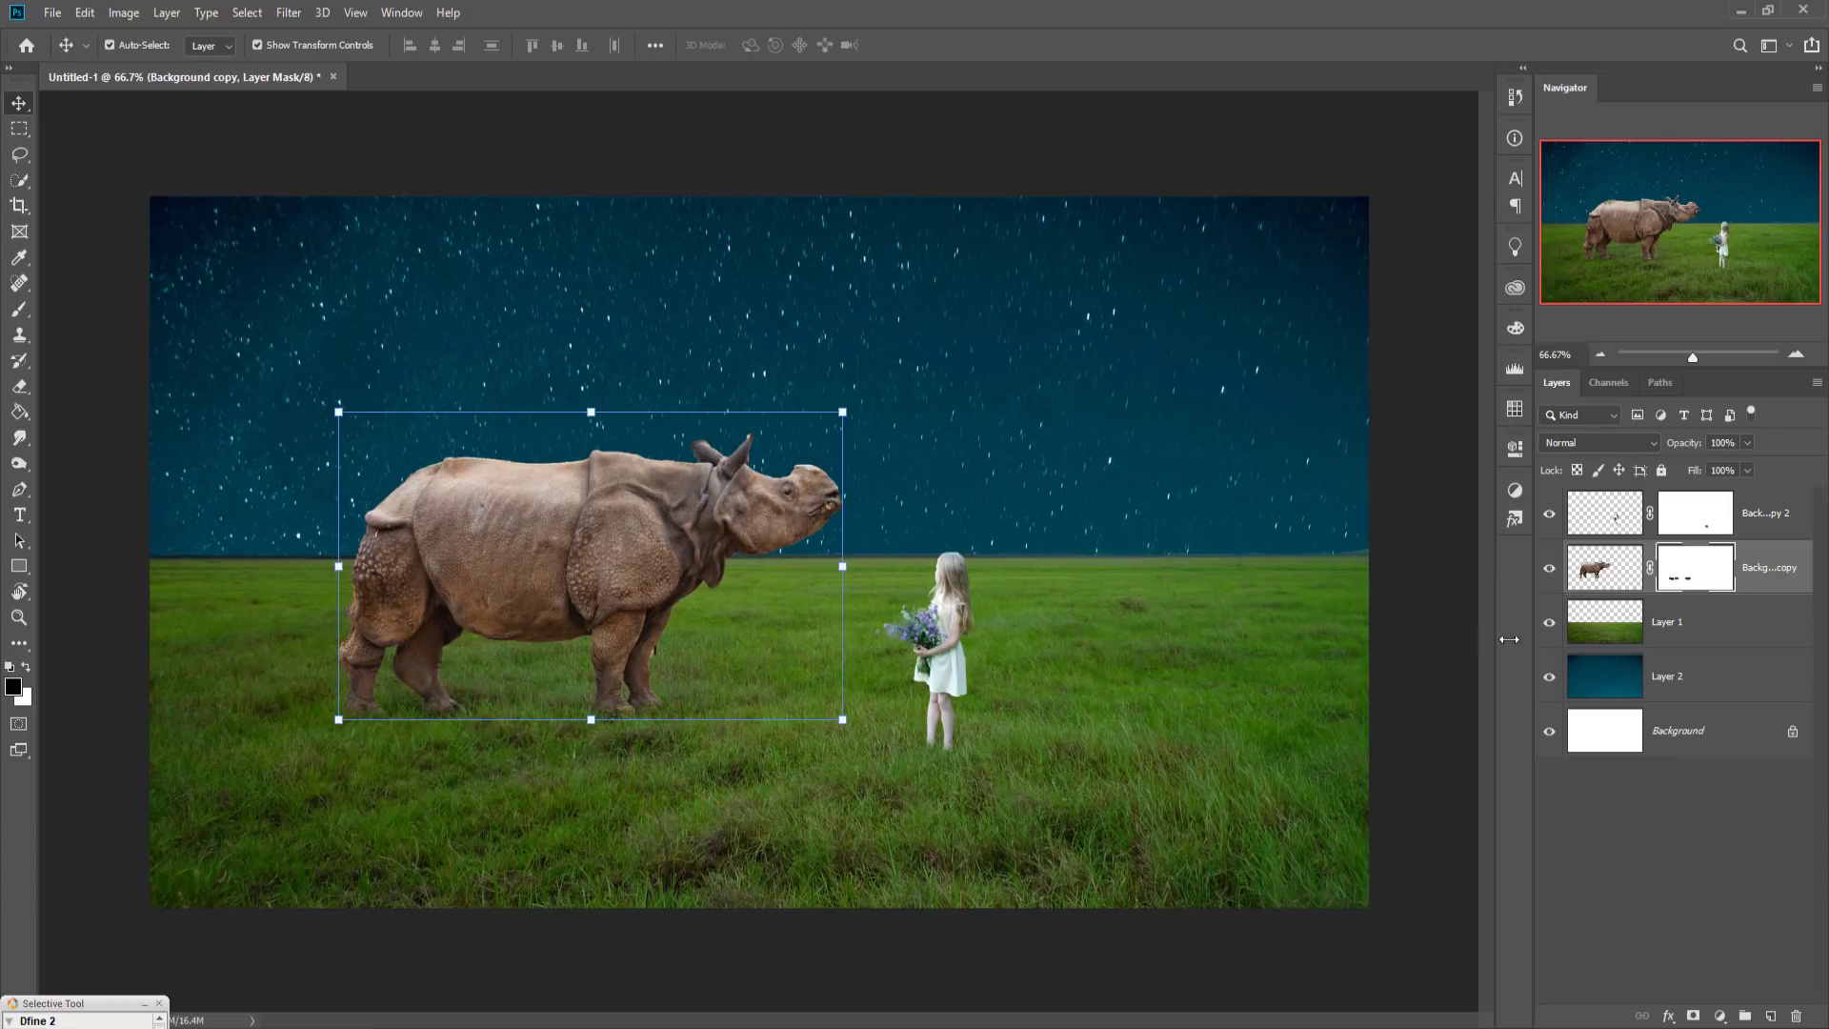
Step: Rescale Background copy 2 to about 91% and set the girl slightly higher on the grass
click(949, 663)
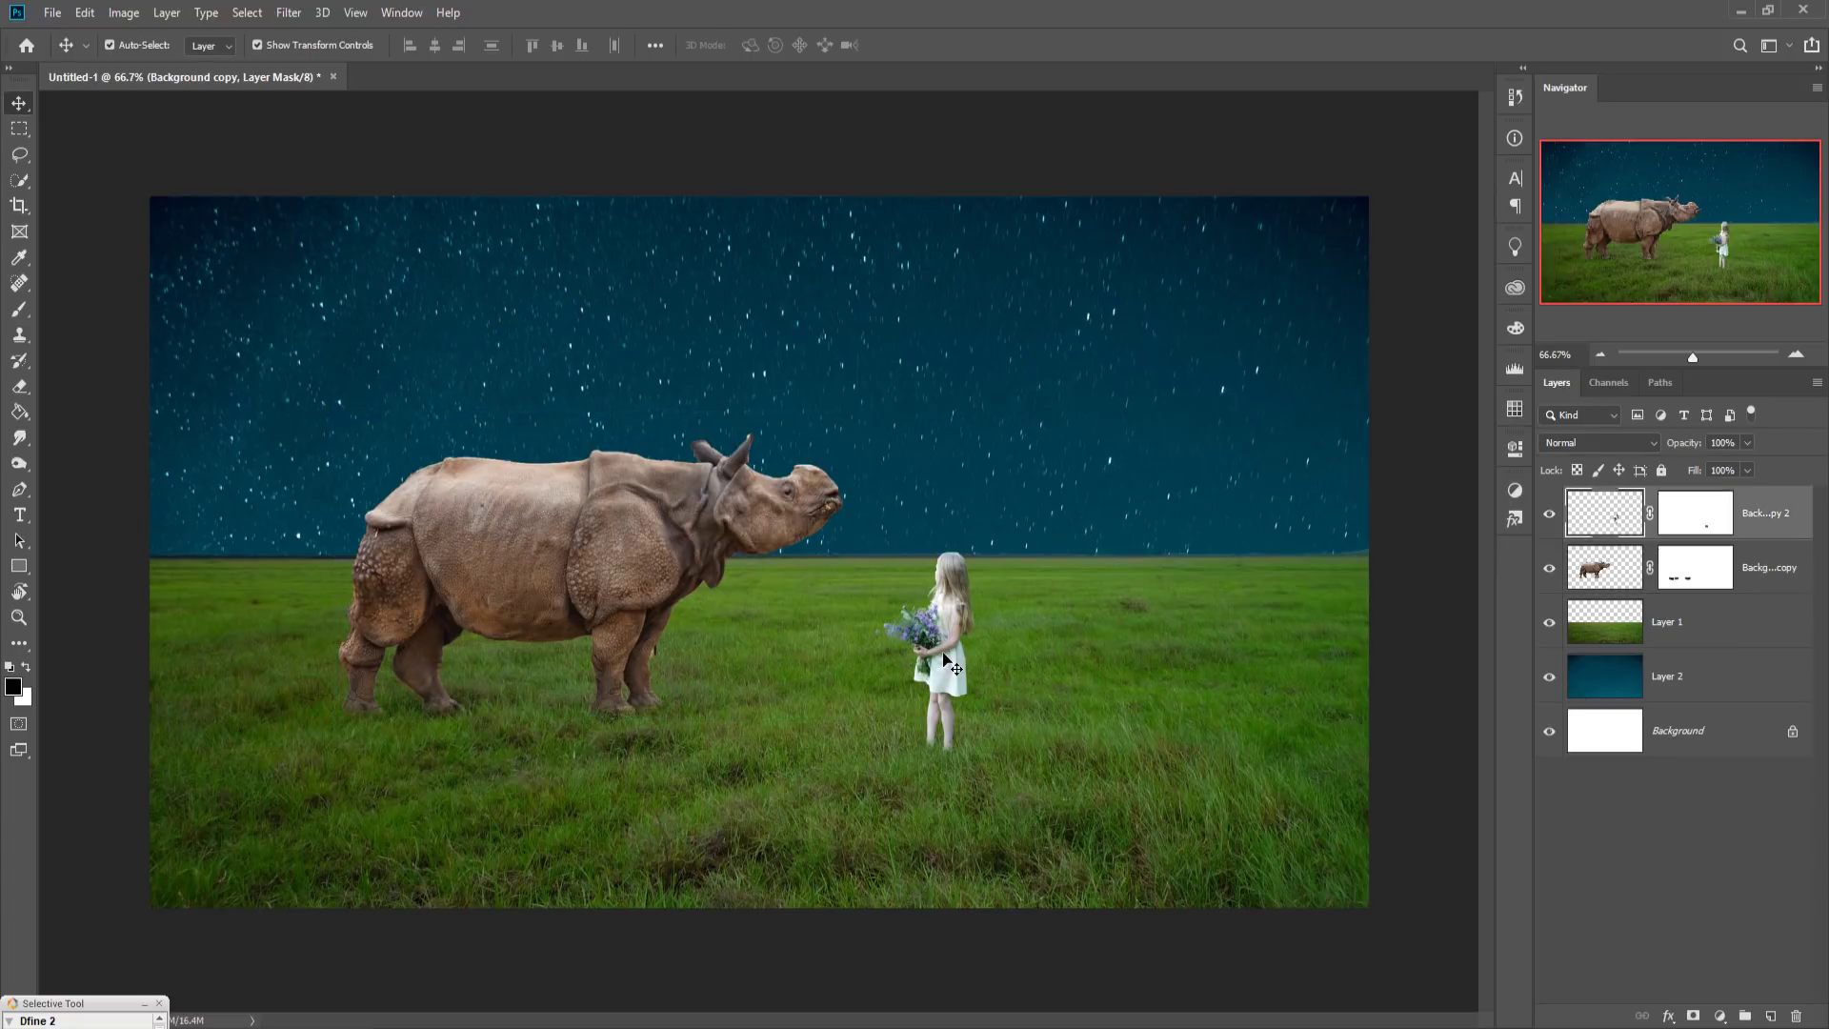
drag(948, 664, 949, 655)
drag(984, 548, 973, 573)
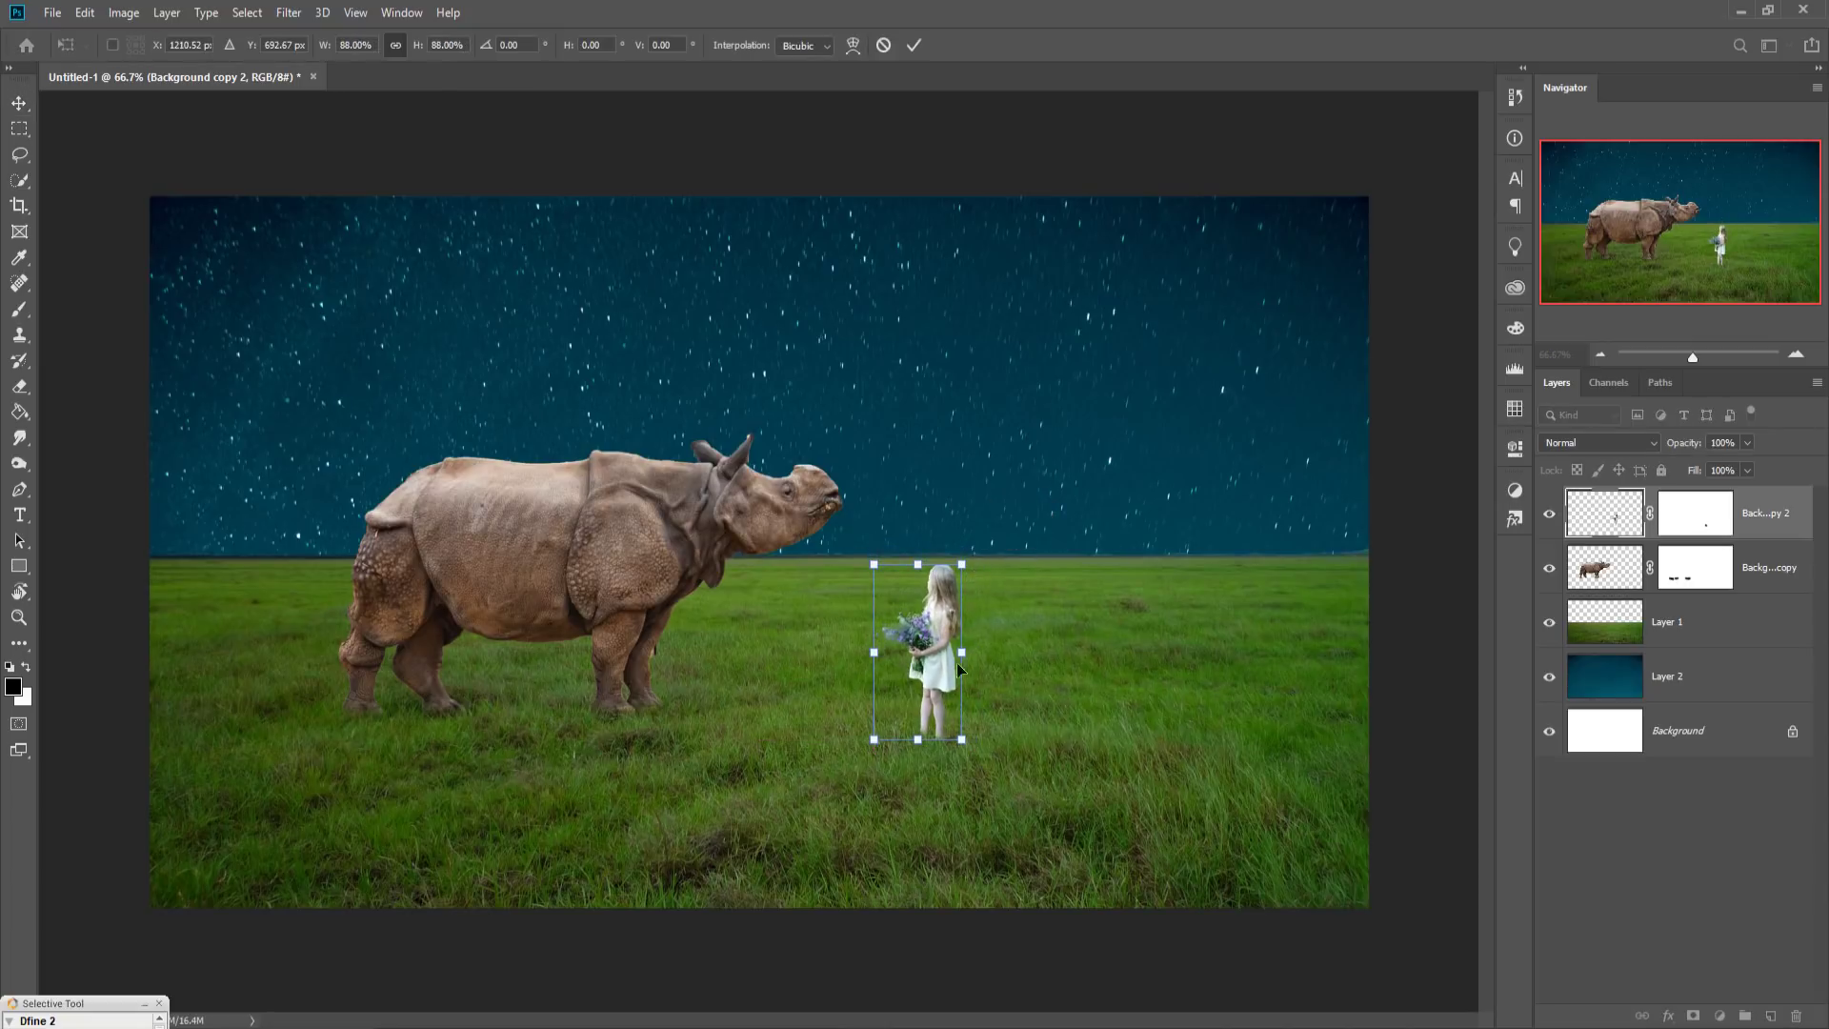
drag(939, 694, 938, 703)
drag(938, 706, 947, 637)
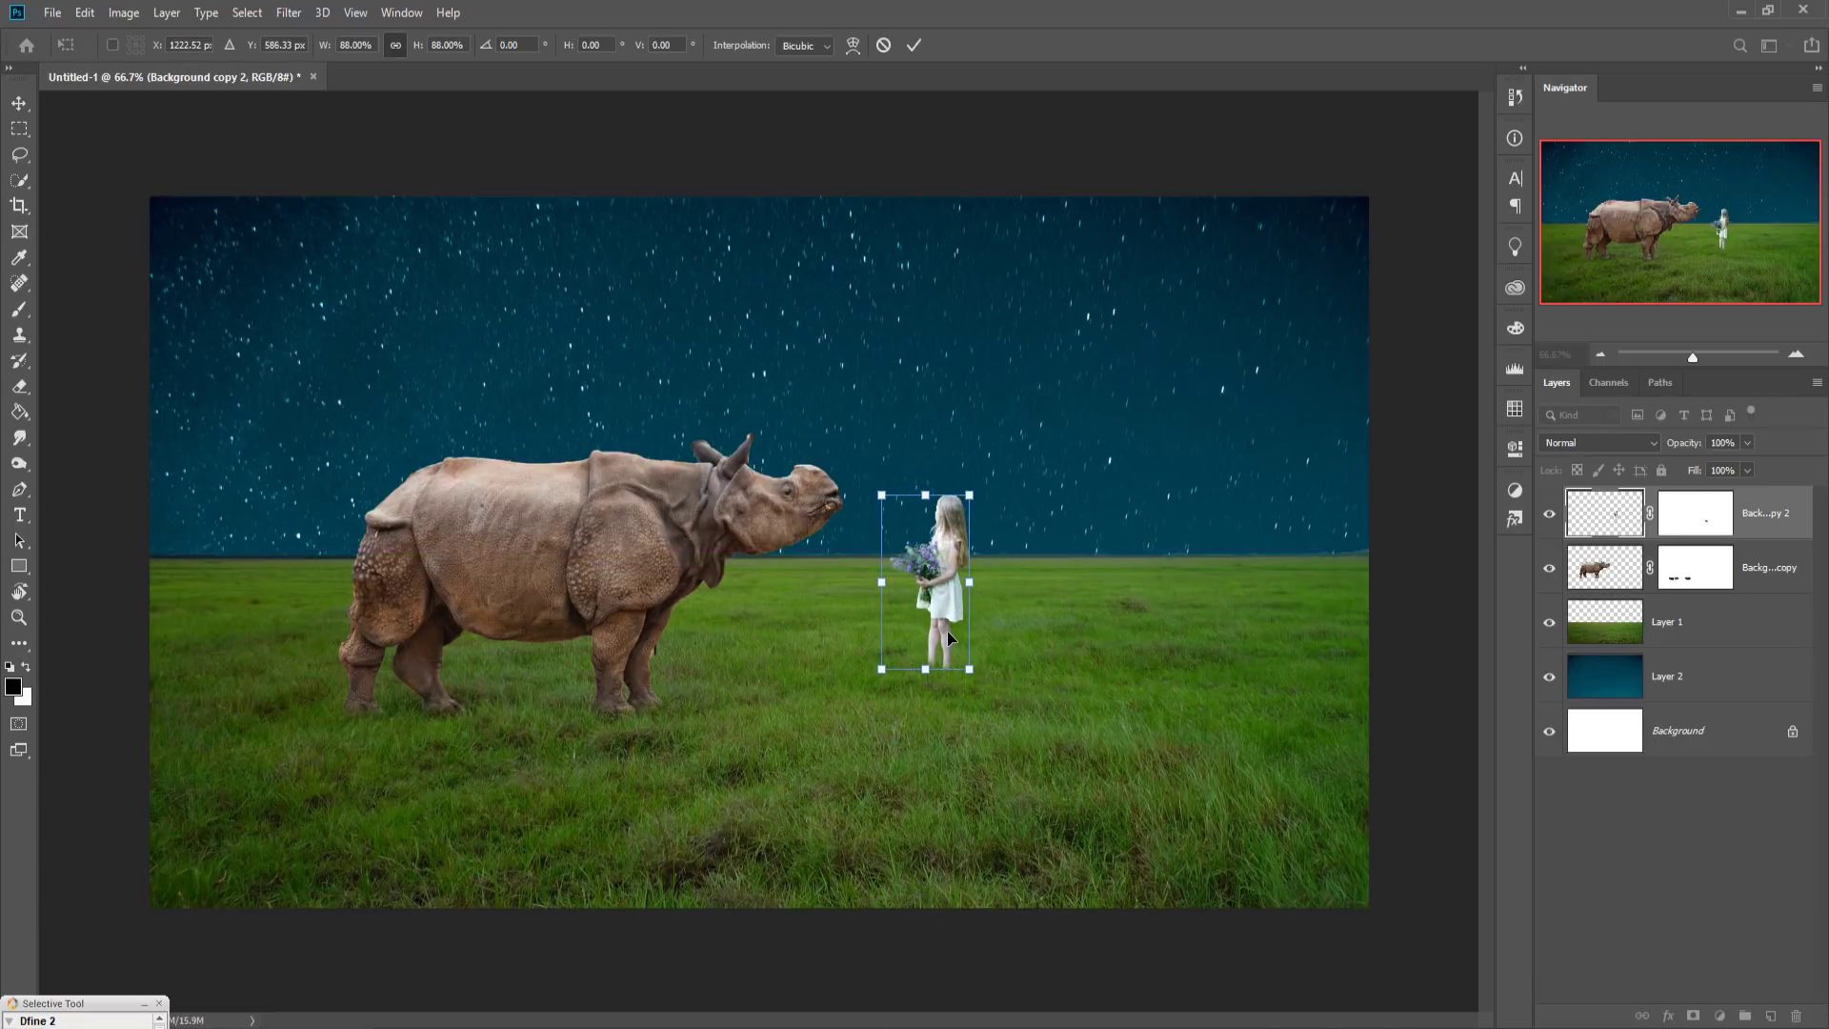
drag(948, 630, 923, 690)
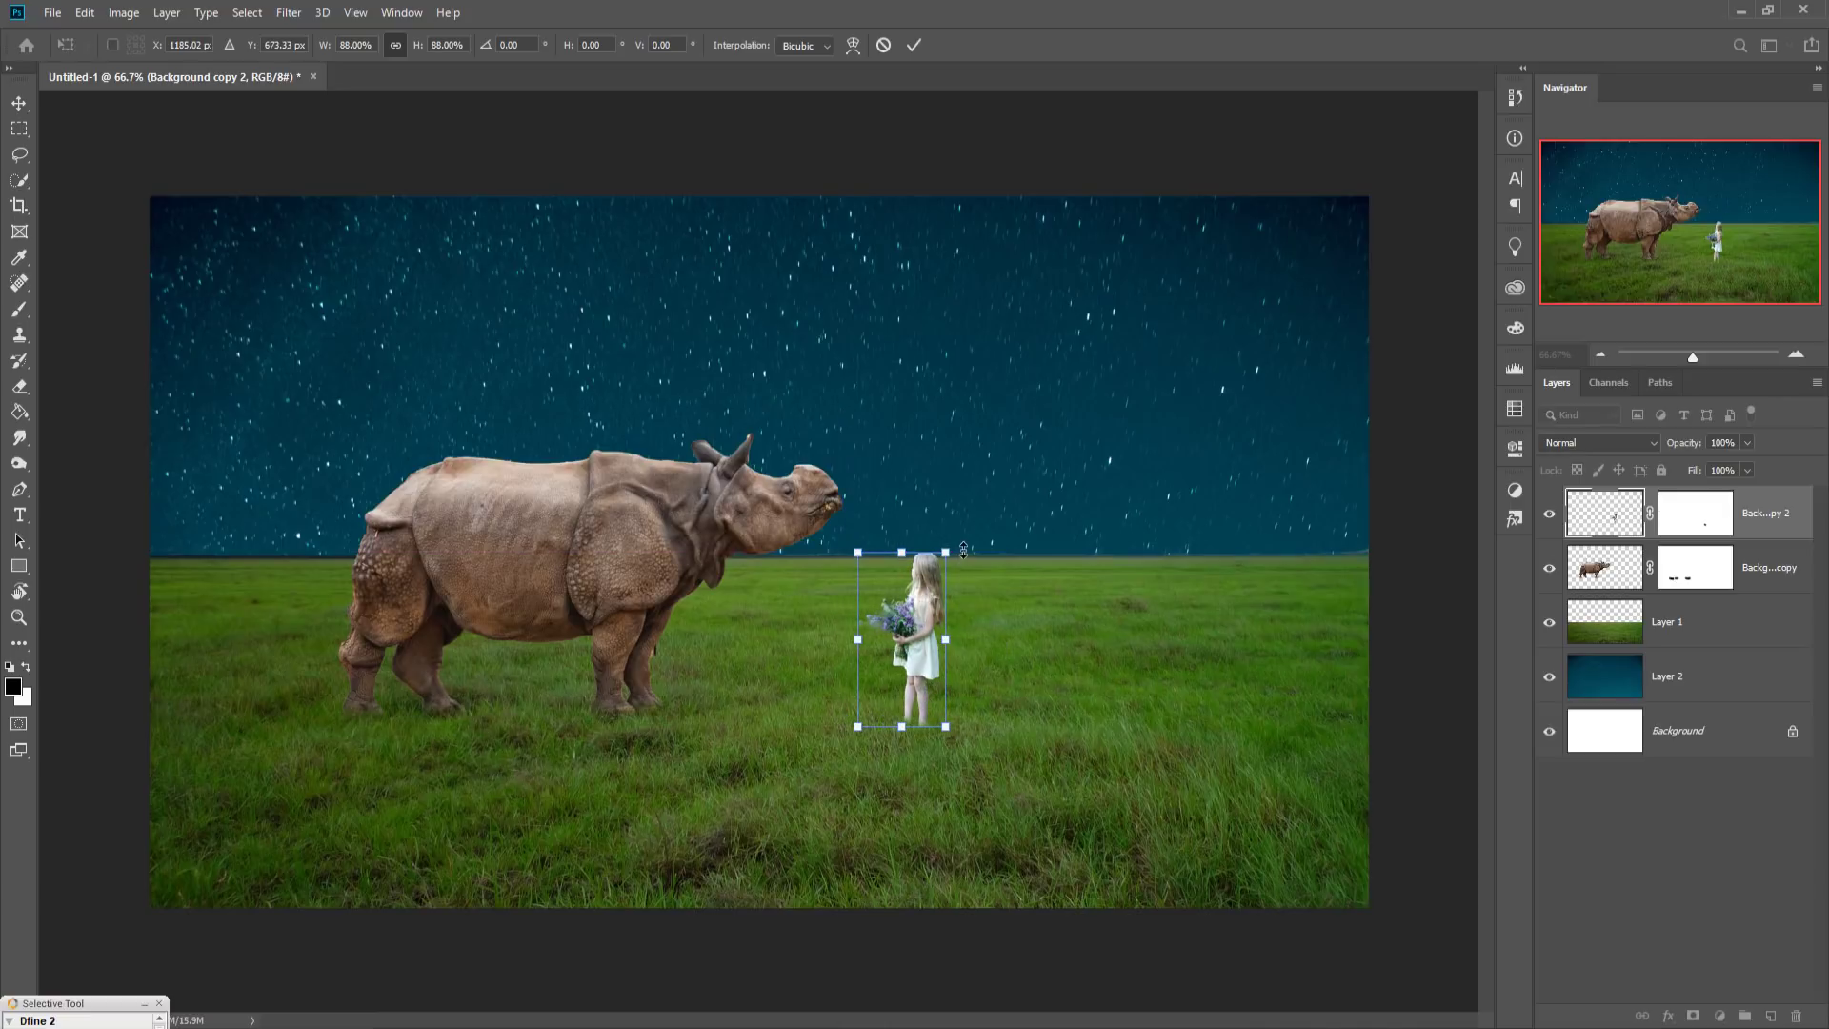
drag(957, 557, 961, 548)
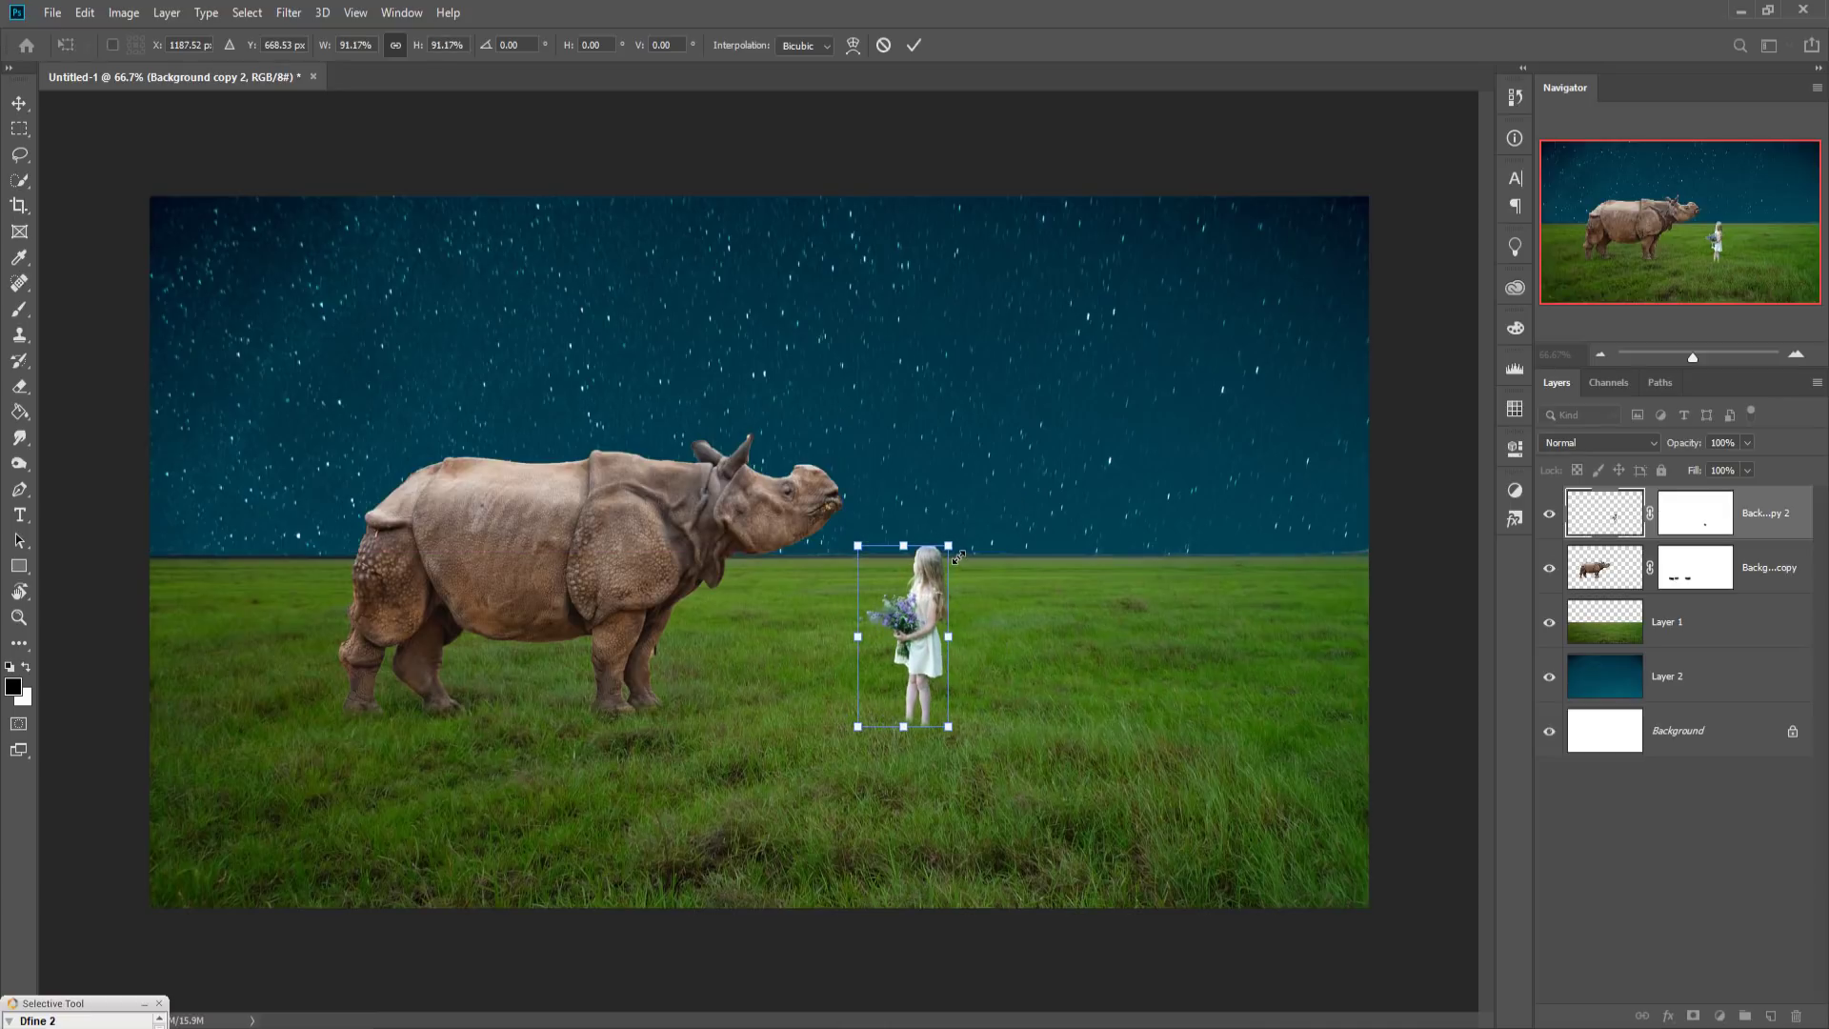
drag(927, 631, 929, 636)
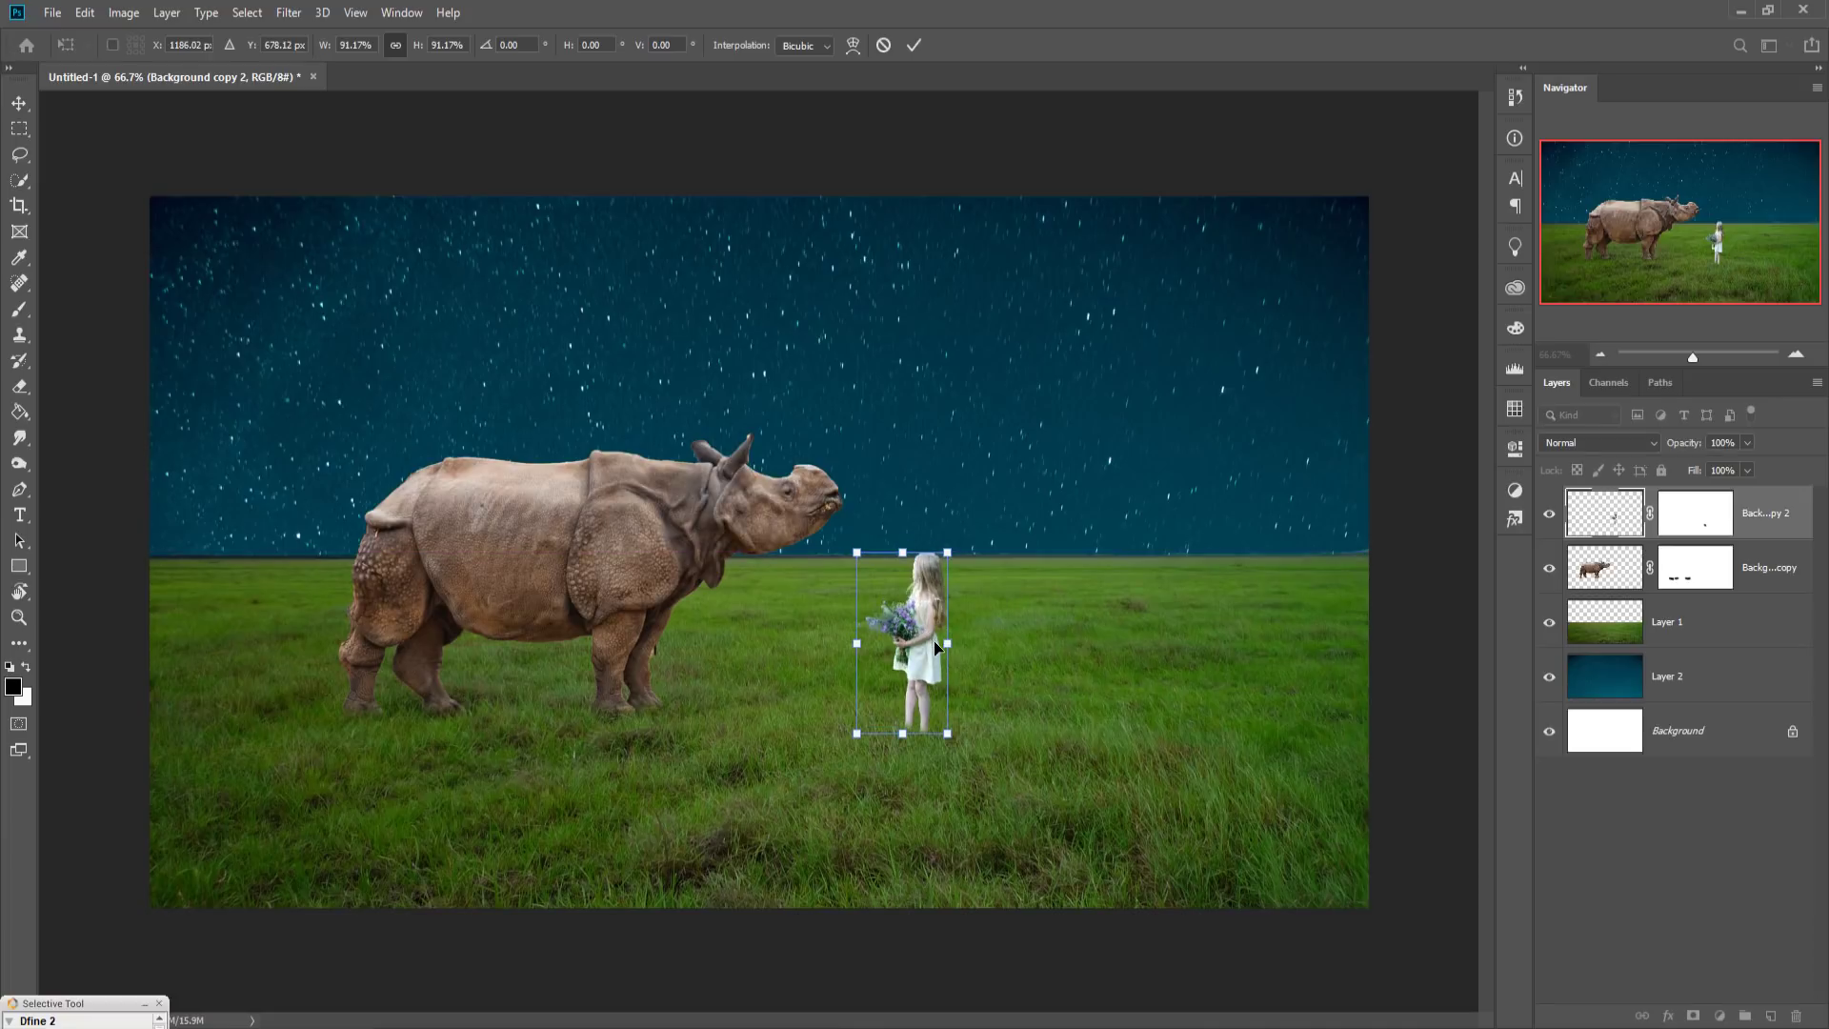
drag(934, 647, 936, 643)
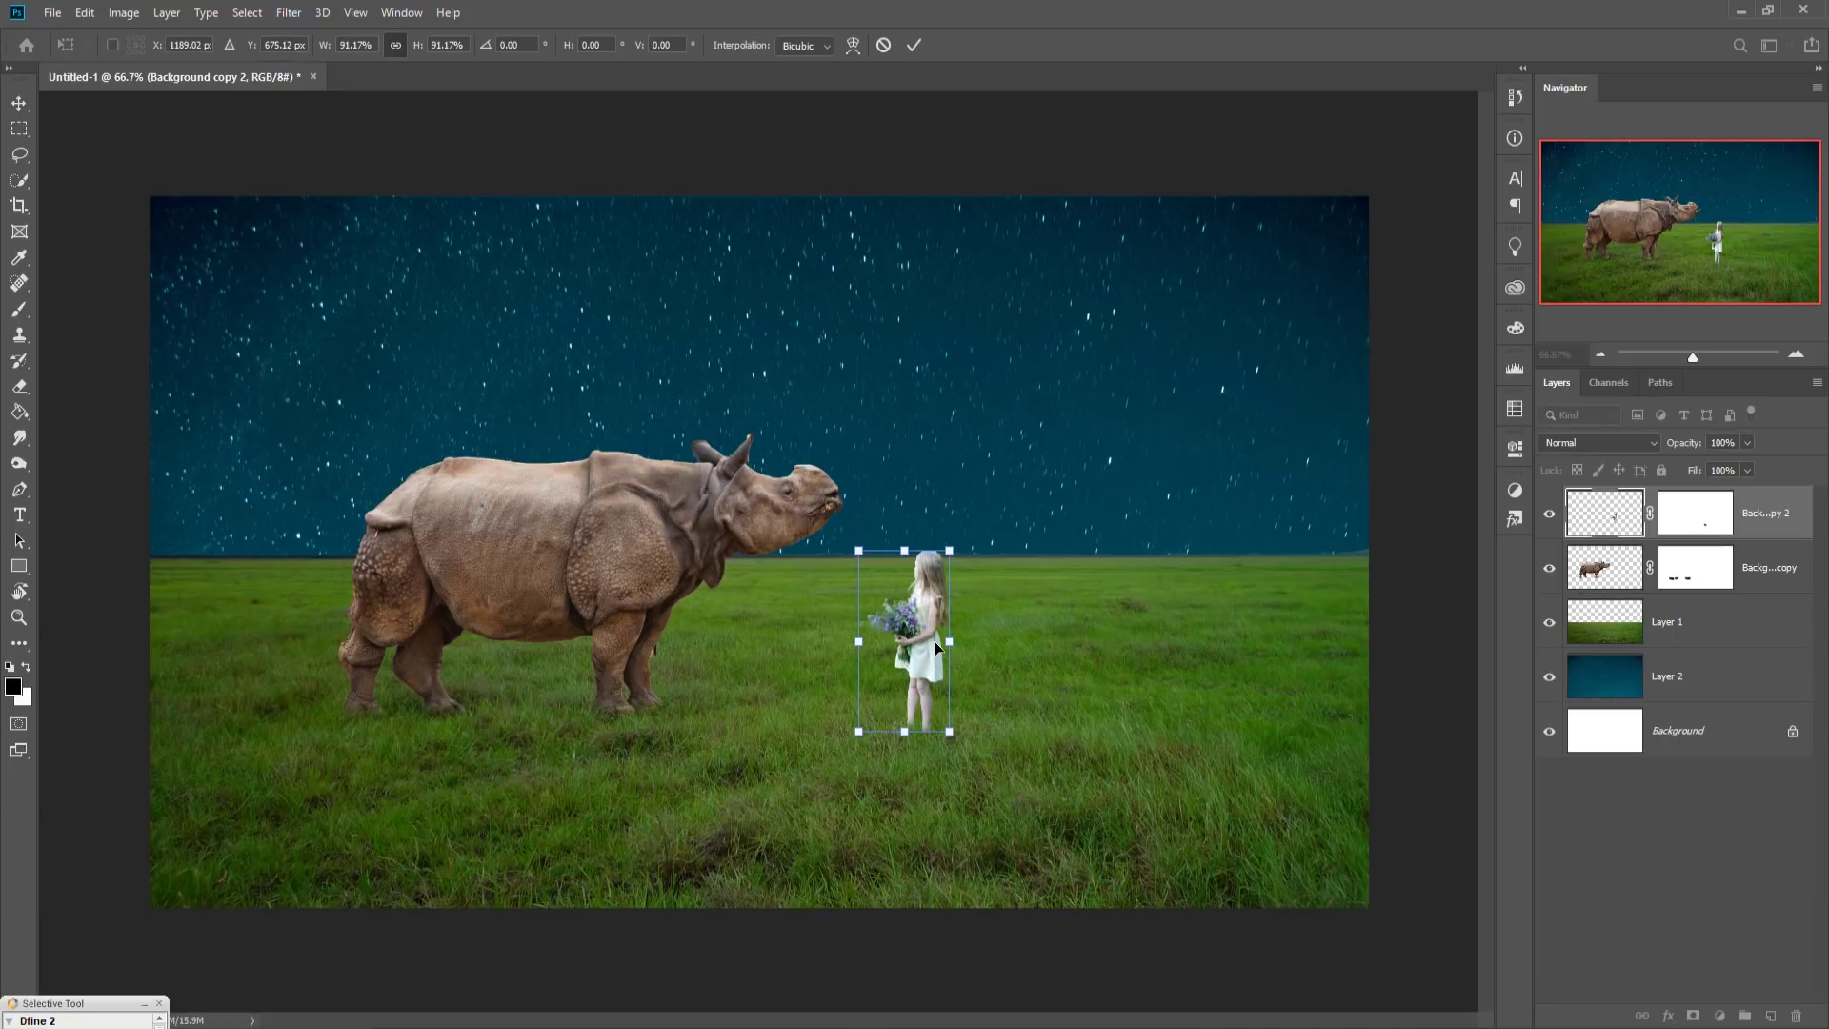
click(918, 45)
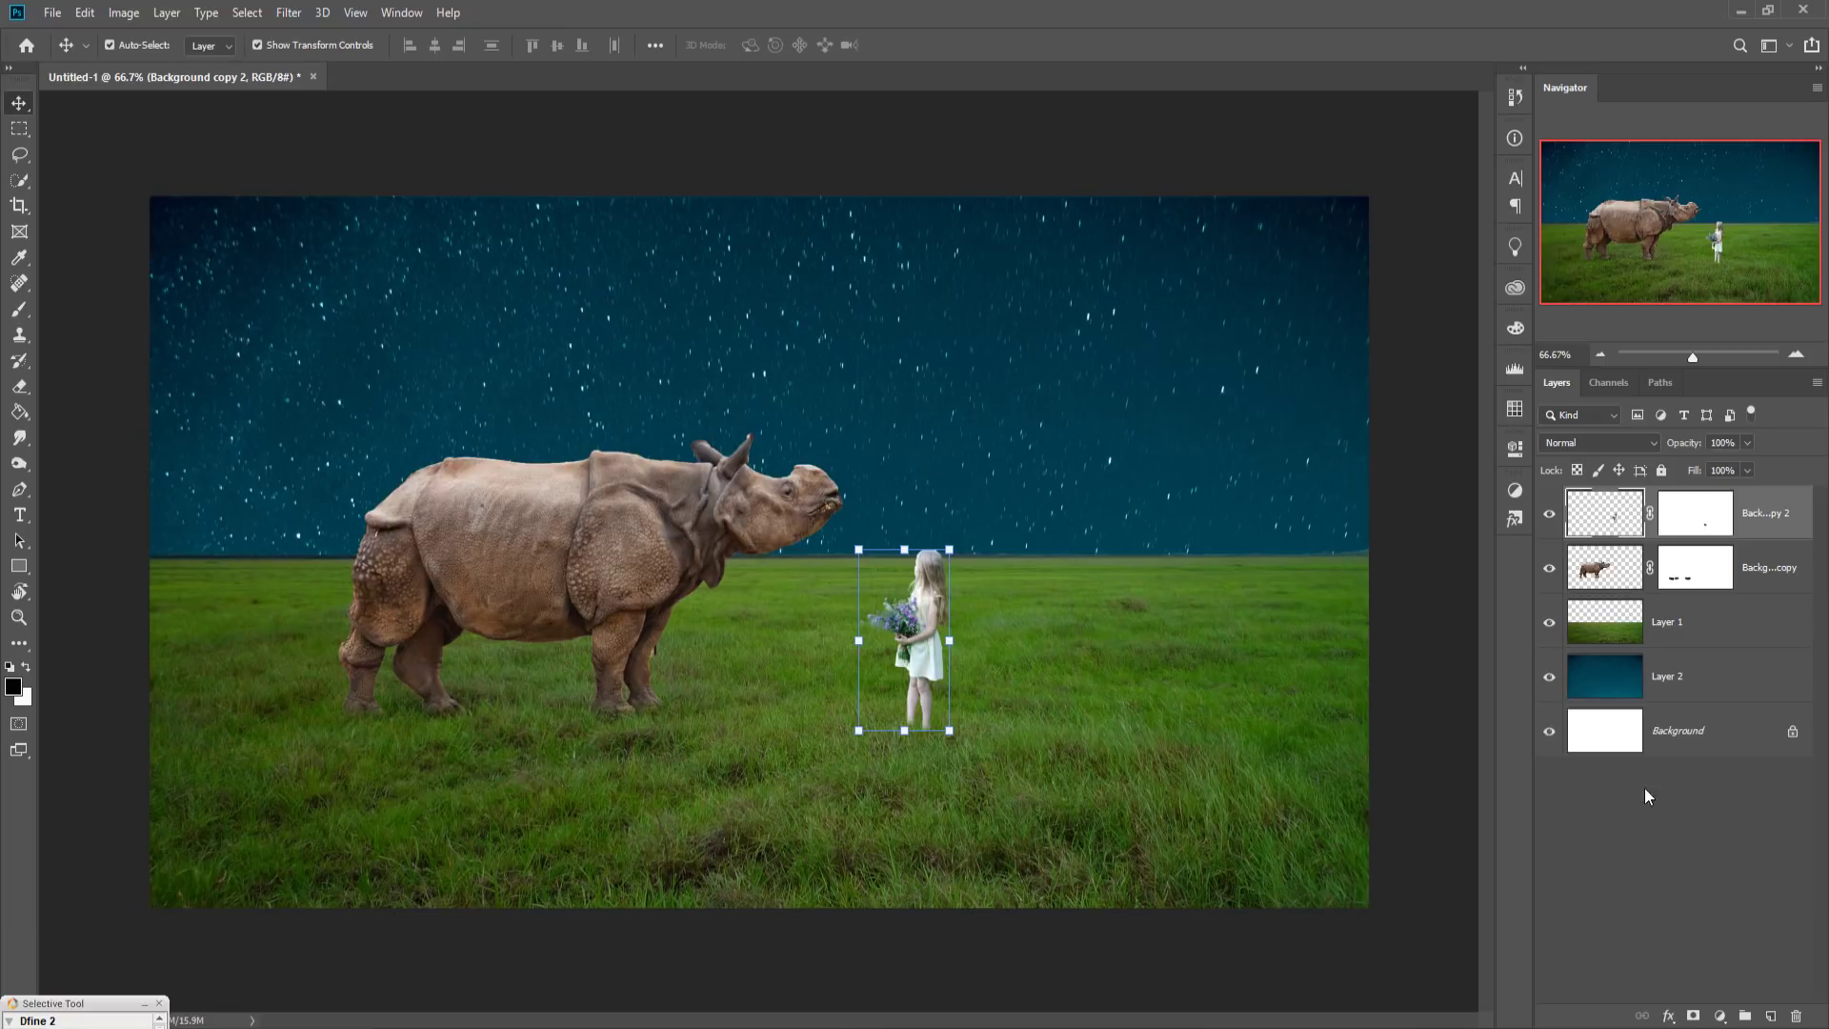
Step: Add a Curves adjustment above Layer 1, pulling the midpoint down to darken the scene
click(1693, 684)
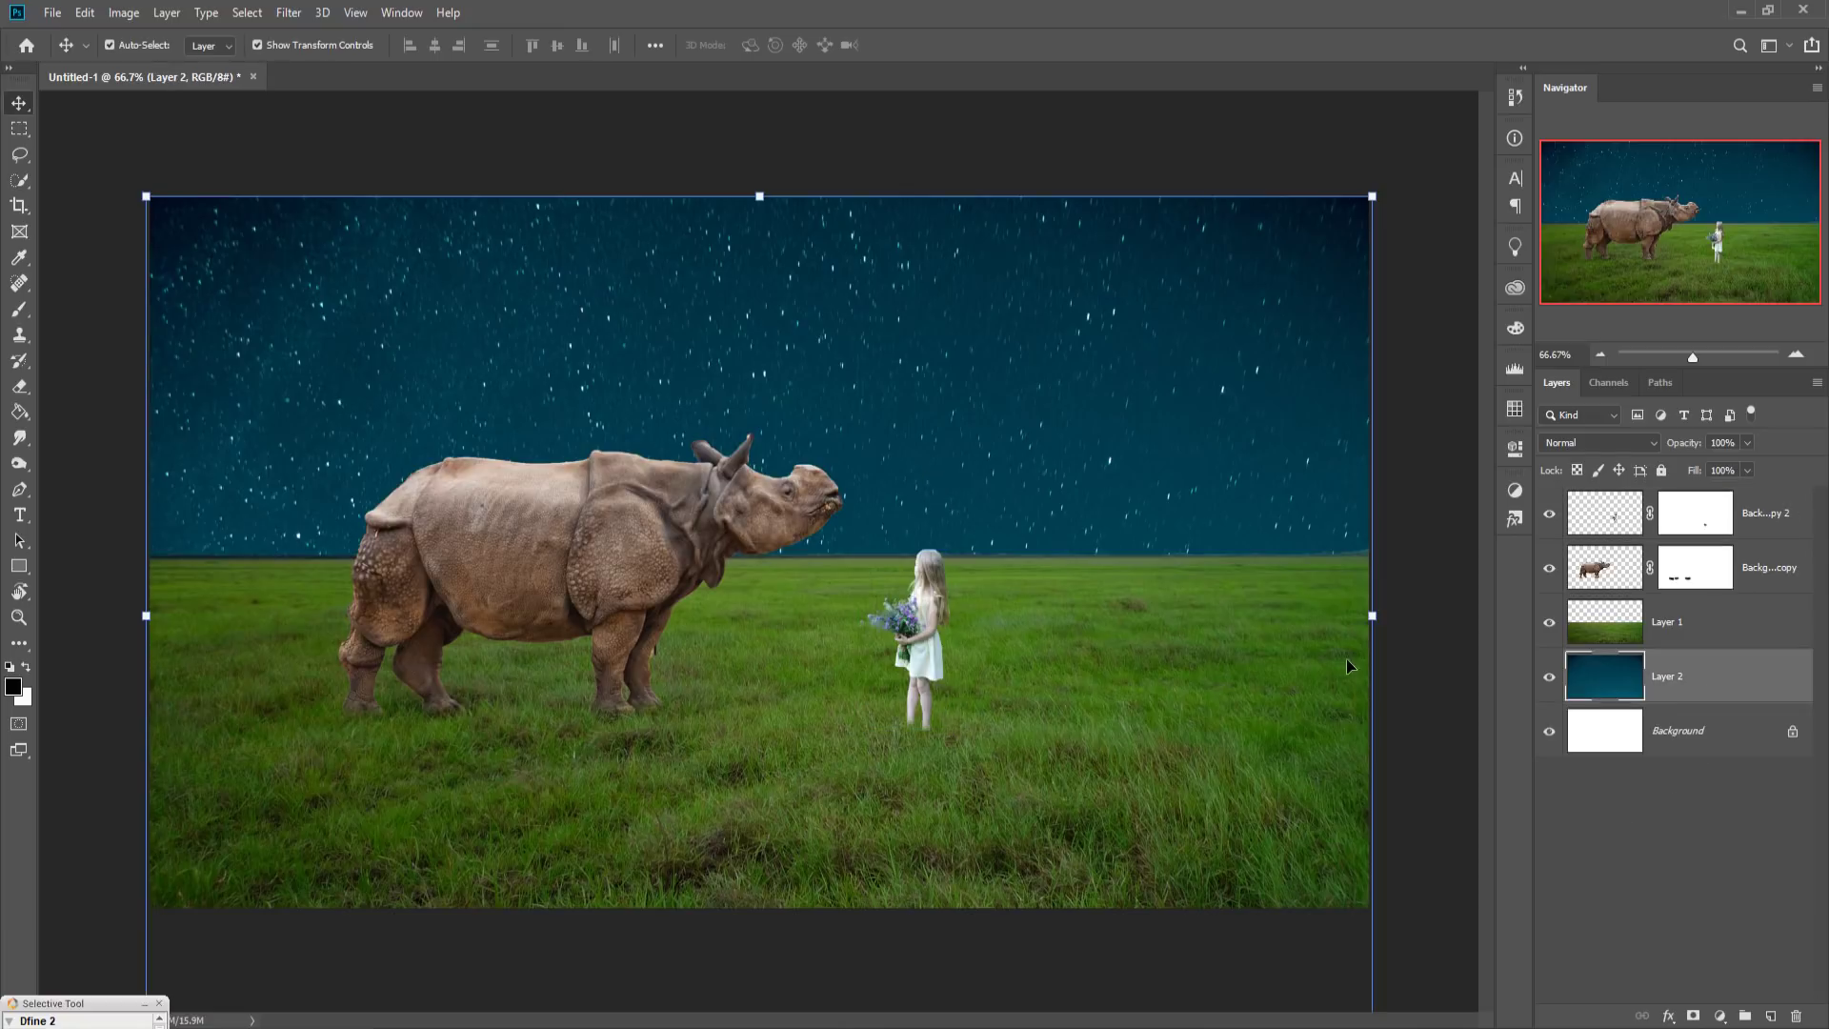
click(1696, 617)
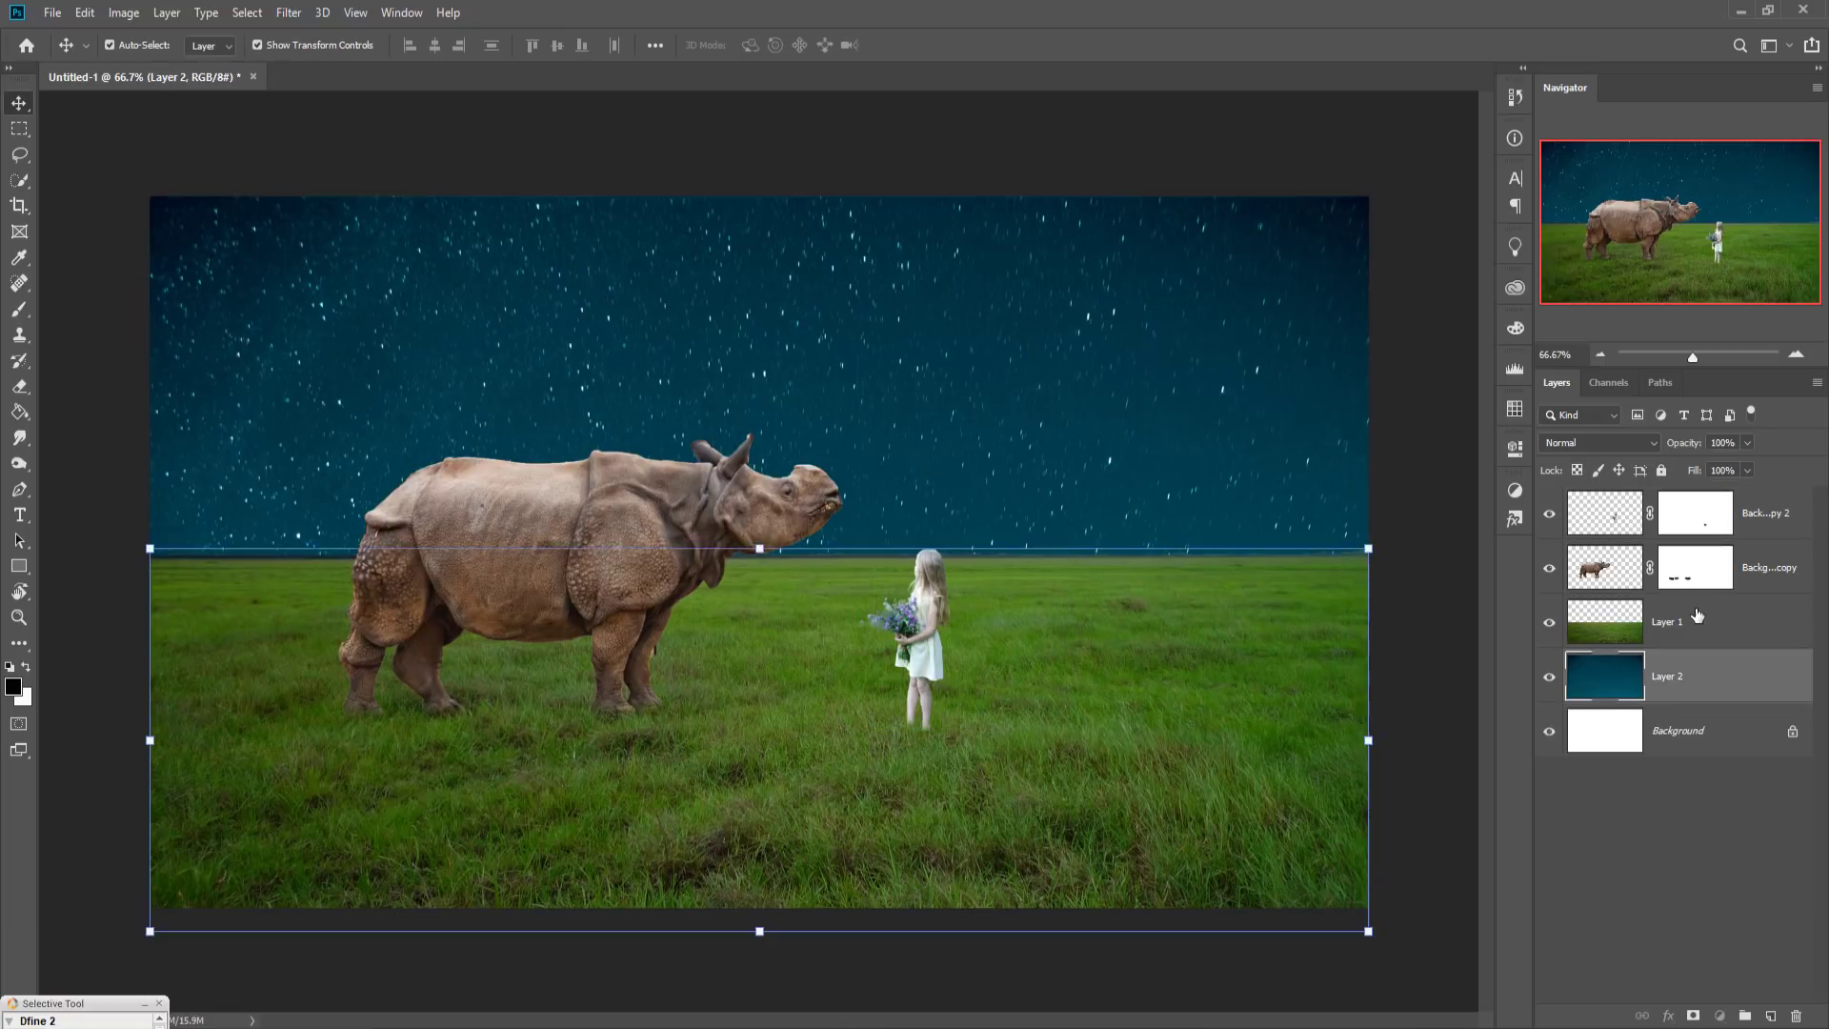
click(1780, 1017)
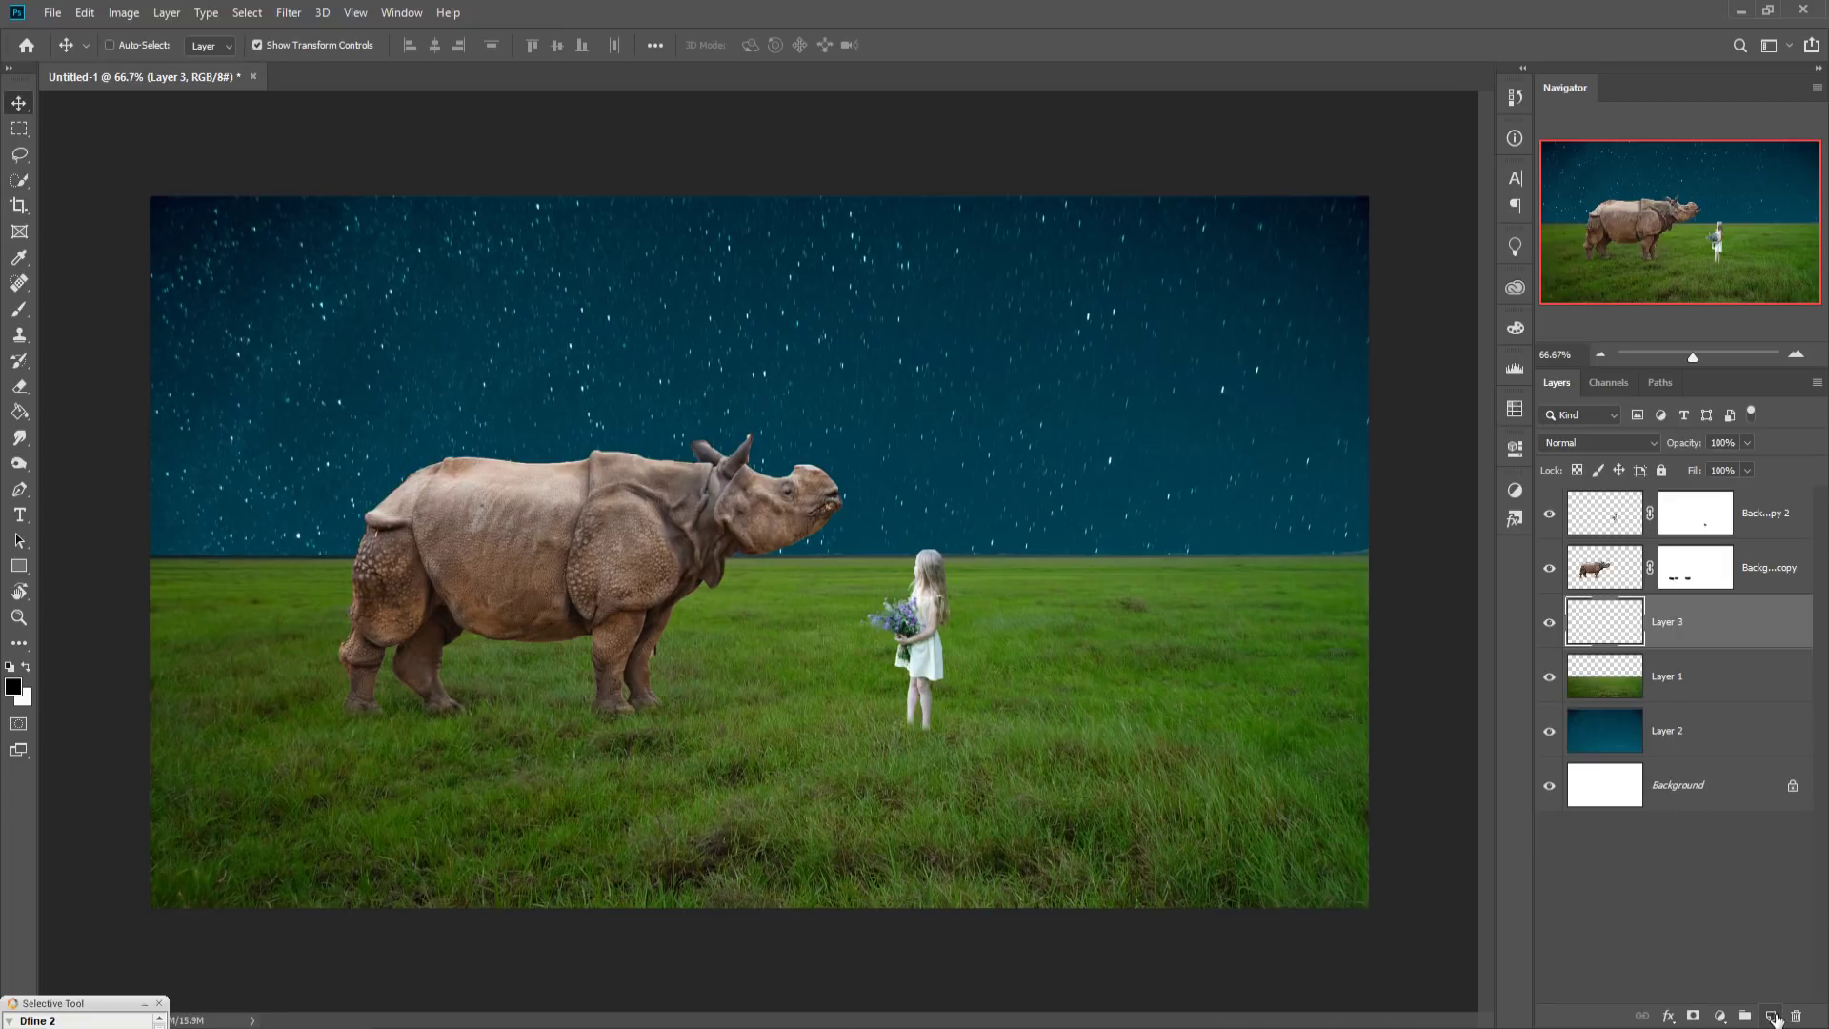
key(ctrl+z)
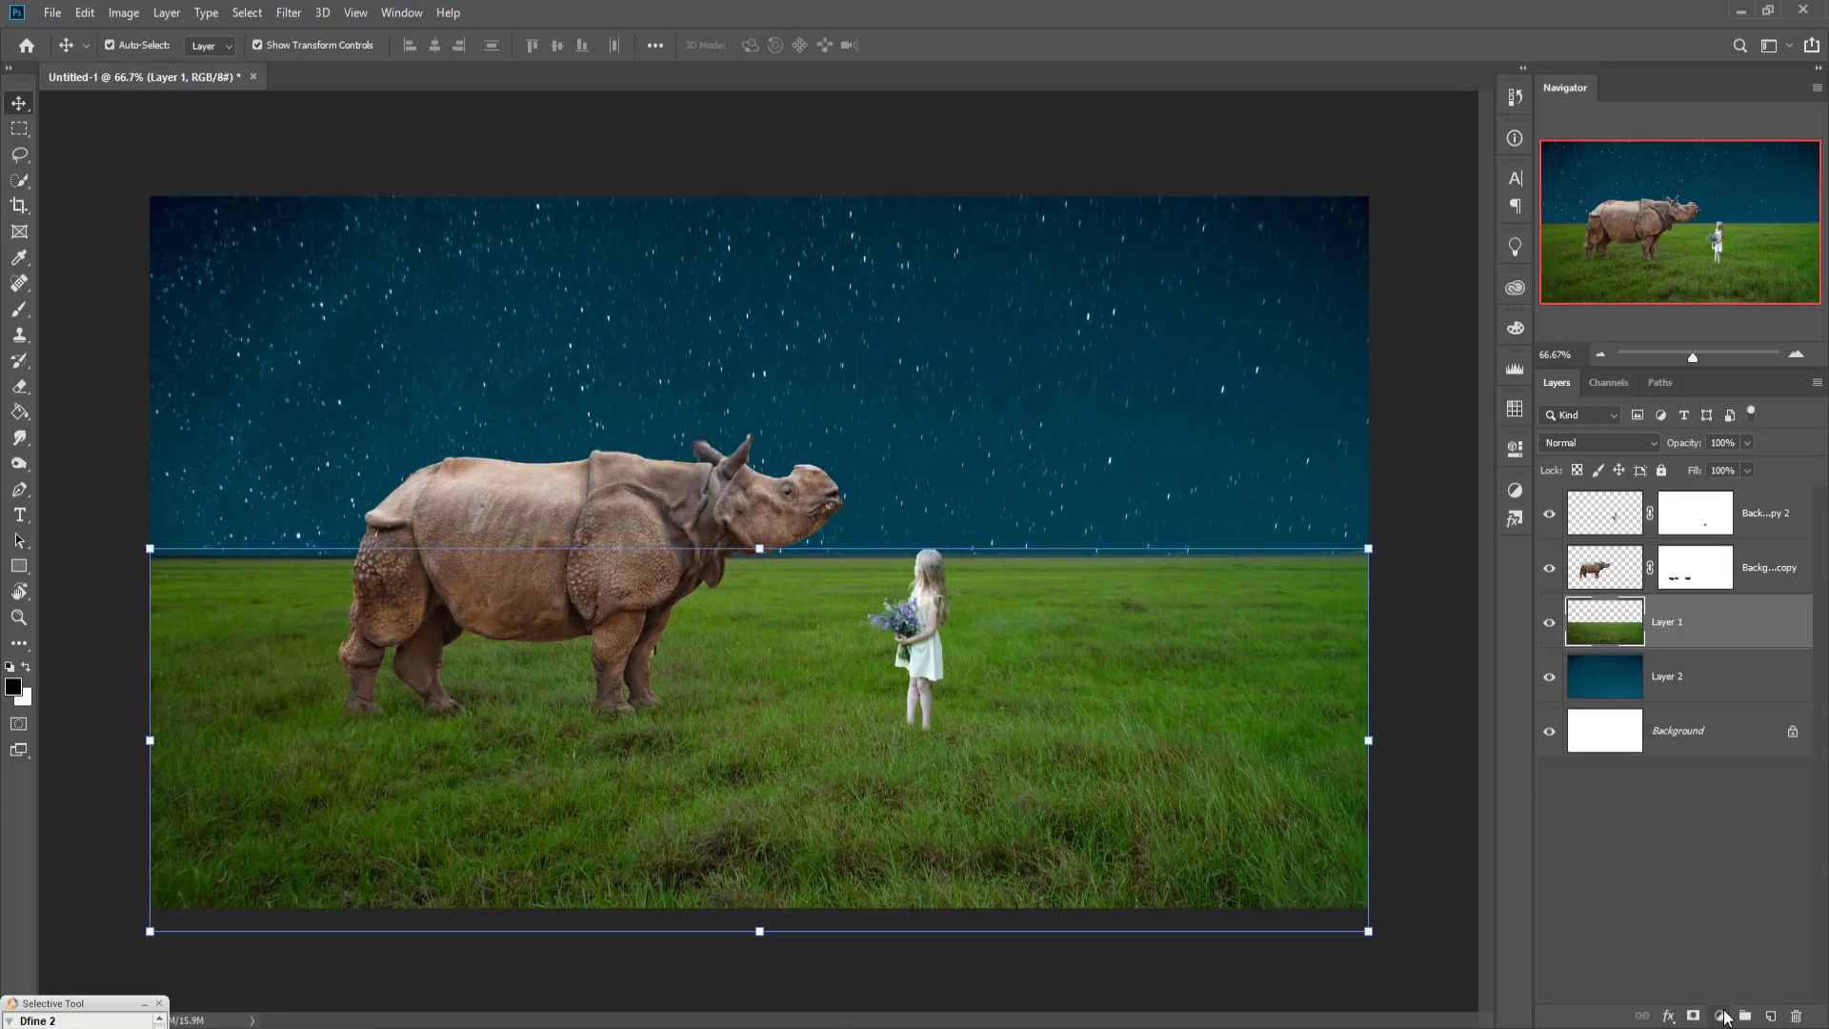
click(1719, 1015)
click(1712, 754)
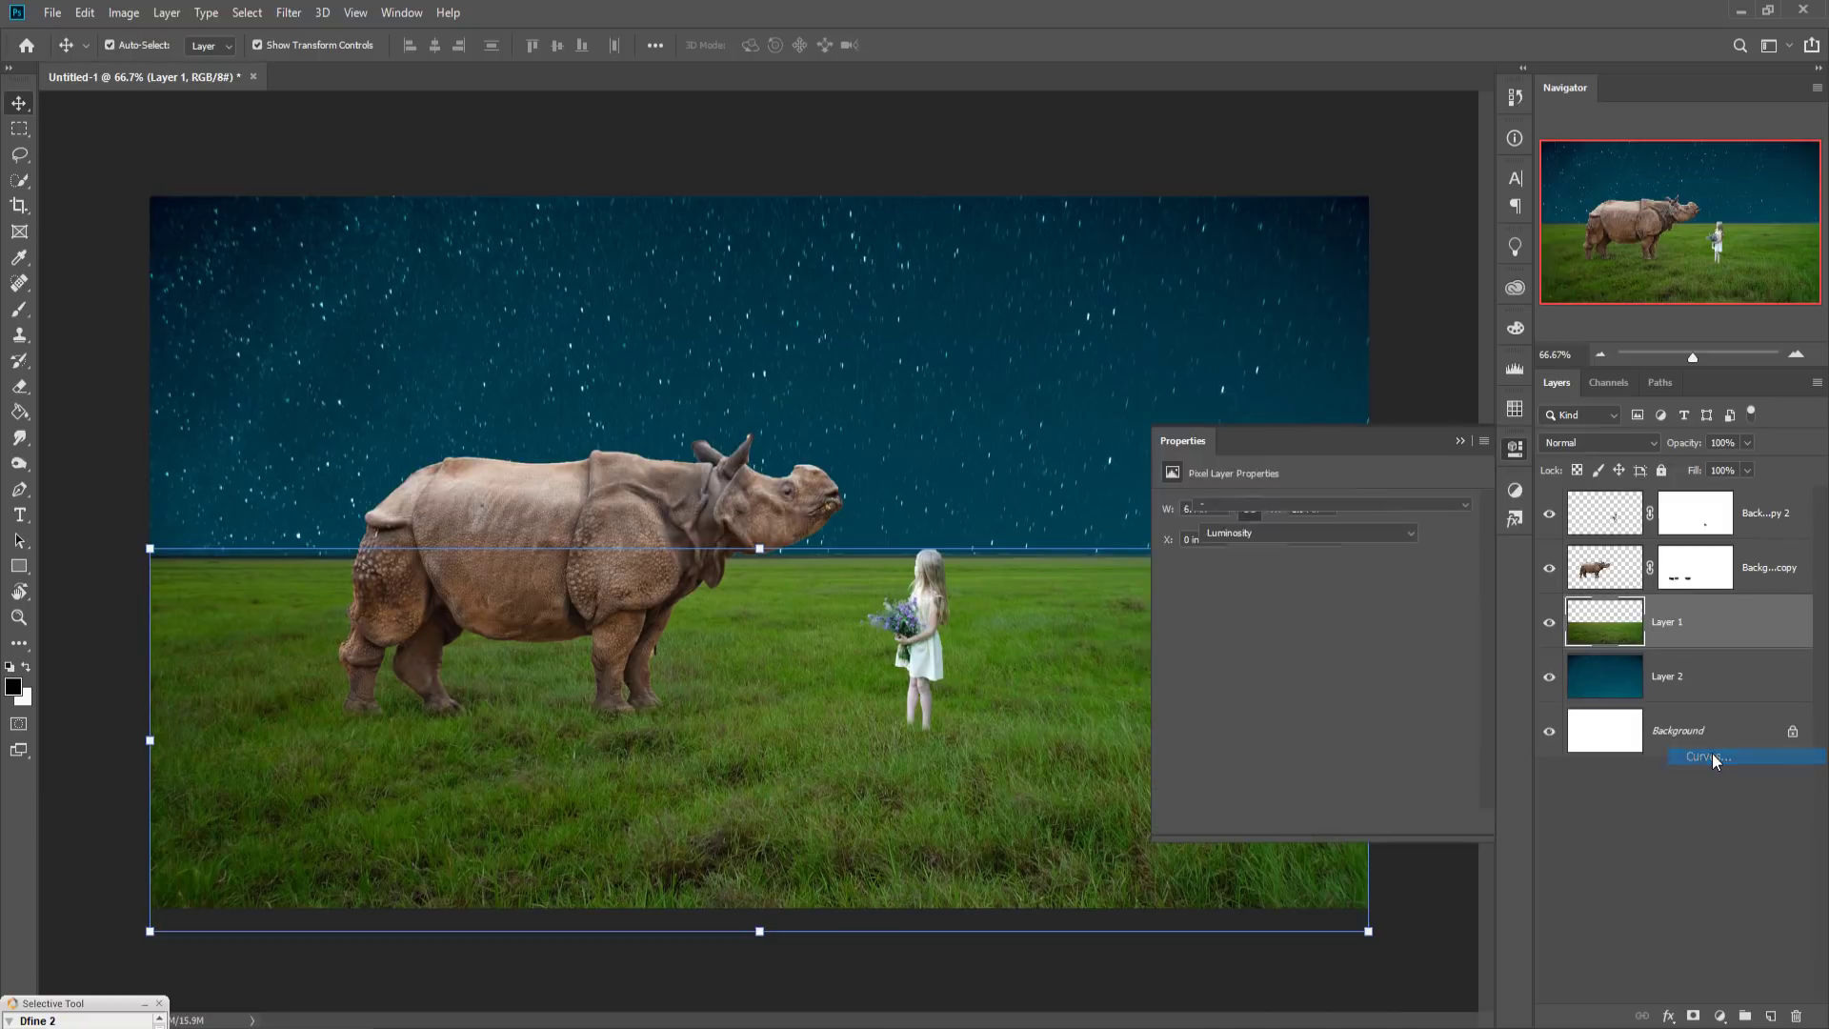
drag(1354, 682, 1373, 699)
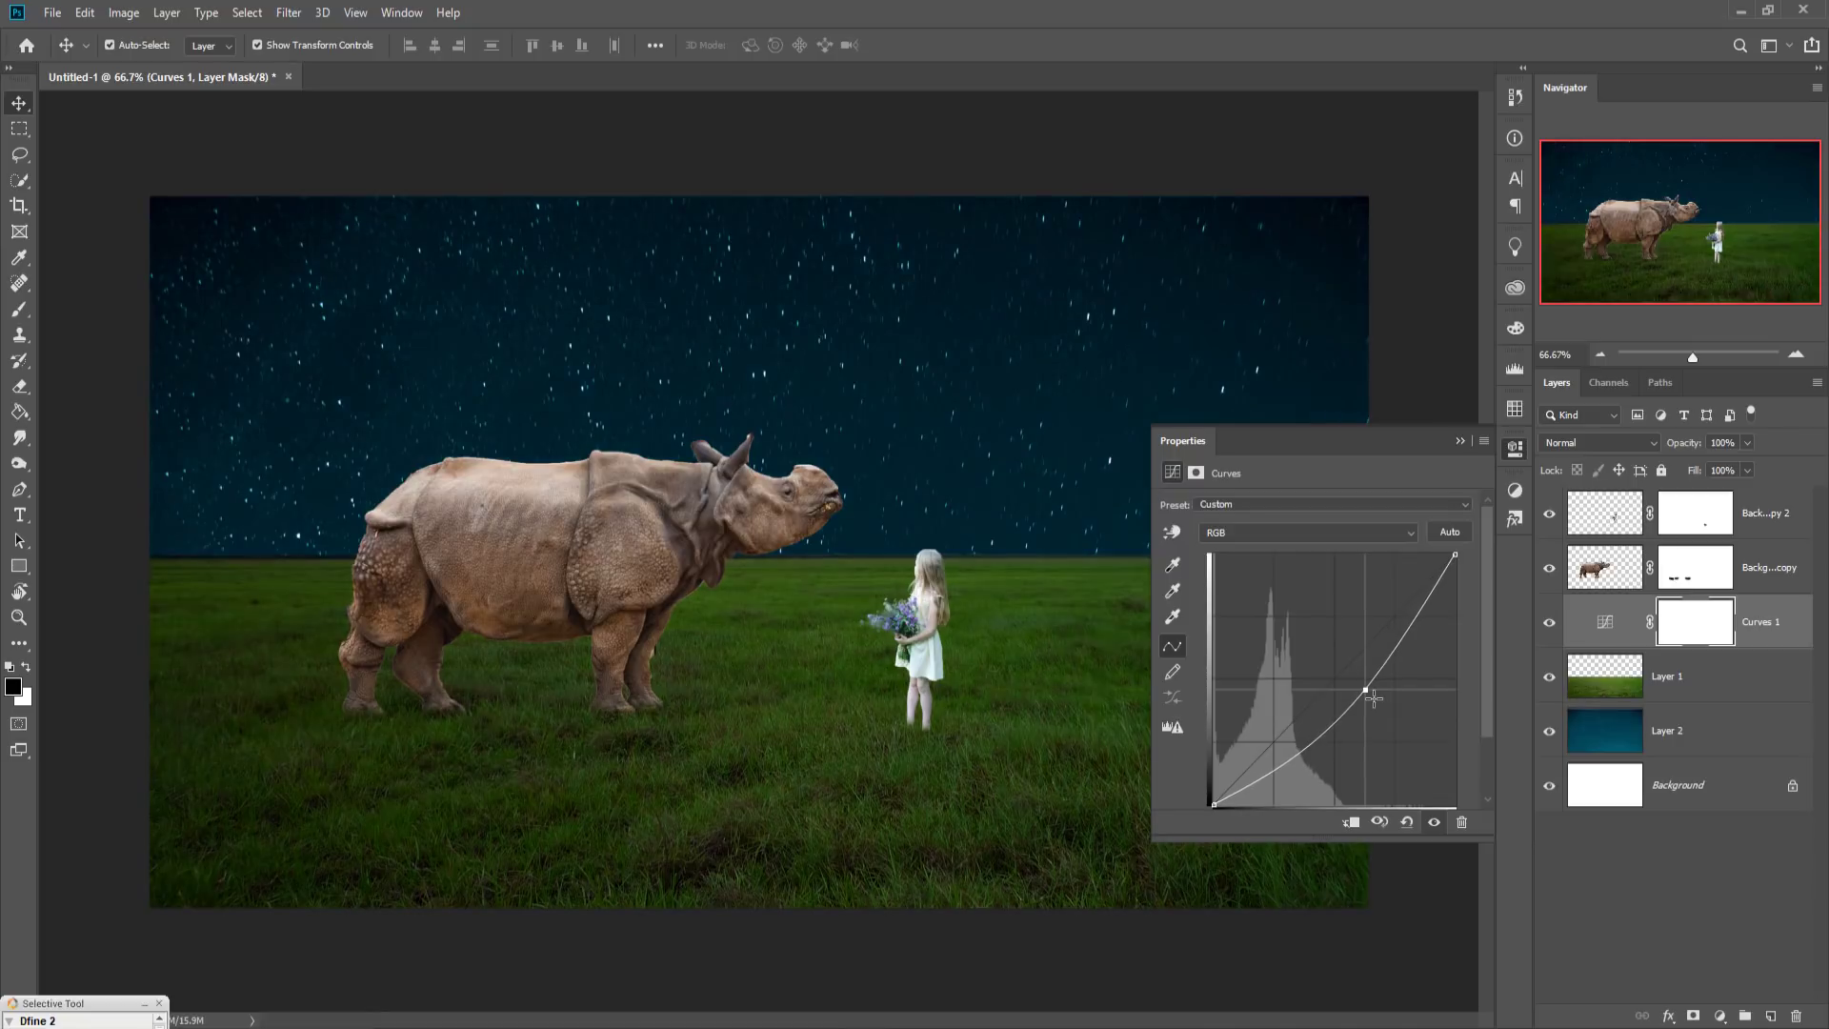
drag(1374, 699, 1369, 703)
click(1457, 441)
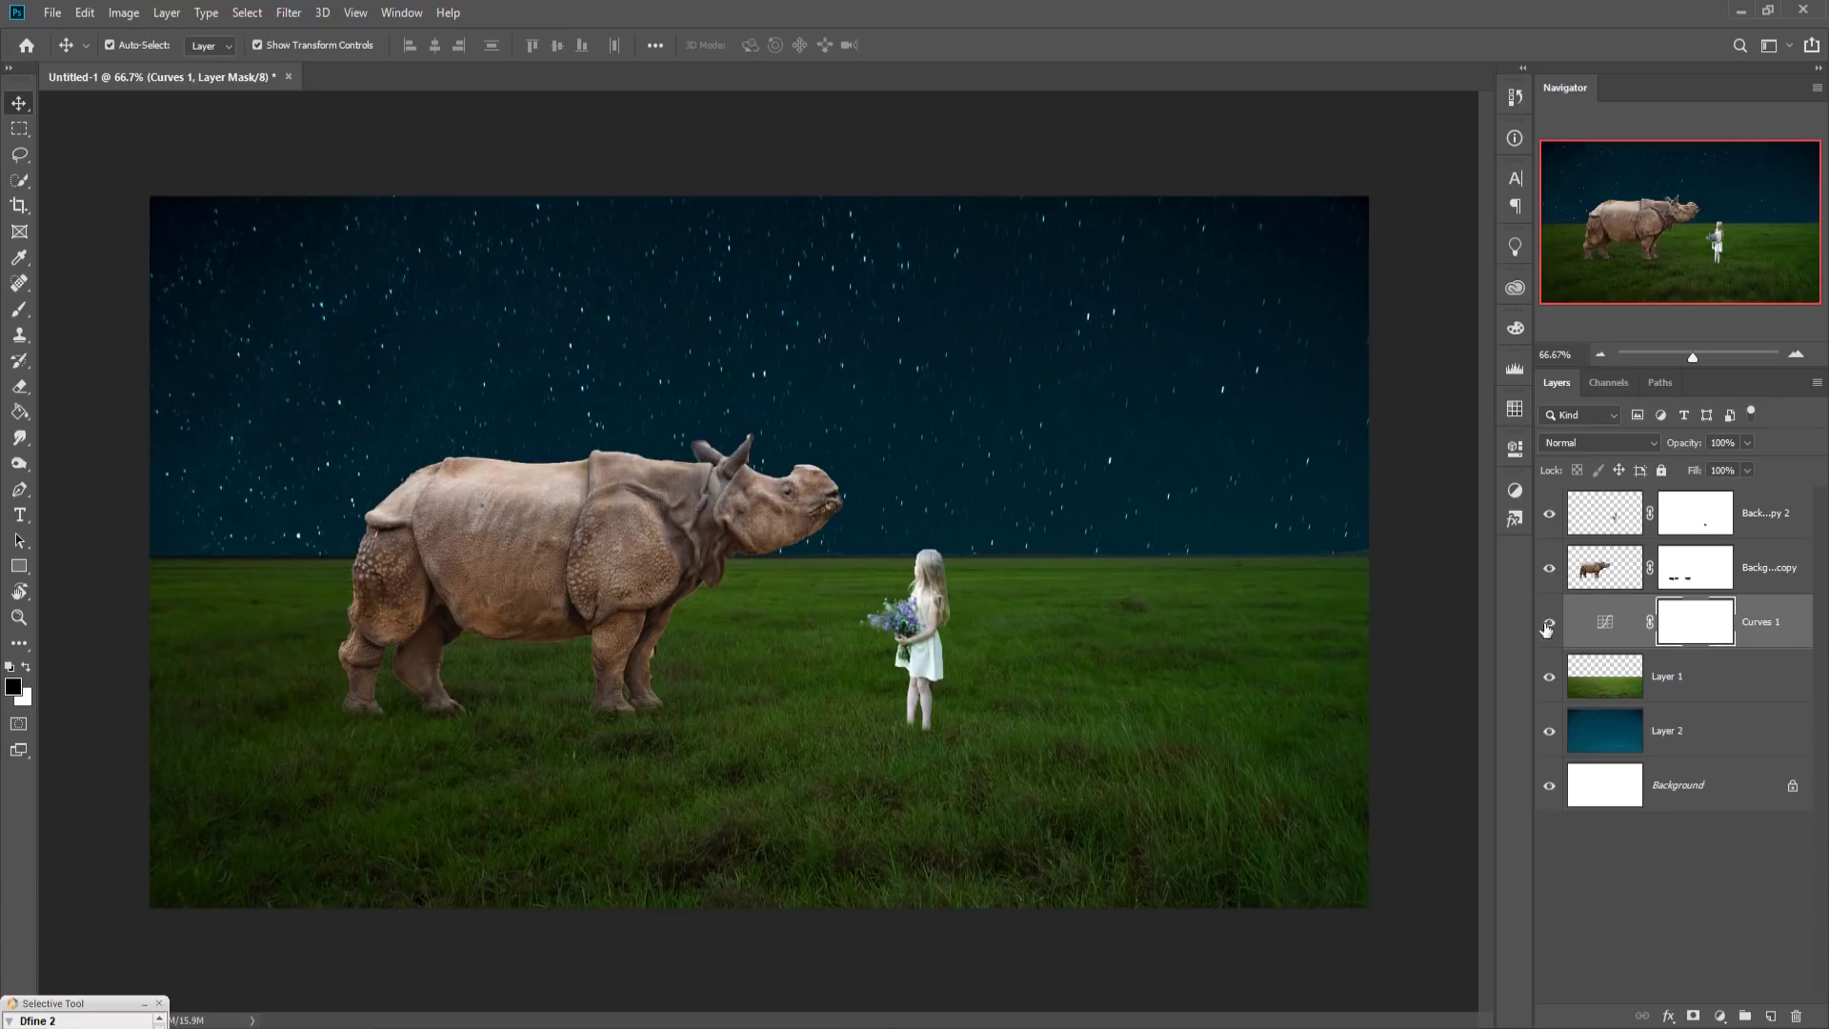
click(1631, 522)
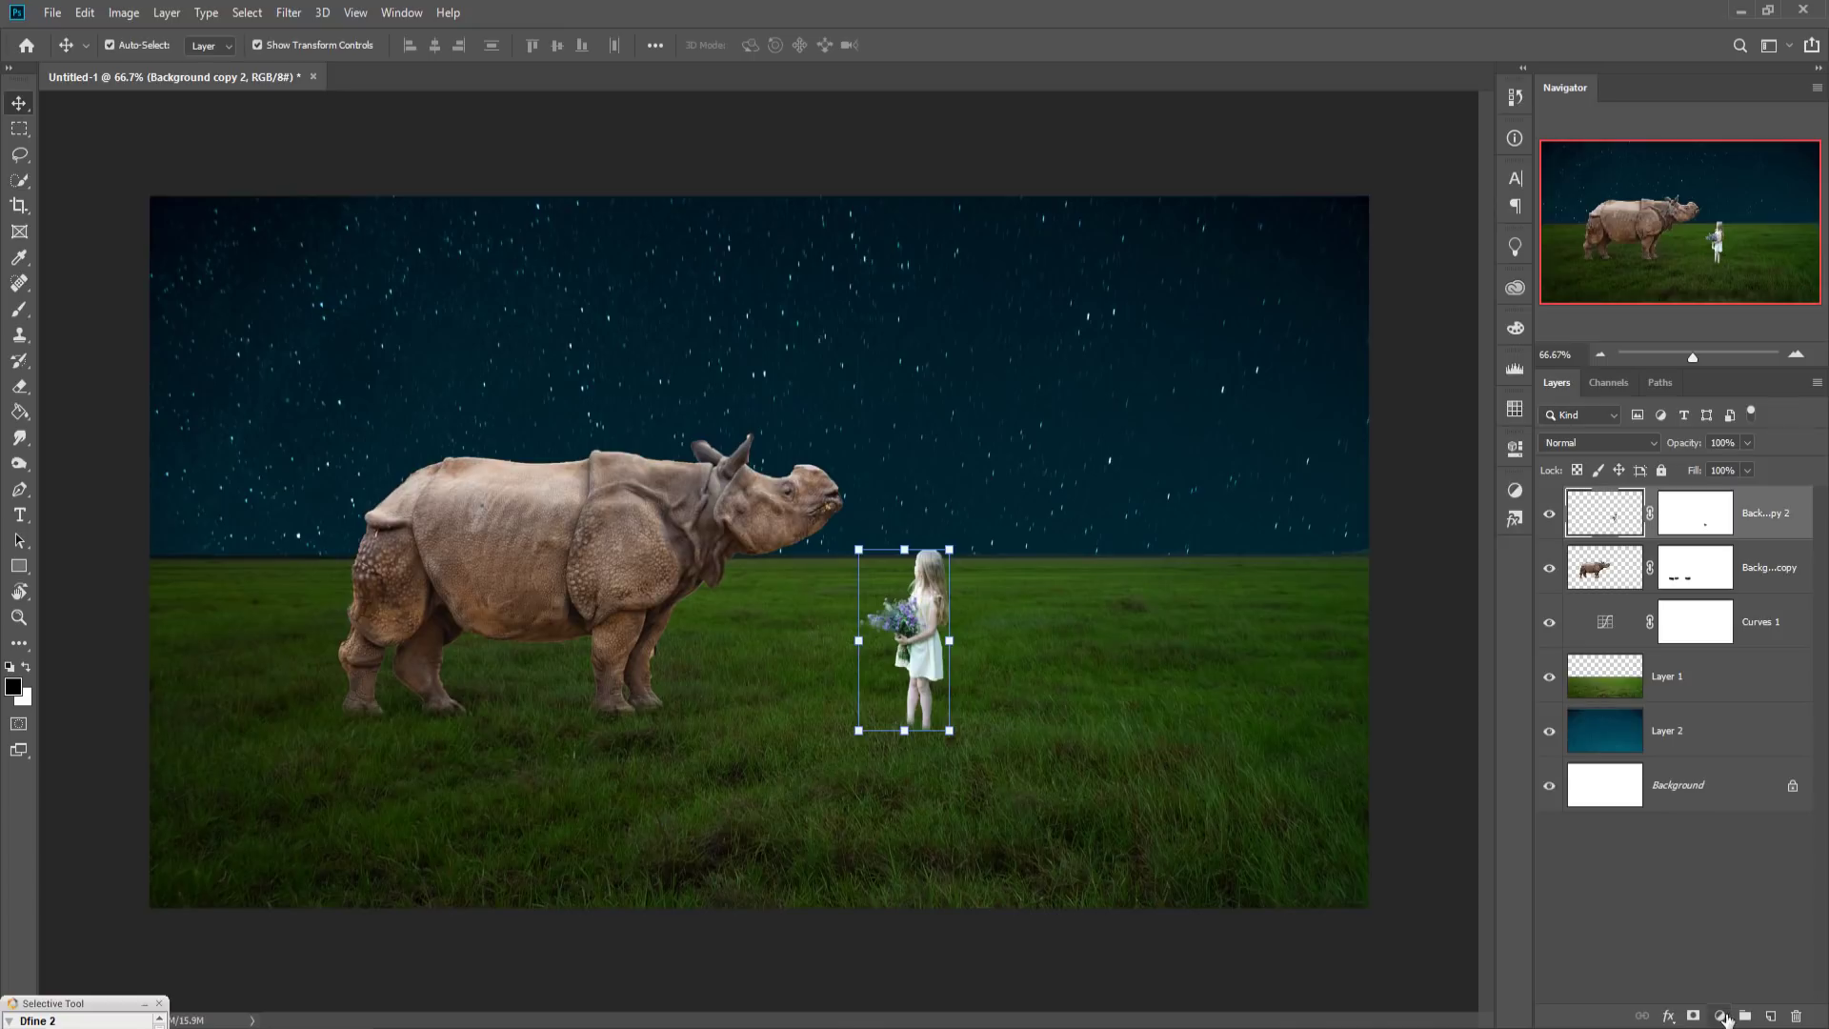
Step: Clip a Hue/Saturation layer to the girl with Saturation -18 and Lightness -8
click(1720, 1017)
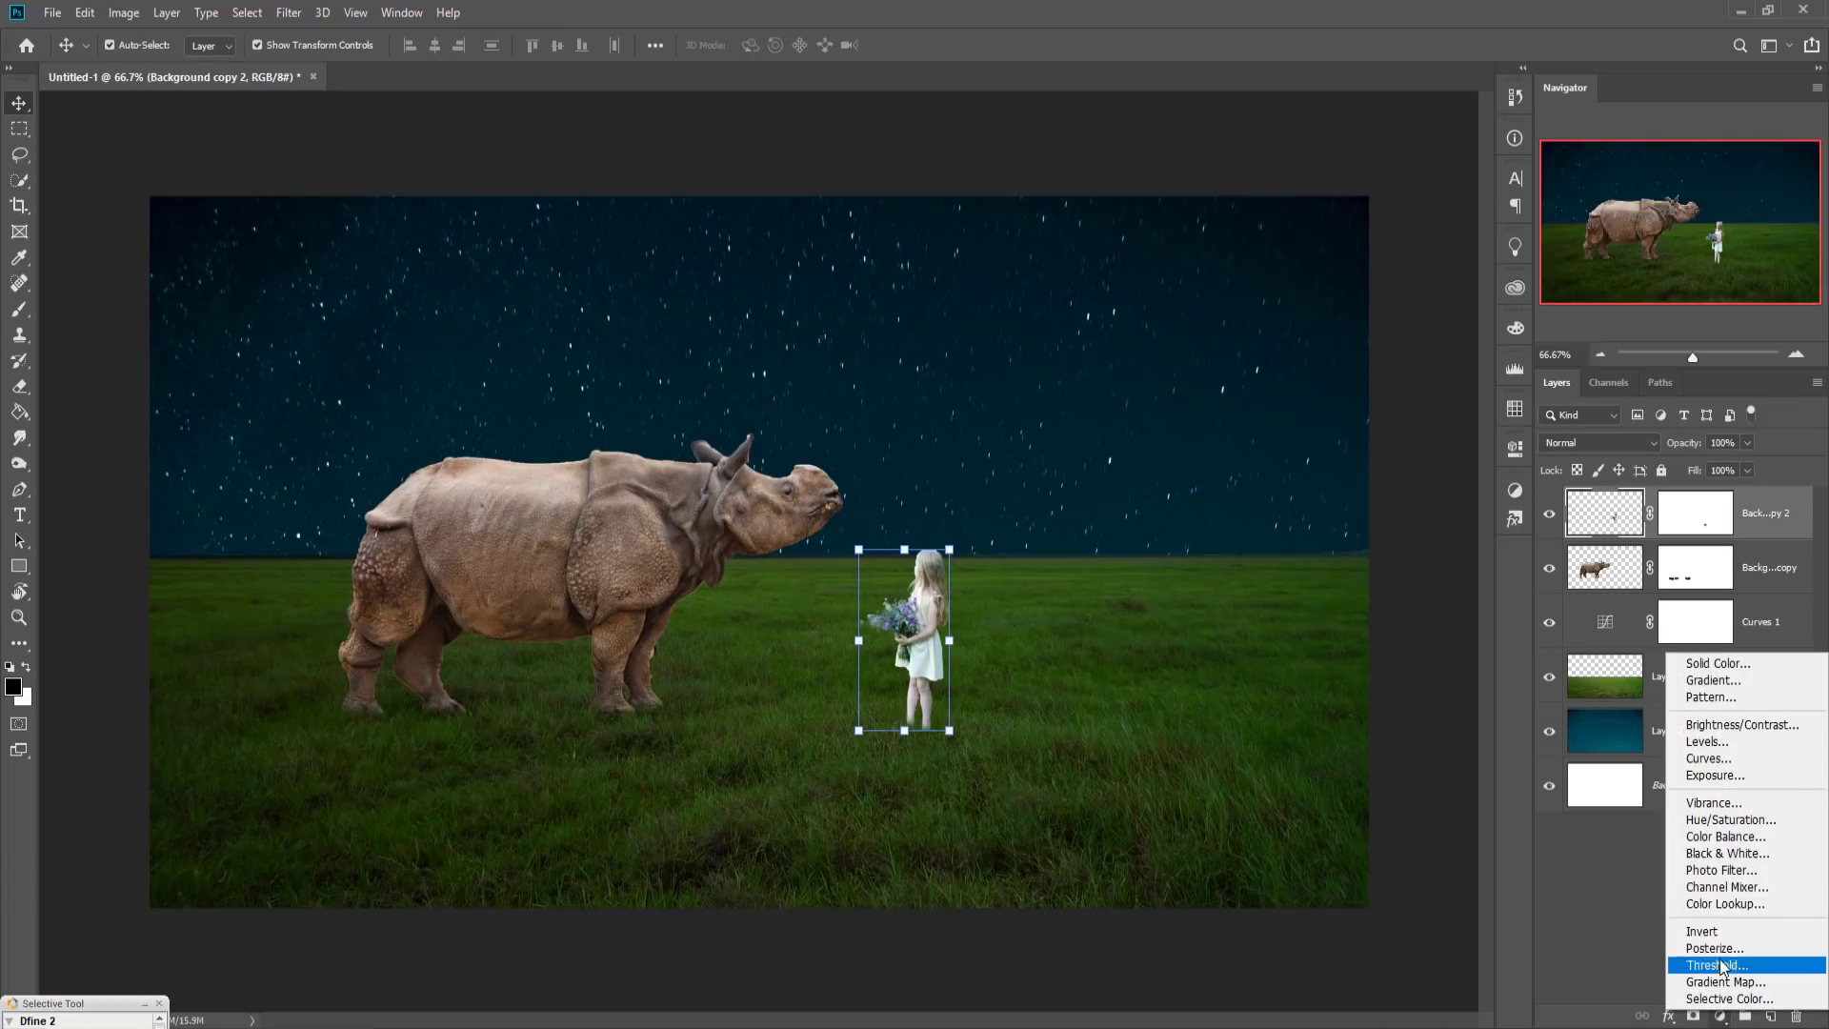
click(1713, 822)
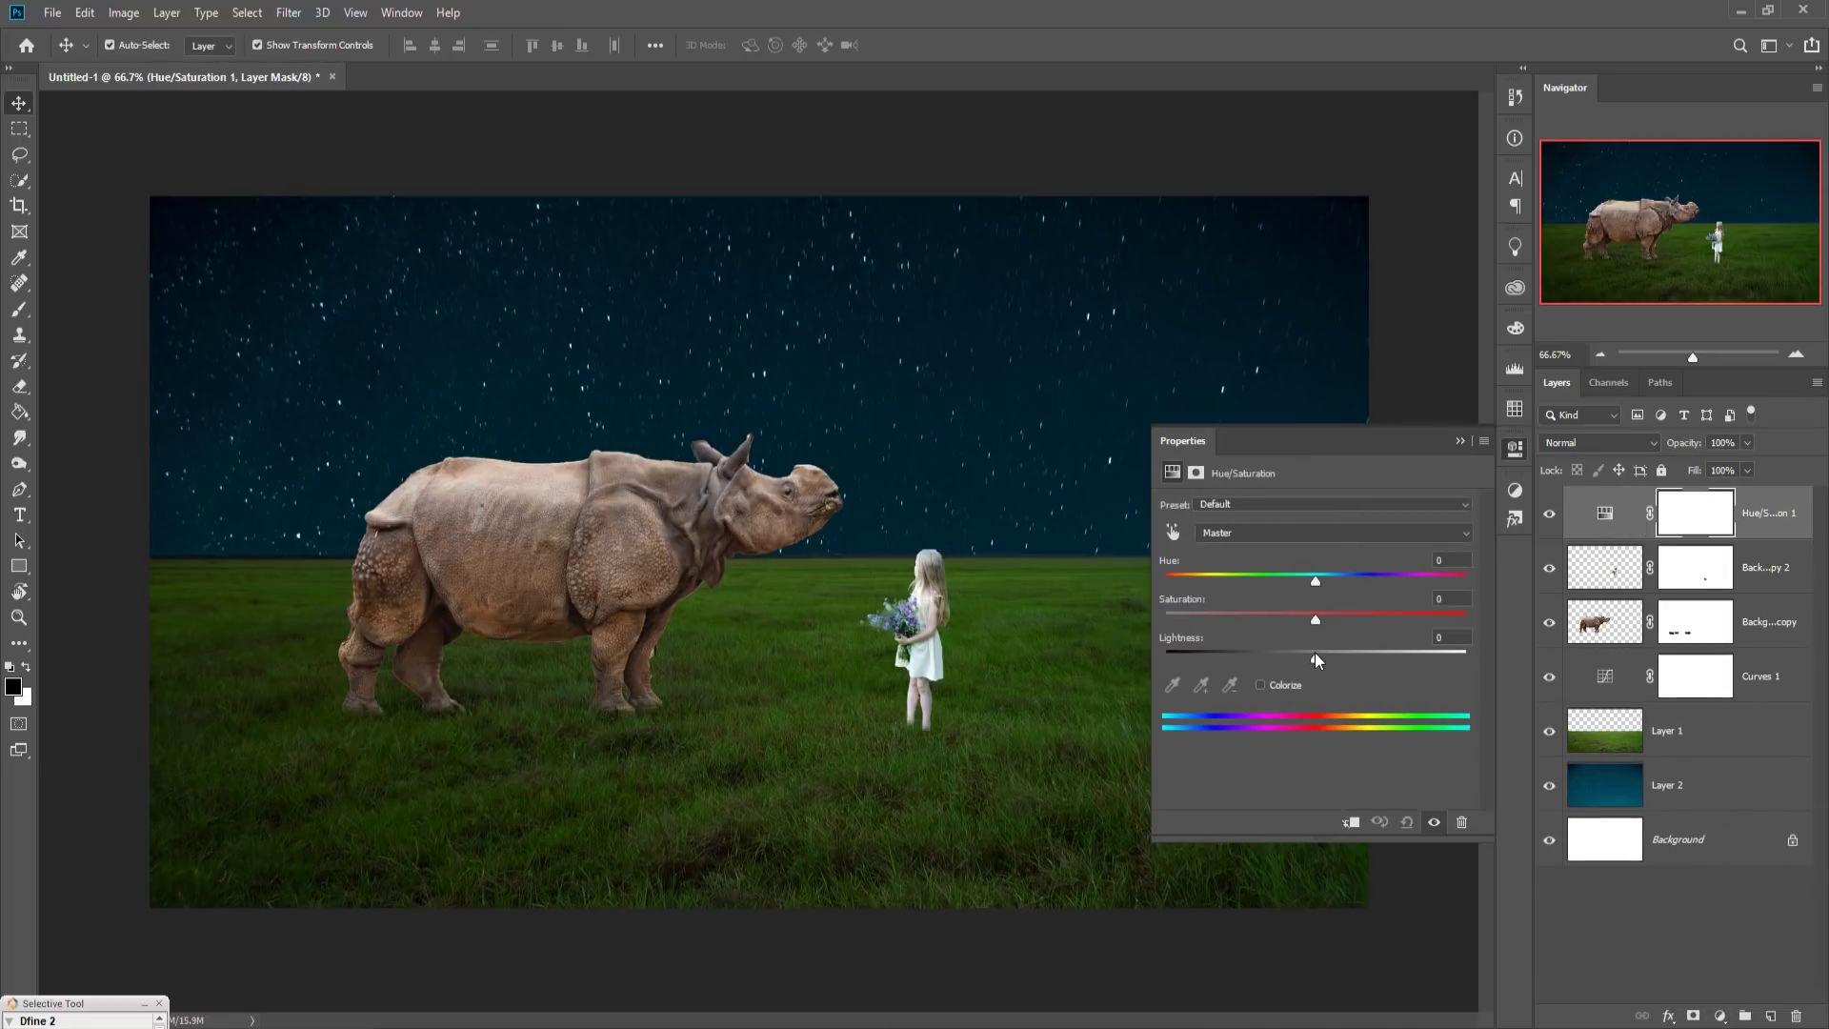
drag(1316, 619, 1303, 619)
click(1353, 822)
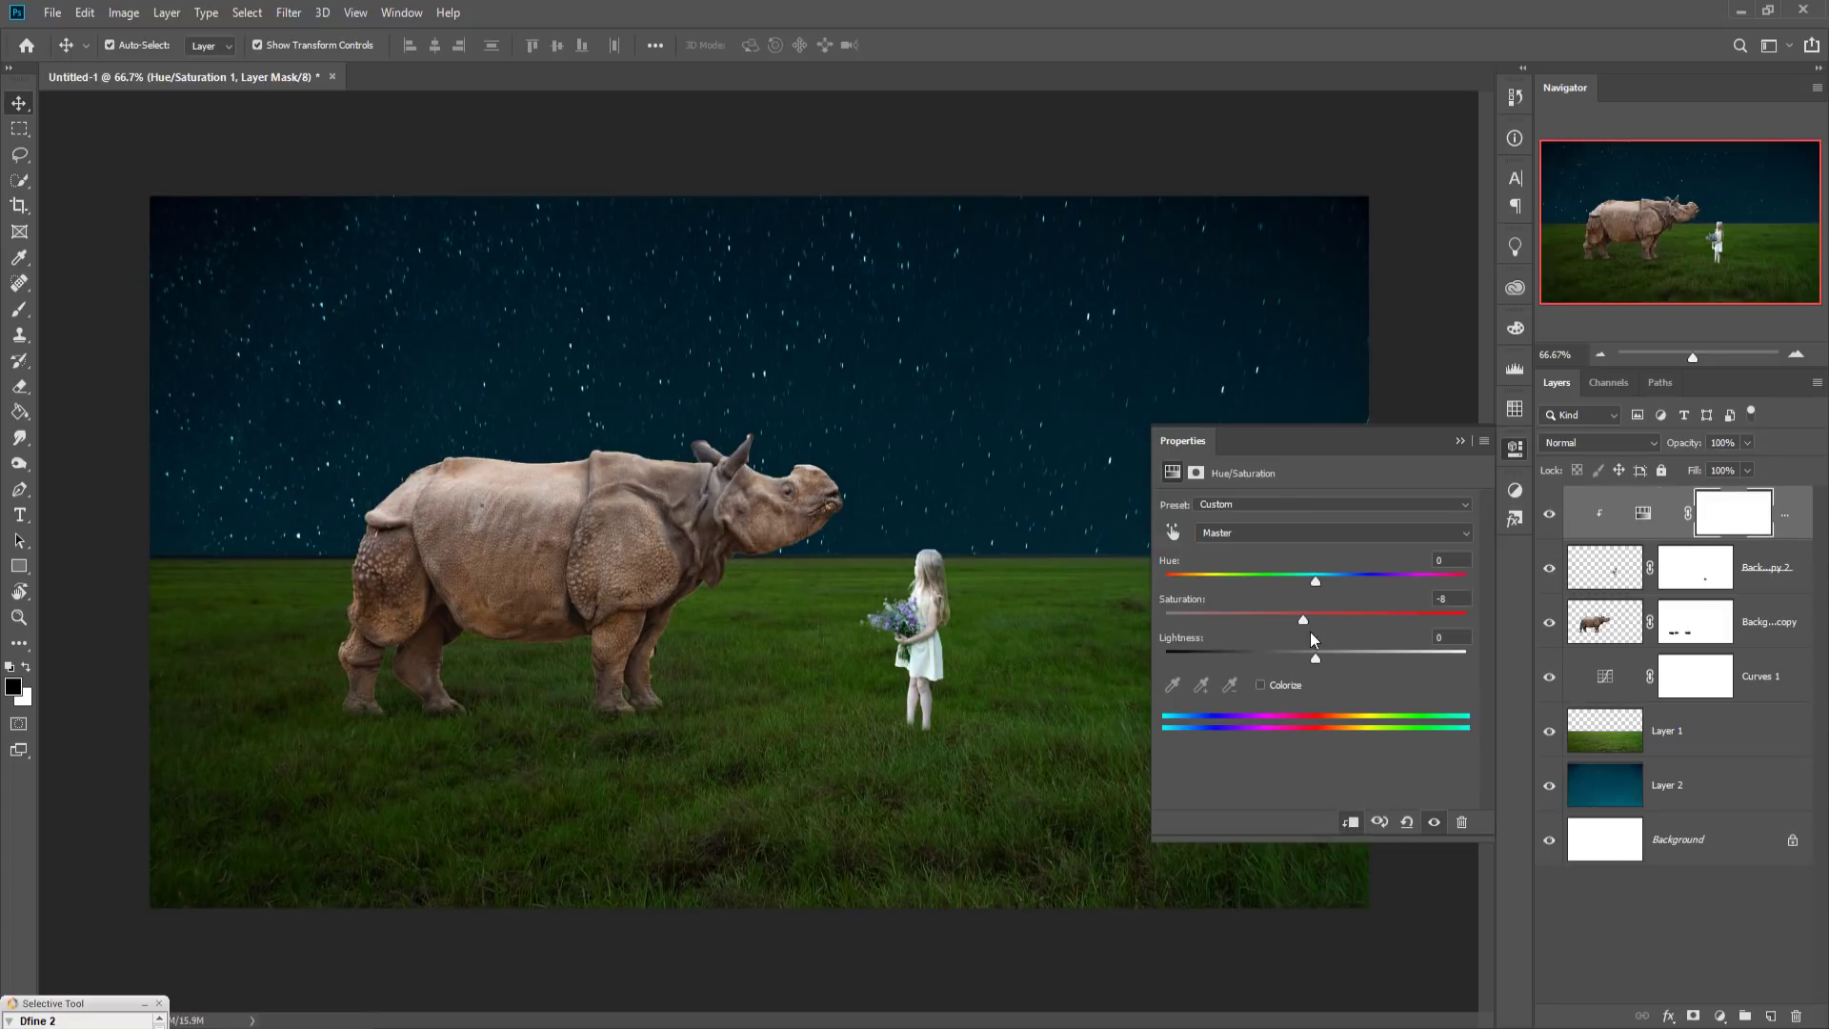
mouse_move(1298, 621)
mouse_down()
mouse_move(1292, 659)
mouse_move(1309, 653)
mouse_up()
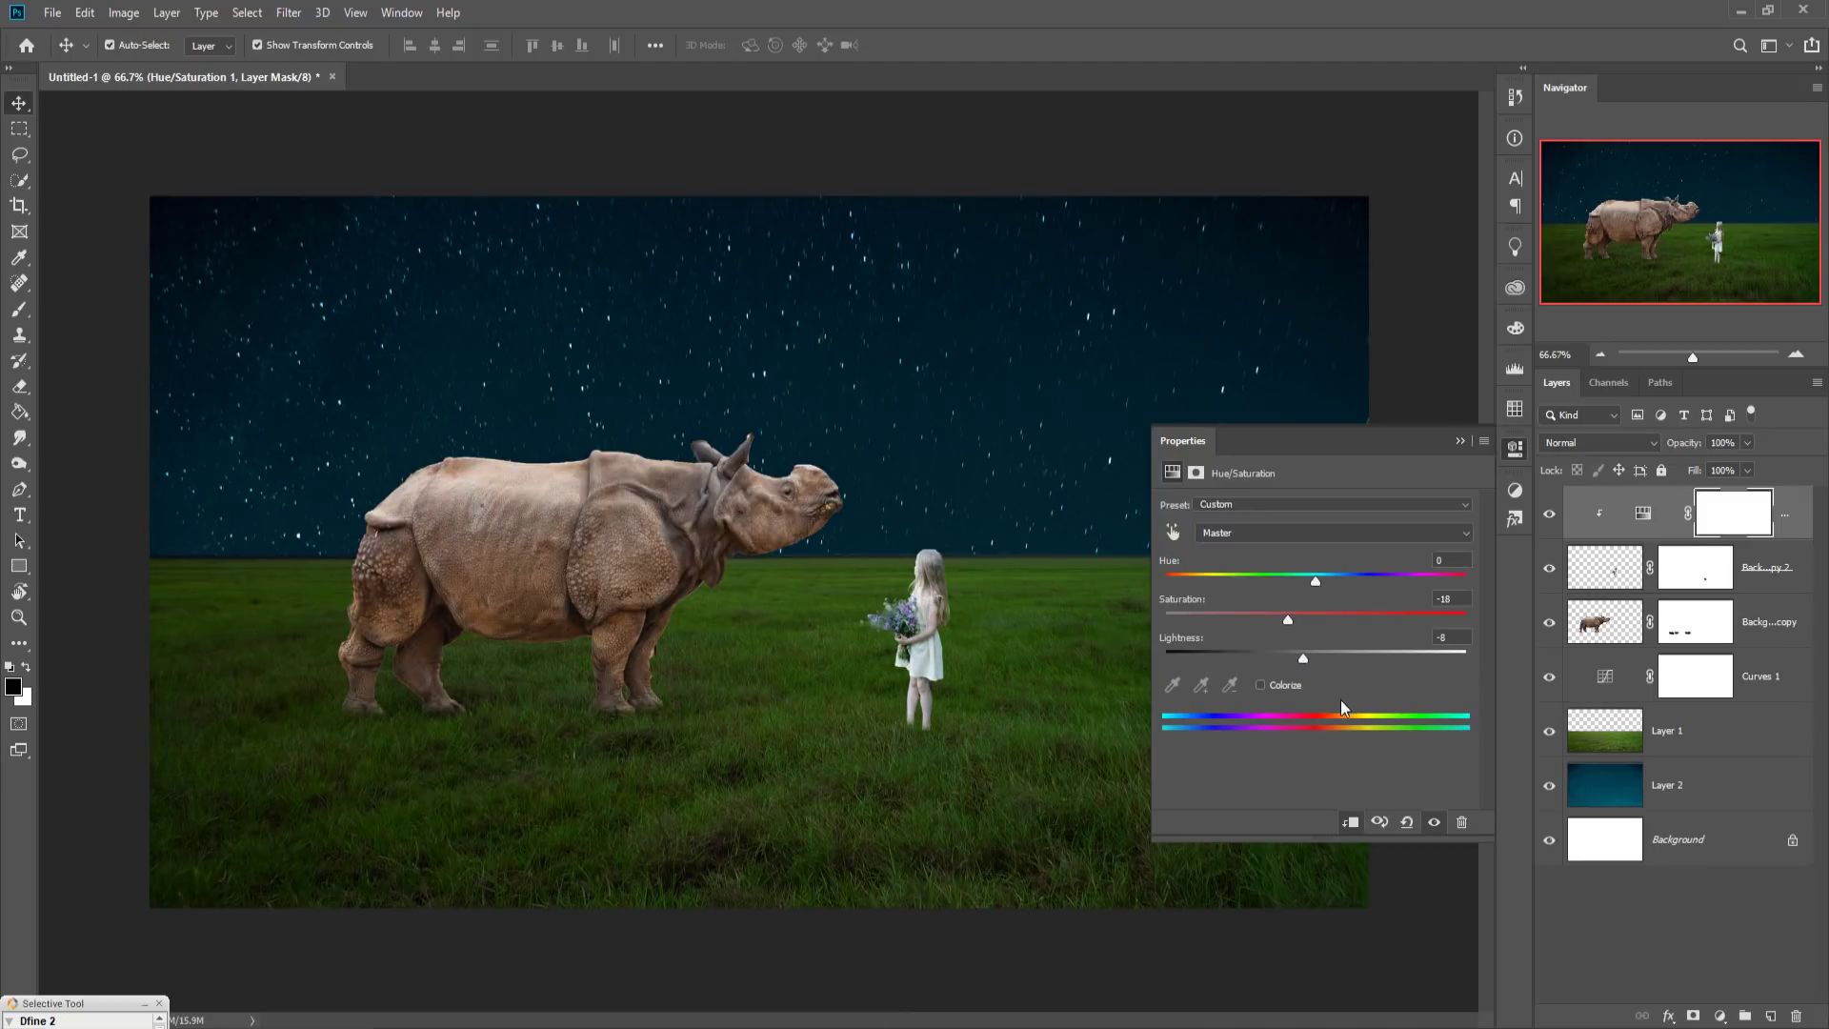
Step: Select the girl layer with its Hue/Saturation adjustment and merge them into Hue/Saturation 1
click(1457, 440)
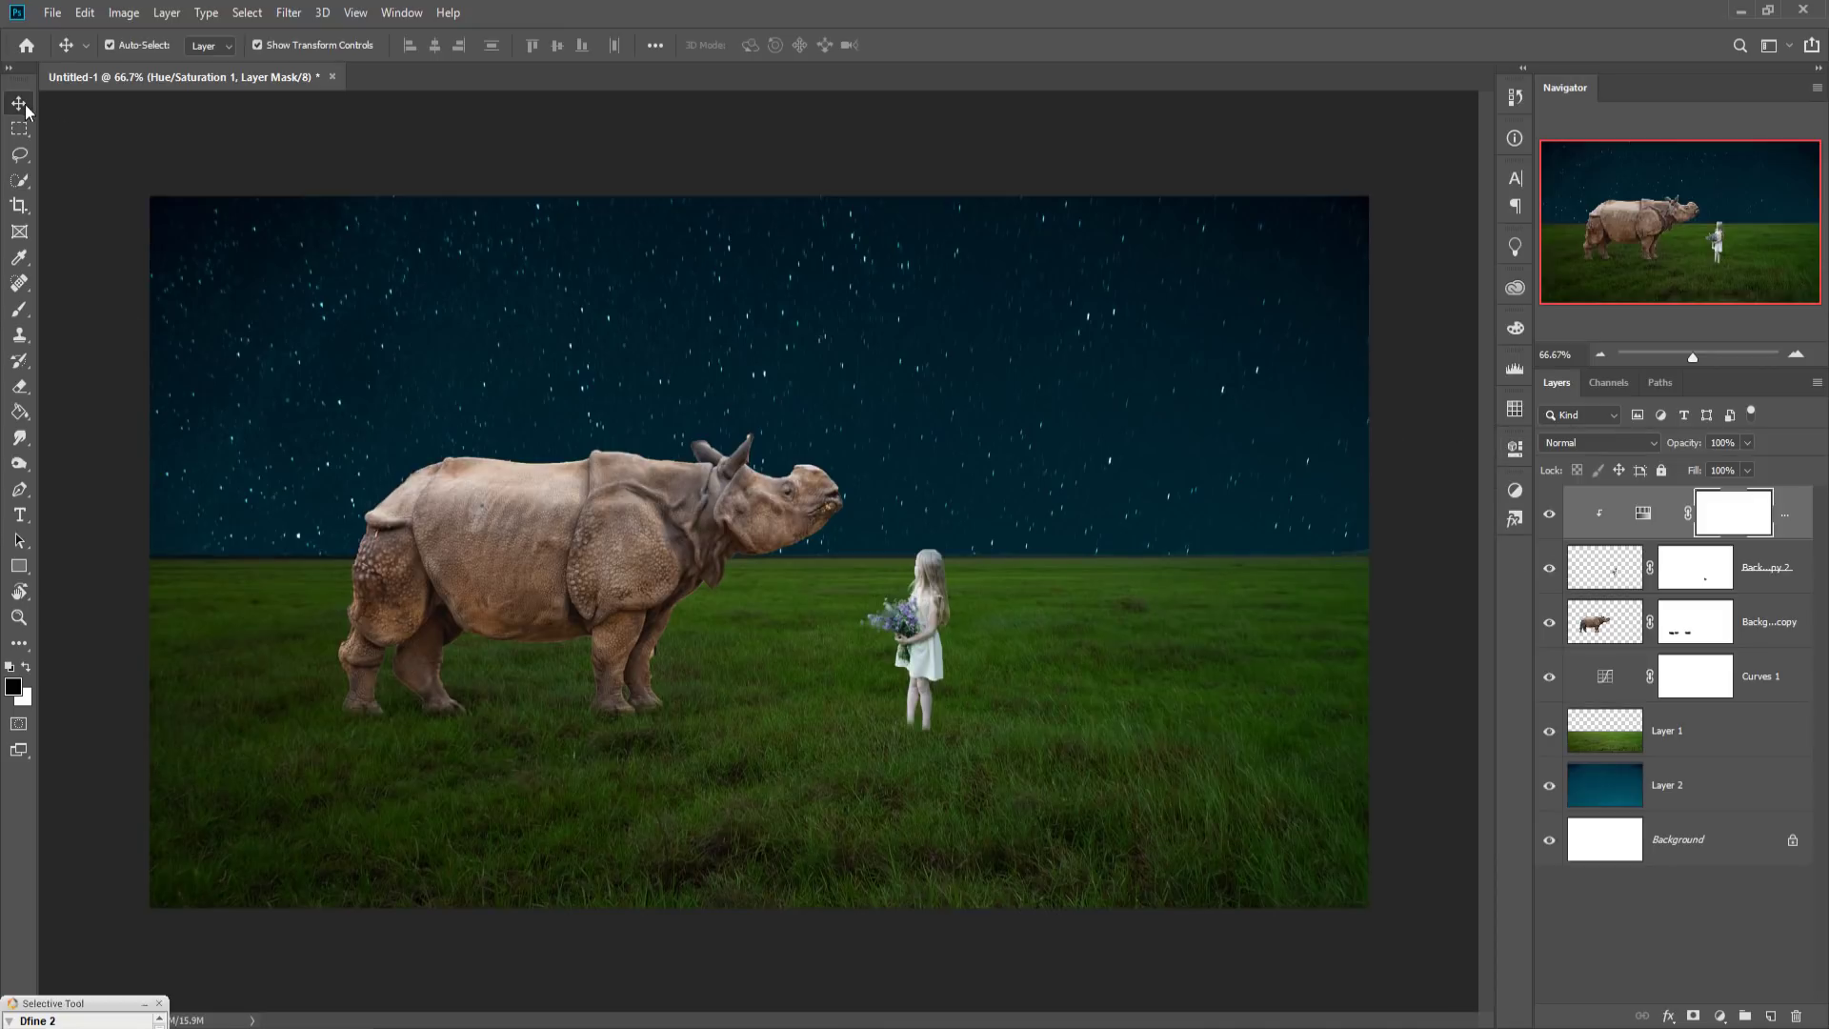
click(1760, 638)
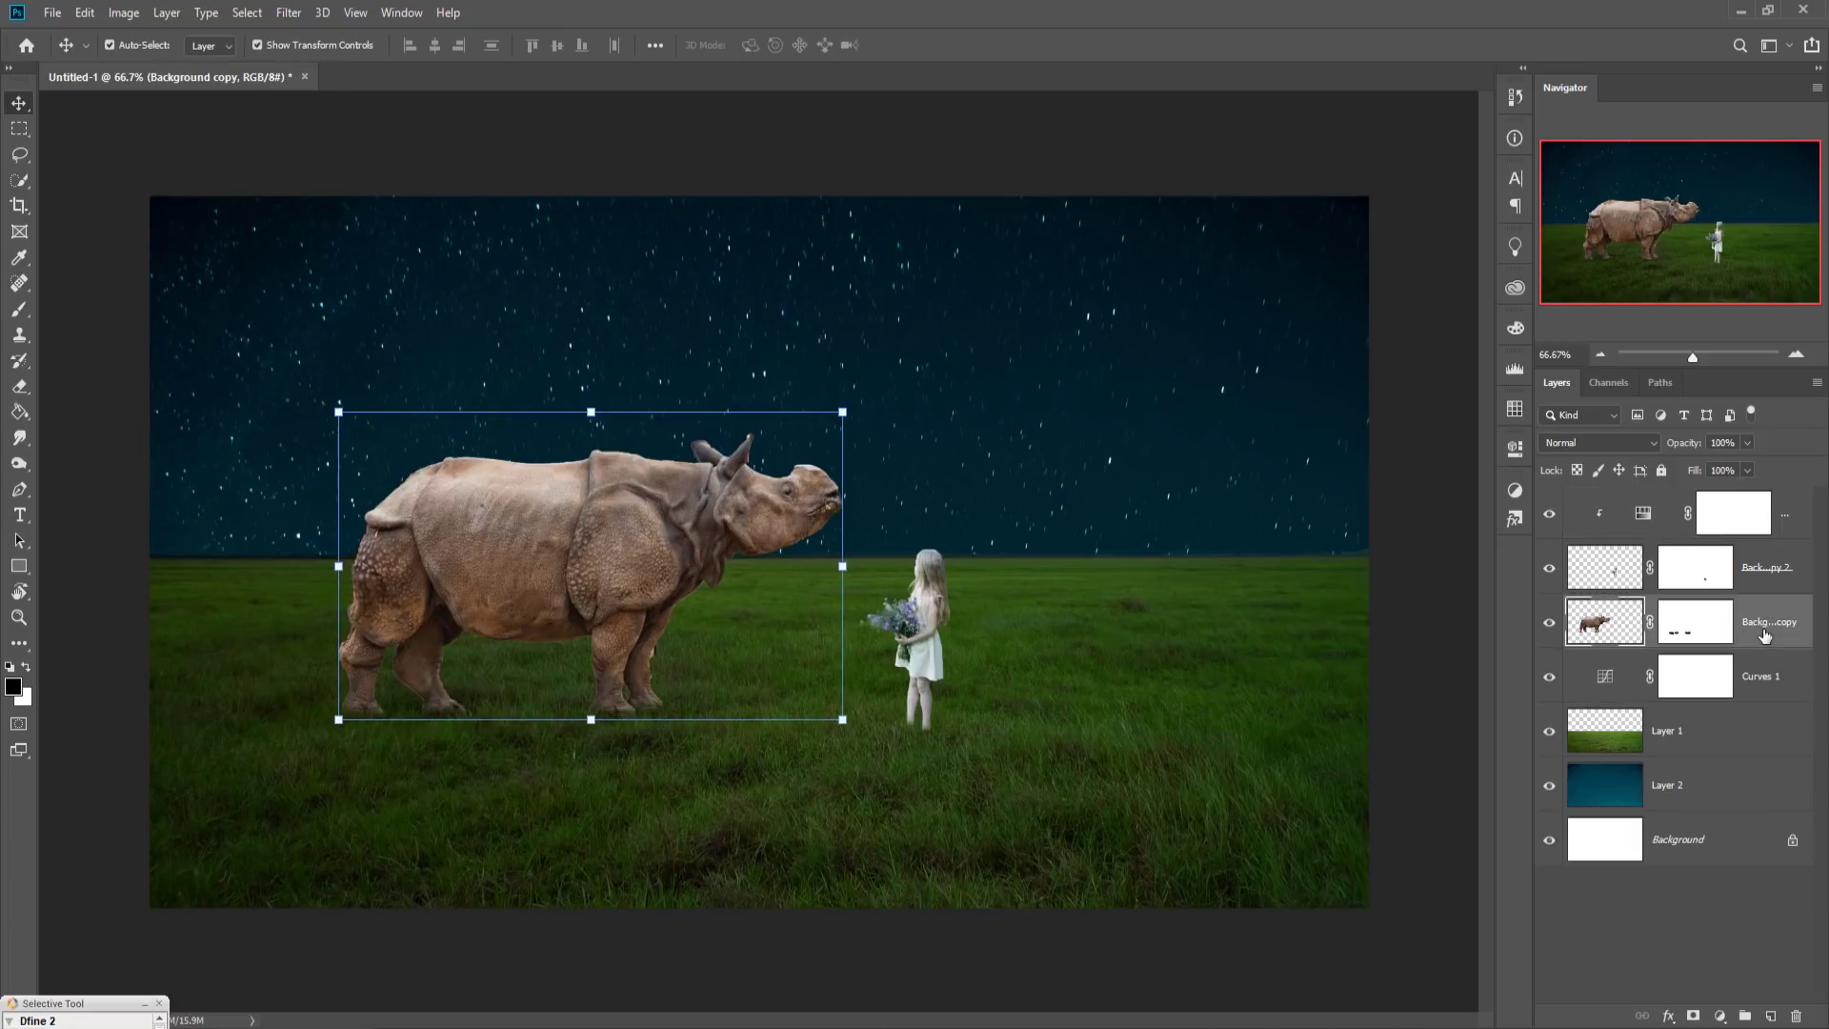
click(1775, 581)
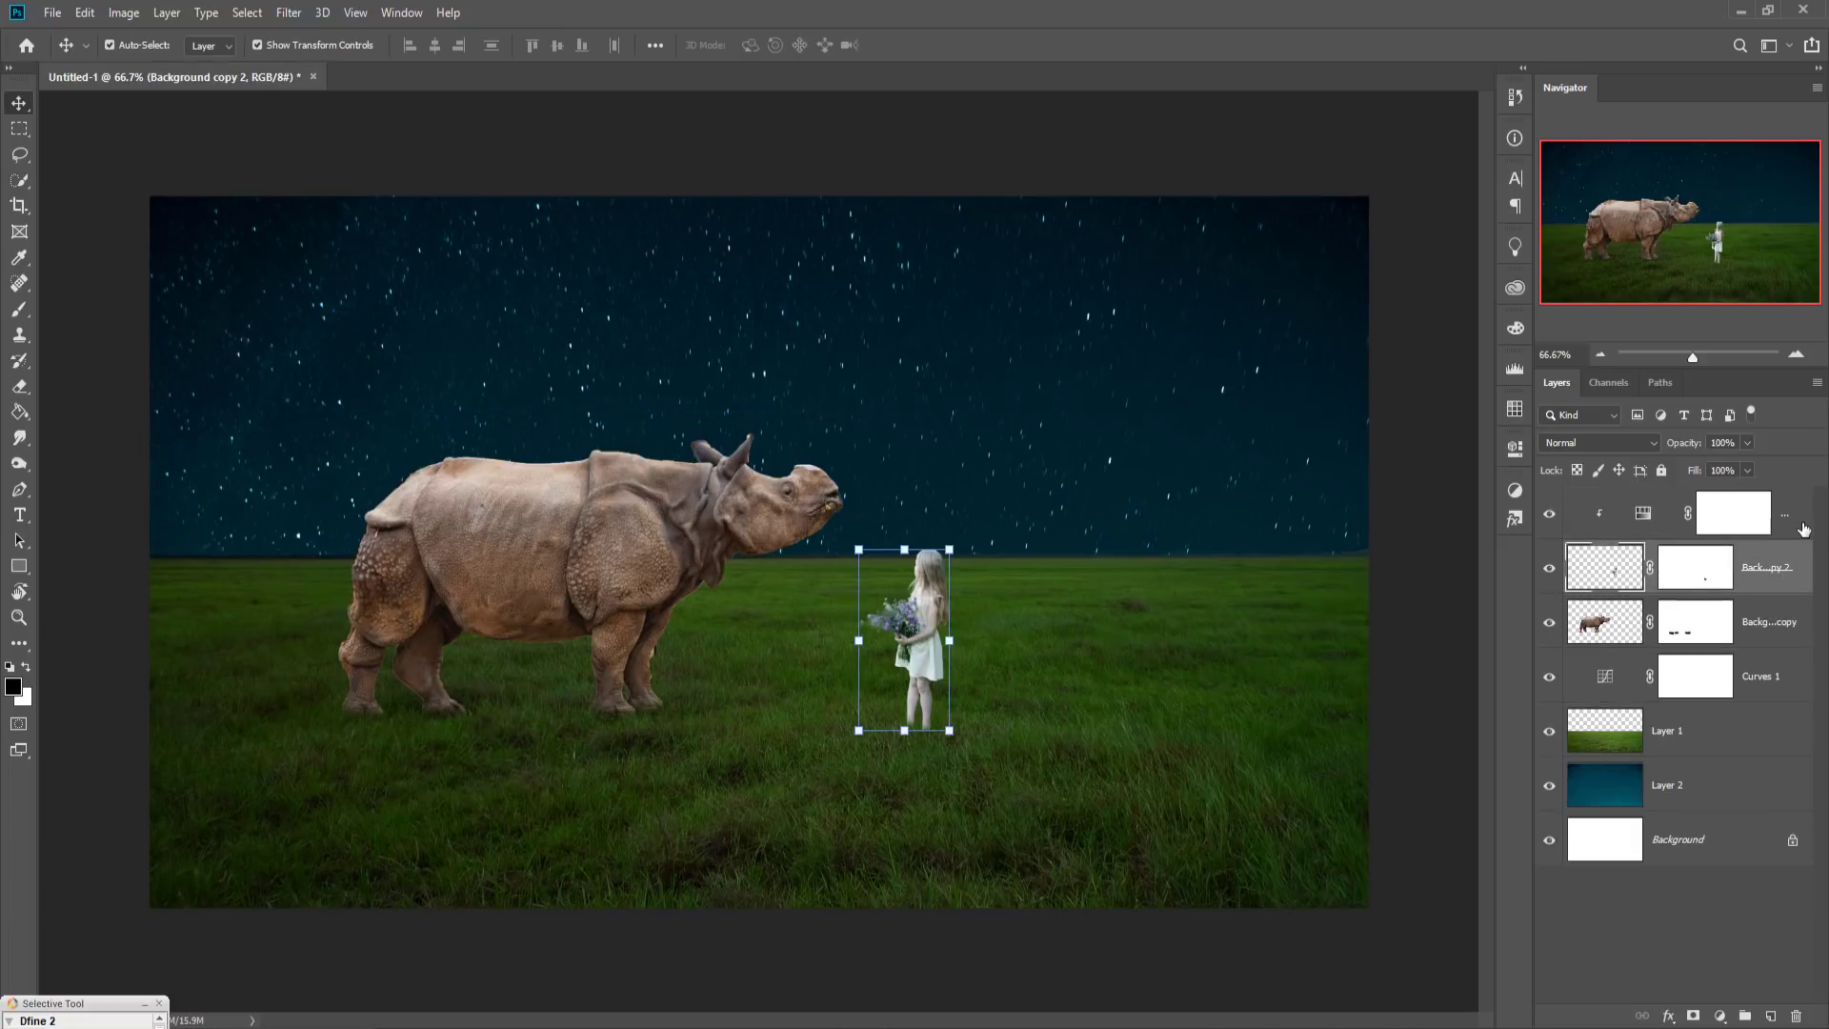
click(1803, 529)
click(1791, 567)
right_click(1786, 518)
click(1803, 519)
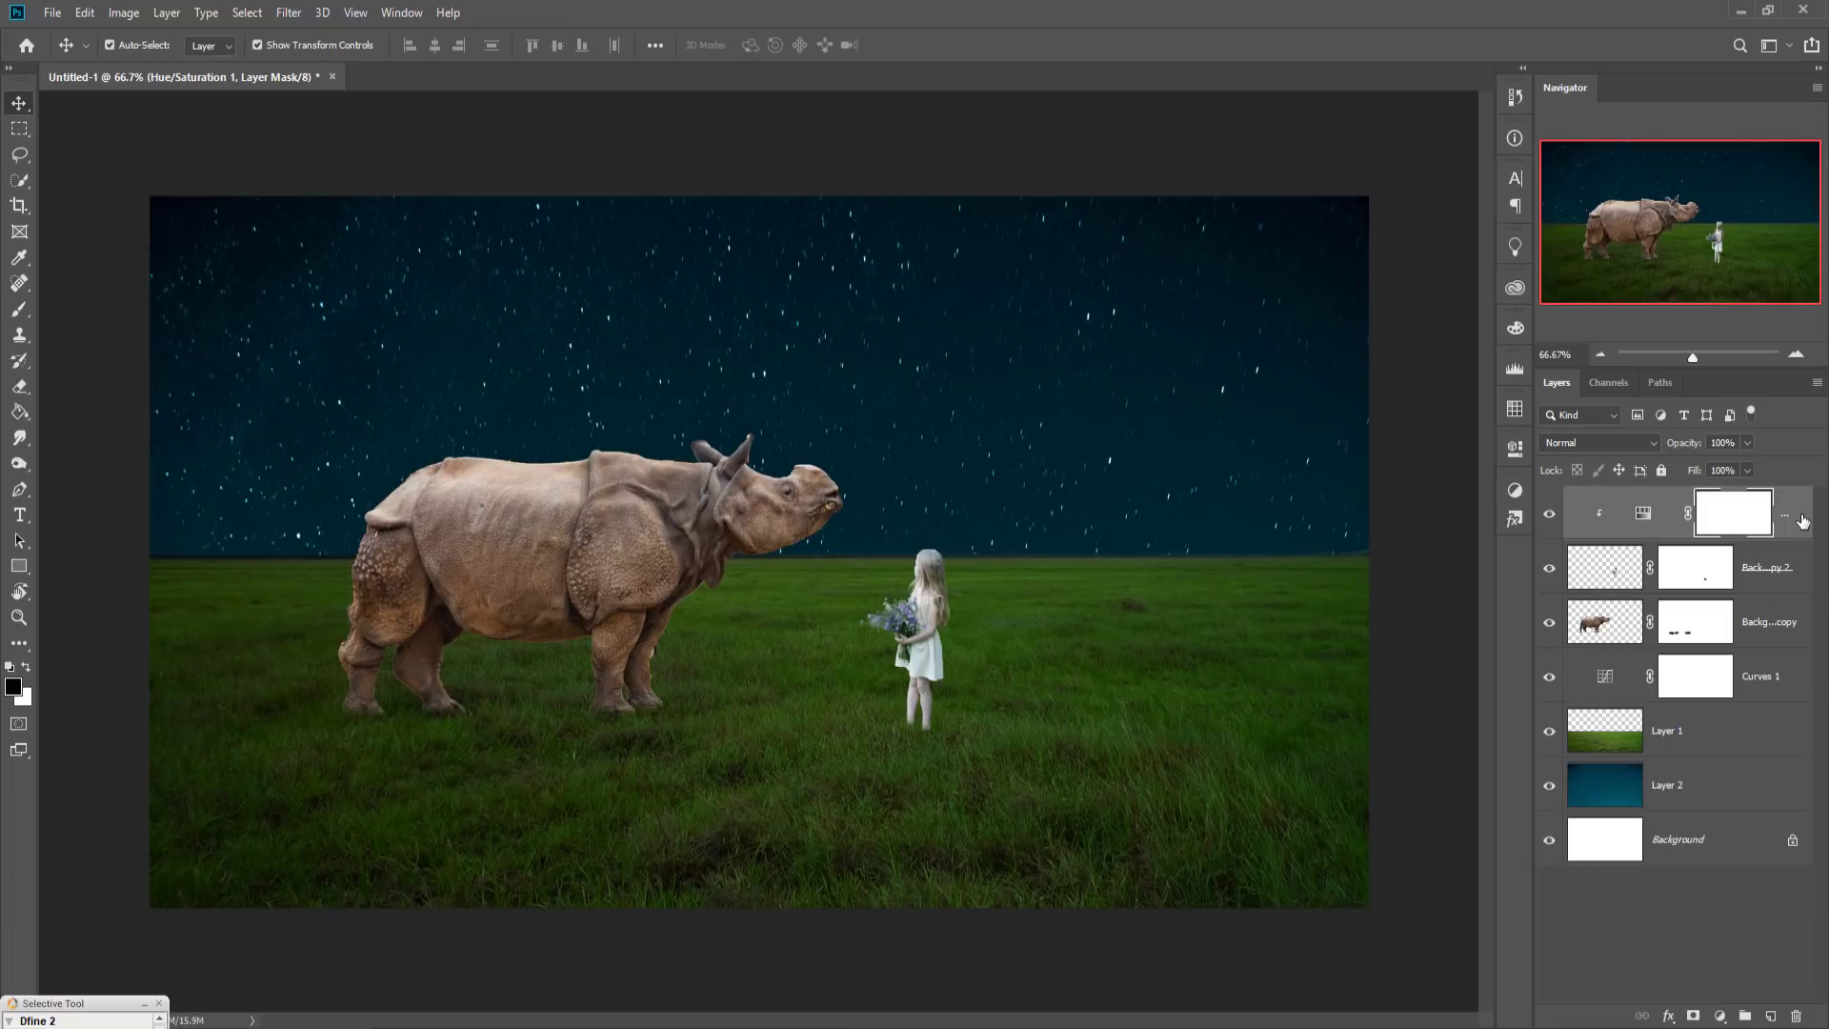
click(1797, 578)
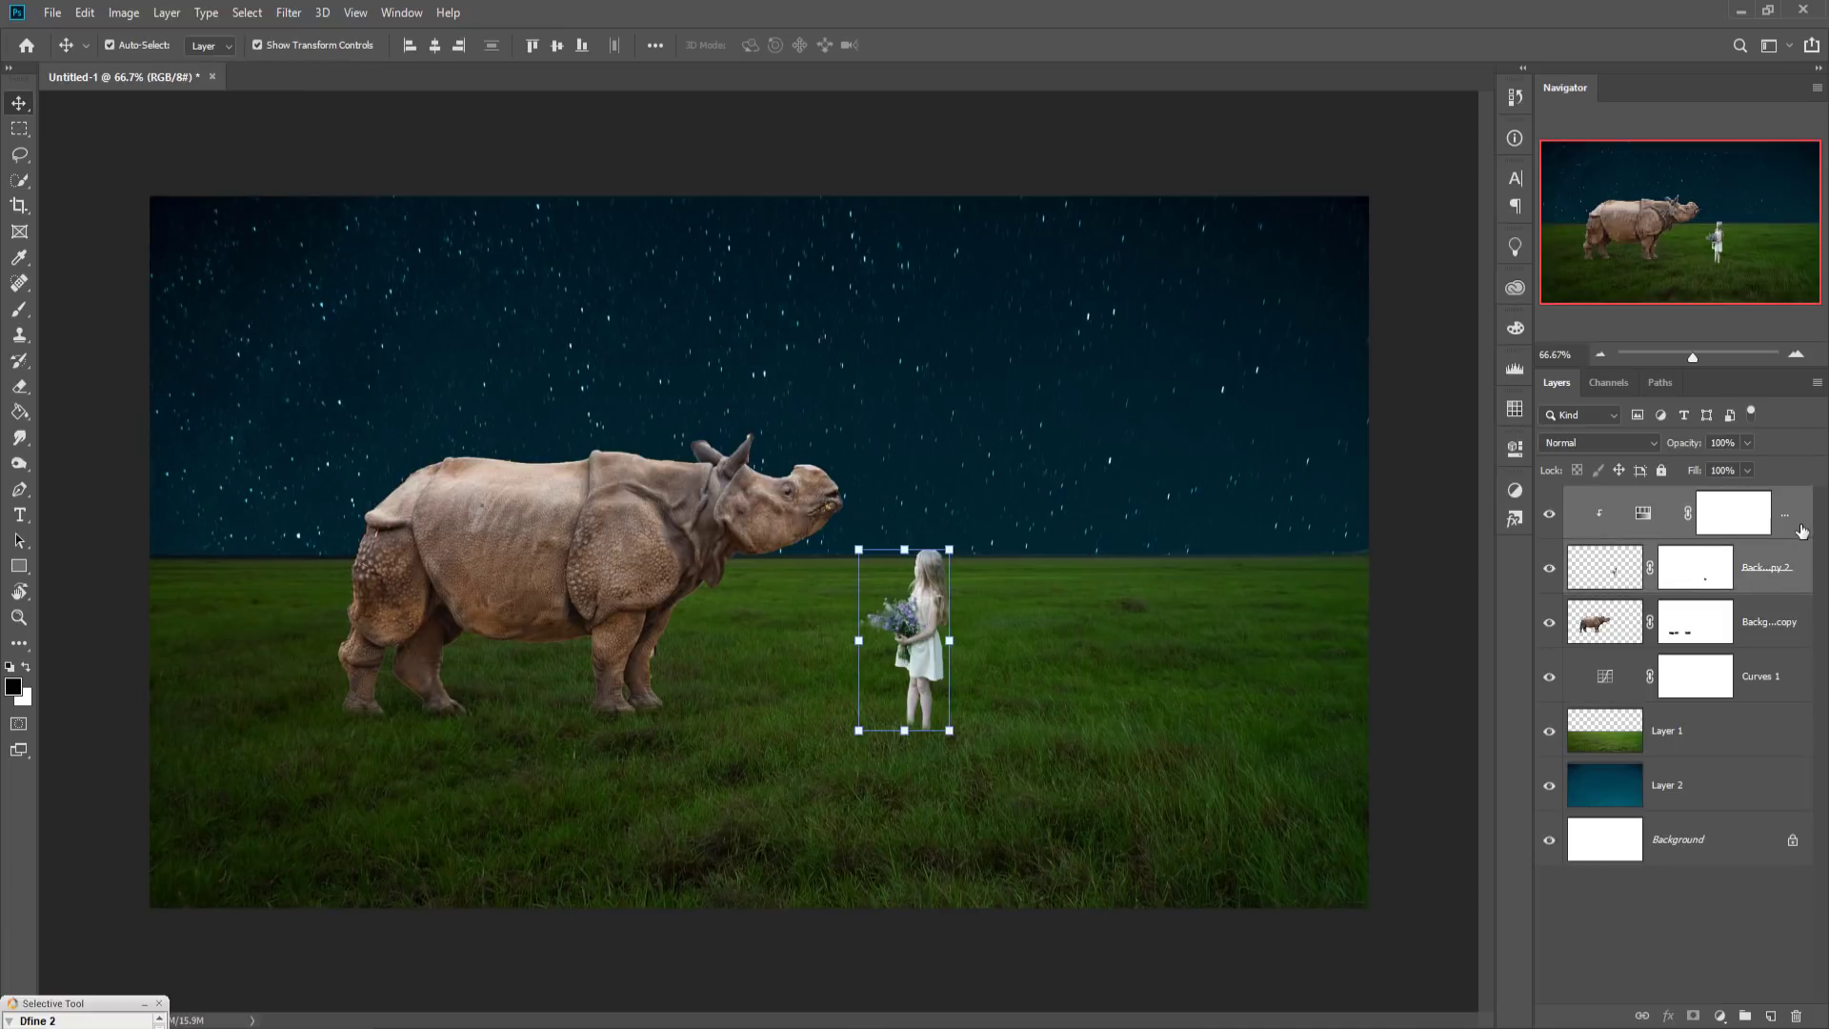
right_click(1791, 531)
click(1629, 786)
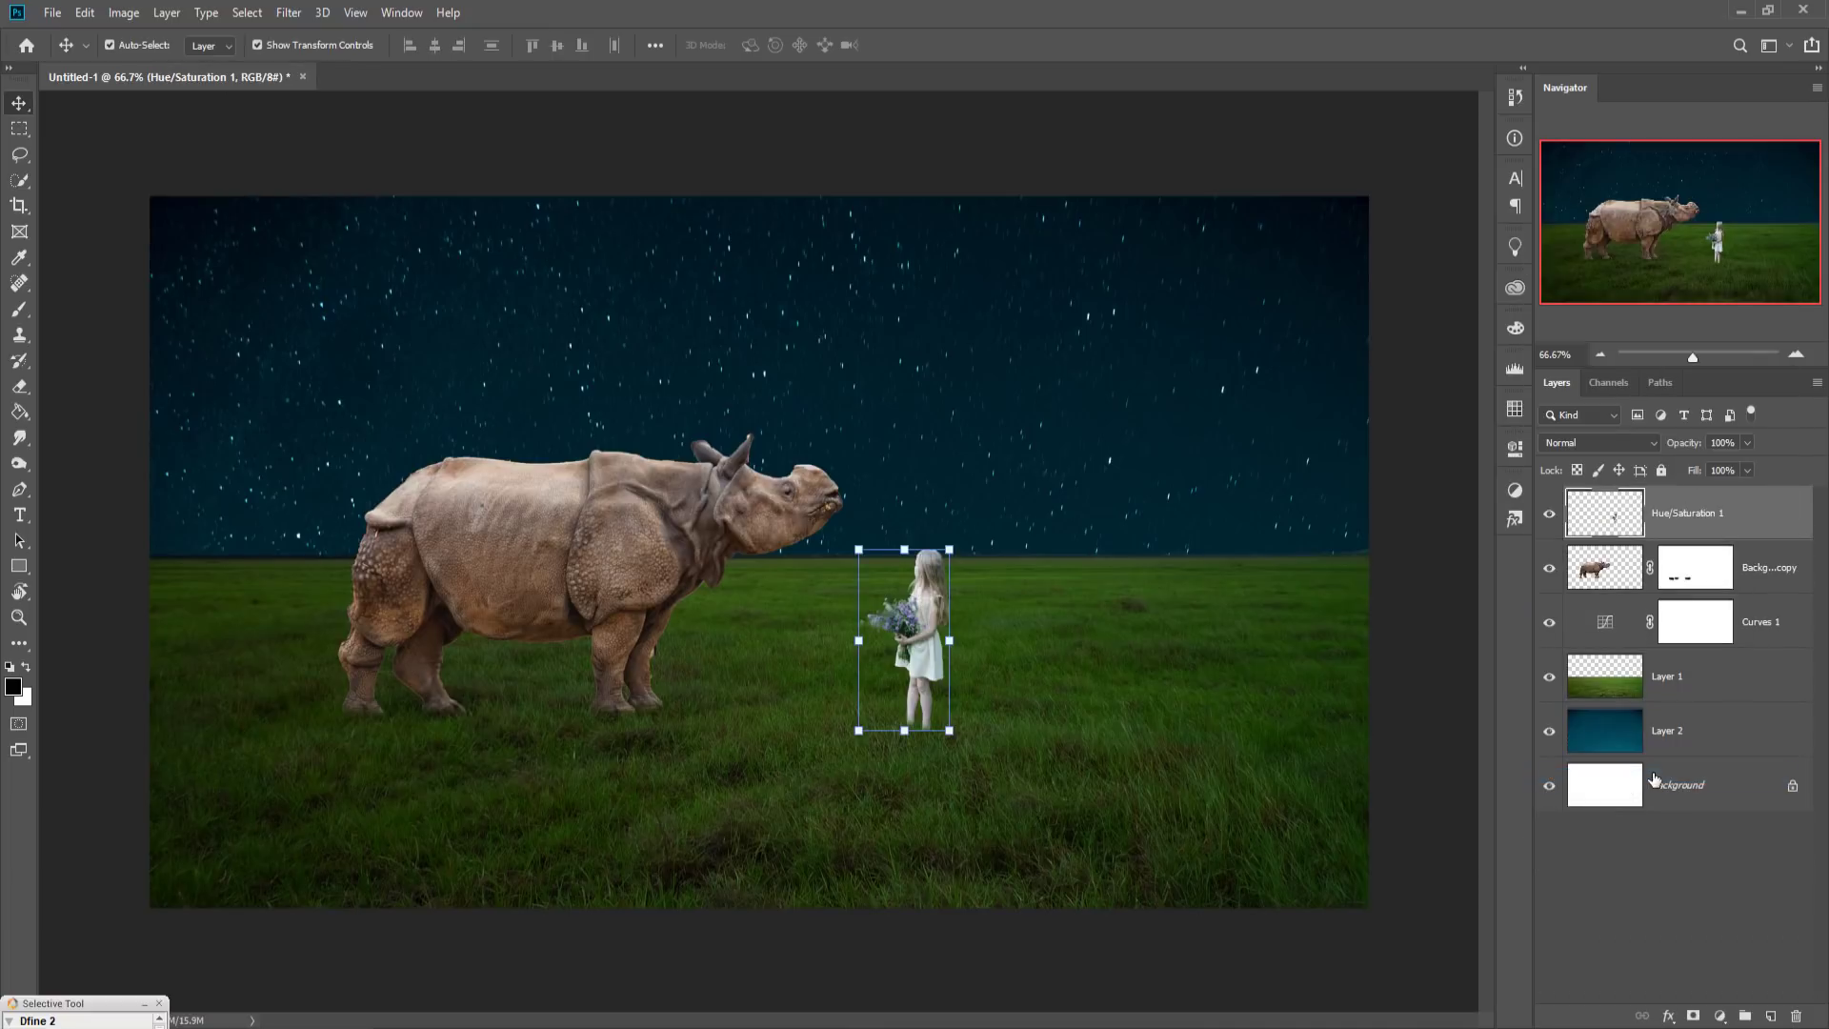
Step: Duplicate the merged girl layer and select the lower copy
right_click(1723, 507)
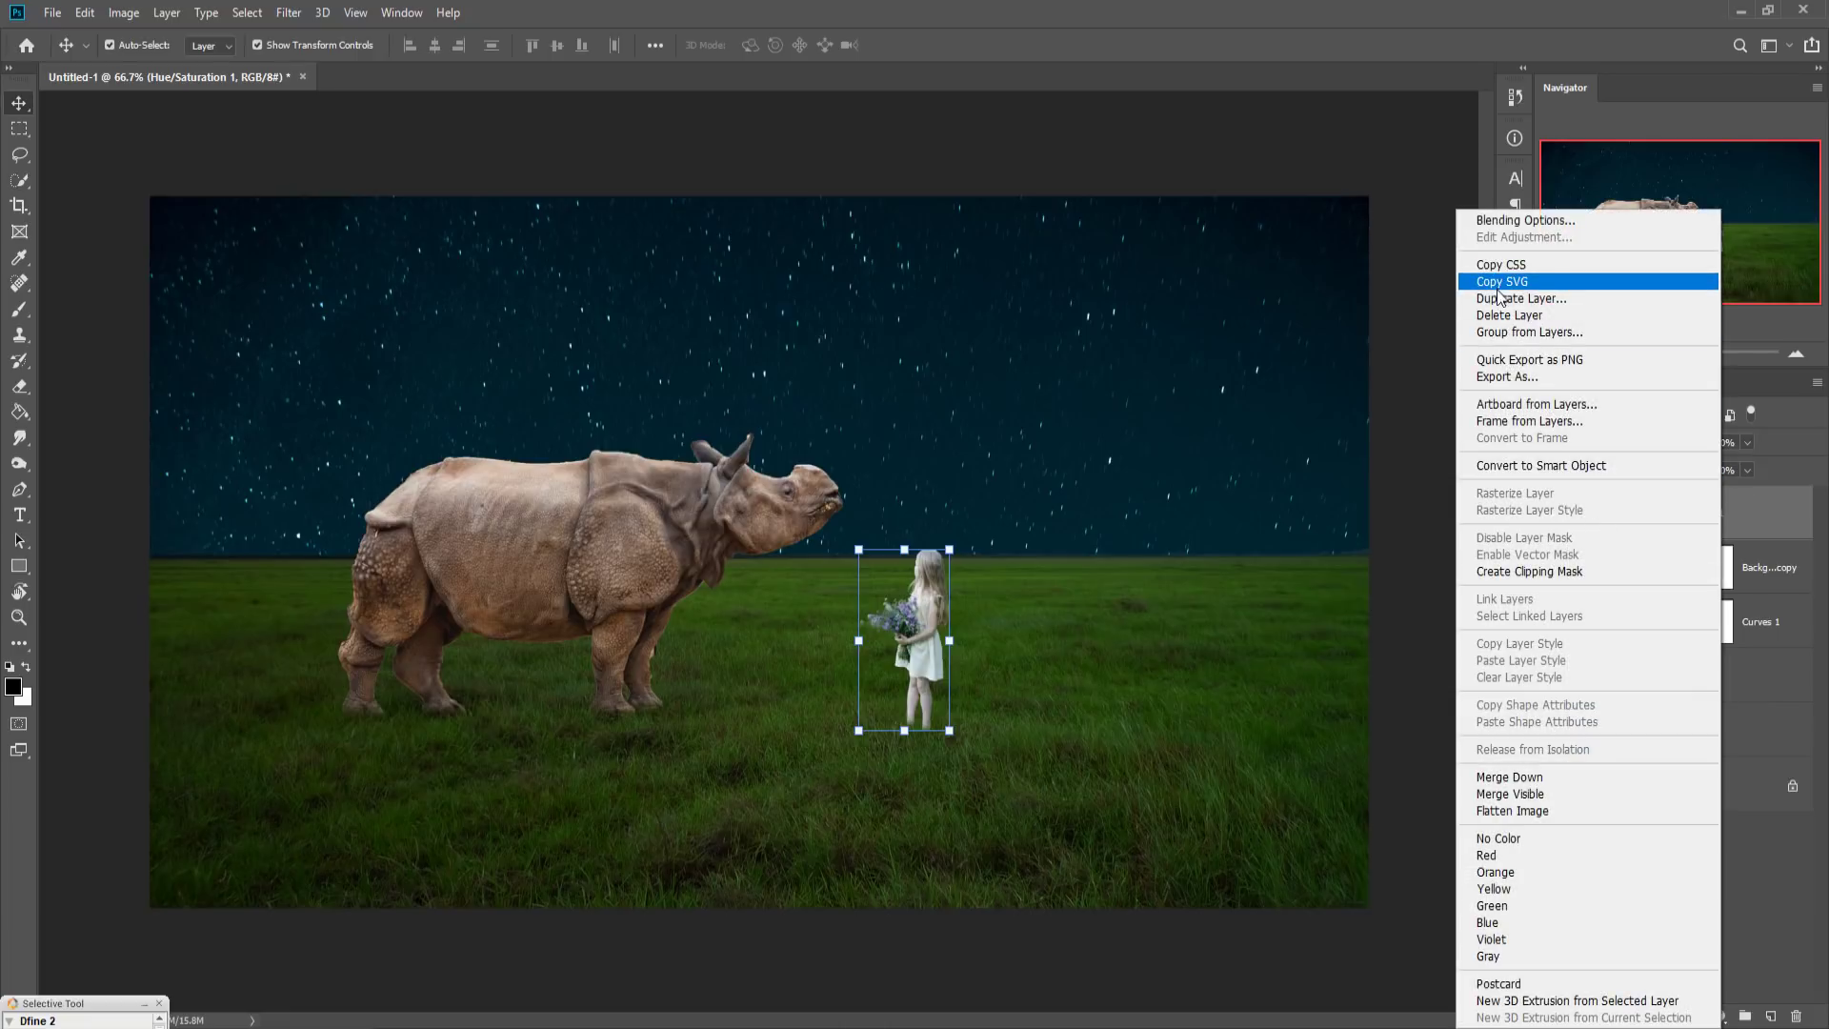
click(1490, 300)
click(1048, 296)
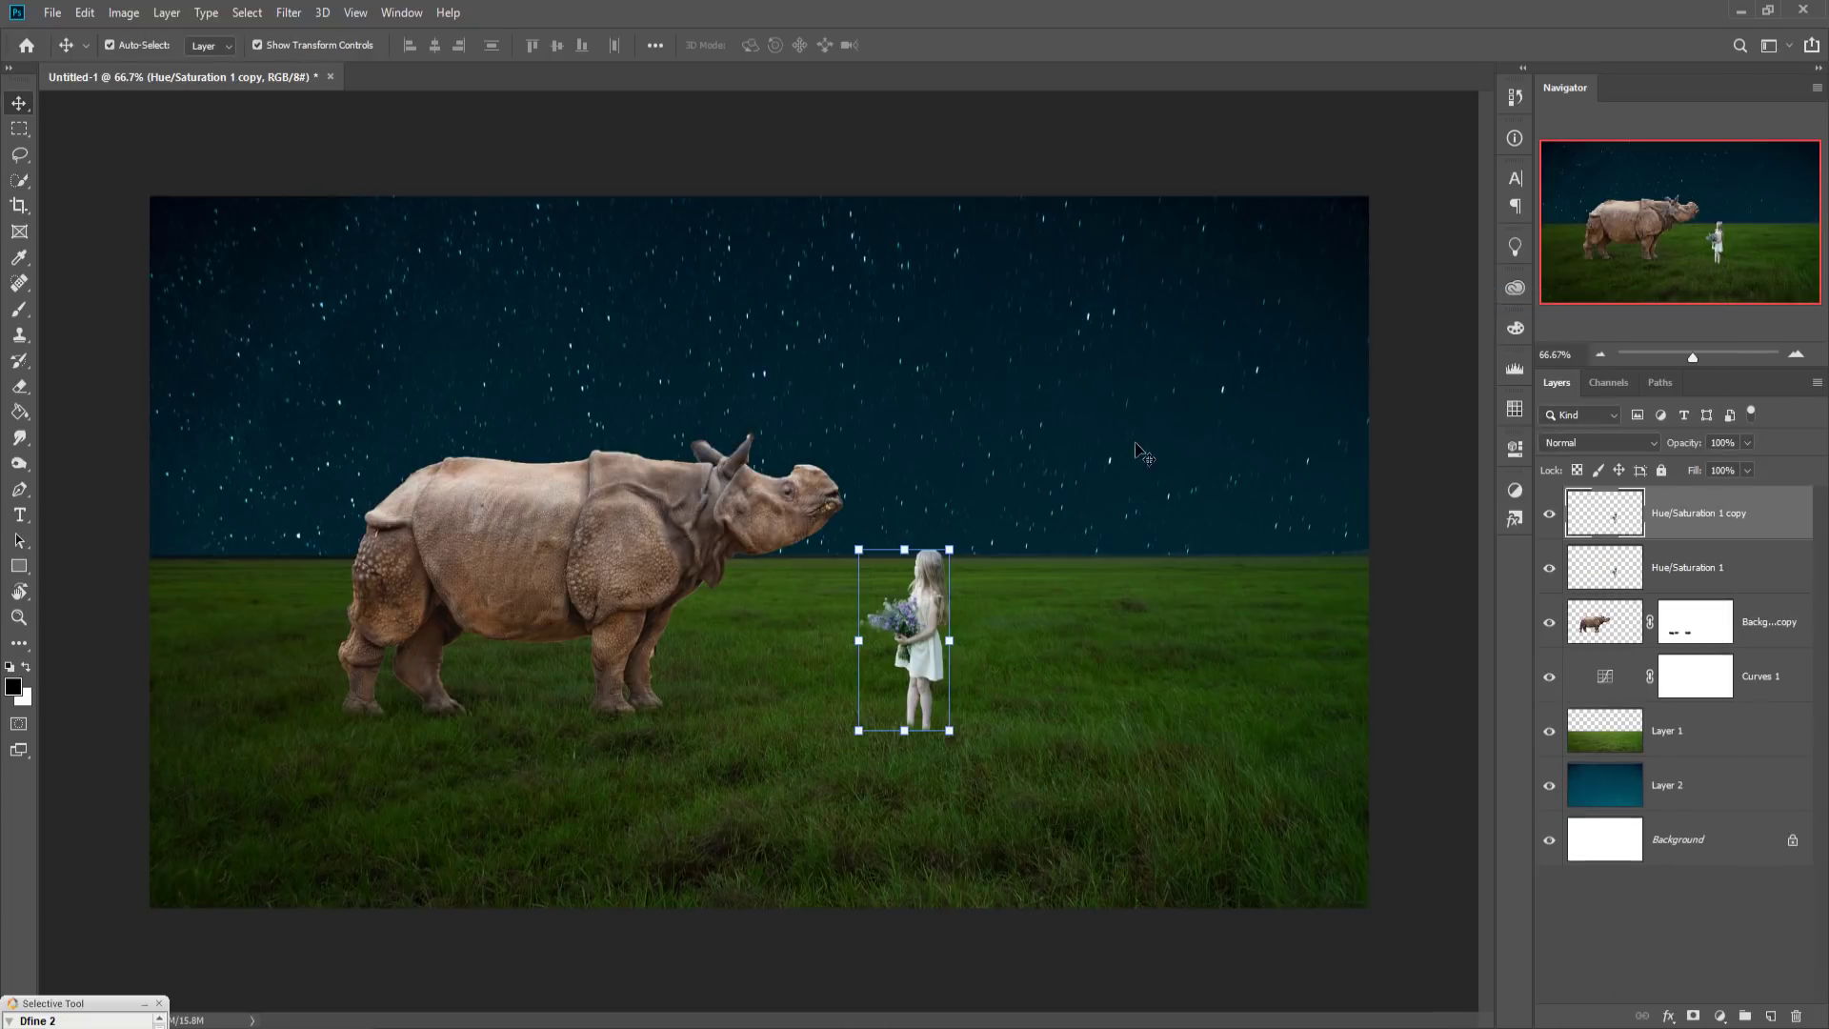
click(1697, 576)
Step: Flip the lower girl copy vertically so it hangs beneath her feet
mouse_move(949, 551)
mouse_down()
mouse_move(941, 588)
mouse_move(943, 551)
mouse_up()
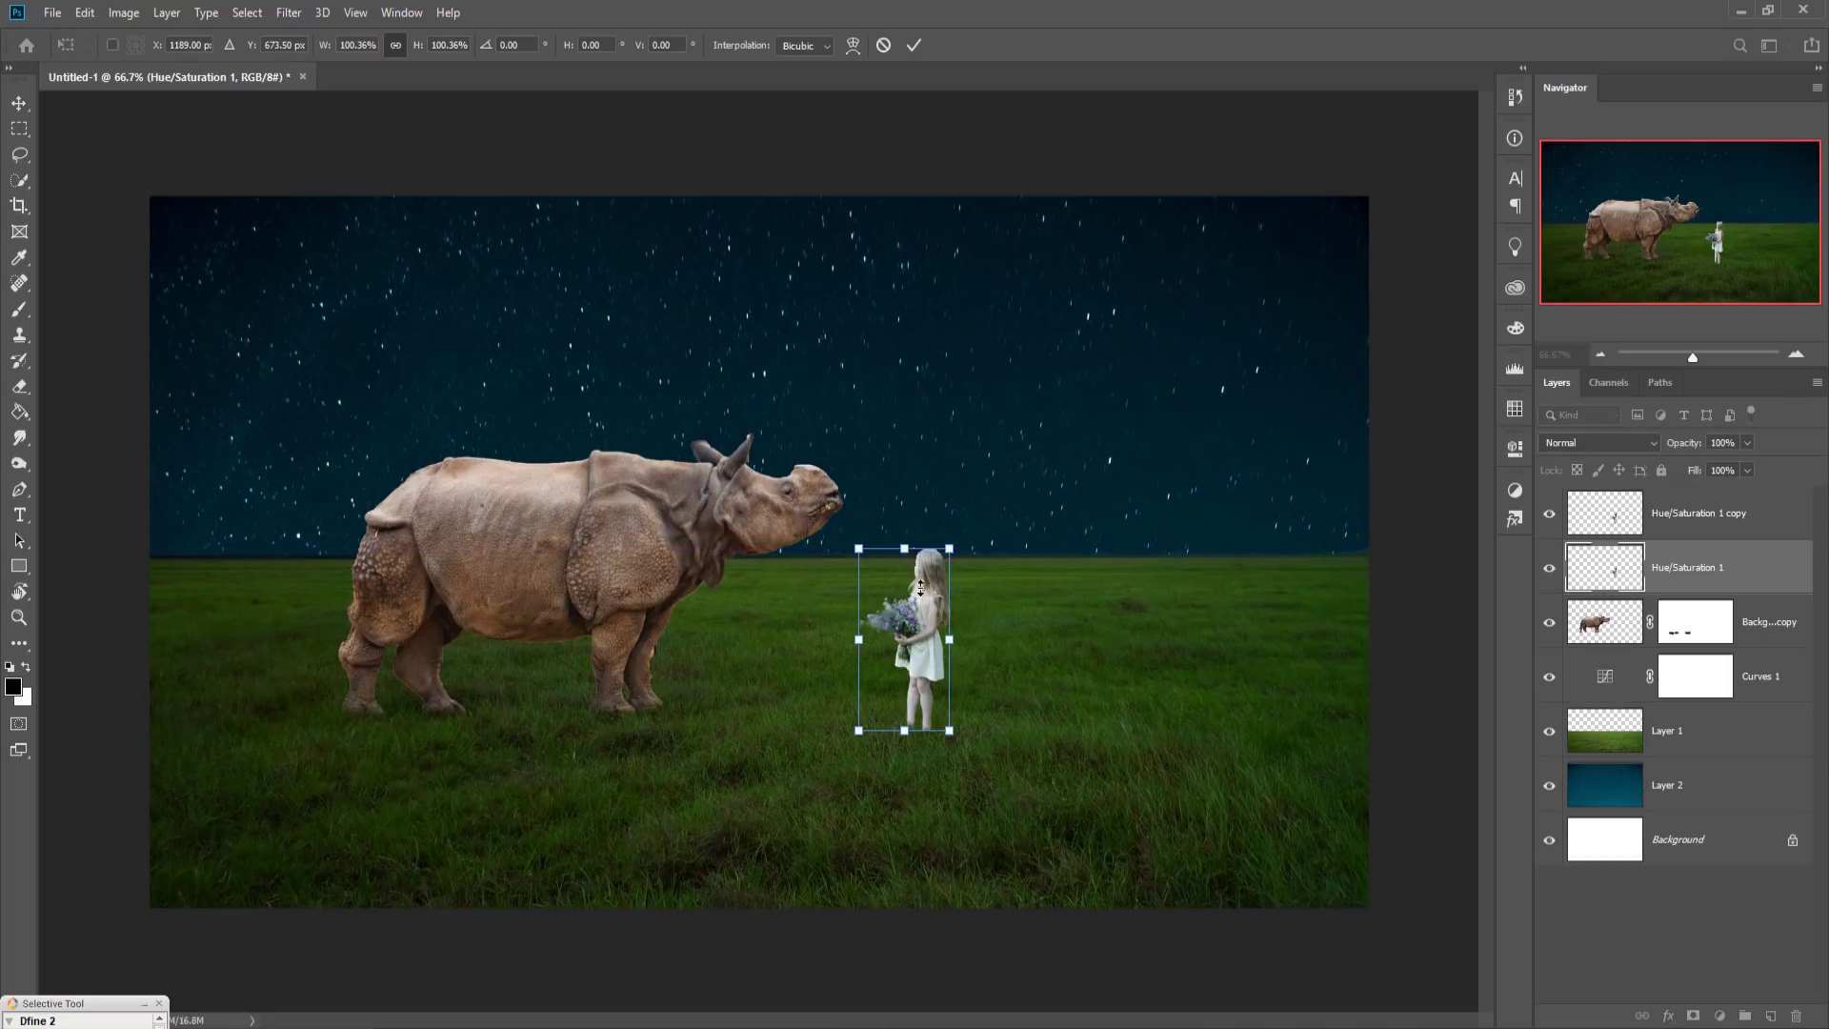
drag(920, 587, 924, 953)
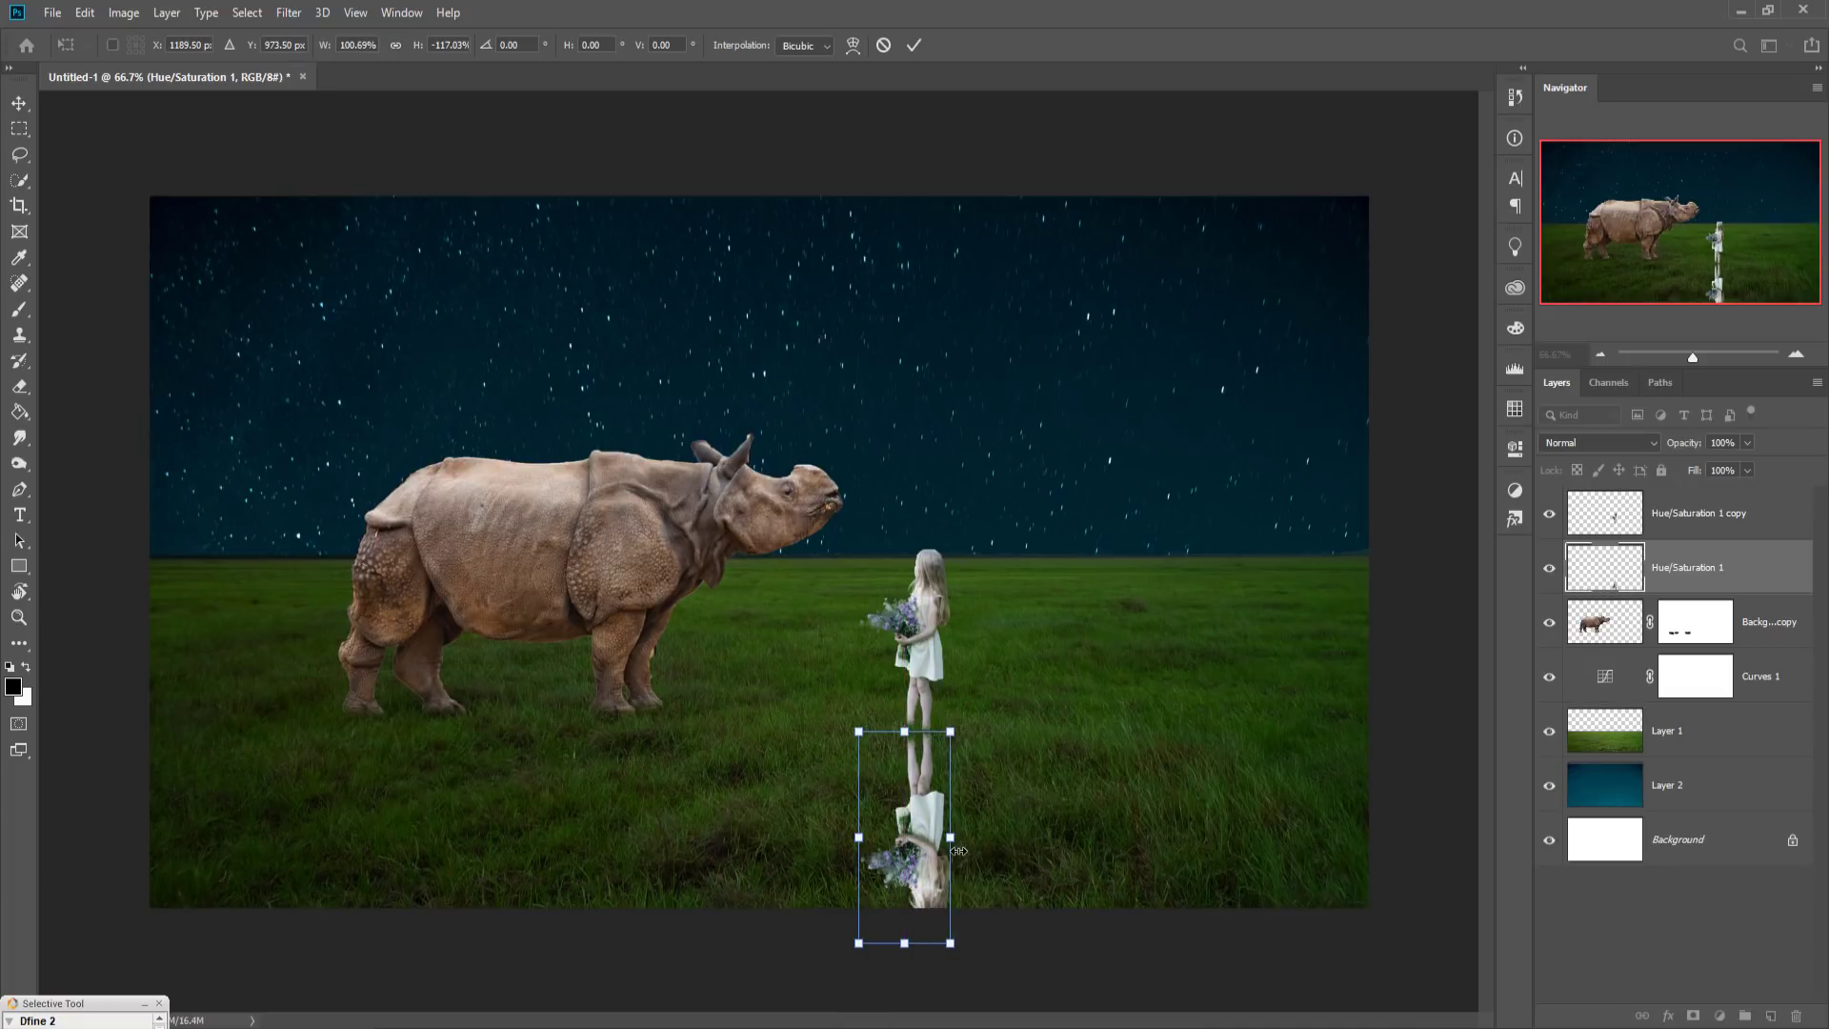
key(Up)
key(Up)
key(Up)
key(Up)
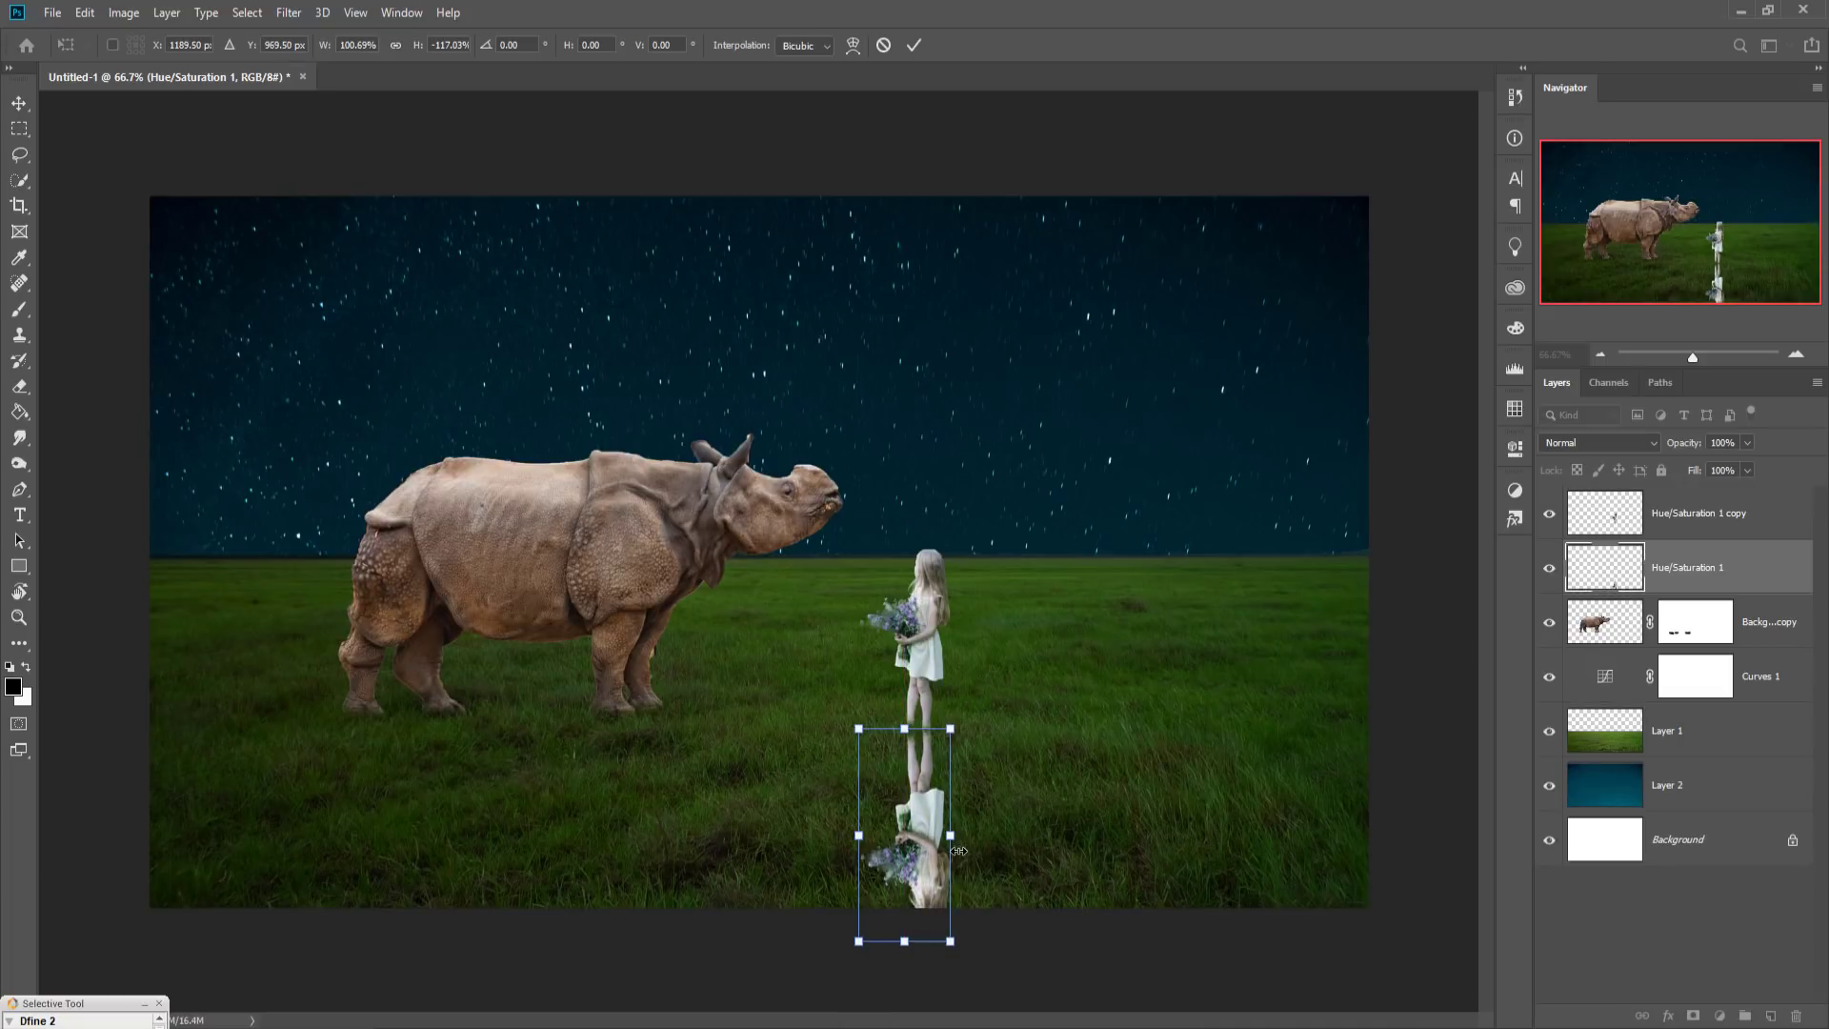
key(Up)
key(Up)
key(Up)
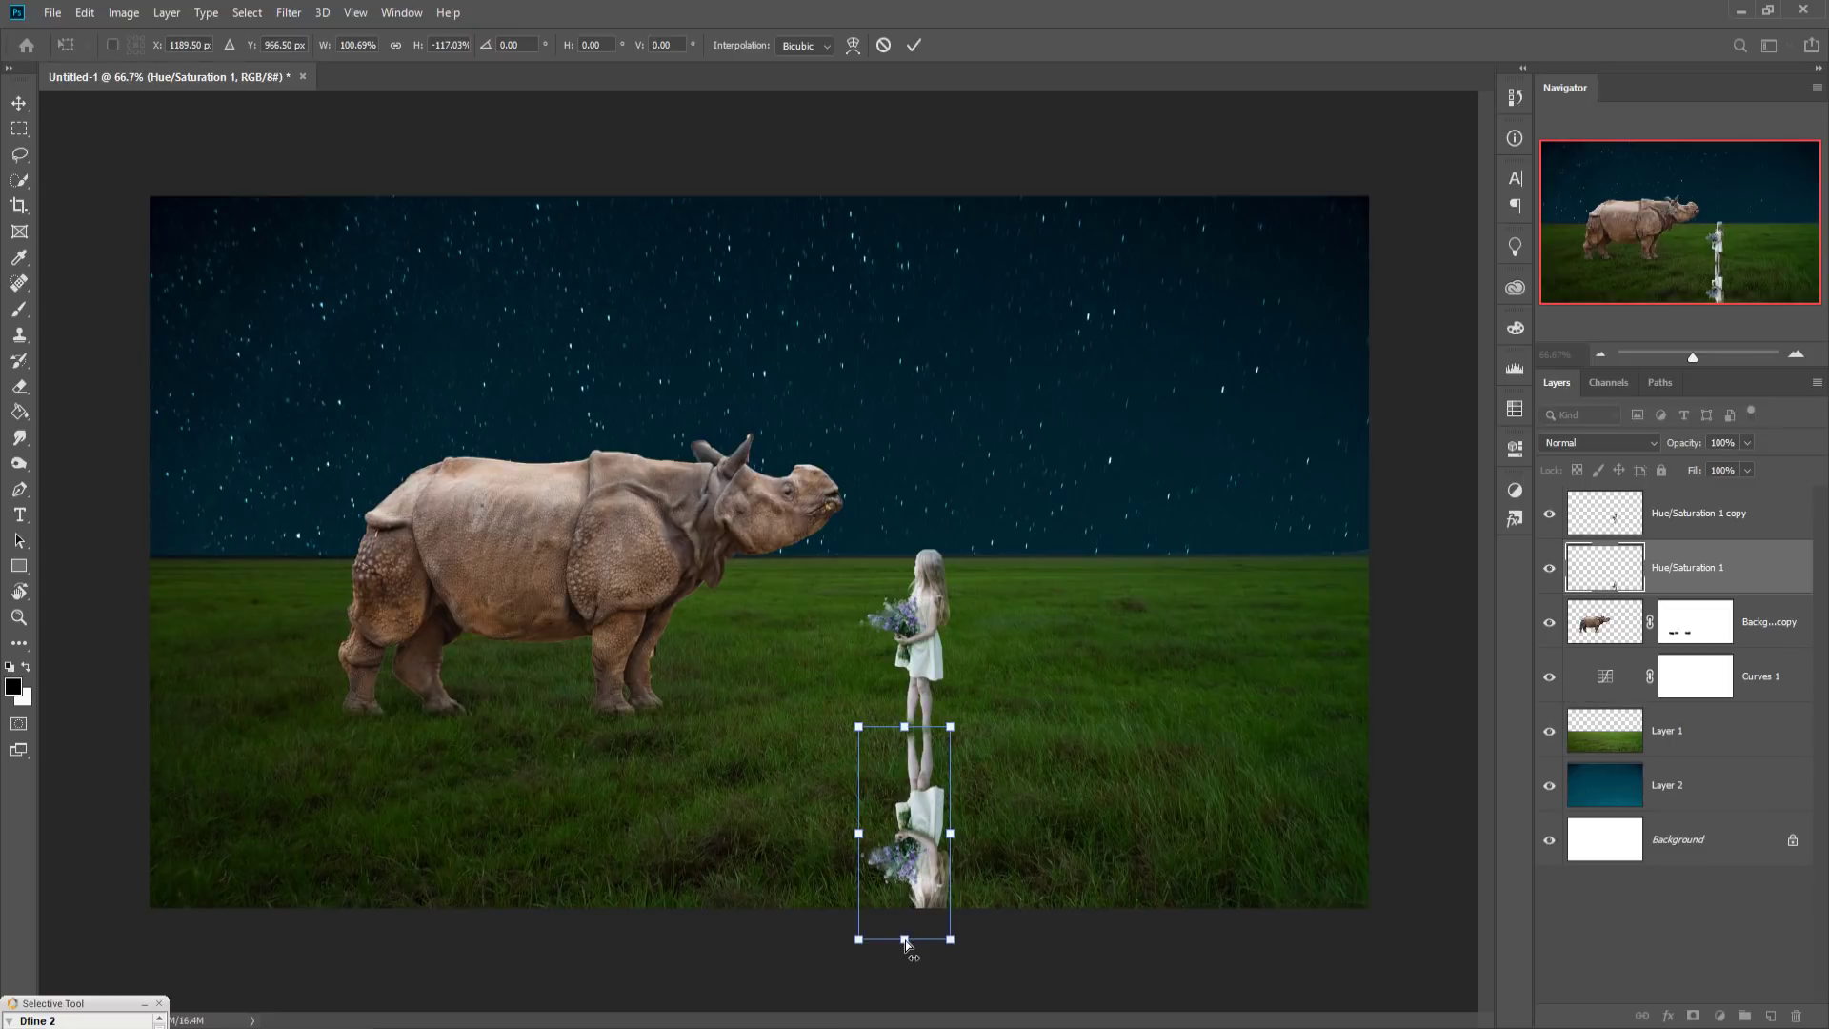
Step: Skew the flipped copy to the left, nudge it up and right, and apply
drag(905, 940, 820, 878)
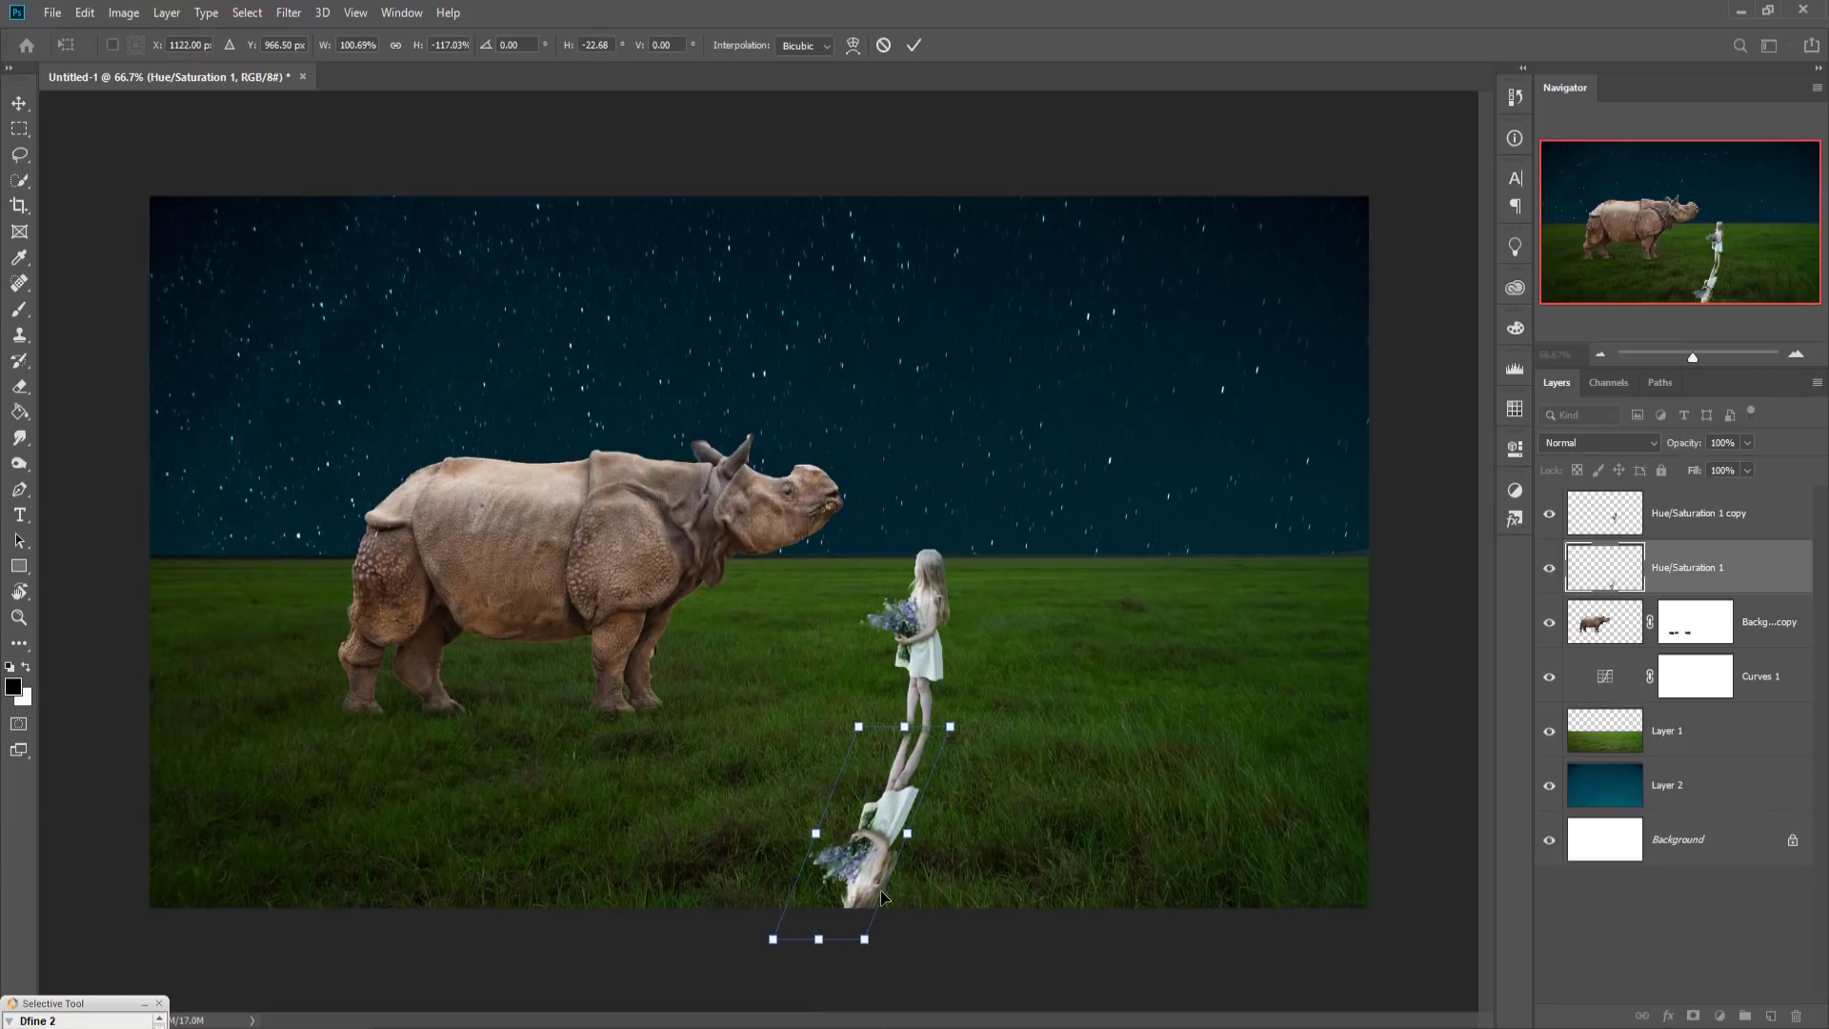
key(Up)
key(Up)
key(Up)
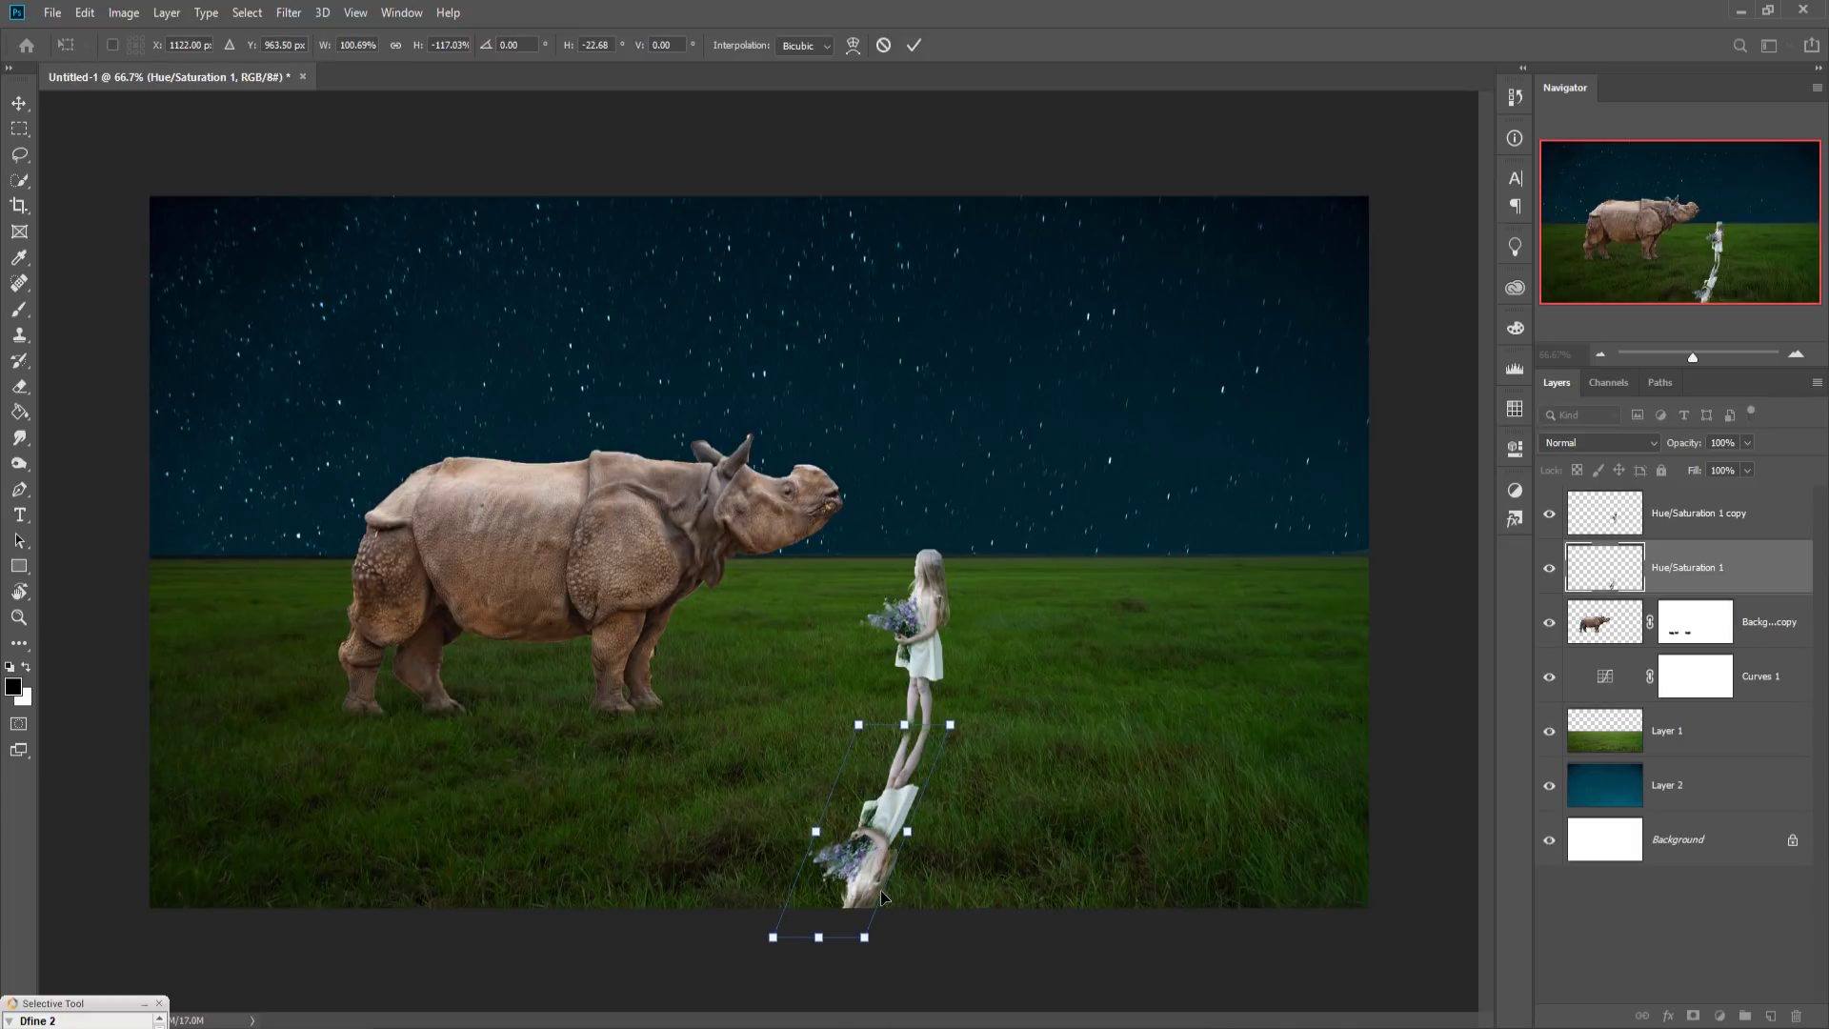
key(Up)
key(Up)
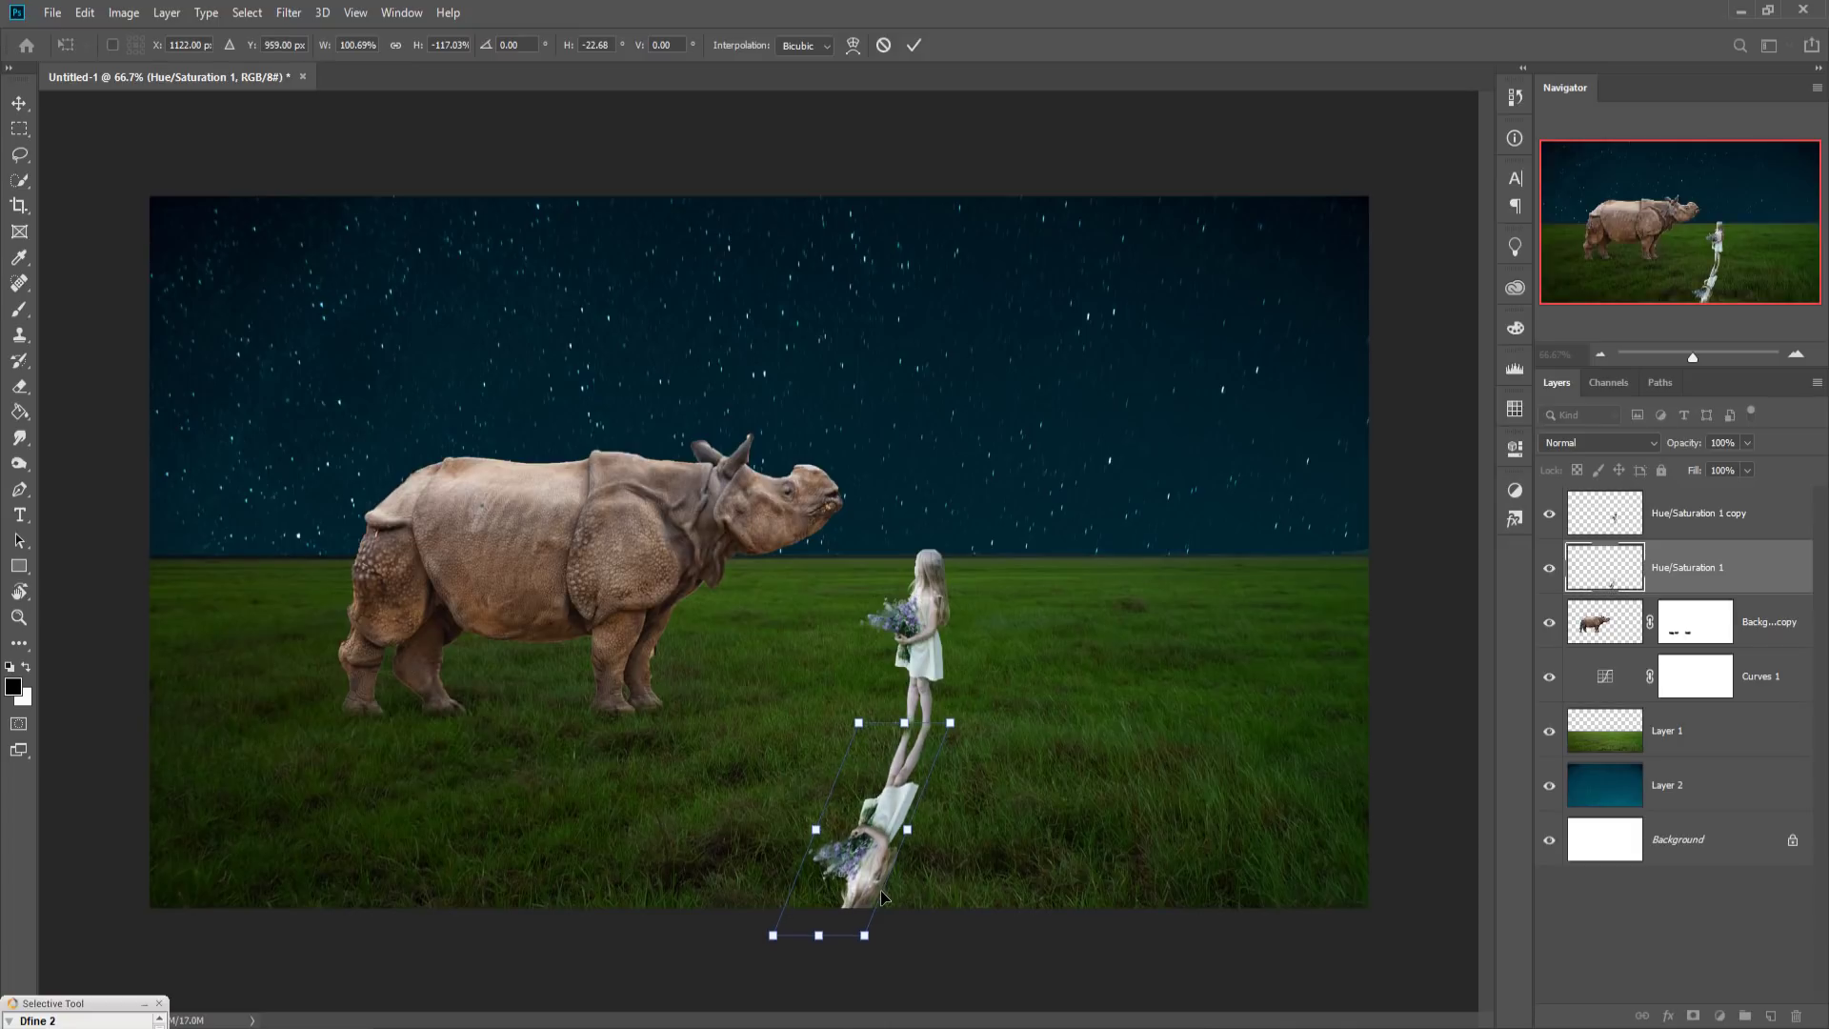
key(Up)
key(Up)
key(Up)
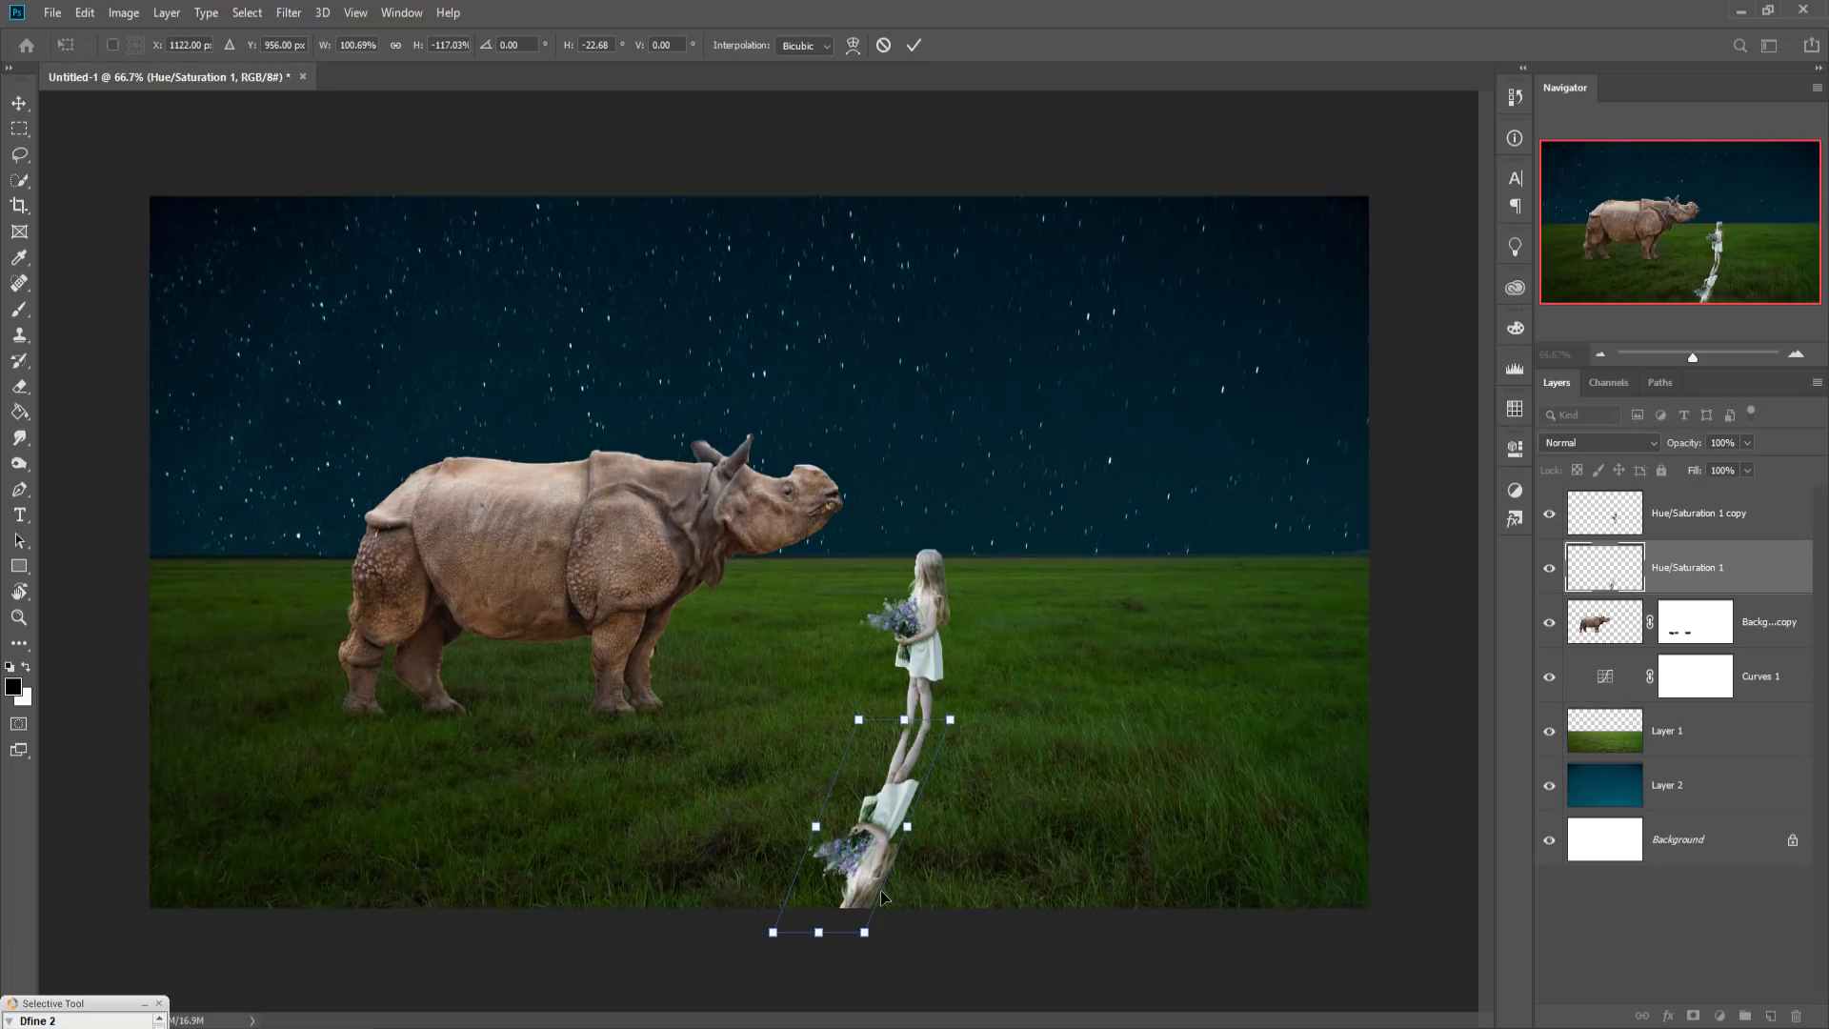
key(Right)
key(Up)
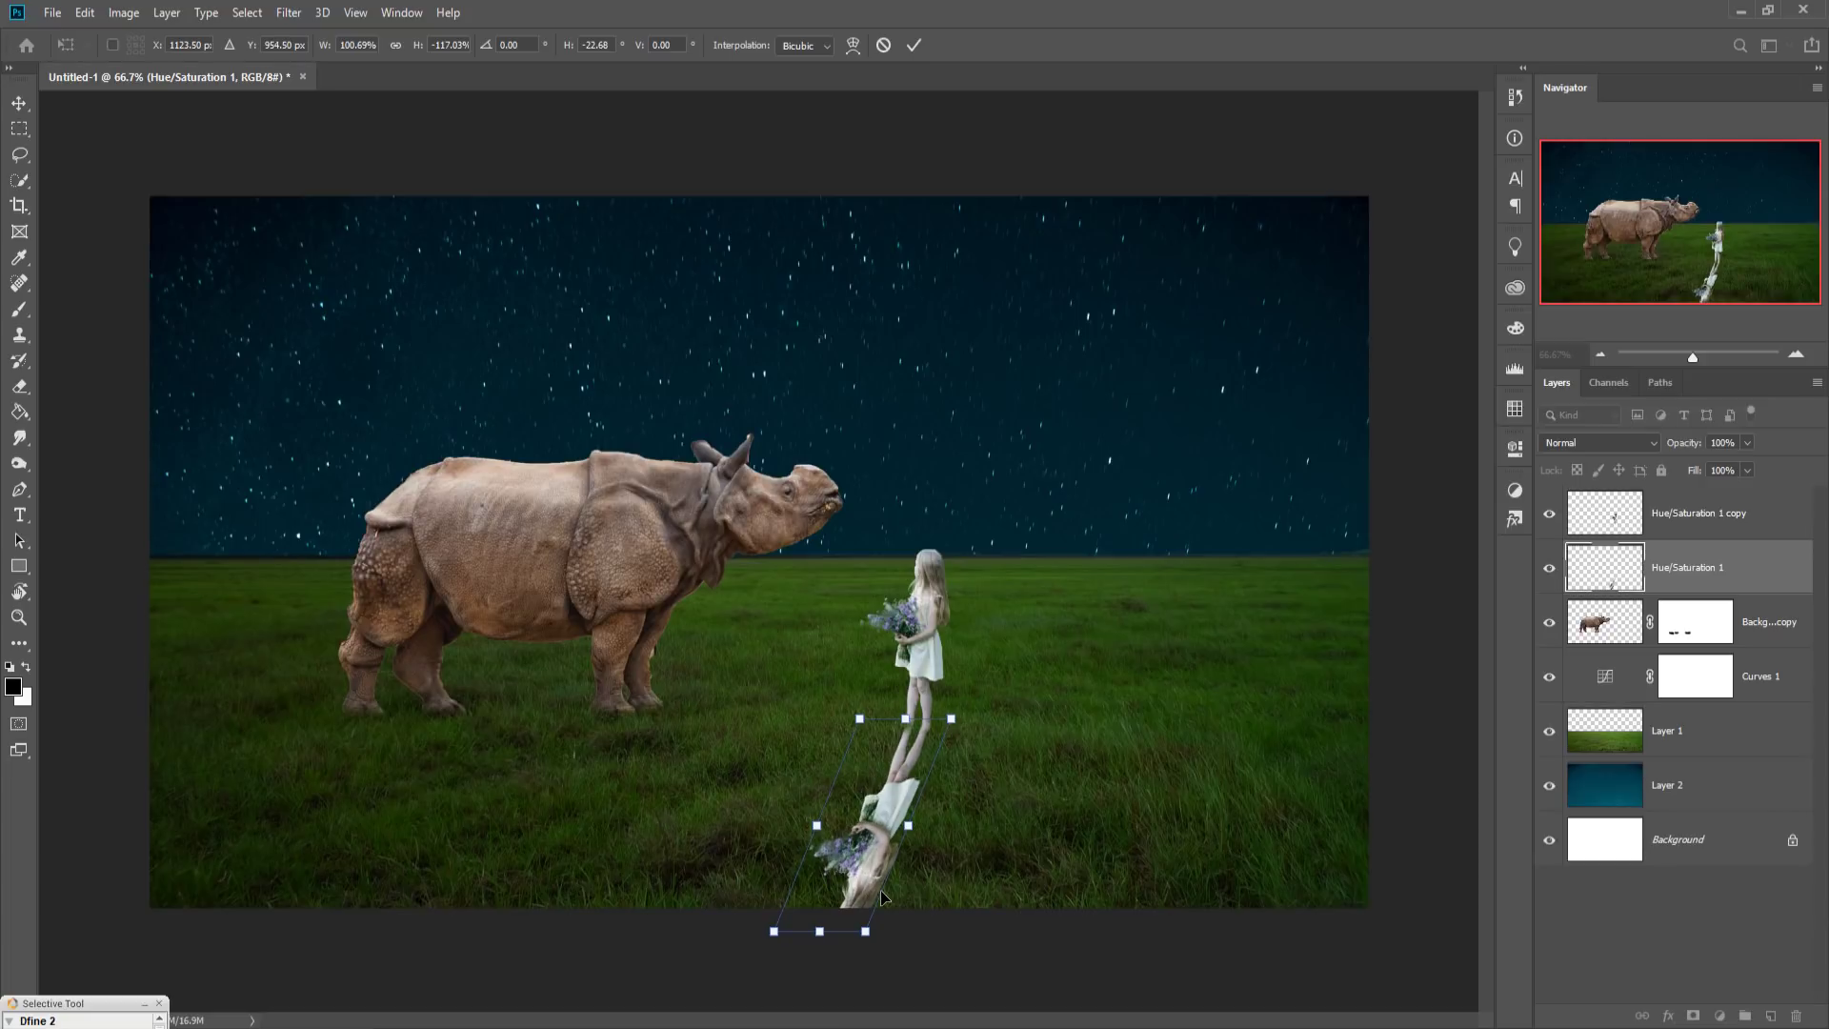
key(Right)
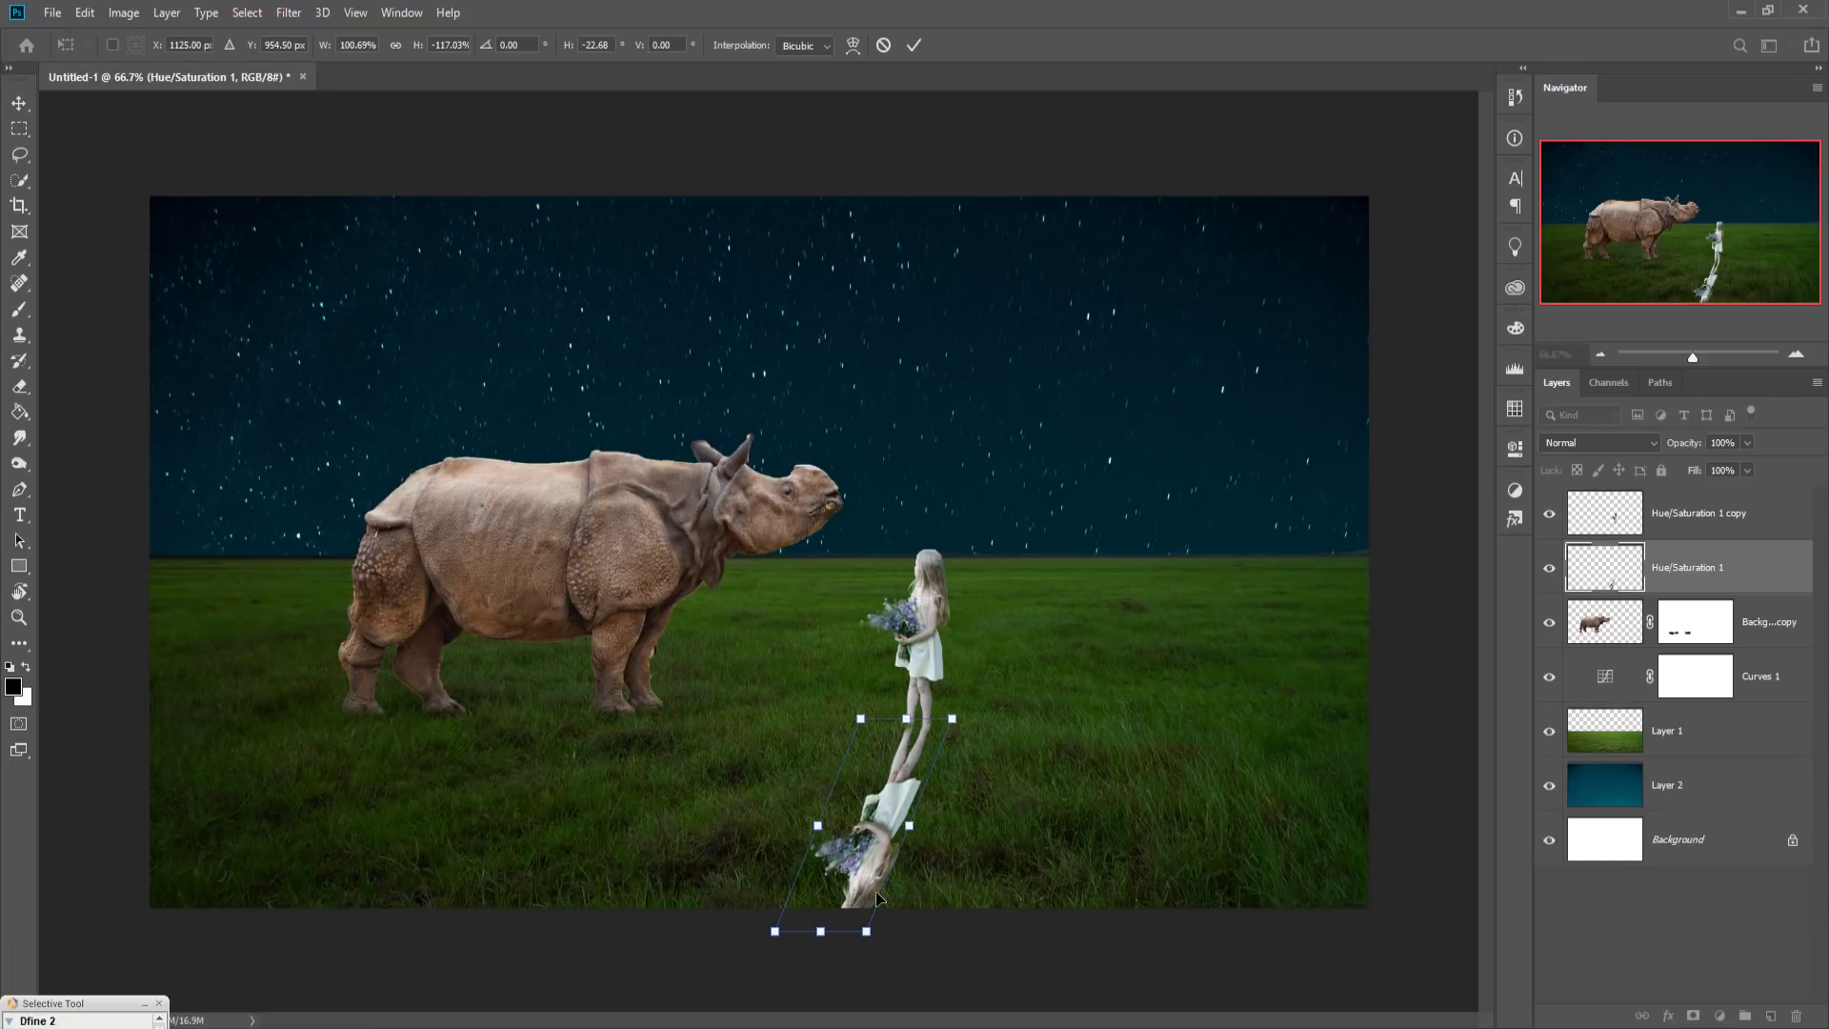
click(914, 45)
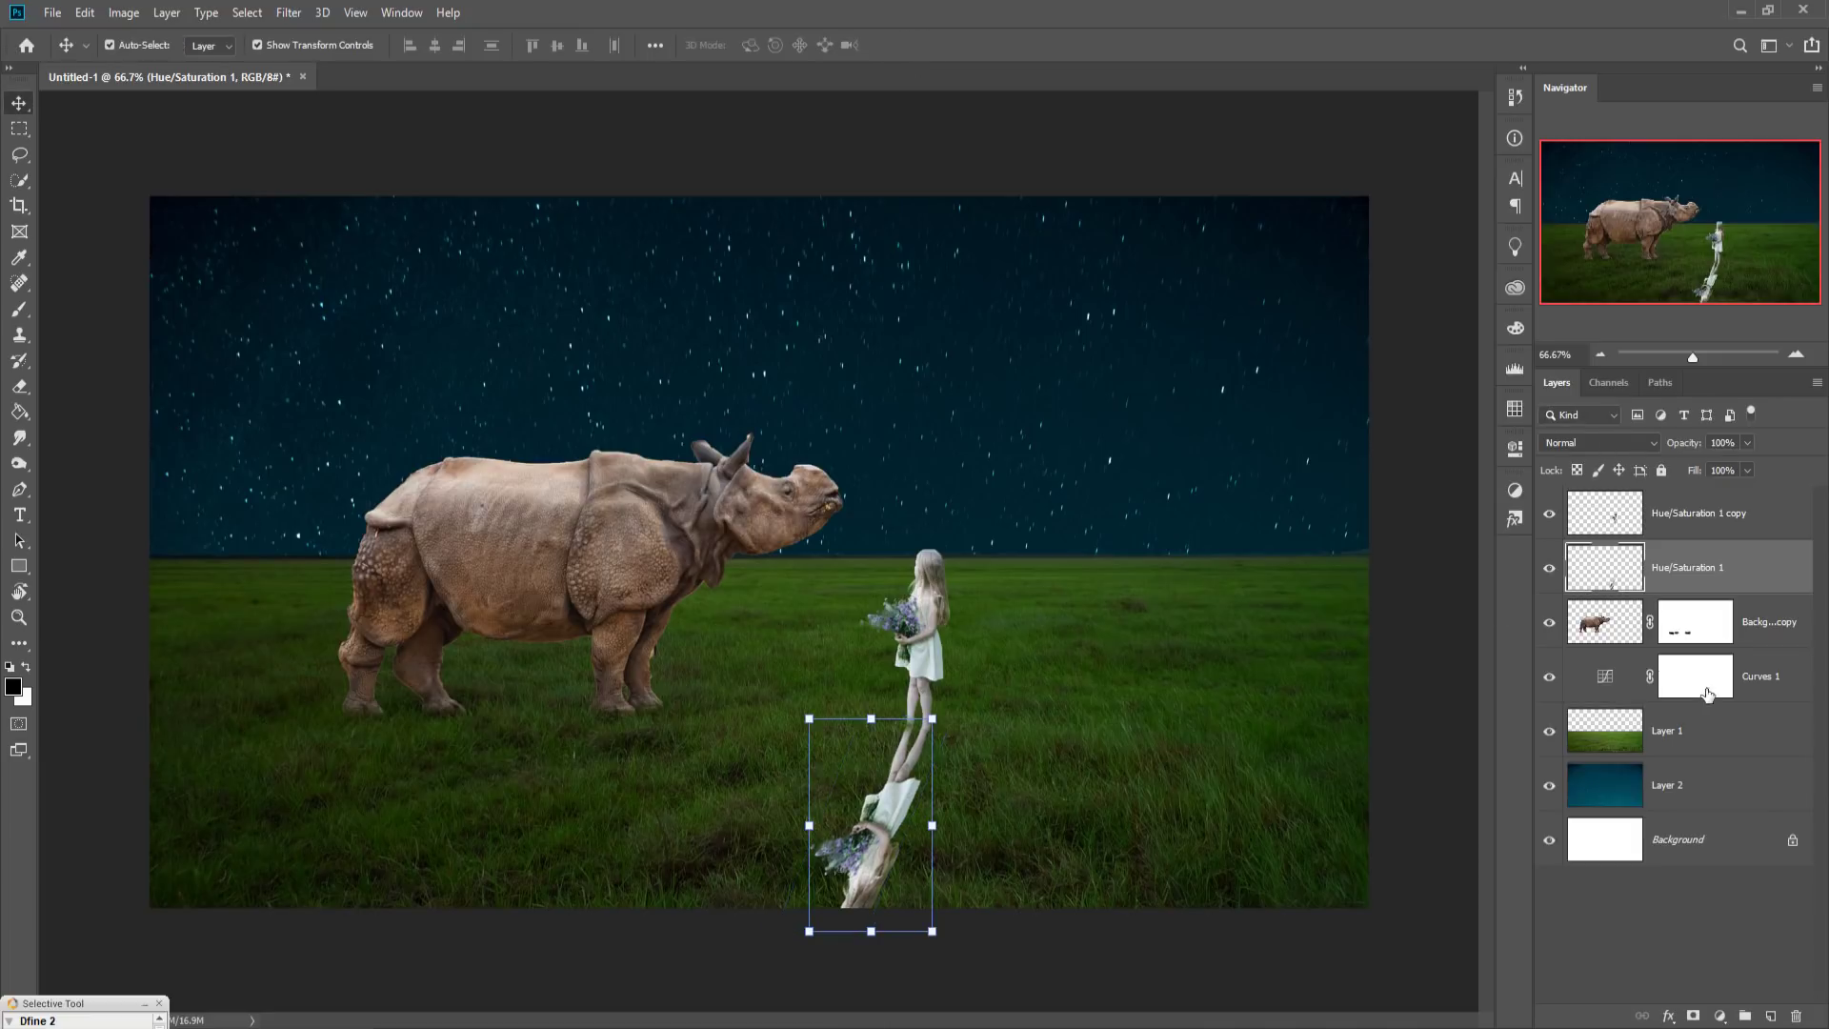
Step: Duplicate the rhino layer
click(1776, 631)
right_click(1767, 621)
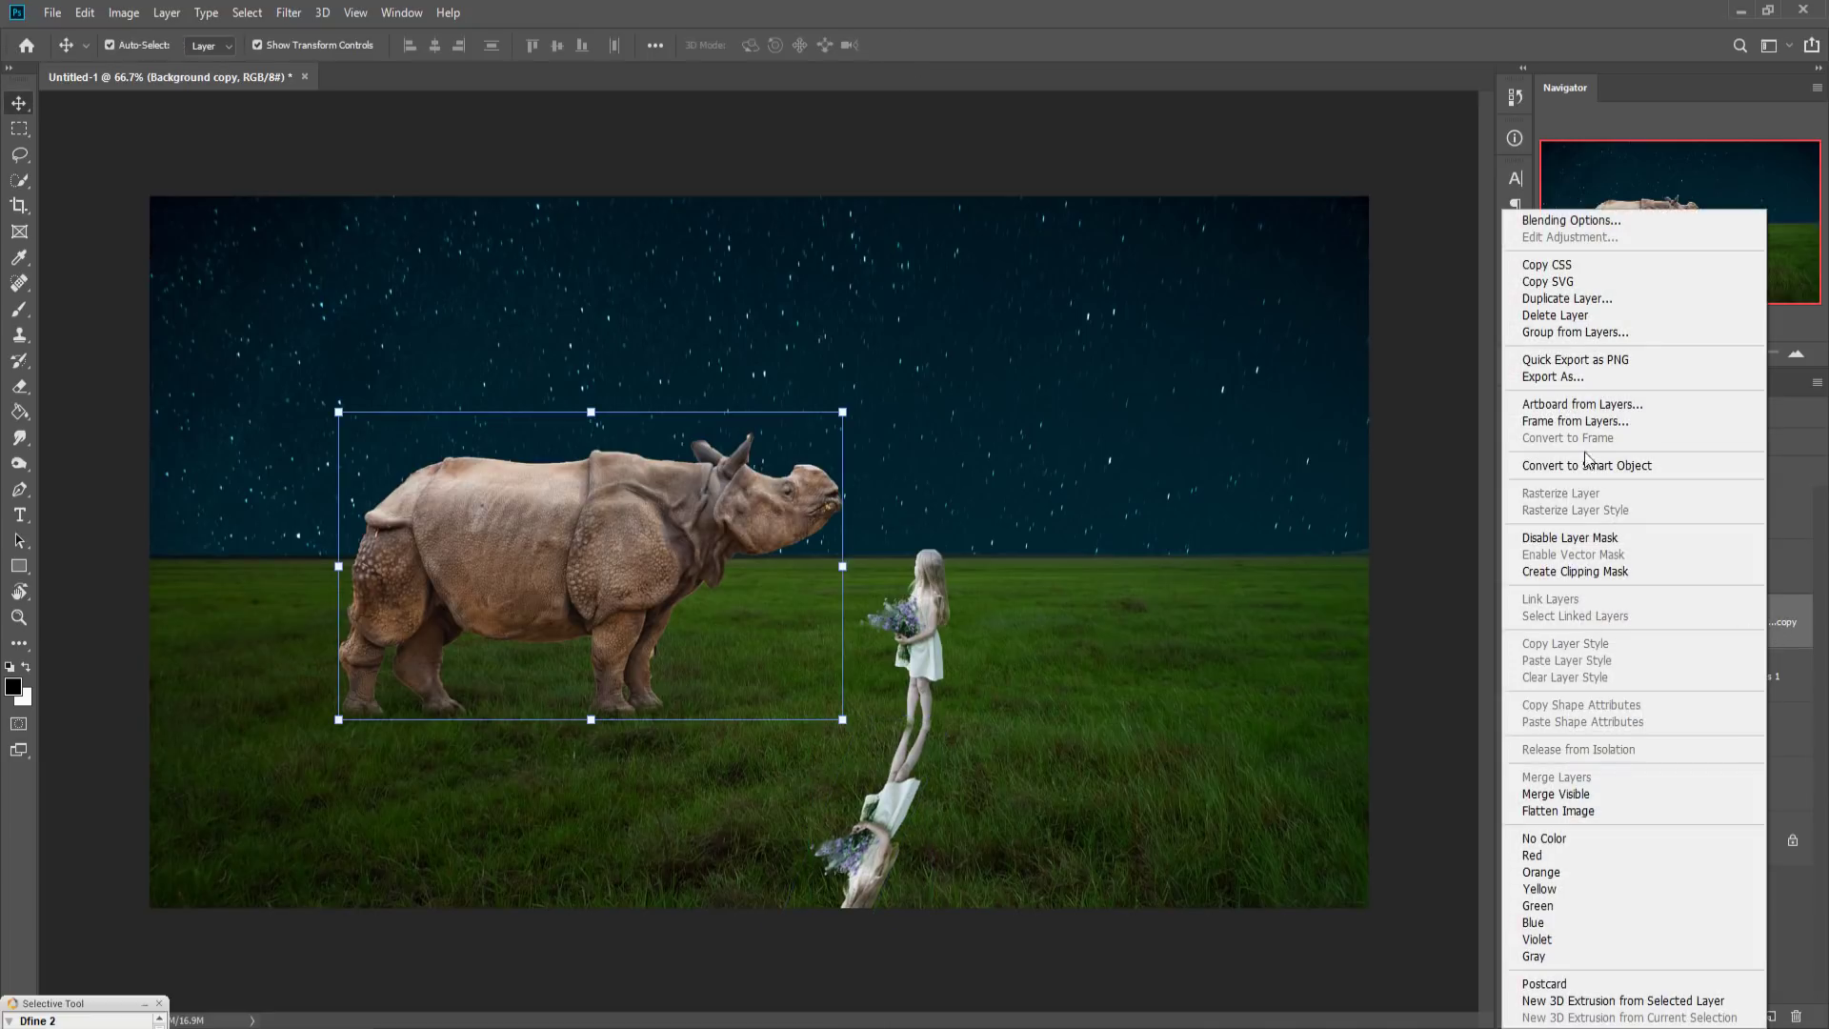
click(1619, 295)
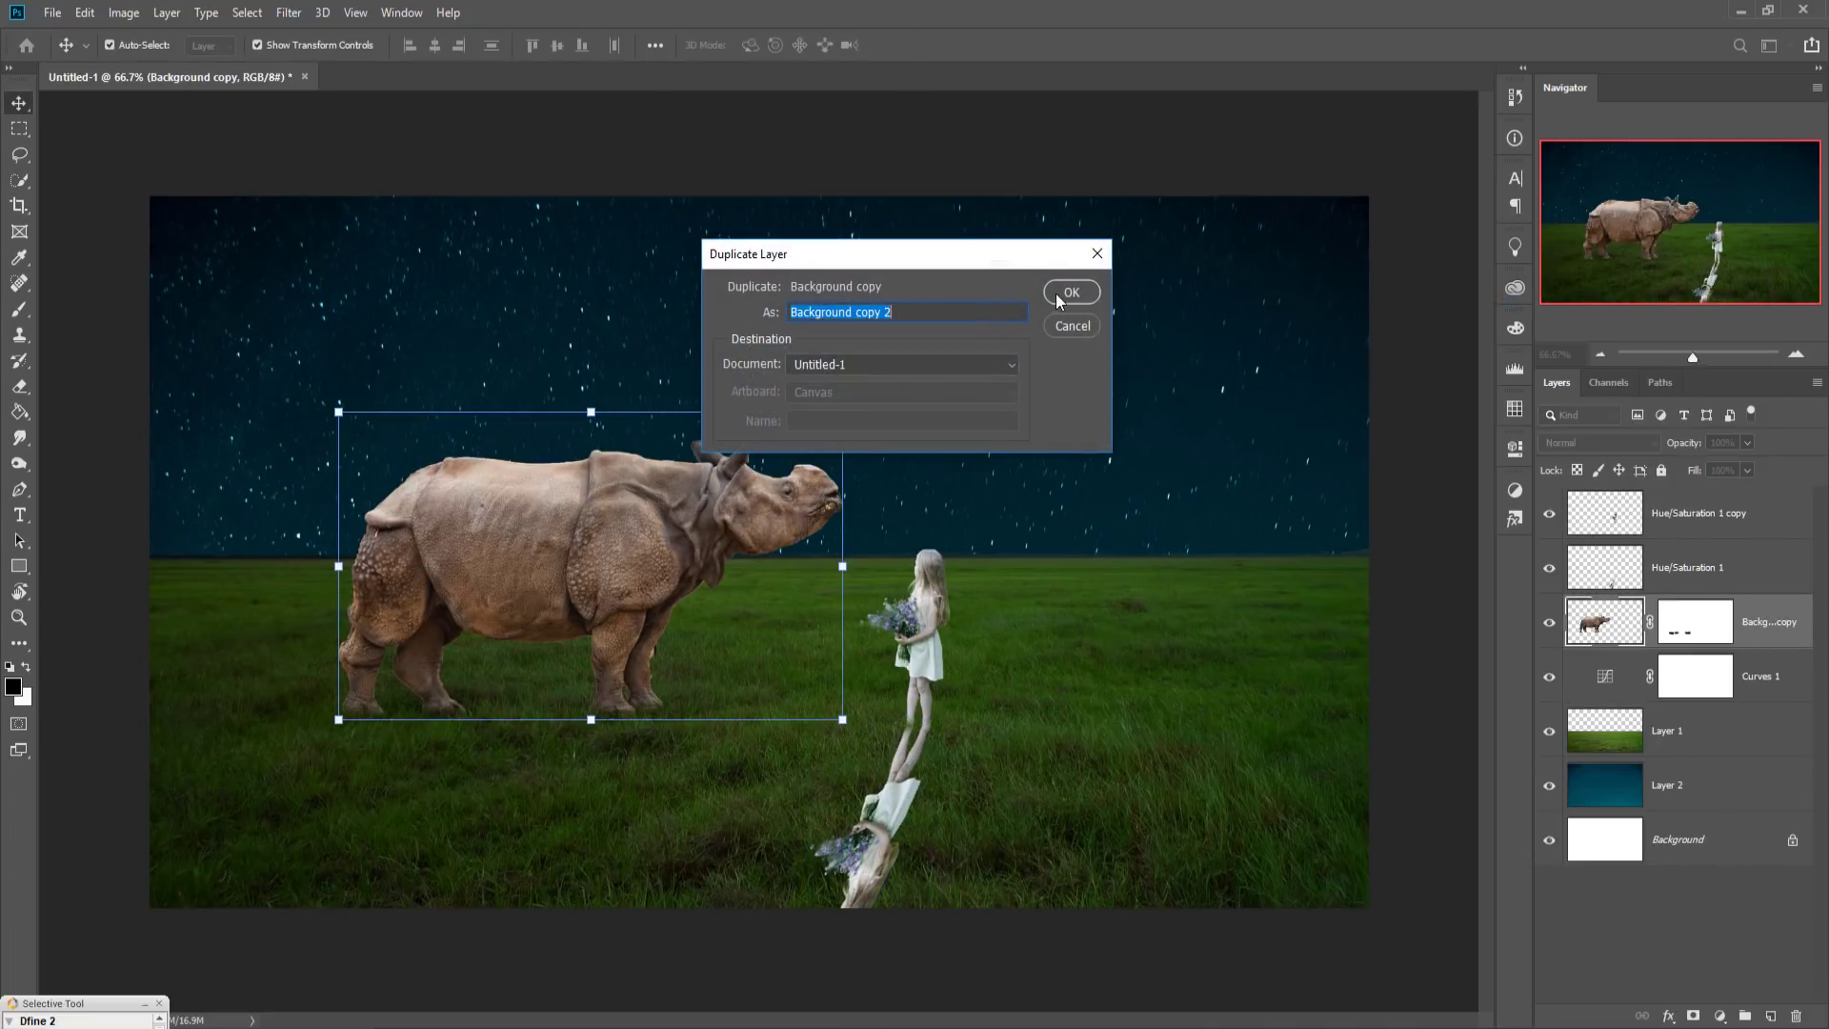
click(1068, 291)
Step: Flip and skew the rhino copy under its feet, nudge it into place, and commit
click(1664, 680)
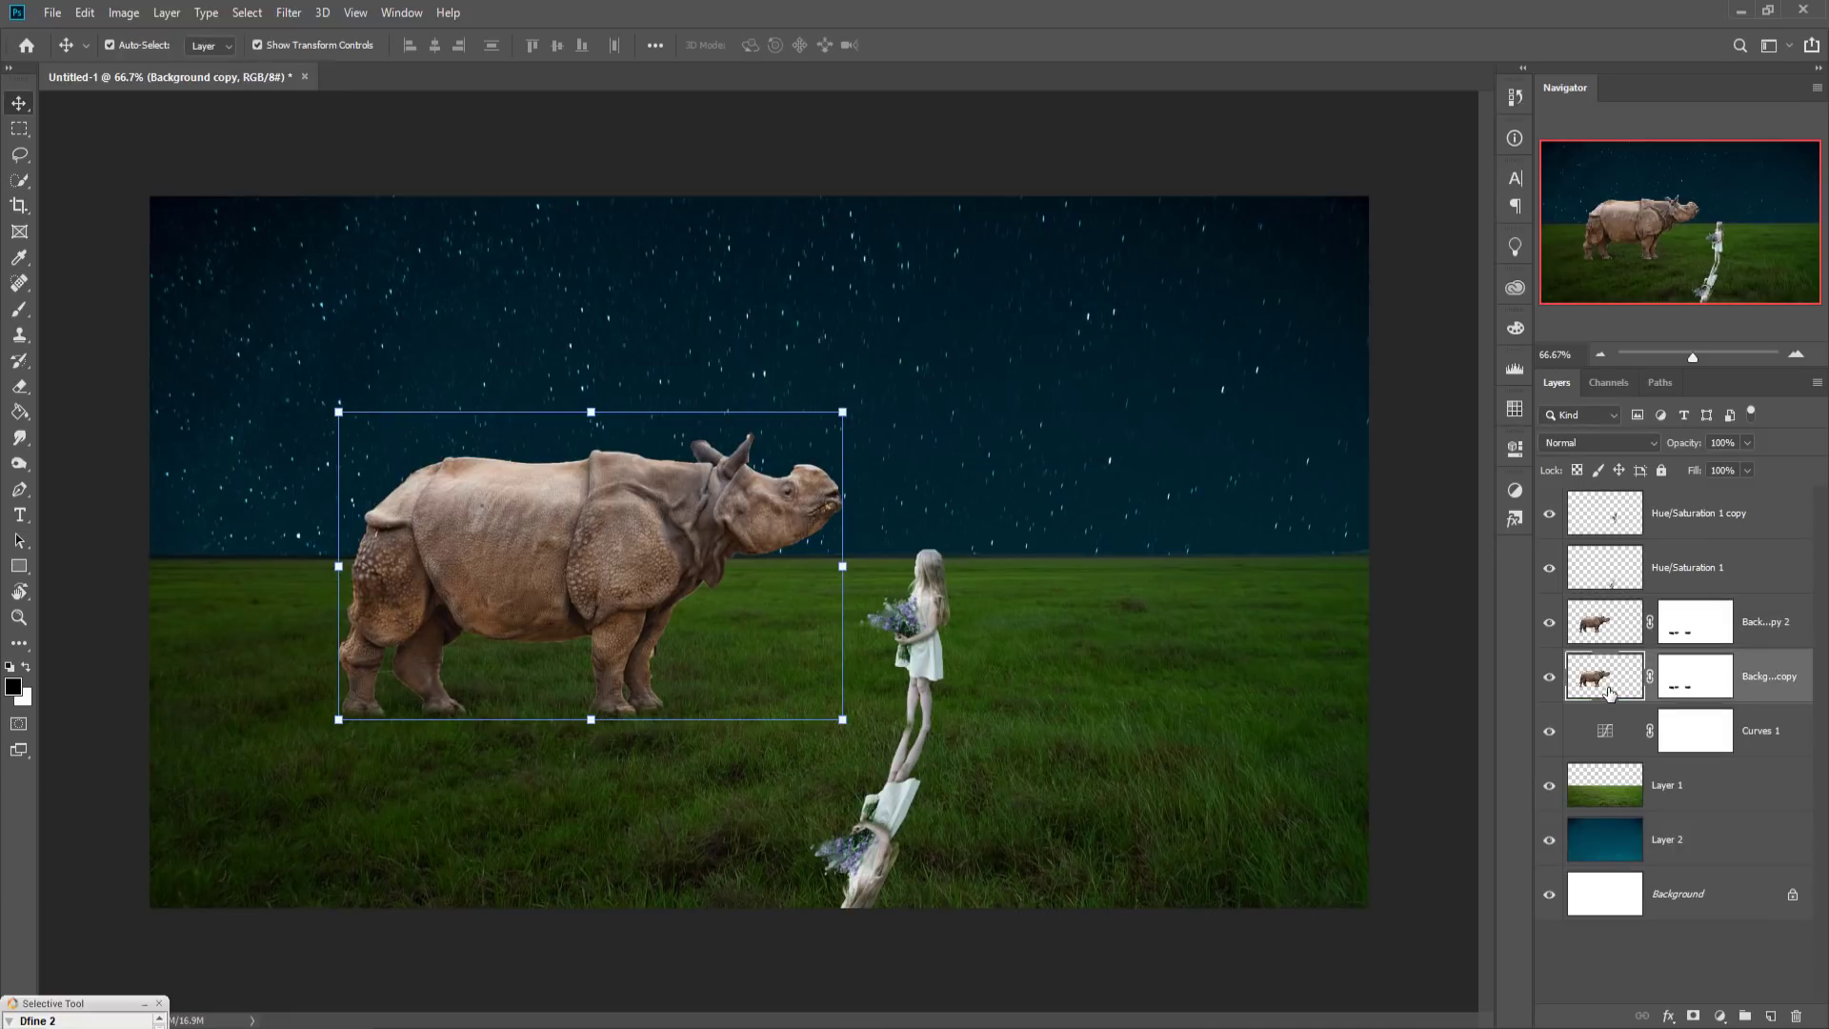
key(ctrl)
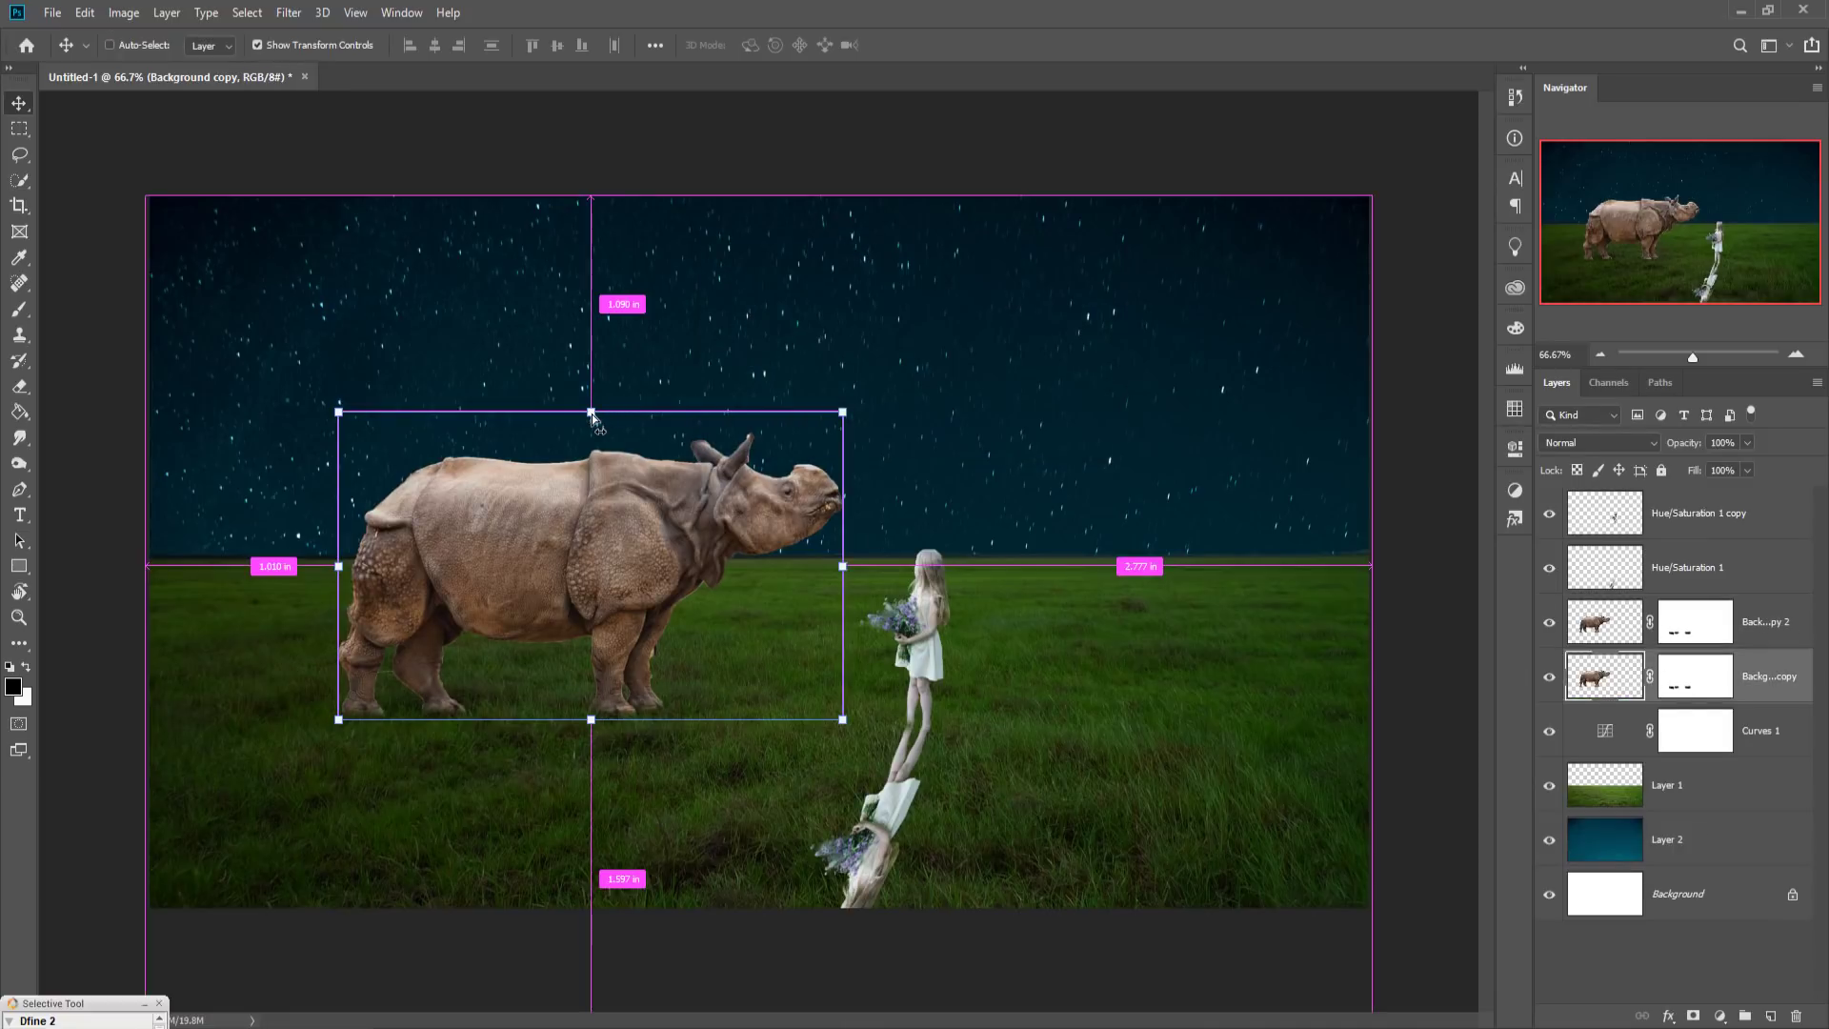
mouse_move(591, 413)
mouse_down()
mouse_move(548, 634)
mouse_move(568, 630)
mouse_up()
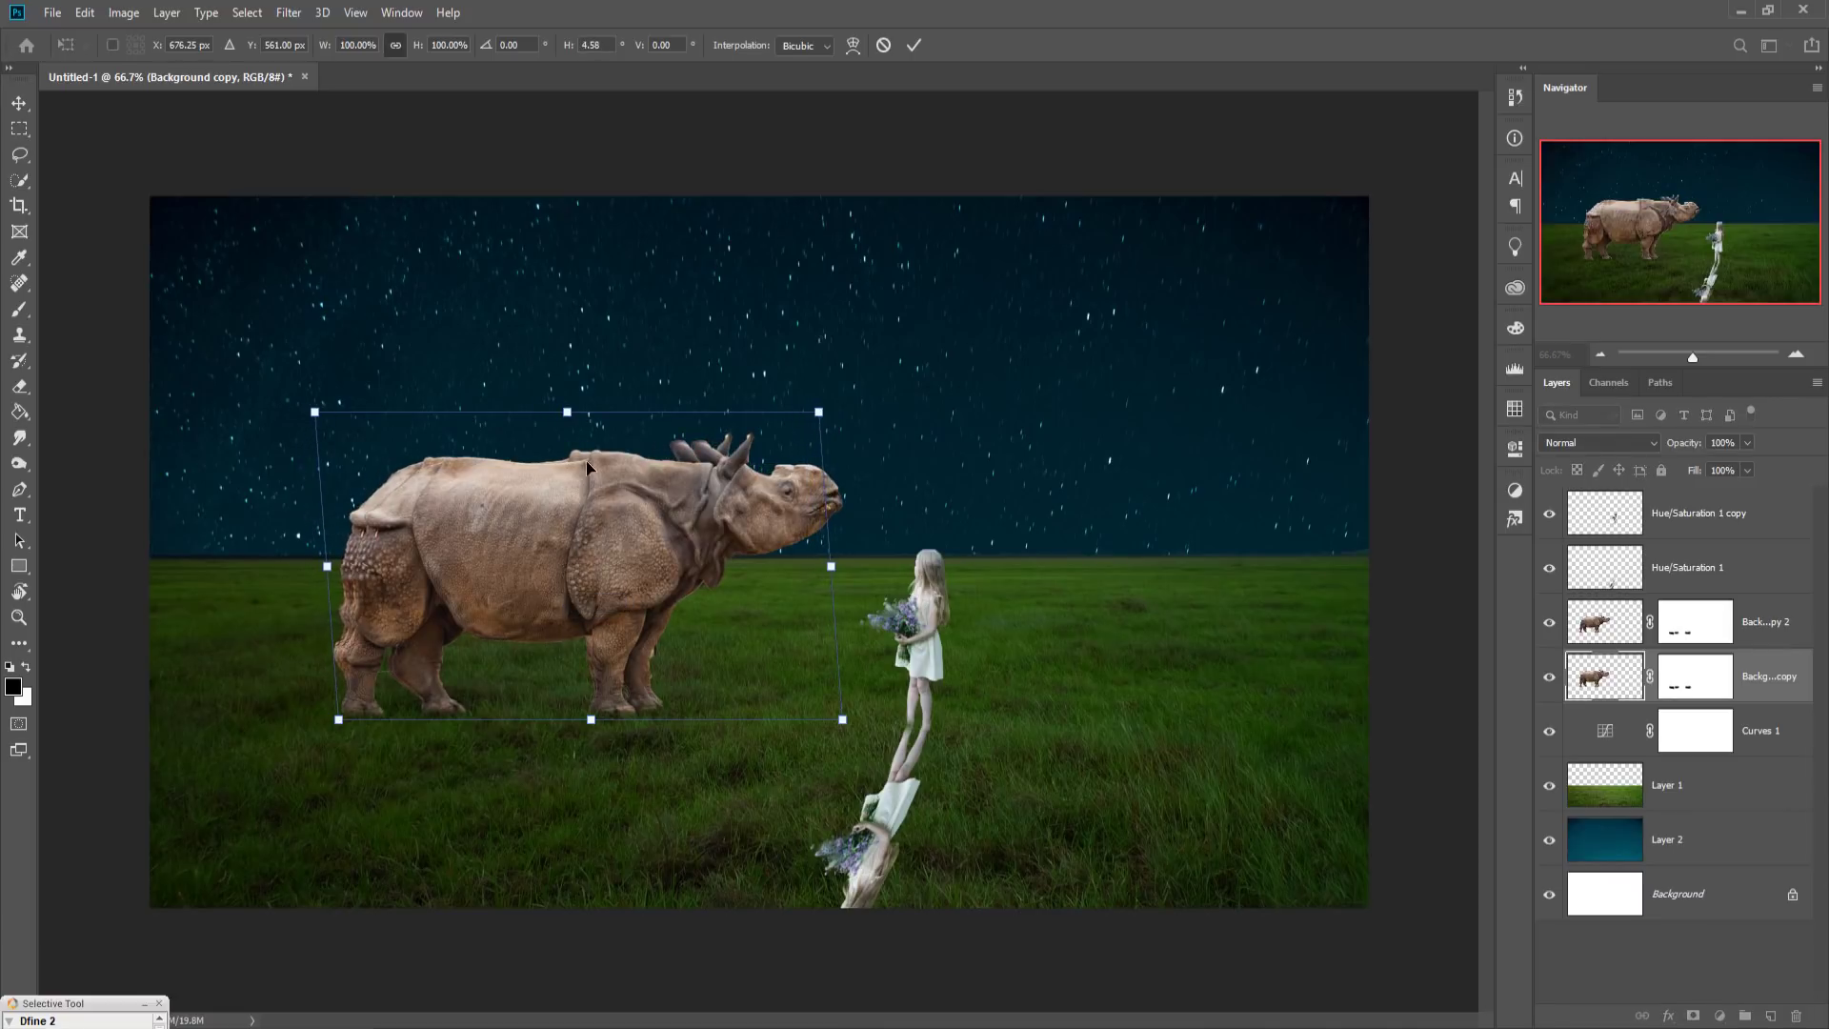
mouse_move(576, 474)
mouse_down()
mouse_move(605, 912)
mouse_move(395, 914)
mouse_move(388, 965)
mouse_up()
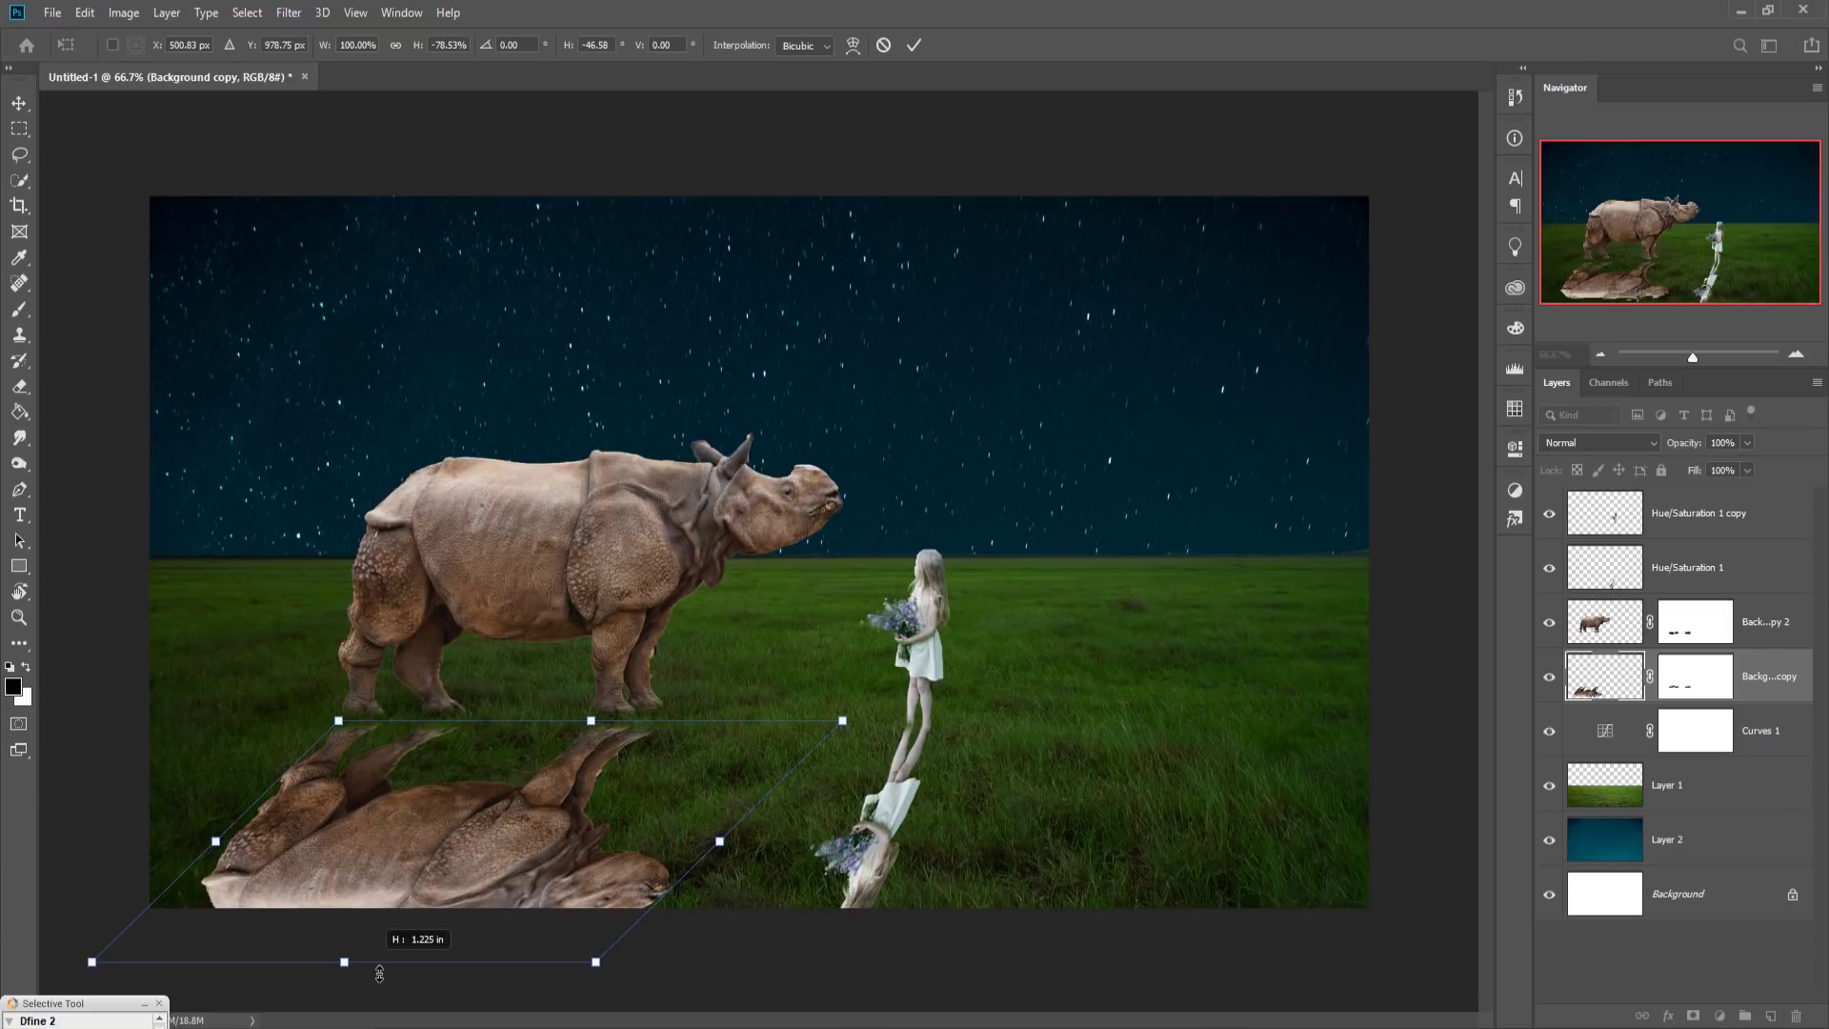
drag(388, 965, 379, 970)
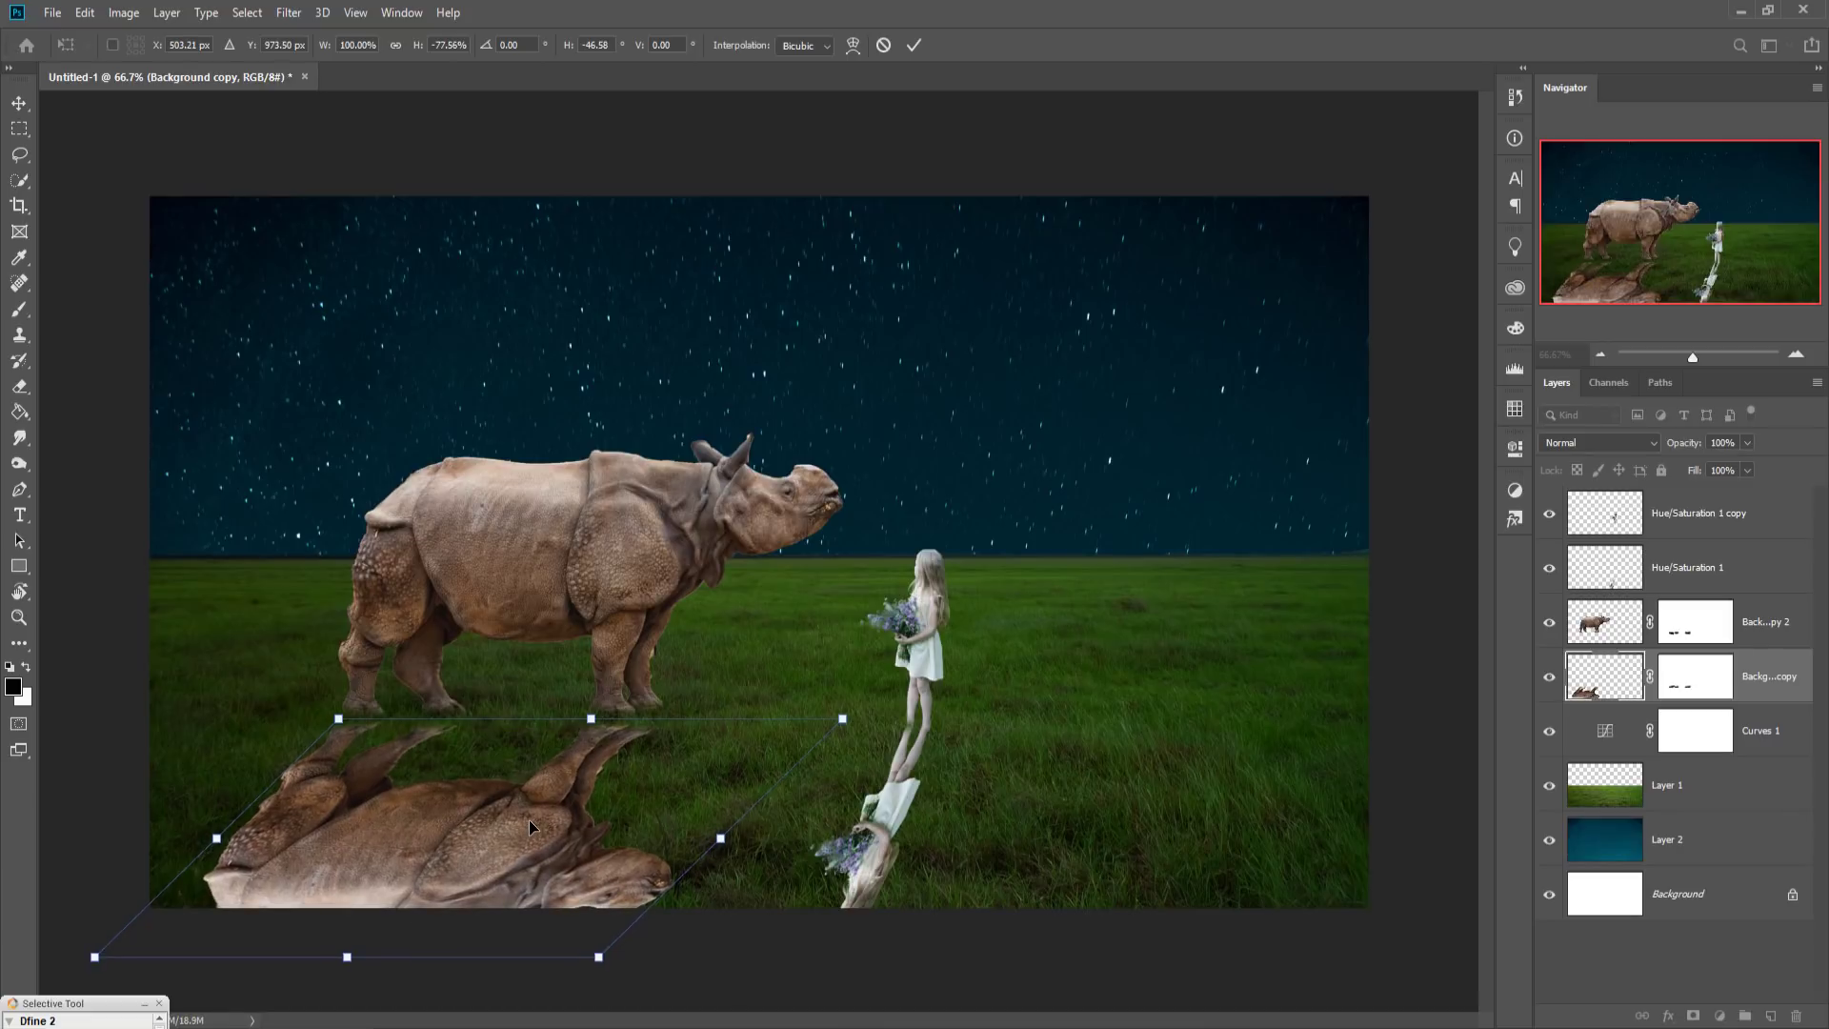
key(Up)
key(Up)
key(Up)
key(Up)
key(Up)
key(Up)
key(Up)
key(Up)
key(Up)
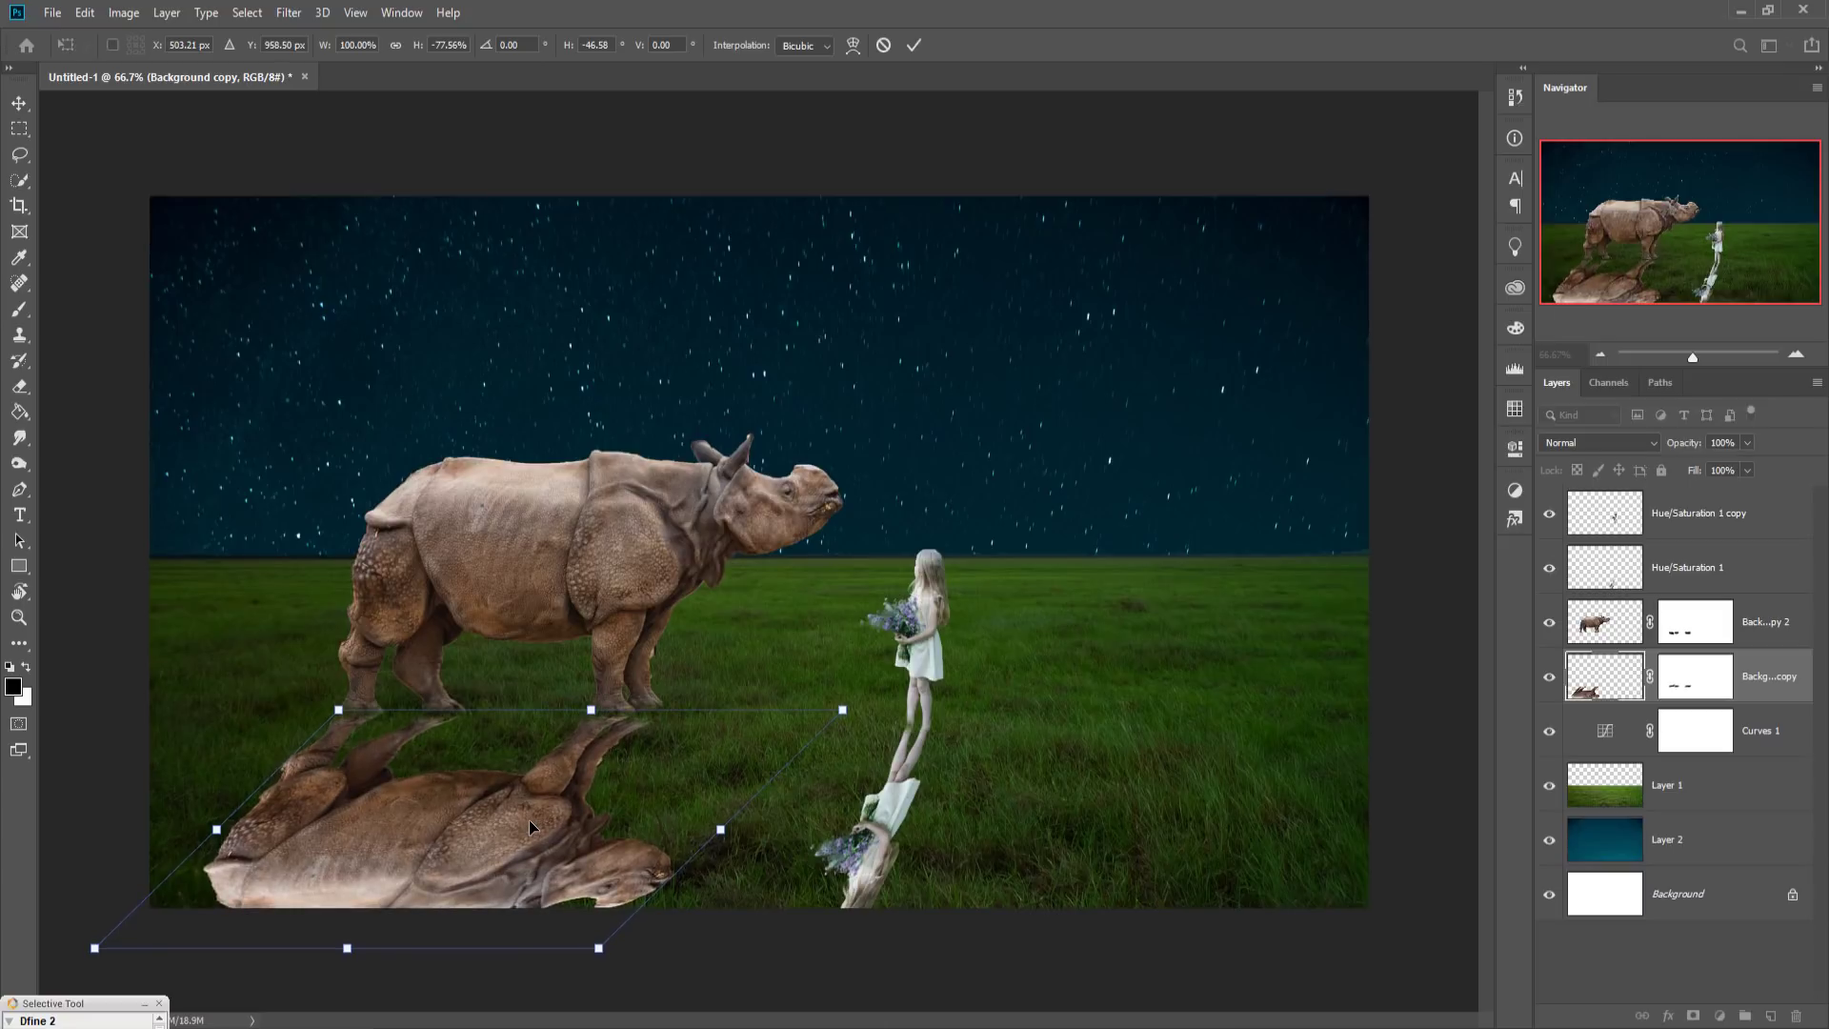
key(Up)
key(Up)
key(Up)
key(Up)
key(Up)
key(Up)
key(Up)
key(Right)
key(Right)
key(Right)
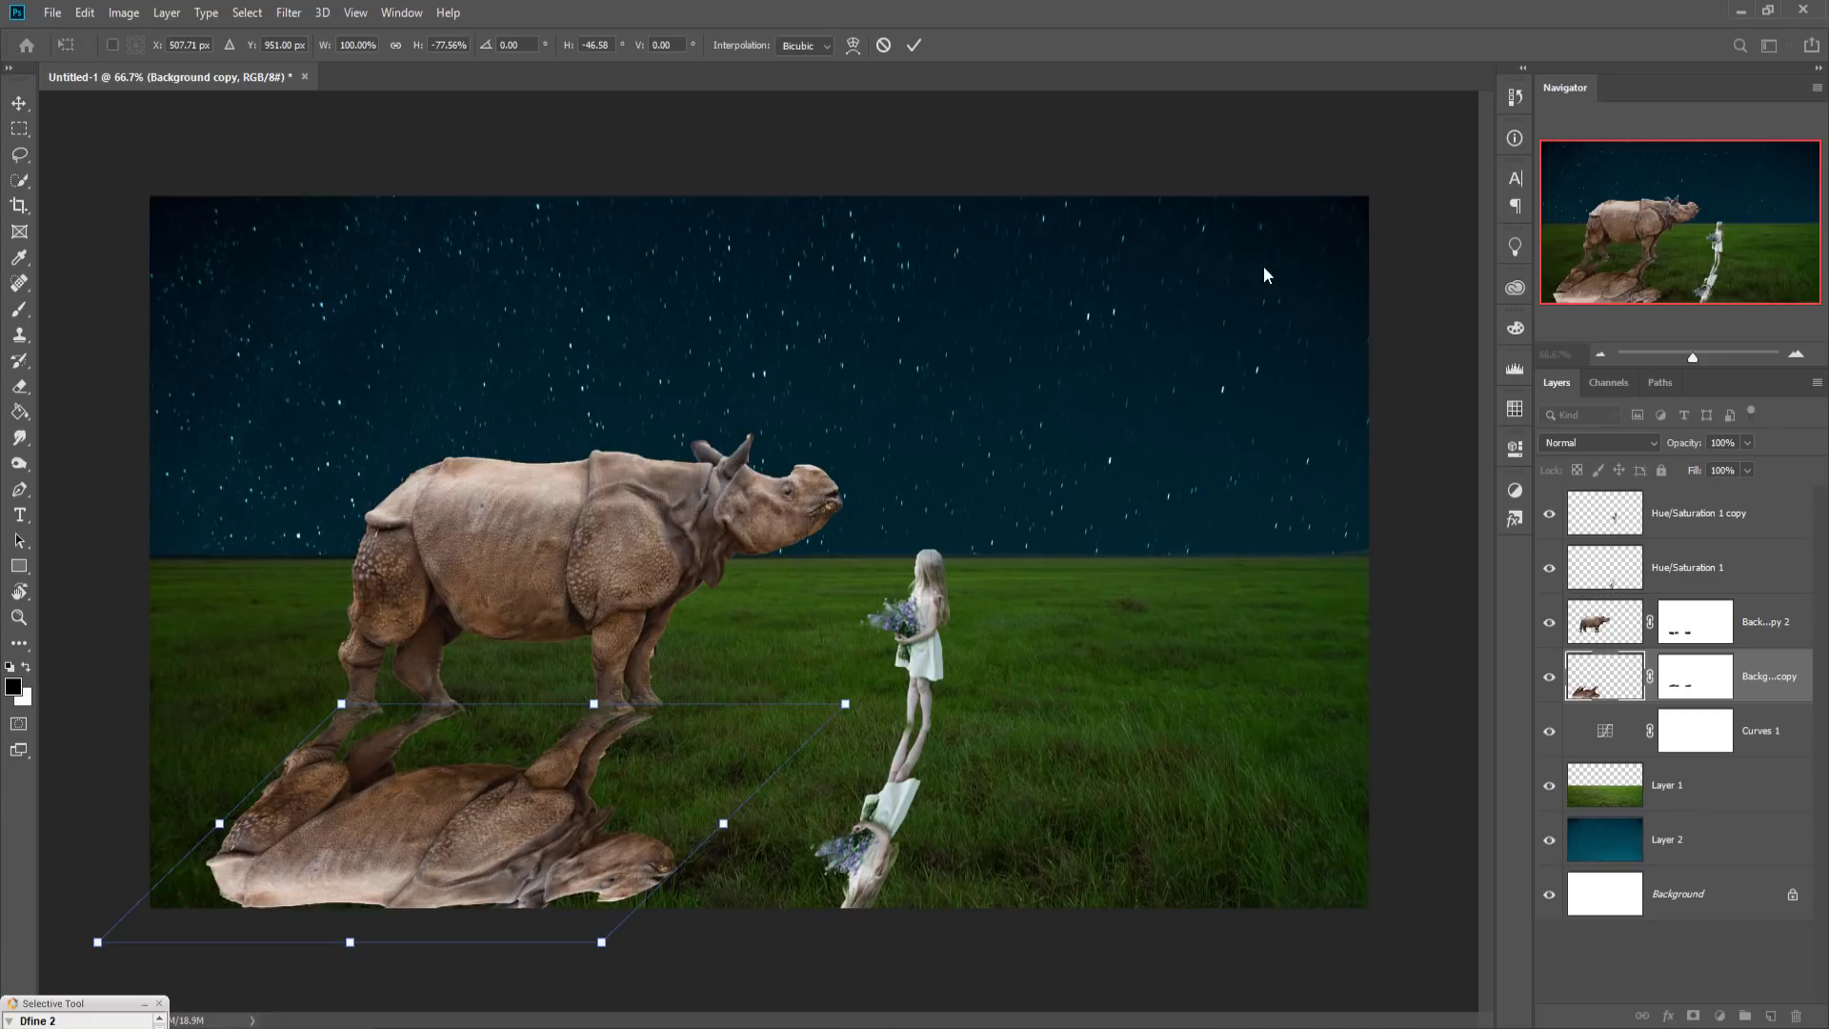
click(913, 47)
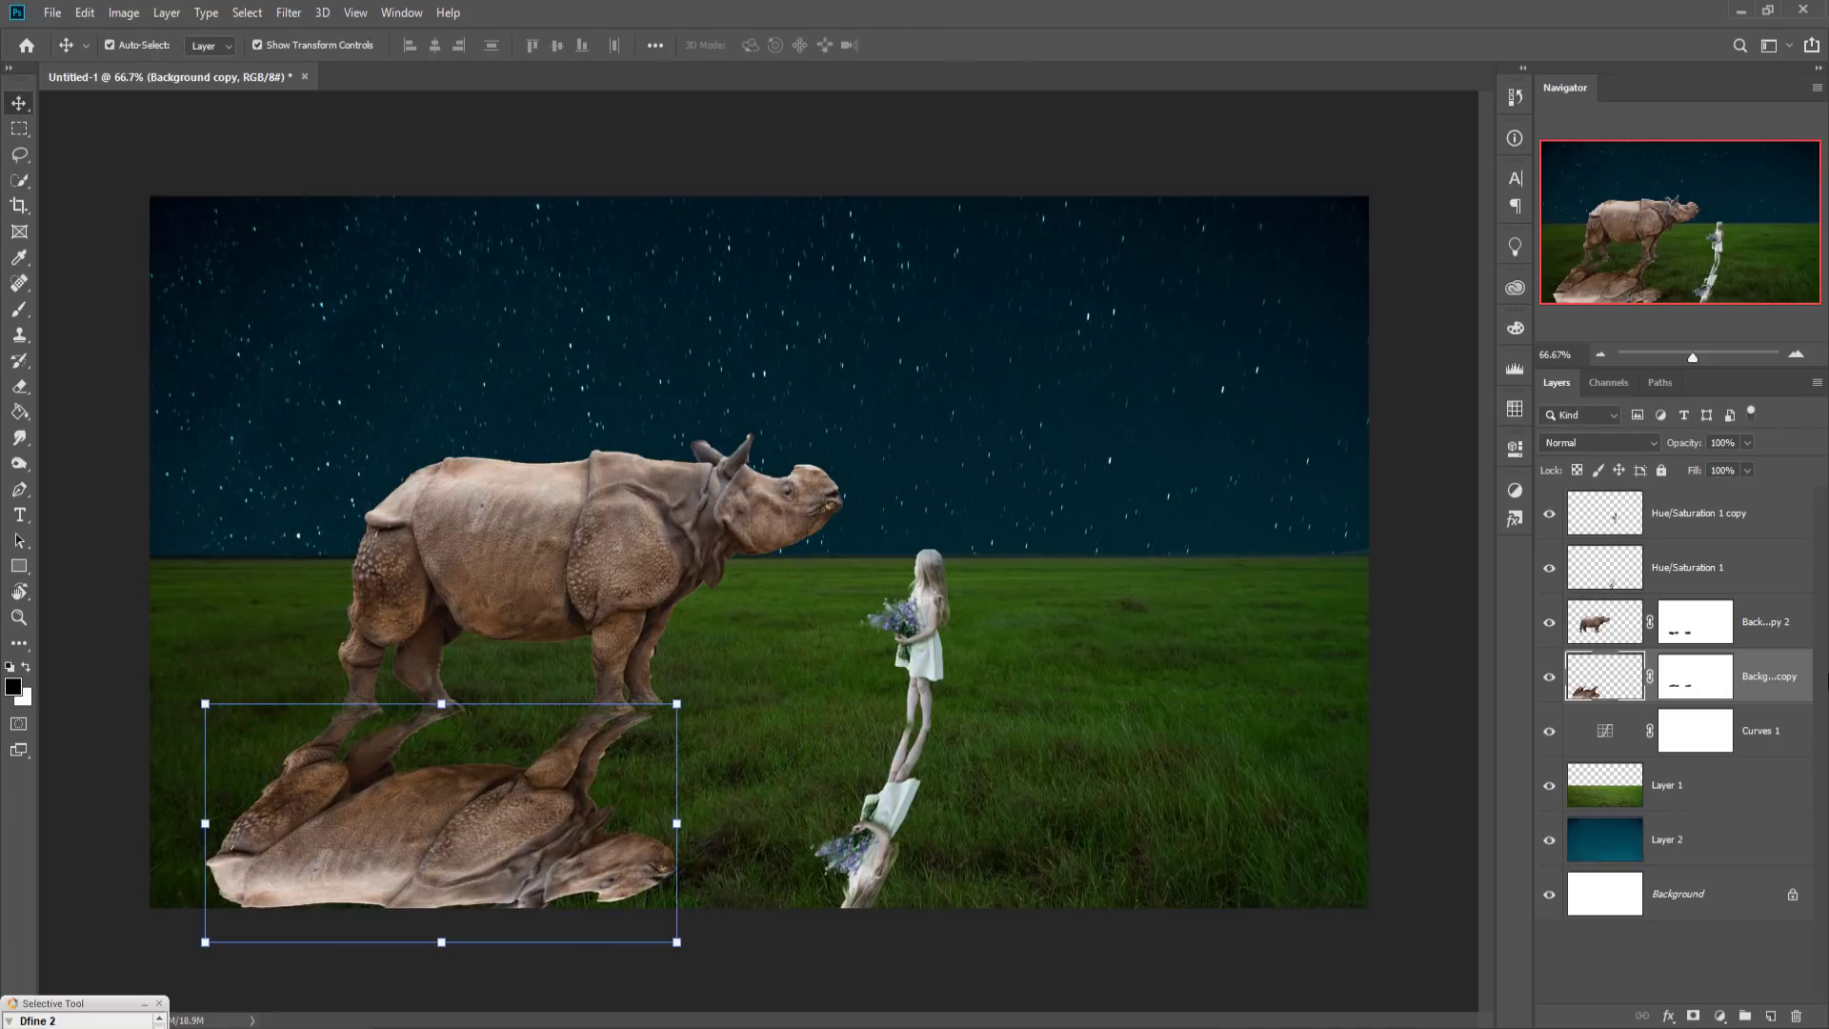
Step: Give the girl's reflection layer a black (000000) Color Overlay effect
click(1704, 573)
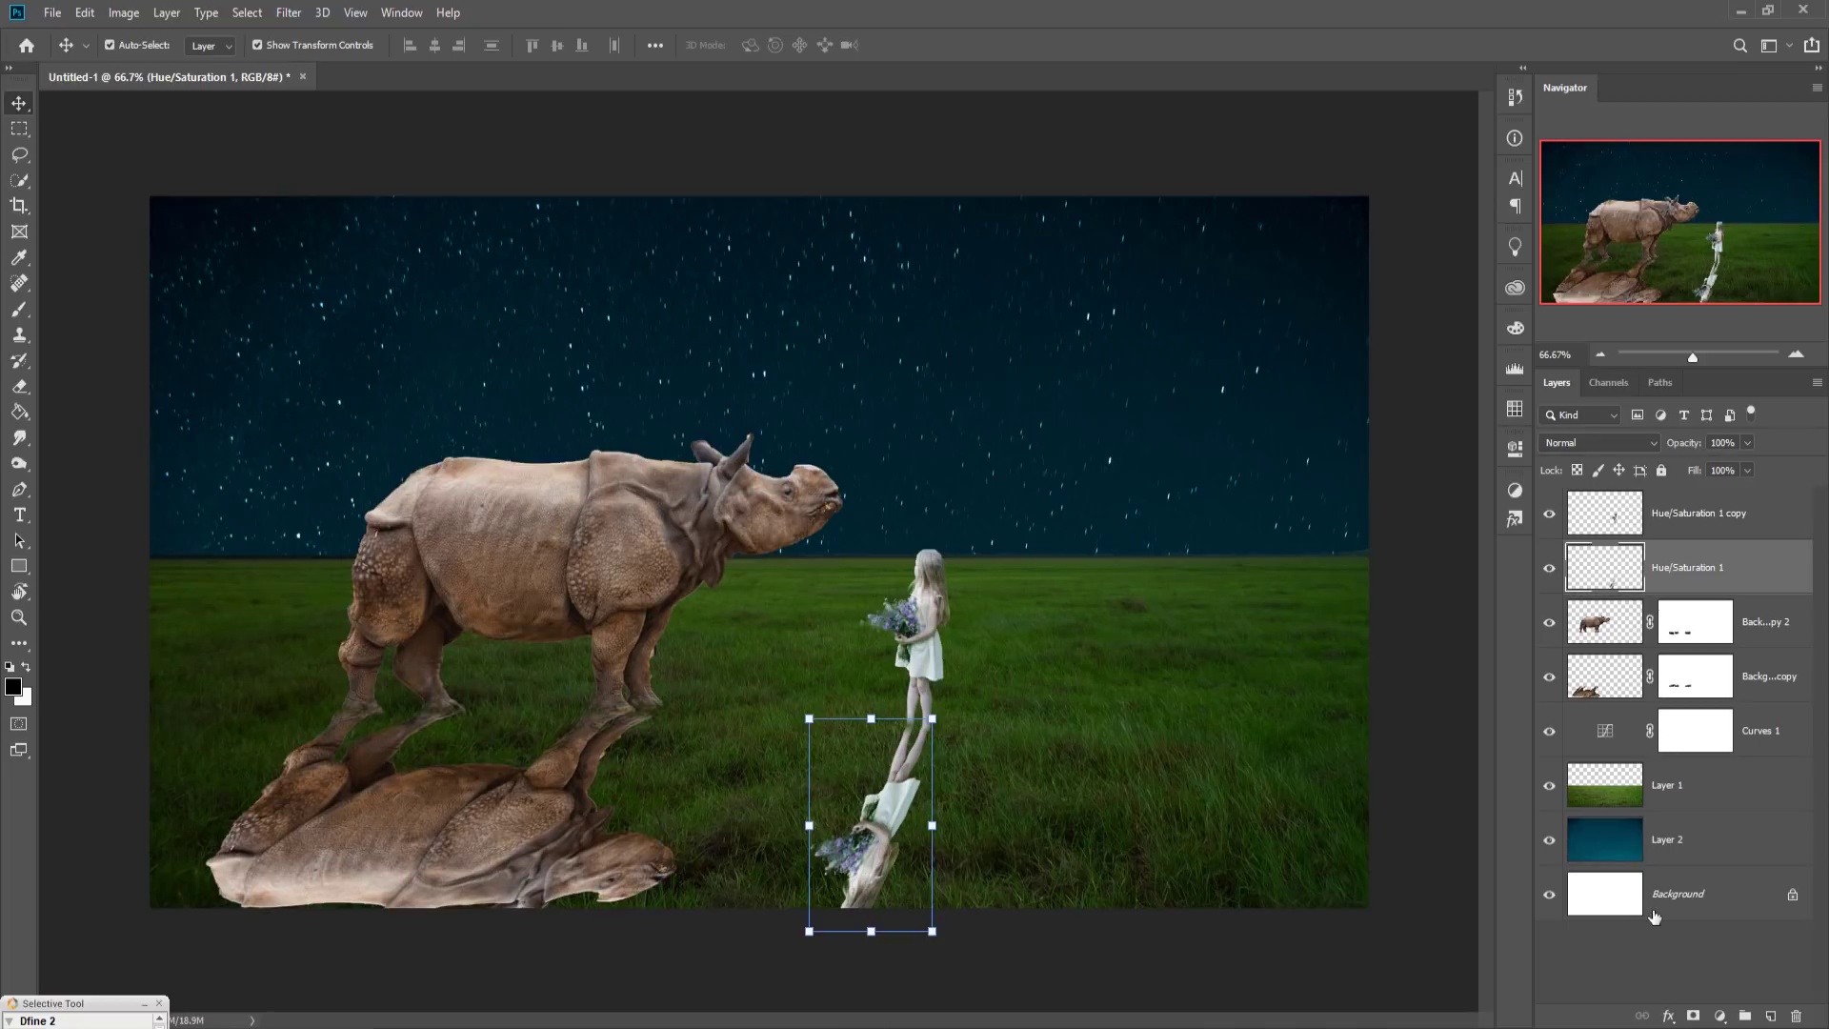
click(1667, 1016)
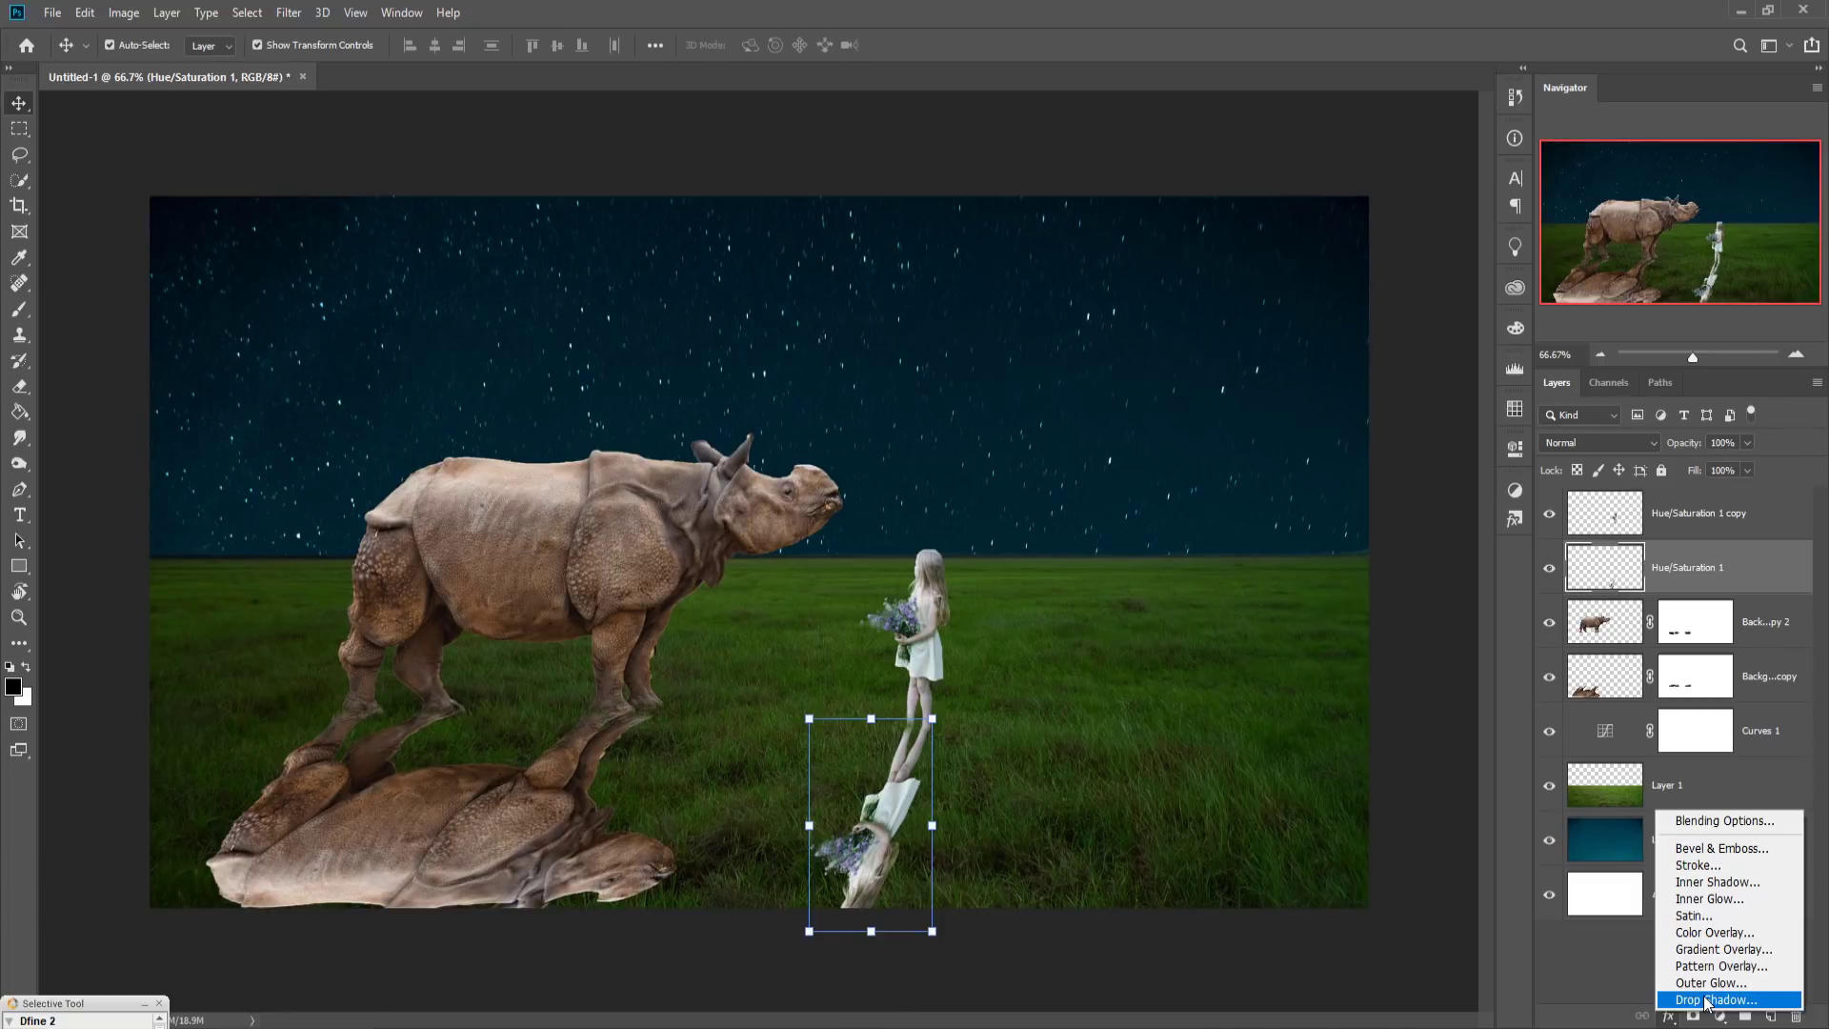
click(1701, 934)
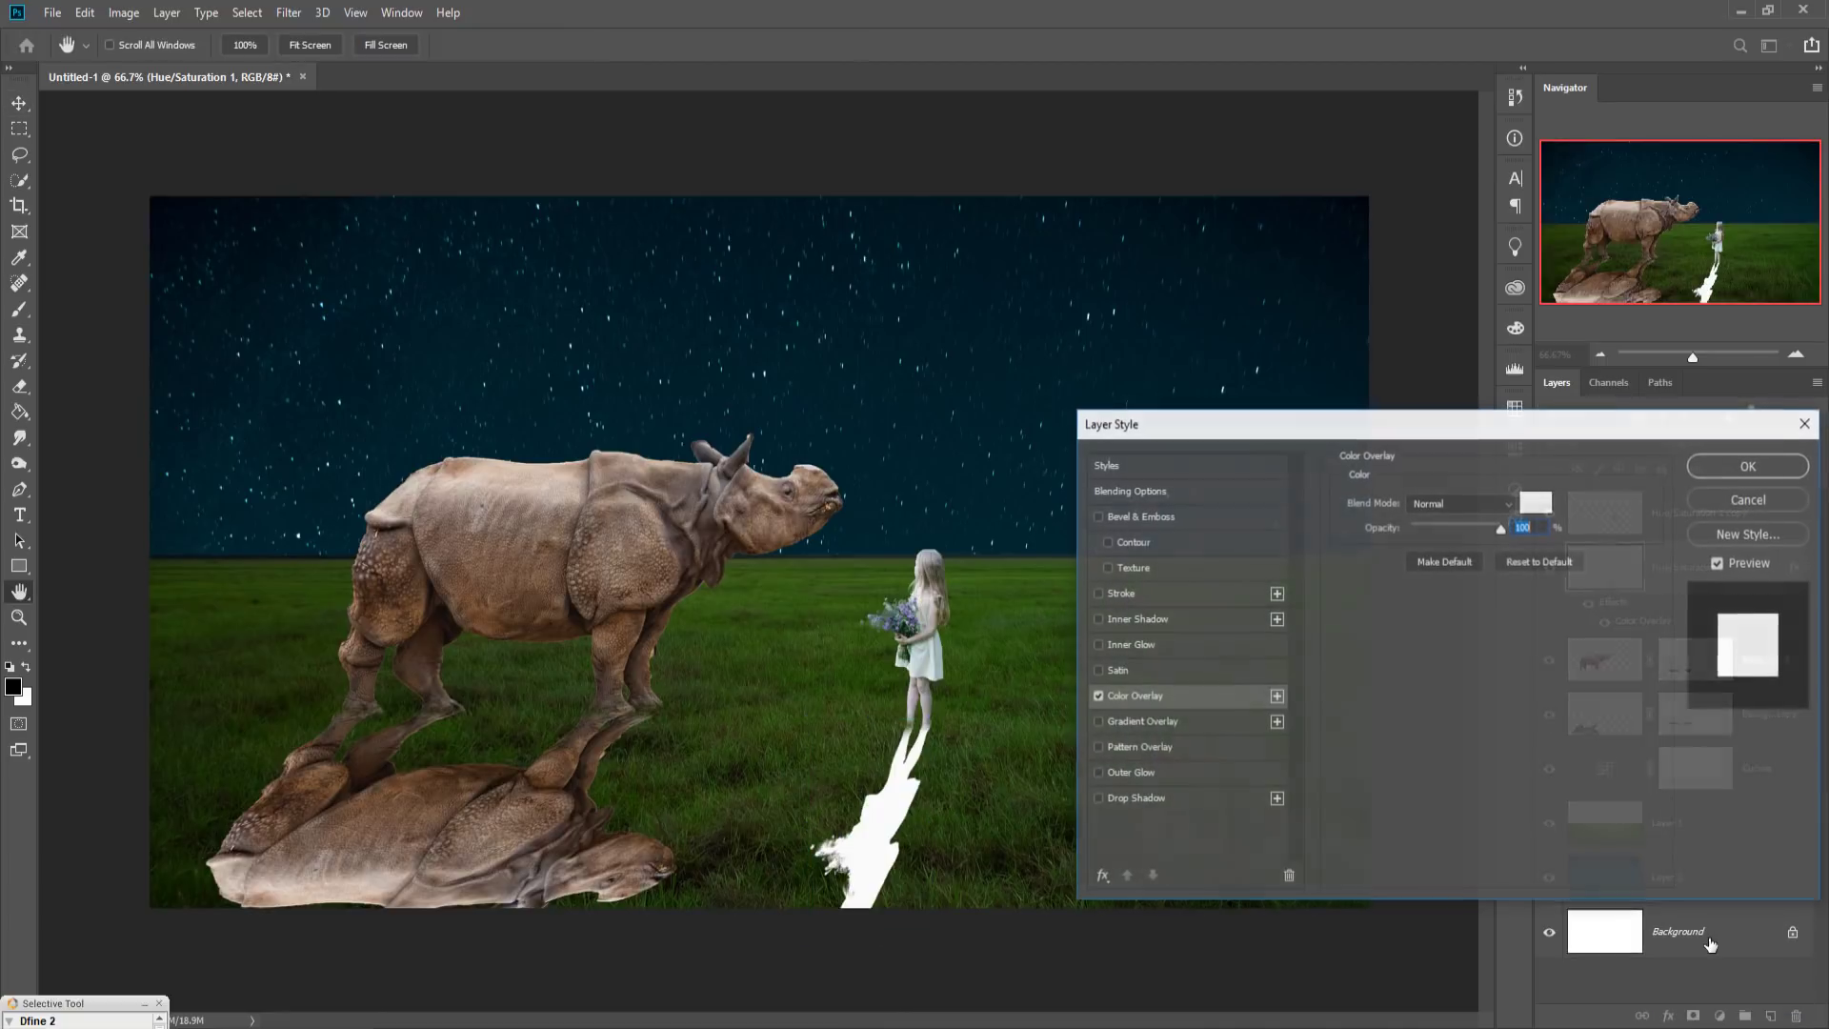
click(1536, 502)
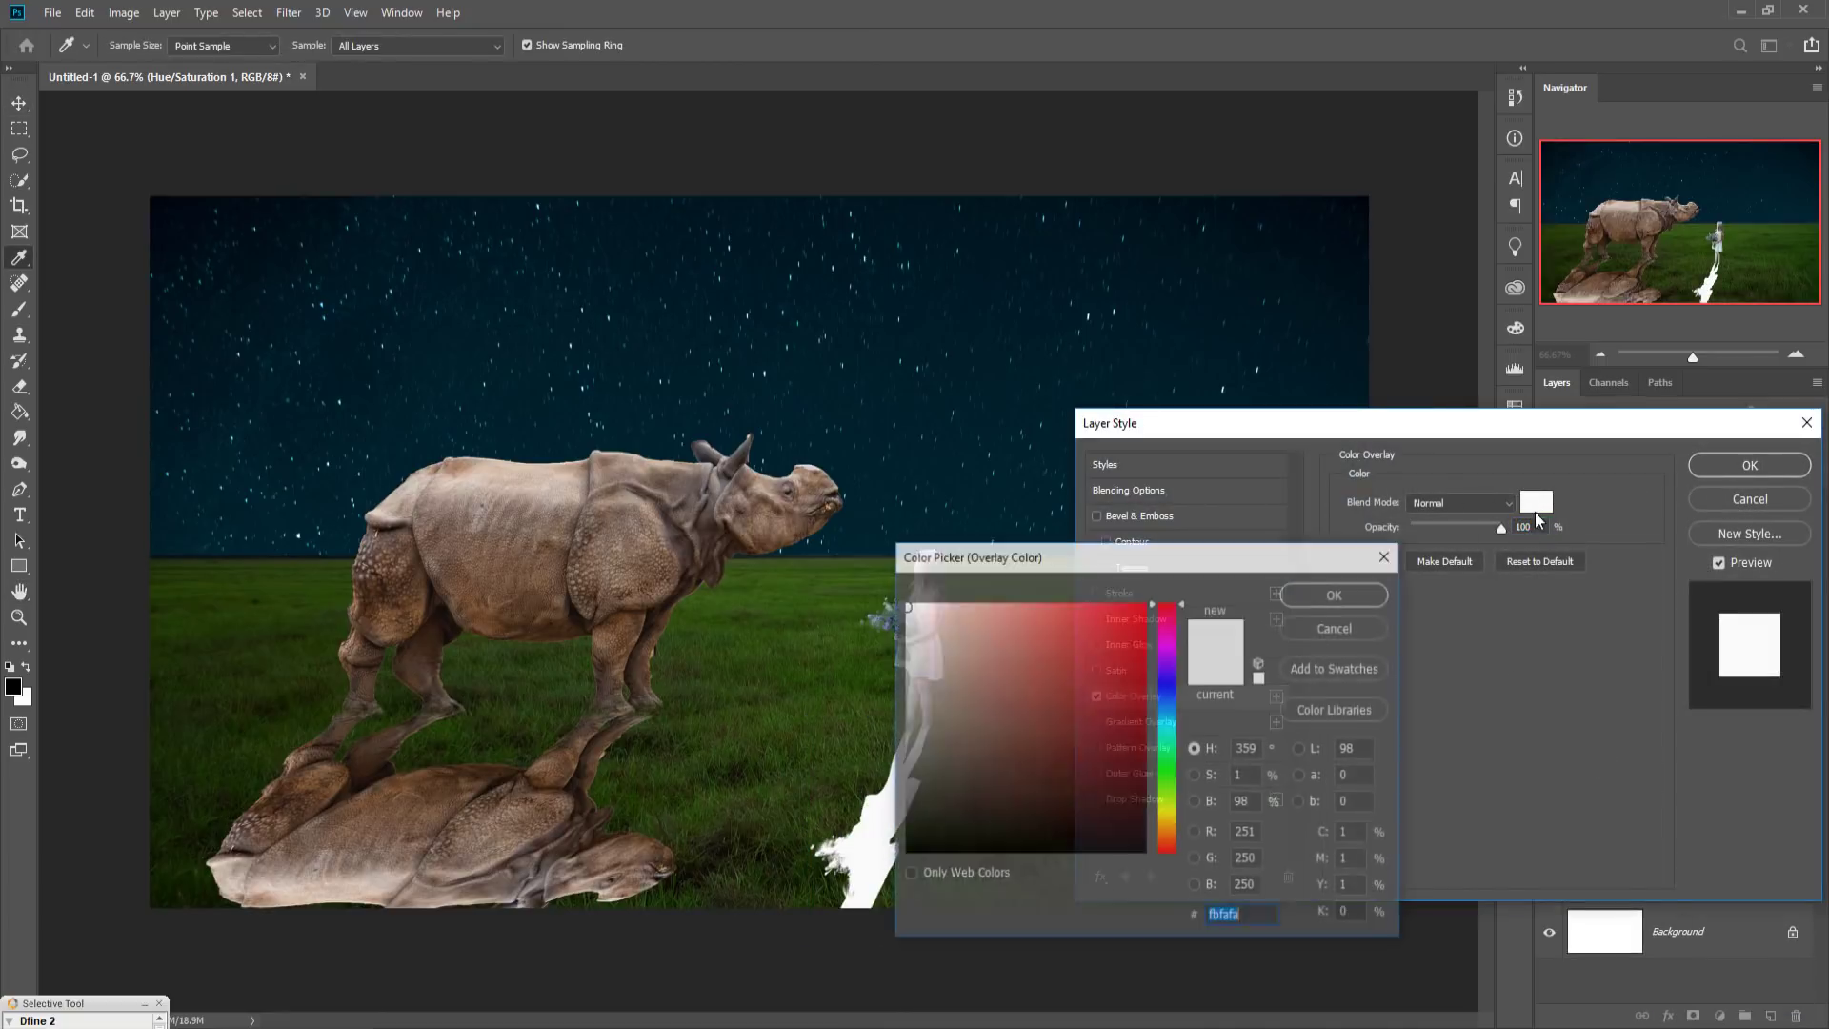
click(913, 860)
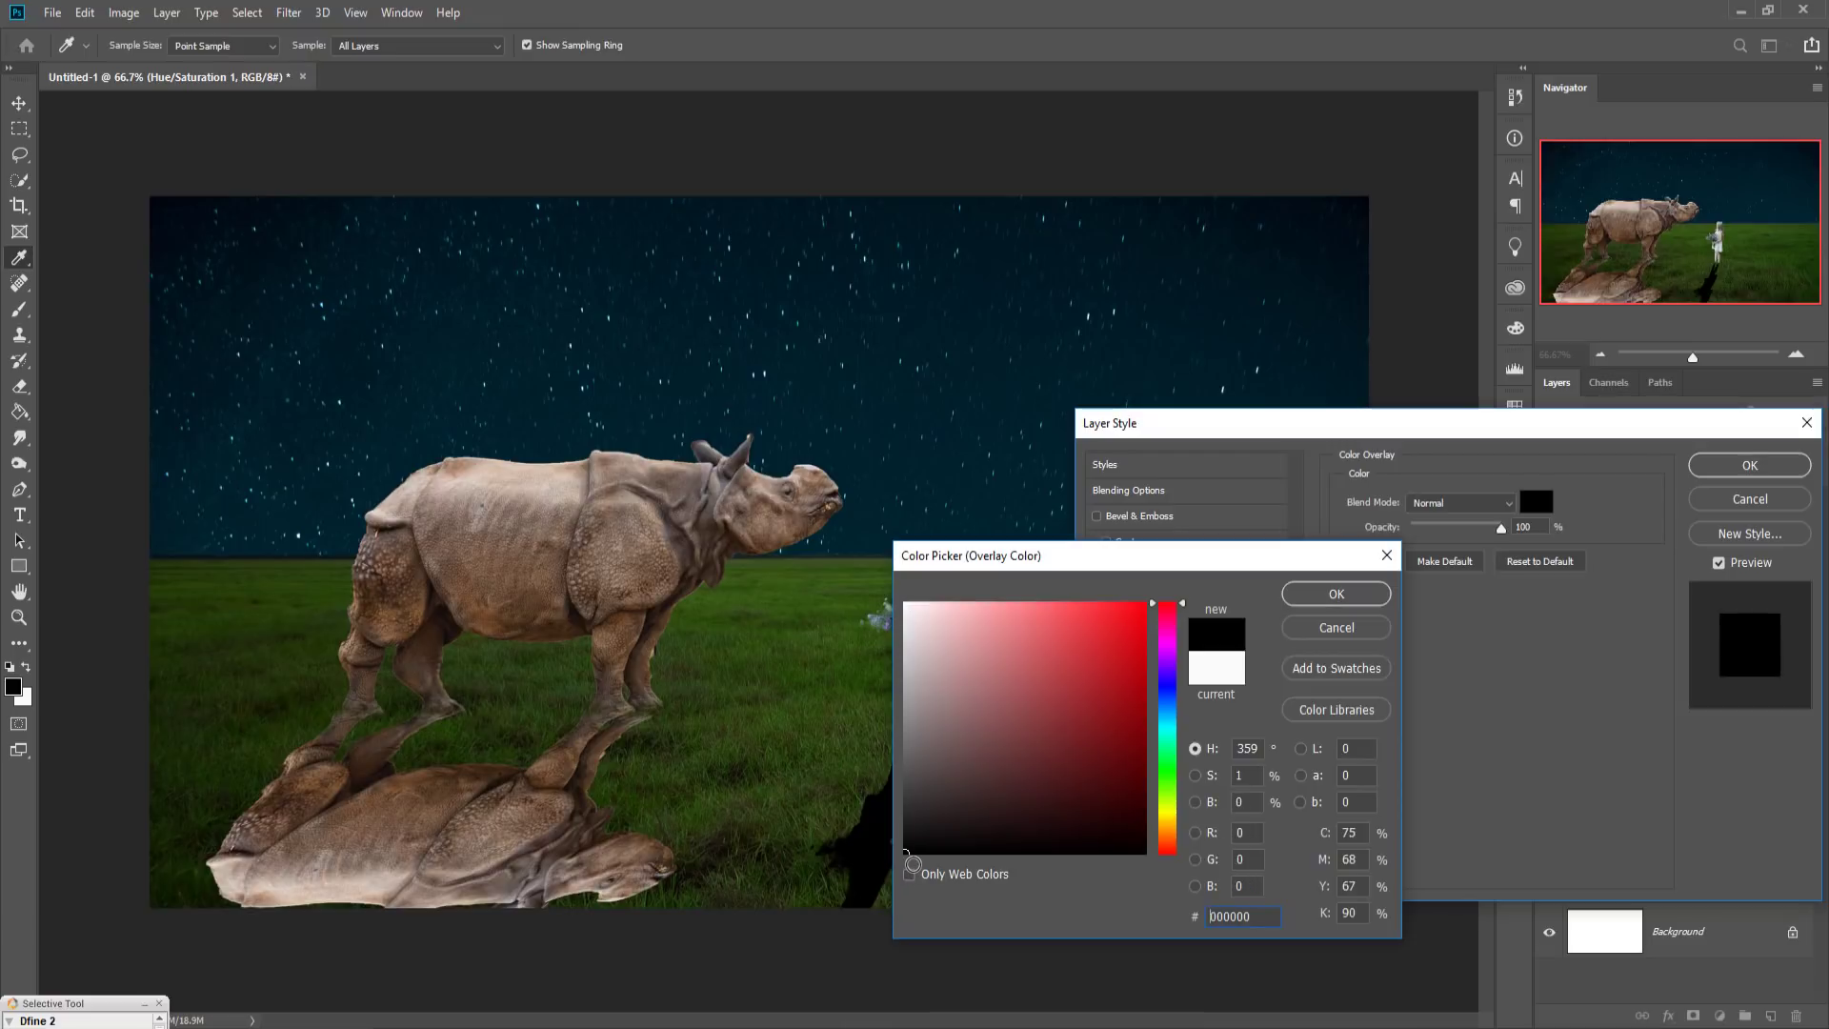
click(1357, 592)
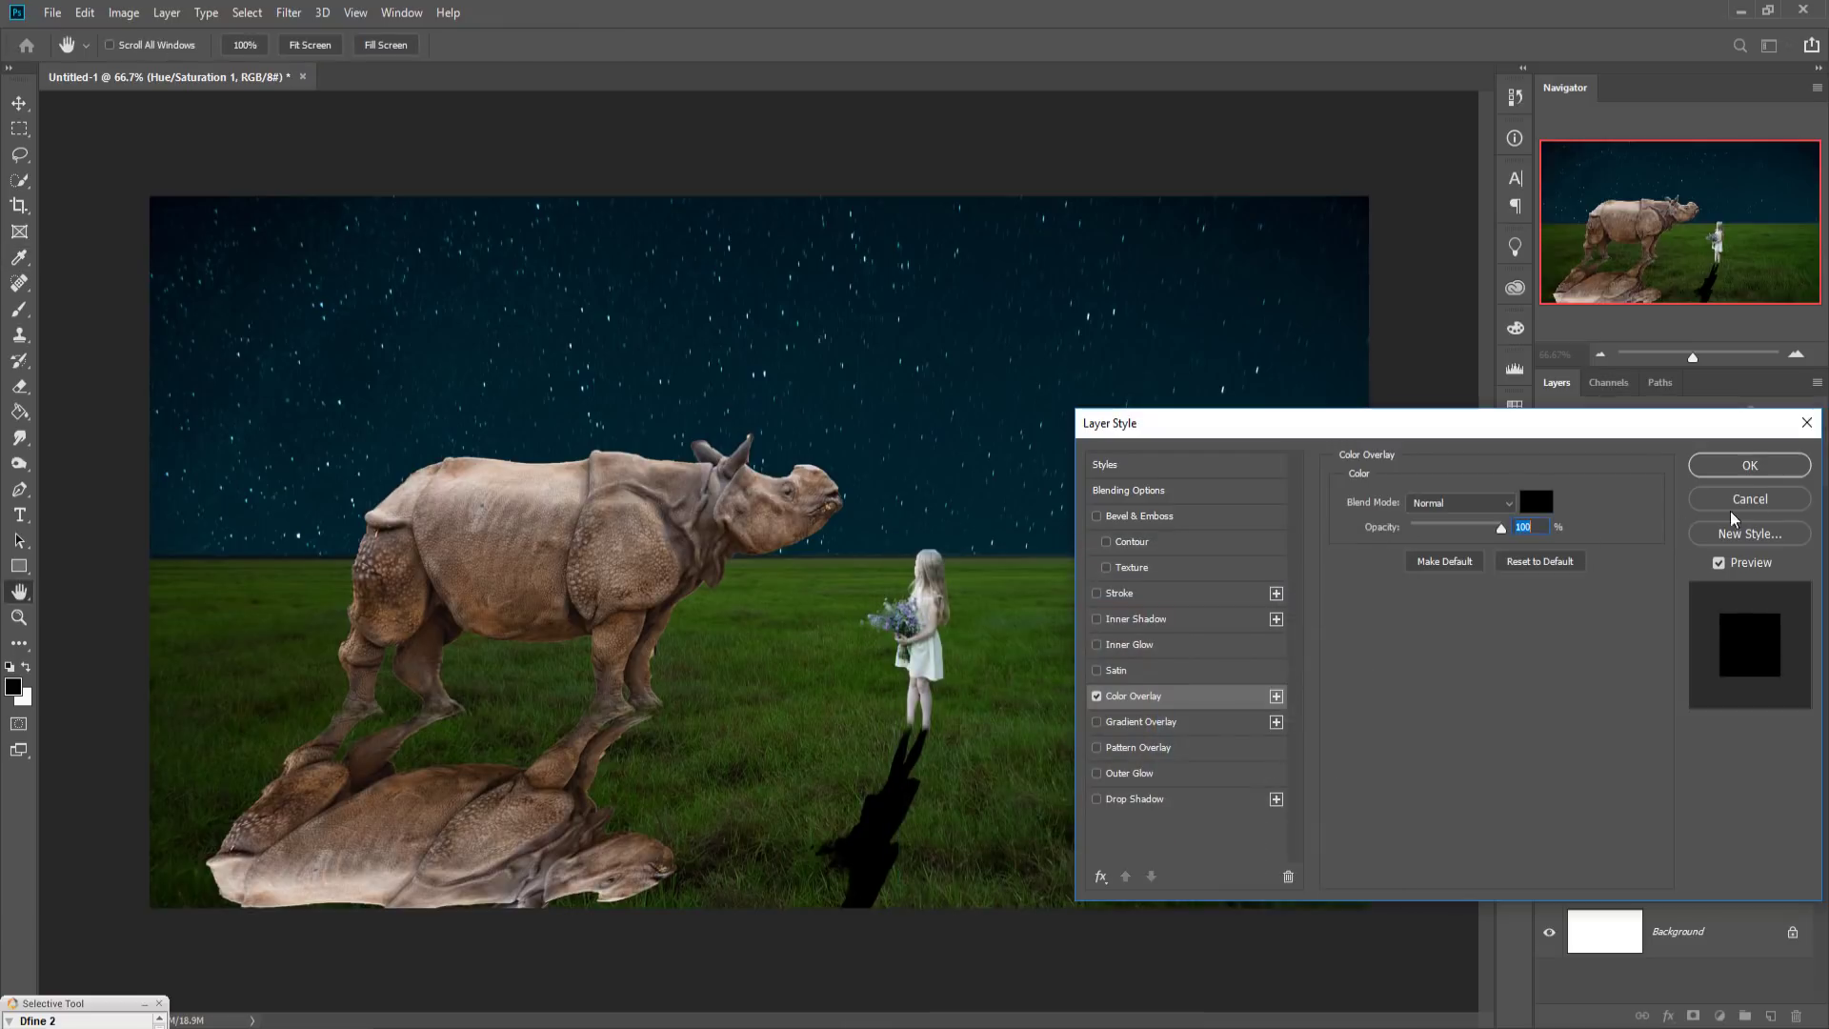
click(1749, 465)
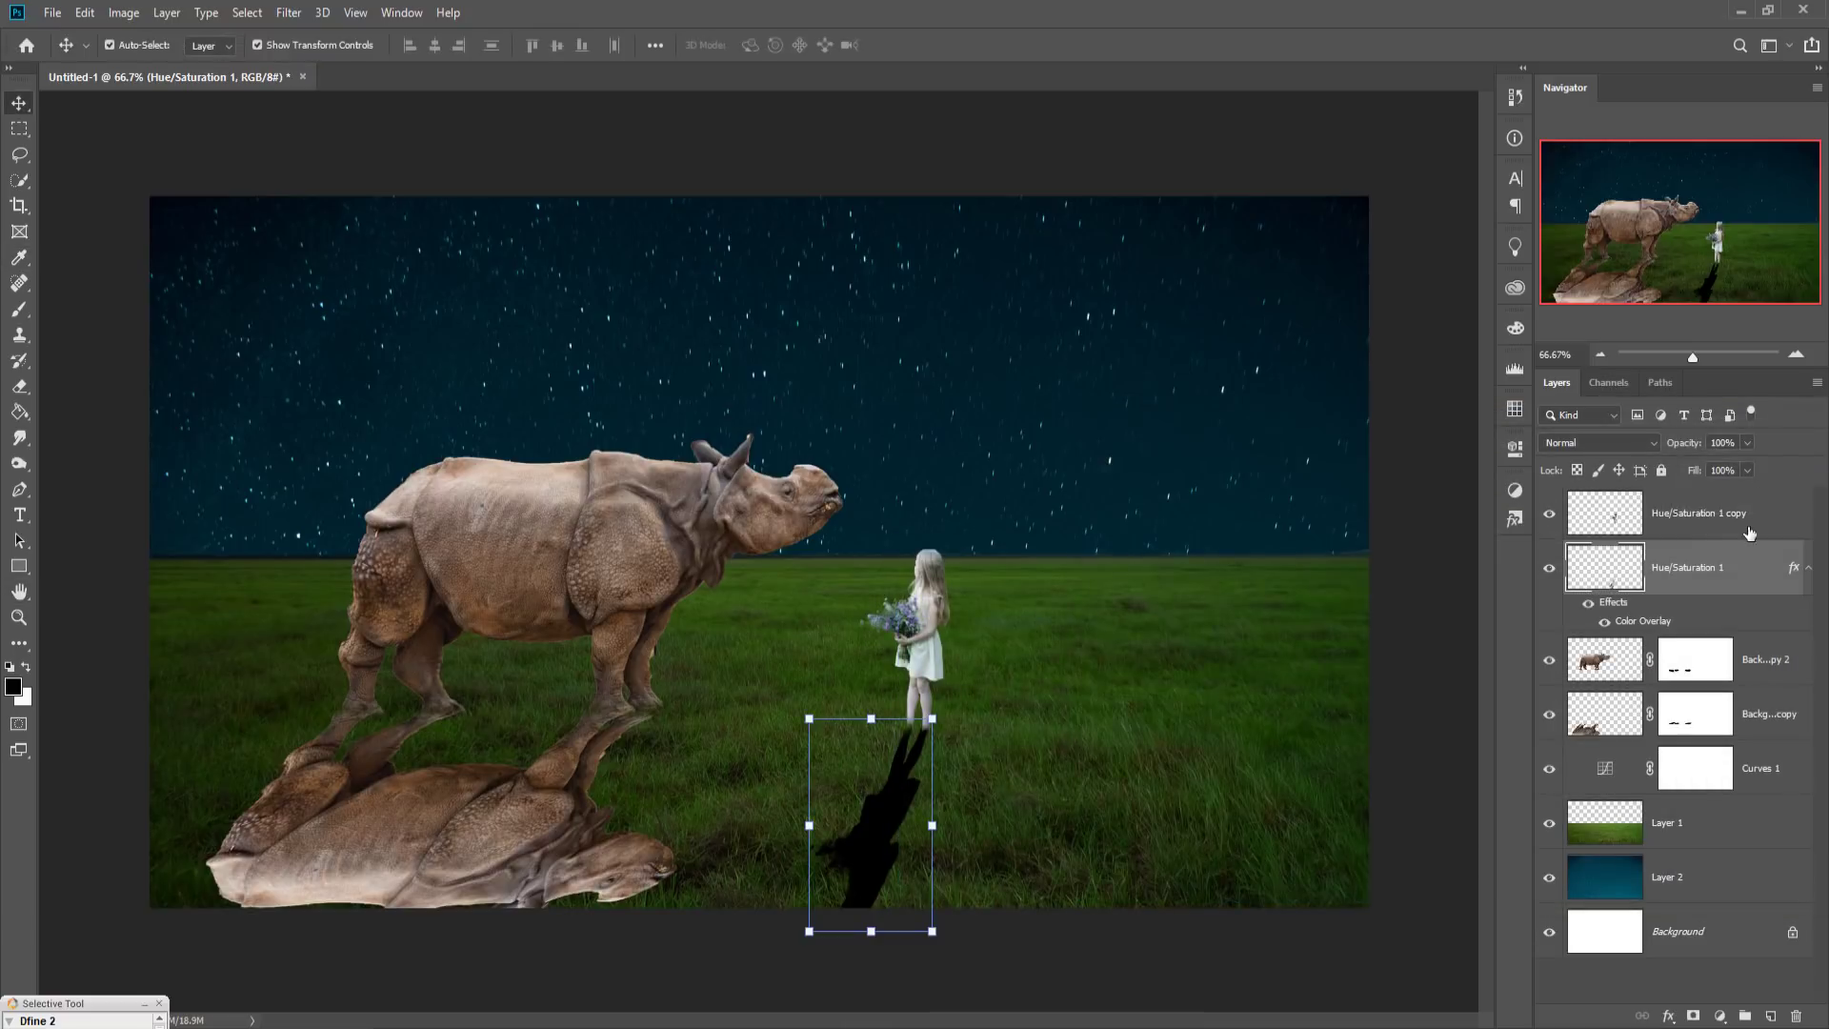
Step: Apply a black Color Overlay effect to the rhino reflection layer
click(1686, 528)
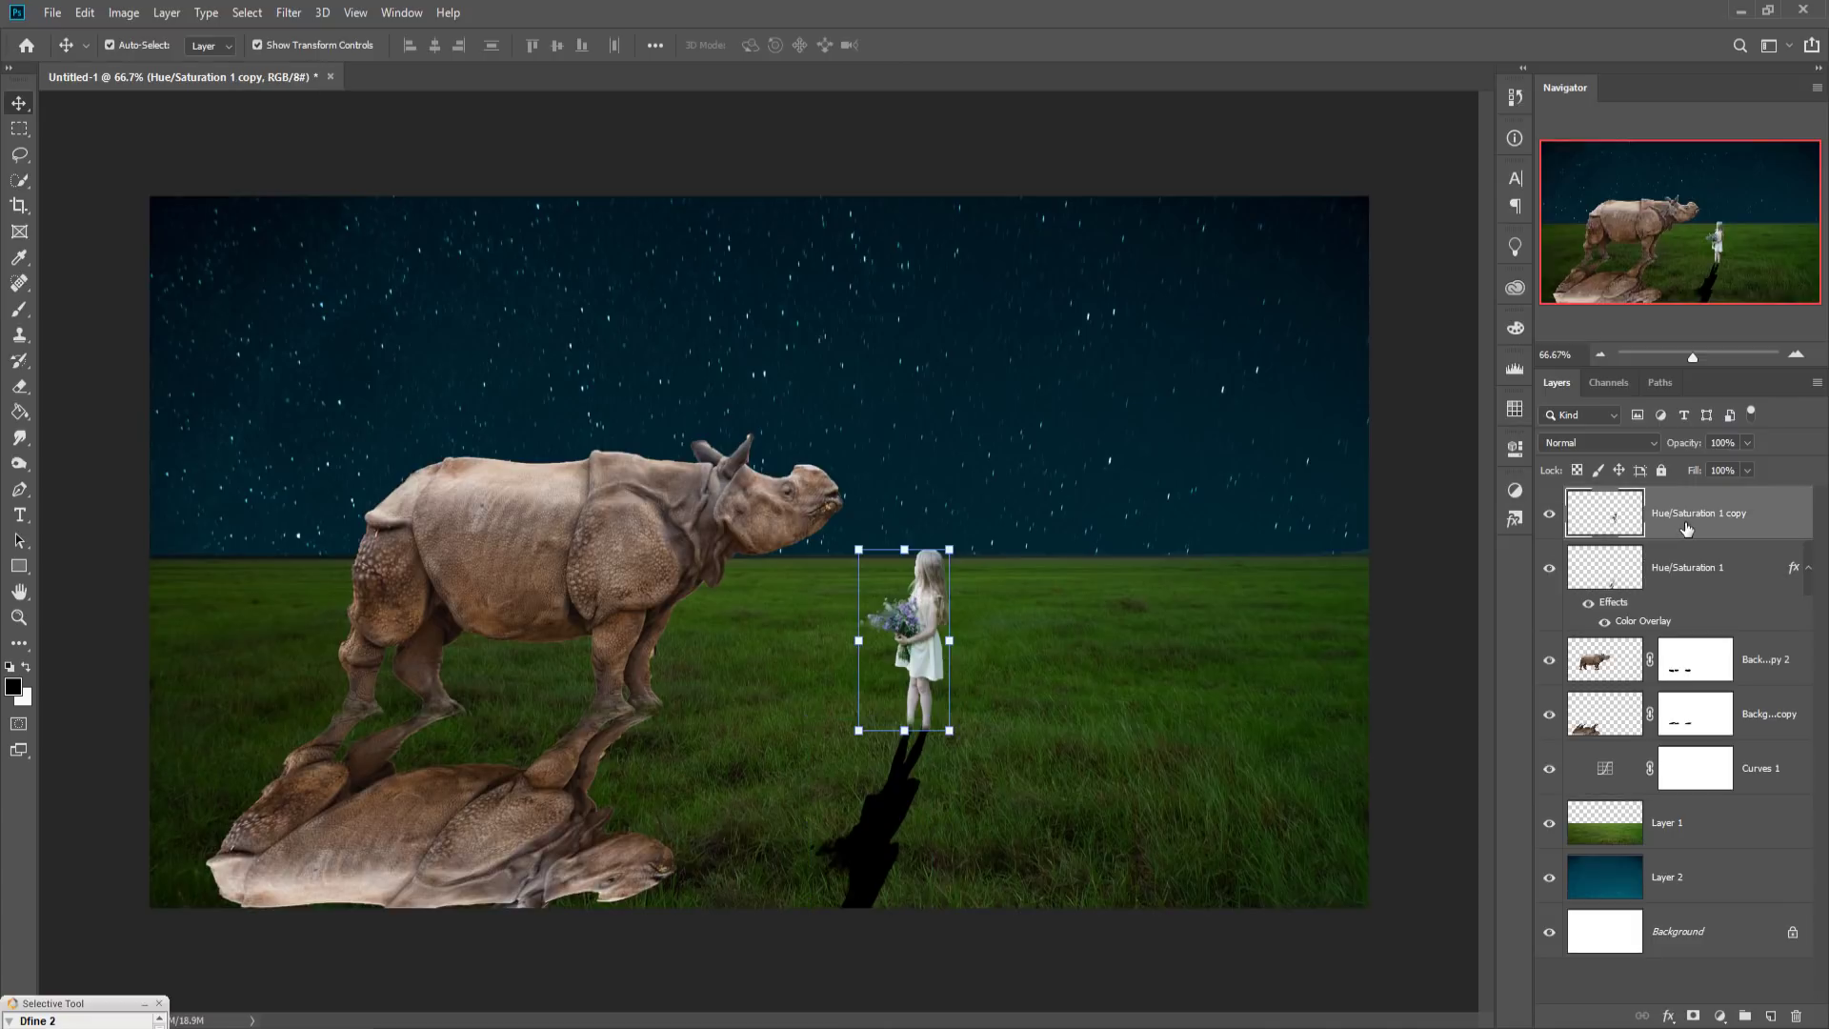
click(1768, 671)
click(1669, 1016)
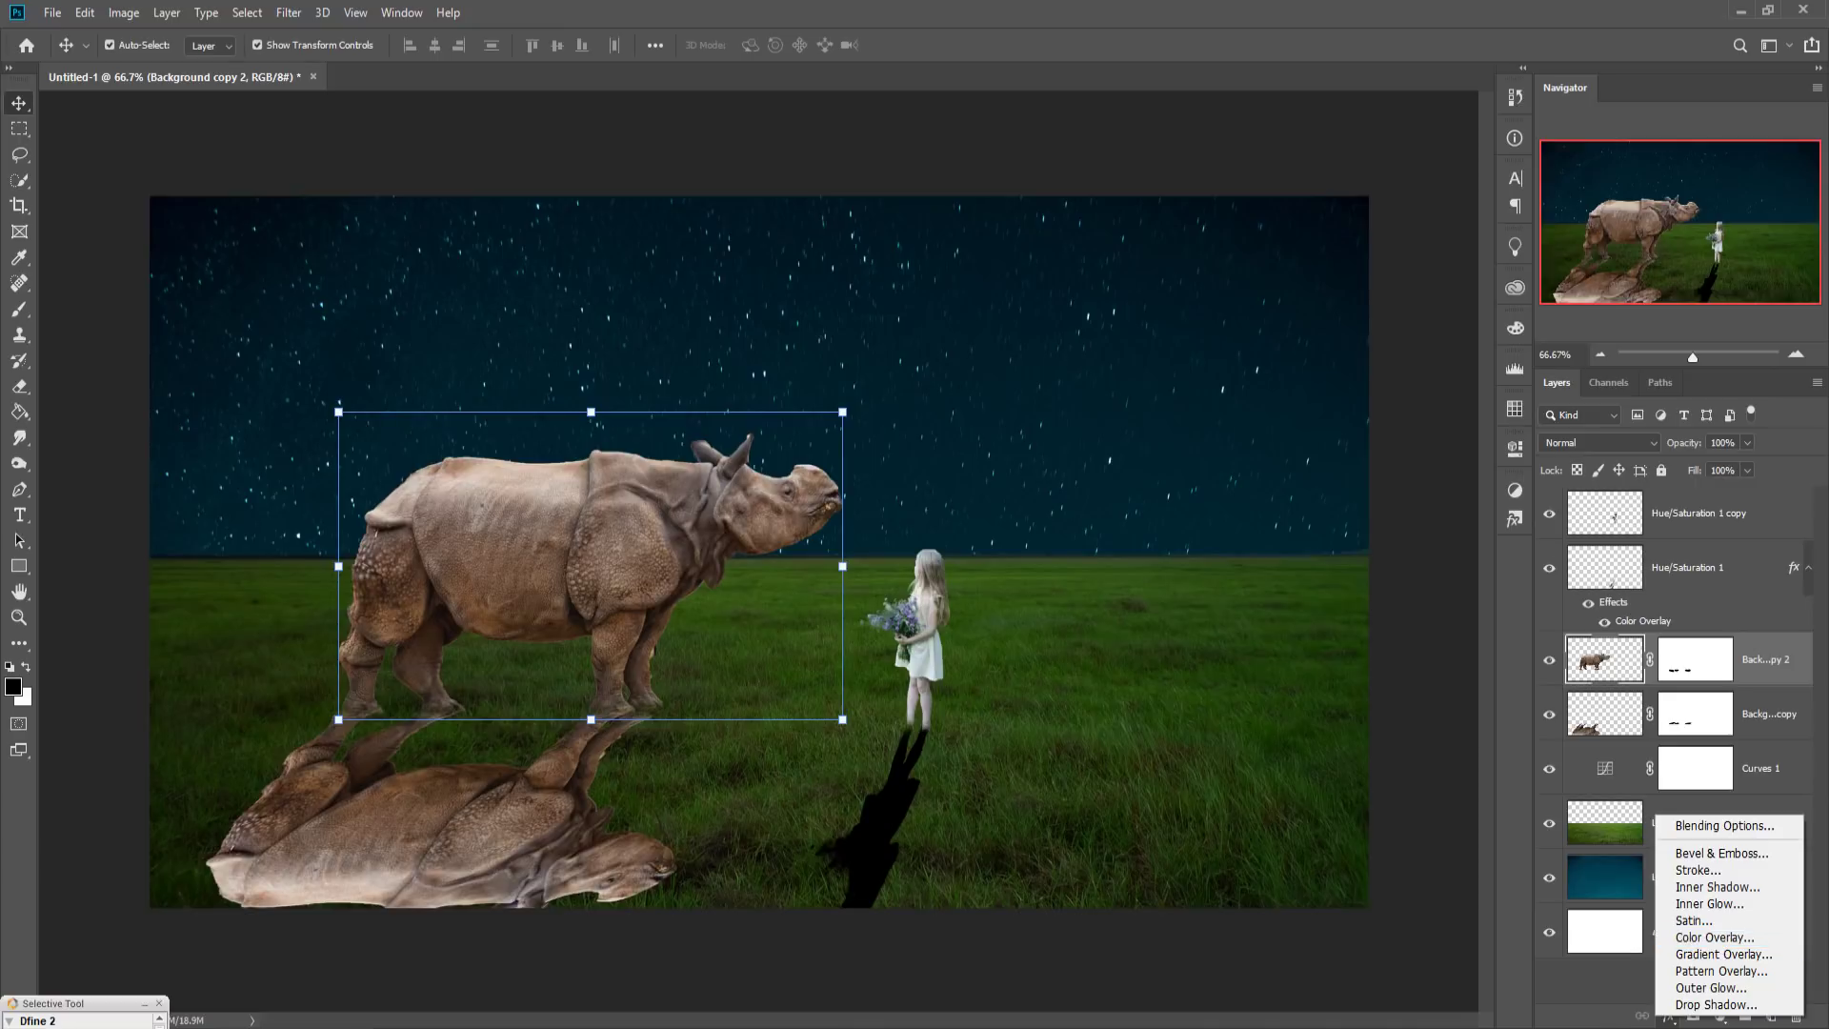
click(1615, 721)
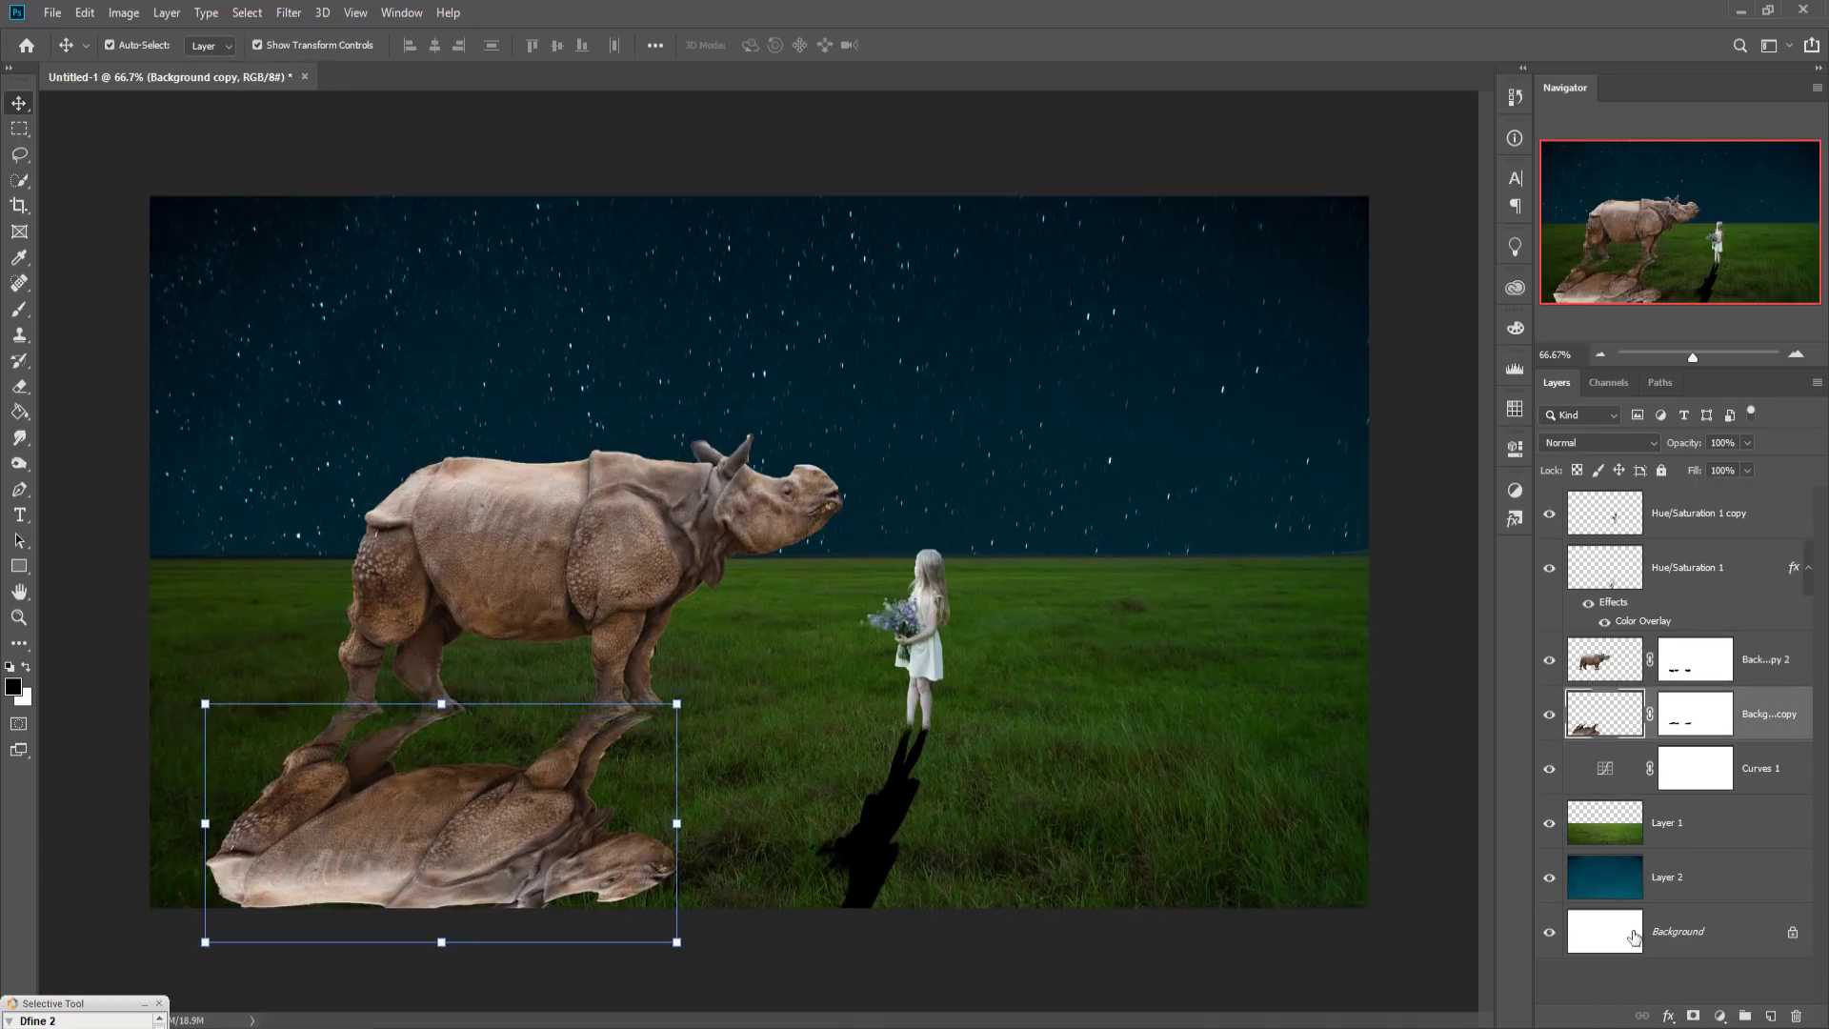
click(1667, 1018)
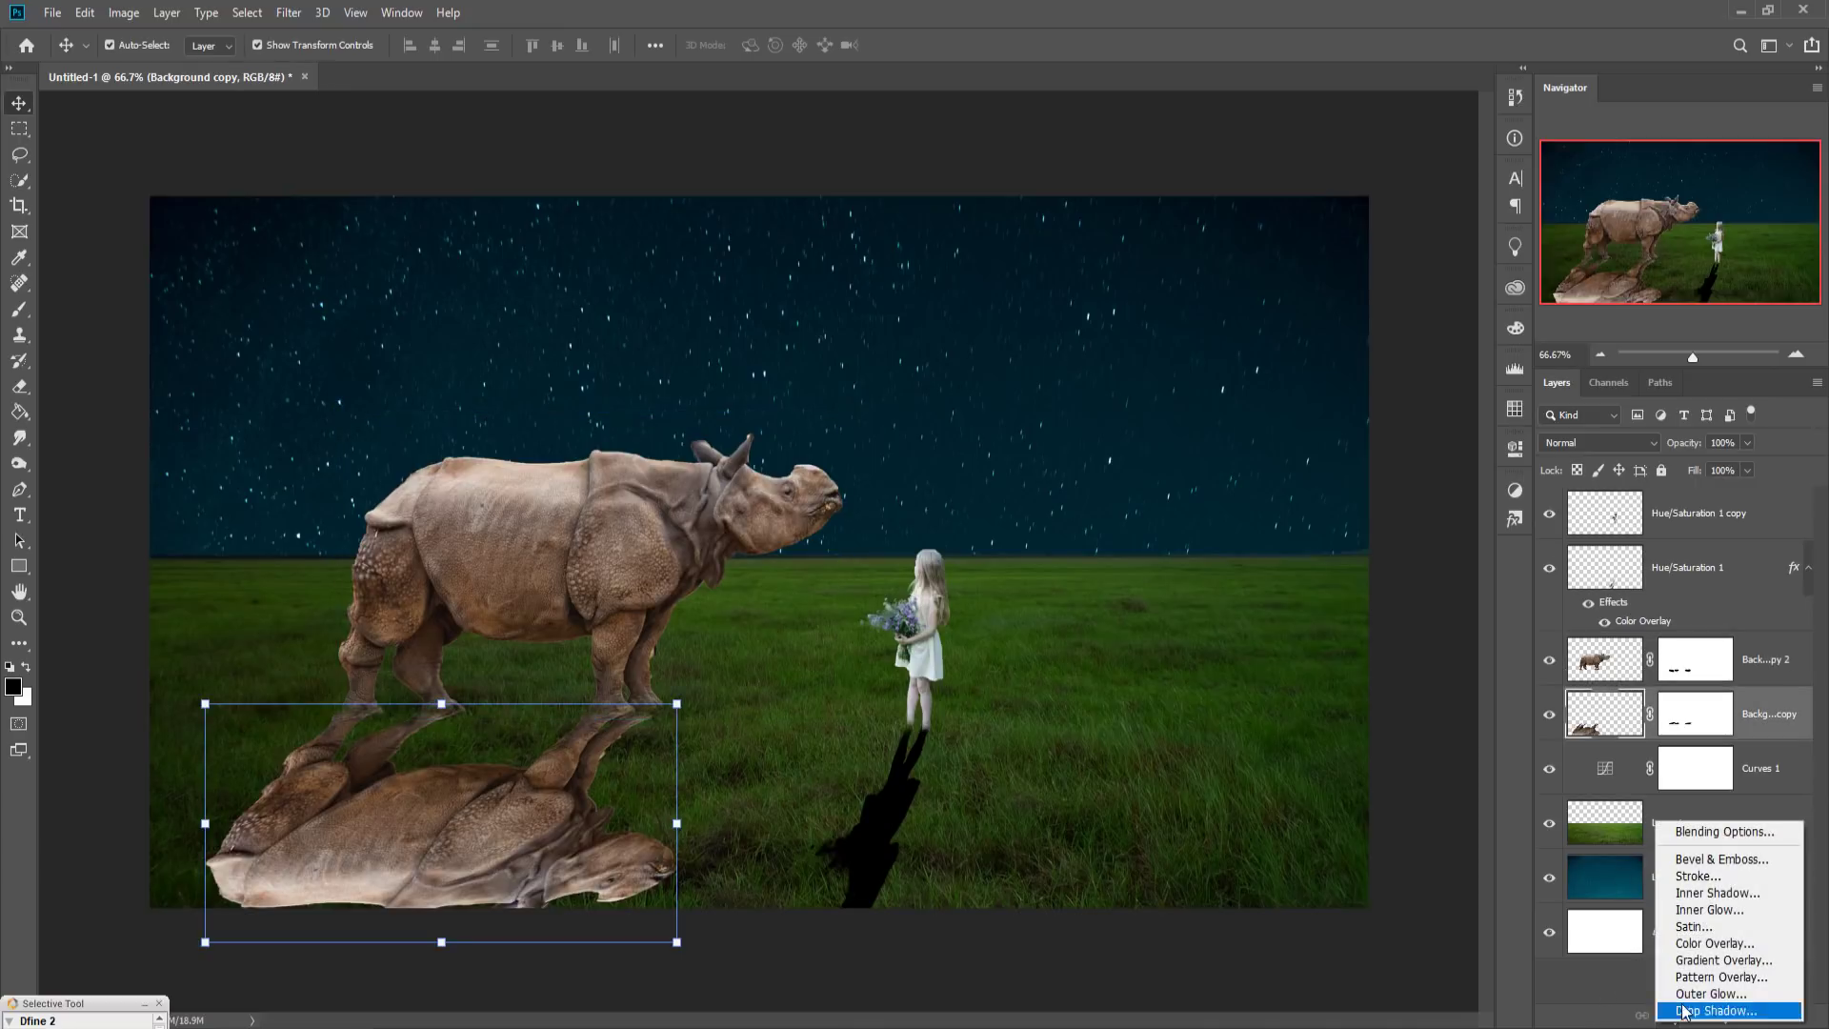
click(1693, 945)
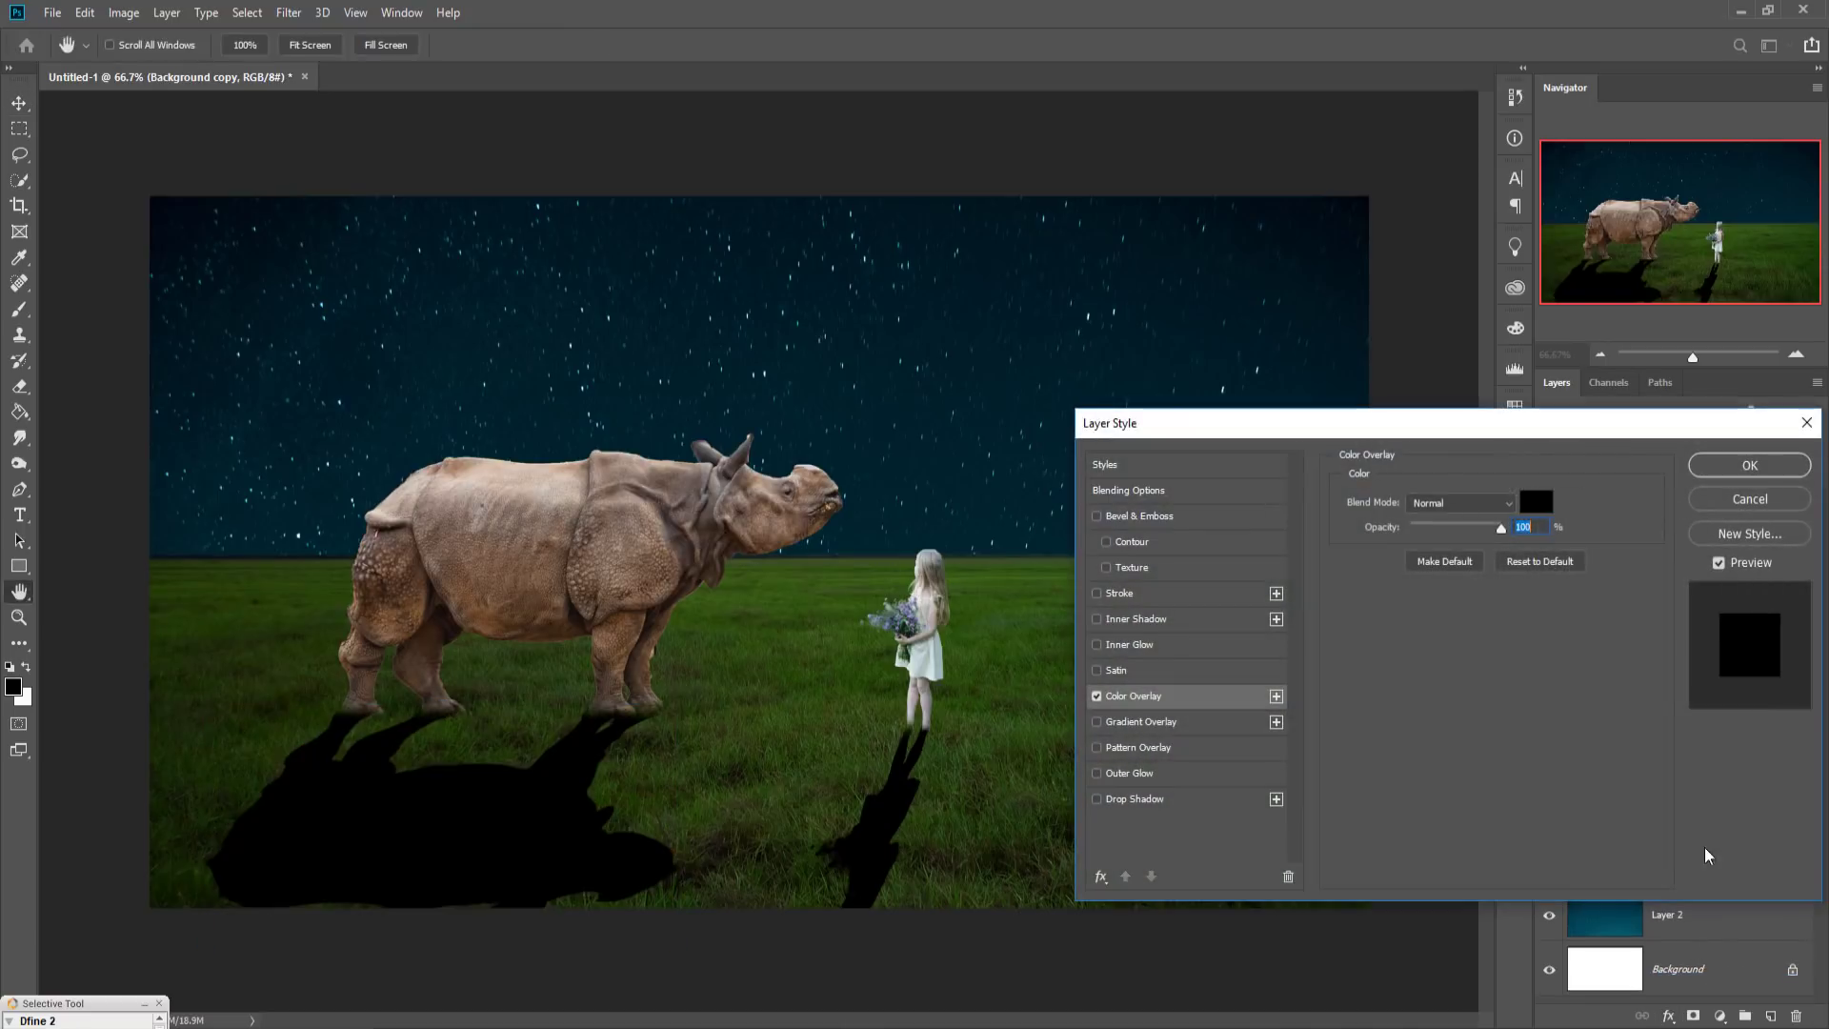
click(1713, 470)
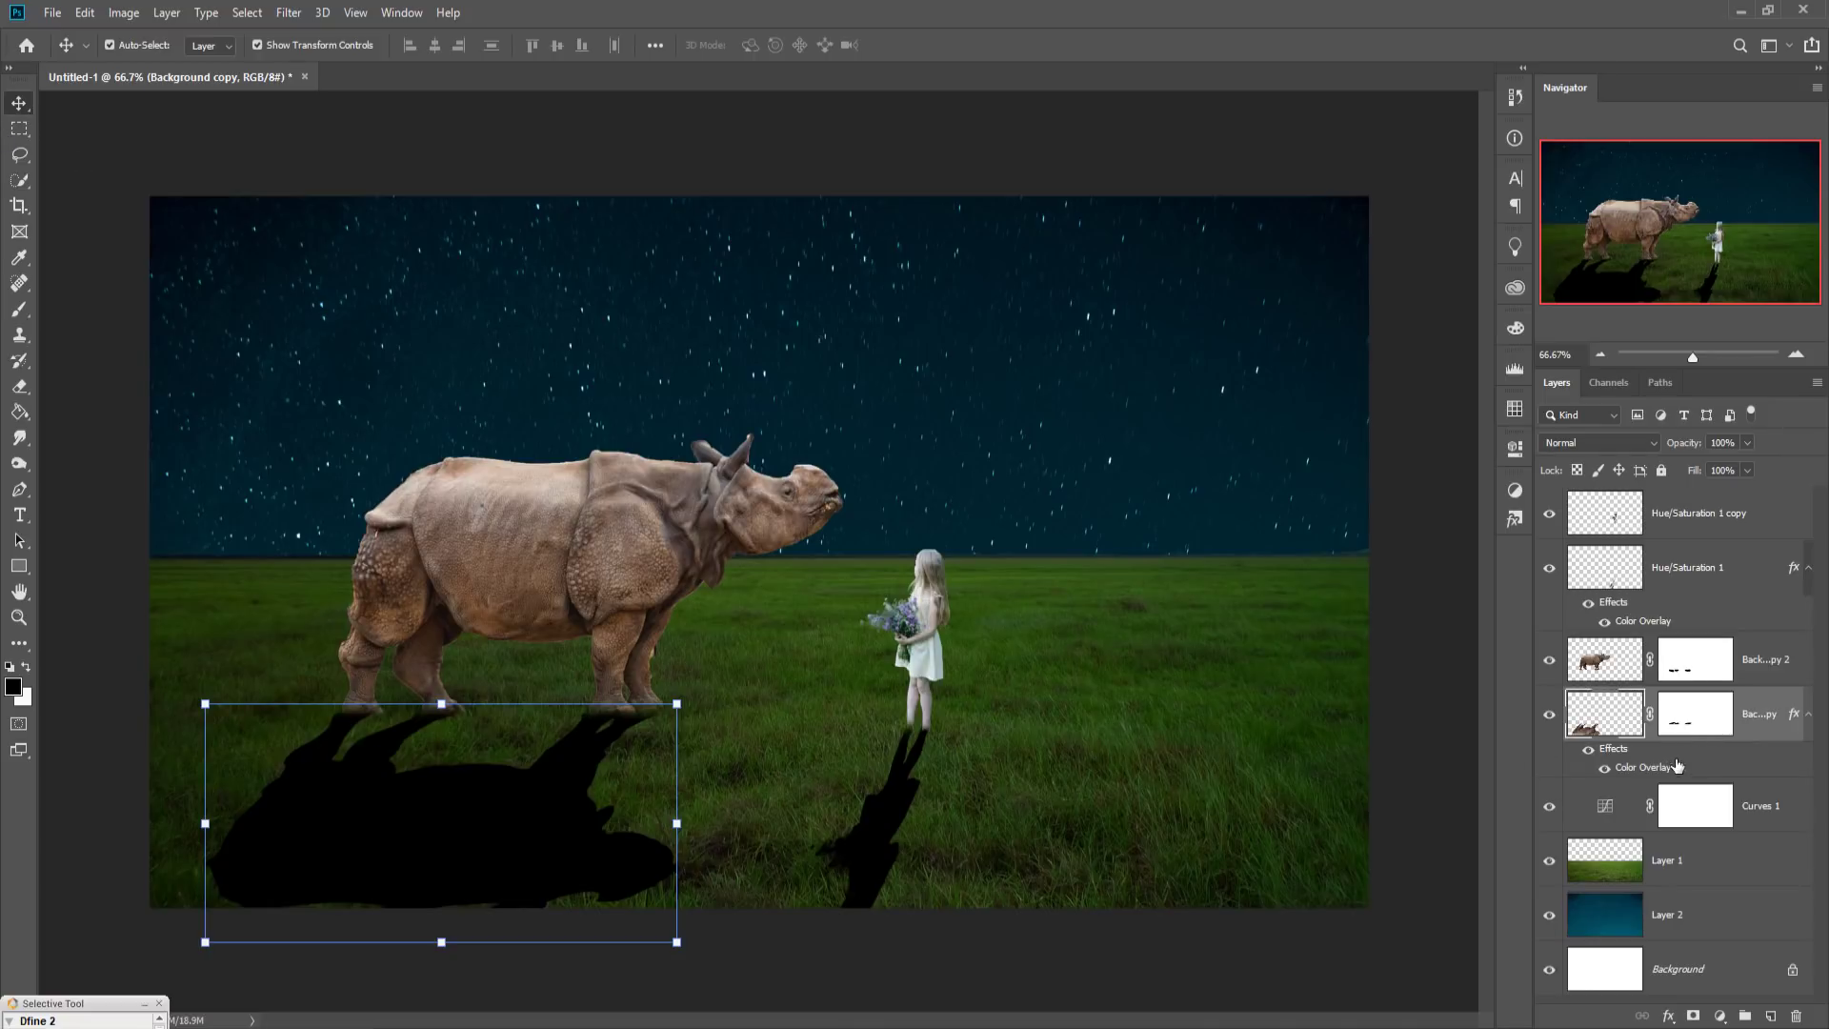
click(1762, 674)
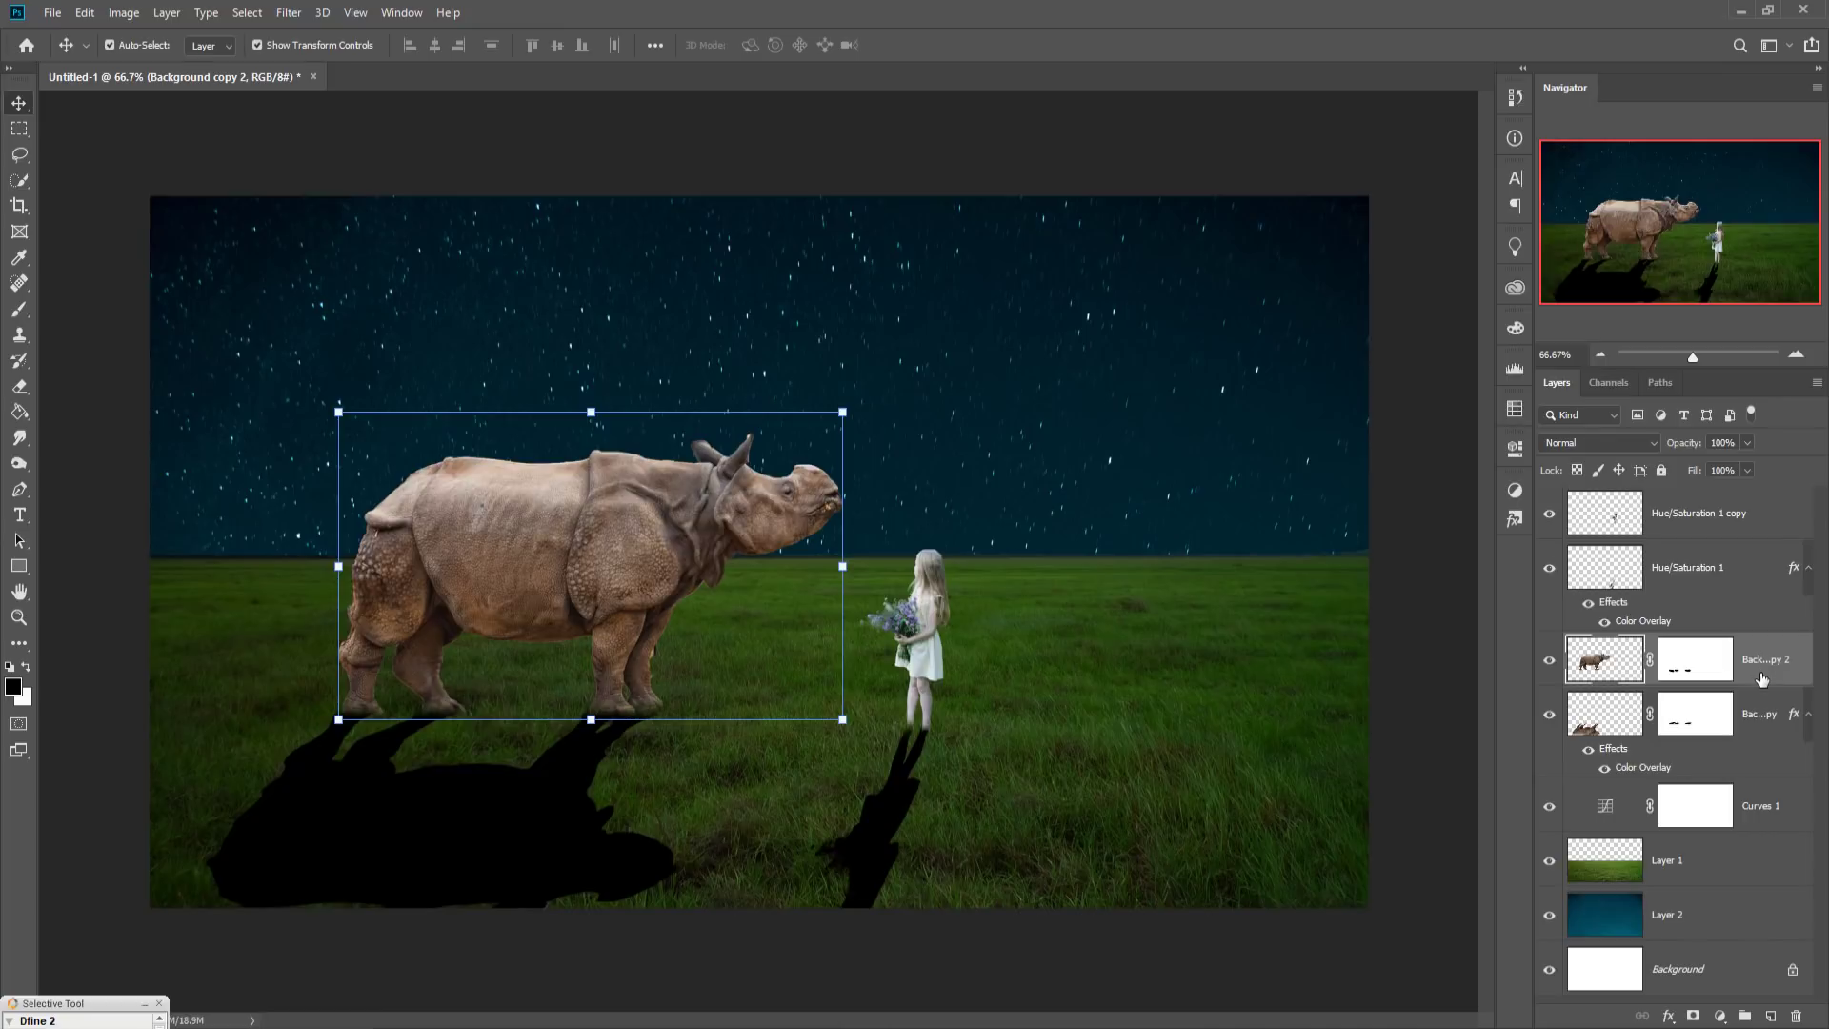
click(1761, 722)
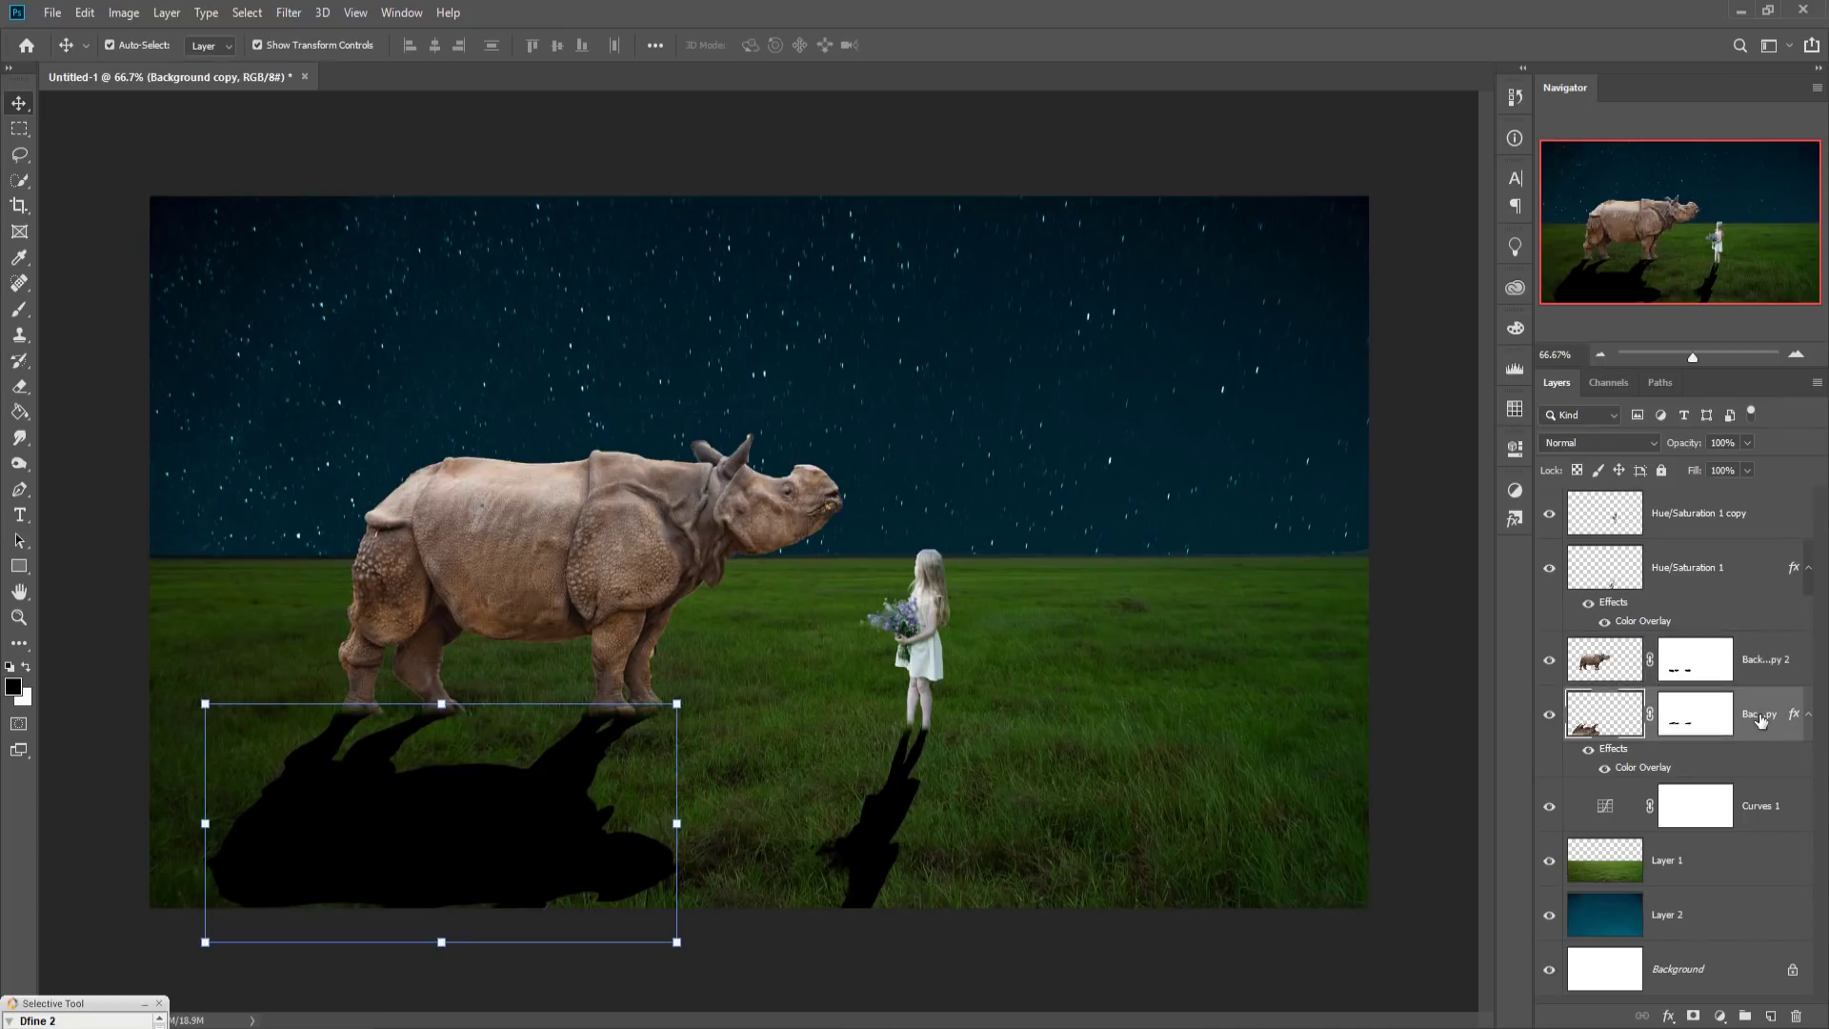
Step: Lower the rhino shadow's opacity to about 52% and the girl's shadow to 51%
click(1747, 444)
drag(1729, 464, 1723, 465)
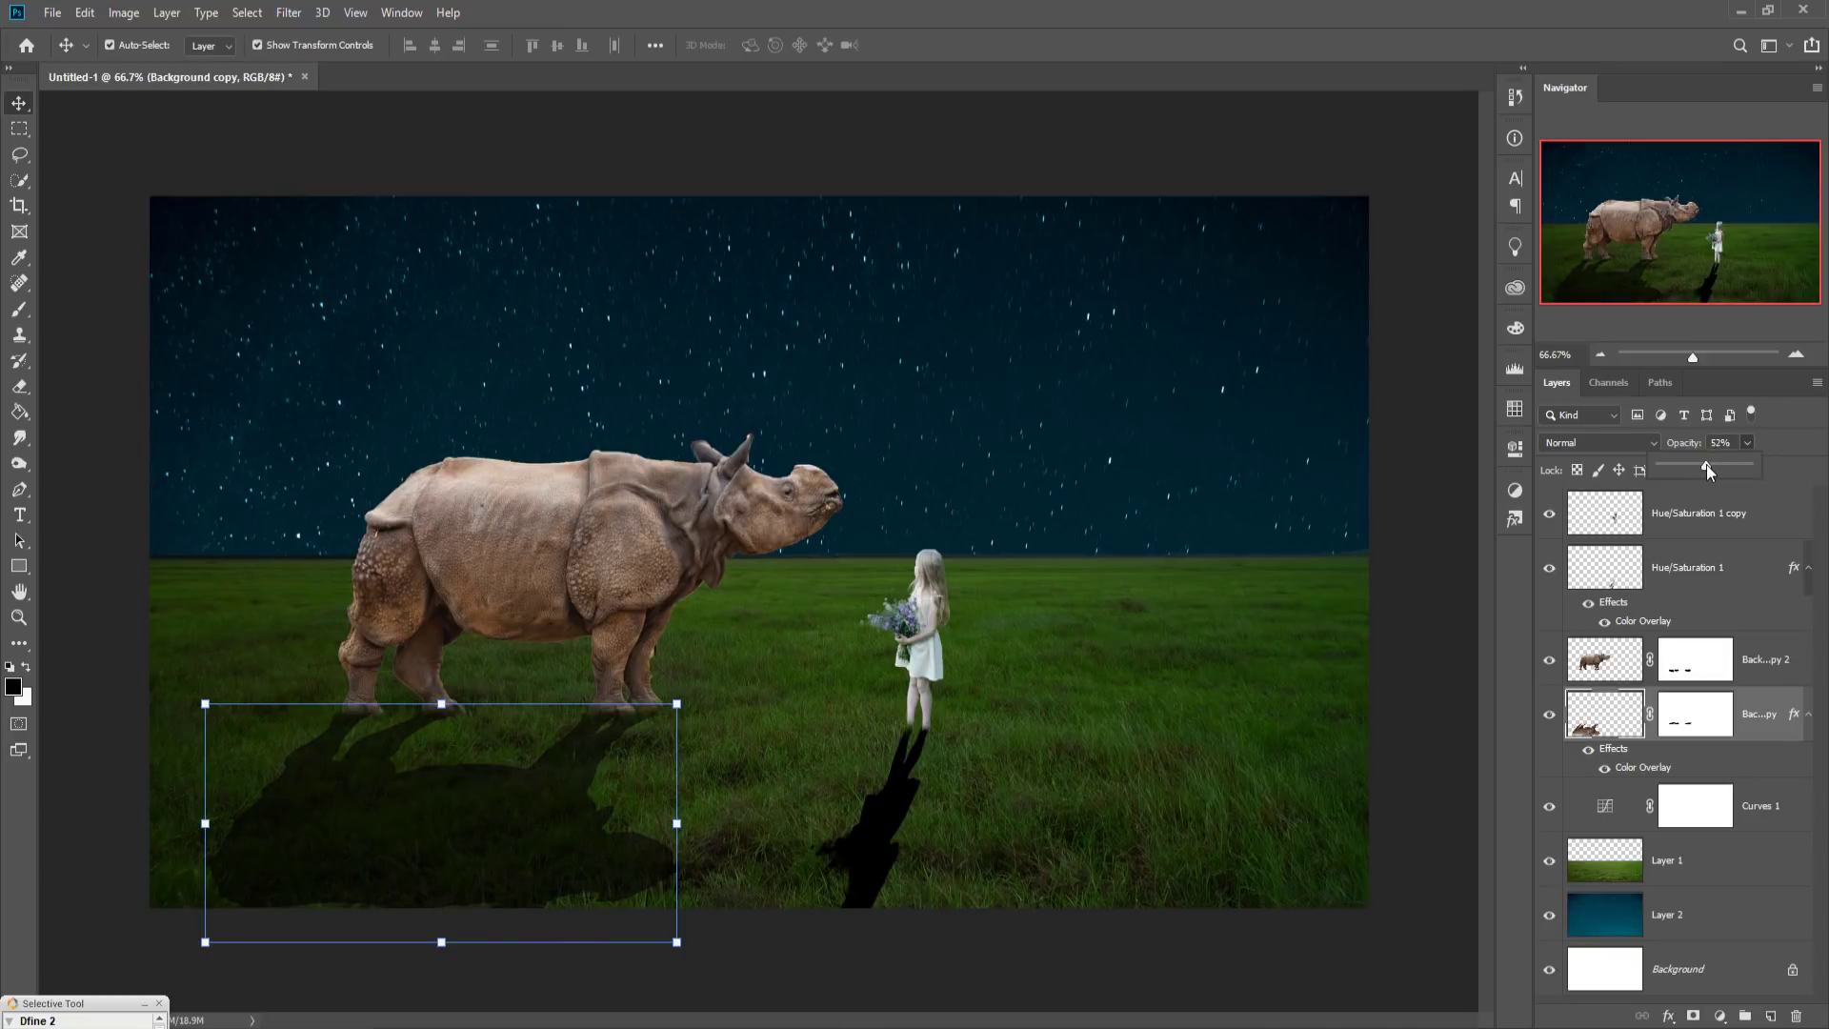
click(1686, 570)
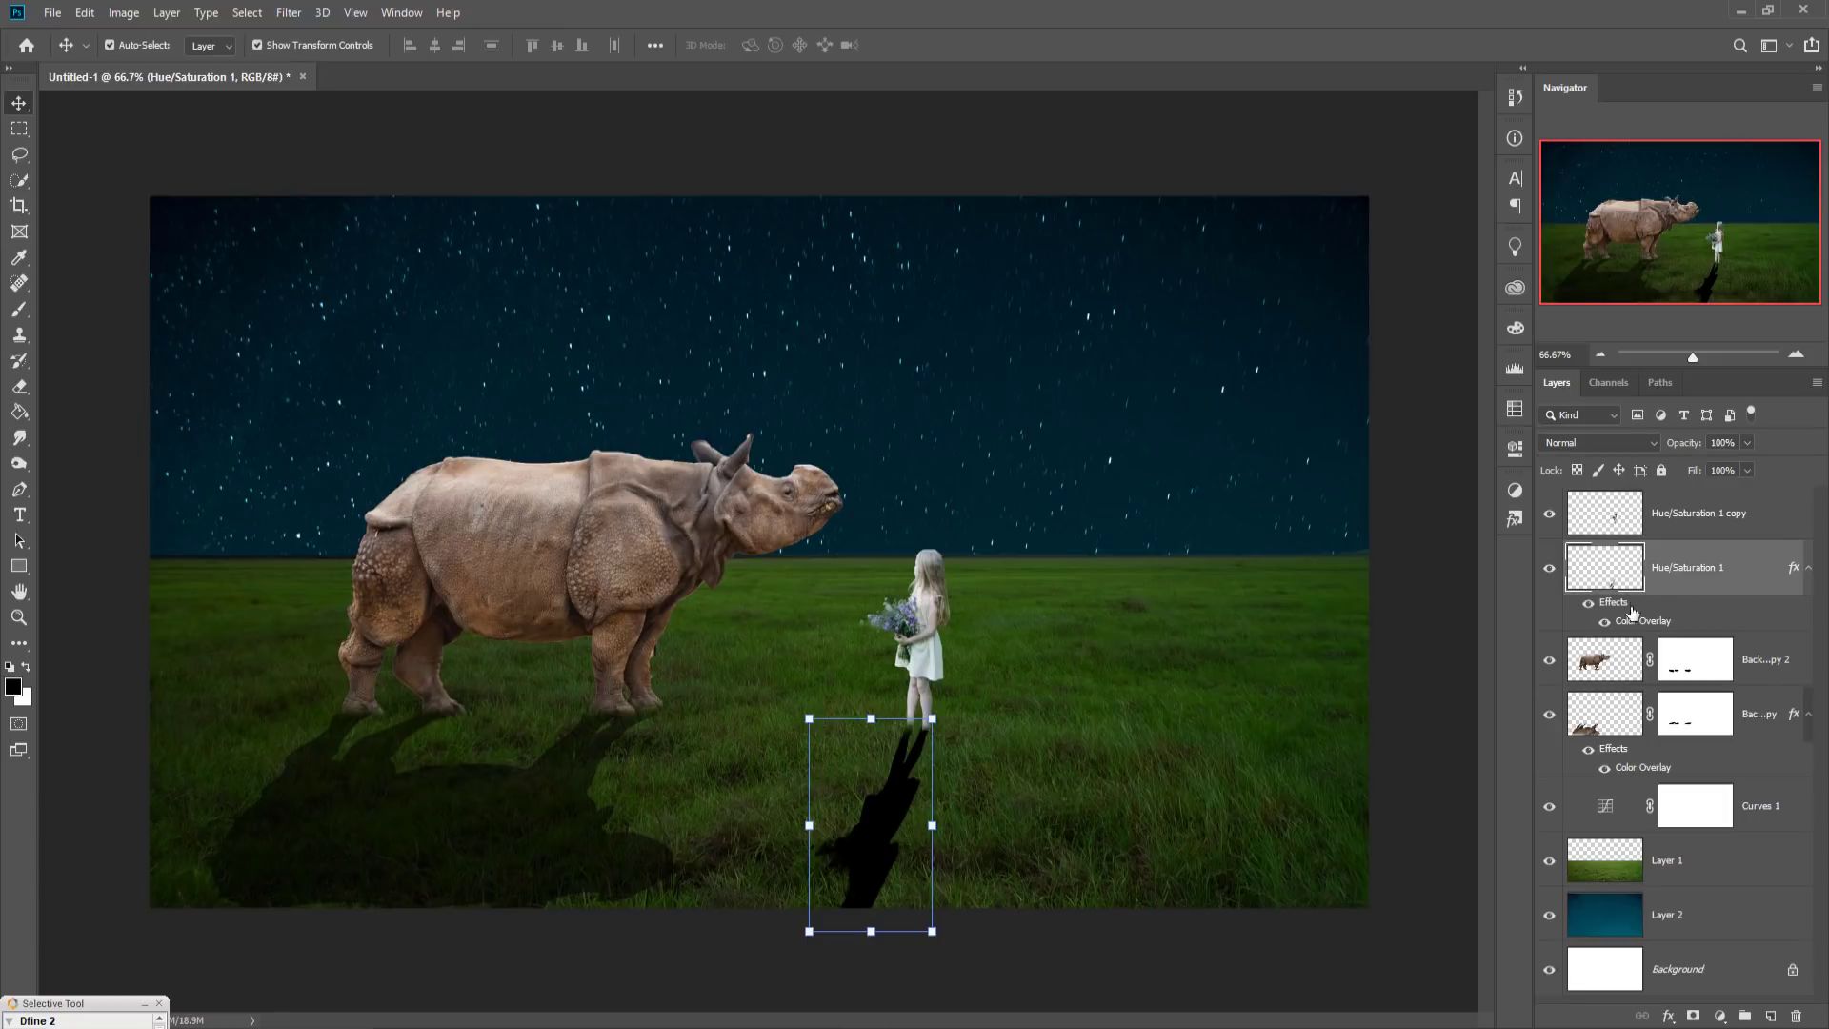
click(1746, 443)
drag(1747, 464, 1705, 467)
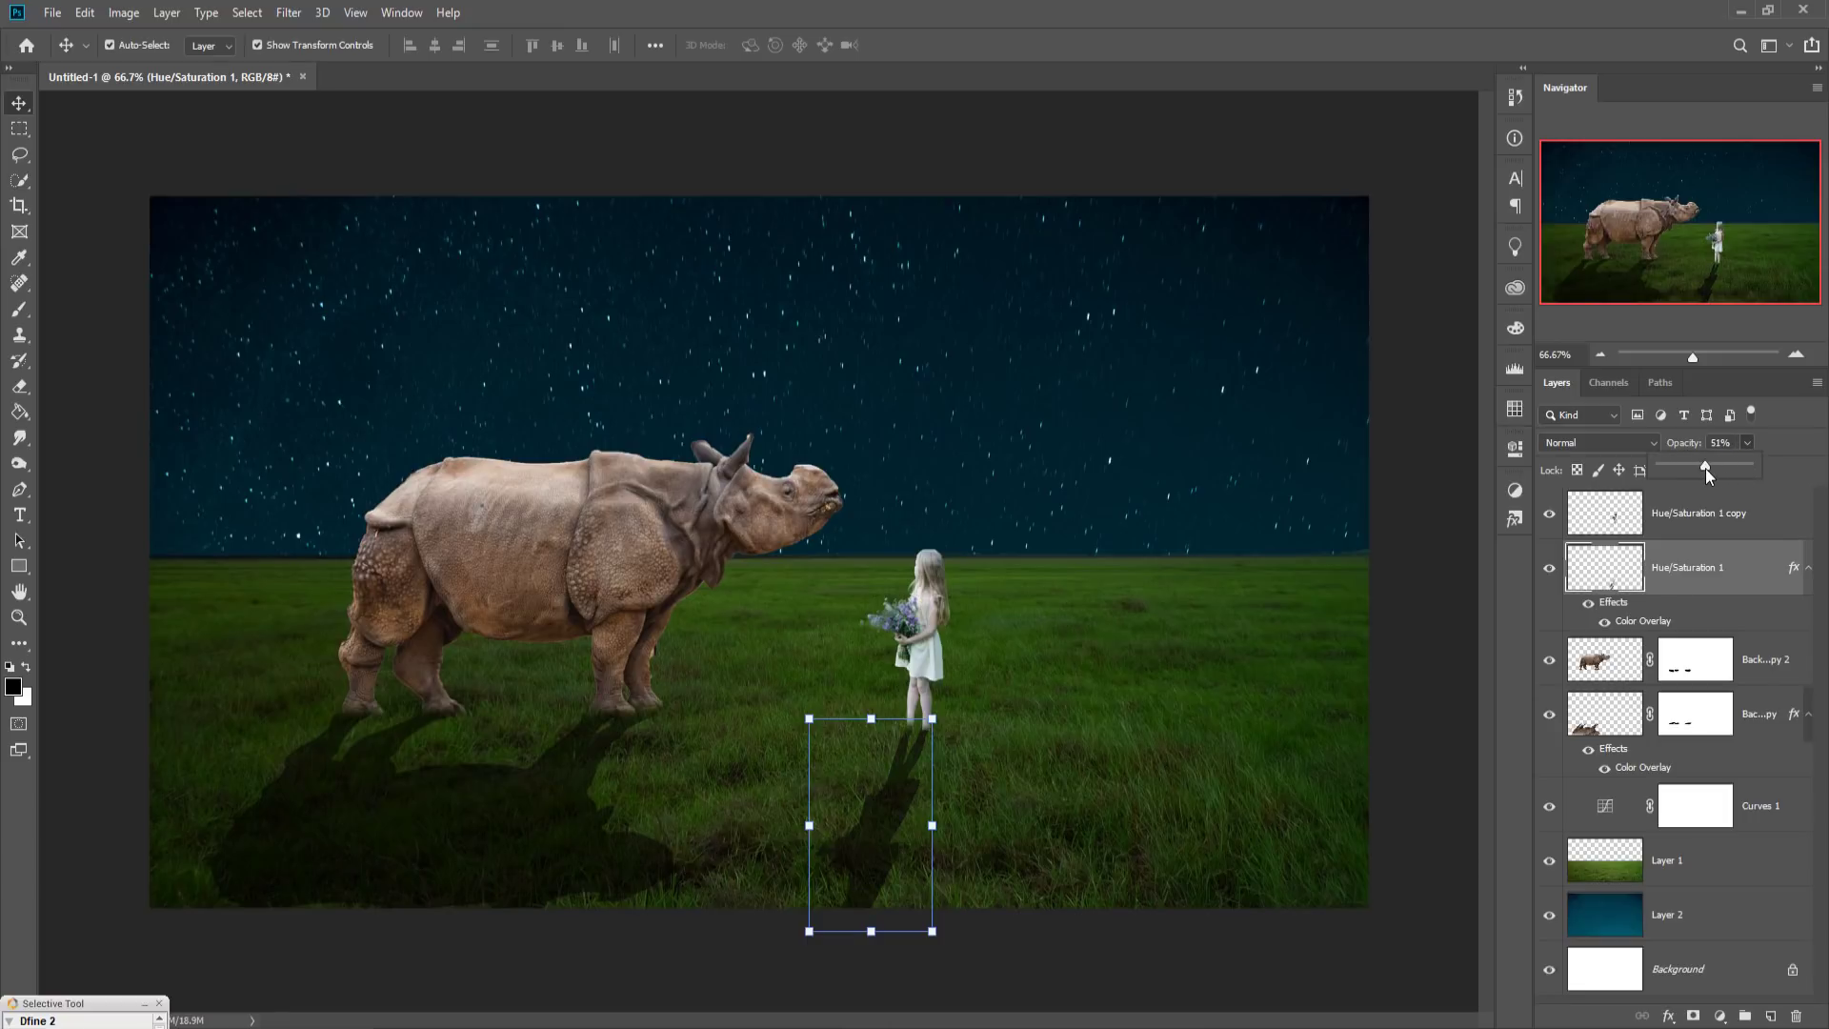
click(1783, 672)
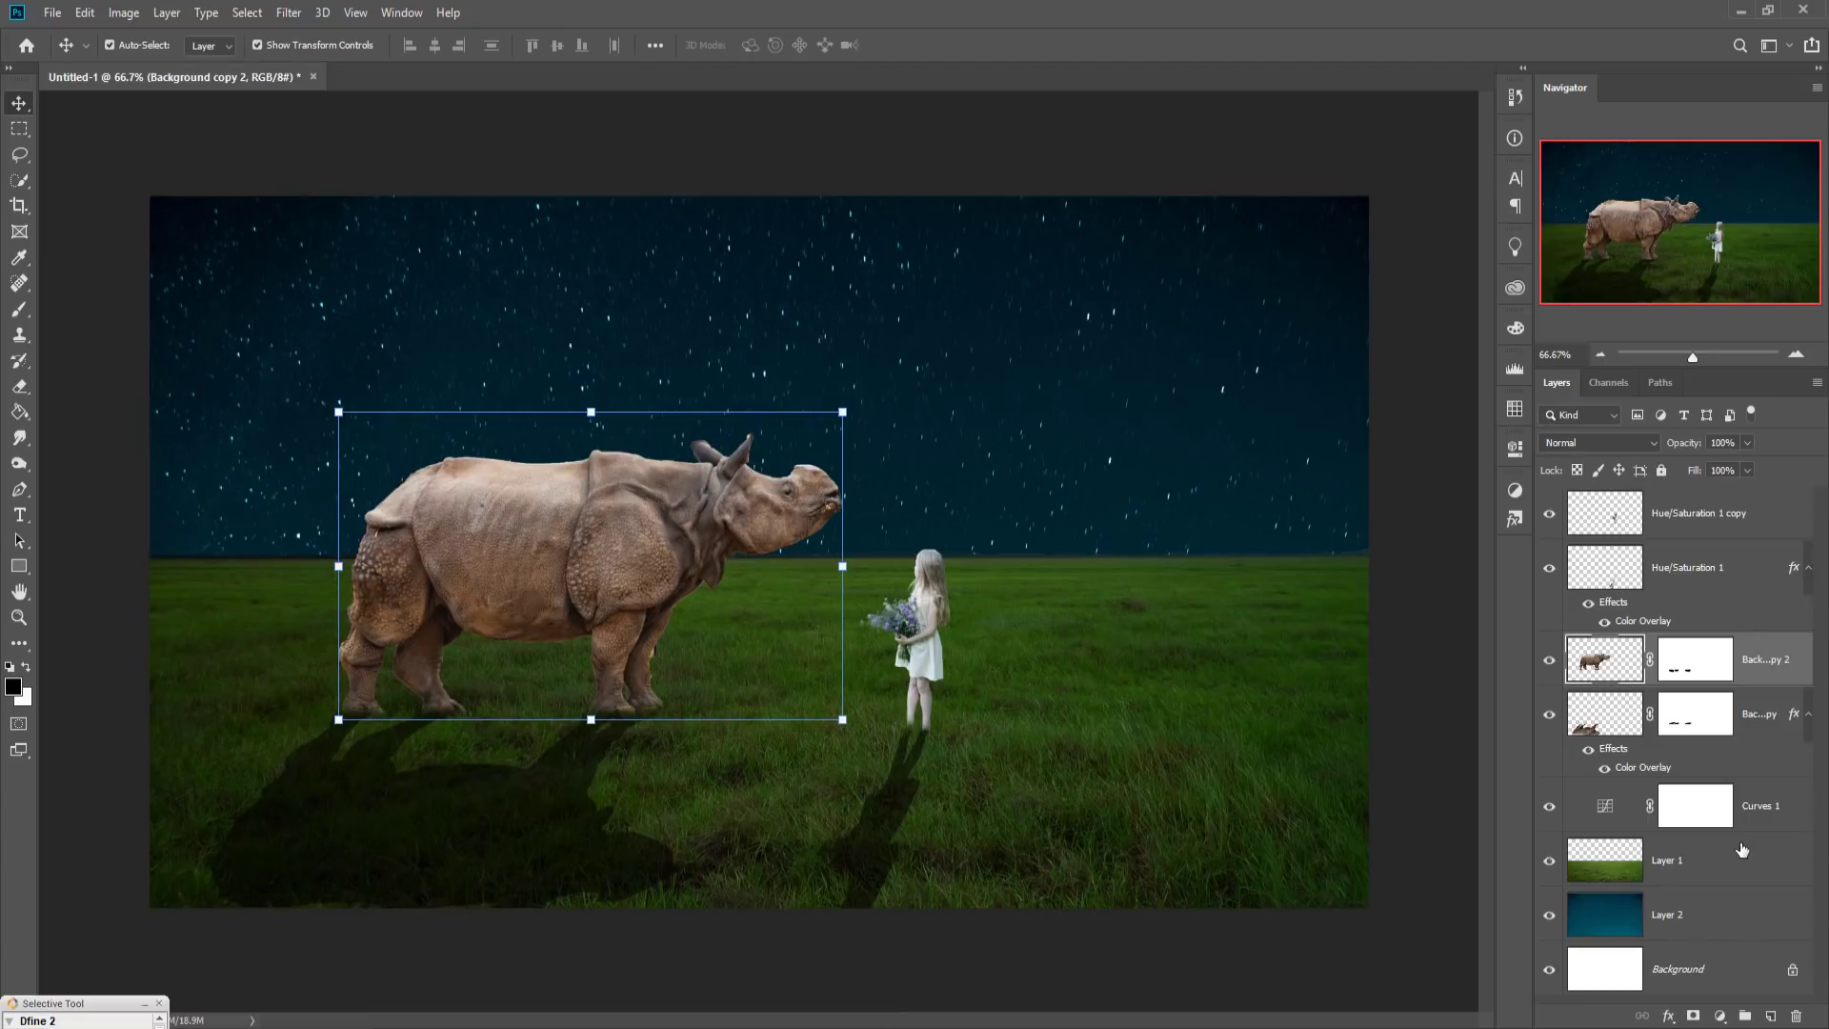
Step: Create empty Layer 3 above the starry sky layer, undoing a test brush dab
ctrl+click(1721, 930)
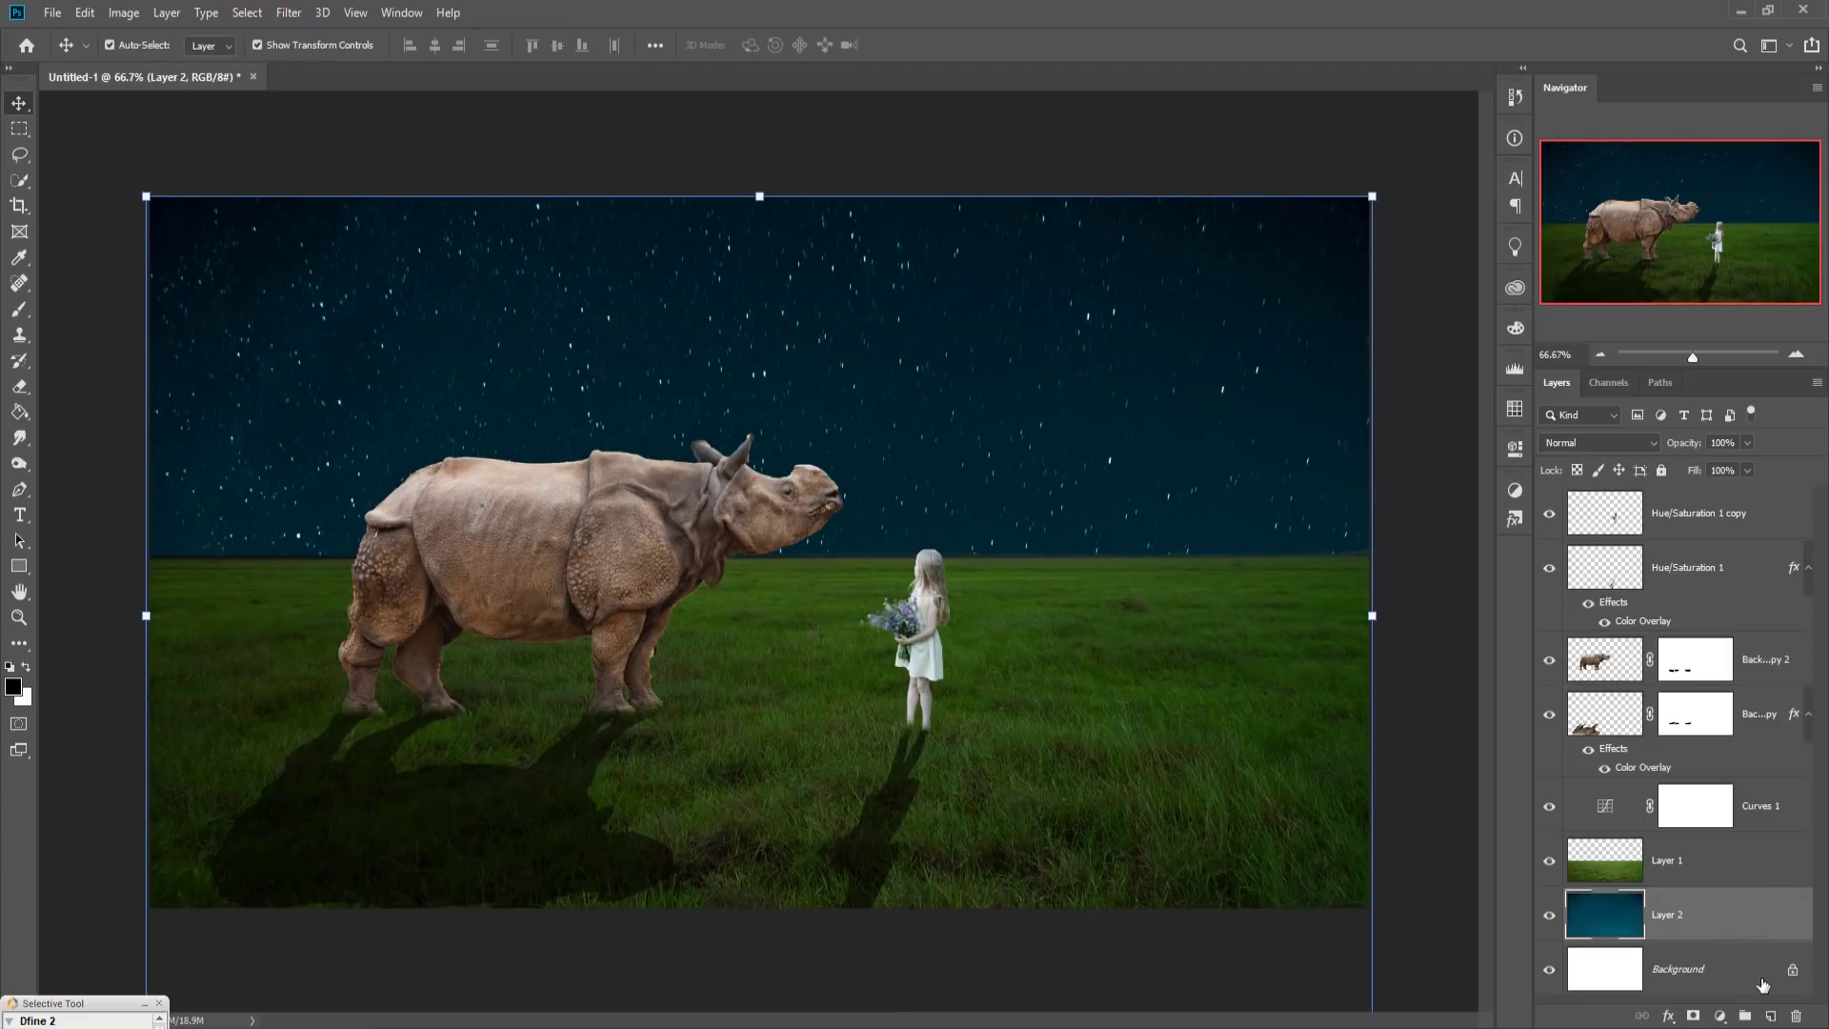
click(1770, 1017)
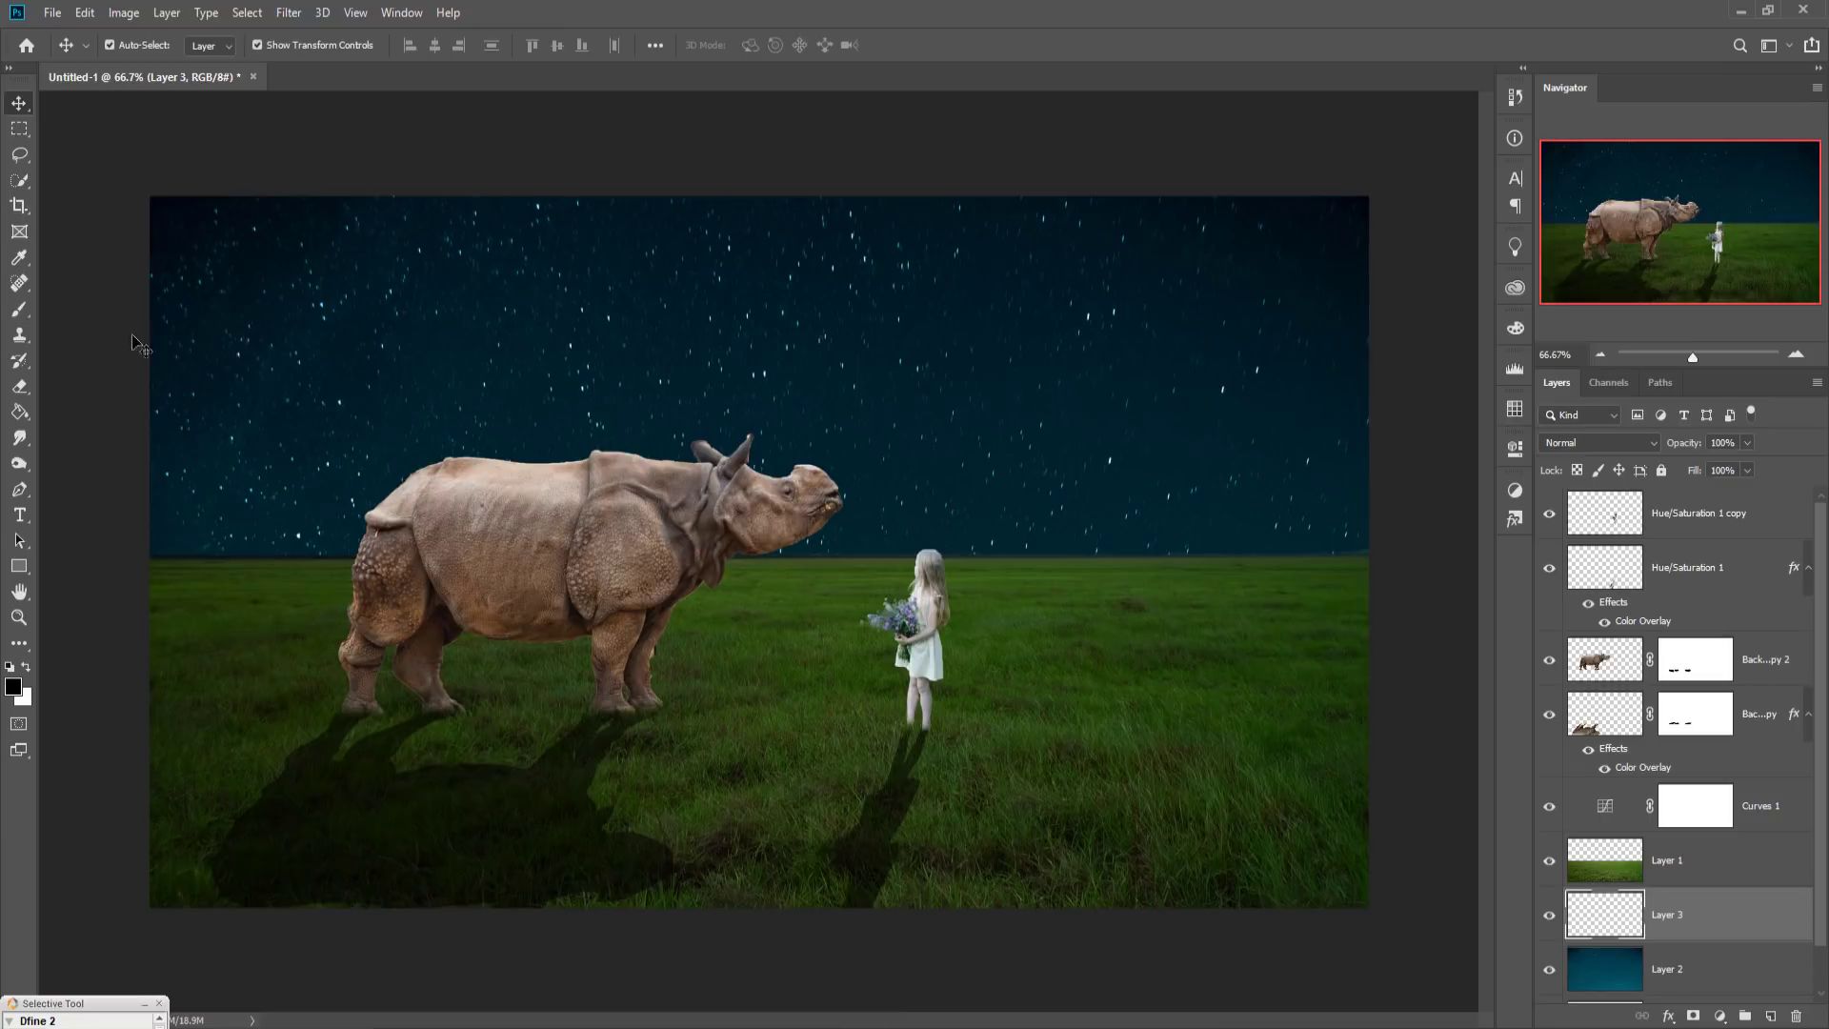
click(20, 312)
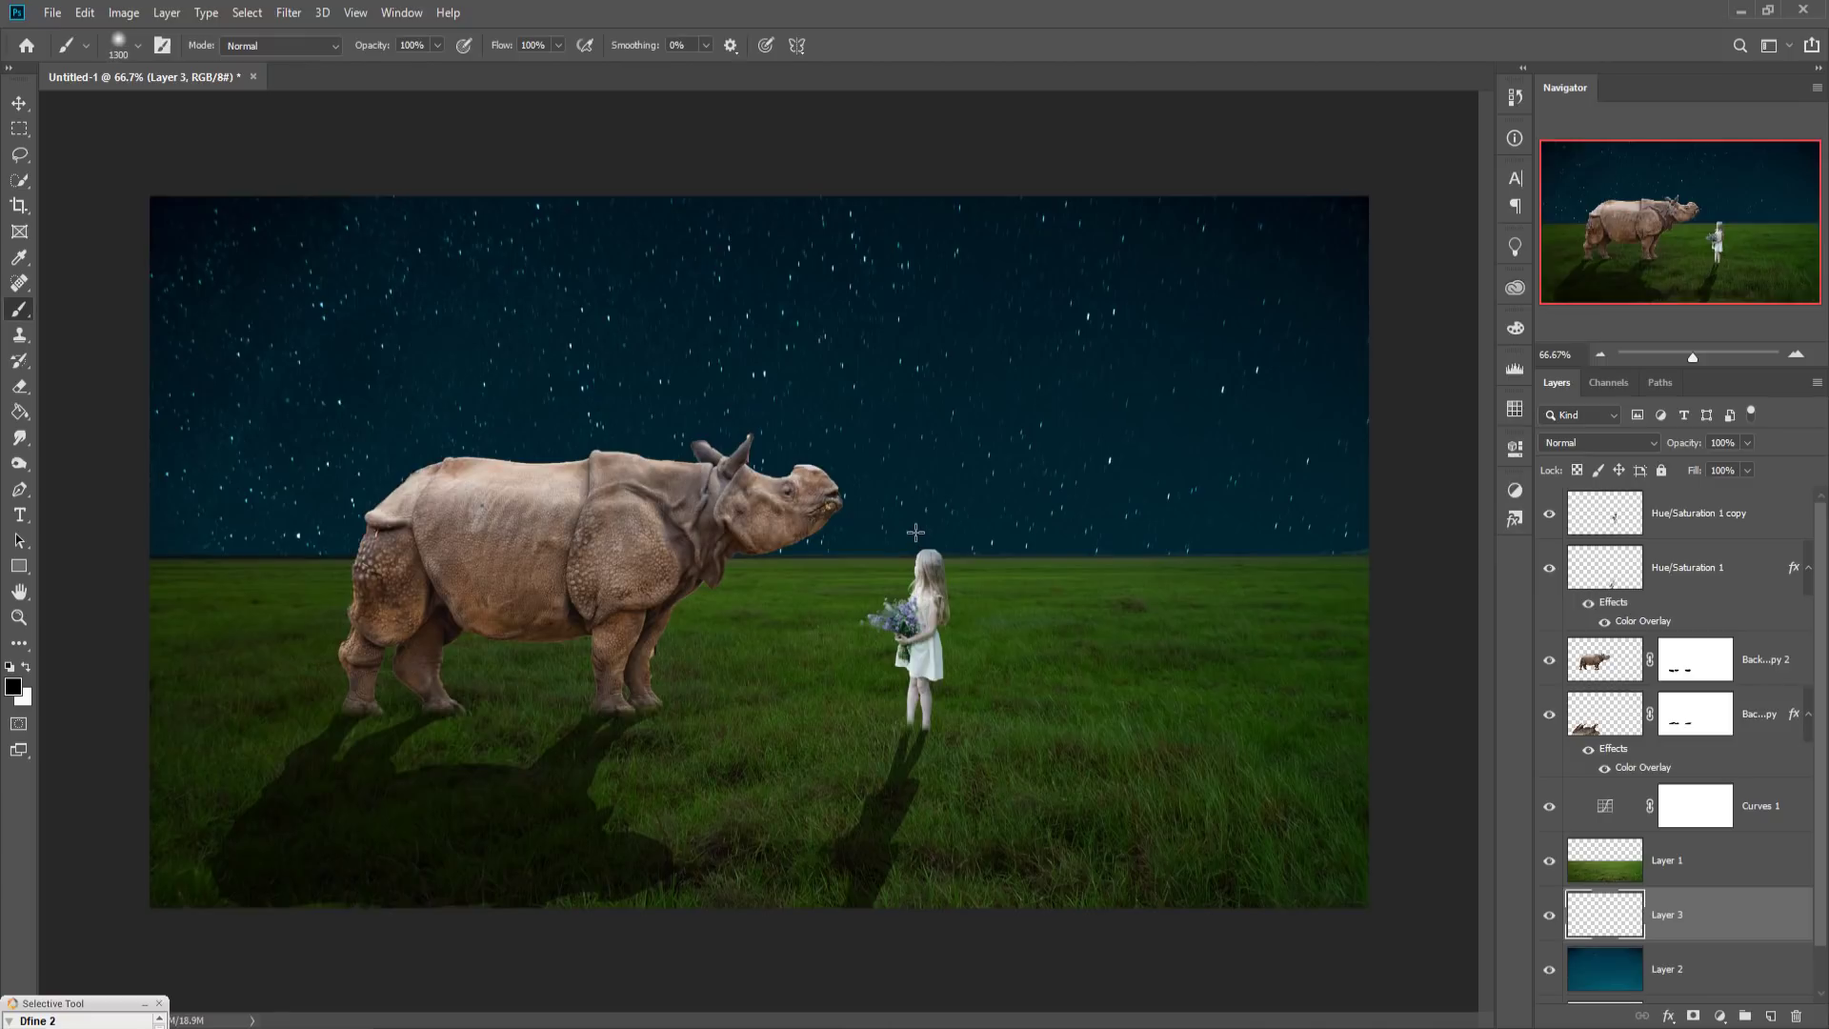
key(bracketleft)
click(835, 556)
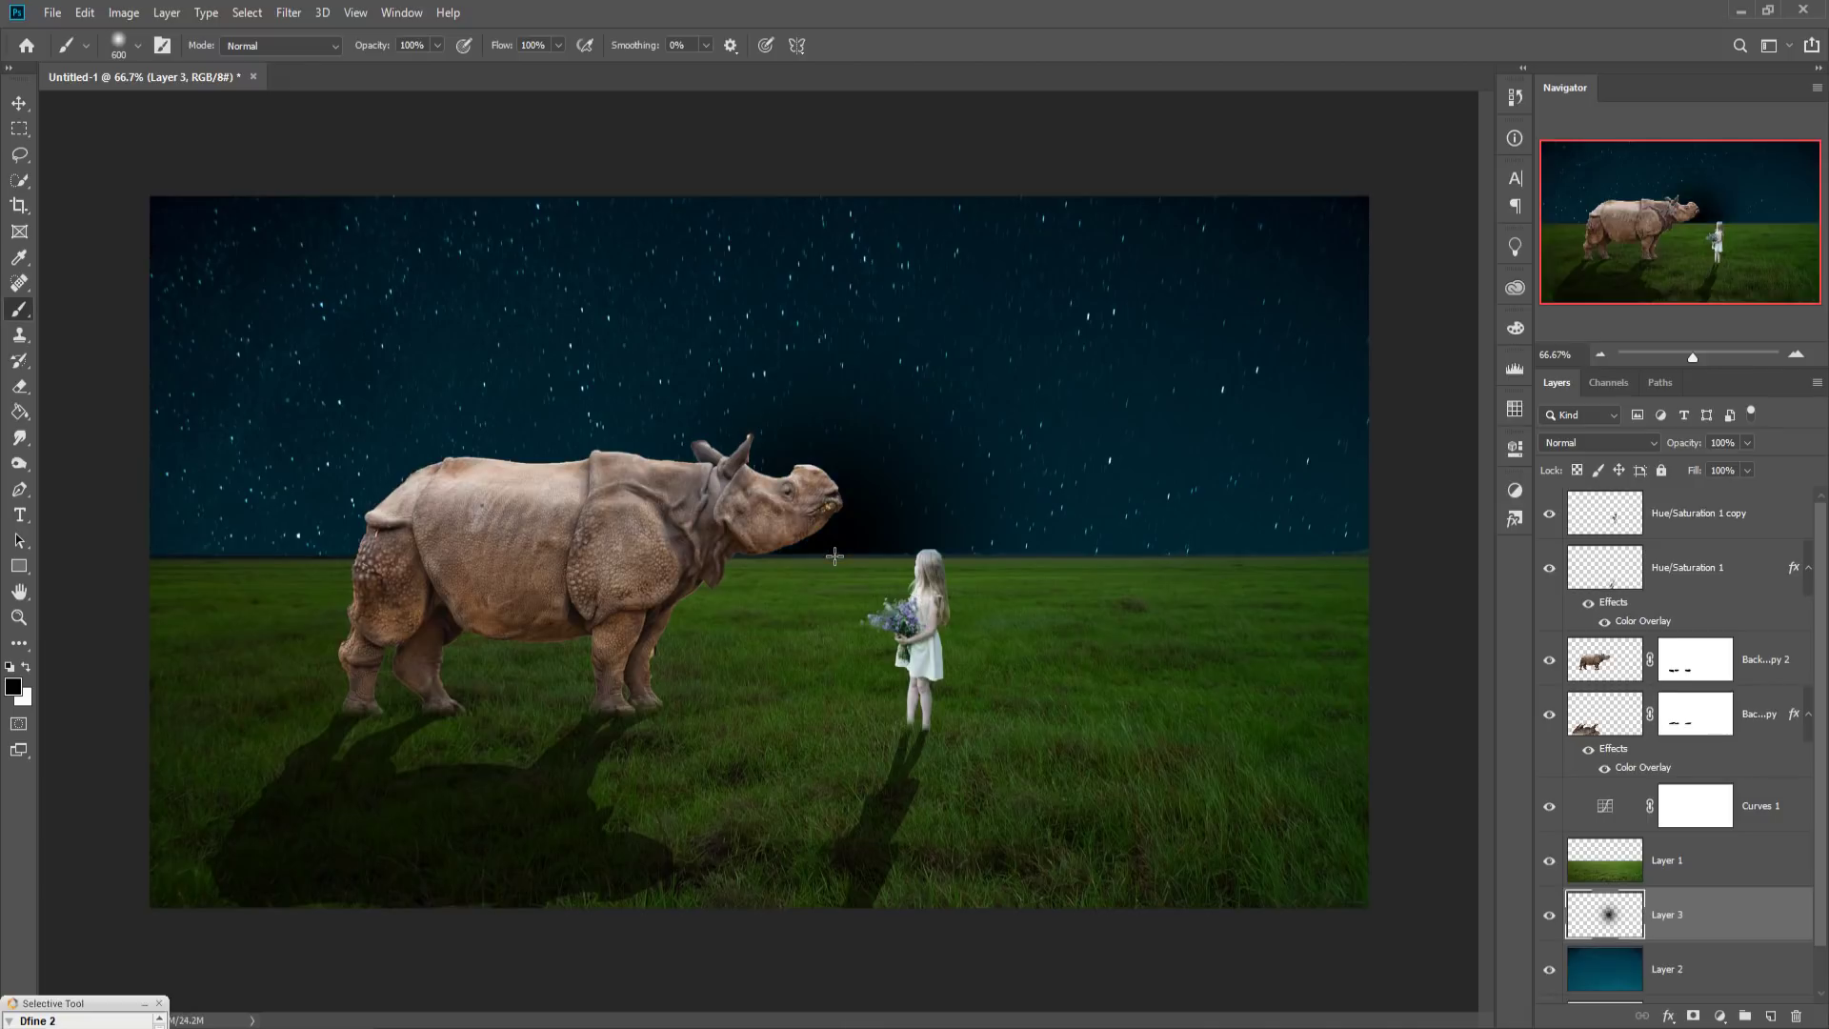
key(ctrl+z)
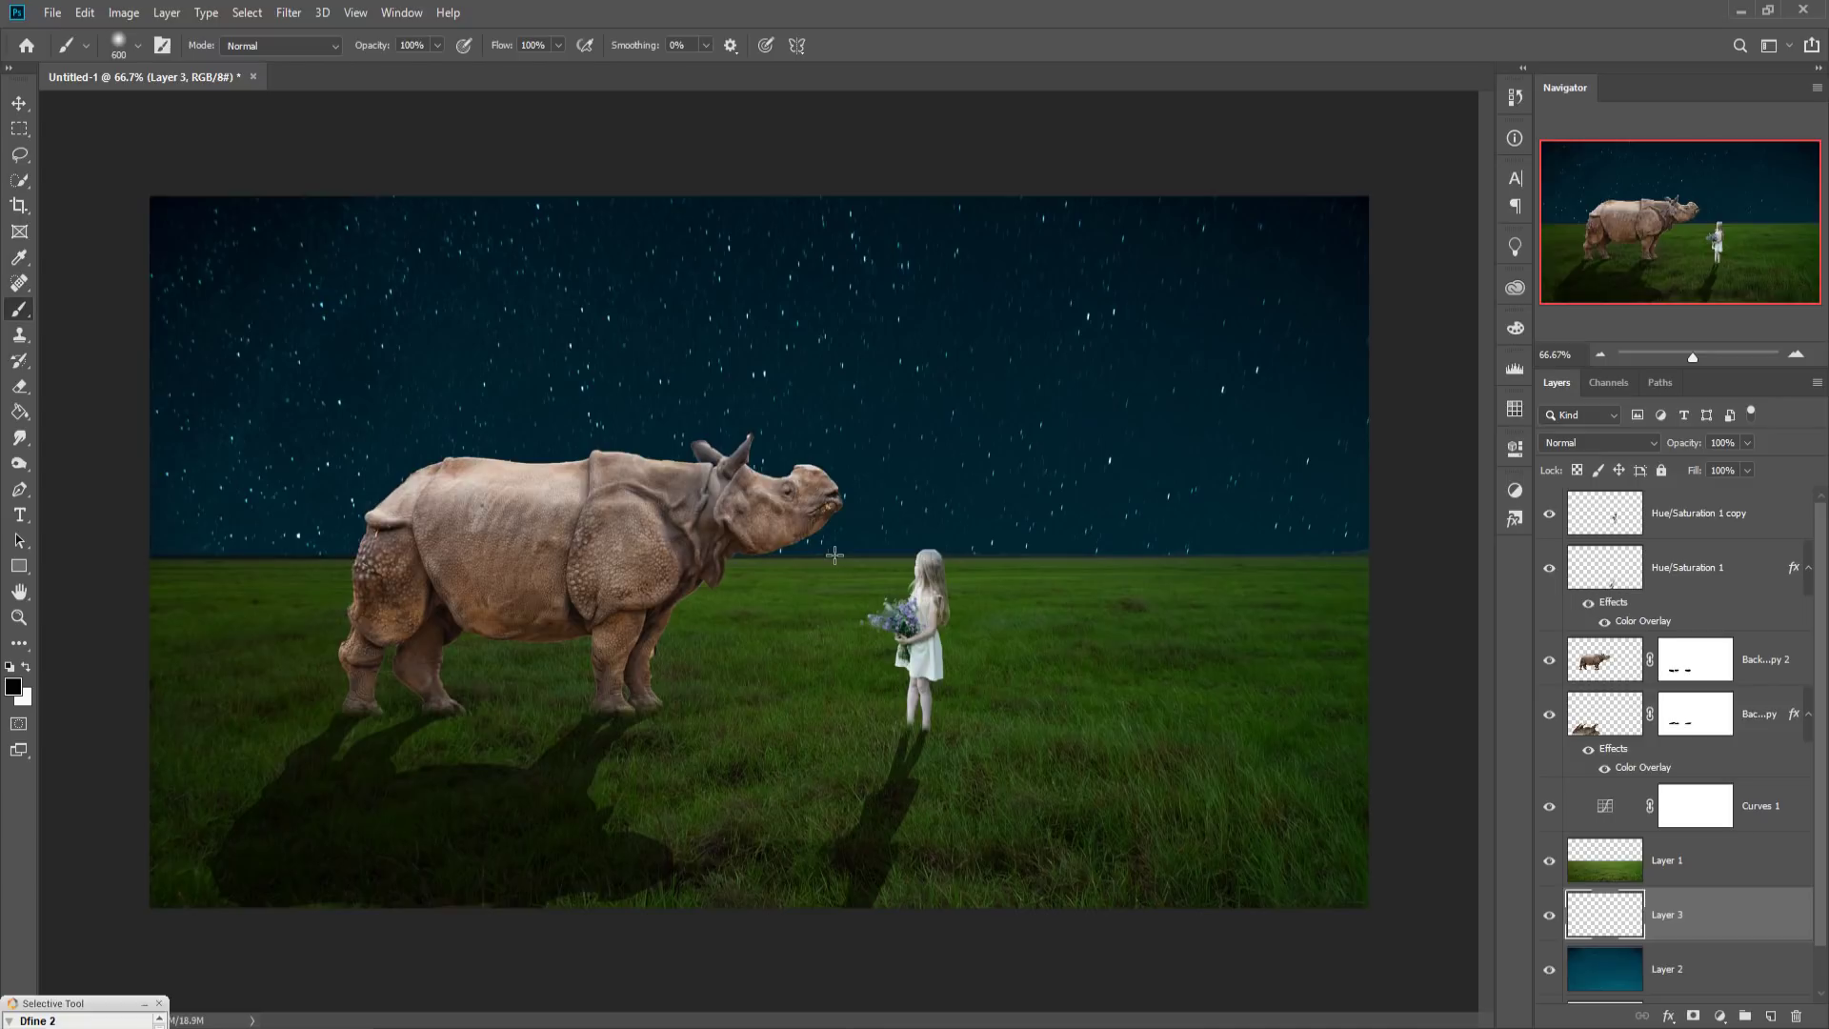
click(19, 105)
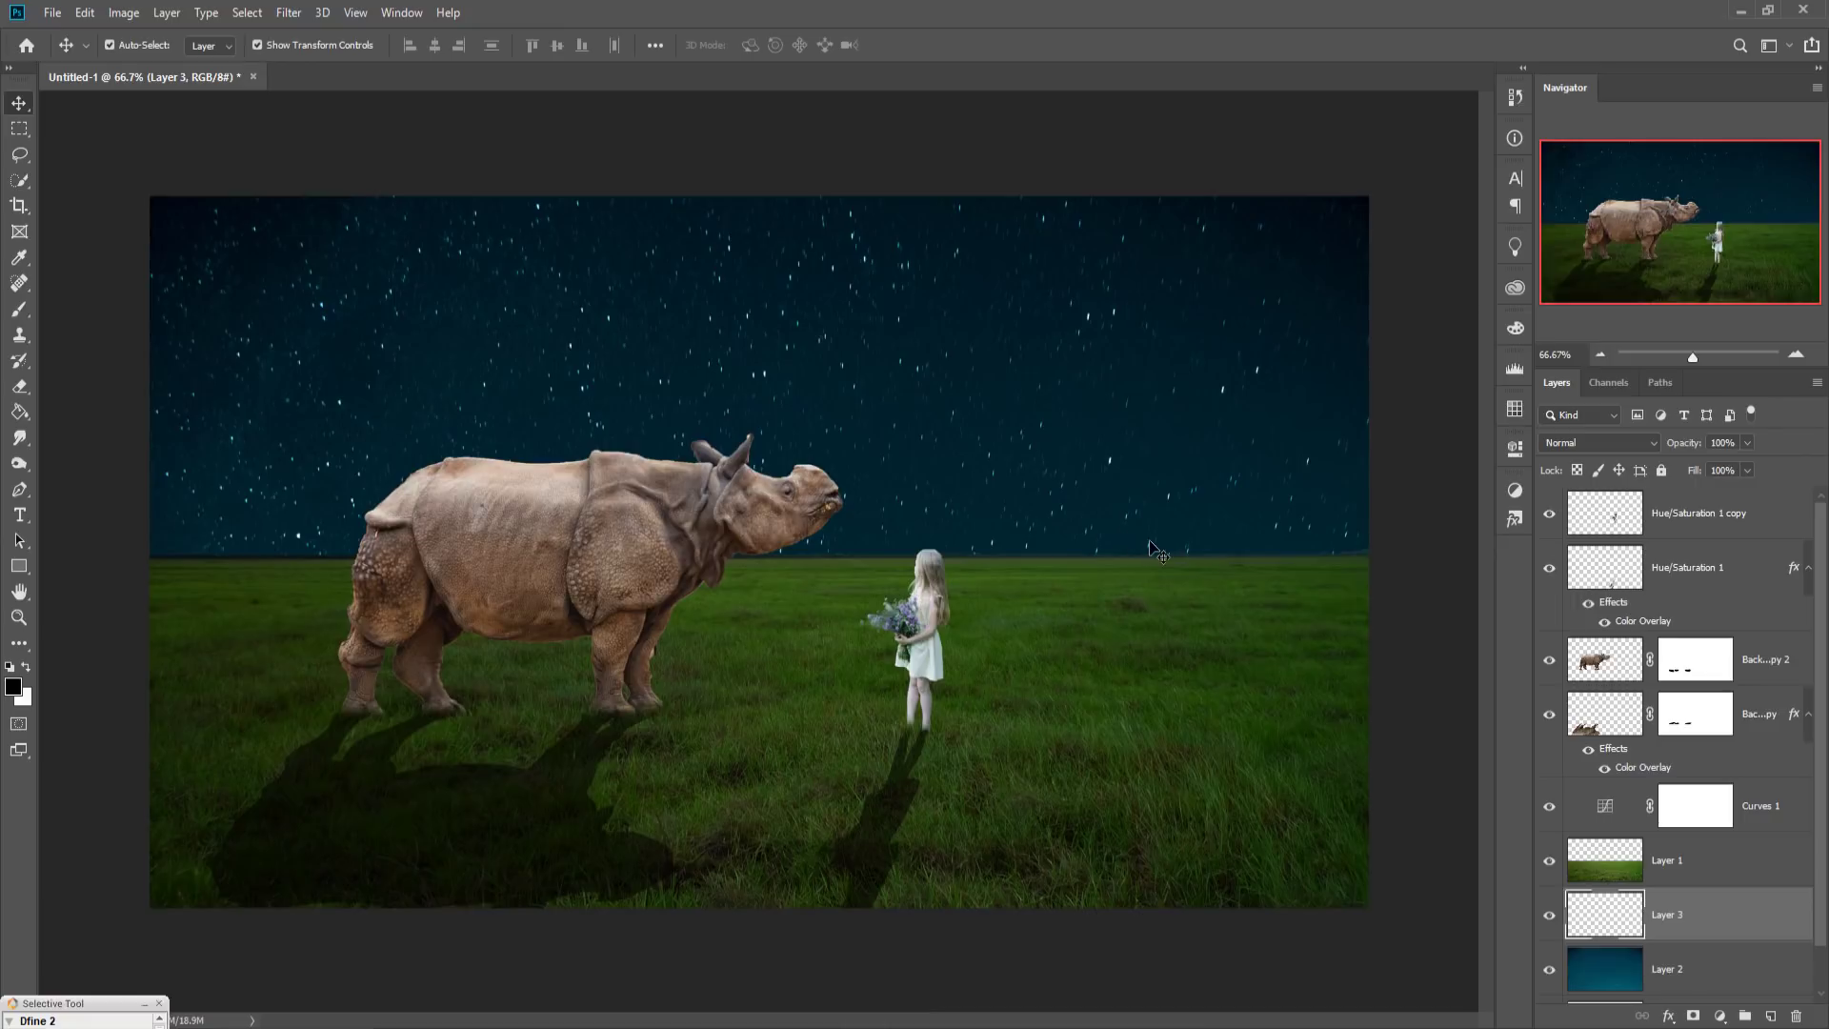
Step: Drag the starry sky layer higher on the canvas, then bring up the bedroom photo
key(alt+bracketleft)
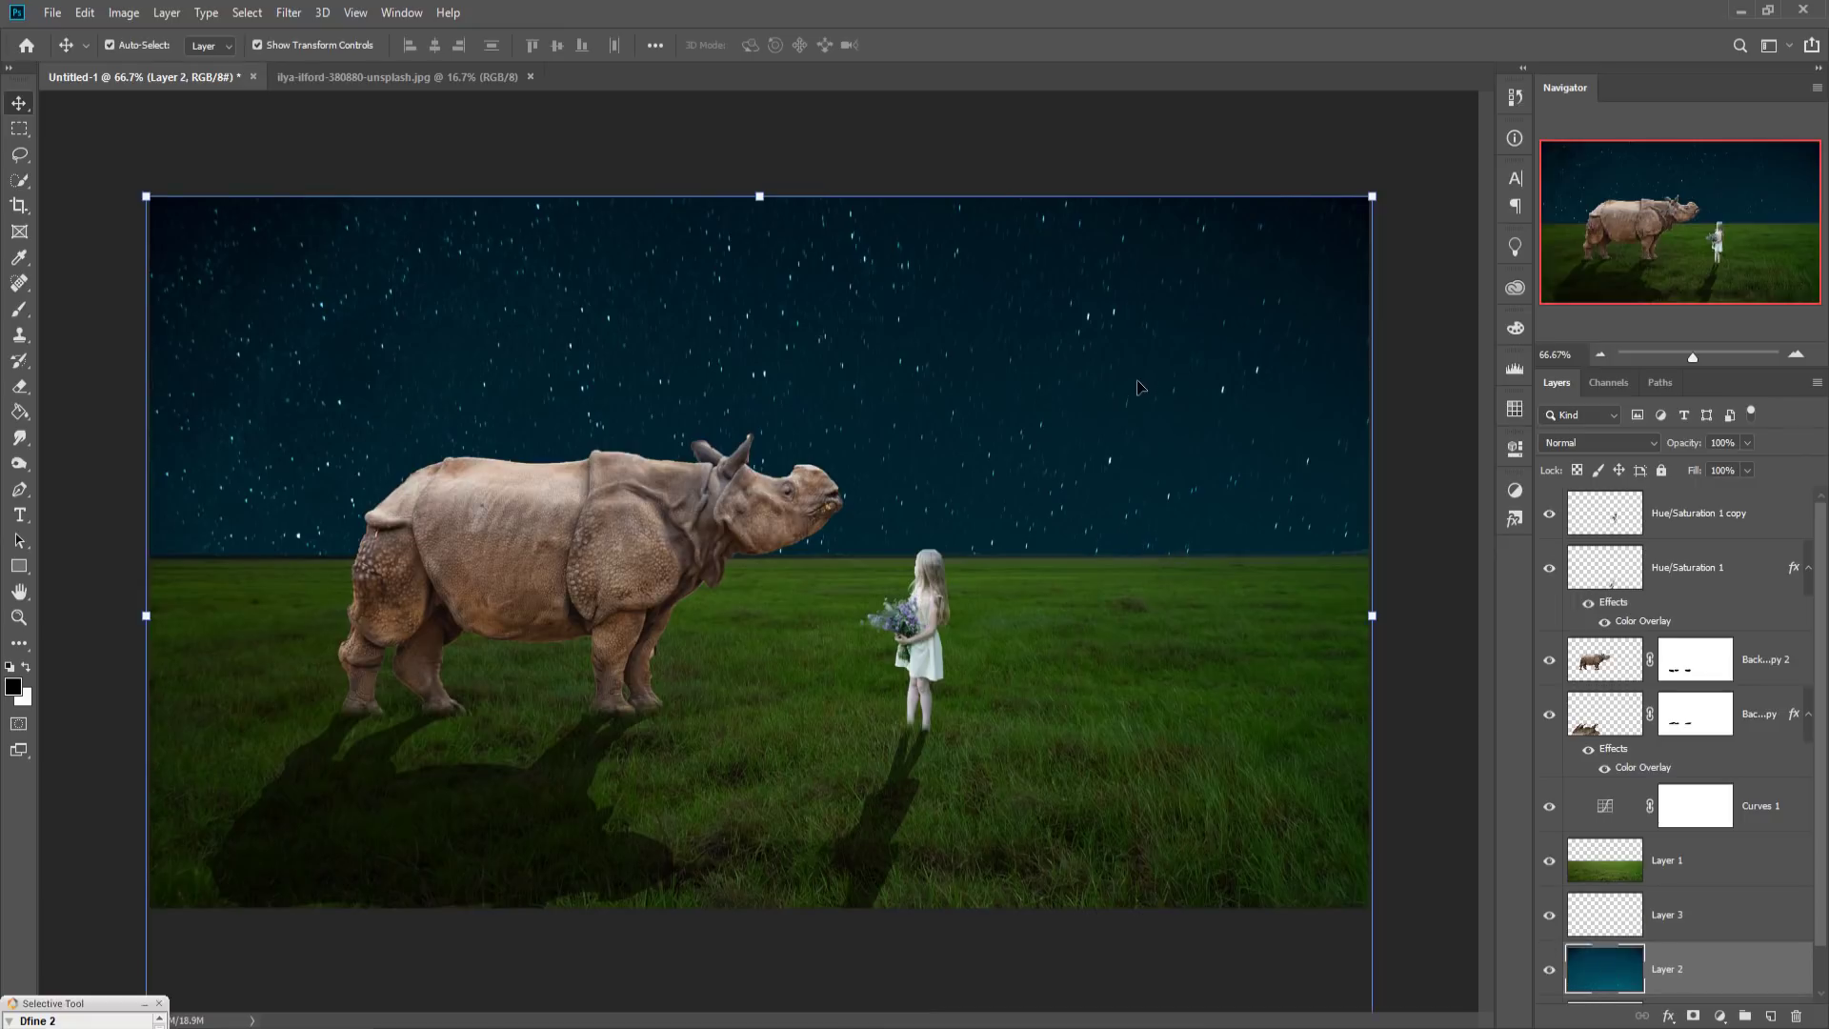
drag(1138, 391, 1120, 245)
drag(1105, 420, 1096, 295)
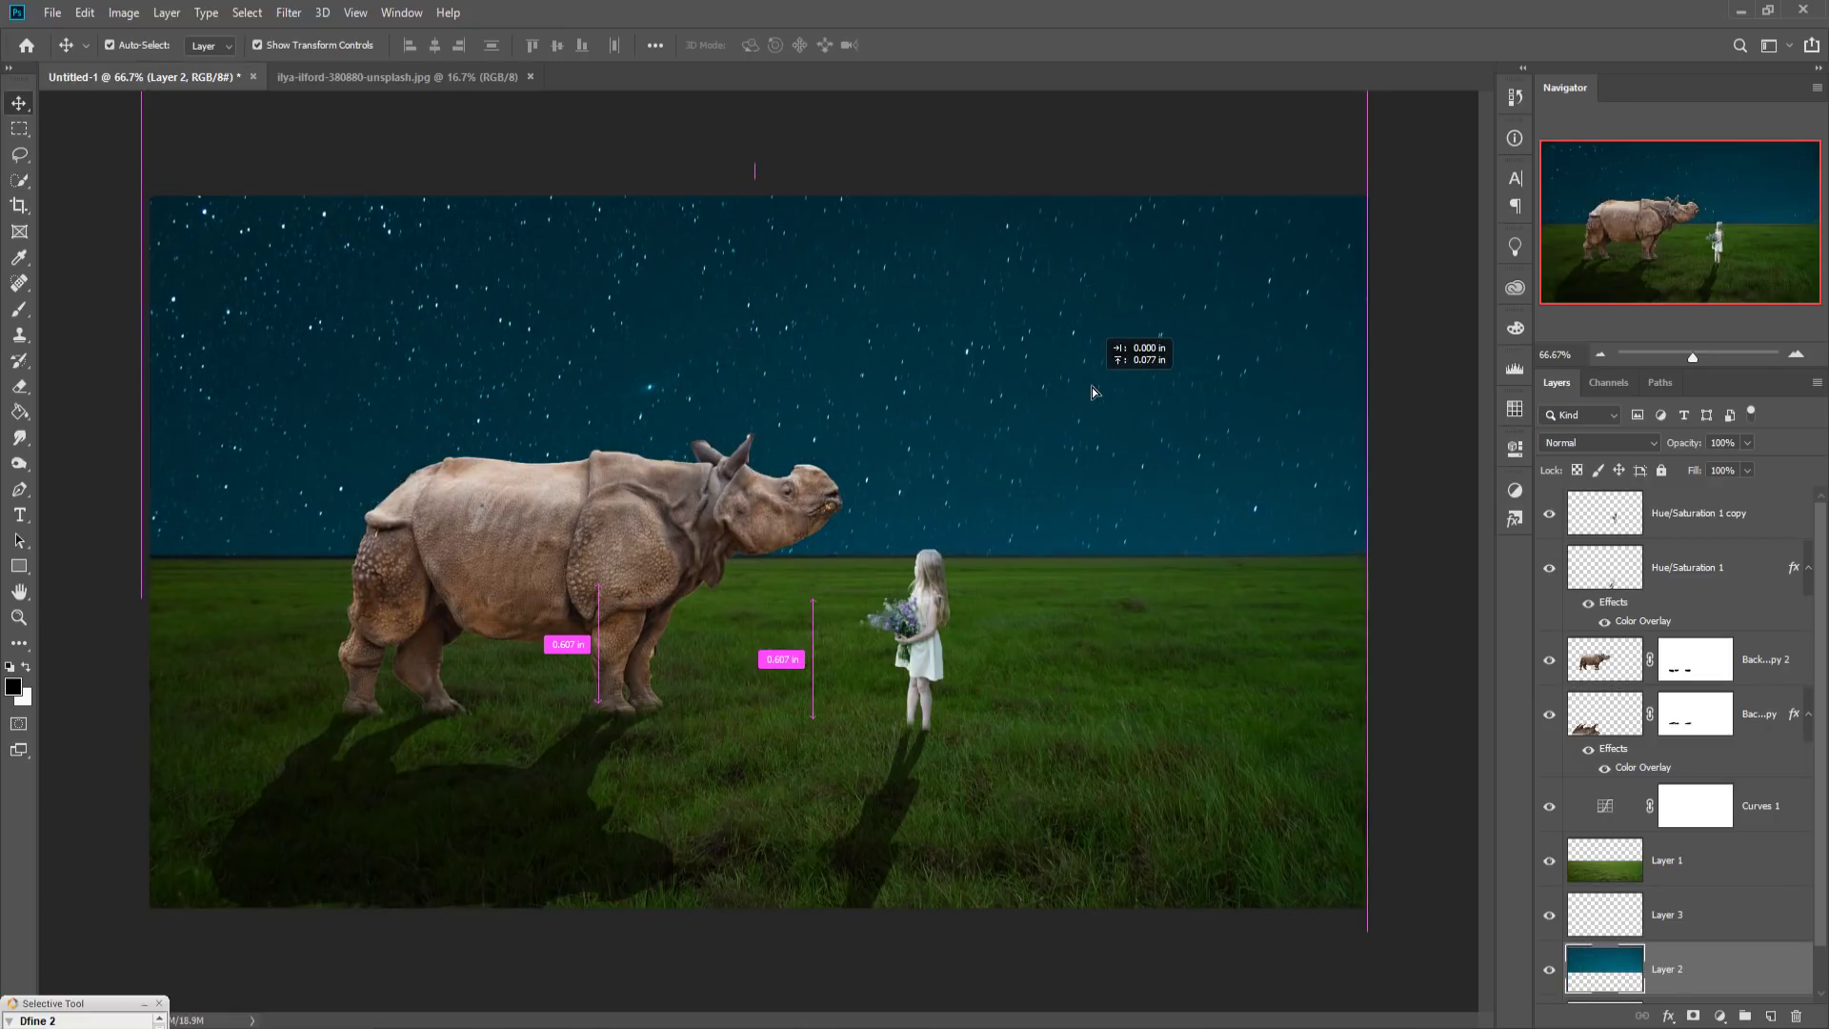
mouse_move(1091, 375)
mouse_down()
mouse_move(1088, 406)
mouse_move(1000, 406)
mouse_up()
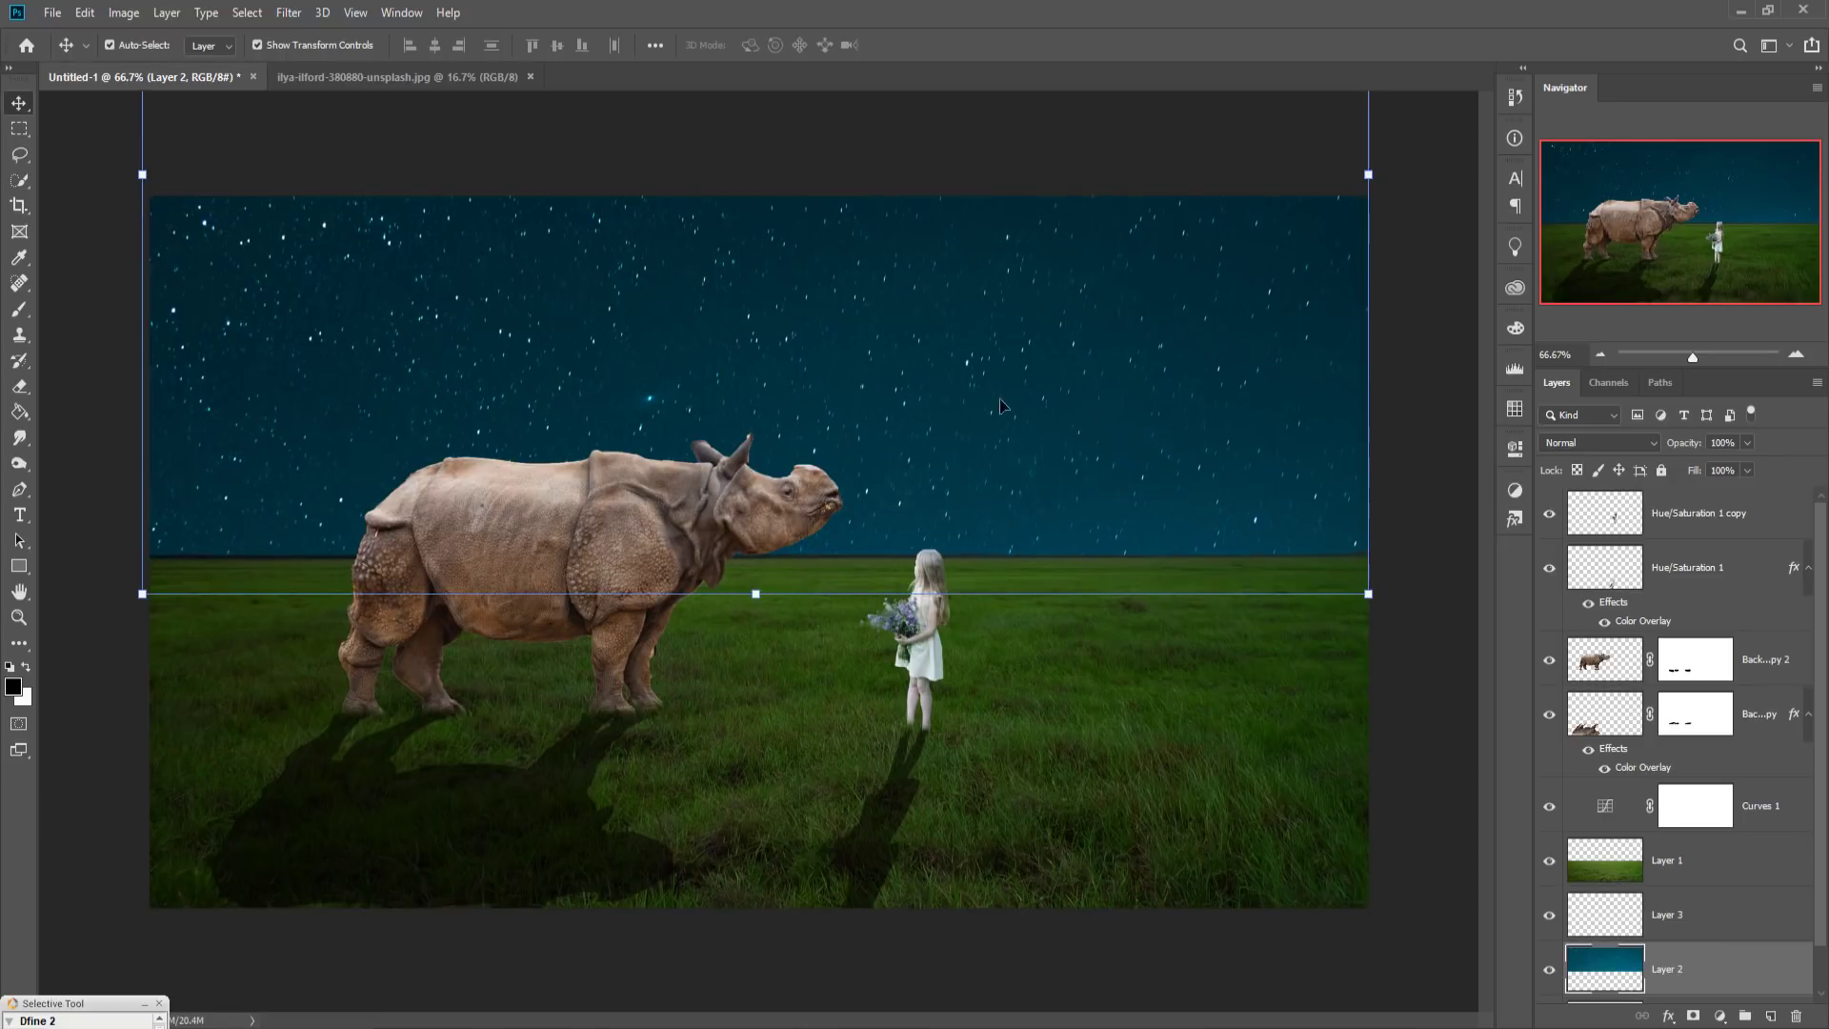
click(347, 78)
Step: Marquee-select the framed mountain painting in the bedroom photo and drag it into Untitled-1
key(m)
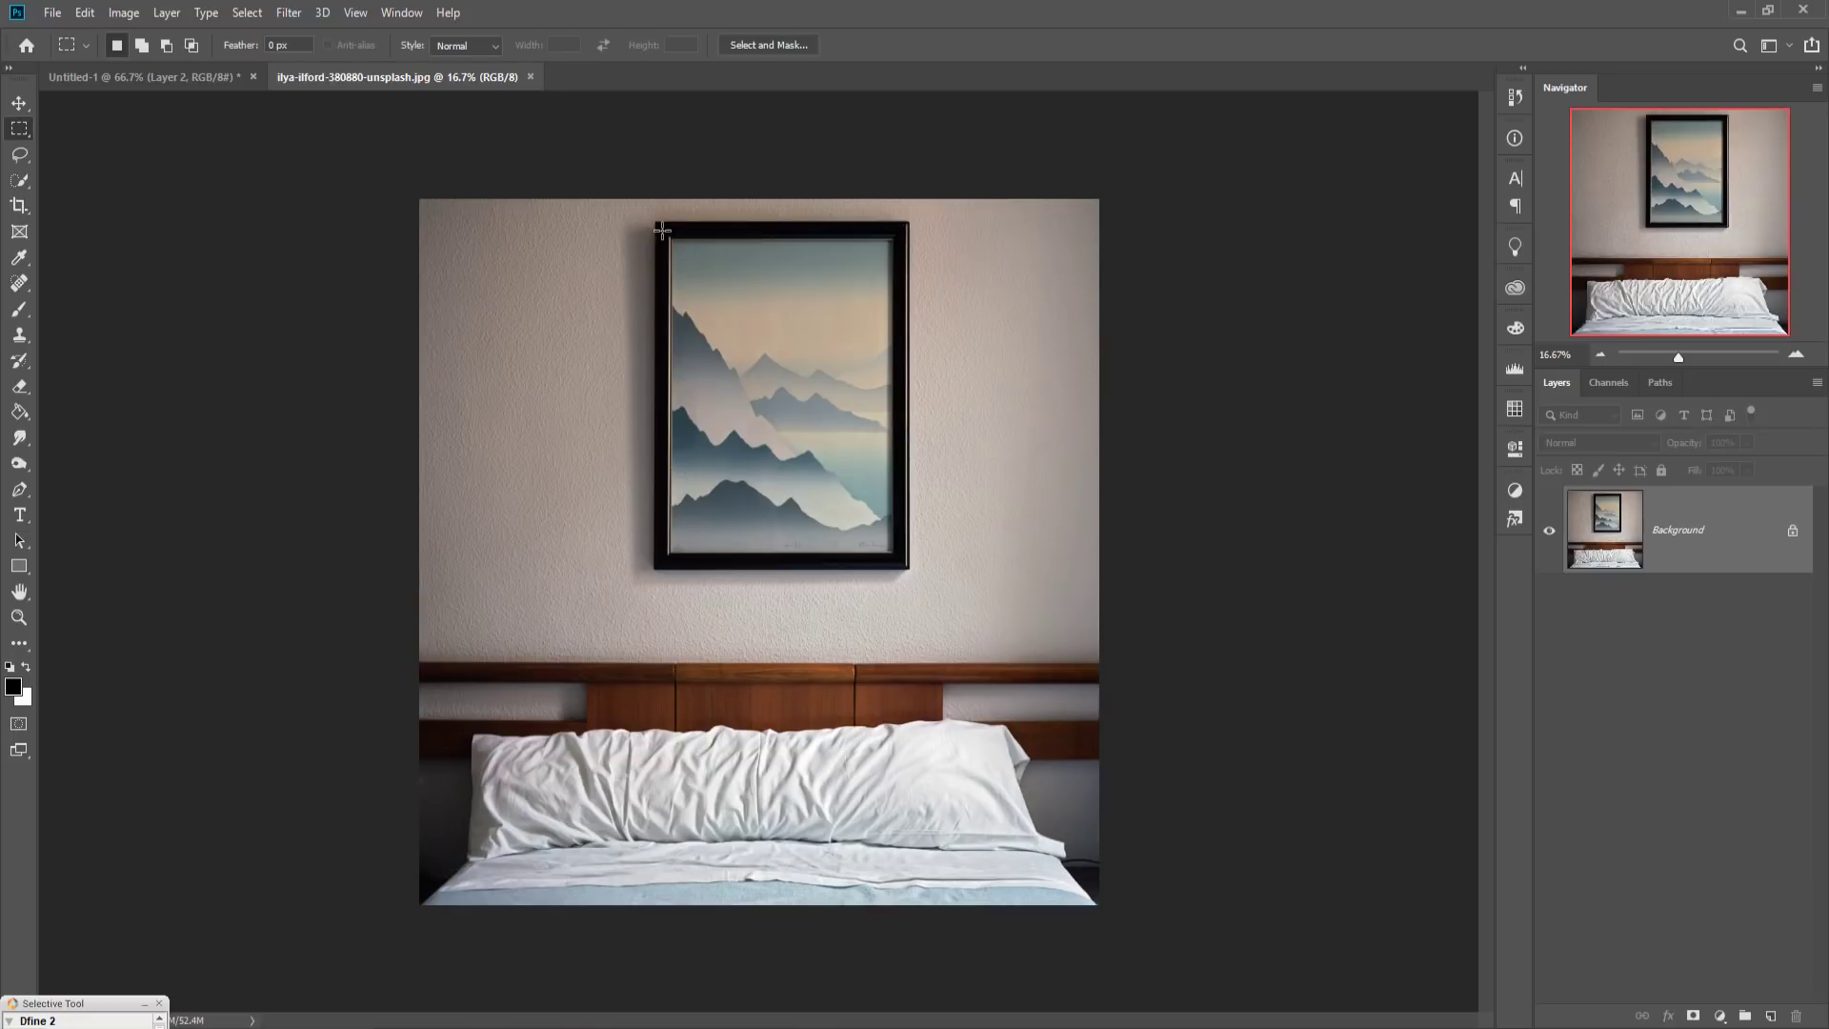
mouse_move(661, 230)
mouse_down()
mouse_move(907, 504)
mouse_move(918, 578)
mouse_up()
click(23, 105)
mouse_move(410, 77)
mouse_down()
mouse_move(406, 133)
mouse_move(1116, 268)
mouse_up()
drag(1278, 392, 861, 333)
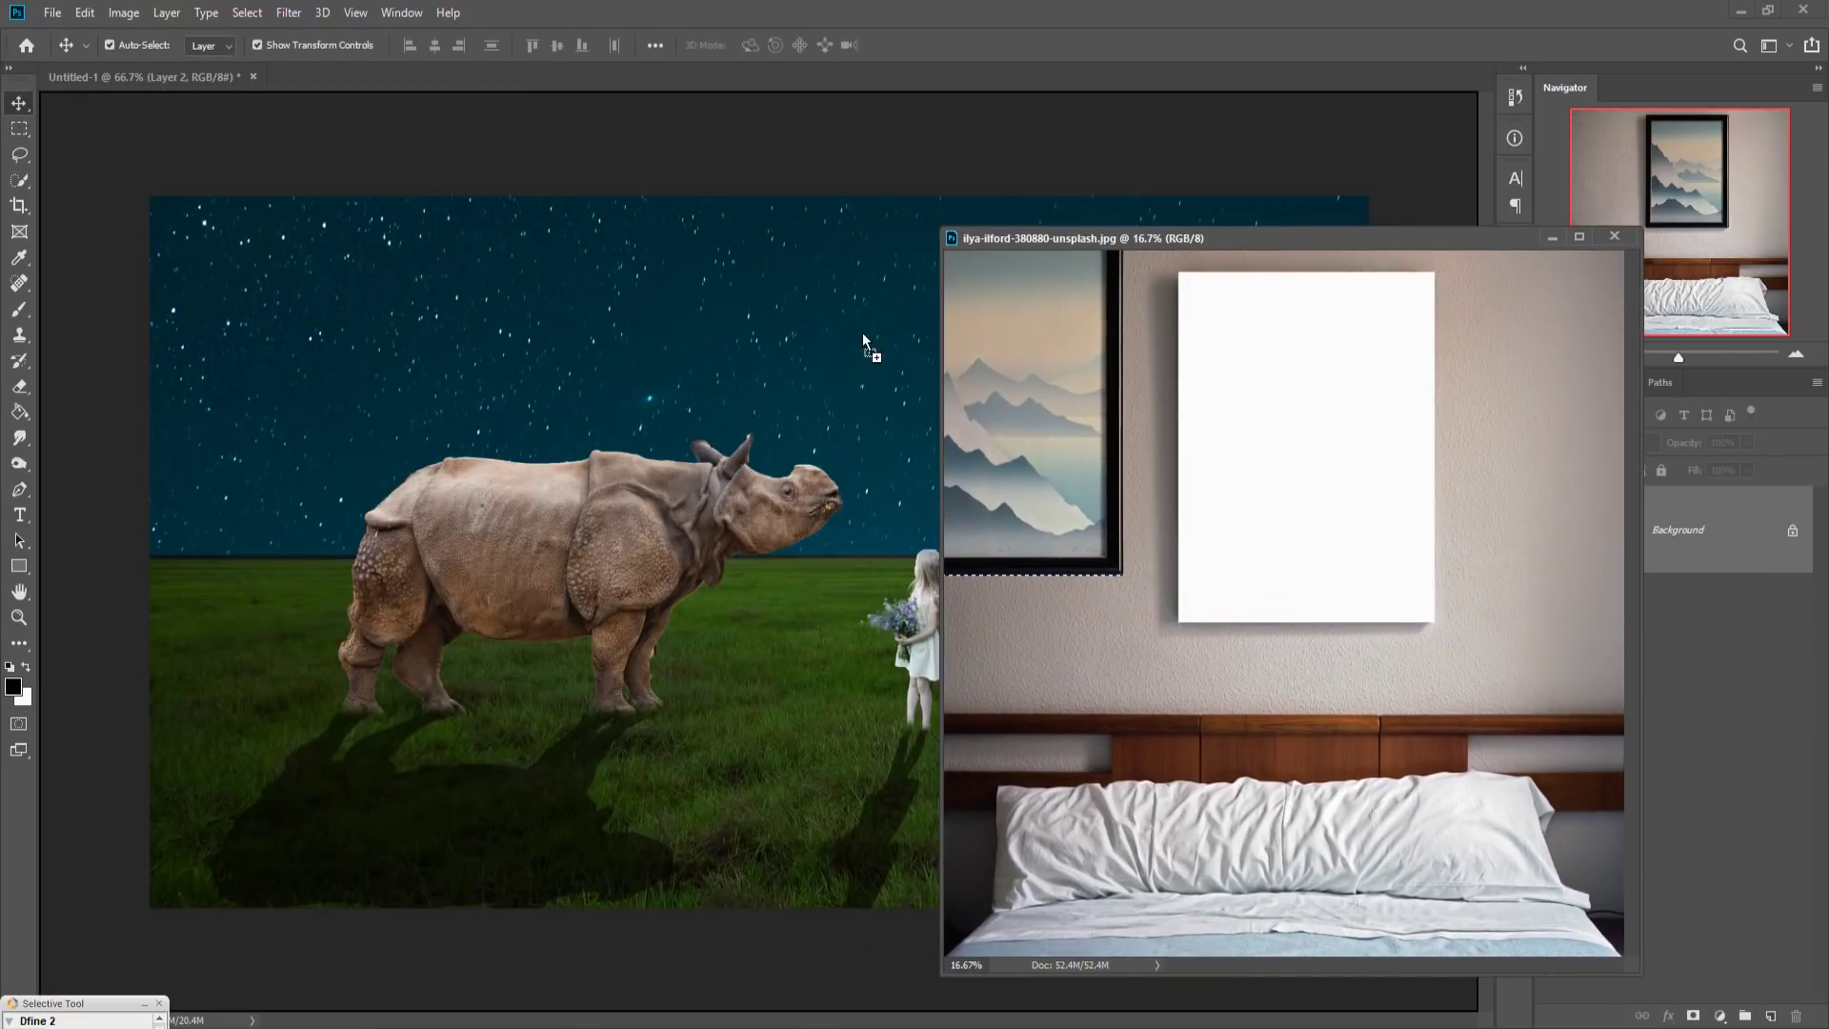
Step: Scale the framed painting on Layer 4 to about 40% and set it on the horizon
click(1613, 237)
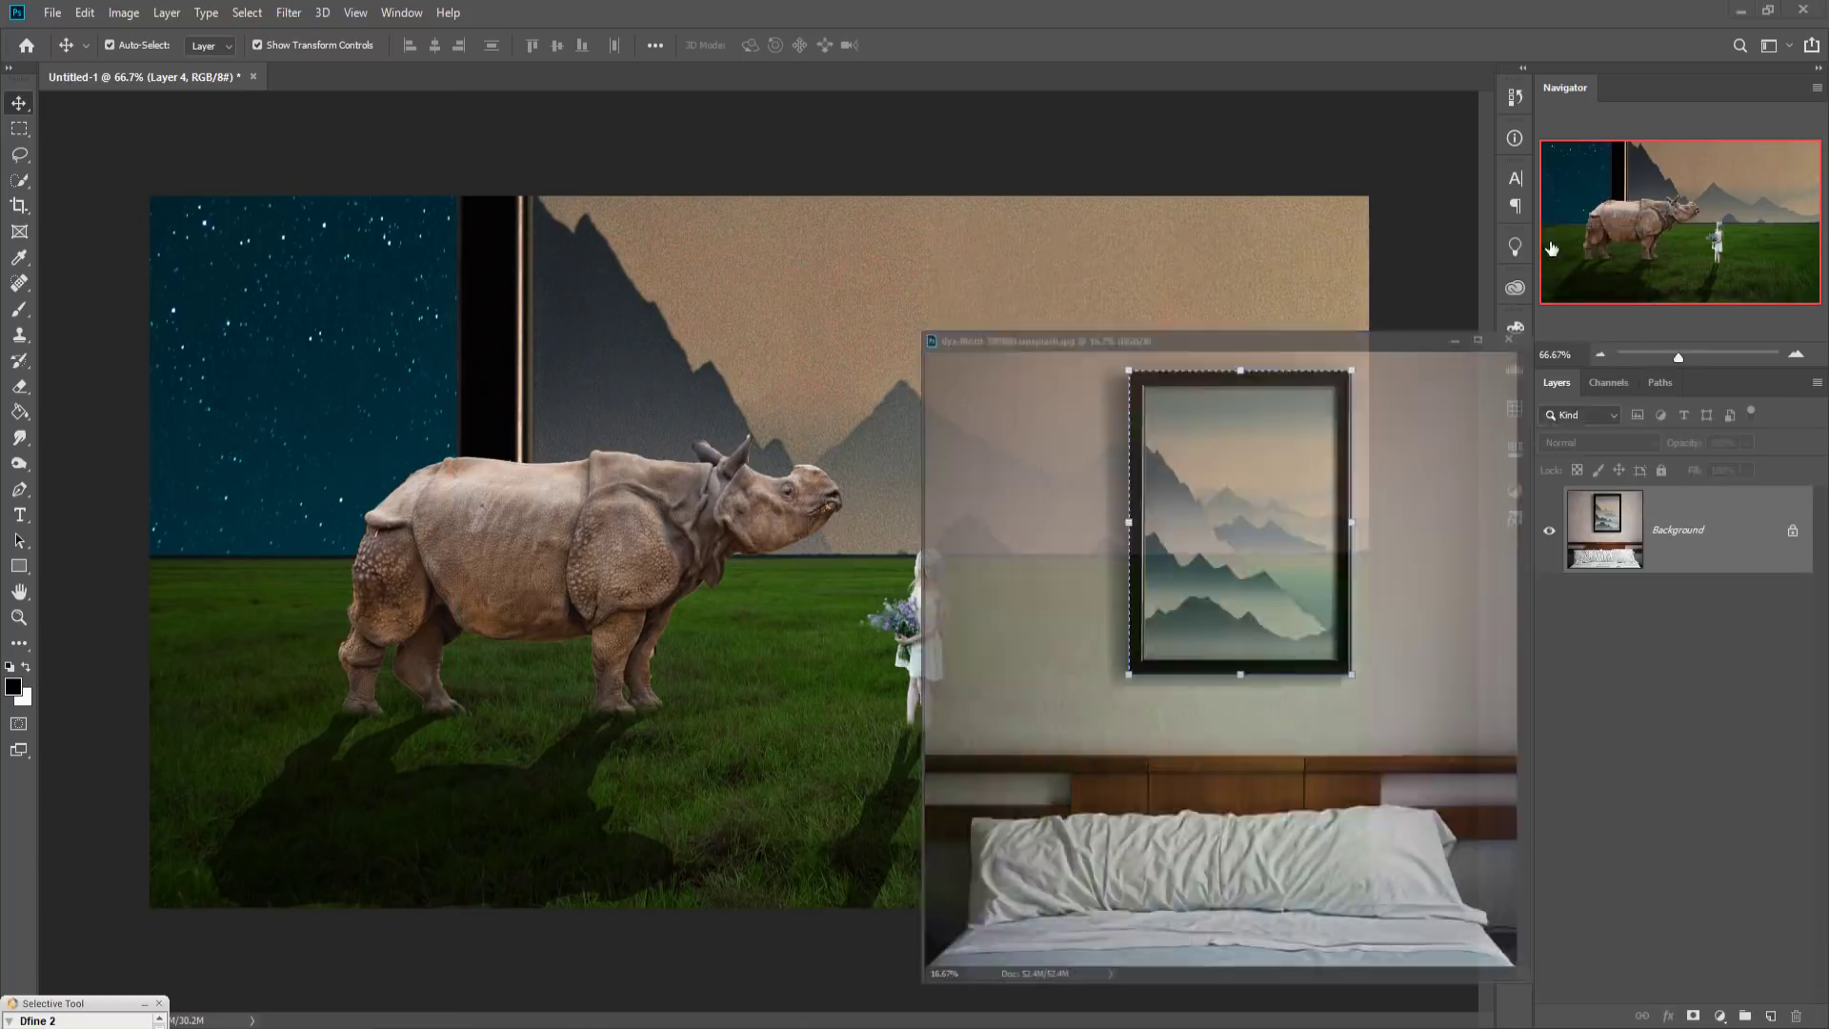
mouse_move(922, 242)
mouse_down()
mouse_move(912, 438)
mouse_move(856, 364)
mouse_up()
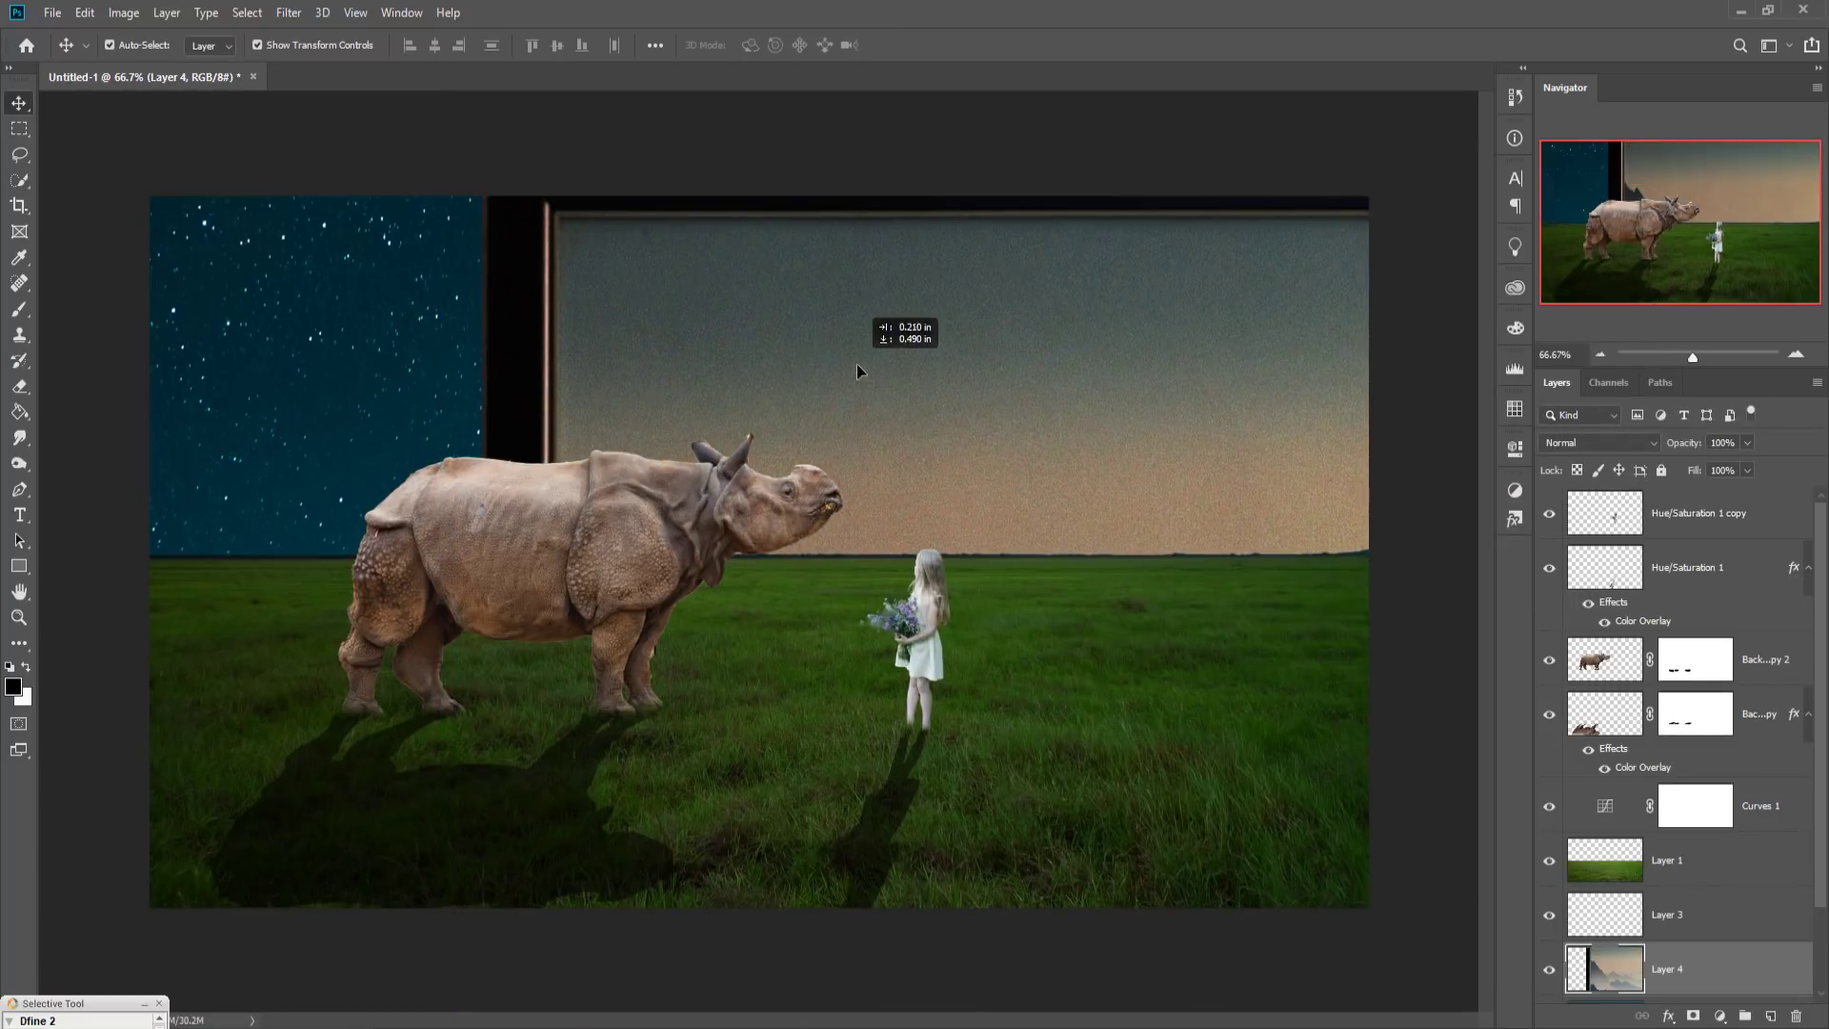
key(ctrl+t)
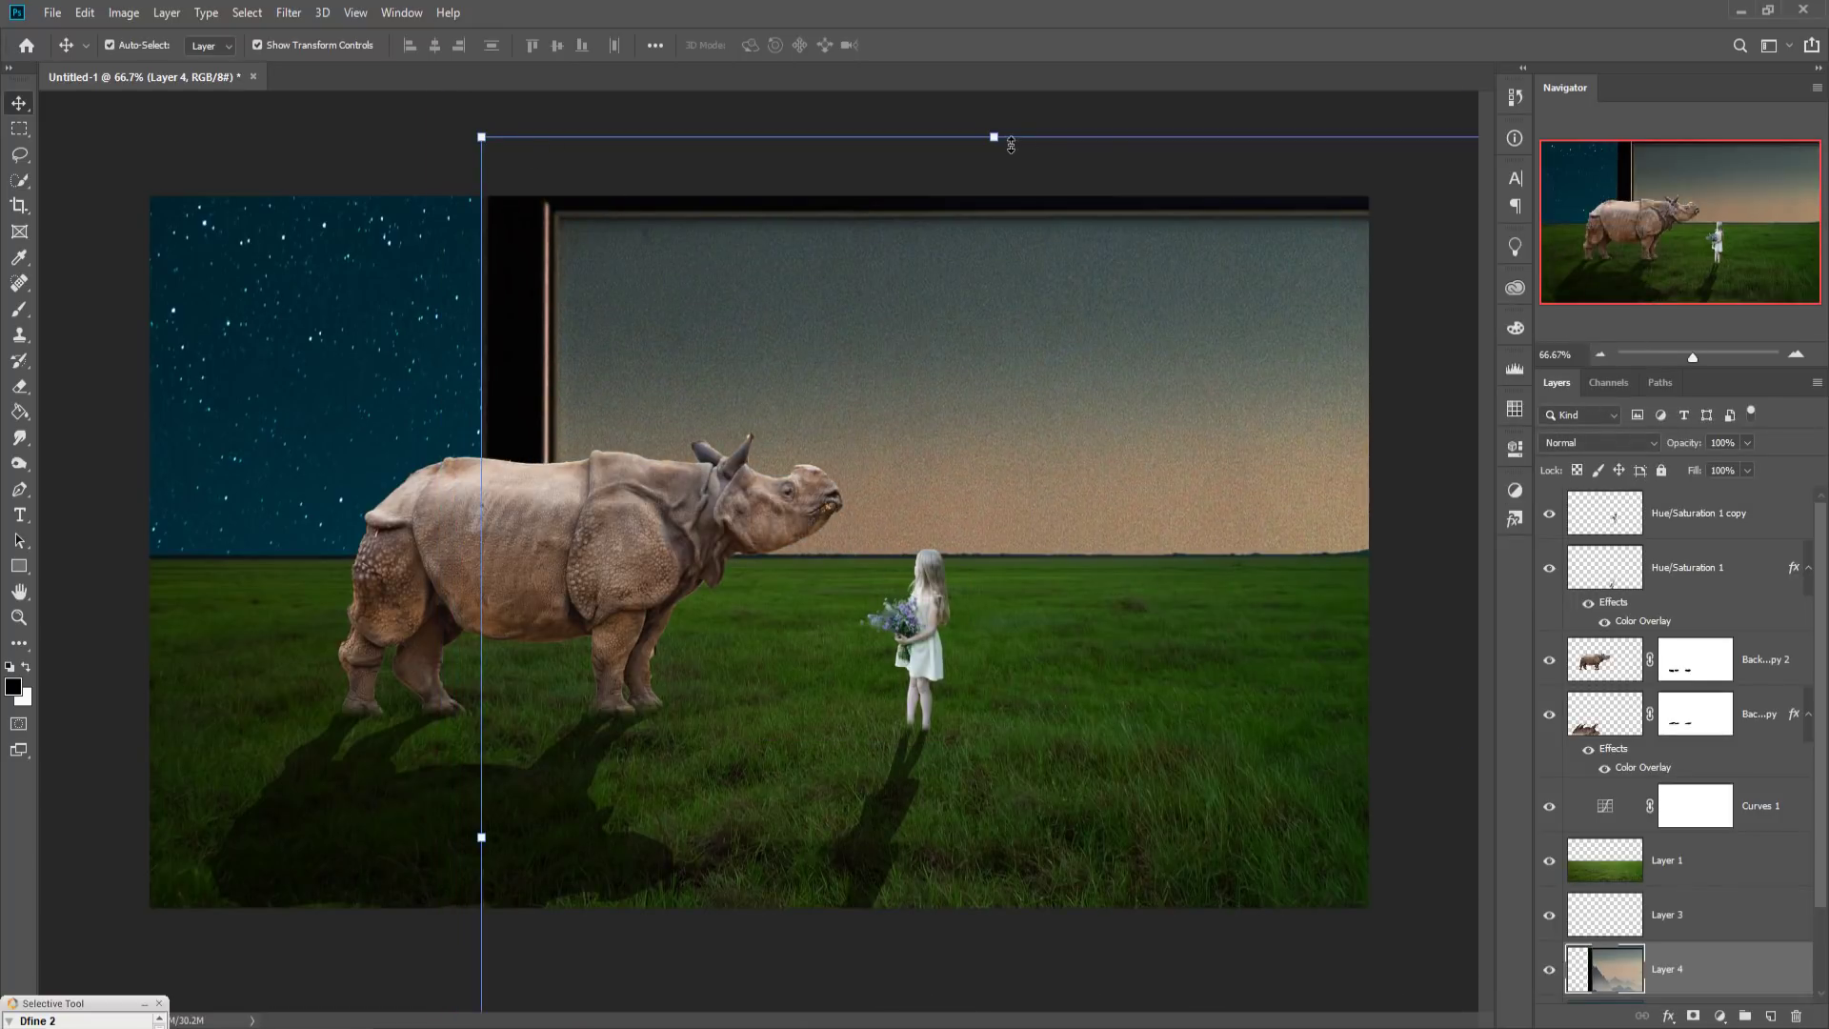
mouse_move(1011, 144)
mouse_down()
mouse_move(1011, 686)
mouse_move(910, 249)
mouse_move(941, 552)
mouse_move(844, 250)
mouse_up()
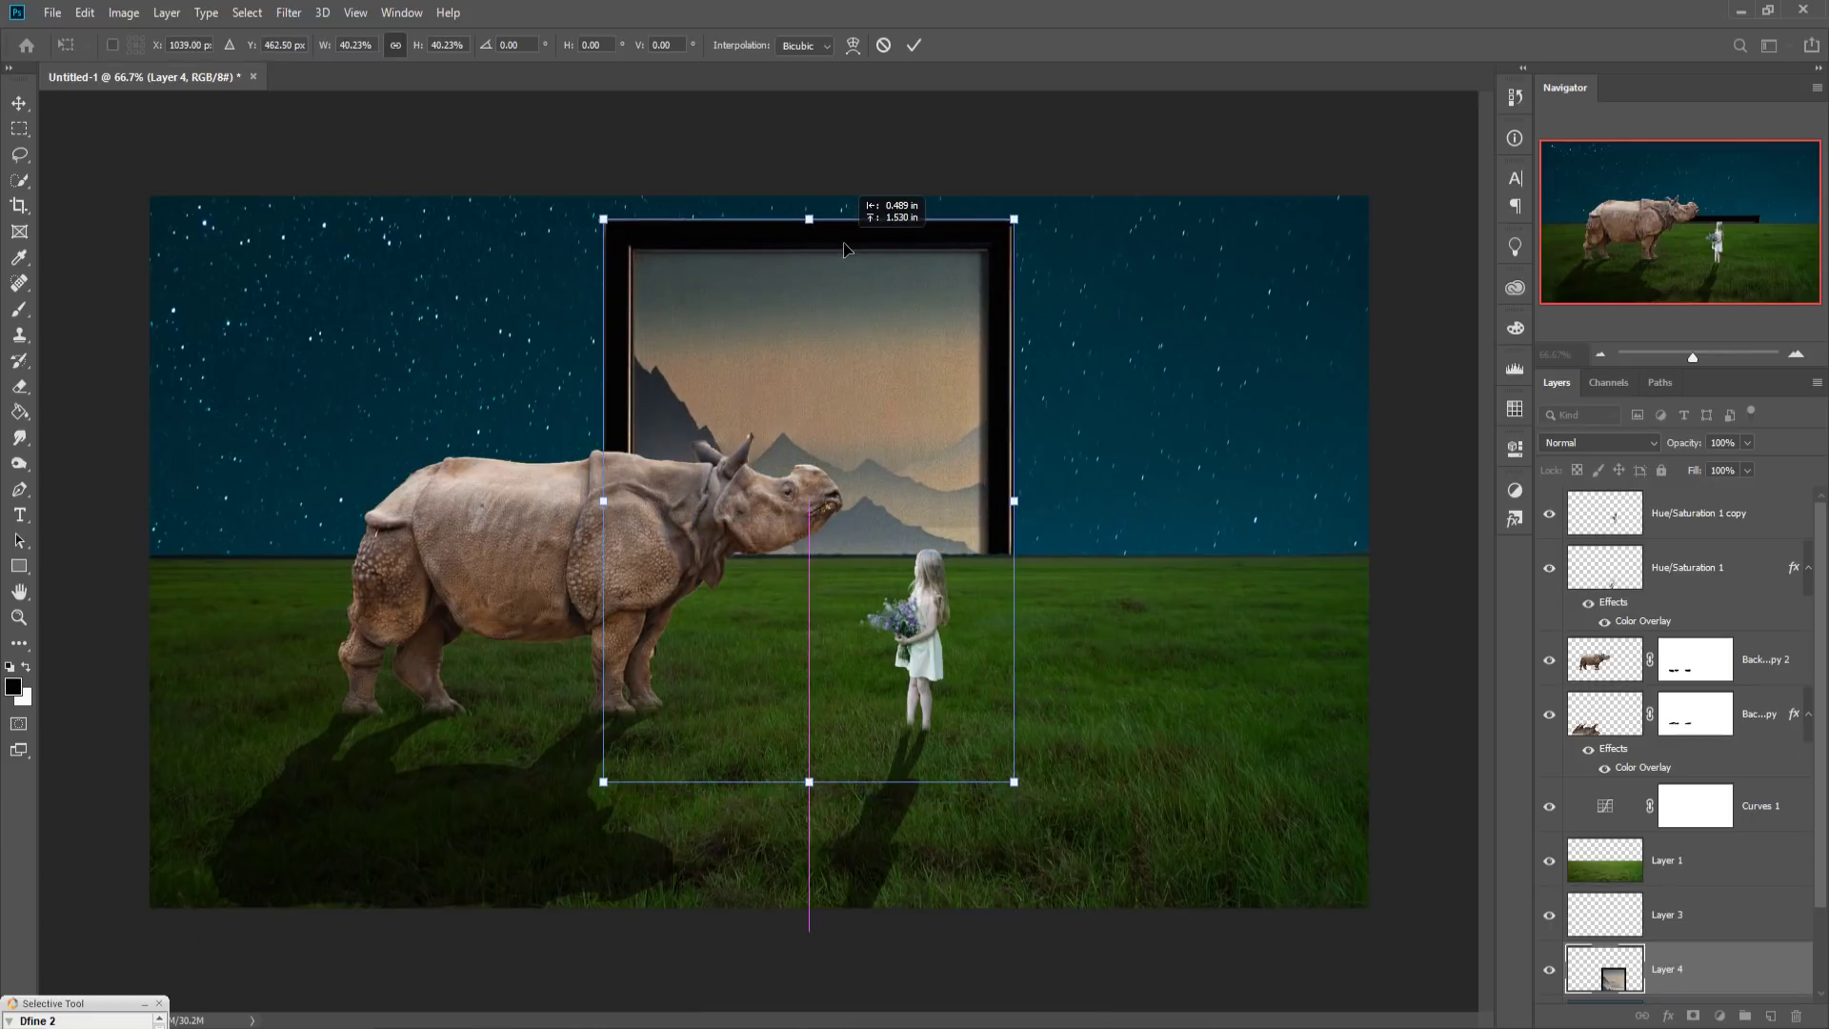
drag(864, 248, 836, 254)
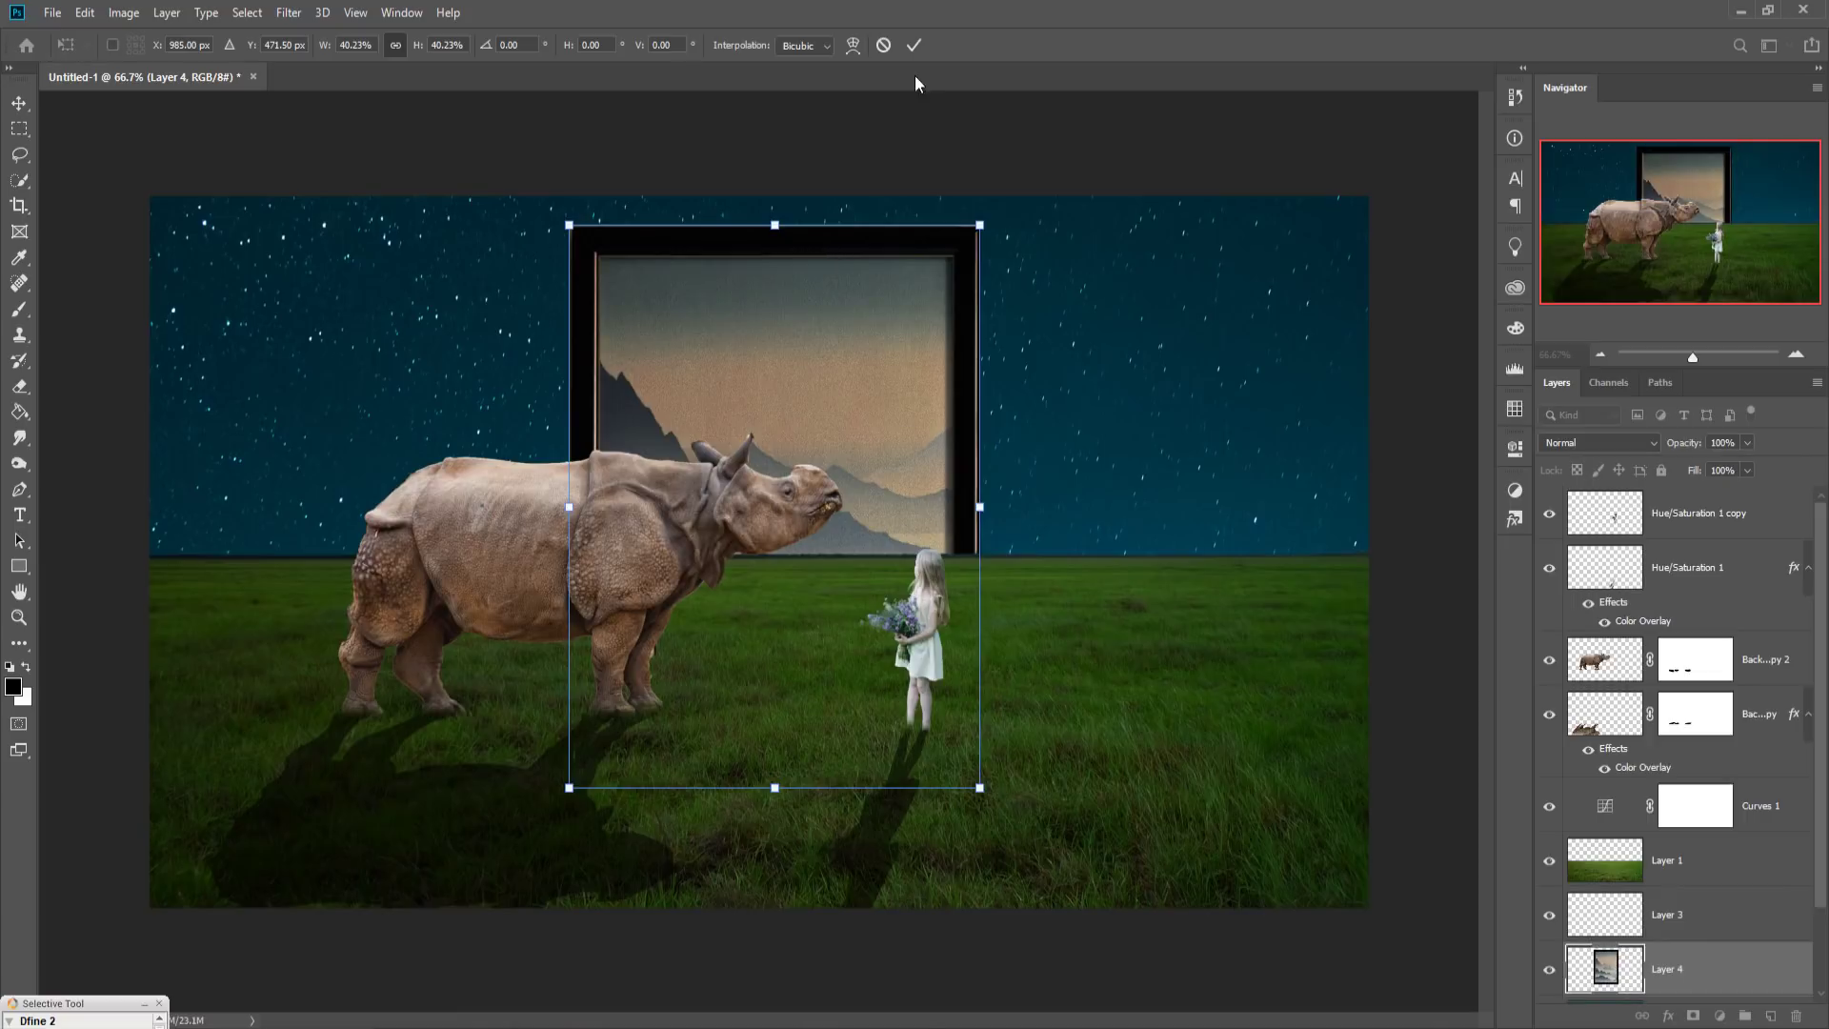
click(913, 45)
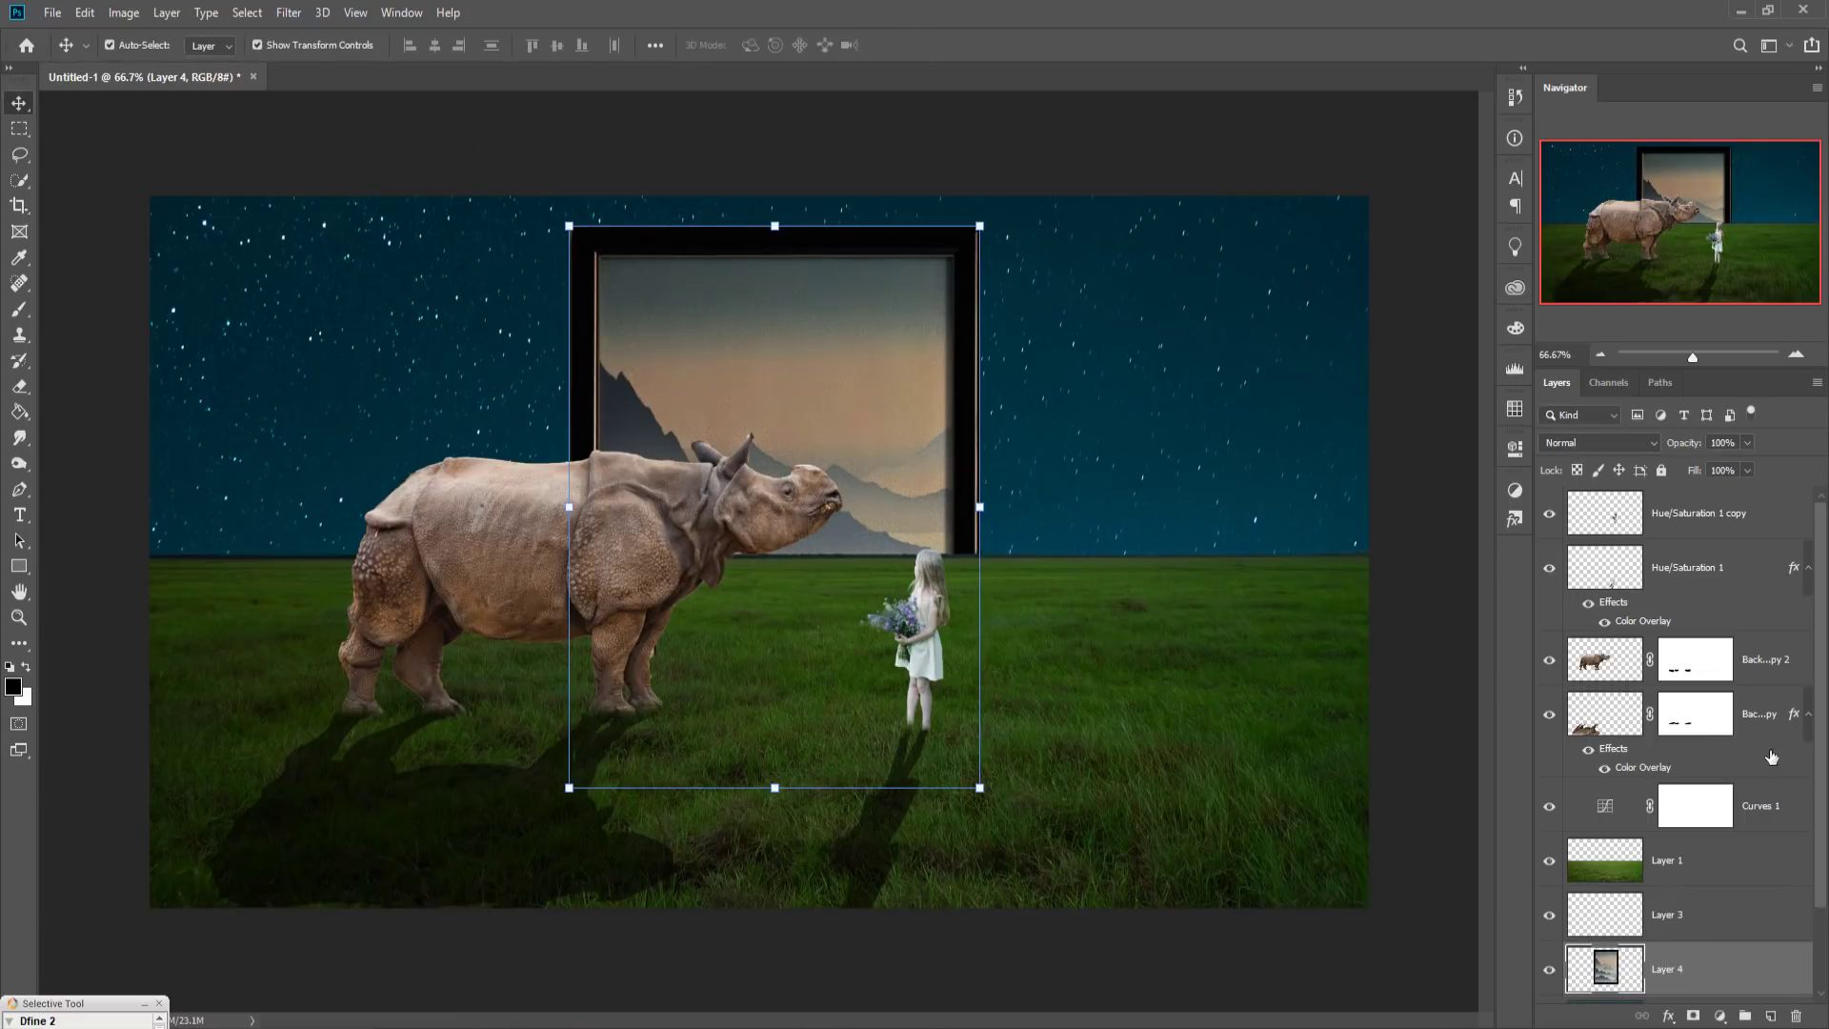
click(1764, 671)
Step: Move the rhino, girl and grass layers down together
shift+click(1702, 860)
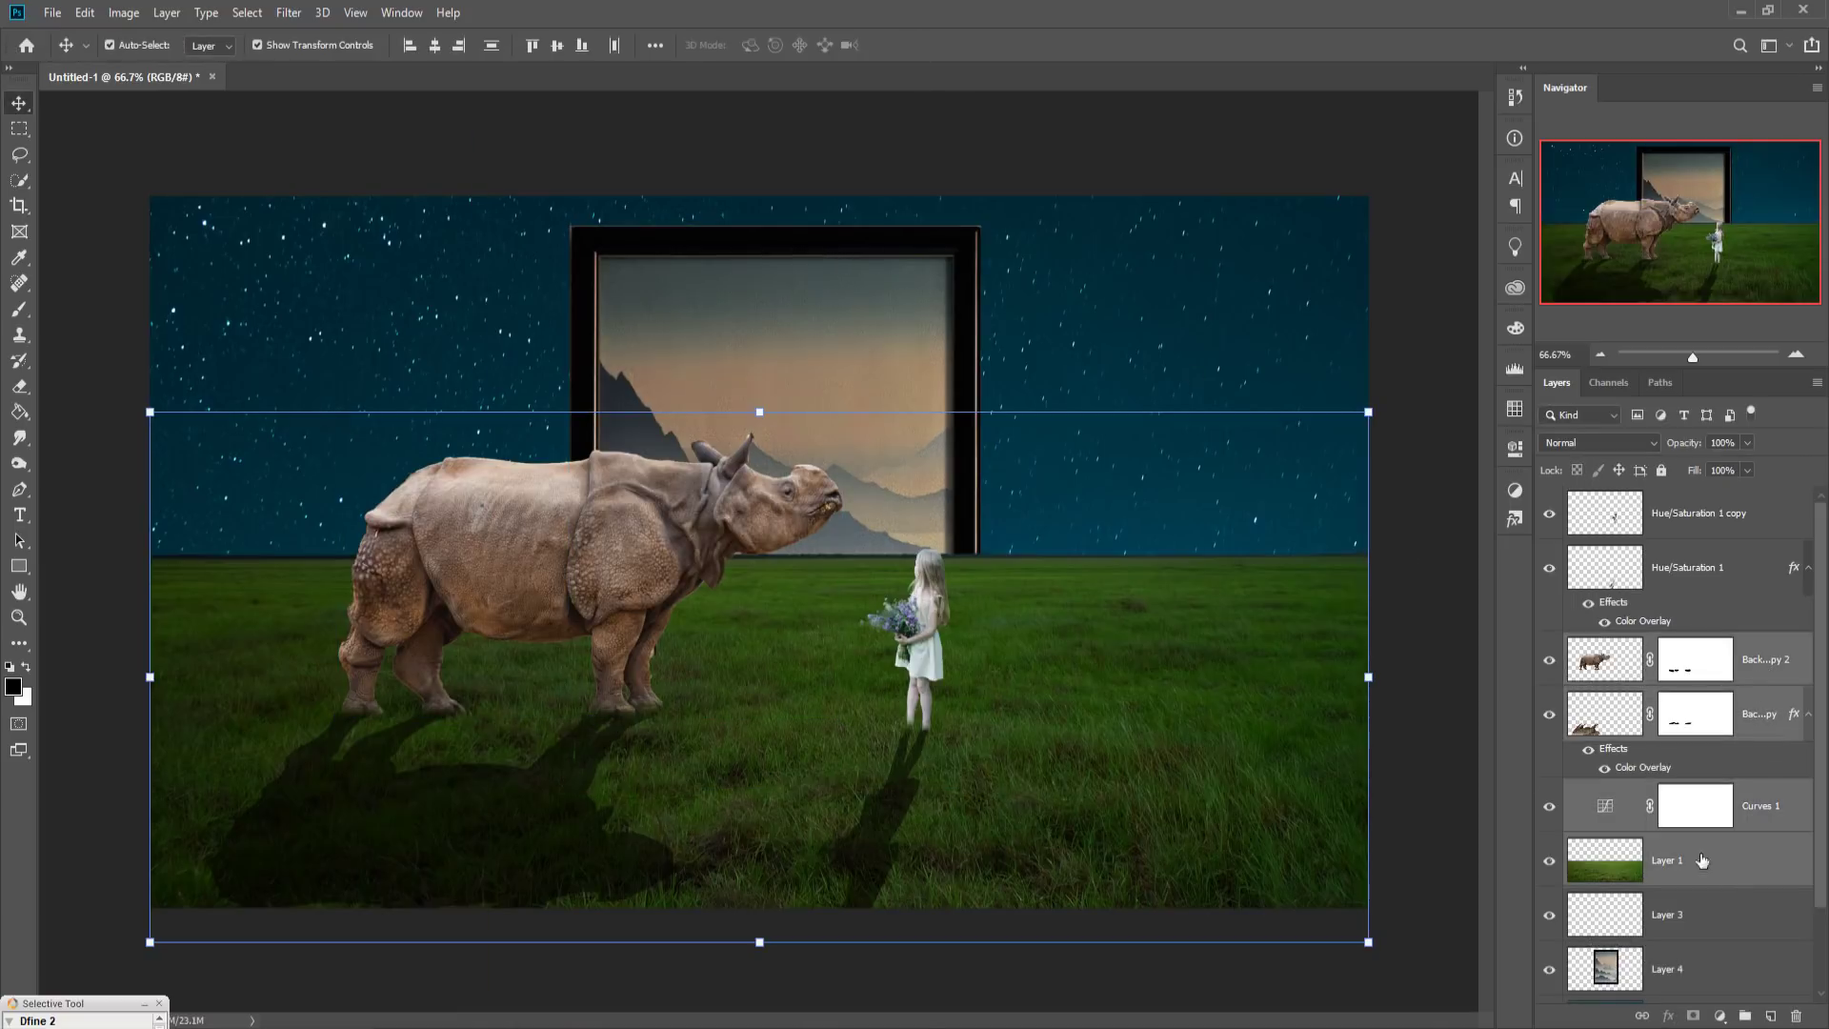
key(ctrl+h)
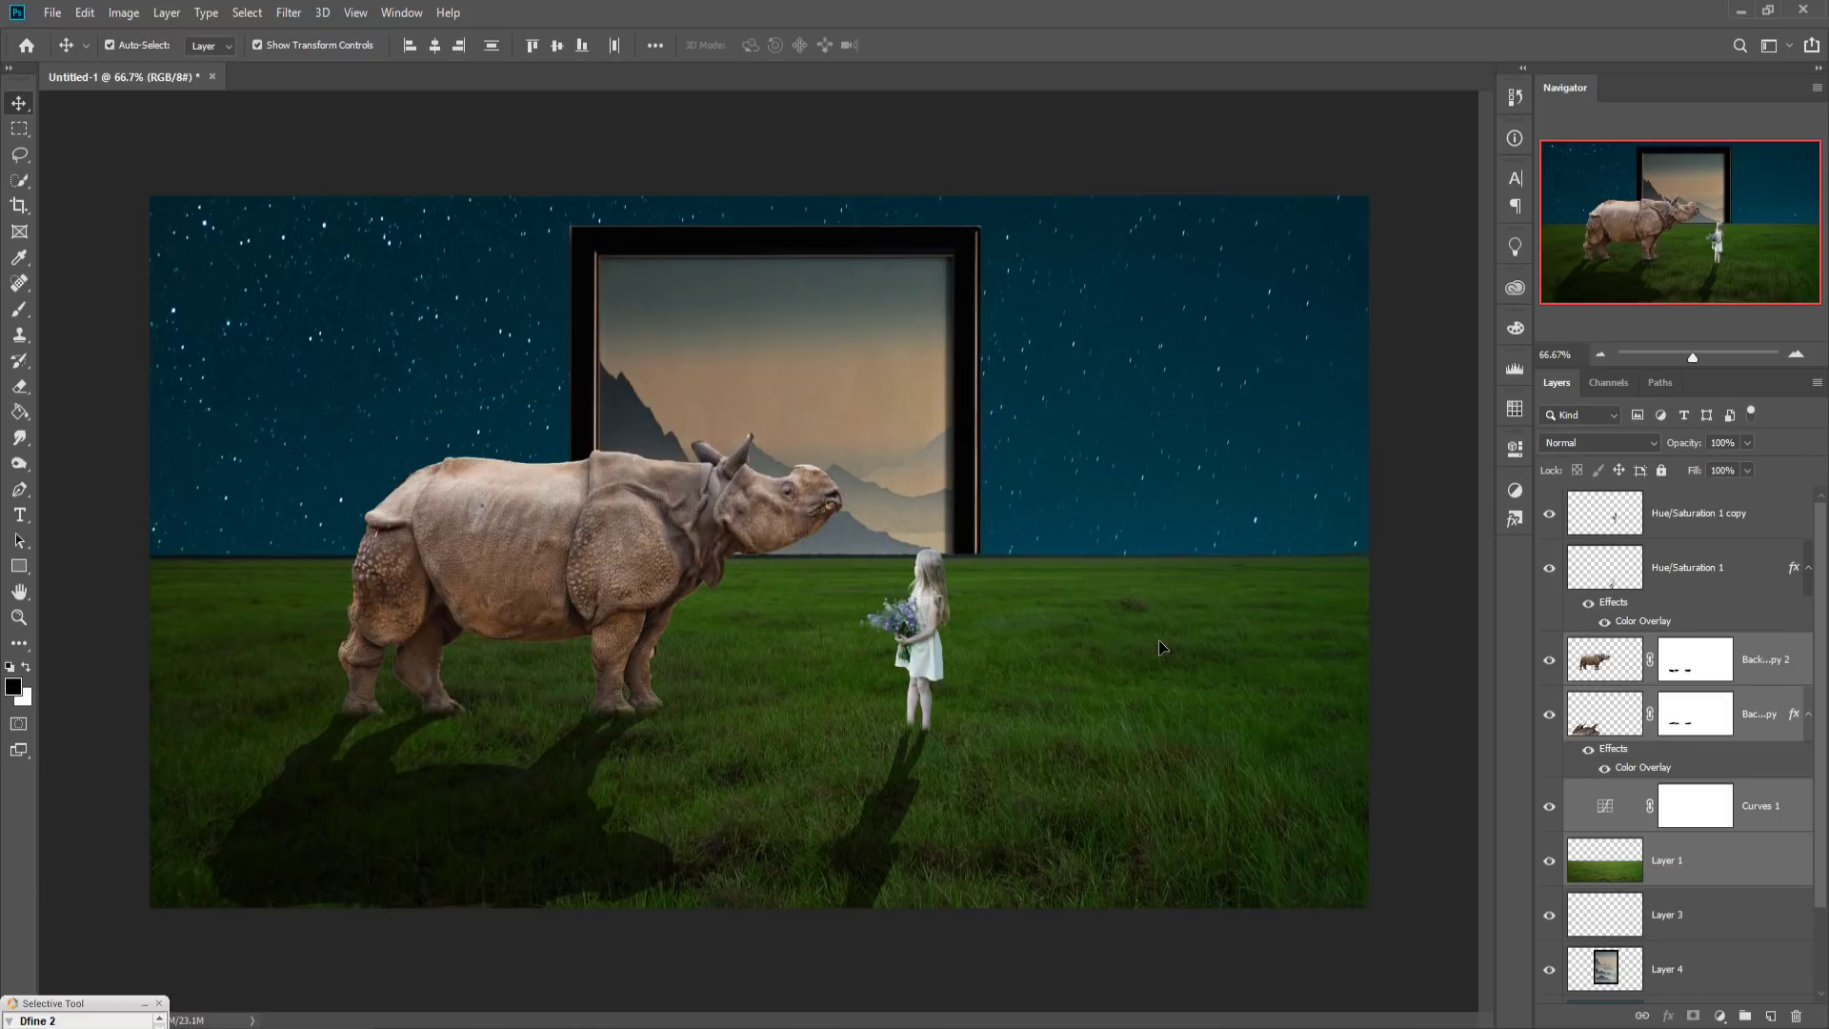
drag(1158, 638, 1160, 695)
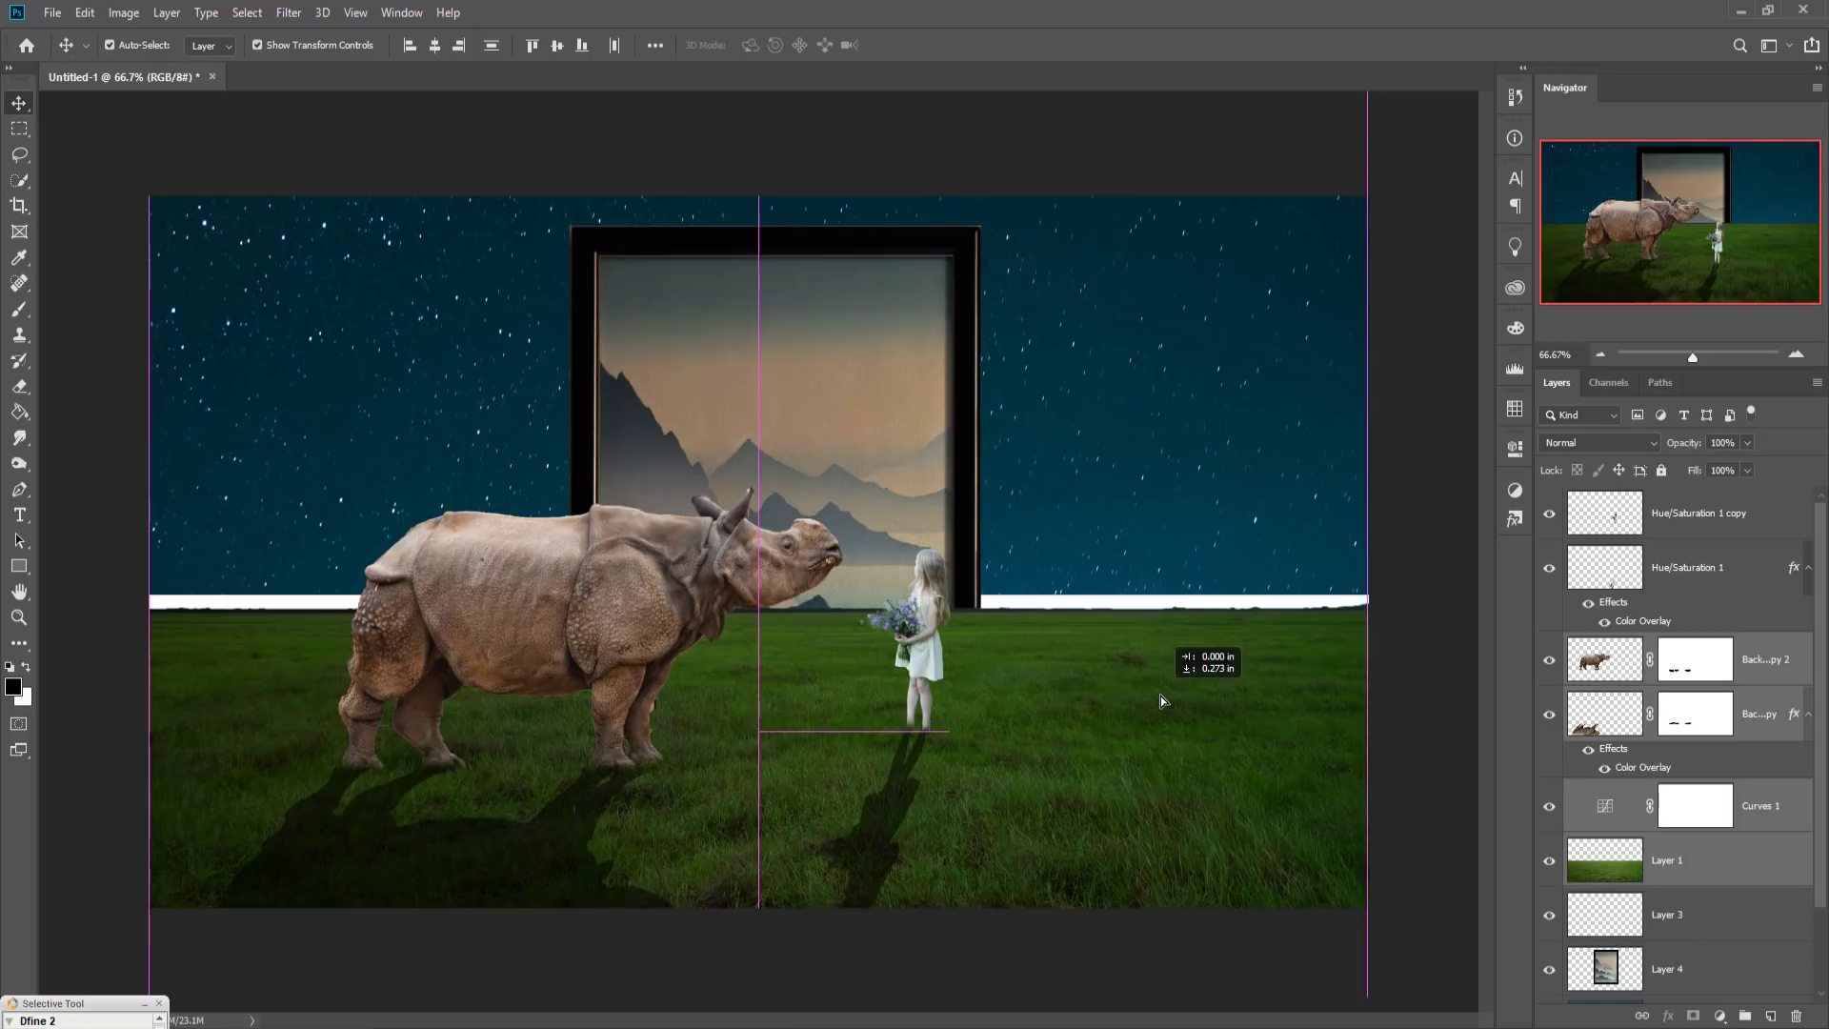
drag(1160, 695, 1162, 703)
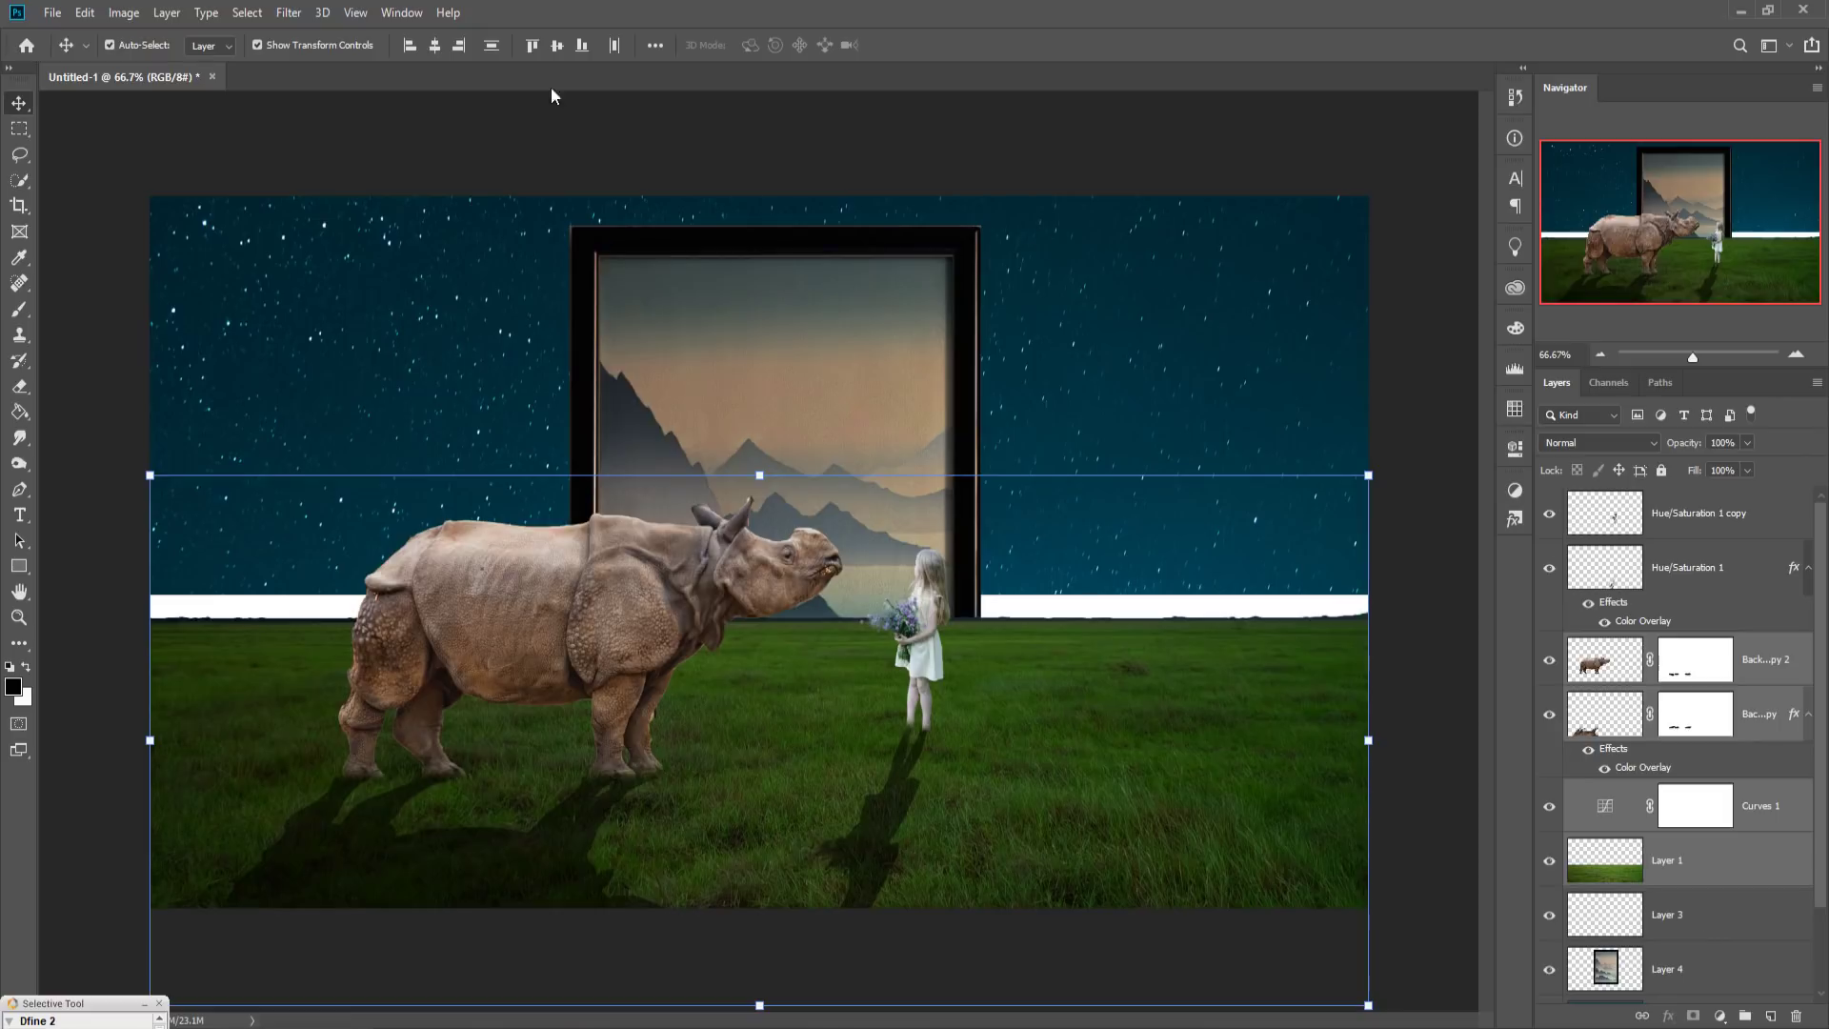
Step: Shift the starry sky layer (Layer 2) down to cover the white strip
scroll(1705, 810, down, 2)
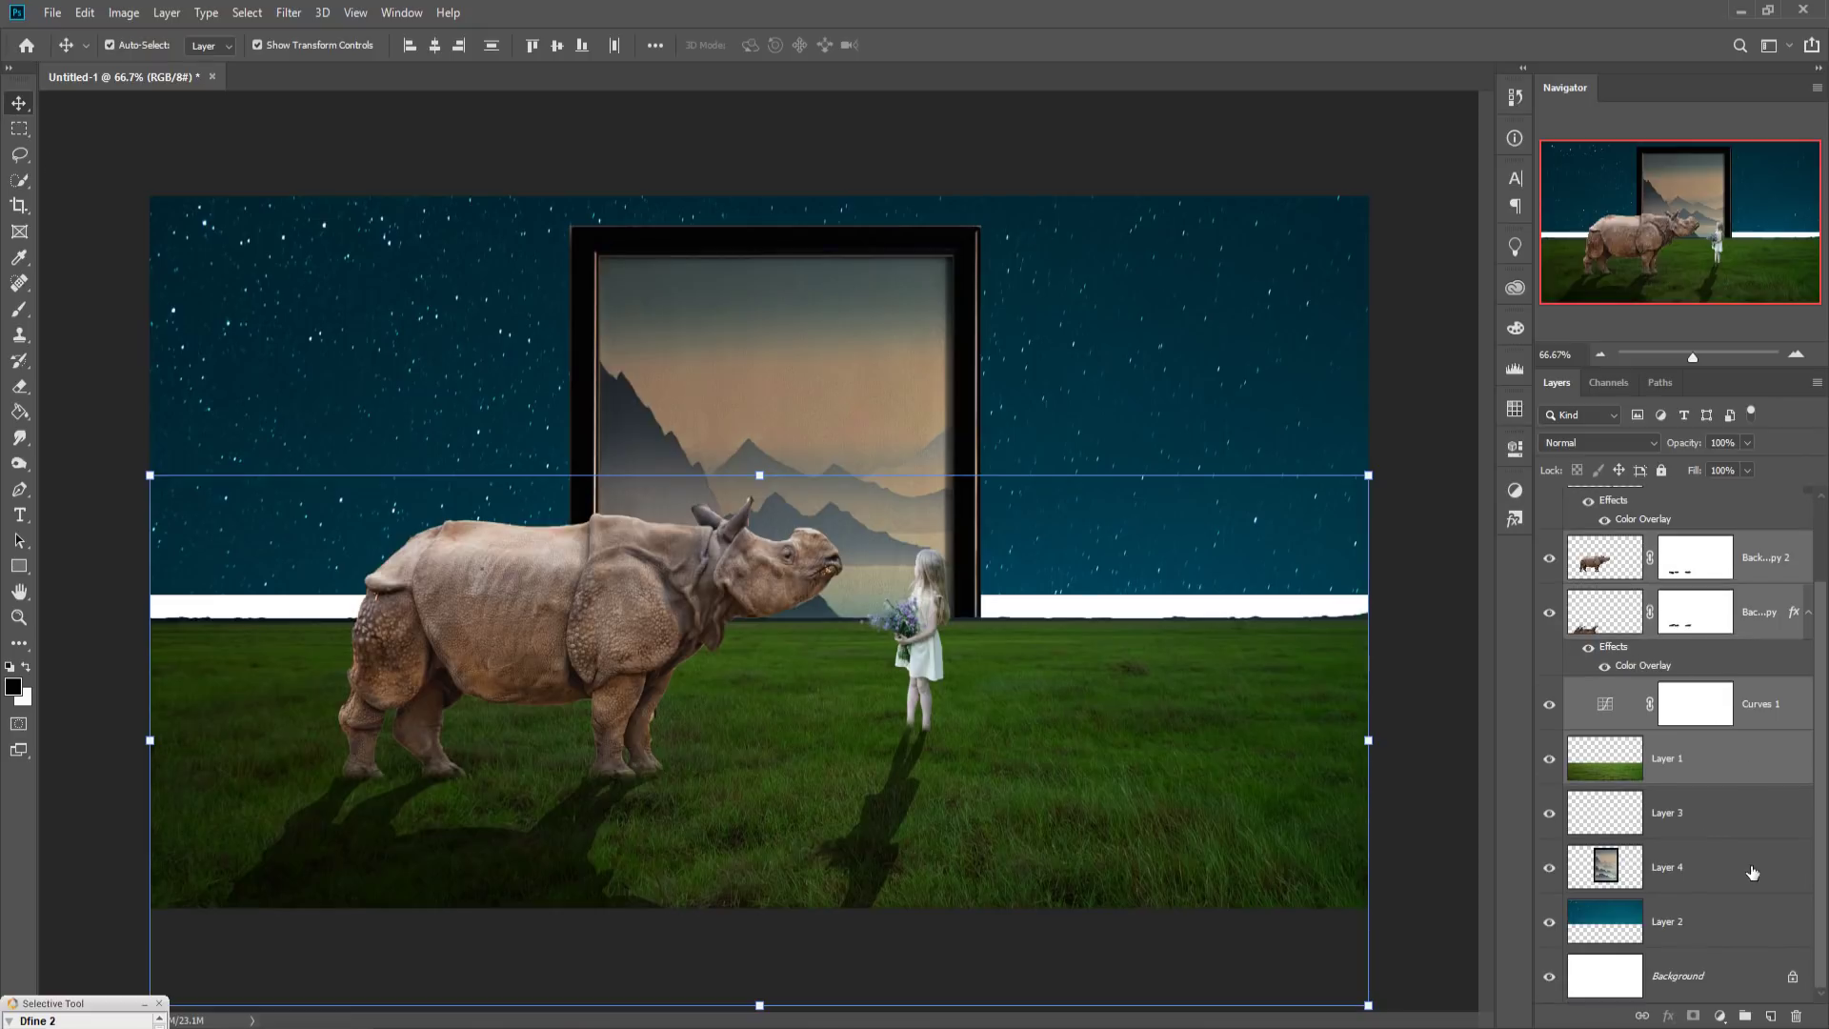
click(1690, 918)
drag(1200, 462, 1200, 493)
click(1200, 494)
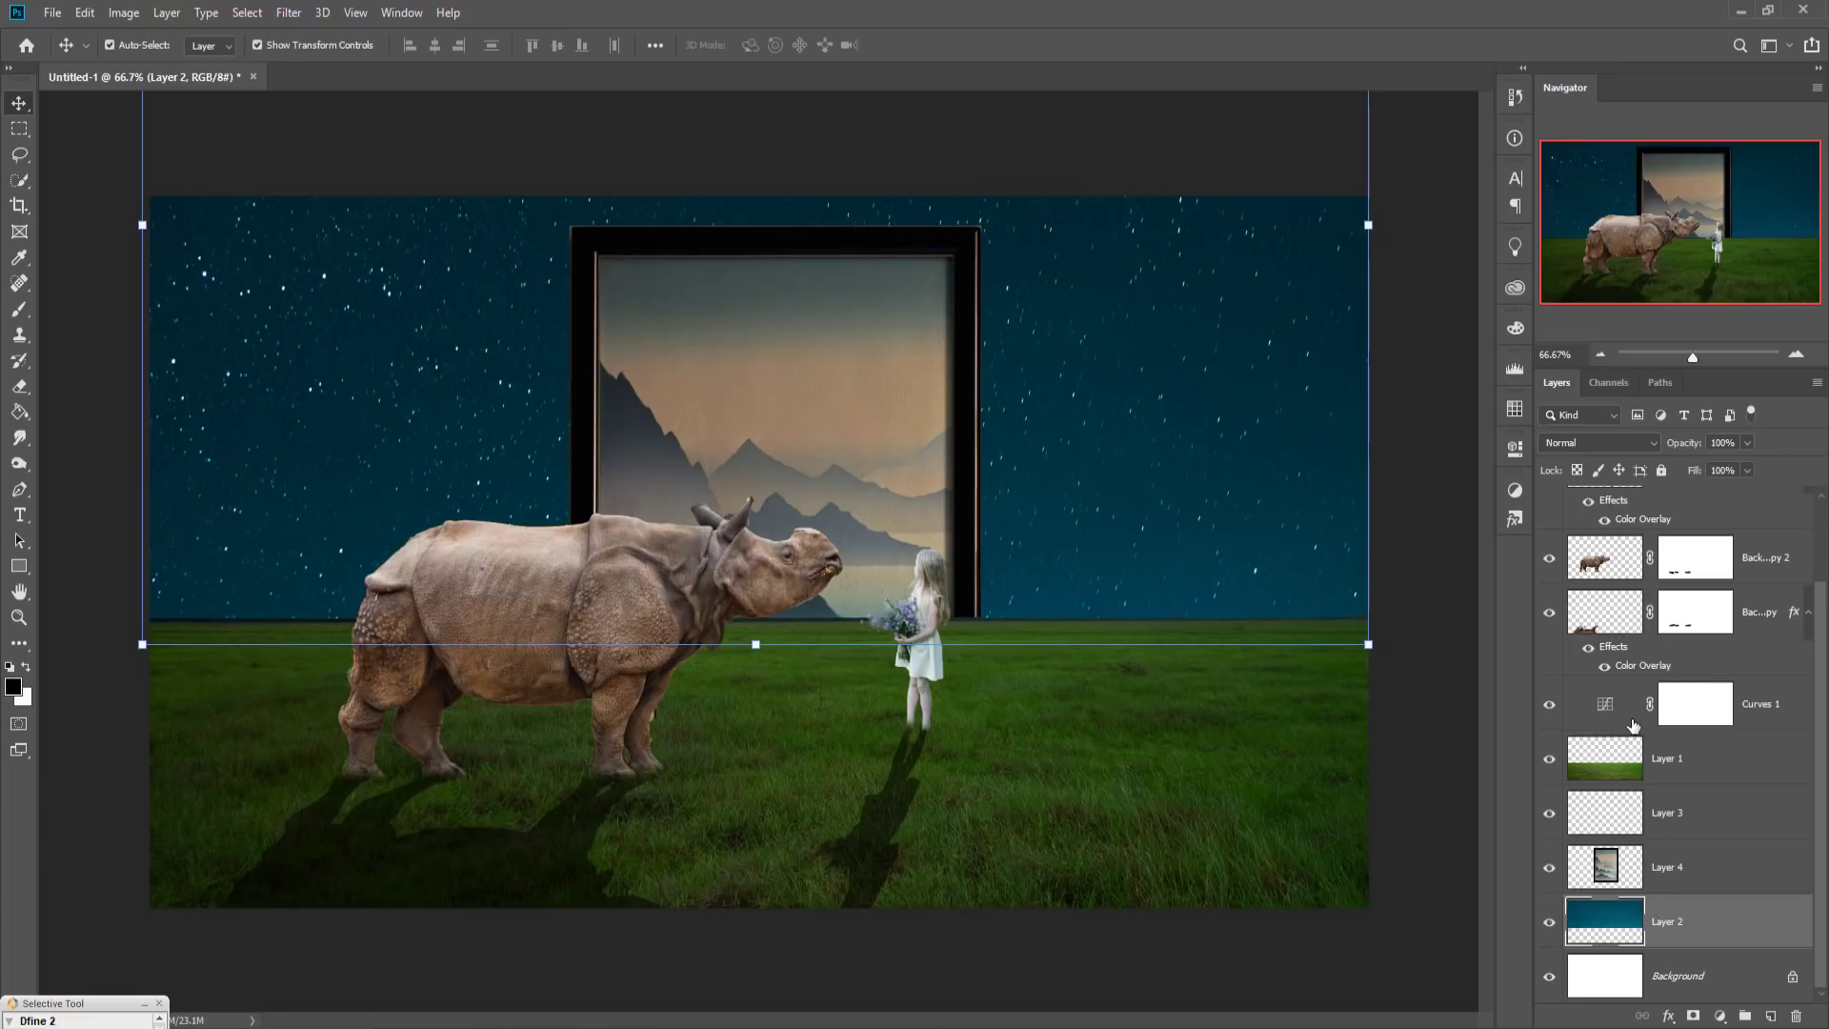
click(1637, 856)
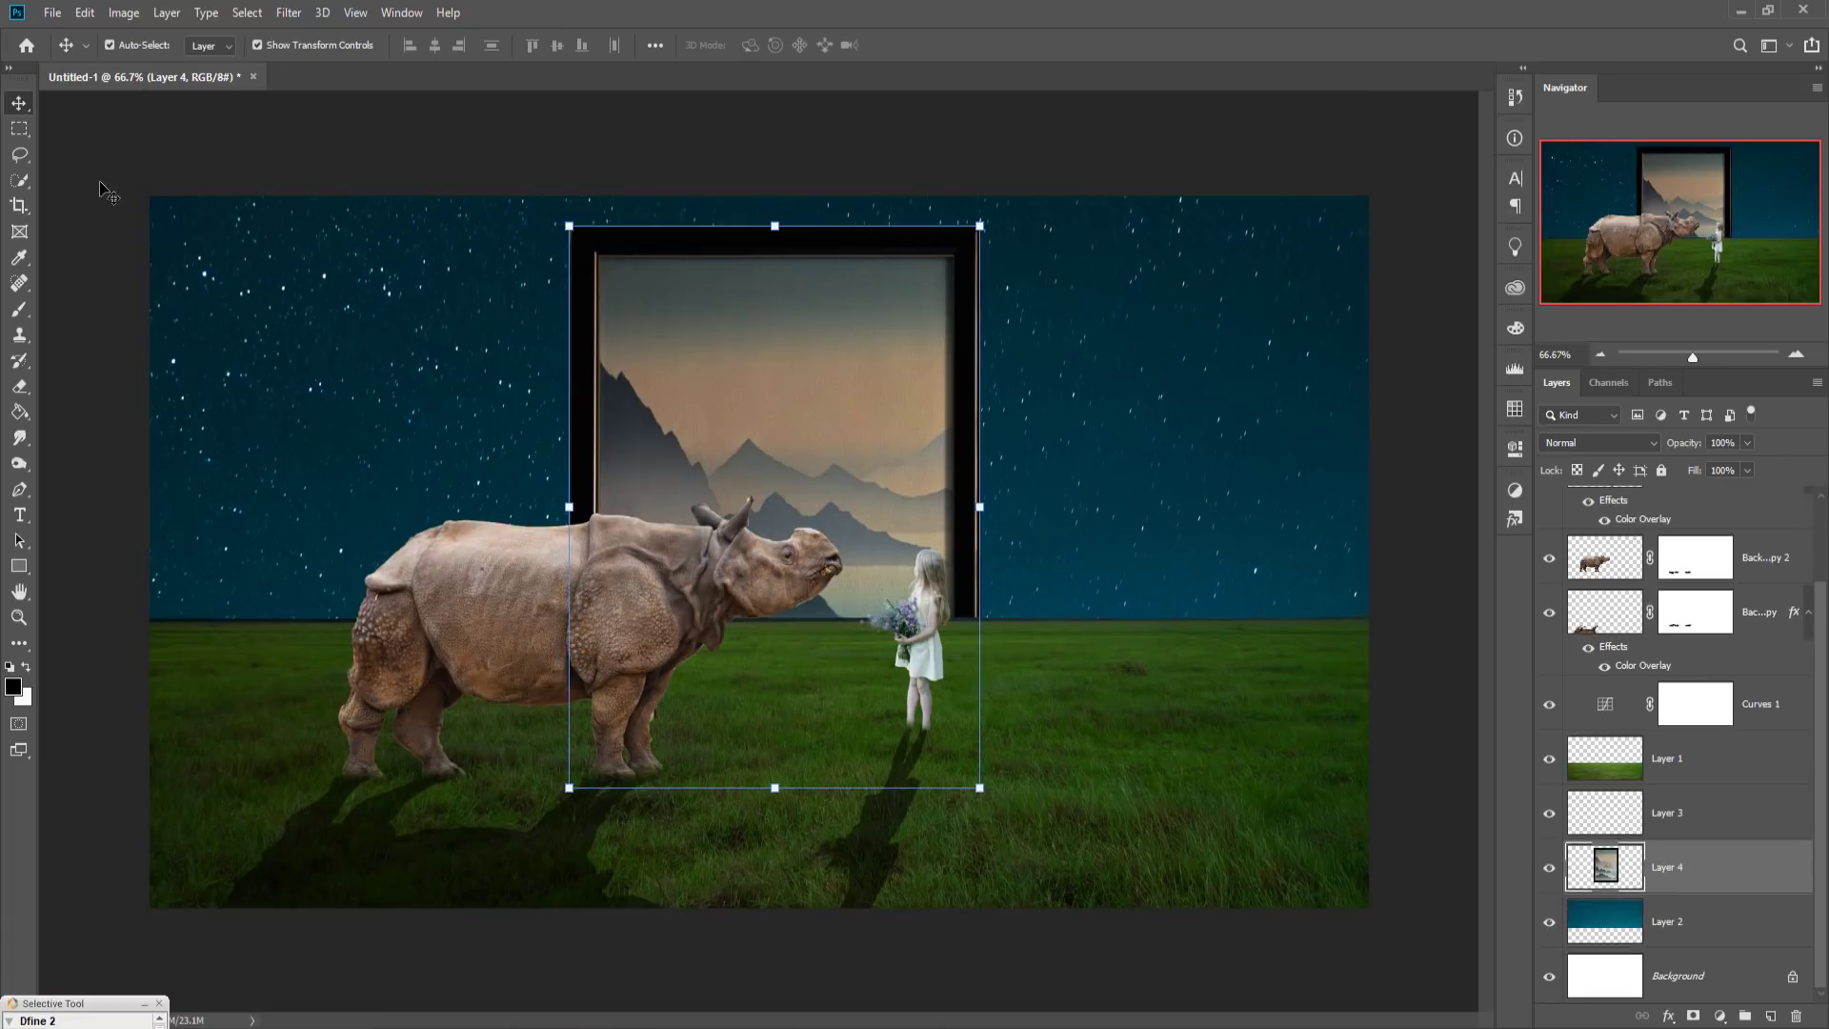
Step: Select and delete the picture inside the frame on Layer 4, then deselect
click(21, 132)
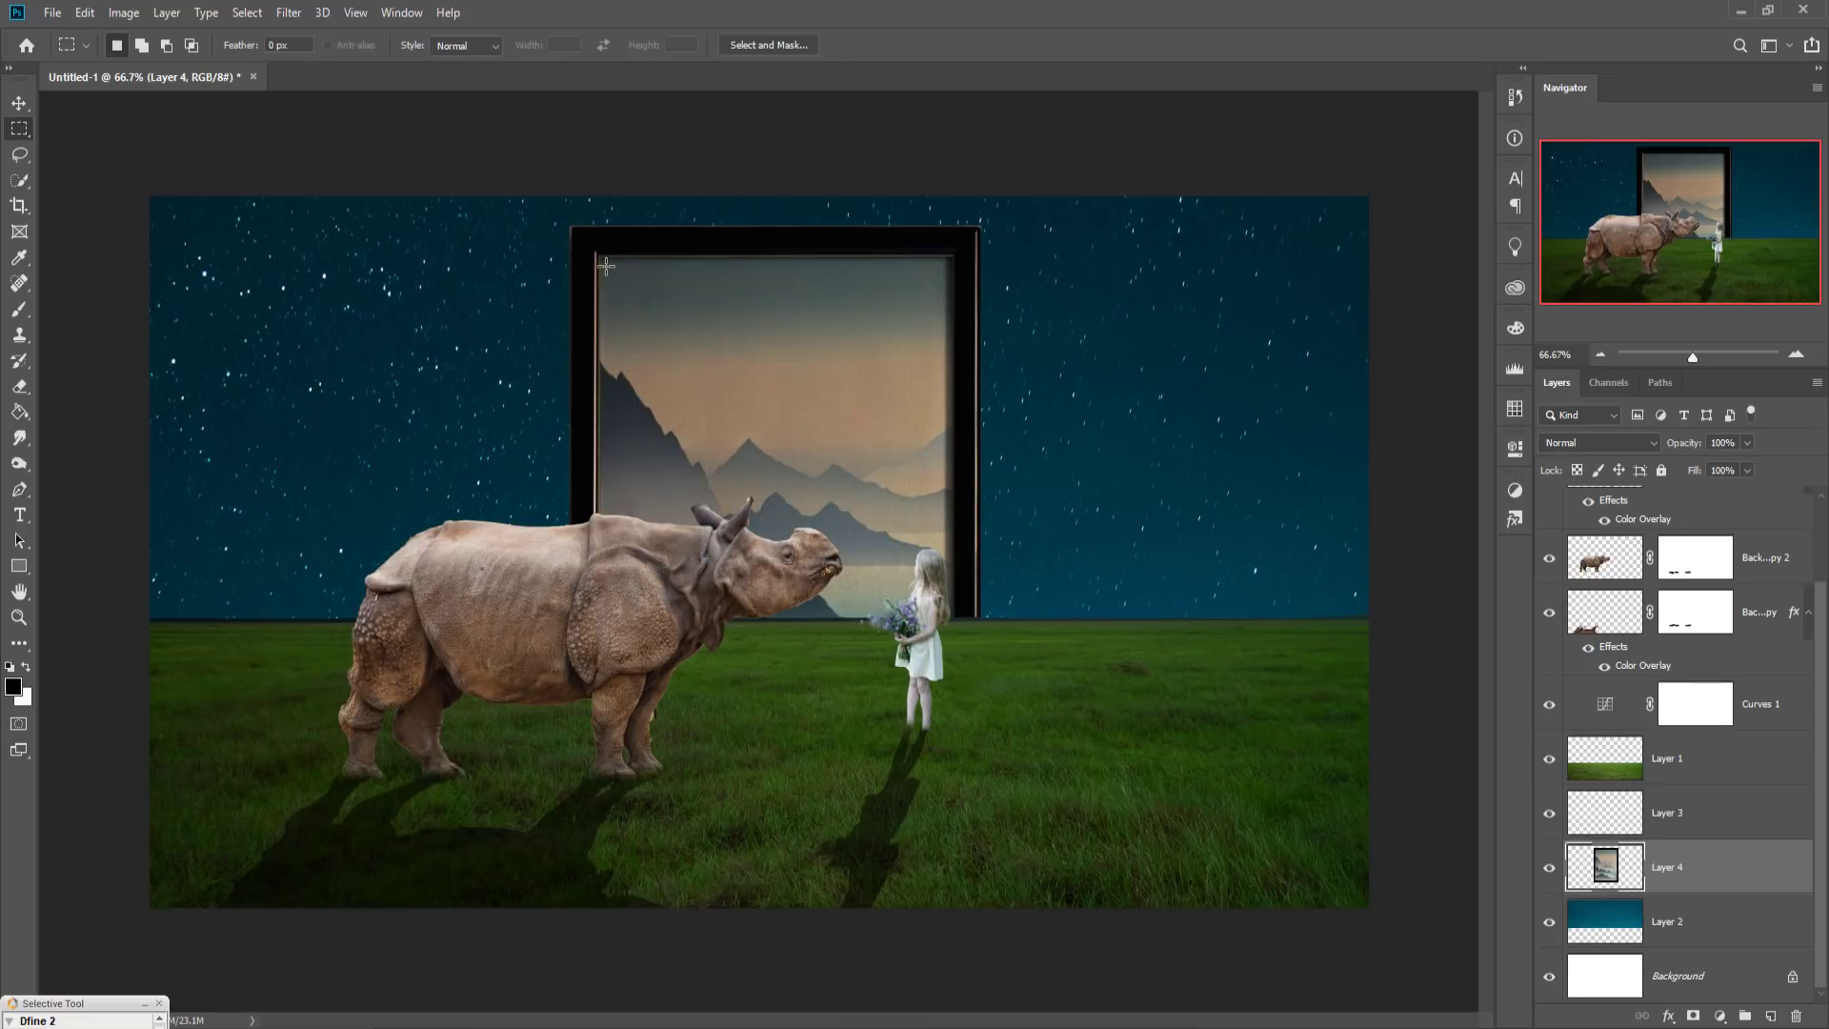
mouse_move(605, 264)
mouse_down()
mouse_move(957, 740)
mouse_move(960, 714)
mouse_up()
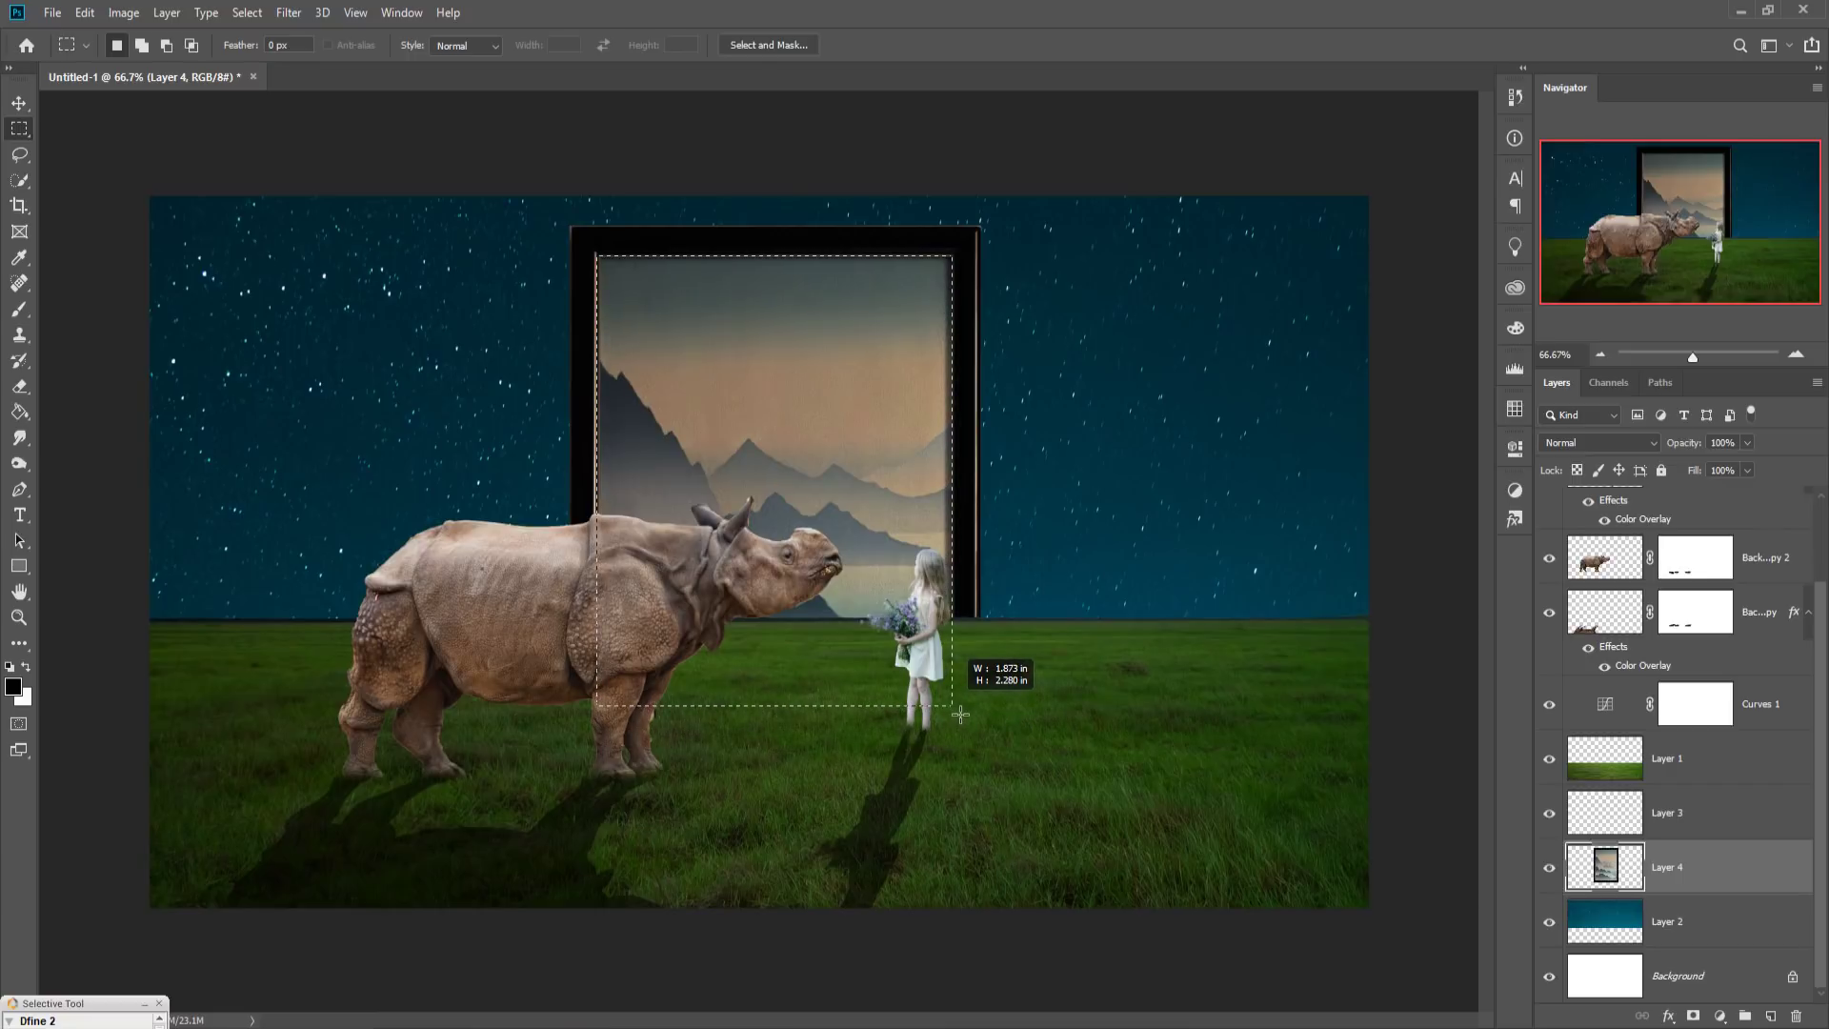
drag(960, 714, 960, 714)
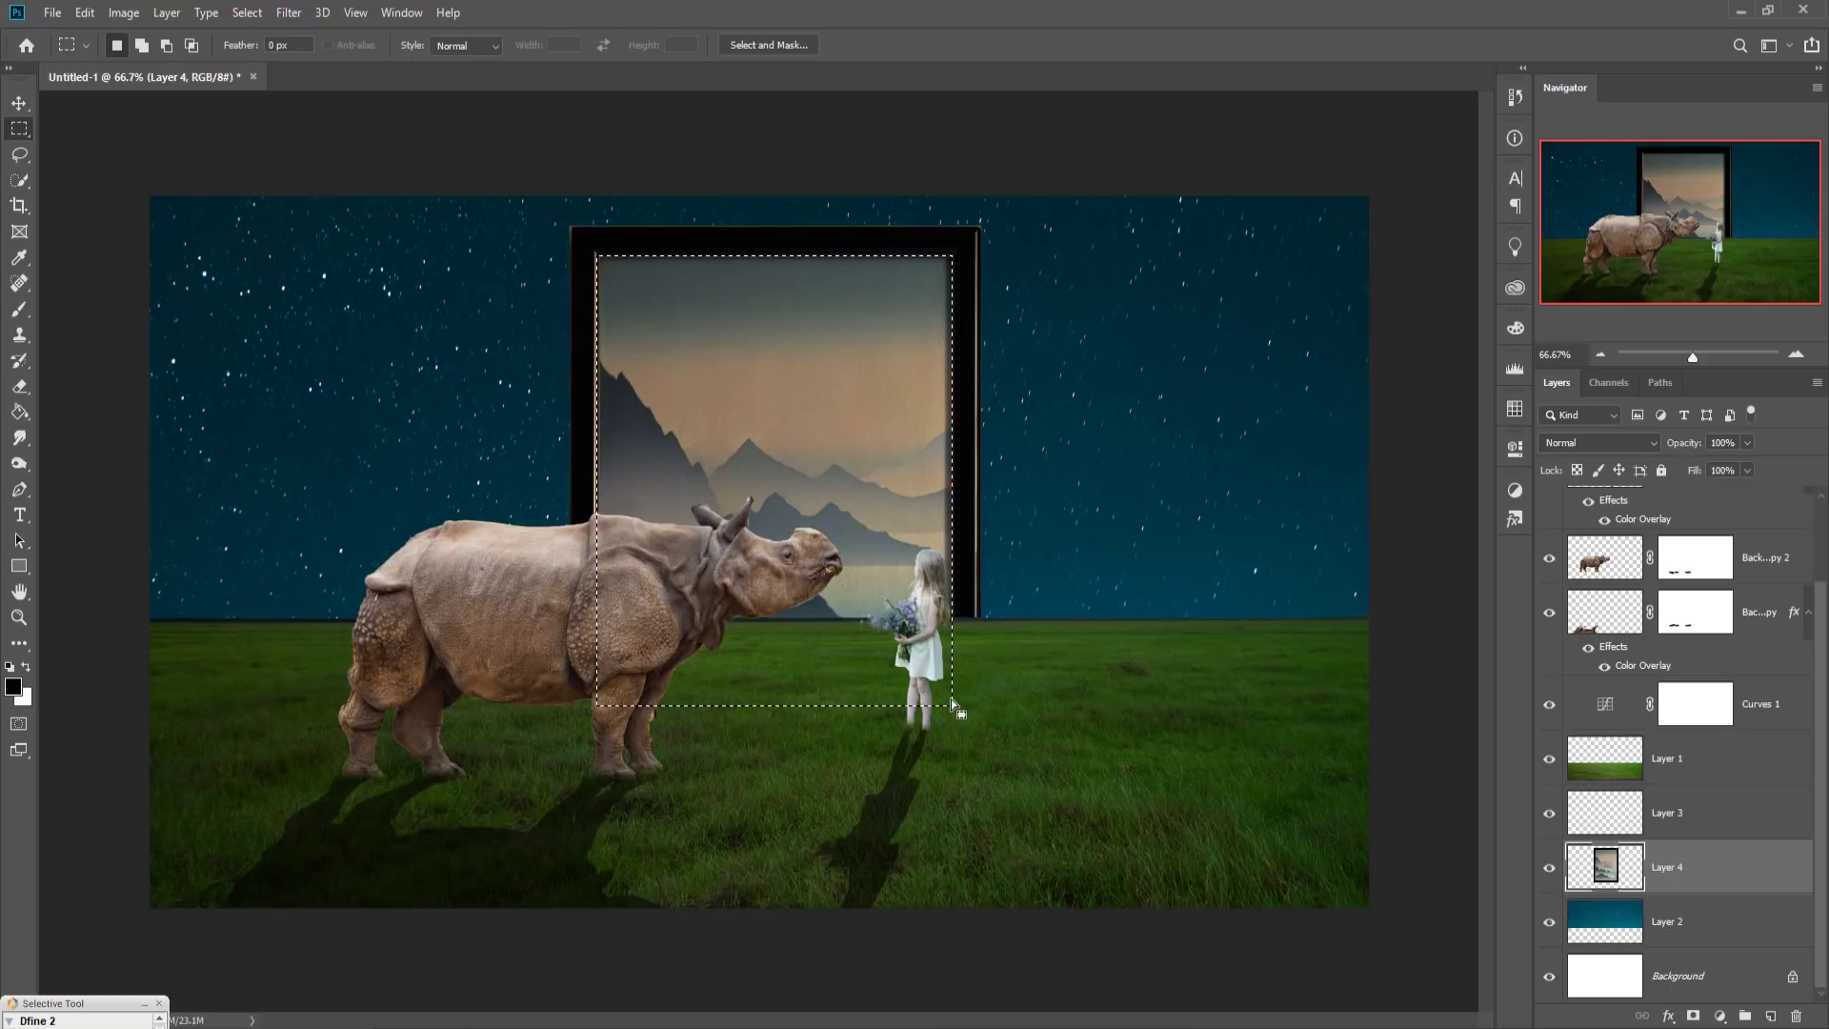
key(Delete)
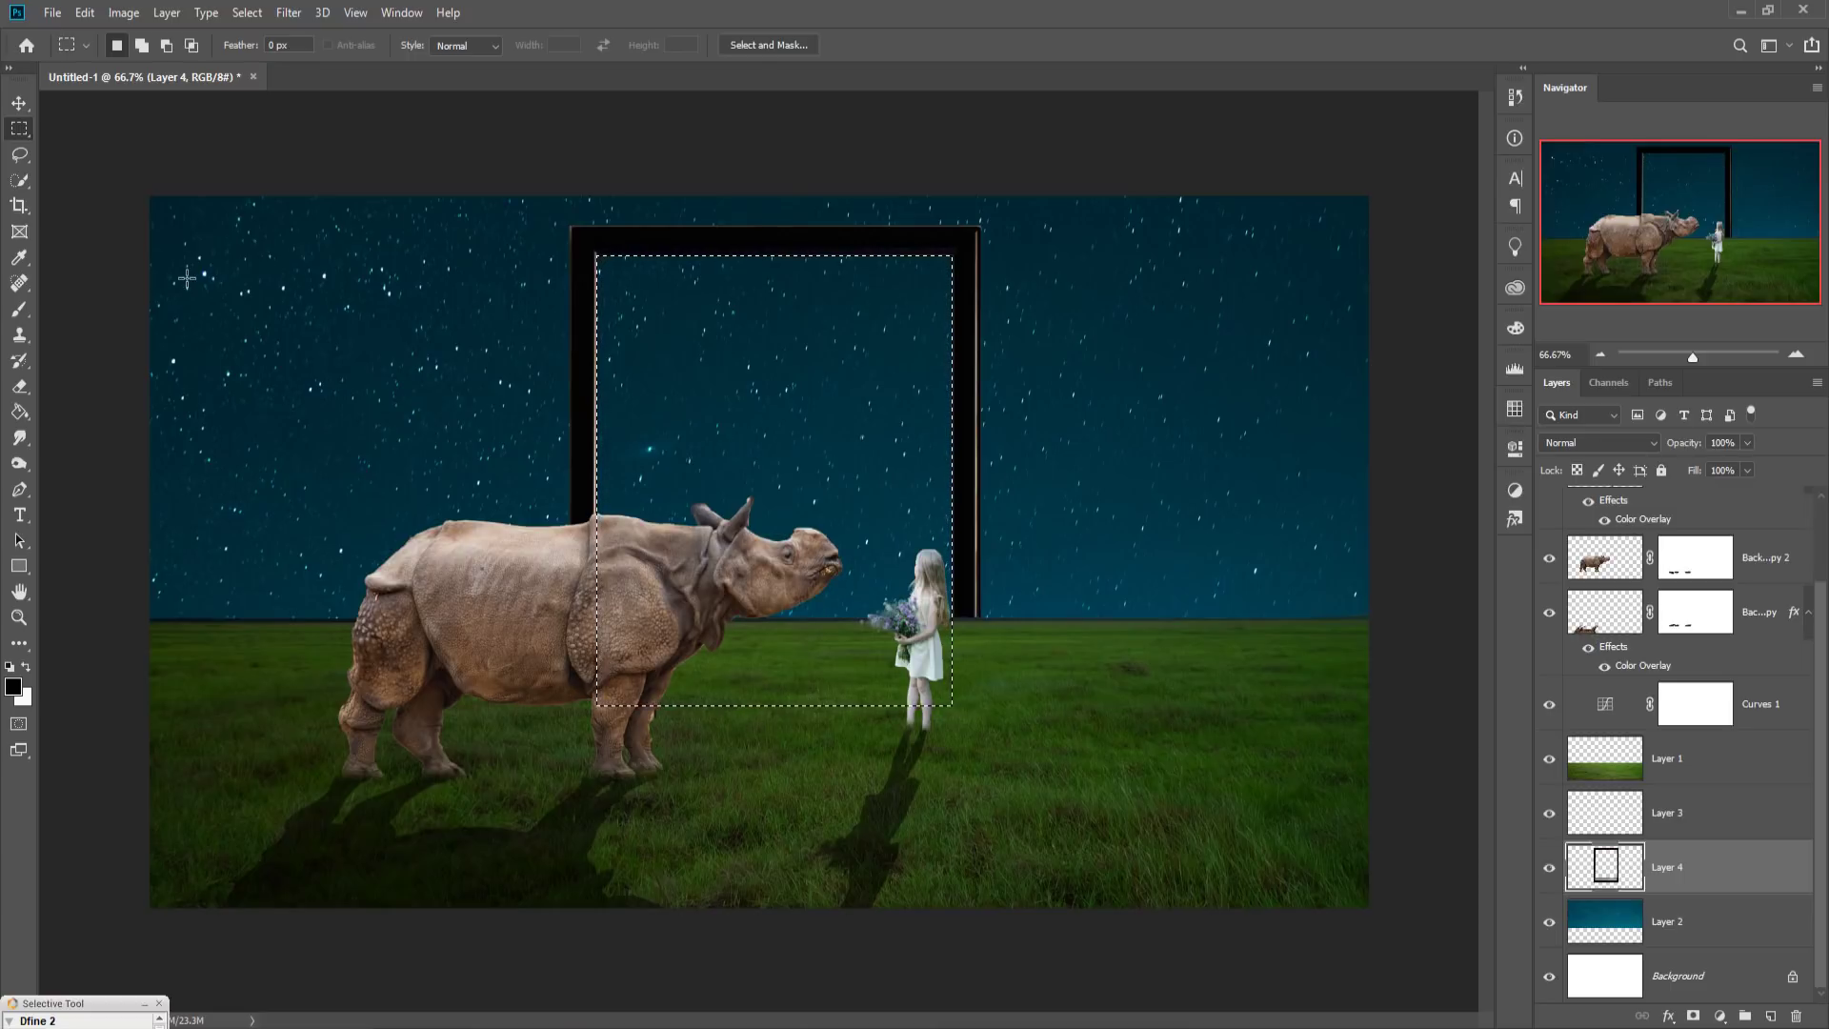
click(19, 104)
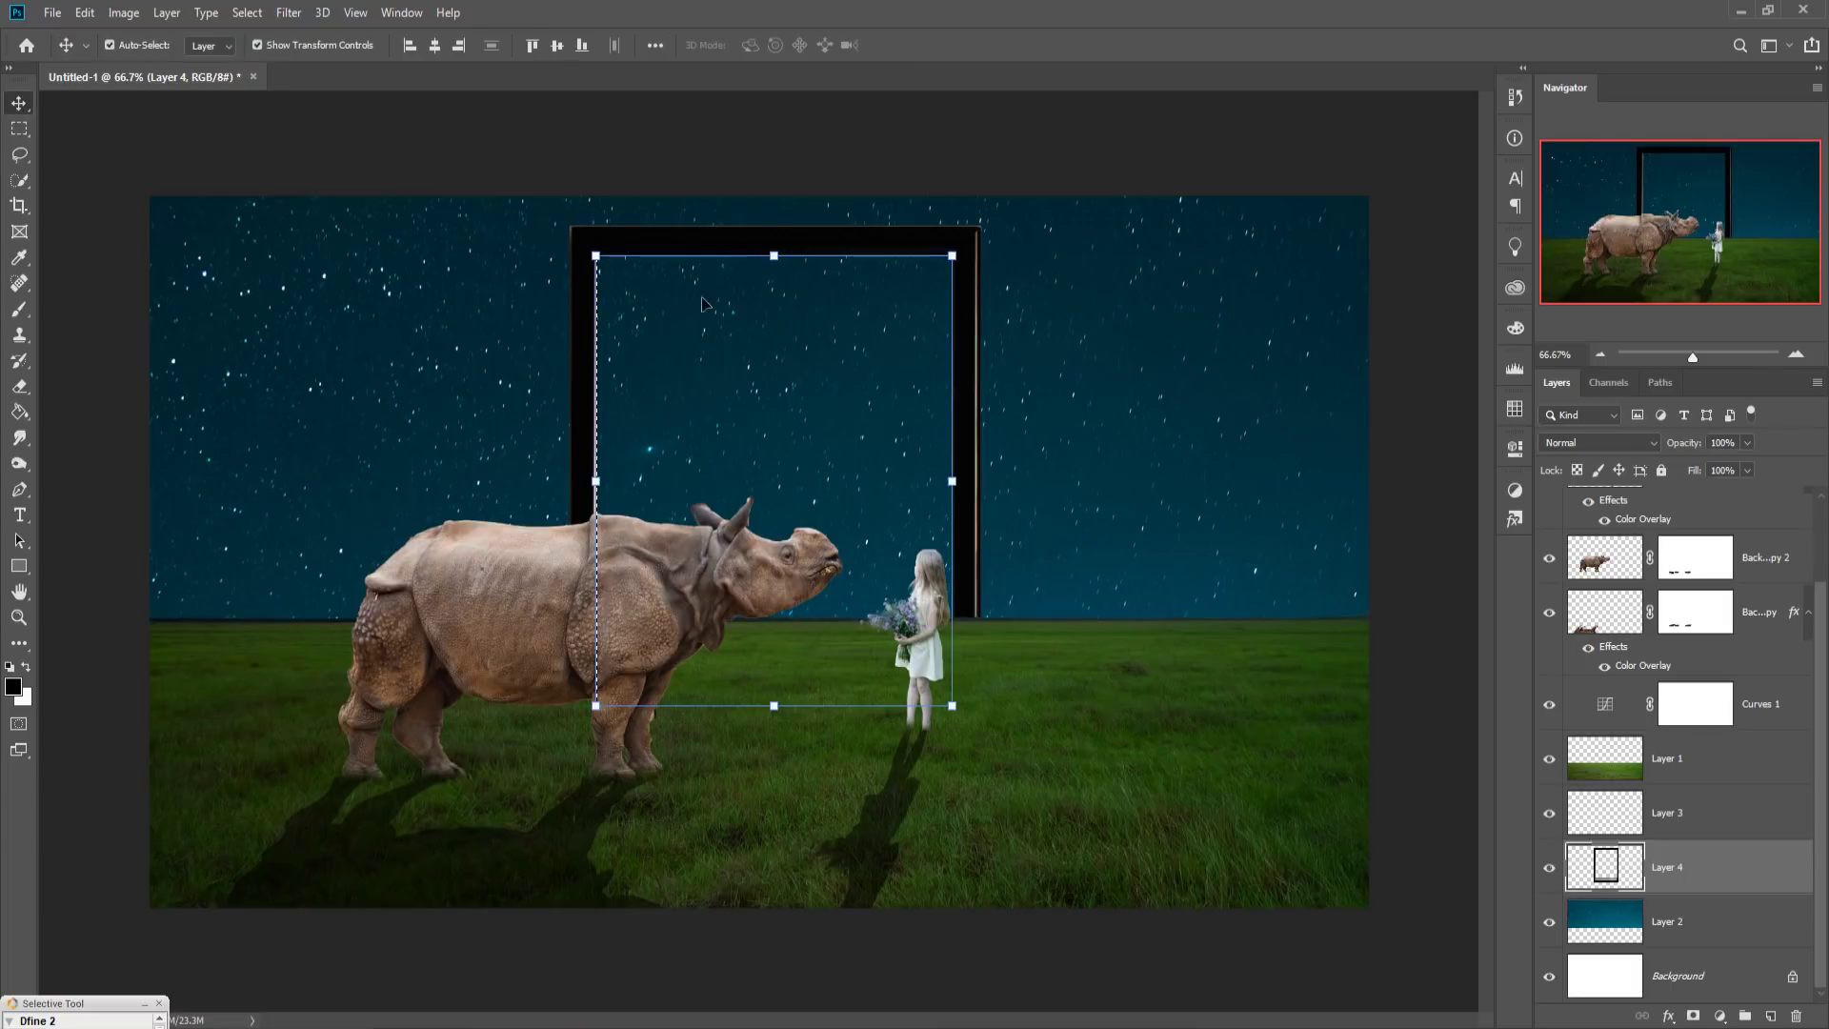
click(247, 12)
click(254, 54)
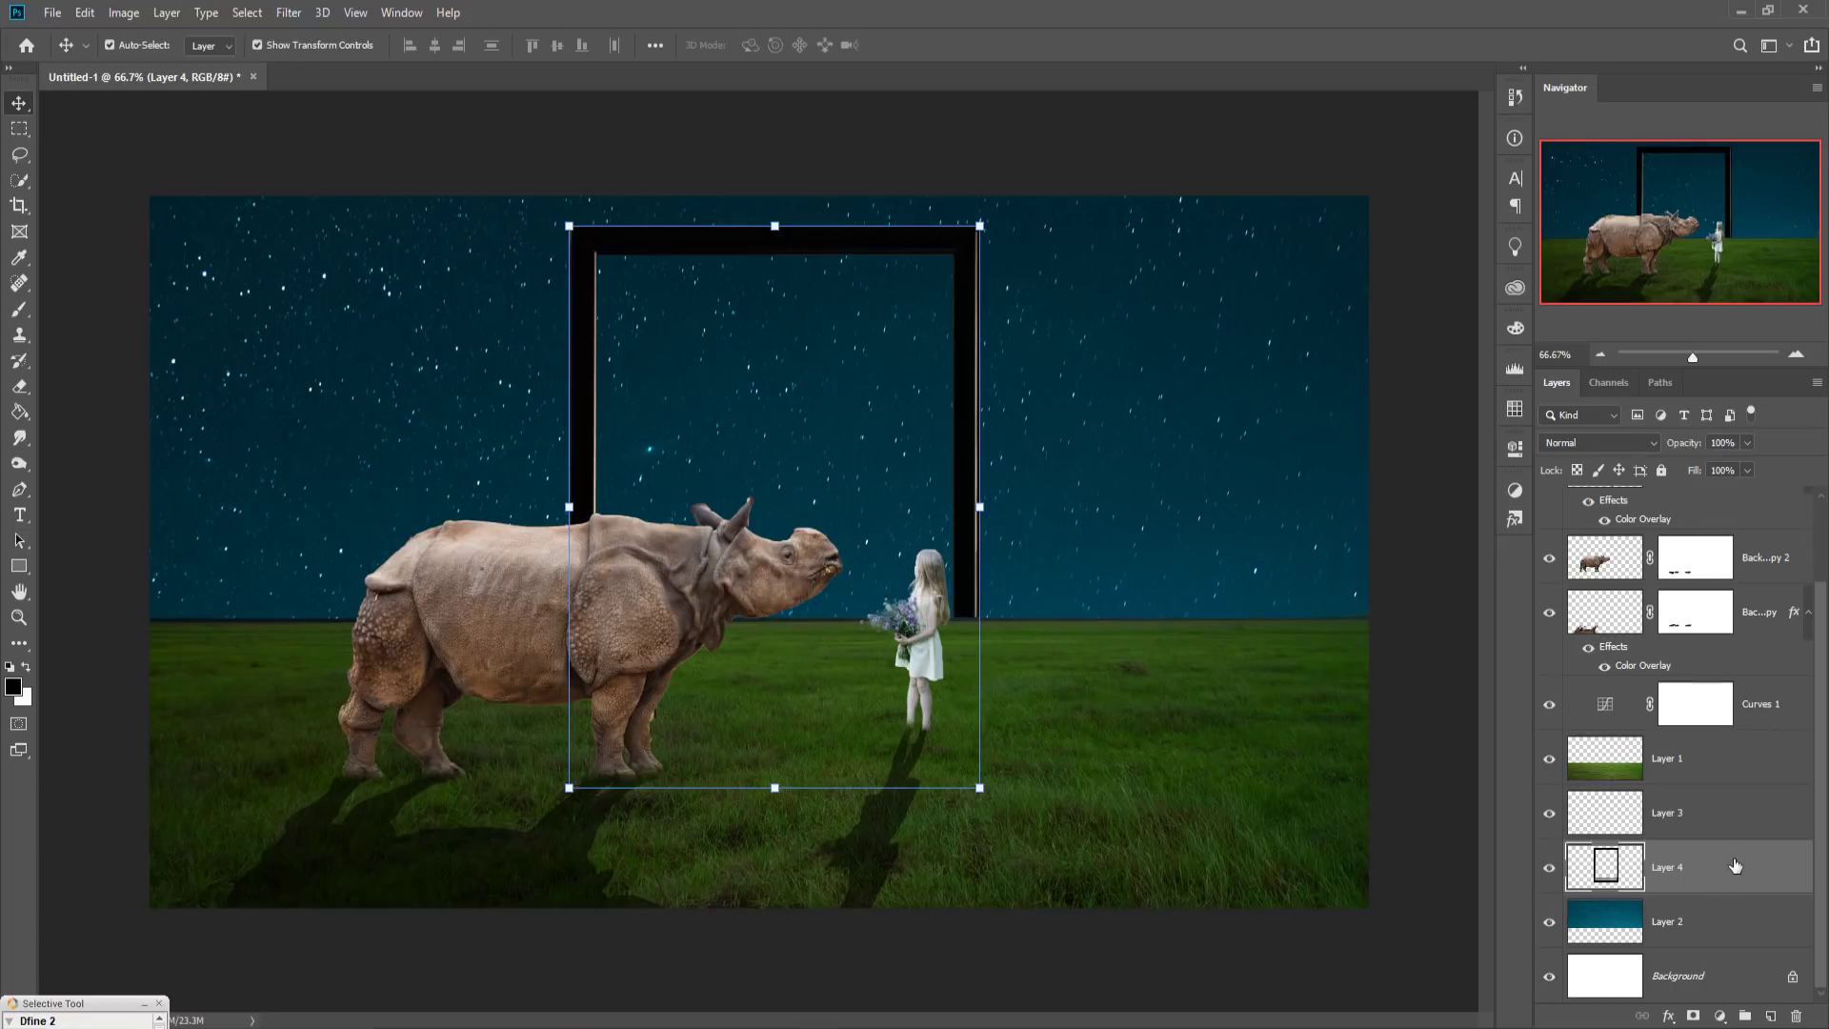
Step: Add a Softer cyan Outer Glow to the doorway frame, spread 100% and size about 13 px
click(1667, 1015)
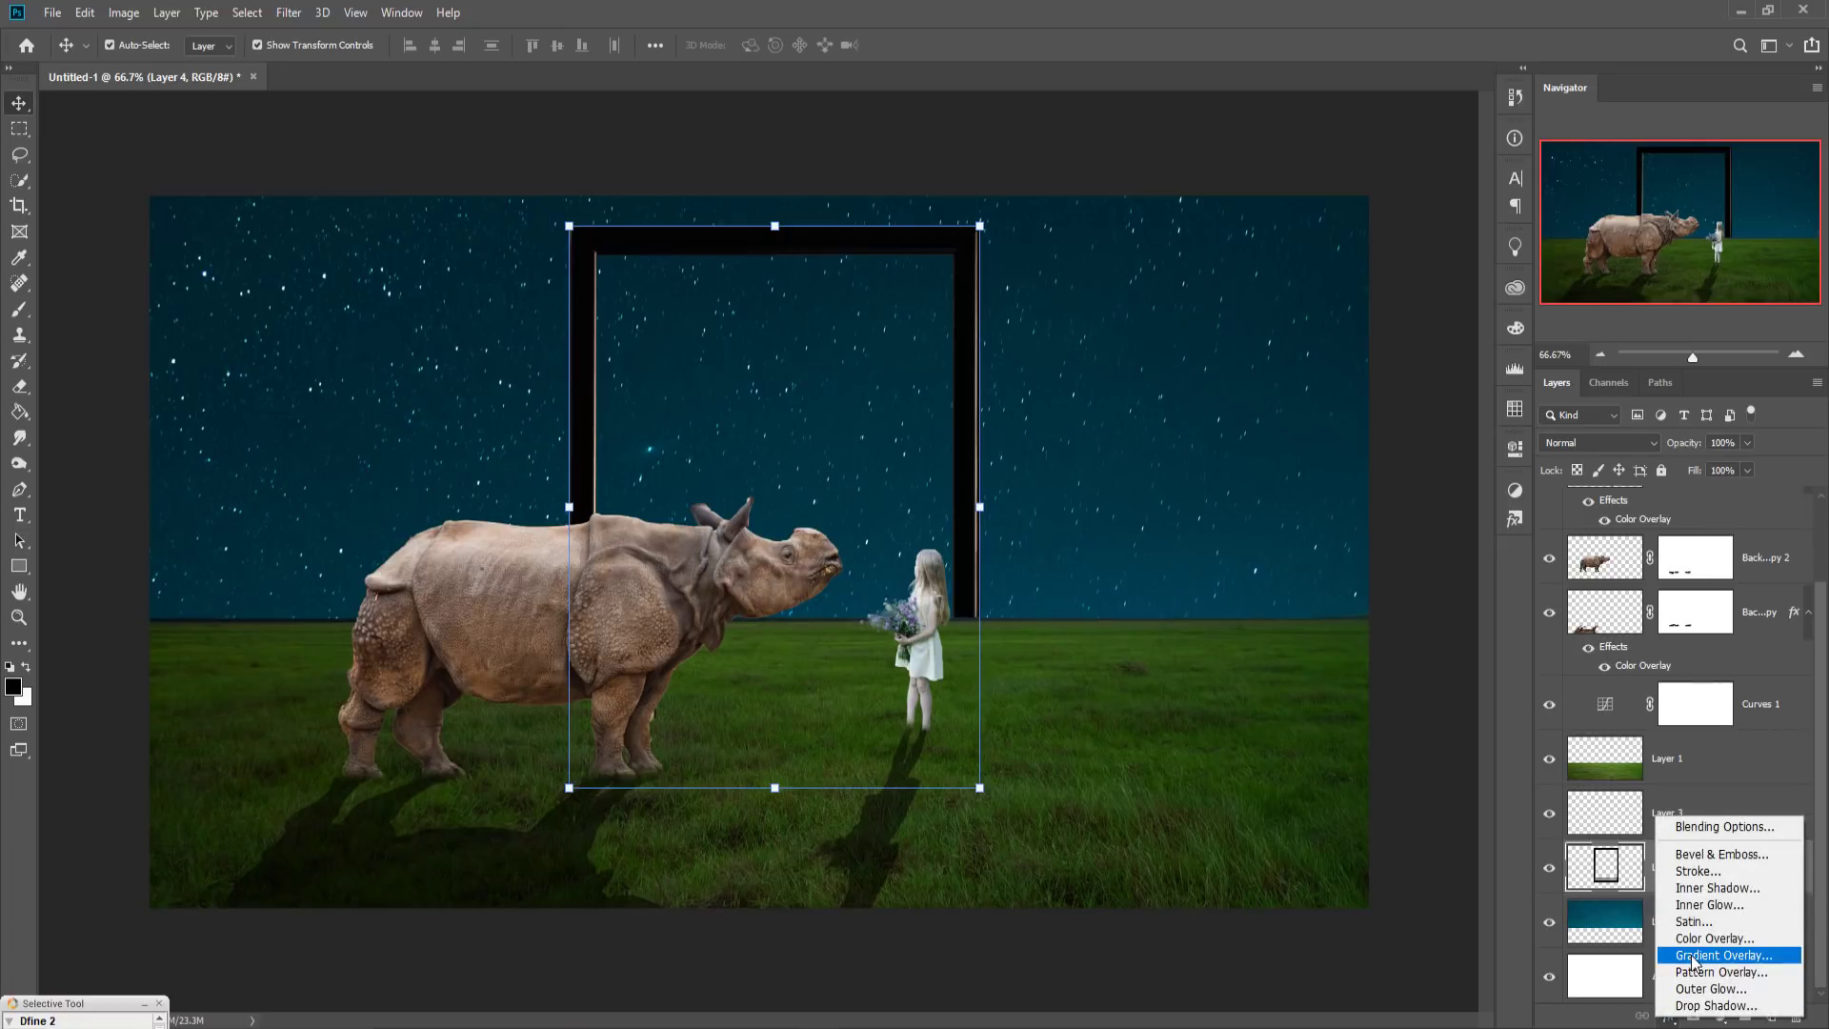
click(1710, 989)
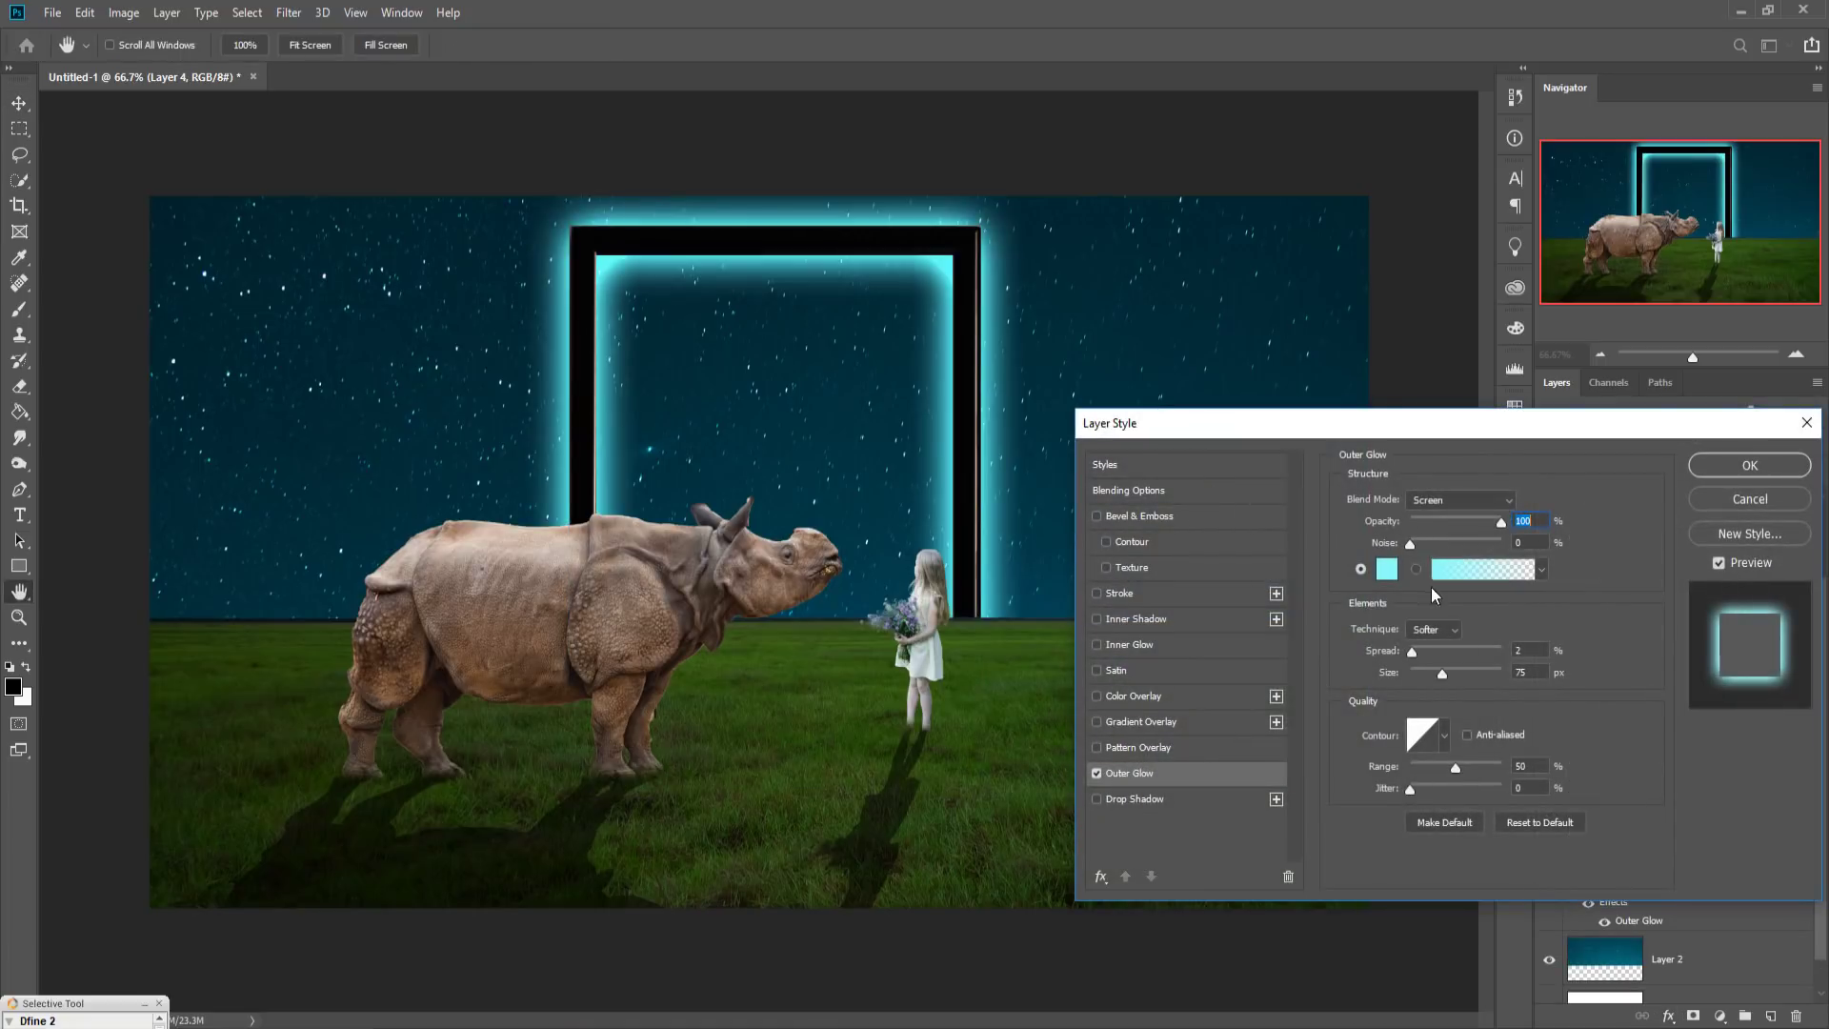
click(1440, 676)
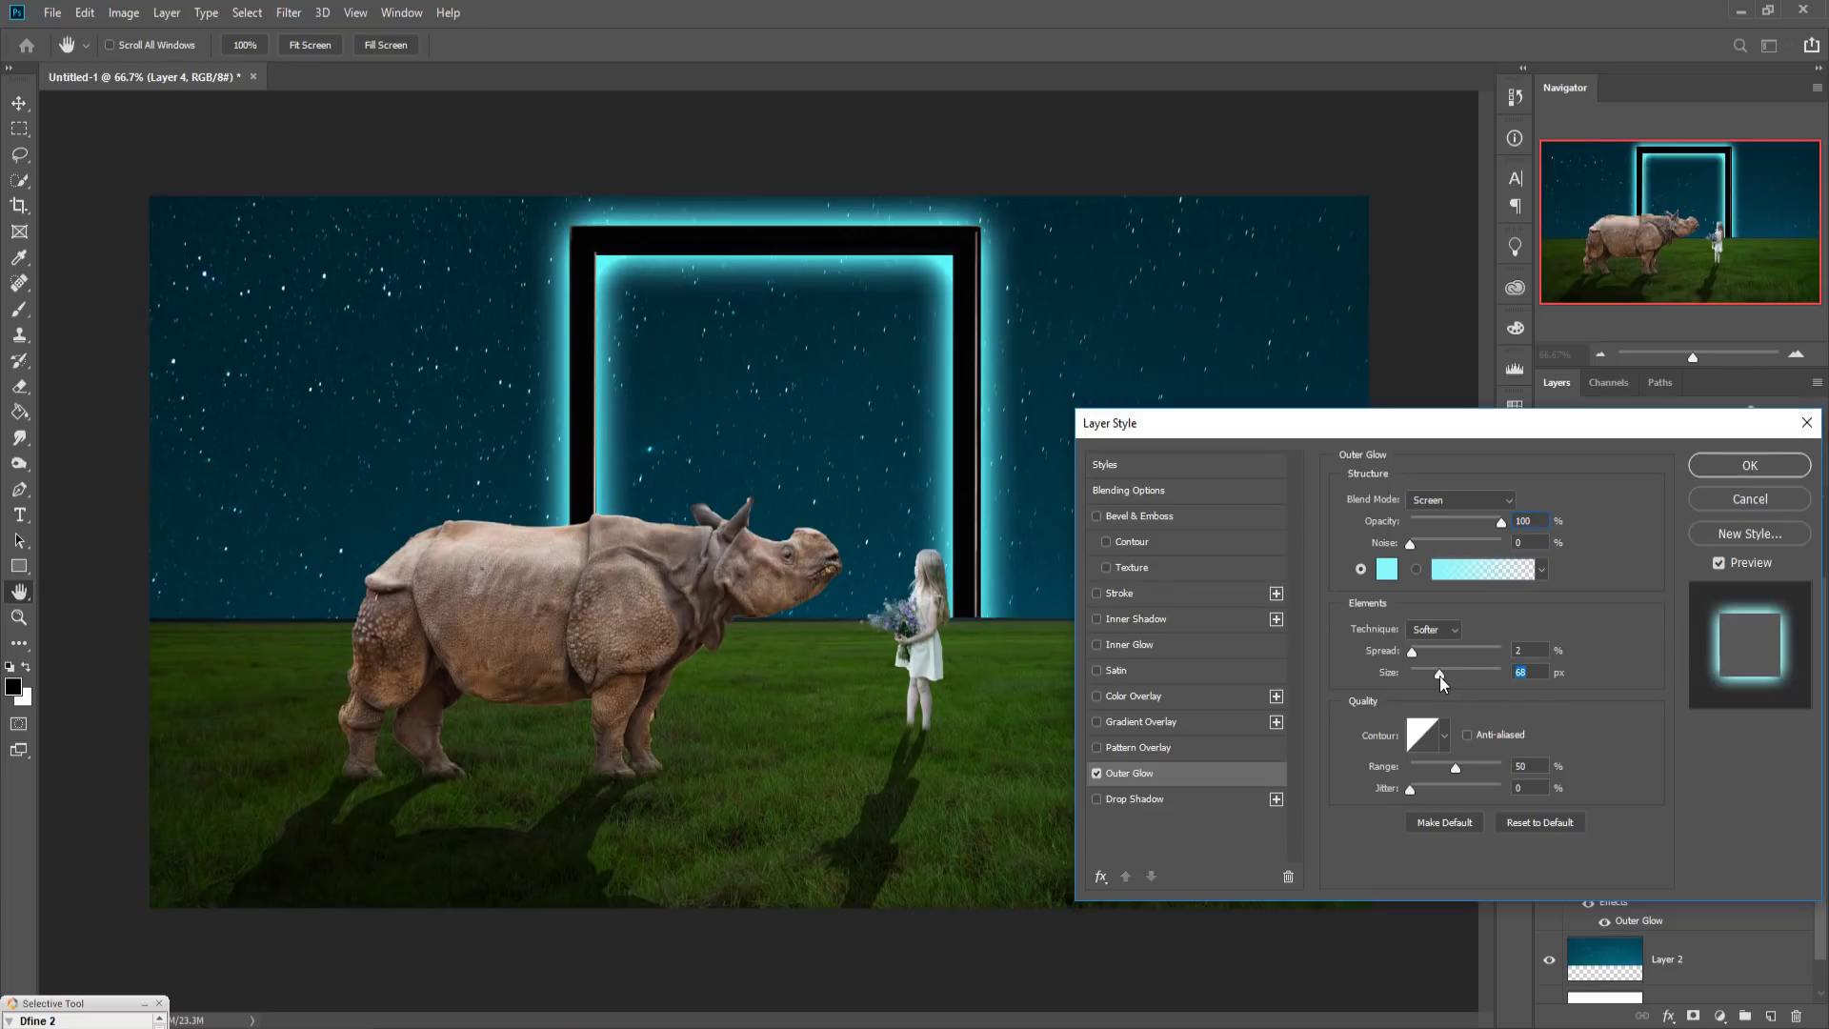
mouse_move(1438, 676)
mouse_down()
mouse_move(1414, 673)
mouse_move(1414, 650)
mouse_move(1501, 652)
mouse_up()
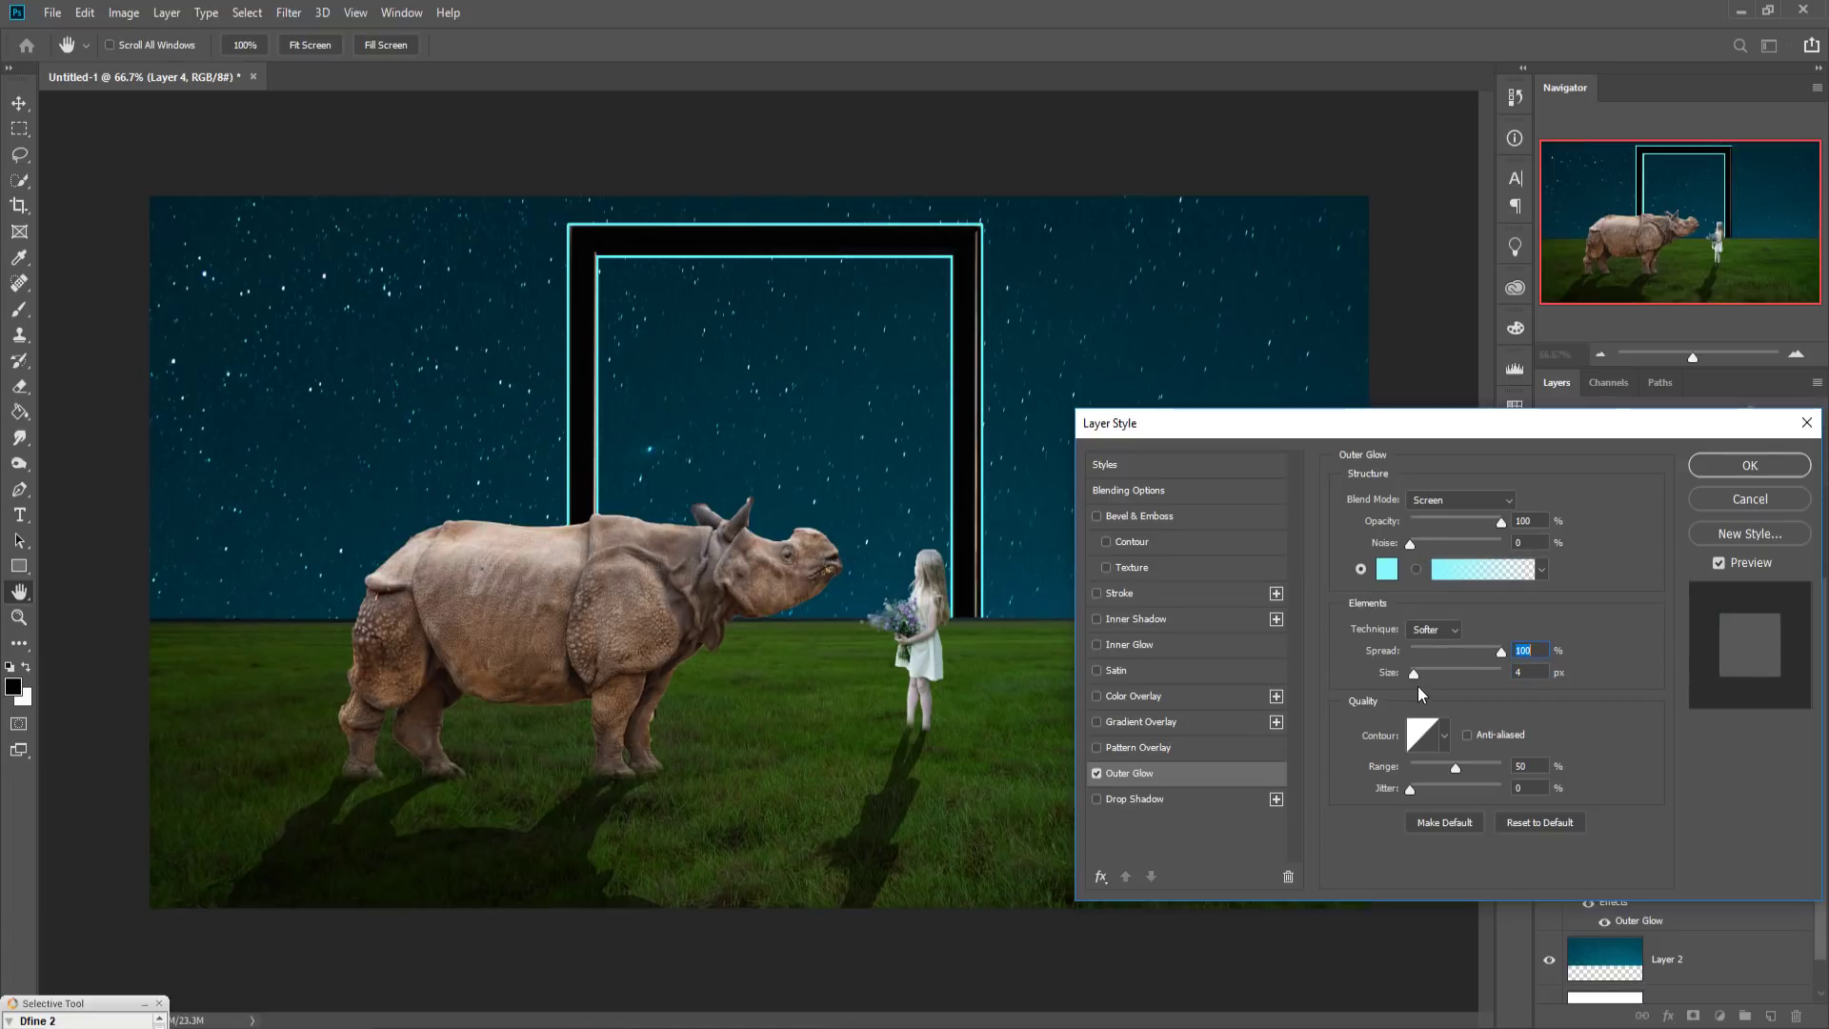
click(1462, 630)
click(1460, 631)
drag(1413, 673, 1420, 673)
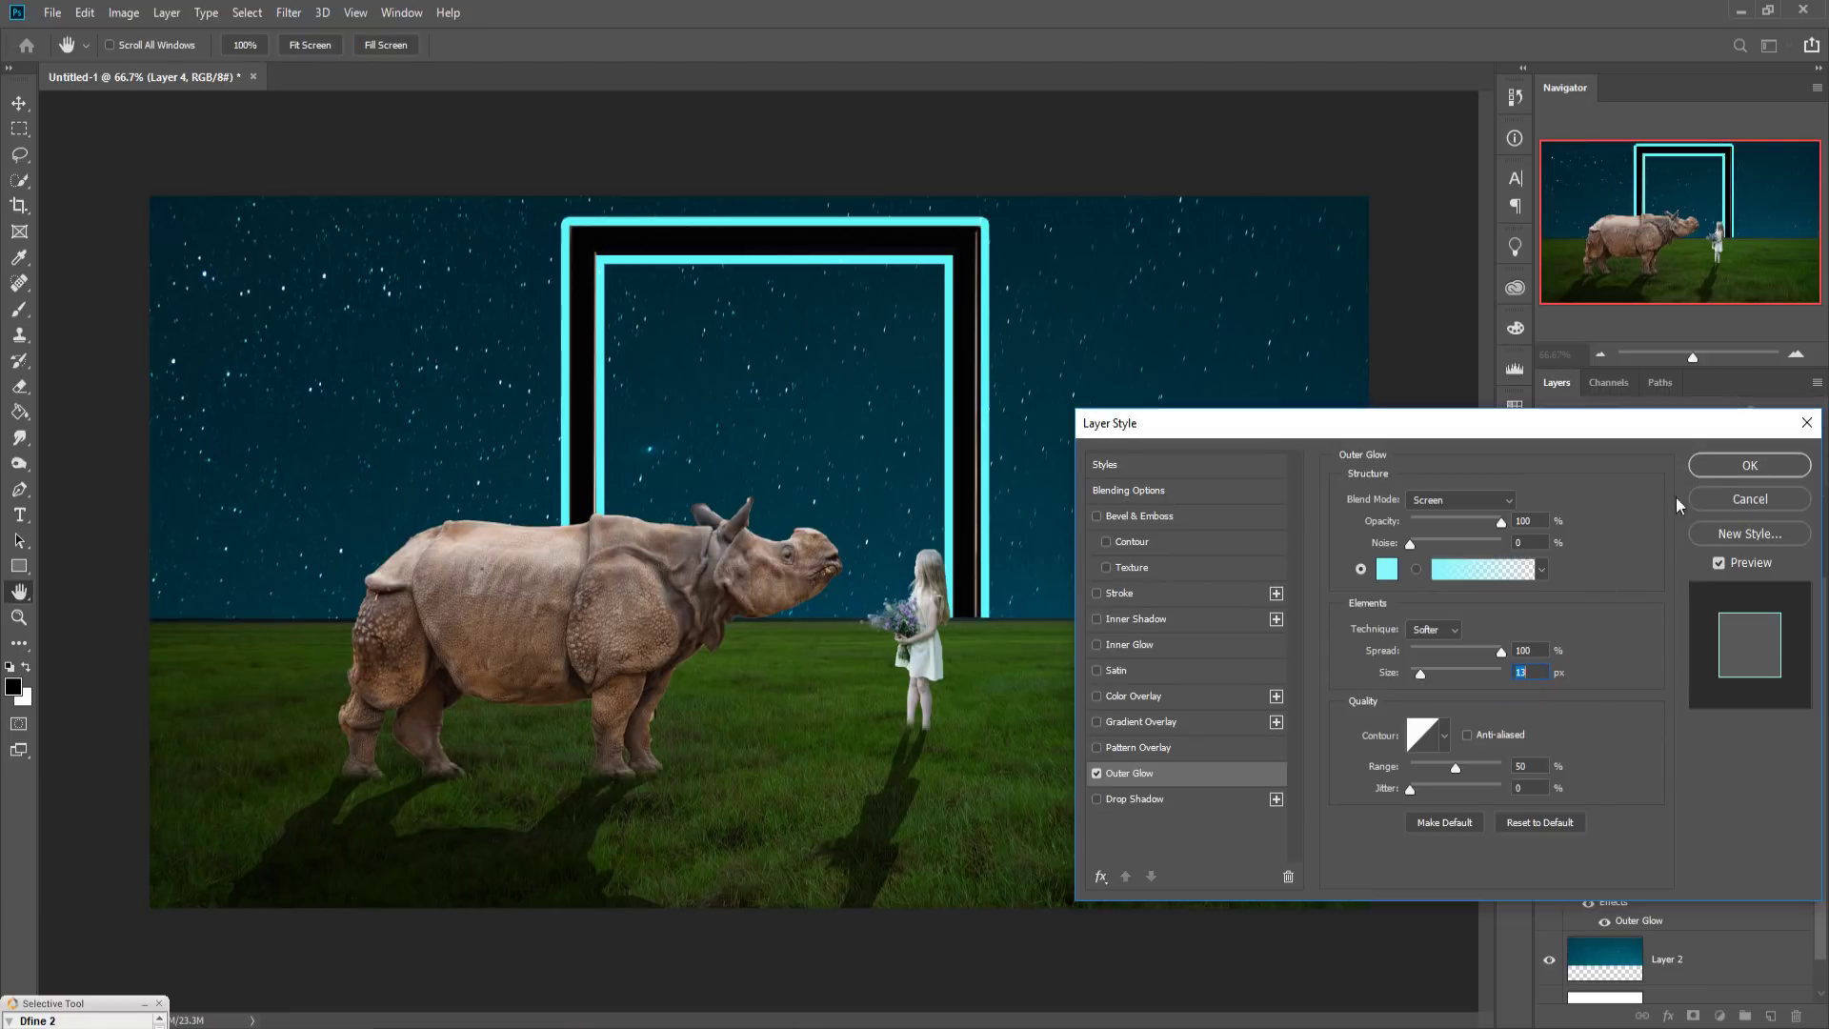
Step: Confirm the doorway's layer style and start a Polygonal Lasso selection around the outer frame
click(1698, 473)
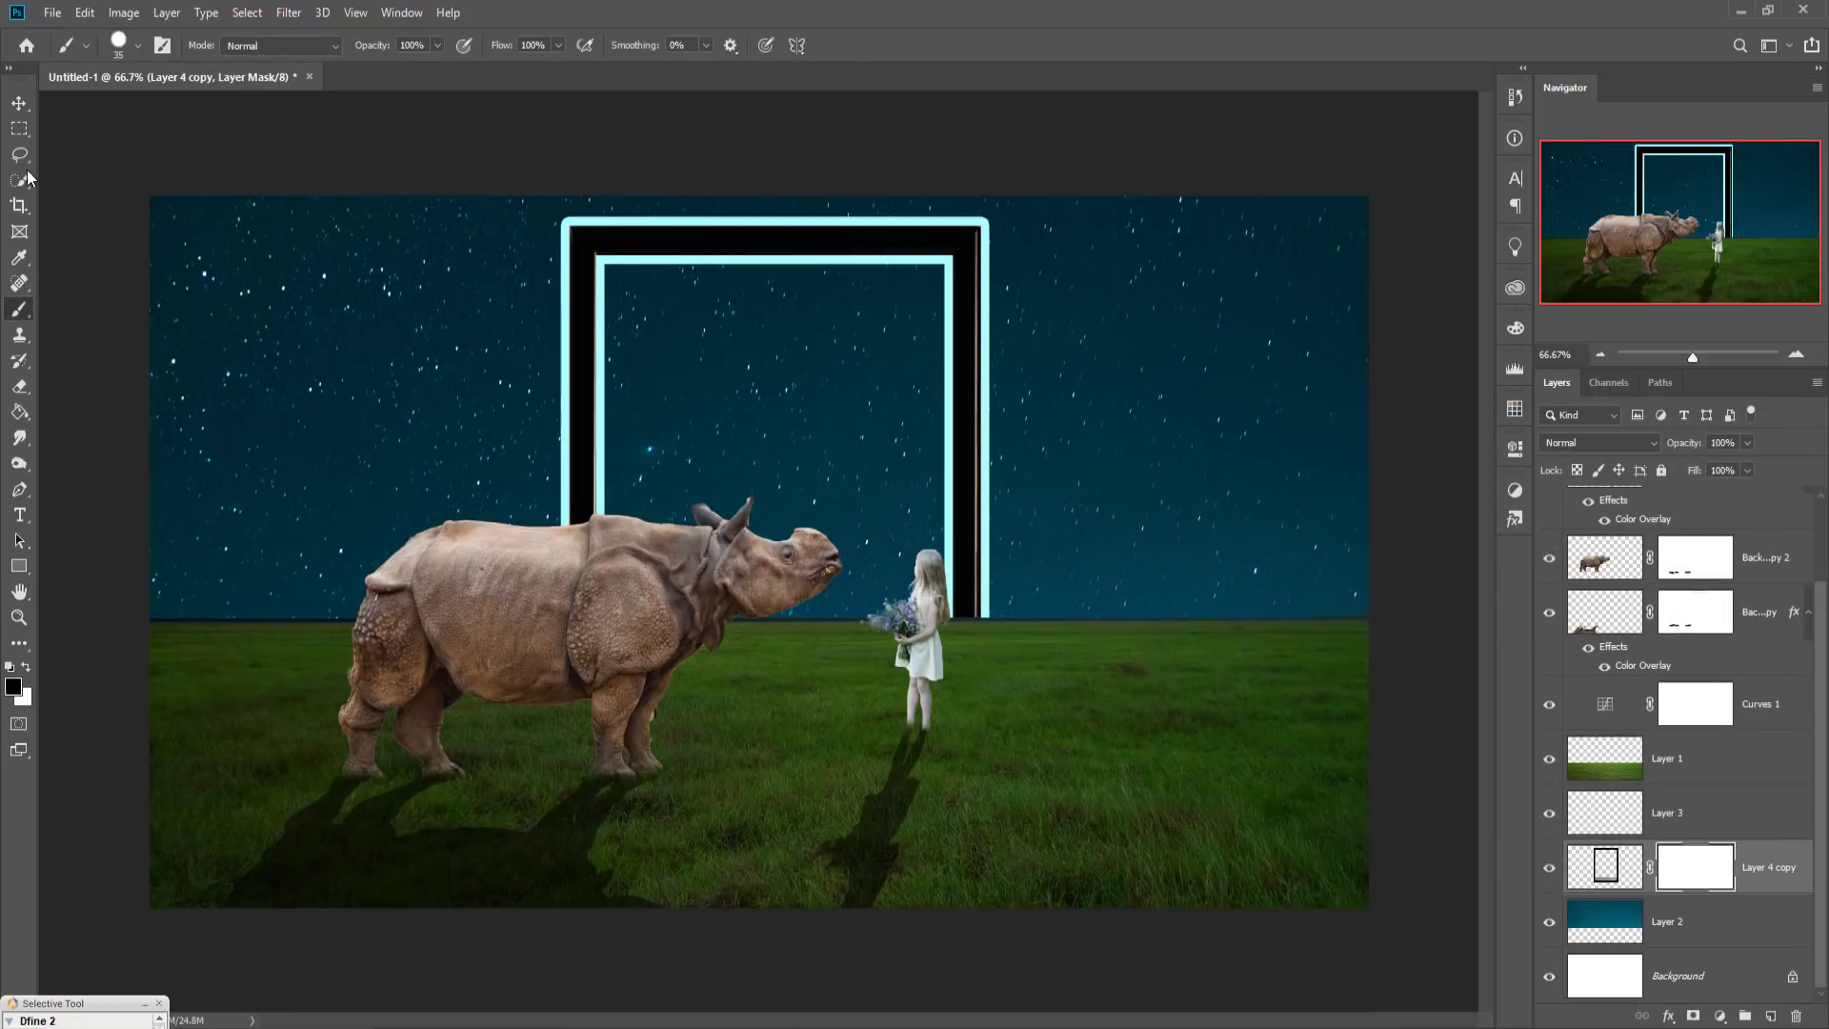
right_click(19, 157)
click(105, 175)
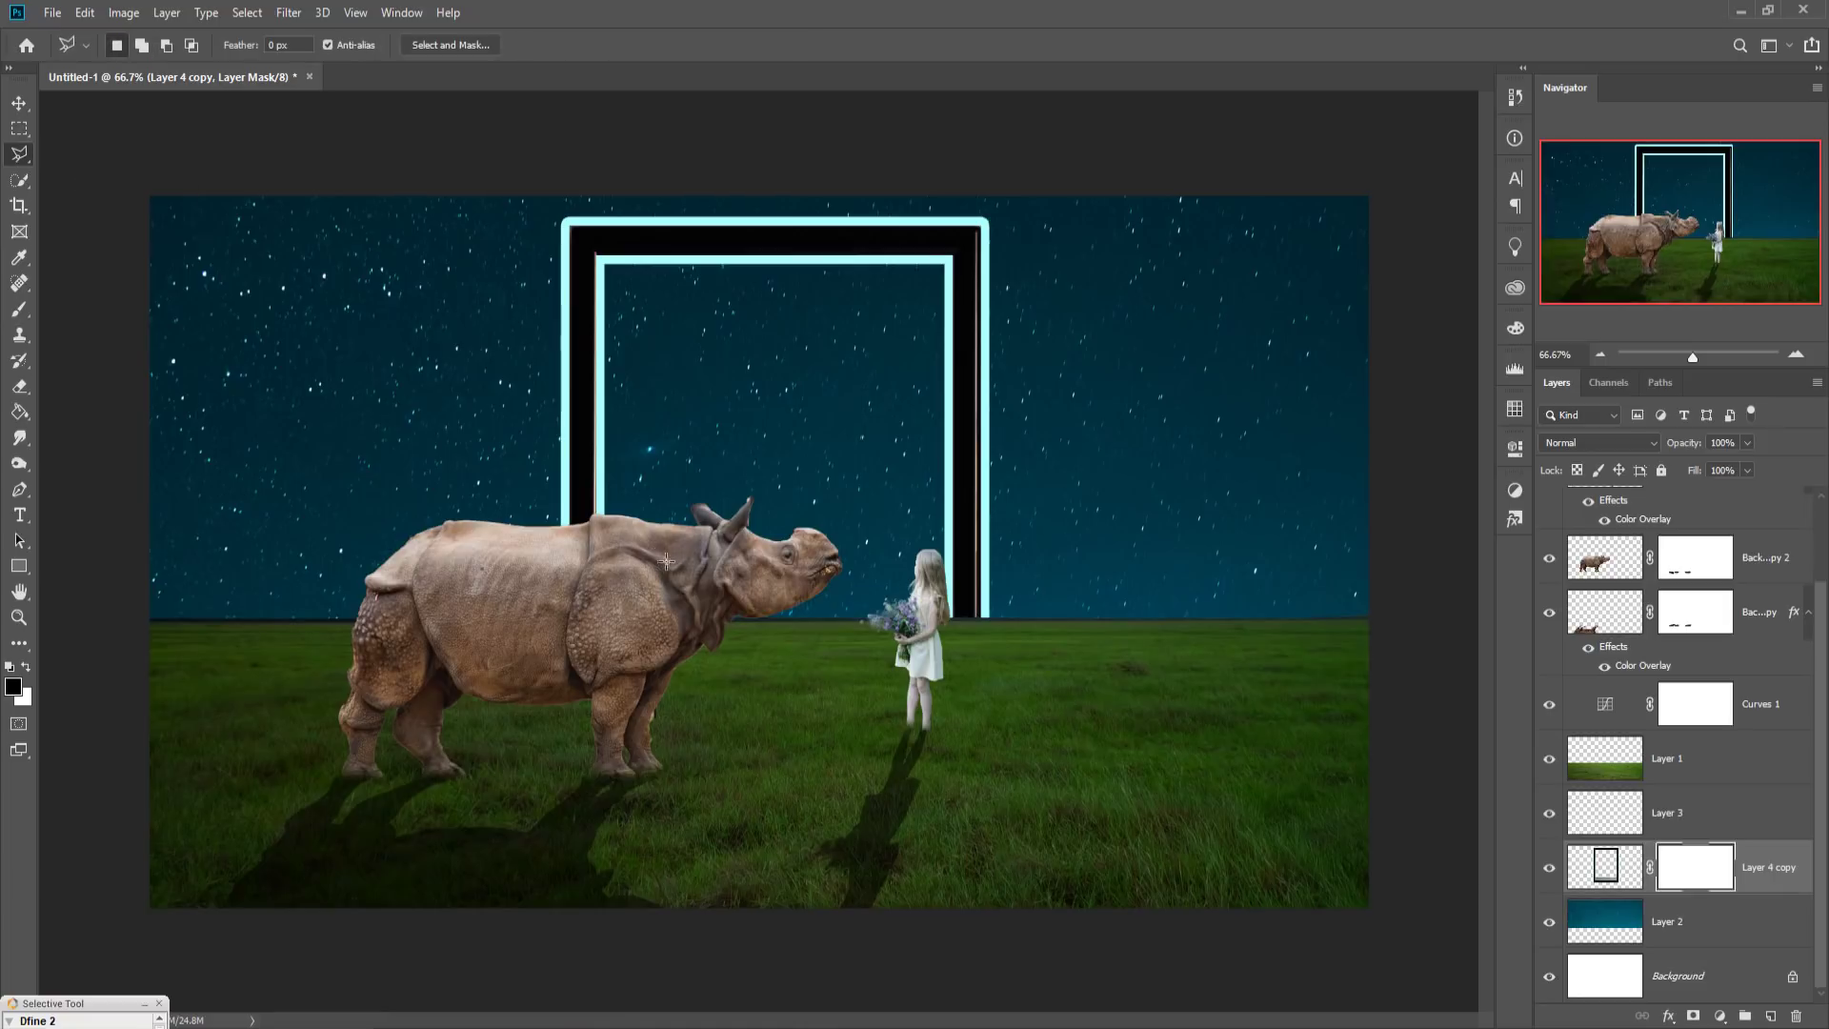
click(579, 538)
click(577, 236)
click(986, 234)
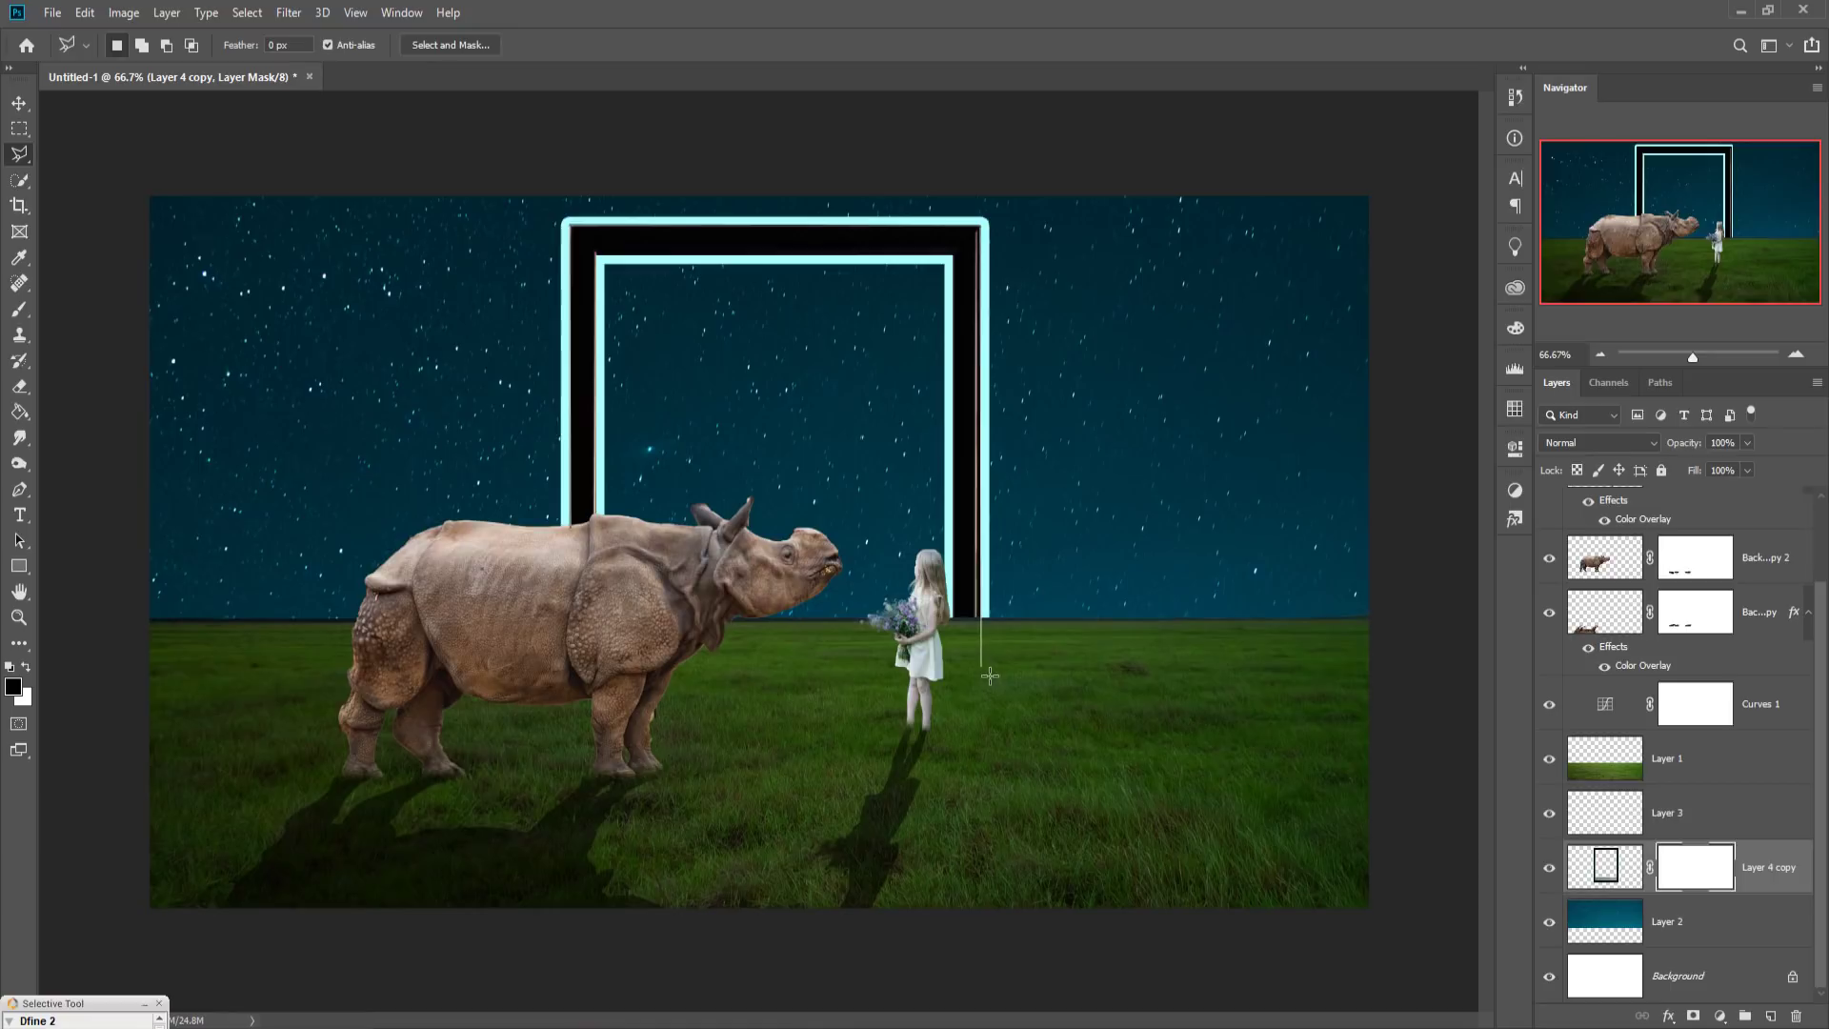
click(981, 666)
click(1053, 629)
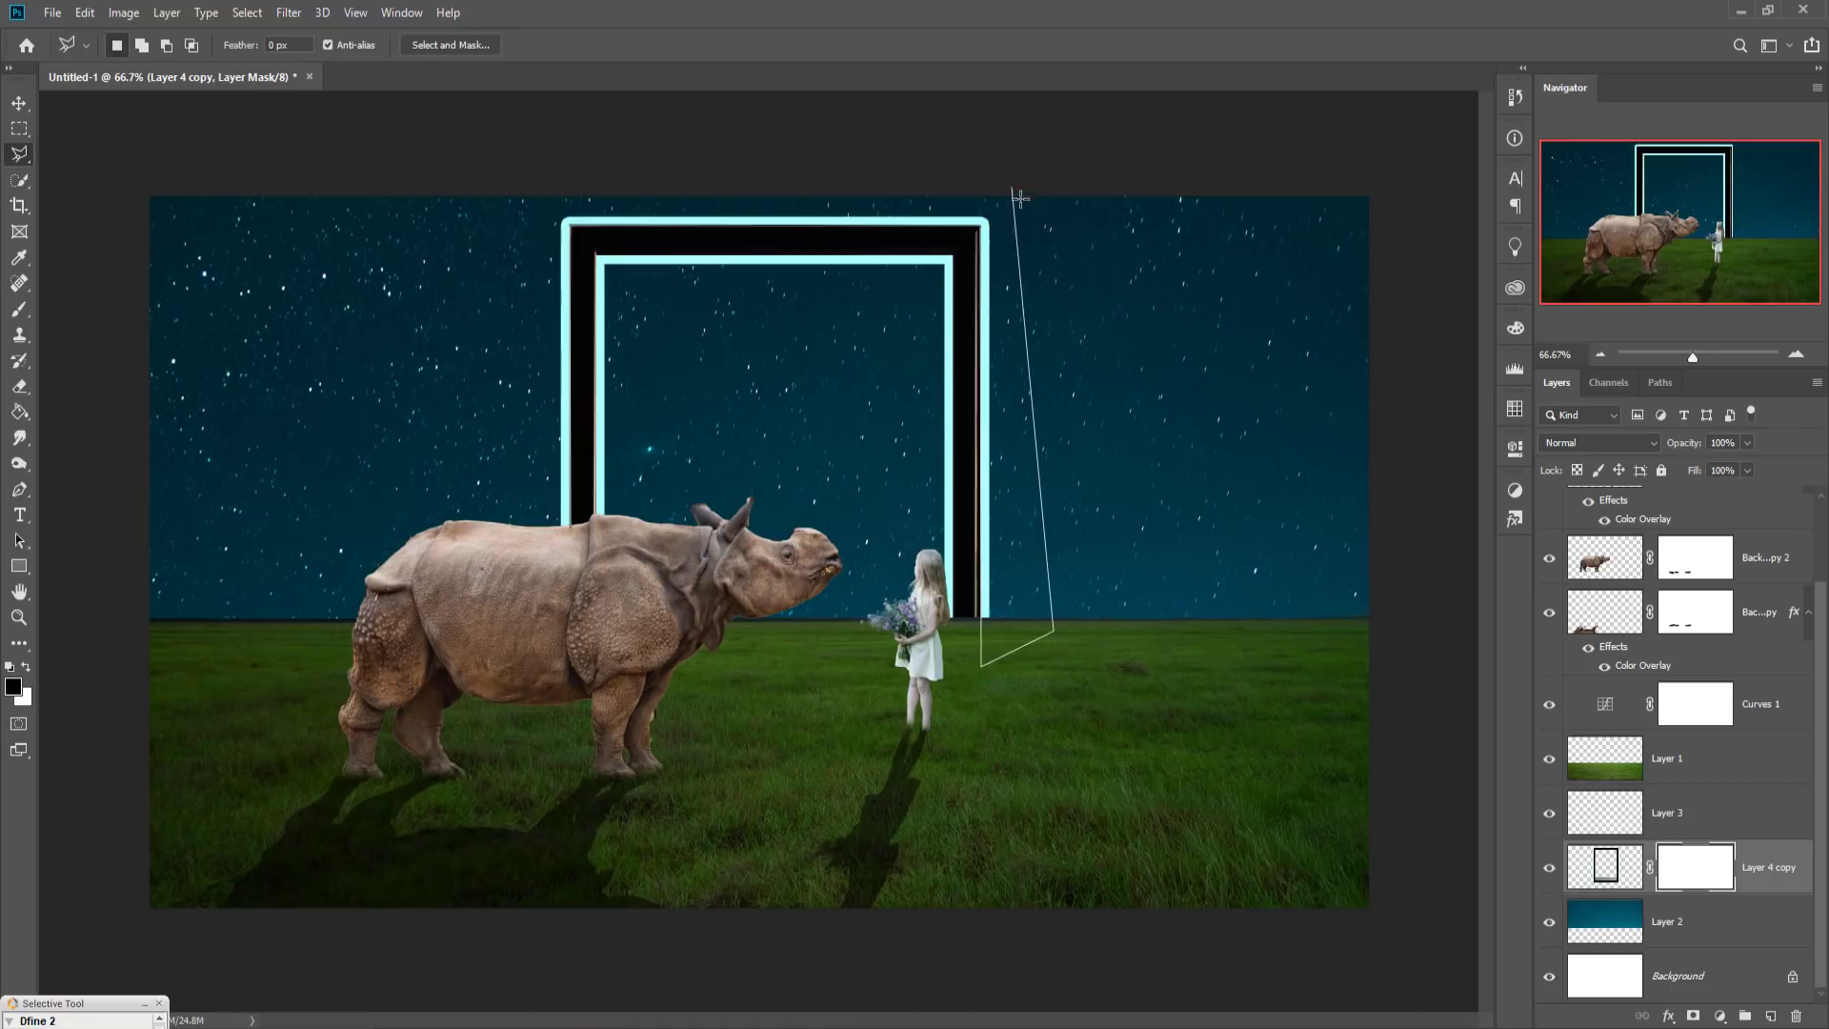
Step: Close the selection around the outer frame and delete the outer neon outline on Layer 4 copy
click(1012, 204)
click(940, 200)
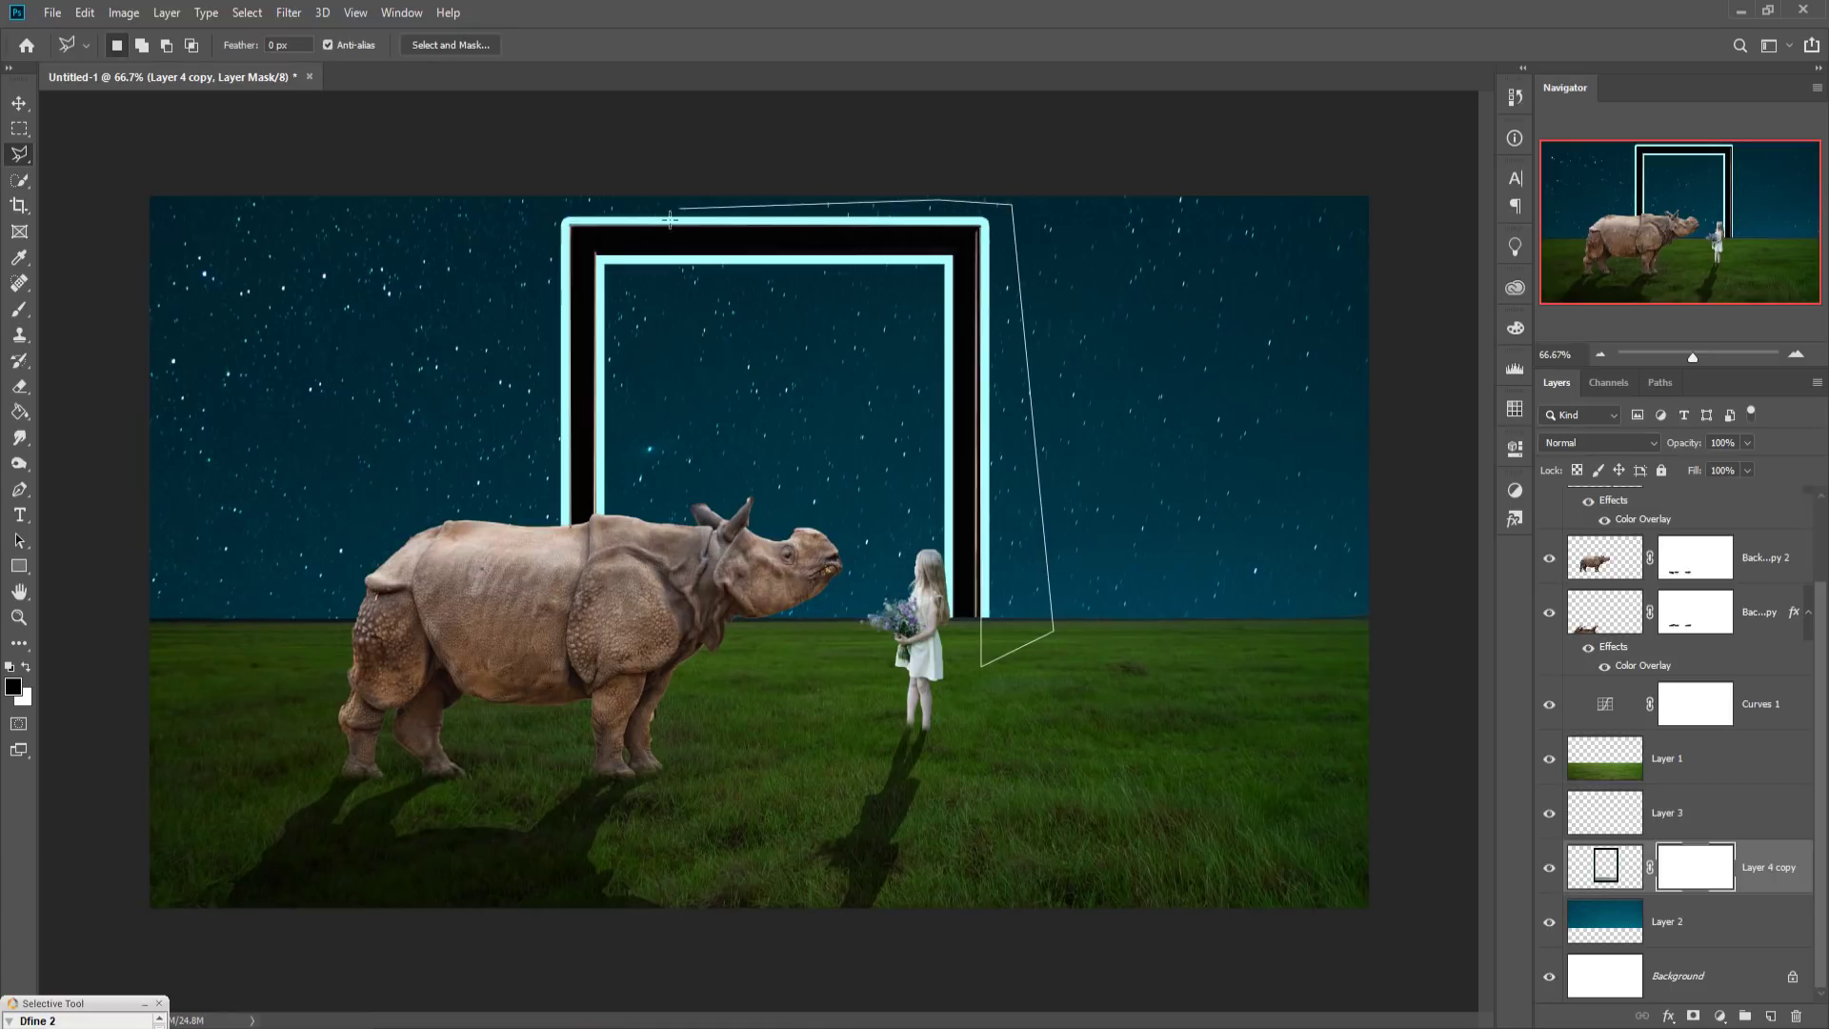
click(545, 201)
click(520, 237)
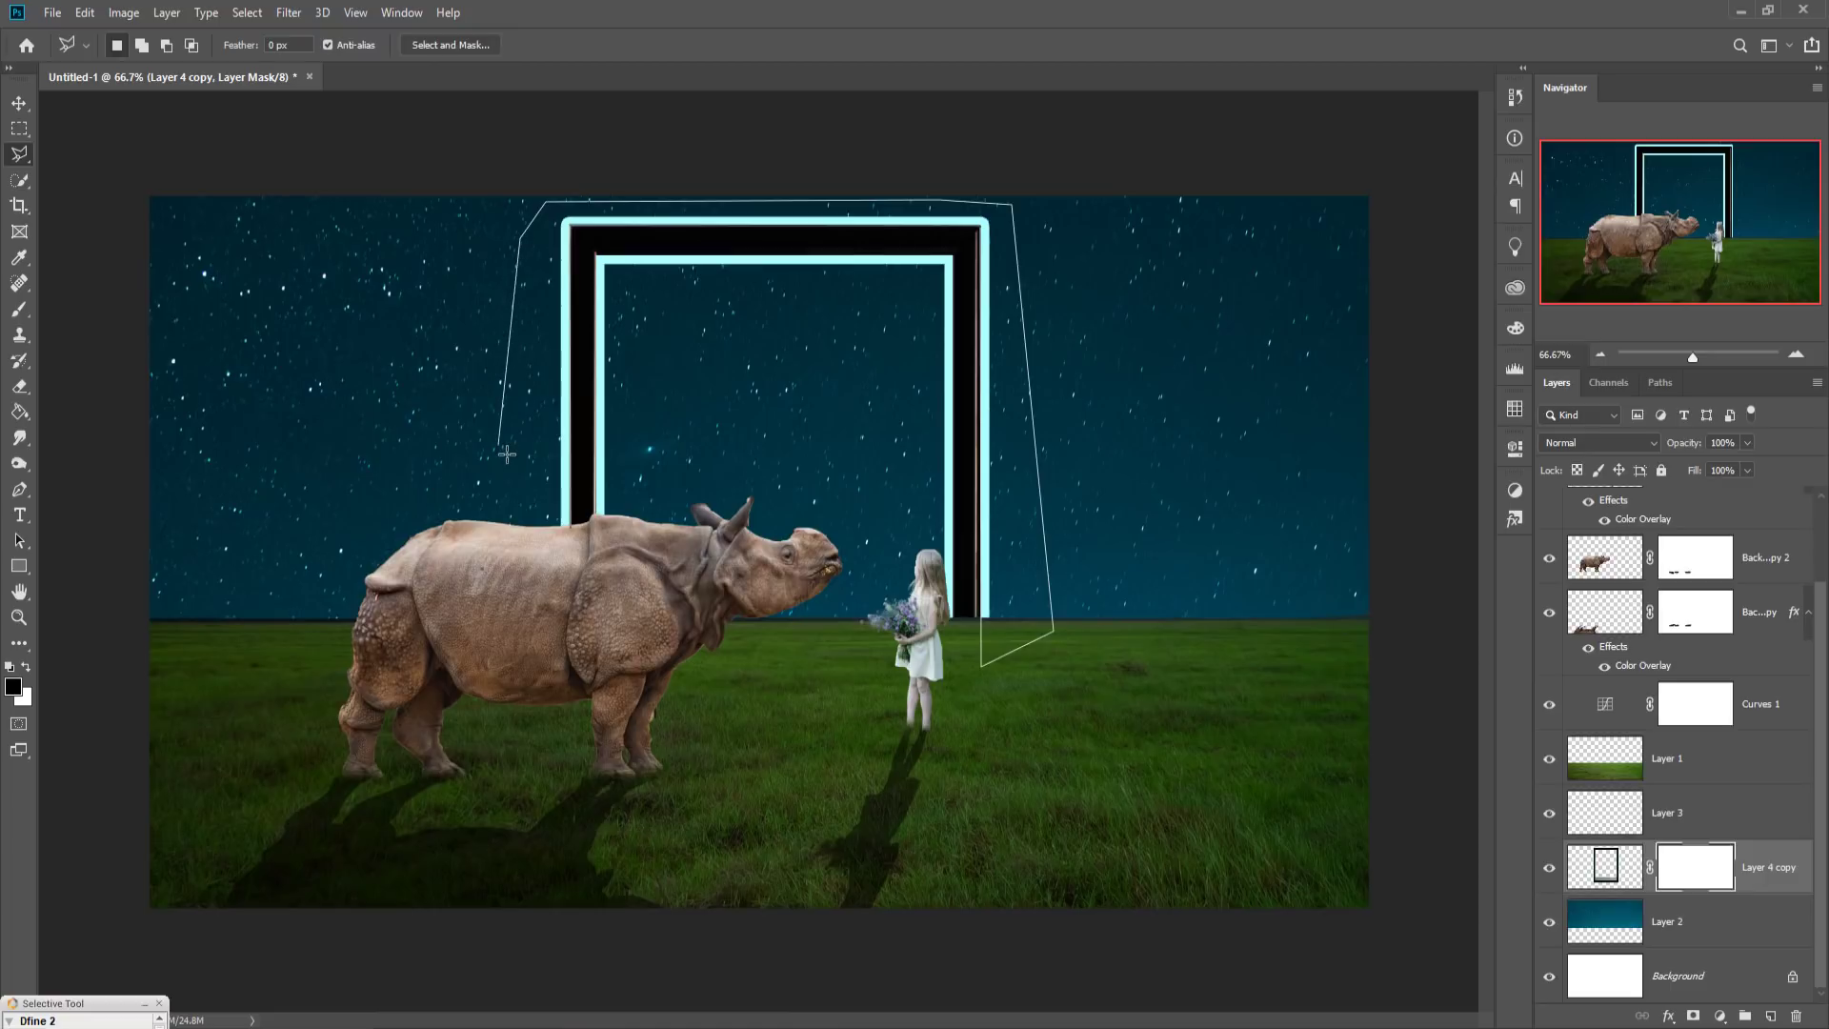
click(497, 444)
click(534, 529)
double_click(571, 525)
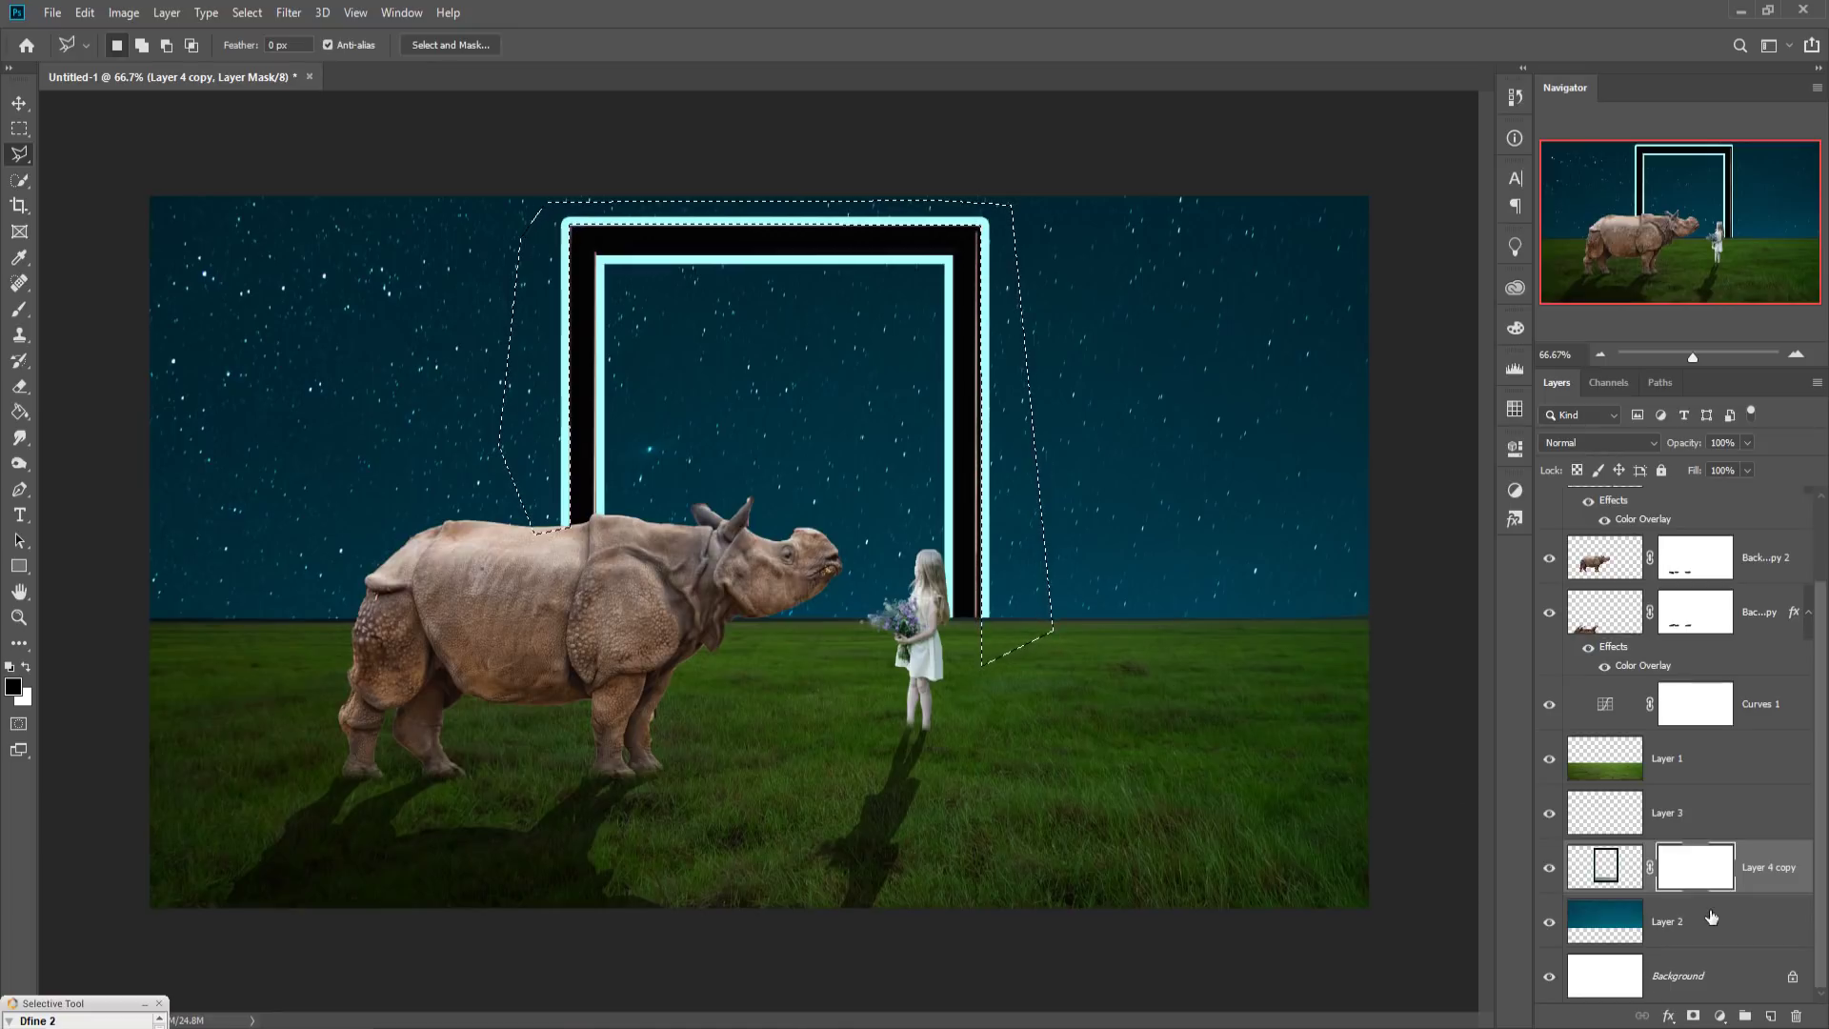
click(1605, 867)
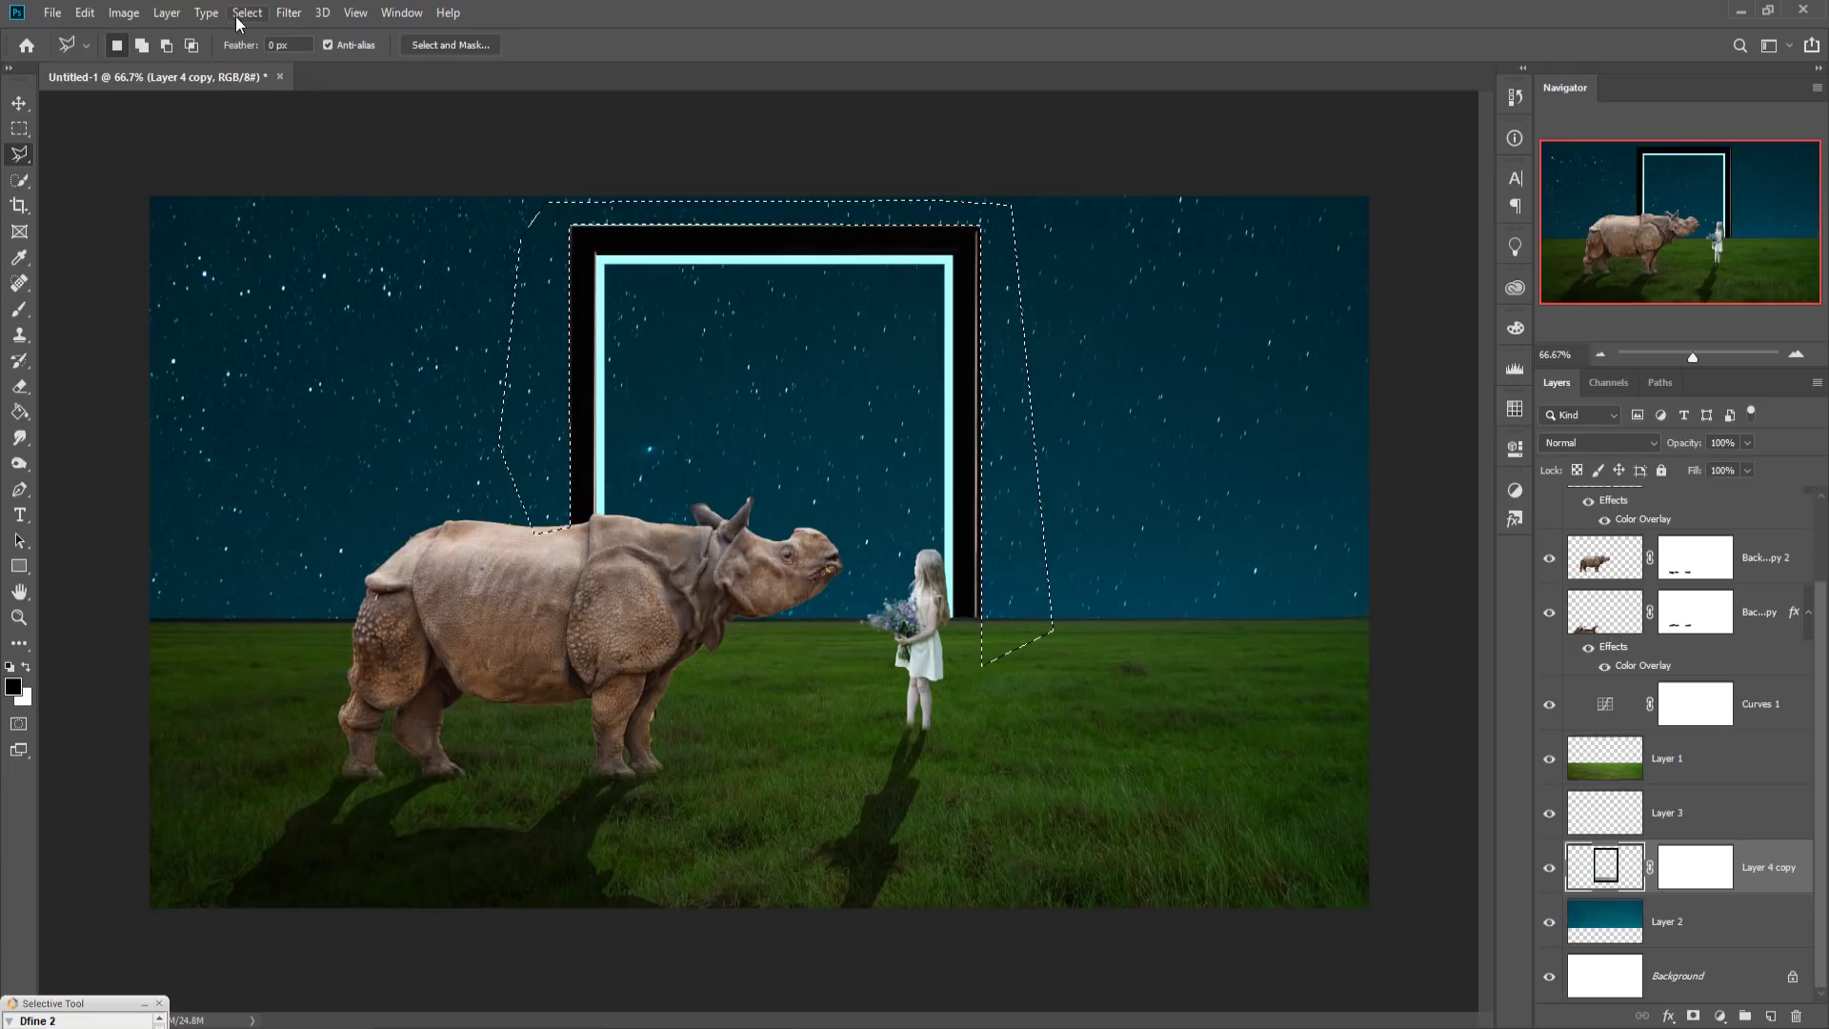
click(243, 13)
Step: Deselect and add a new empty layer above the starry sky Layer 2
click(266, 53)
click(19, 102)
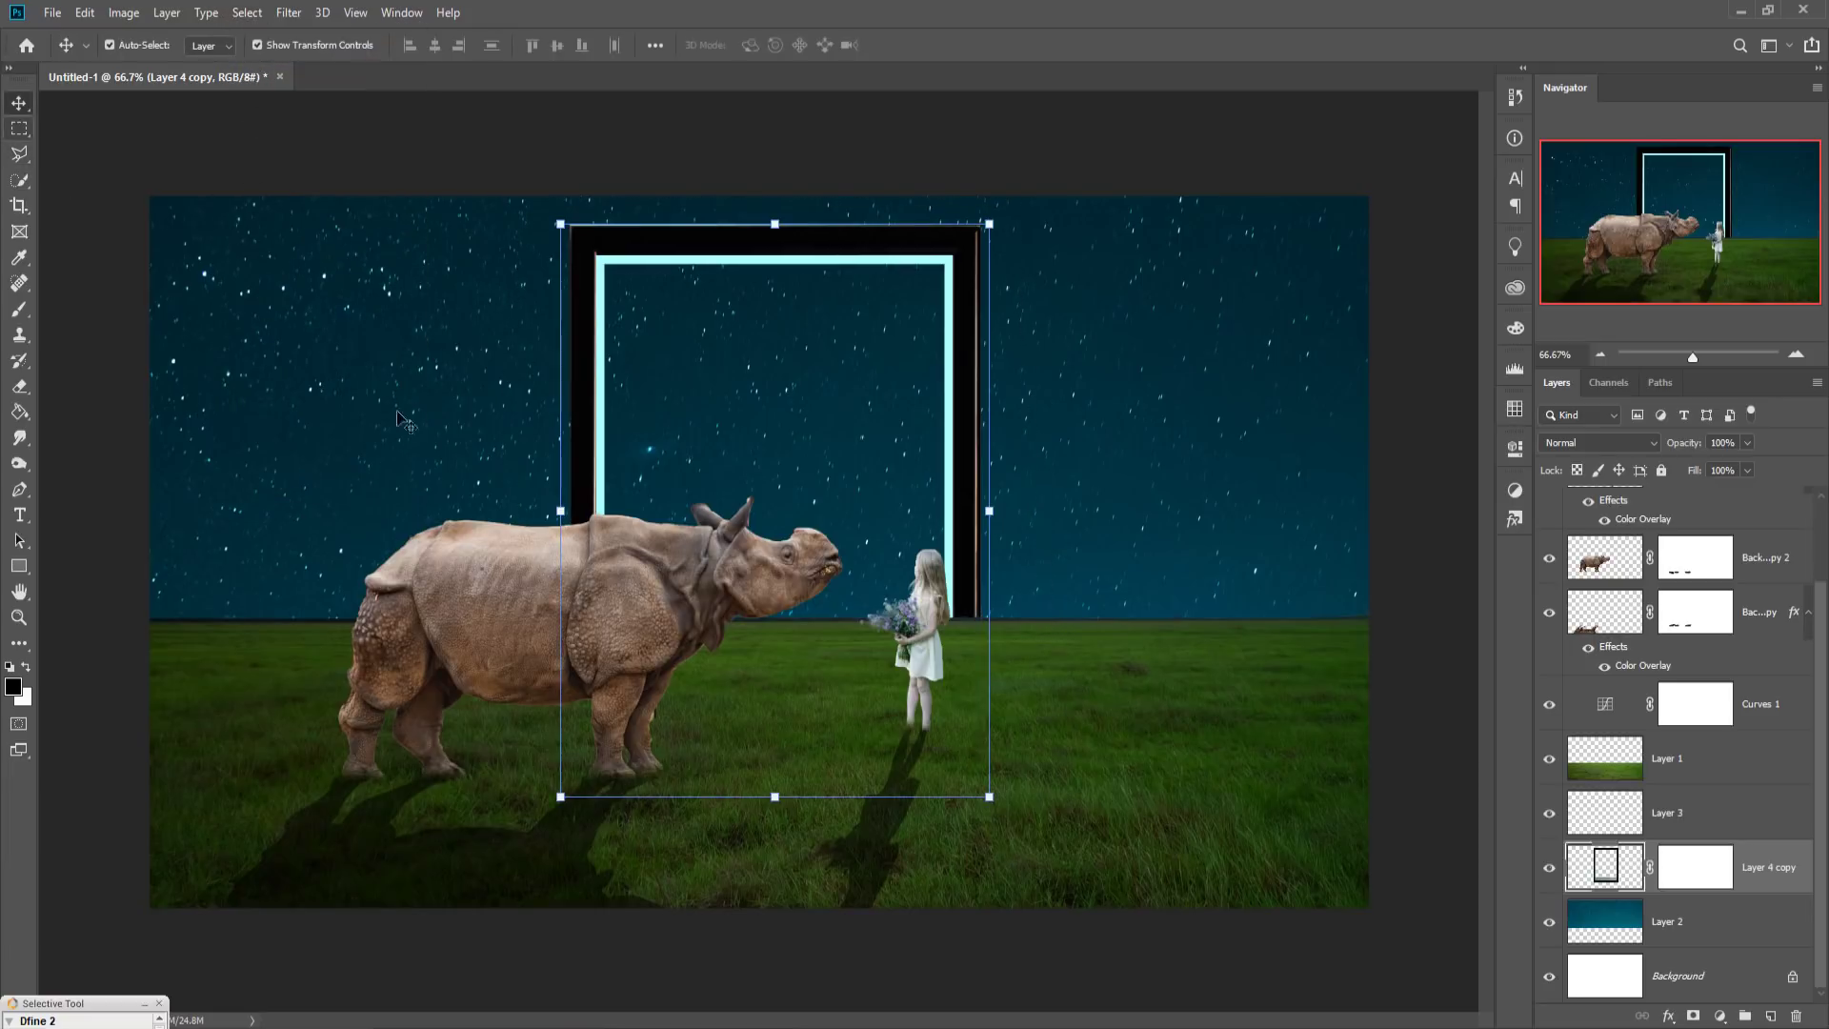
click(1747, 931)
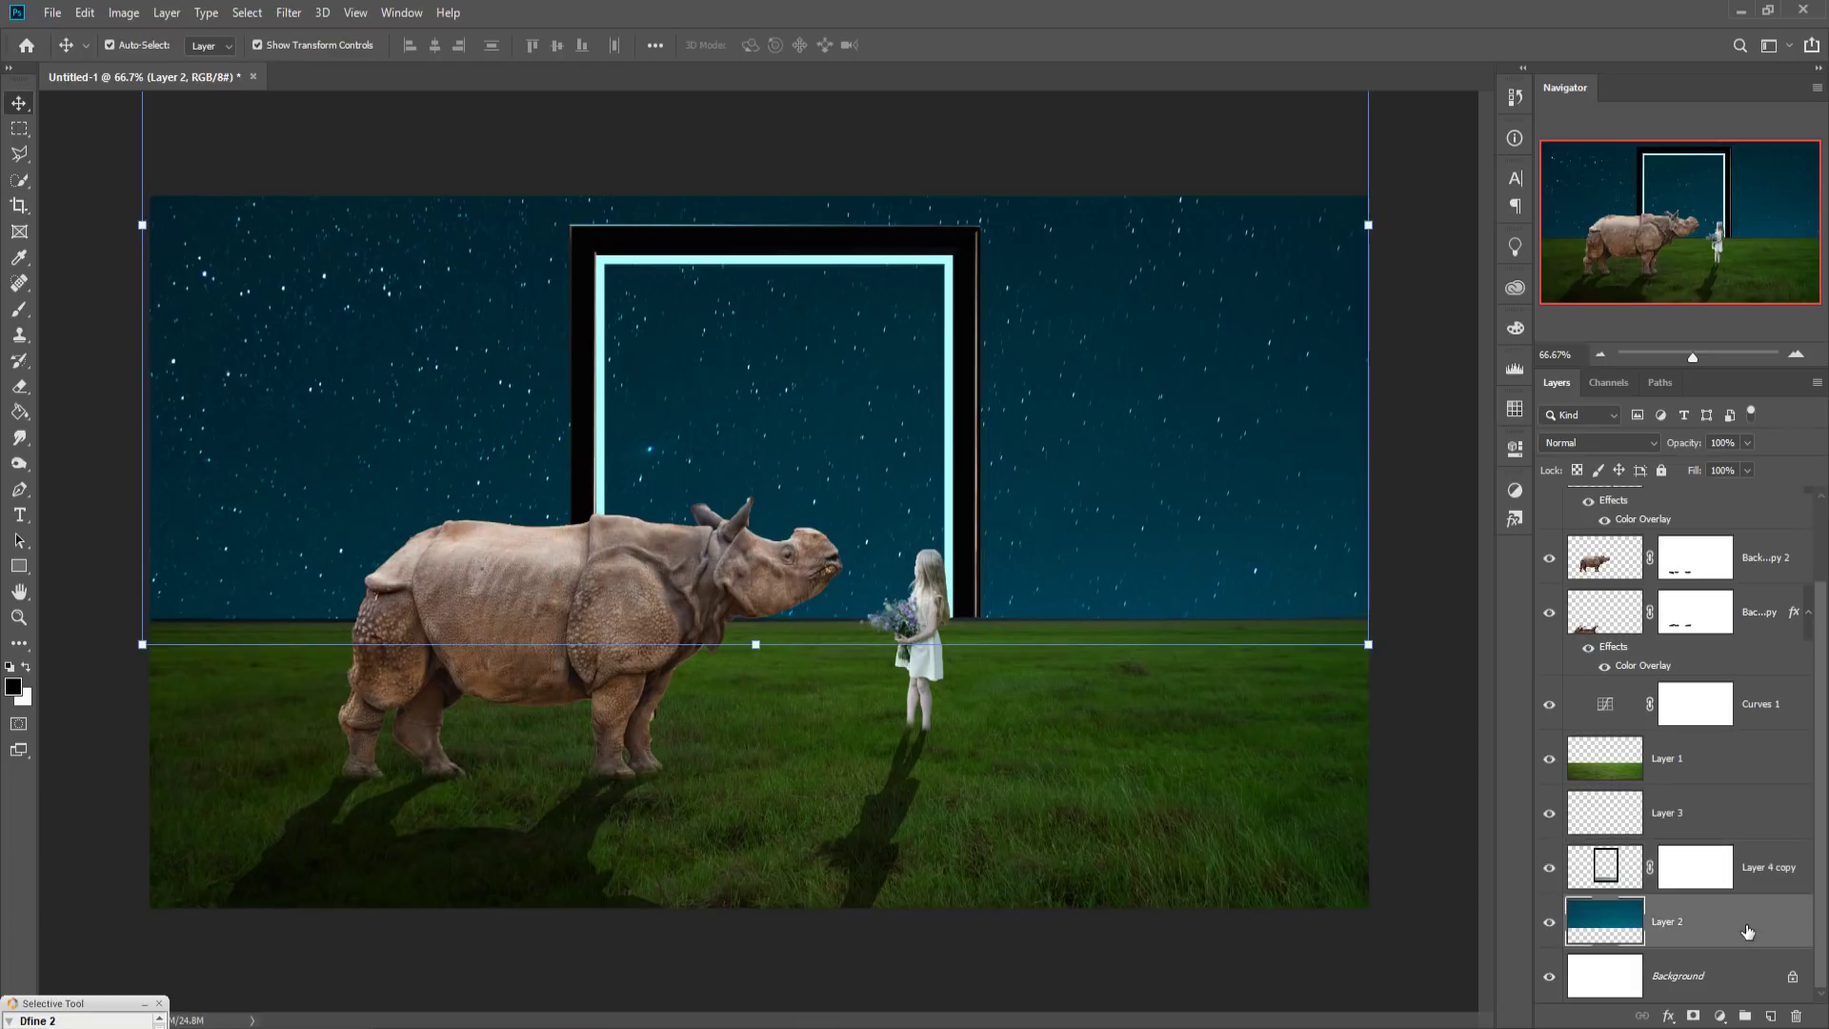
click(1770, 1015)
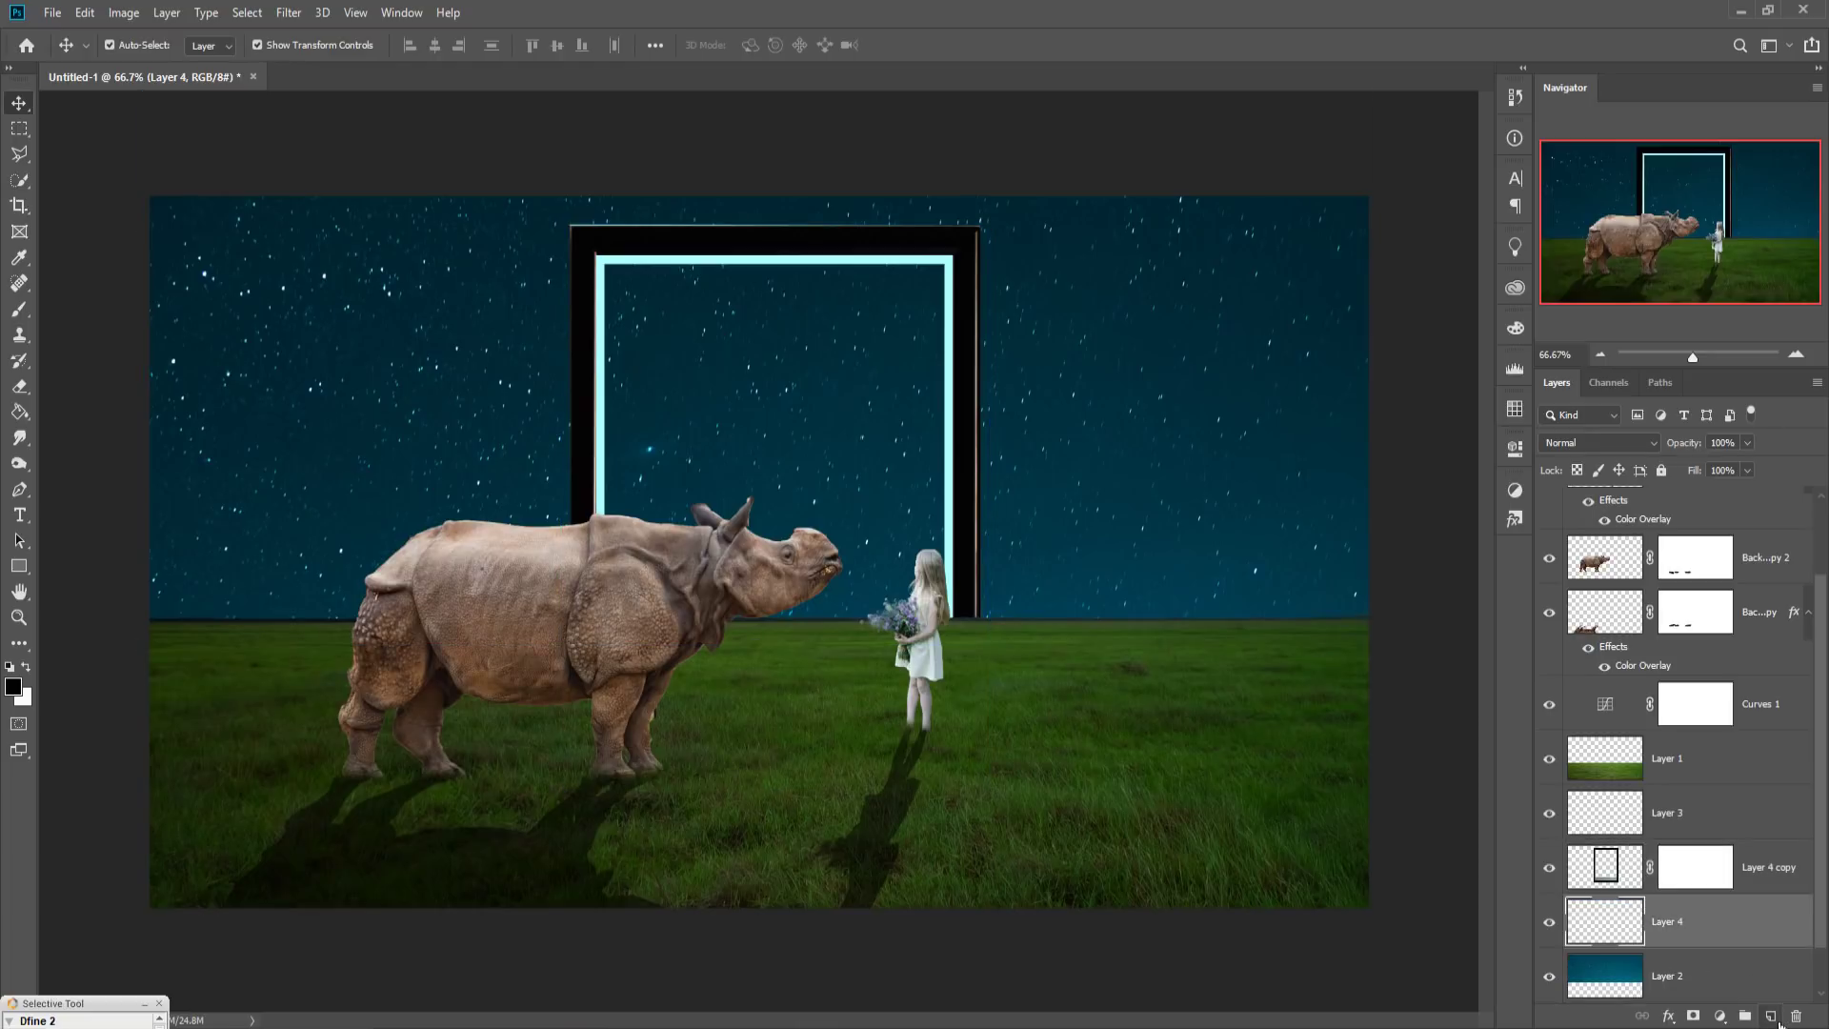
Step: Set up a 700px Soft Round brush with a saturated cyan sampled from the doorway frame
click(20, 309)
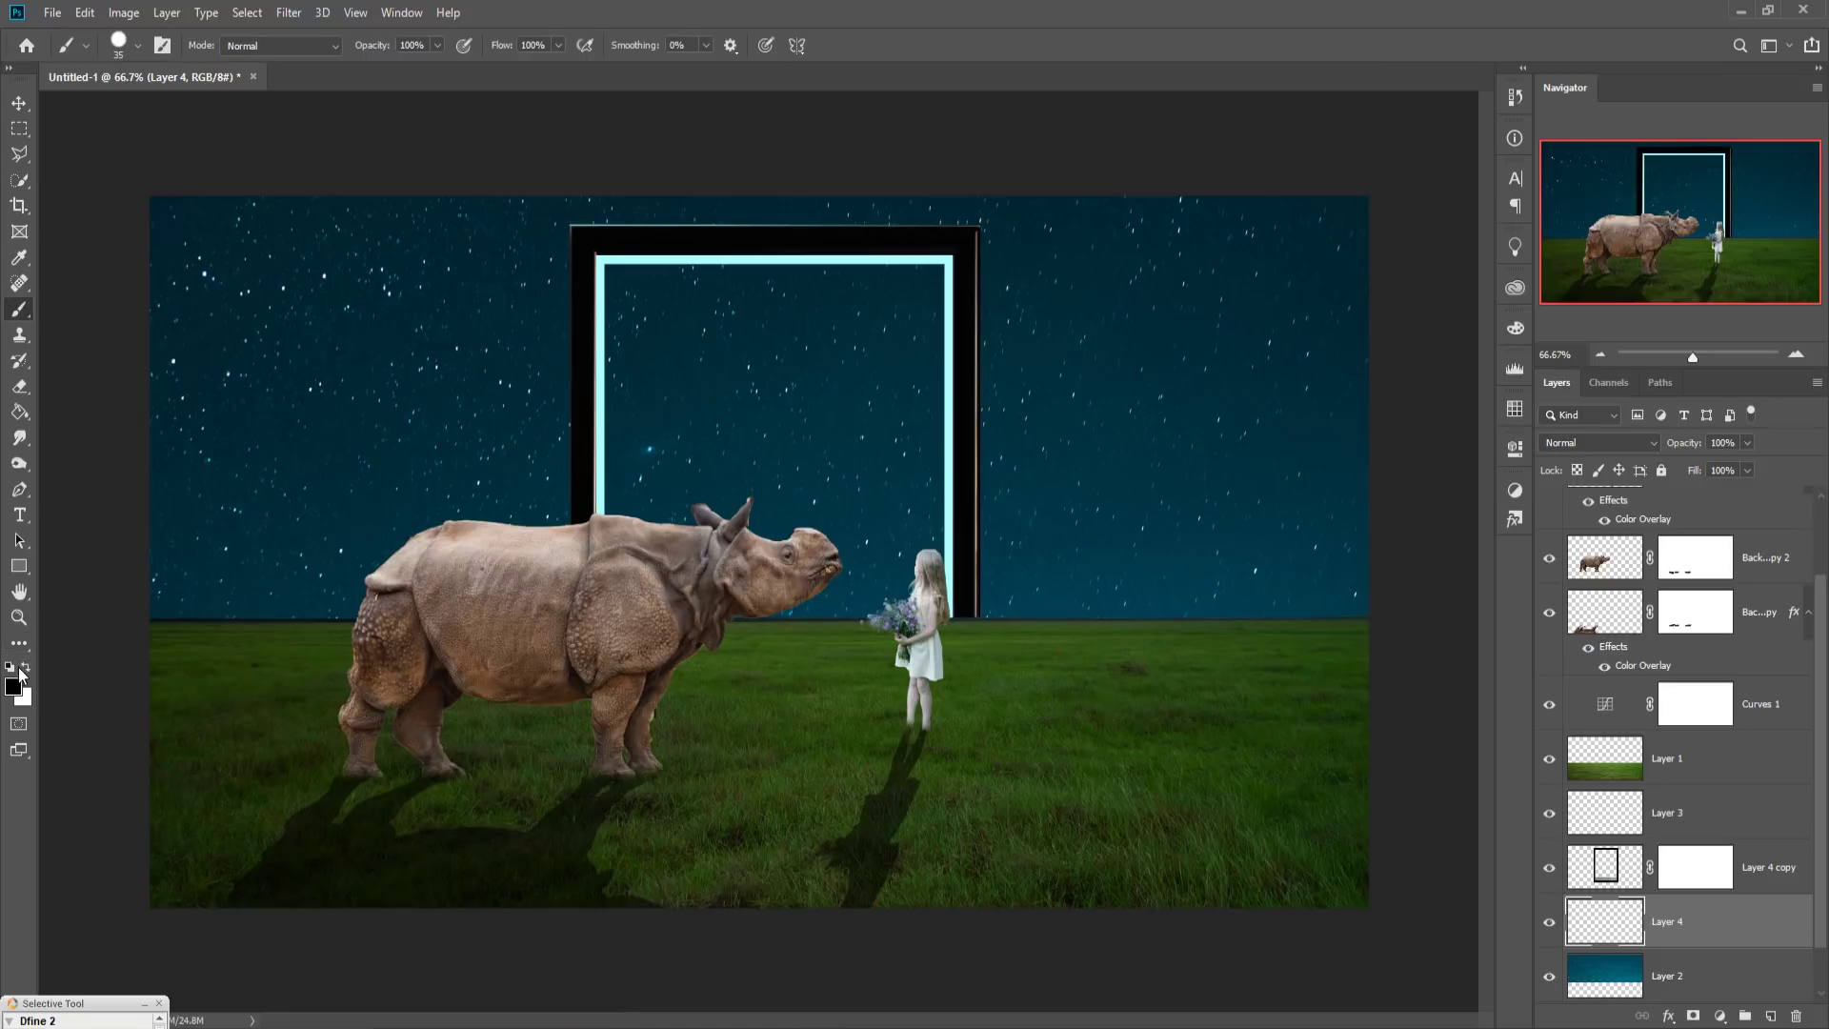
click(26, 668)
click(13, 686)
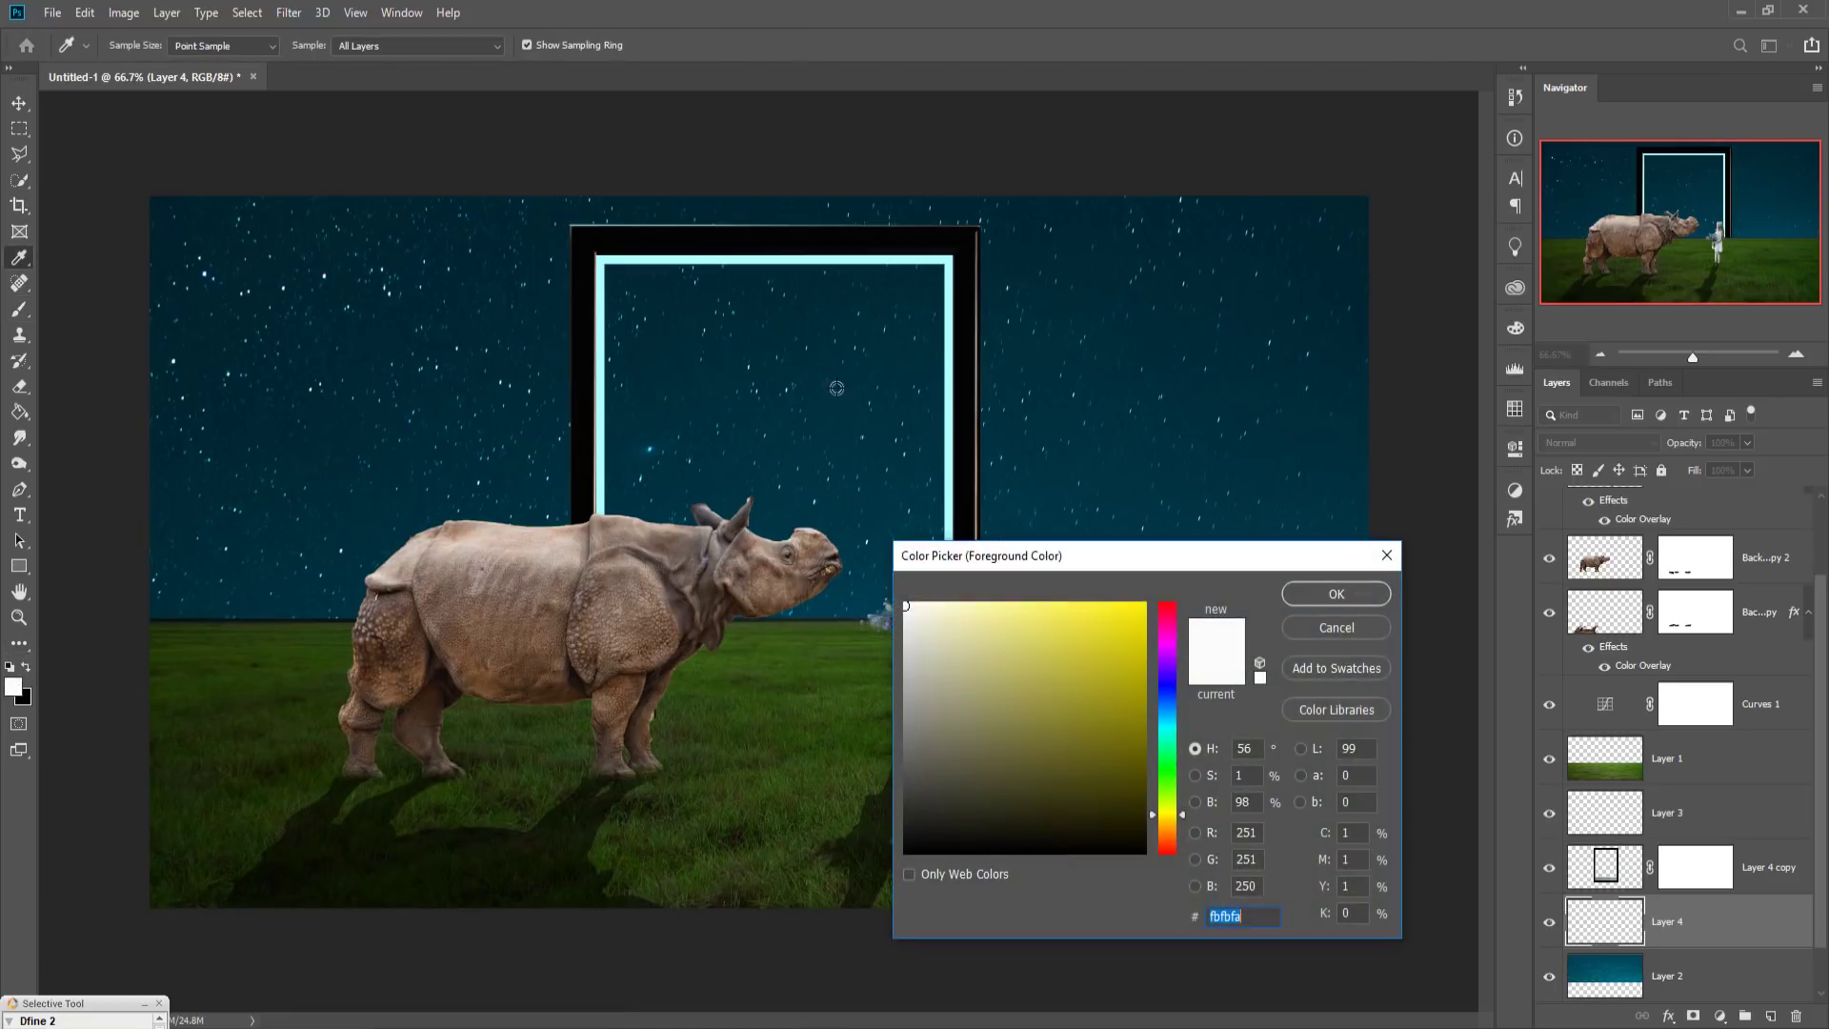
click(811, 268)
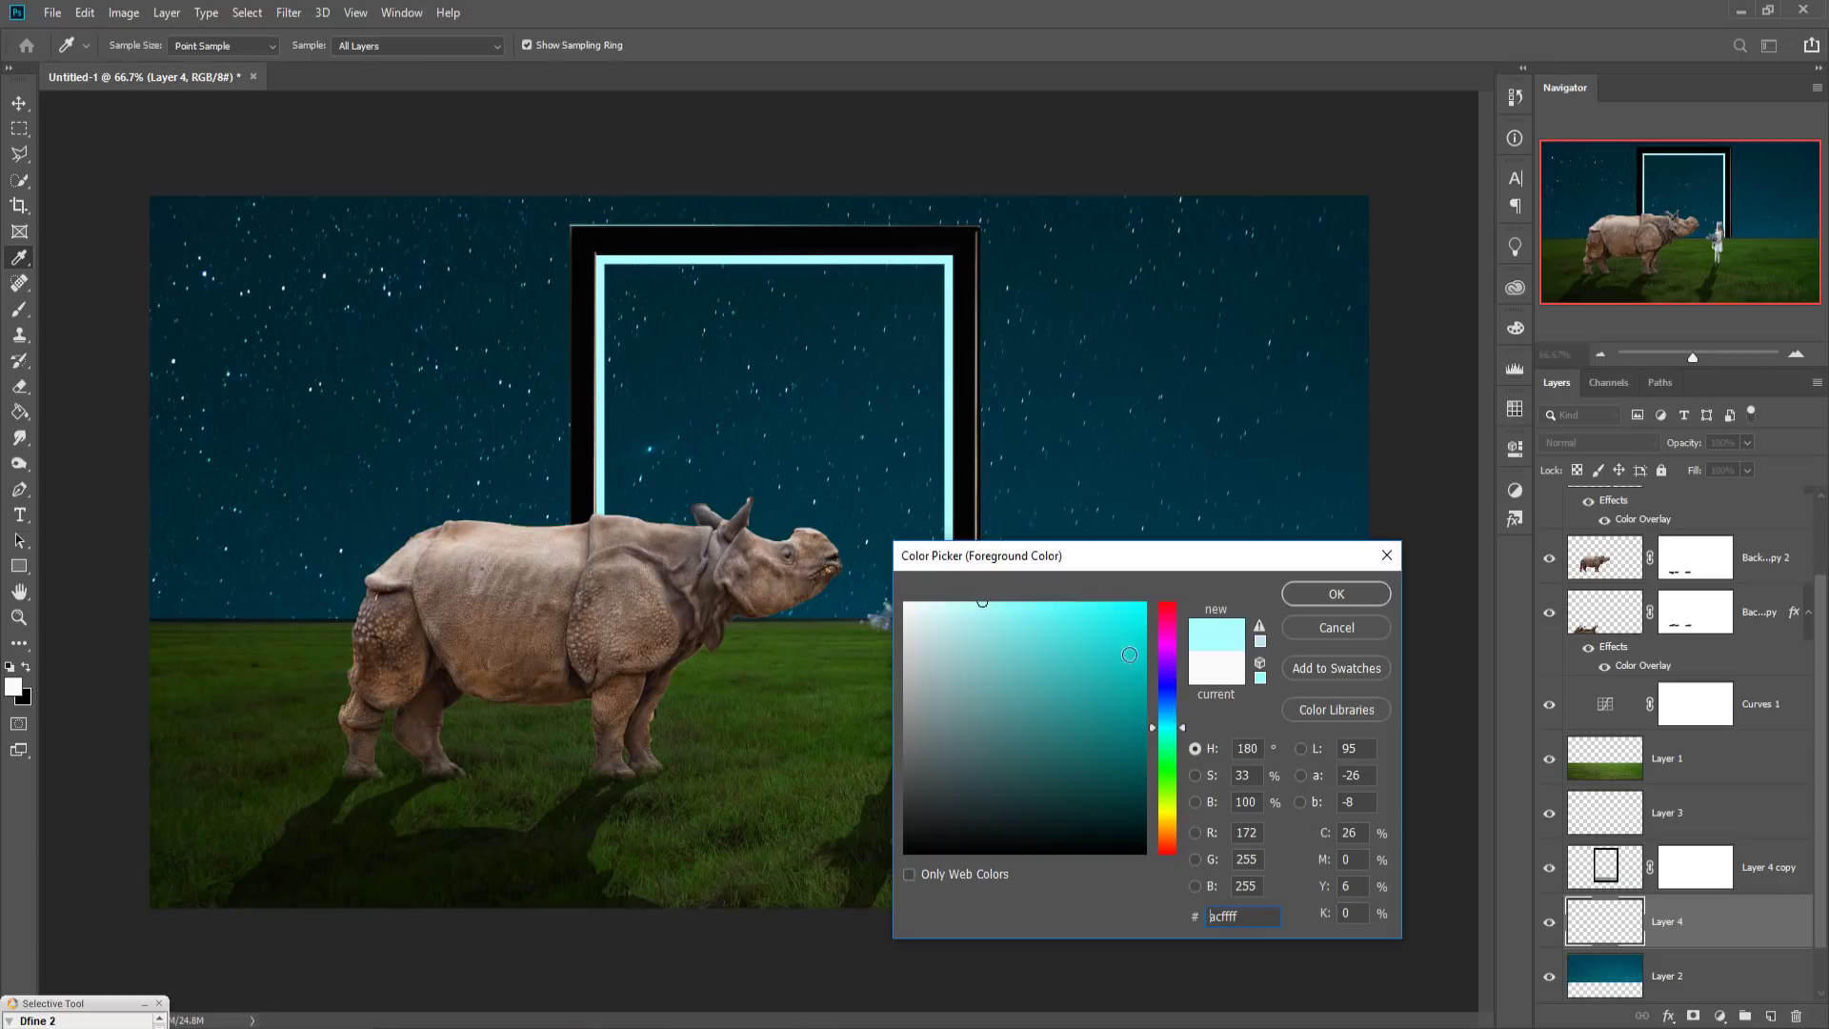
drag(1076, 618, 1062, 604)
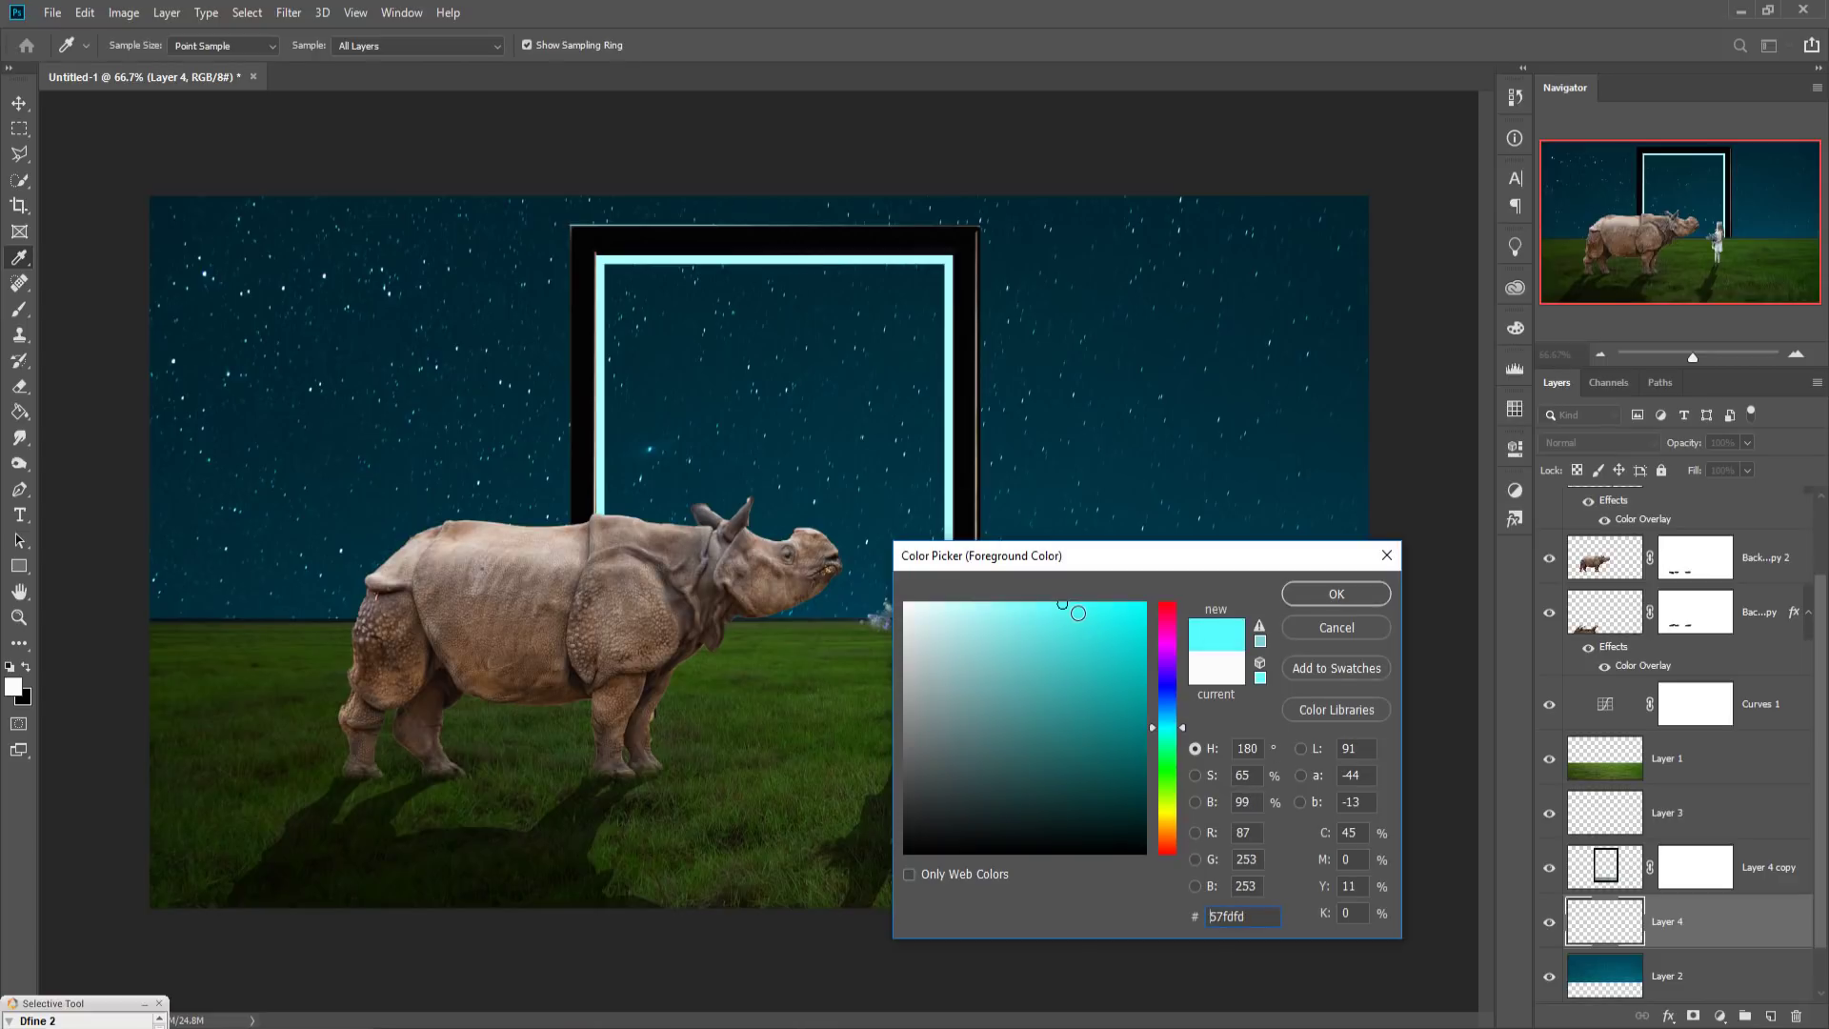
click(1304, 594)
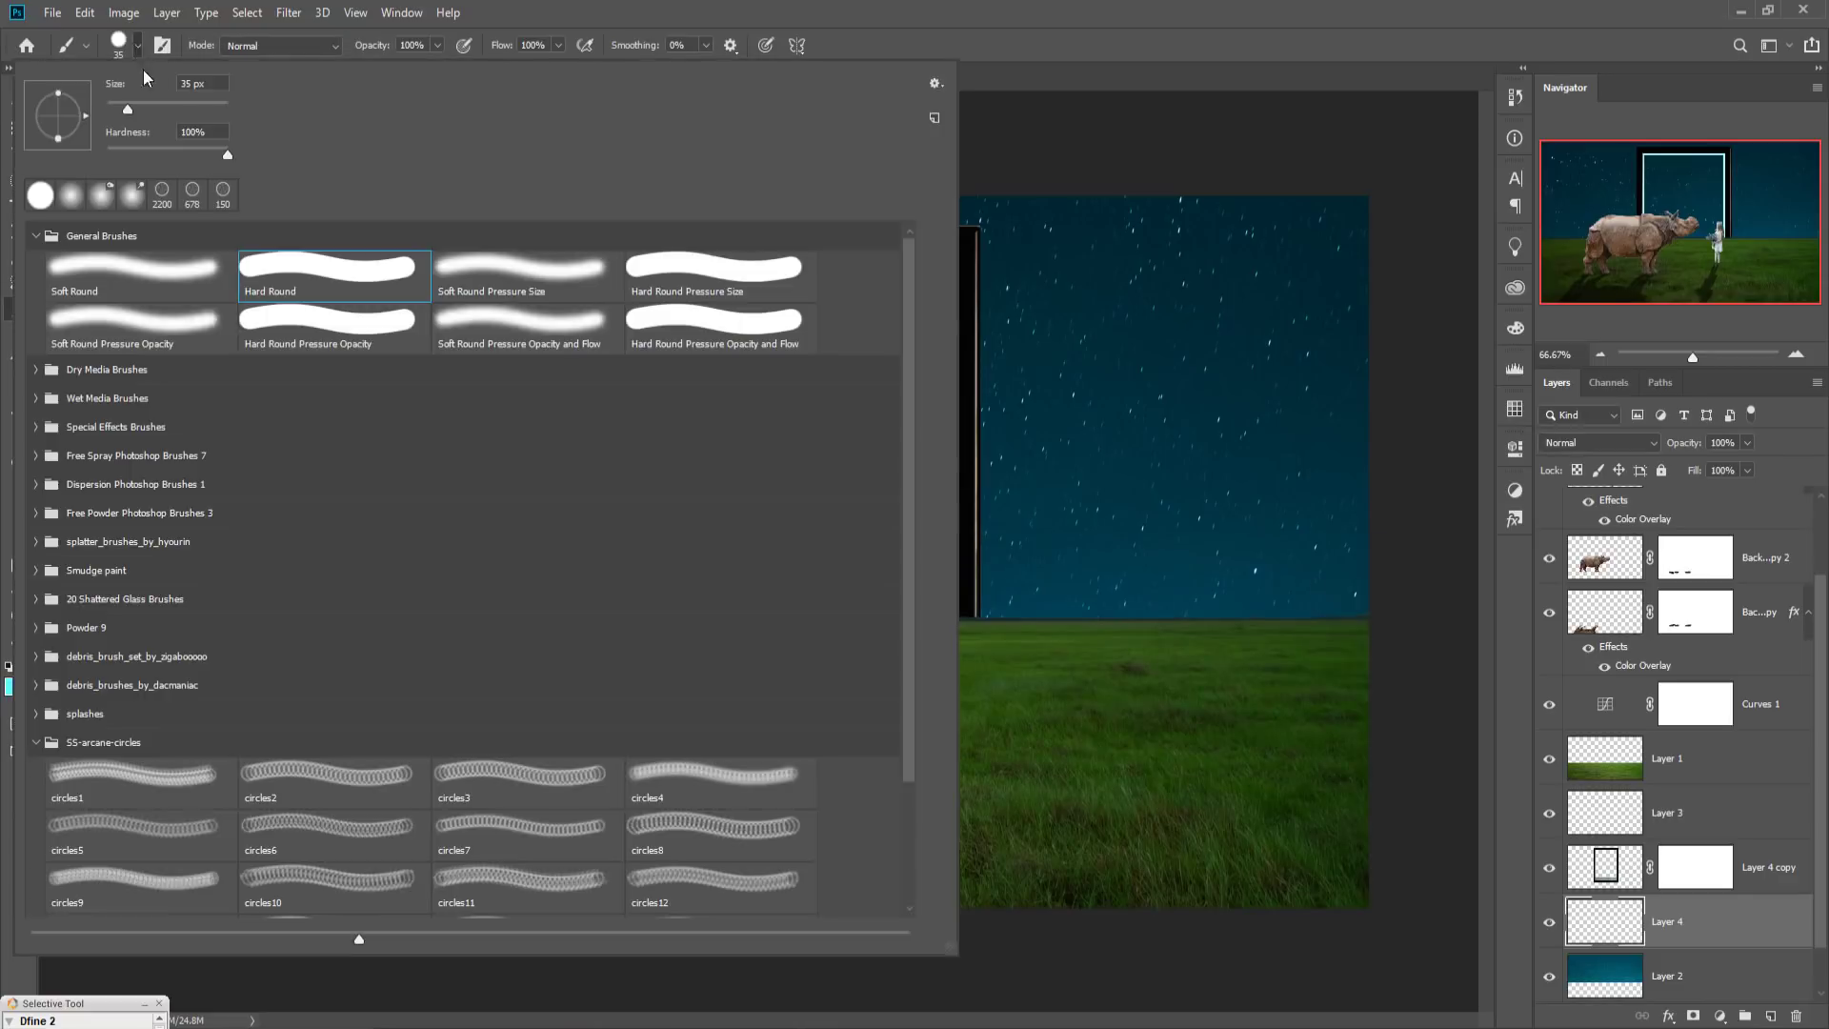
click(137, 45)
click(177, 279)
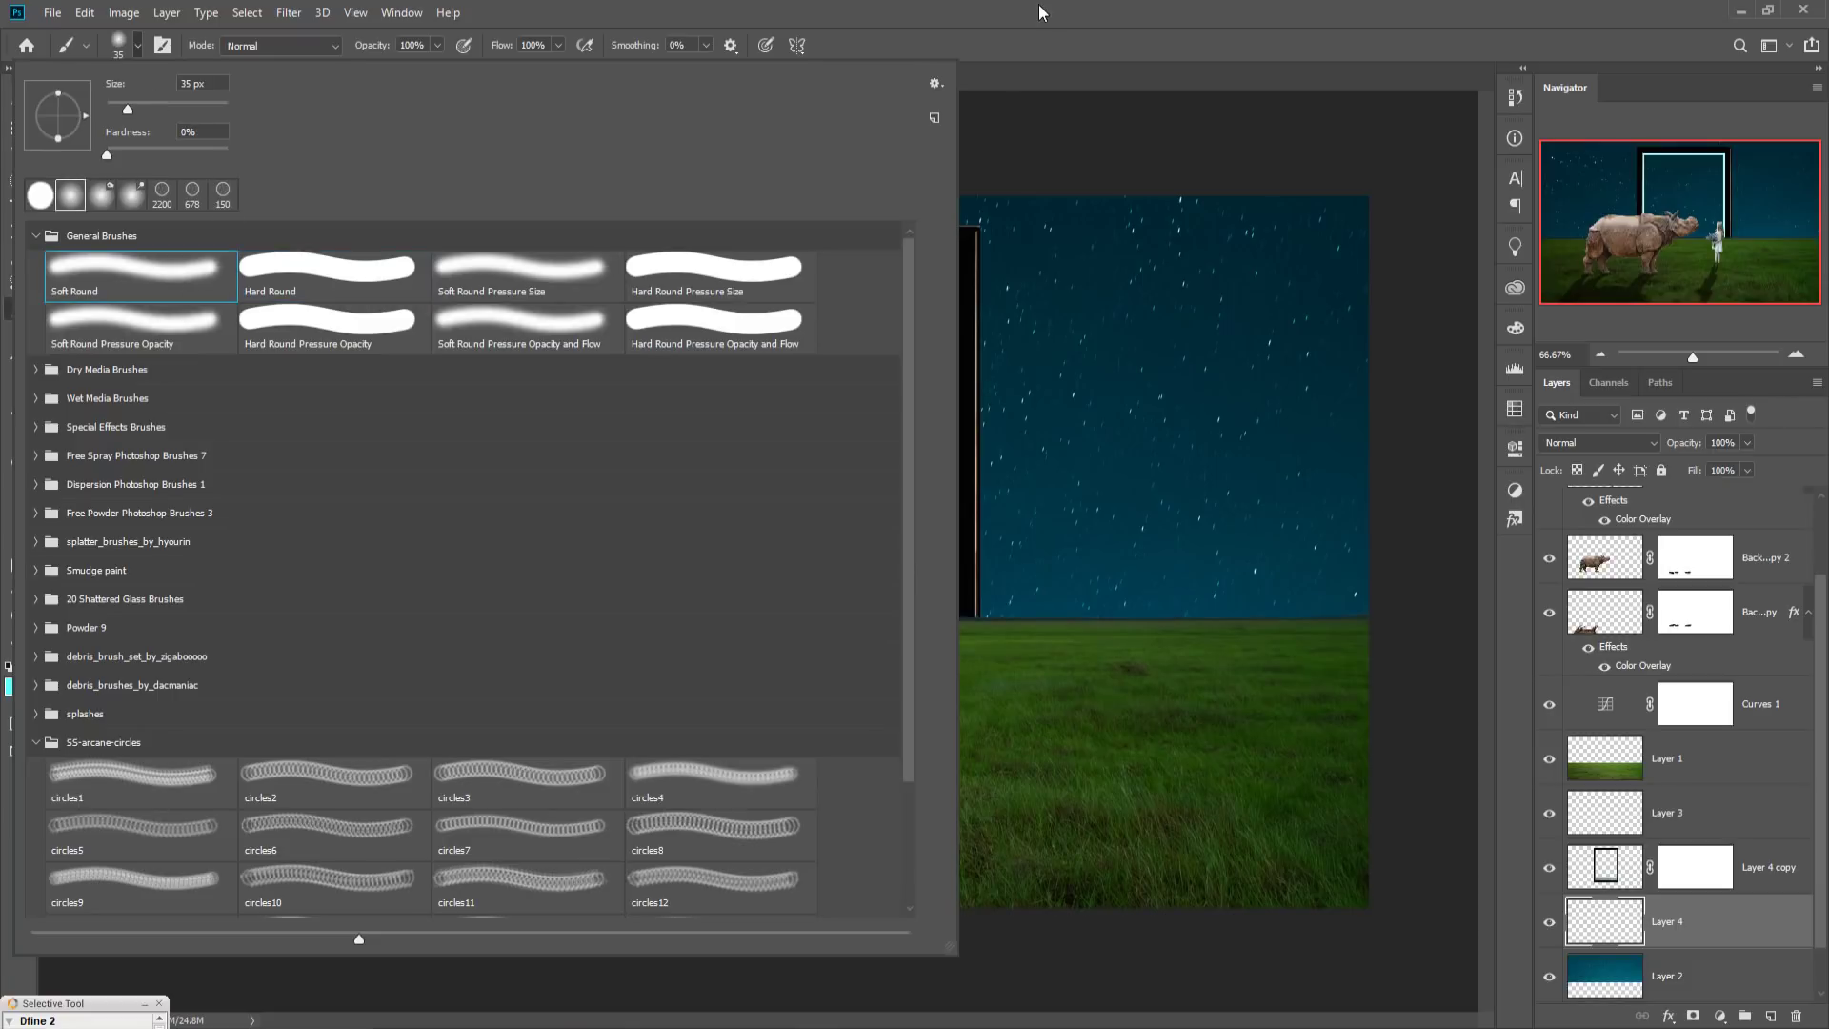
key(Return)
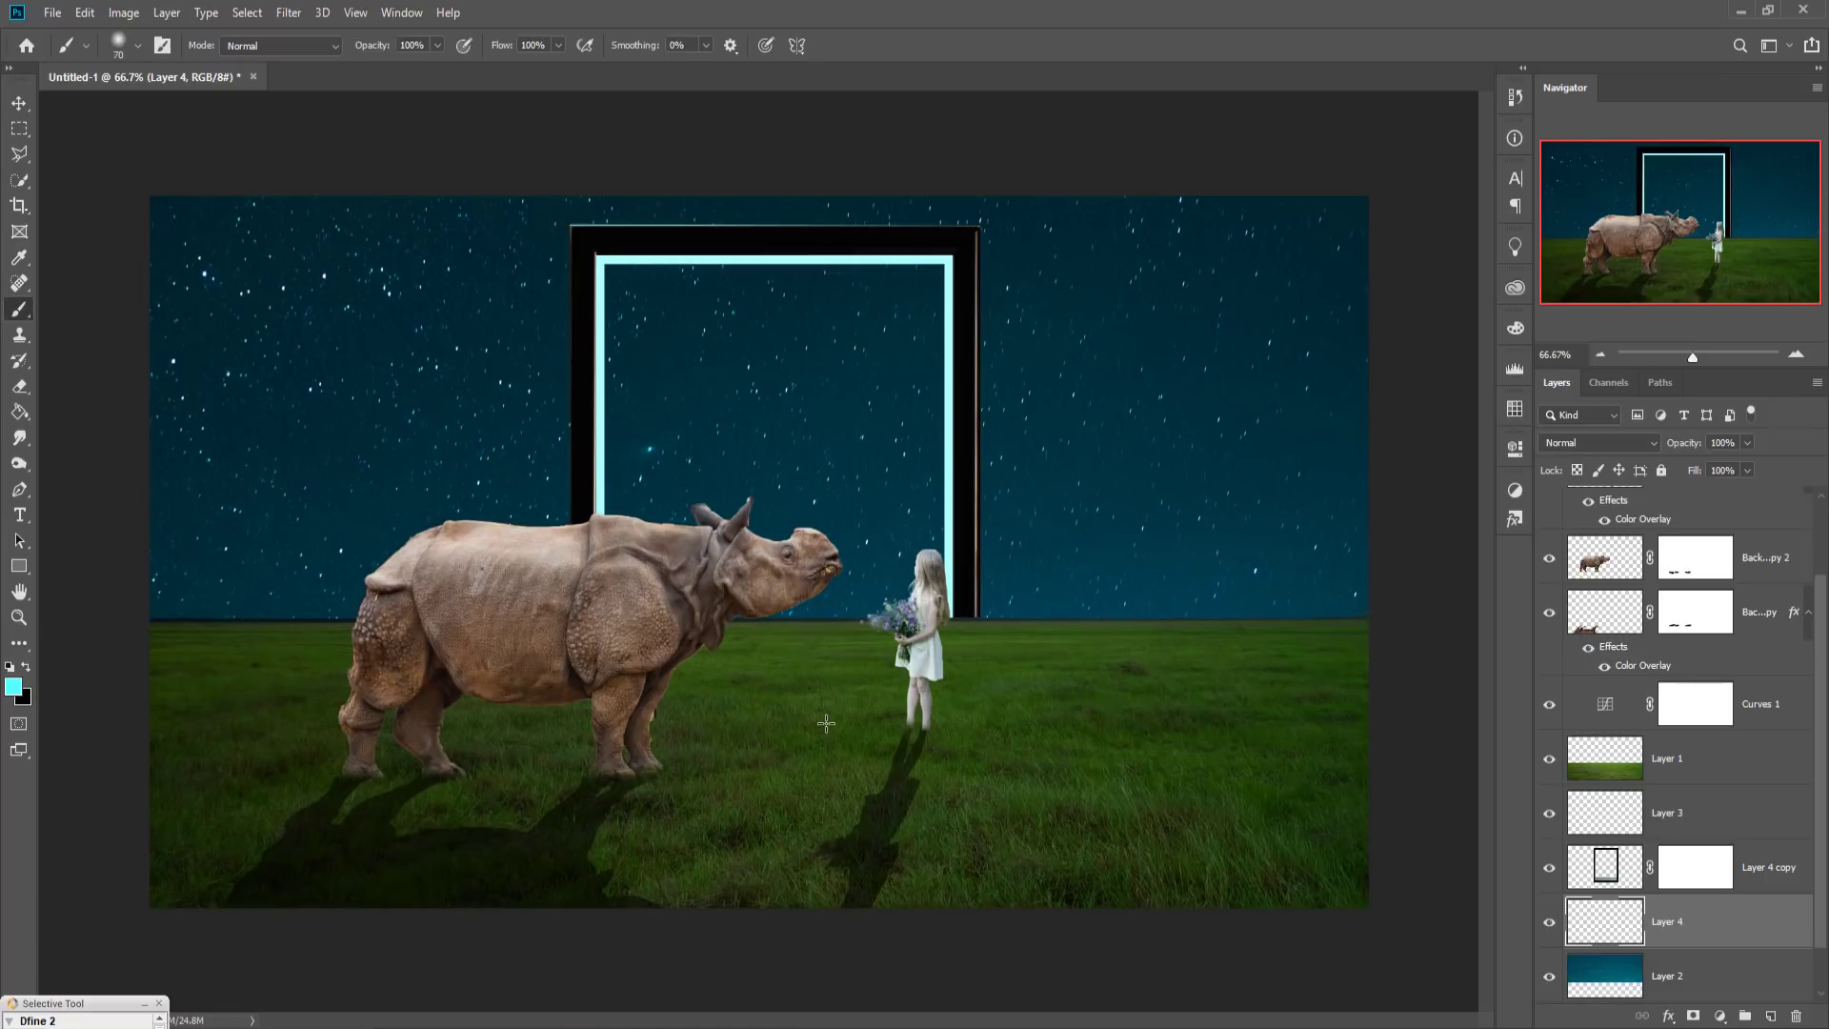
key(bracketleft)
Step: Paint a soft cyan glow inside the doorway and enlarge it to about 121.88%
click(817, 704)
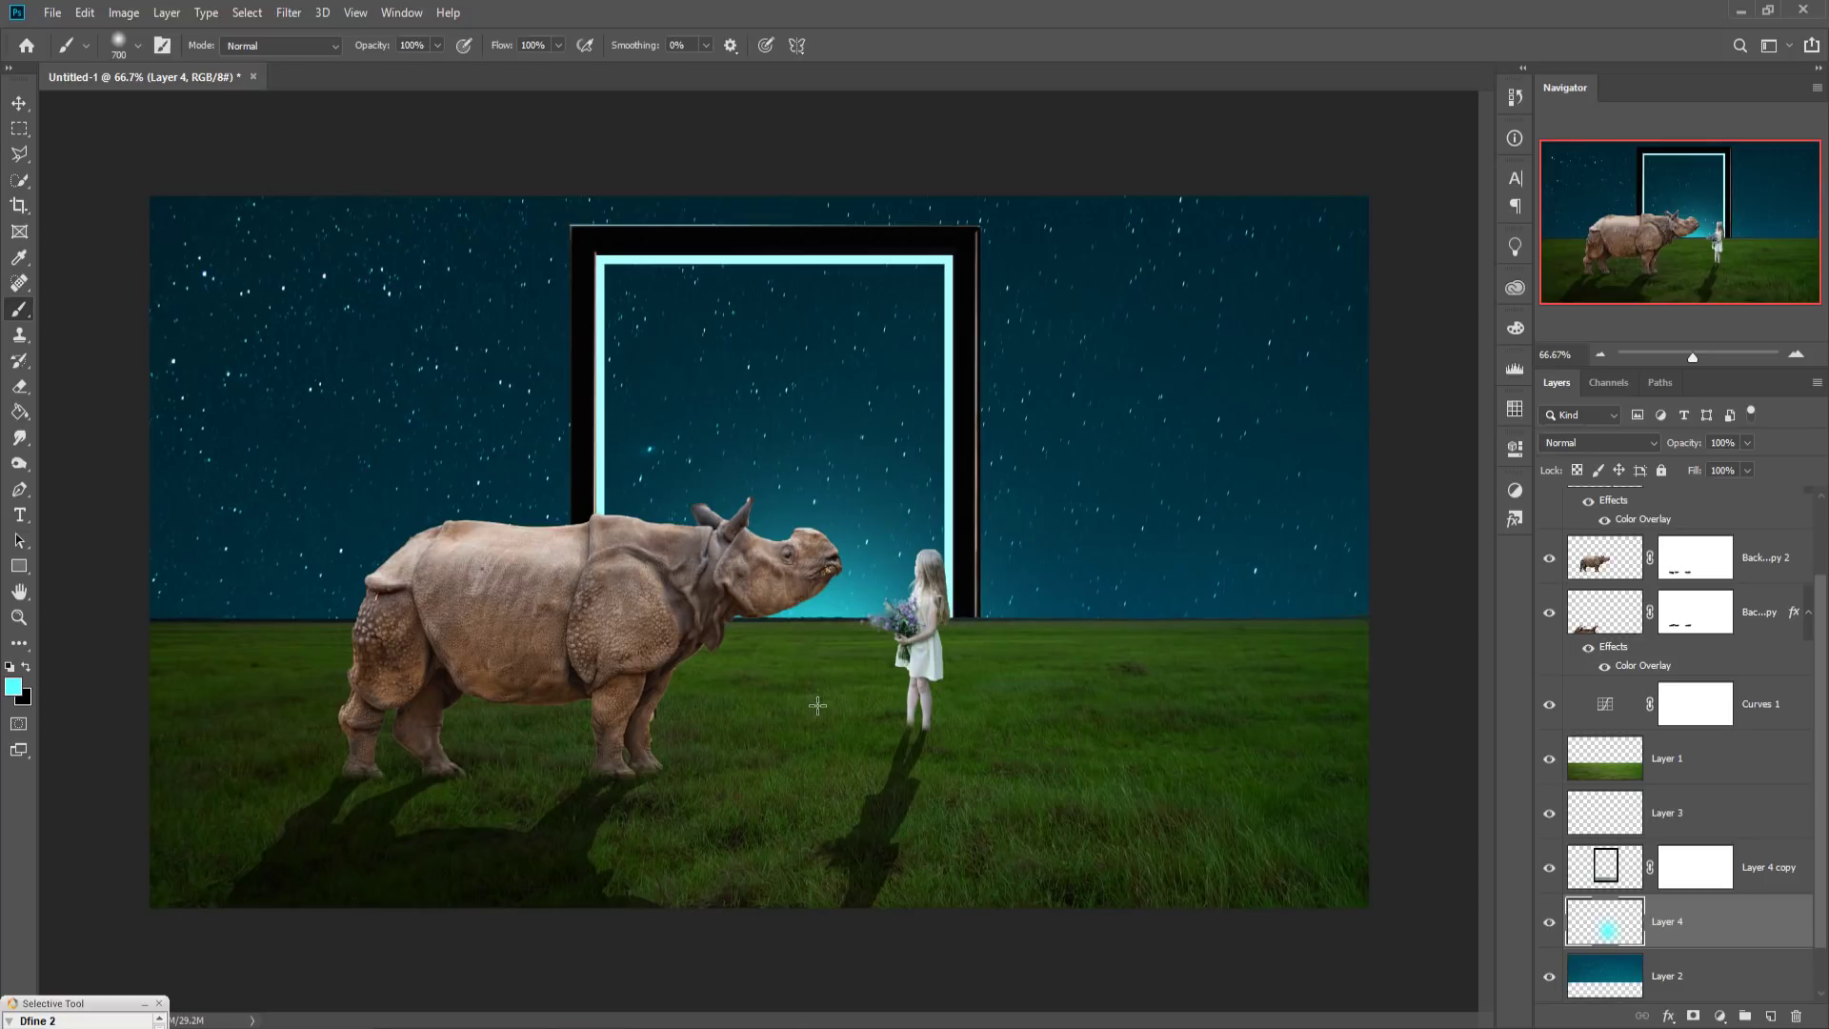
key(ctrl+z)
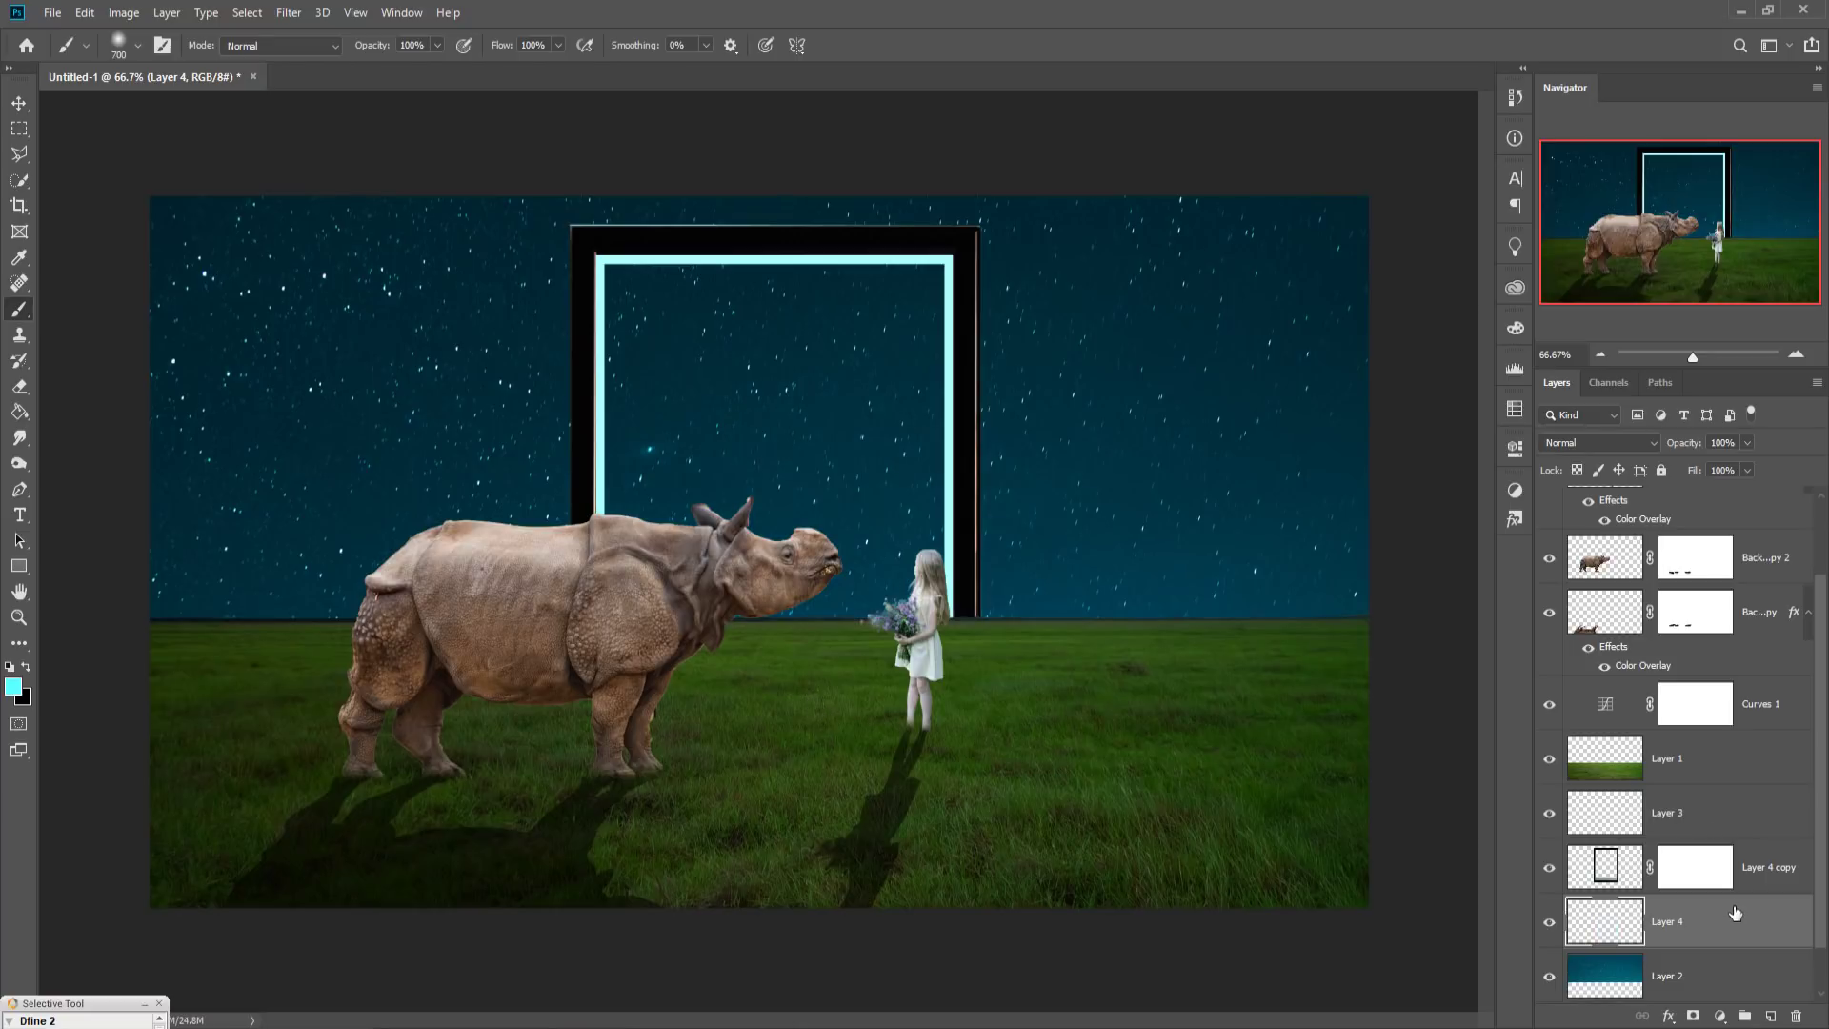
click(797, 643)
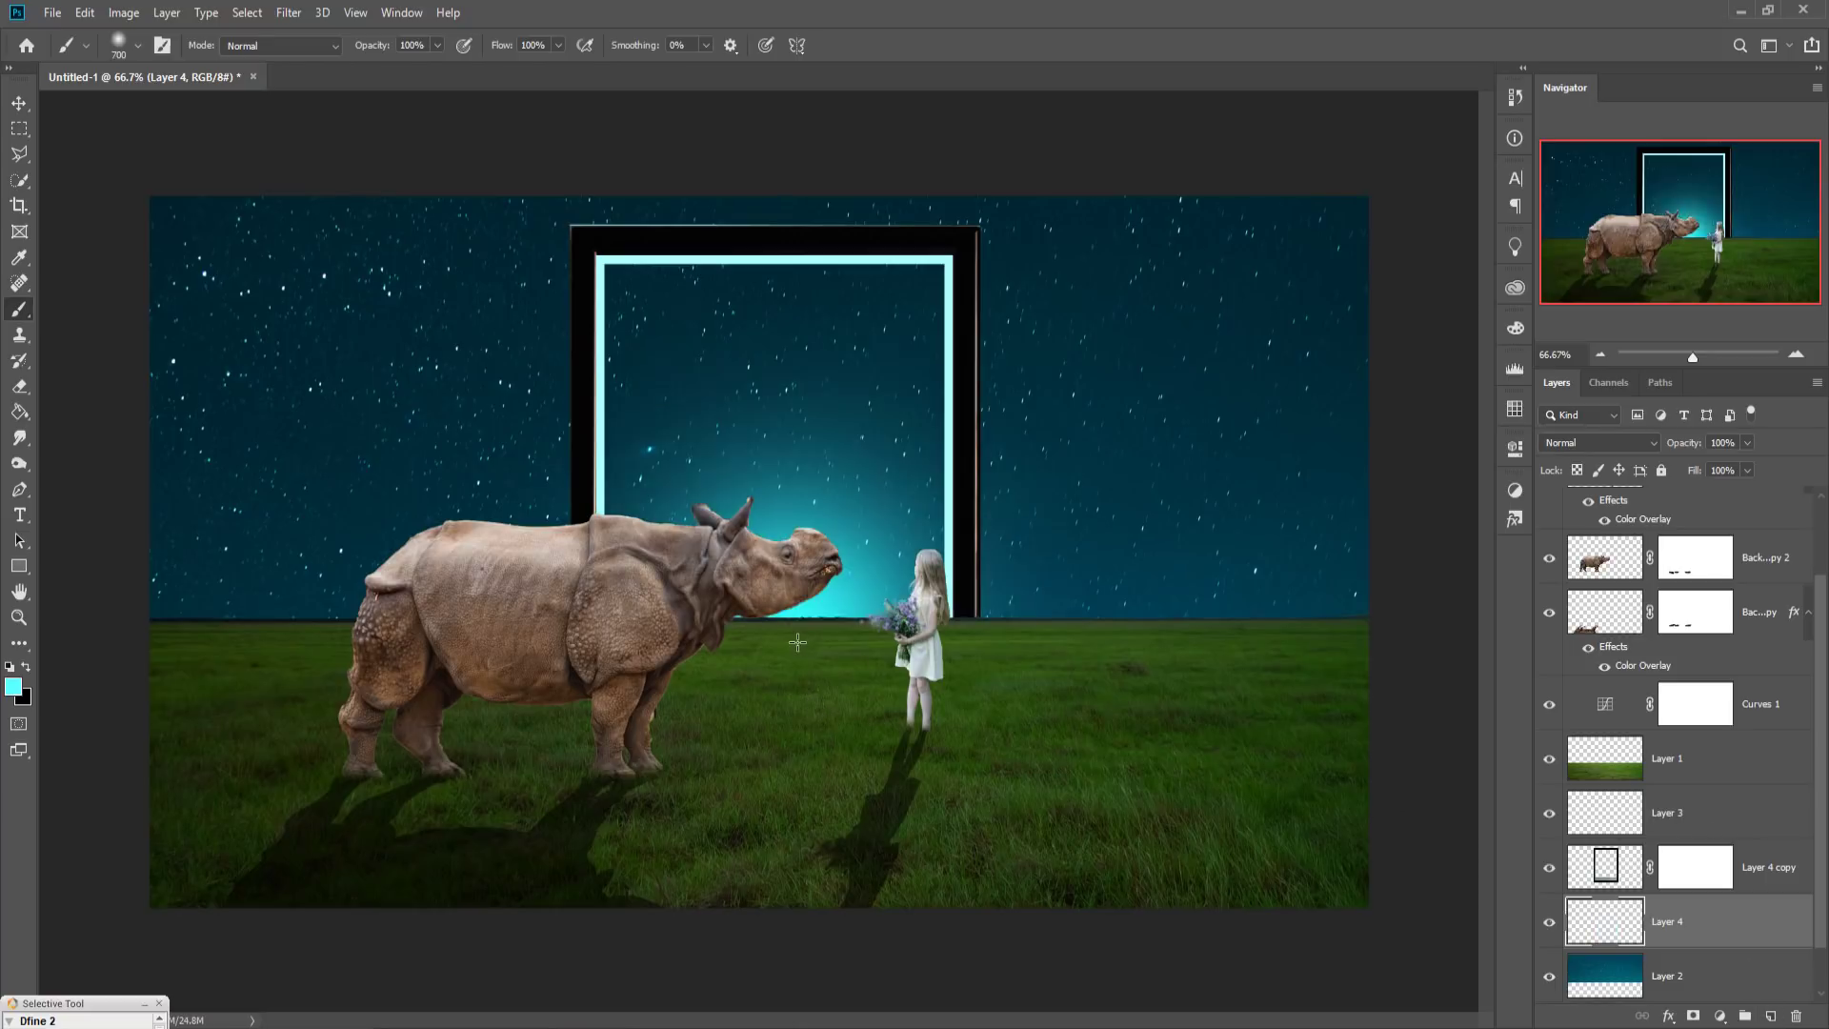
click(19, 103)
drag(793, 261, 797, 106)
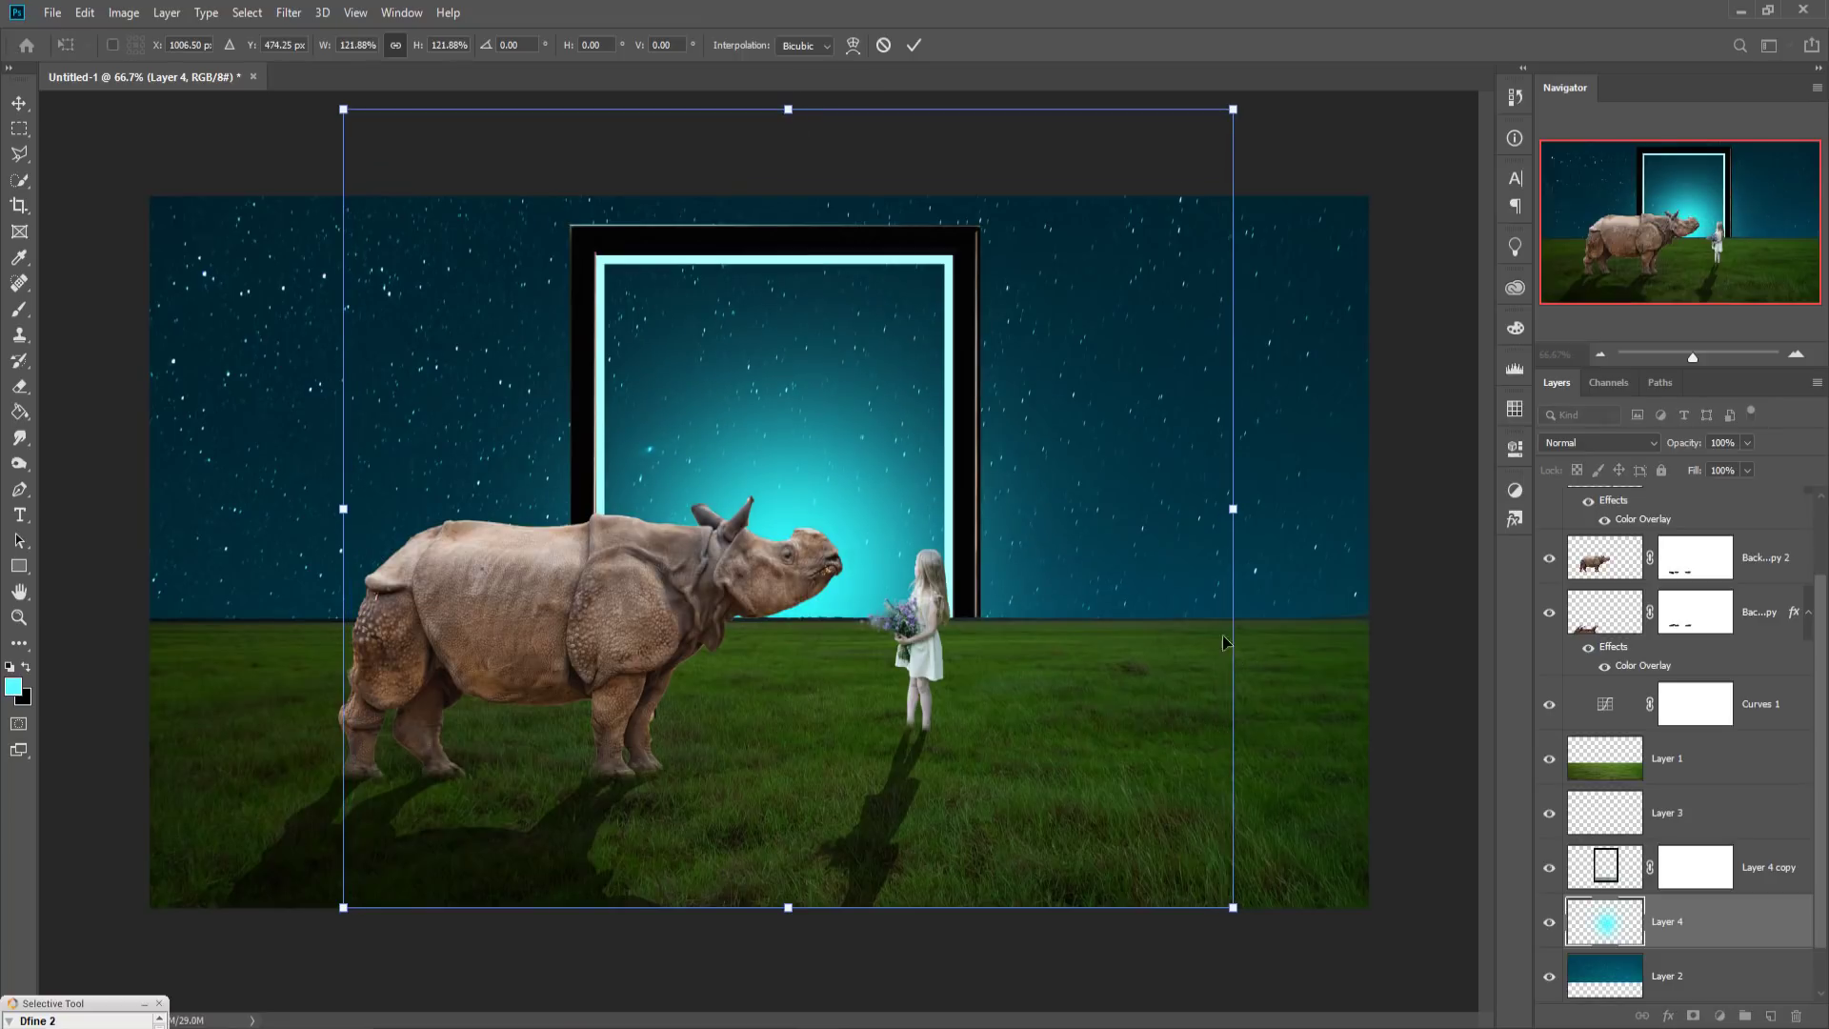
drag(1110, 433, 1112, 478)
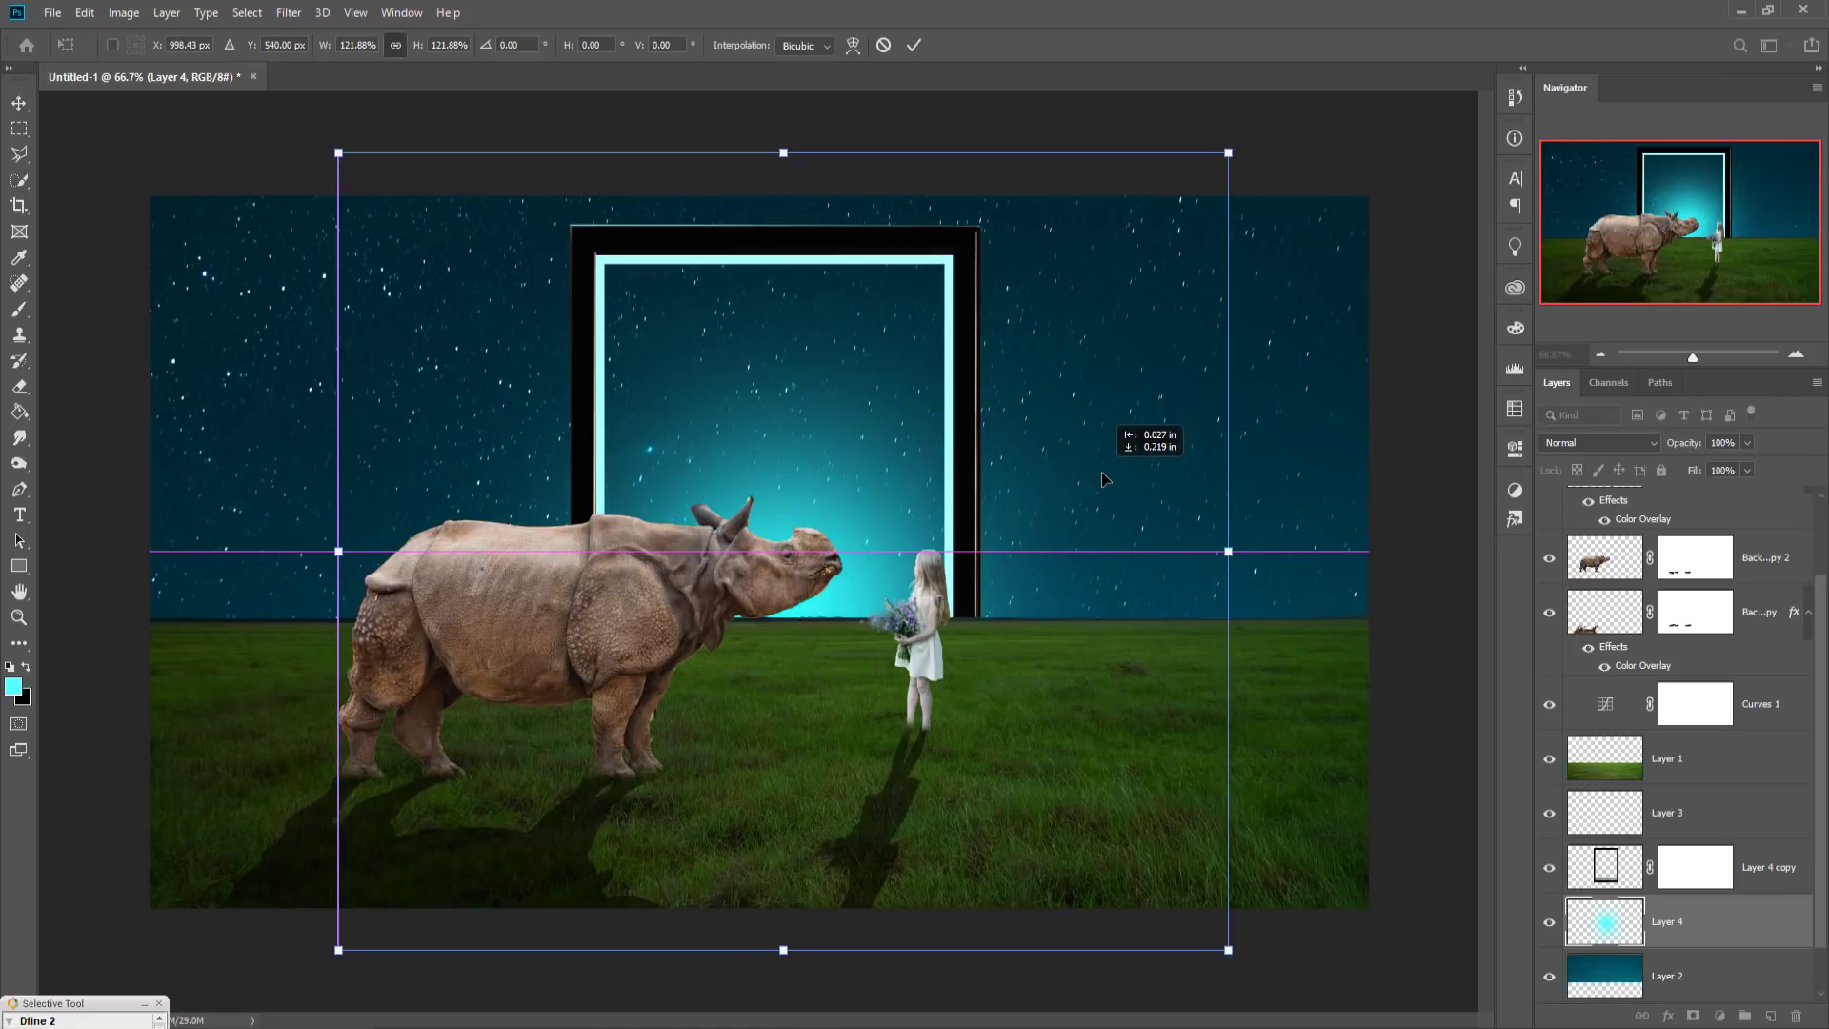
click(914, 45)
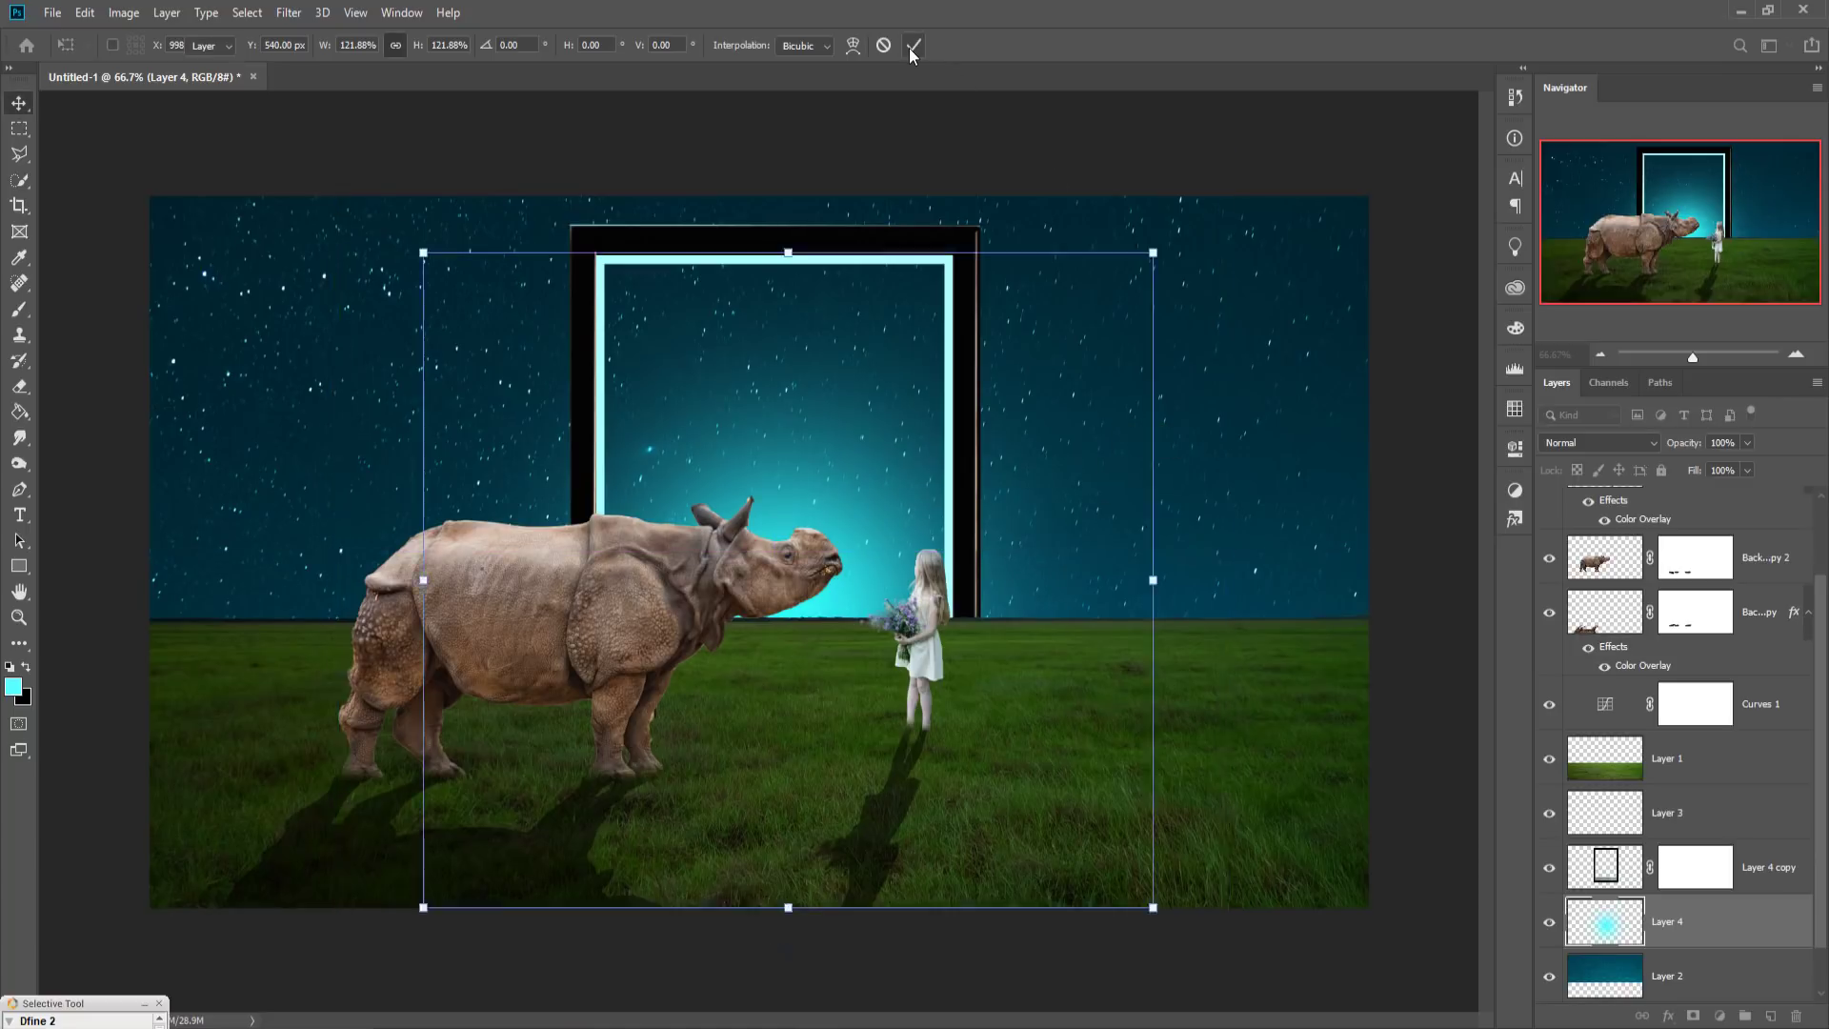
Step: Duplicate the glow as Layer 4 copy 2 and move it above Curves 1
right_click(1739, 920)
click(1592, 188)
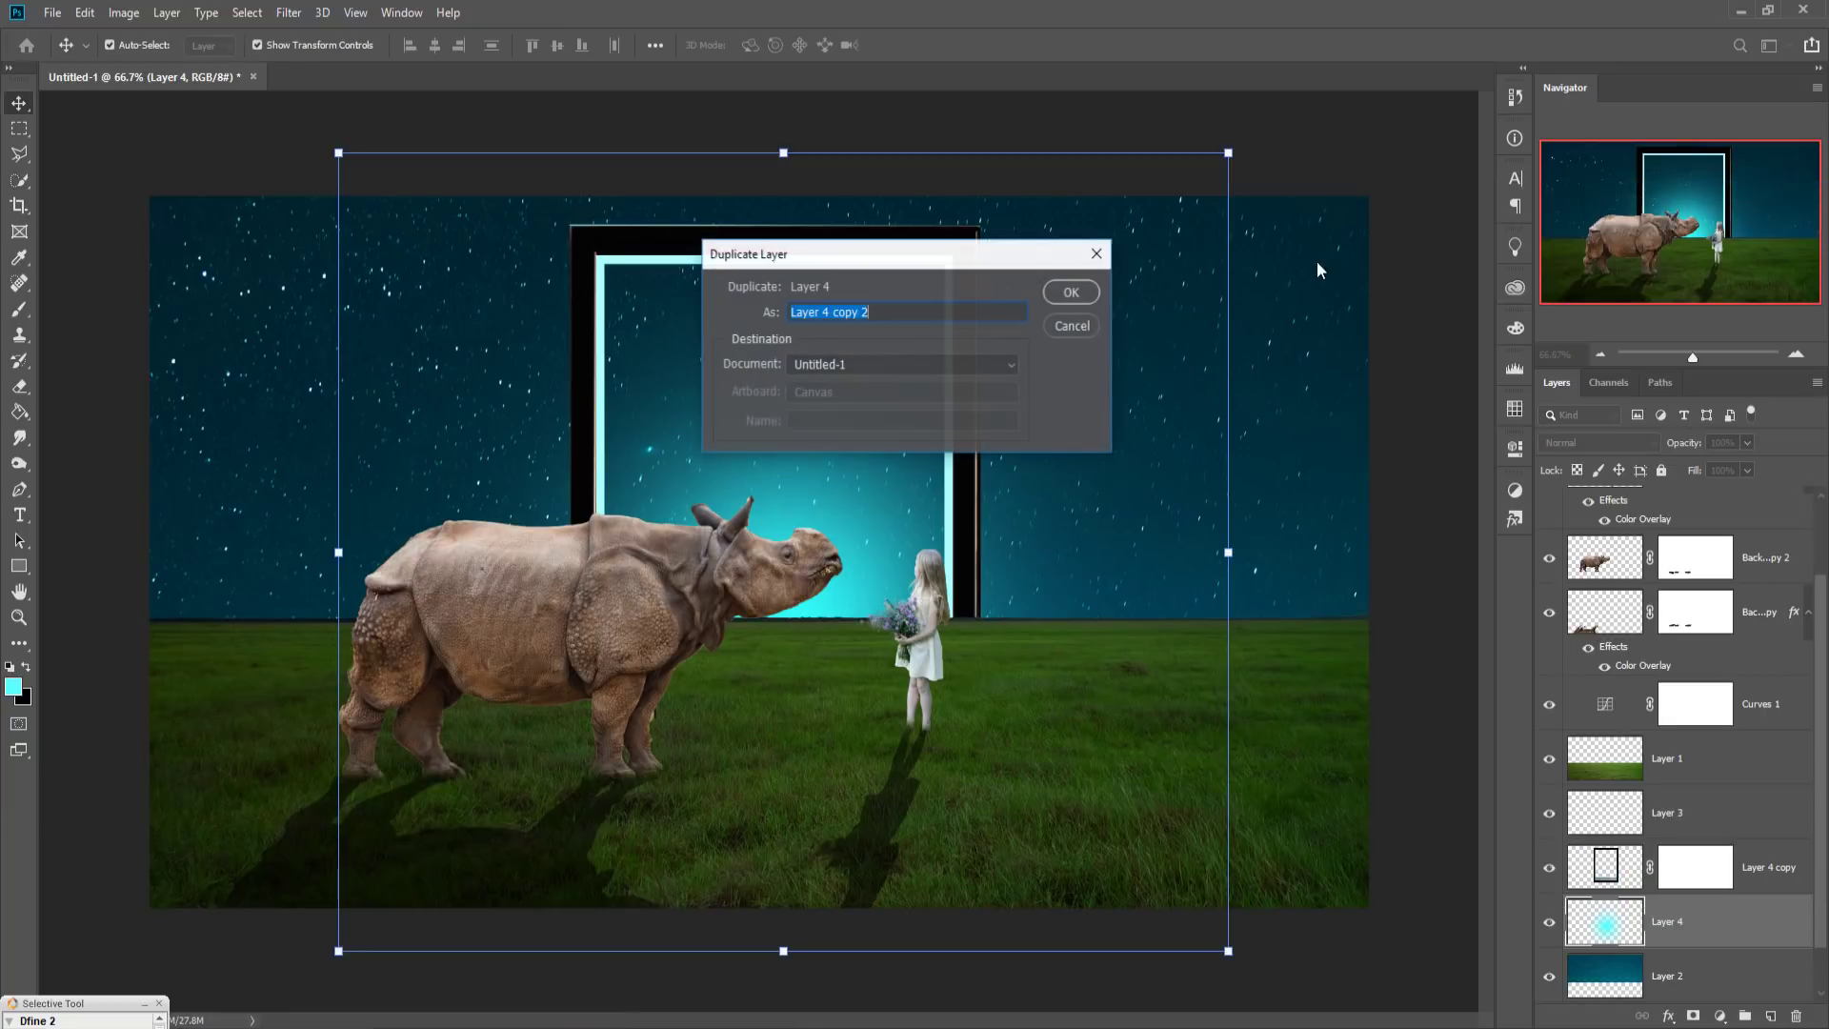
click(1057, 297)
drag(1737, 927, 1722, 685)
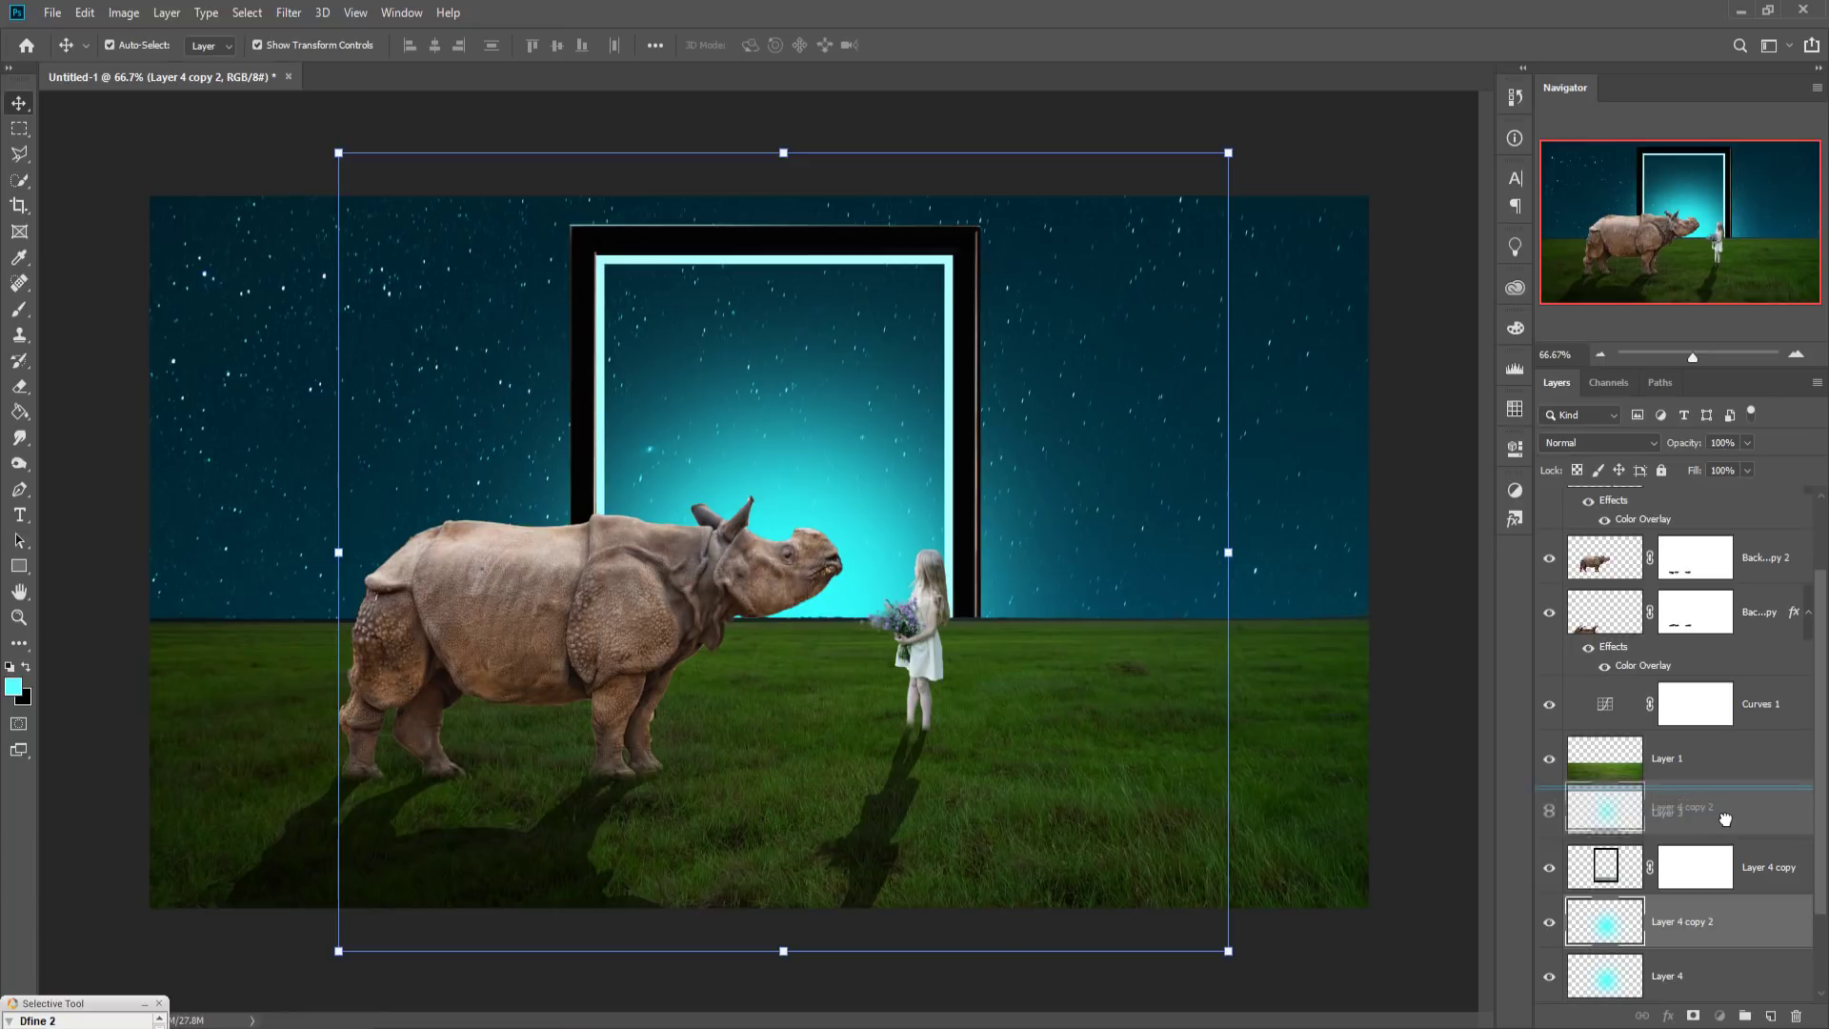
drag(1722, 685, 1709, 685)
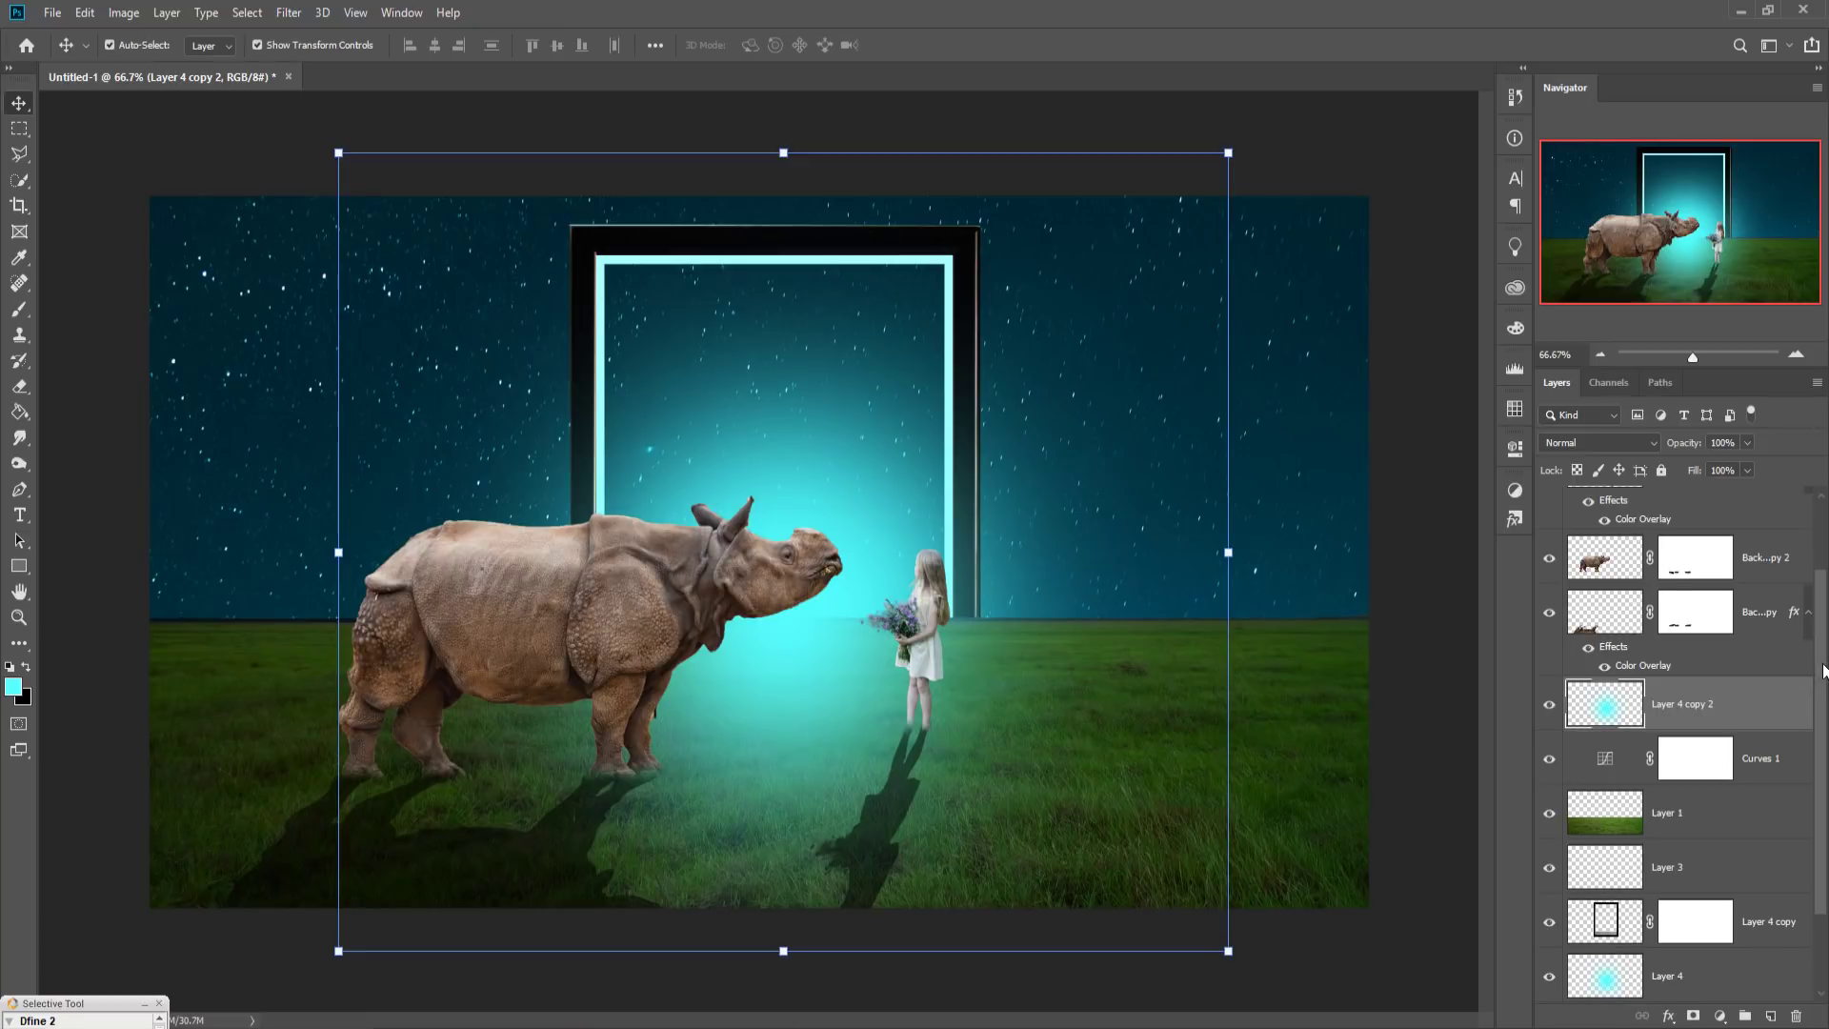
scroll(1822, 670, down, 2)
scroll(1821, 669, up, 3)
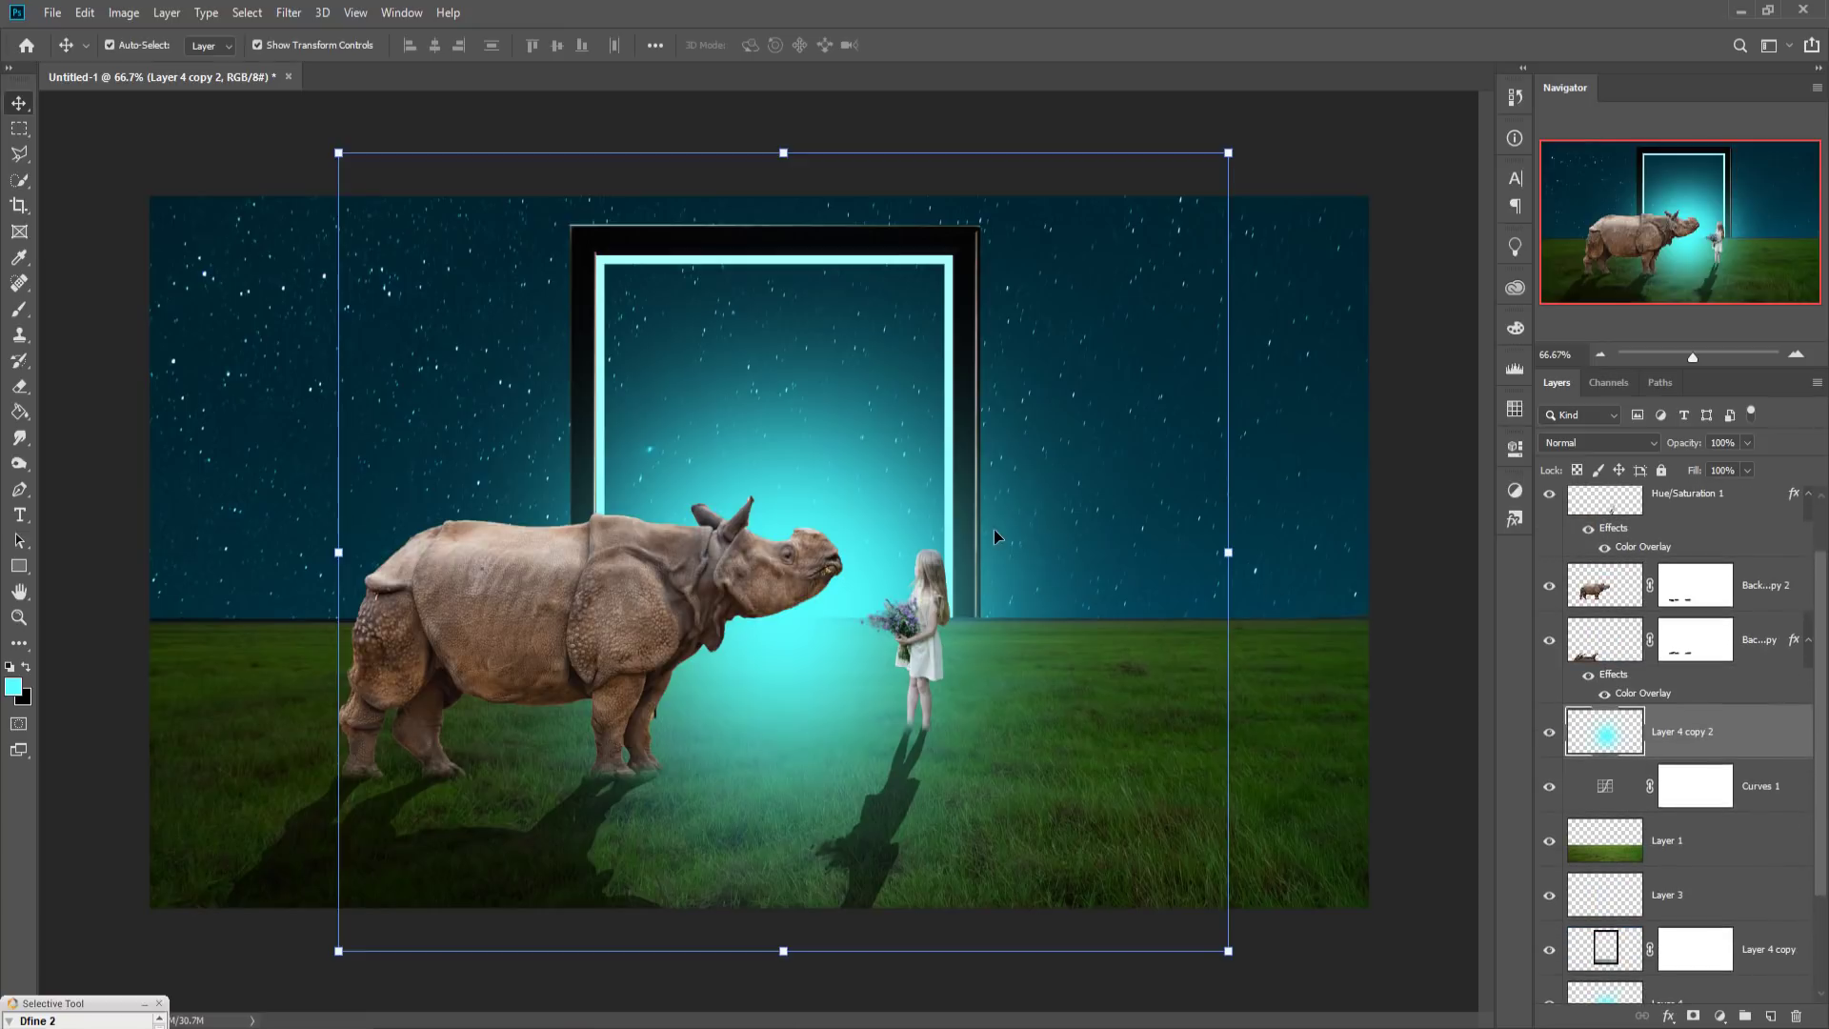
Step: Transform the glow copy taller and narrower, then blend it as Overlay
key(ctrl)
ctrl+drag(783, 152, 780, 443)
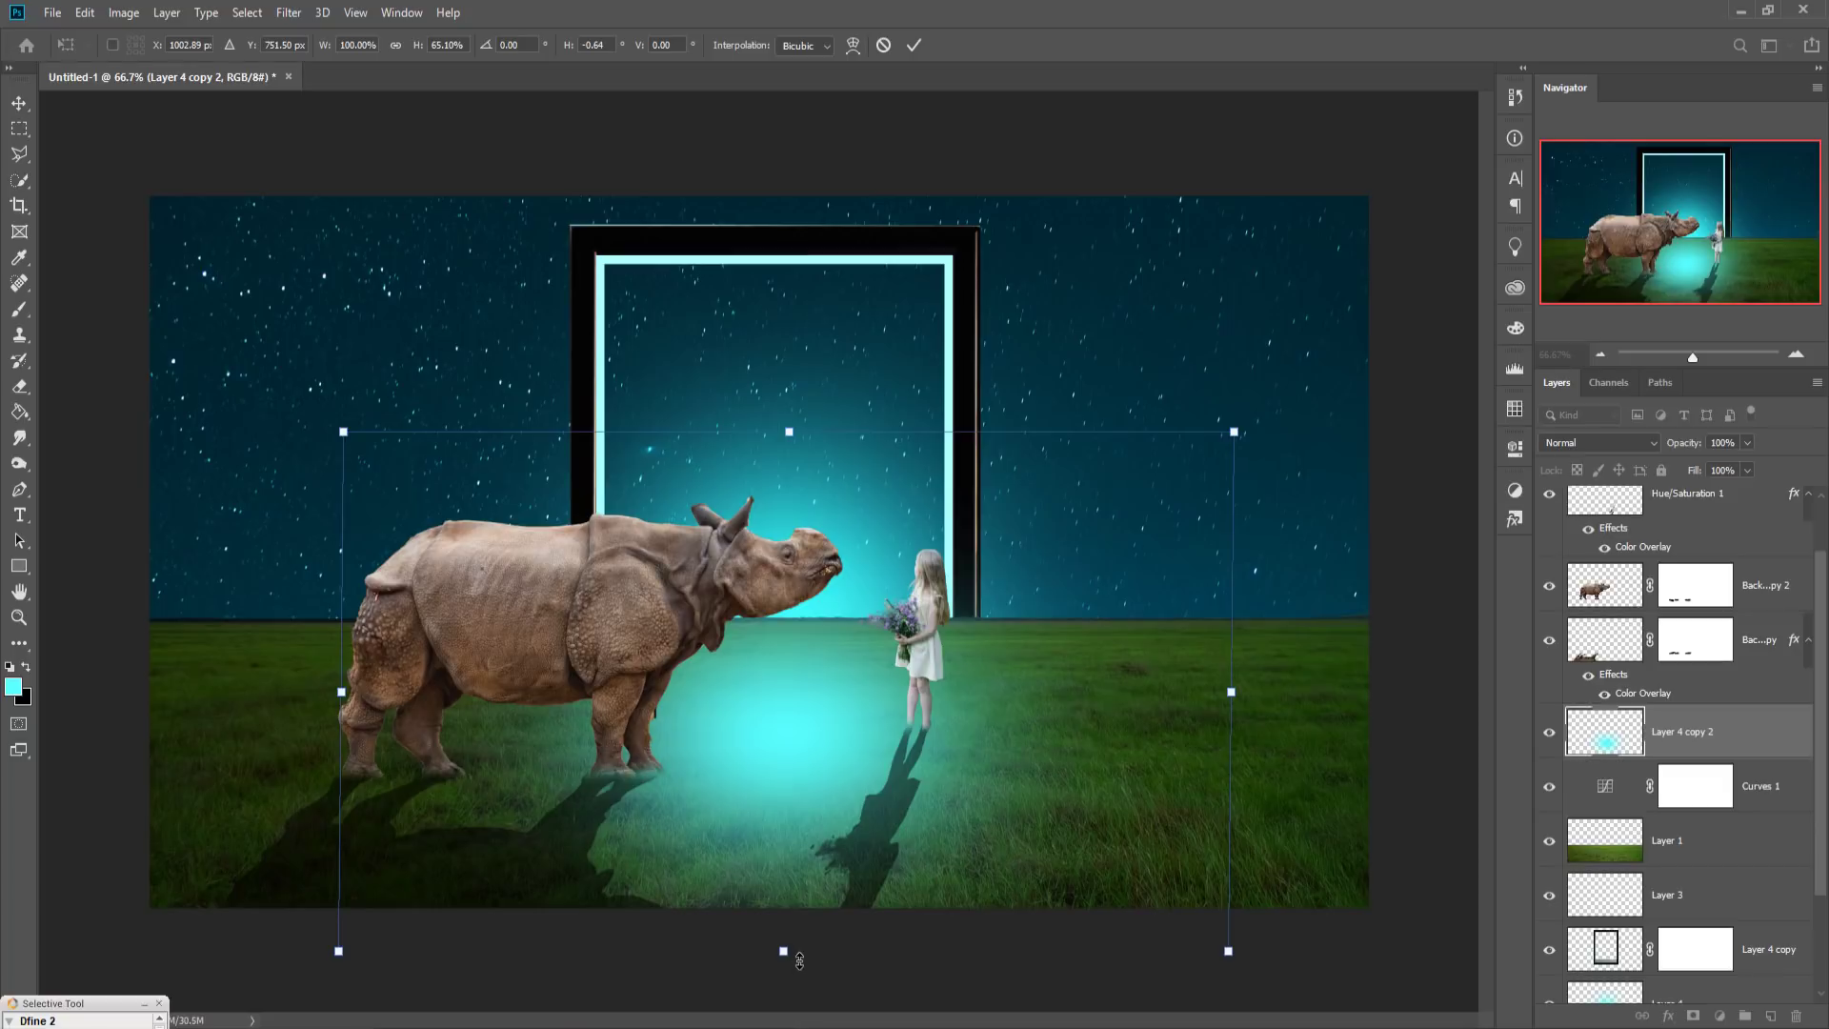
drag(799, 959, 796, 1024)
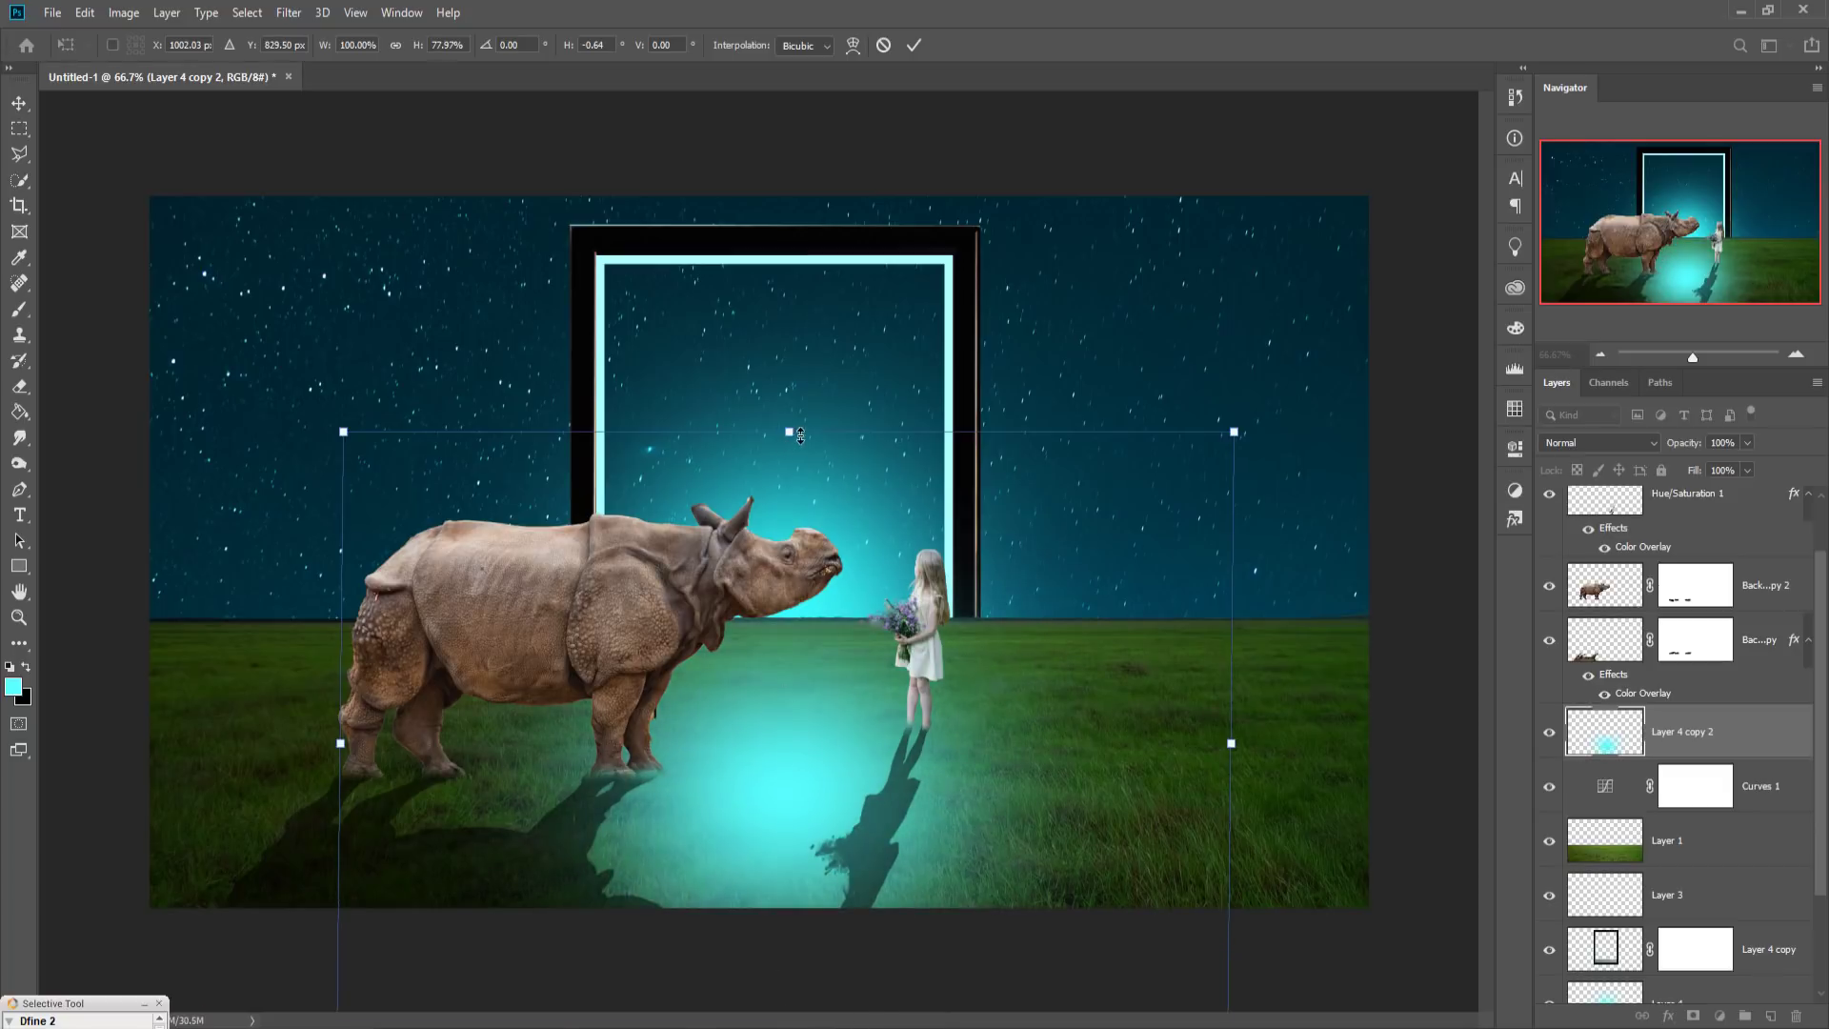
drag(800, 435, 793, 354)
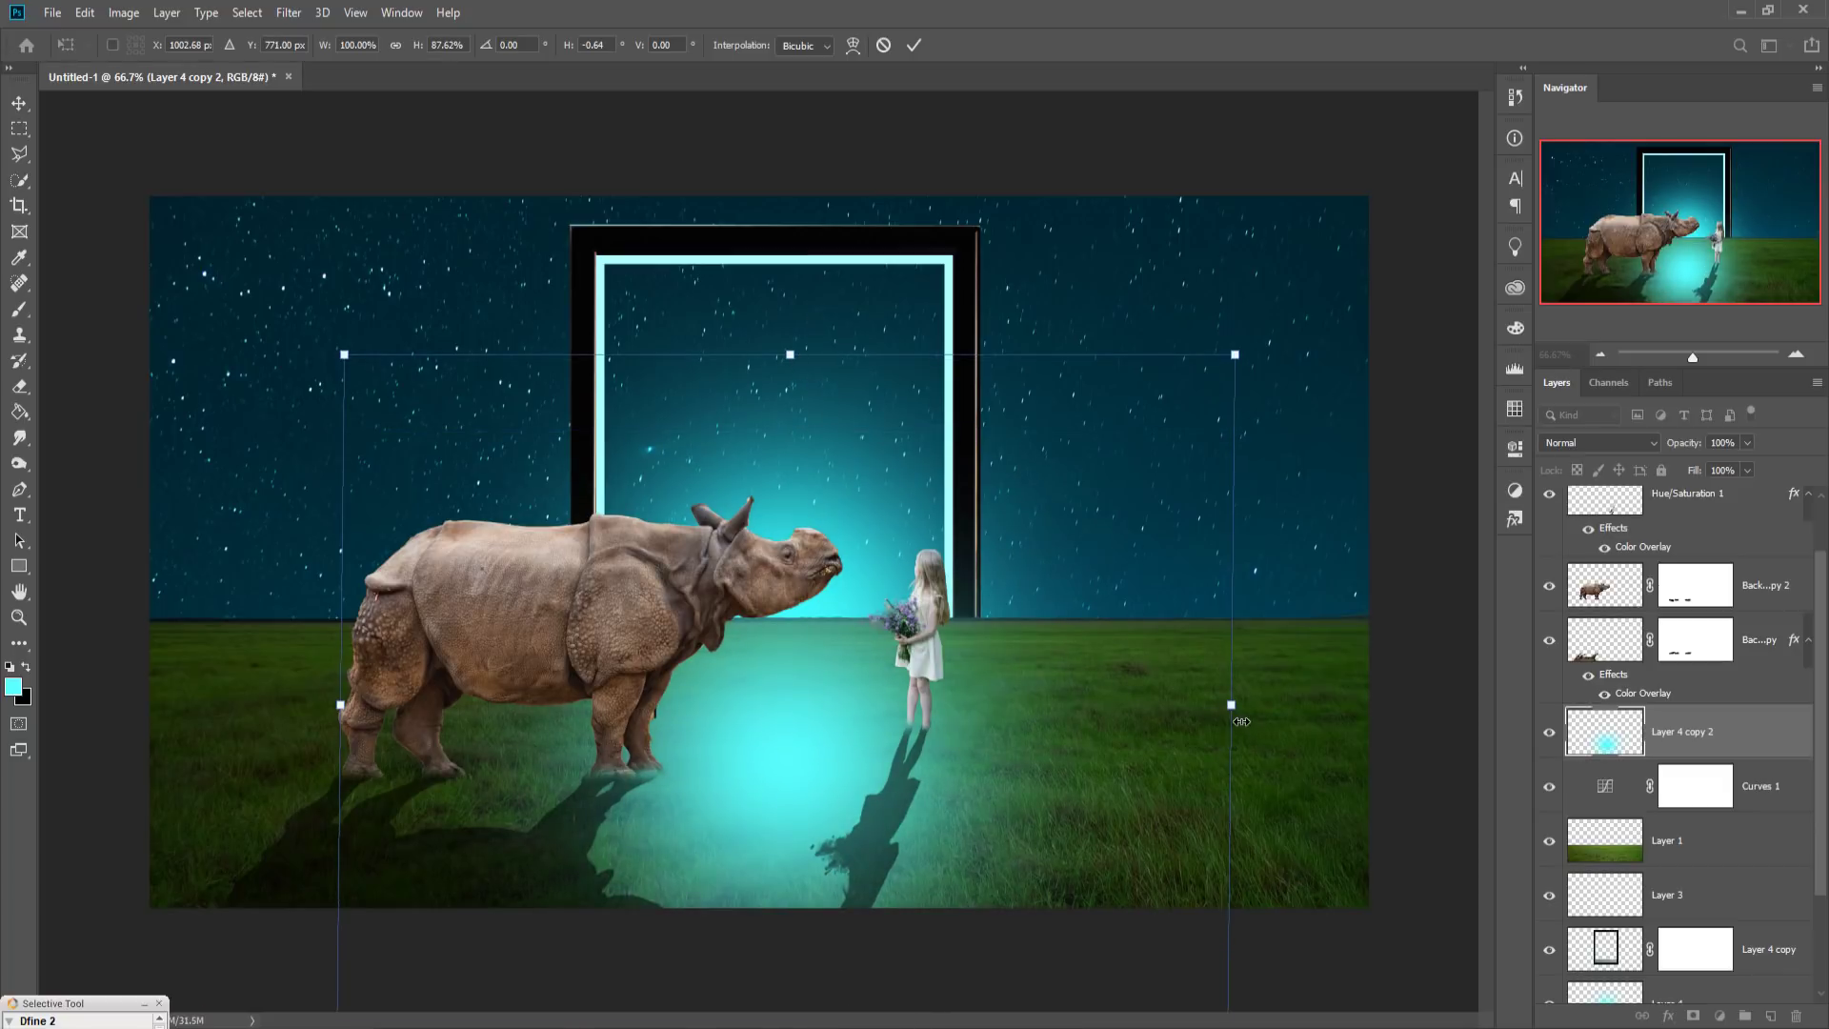
drag(1236, 720, 1210, 720)
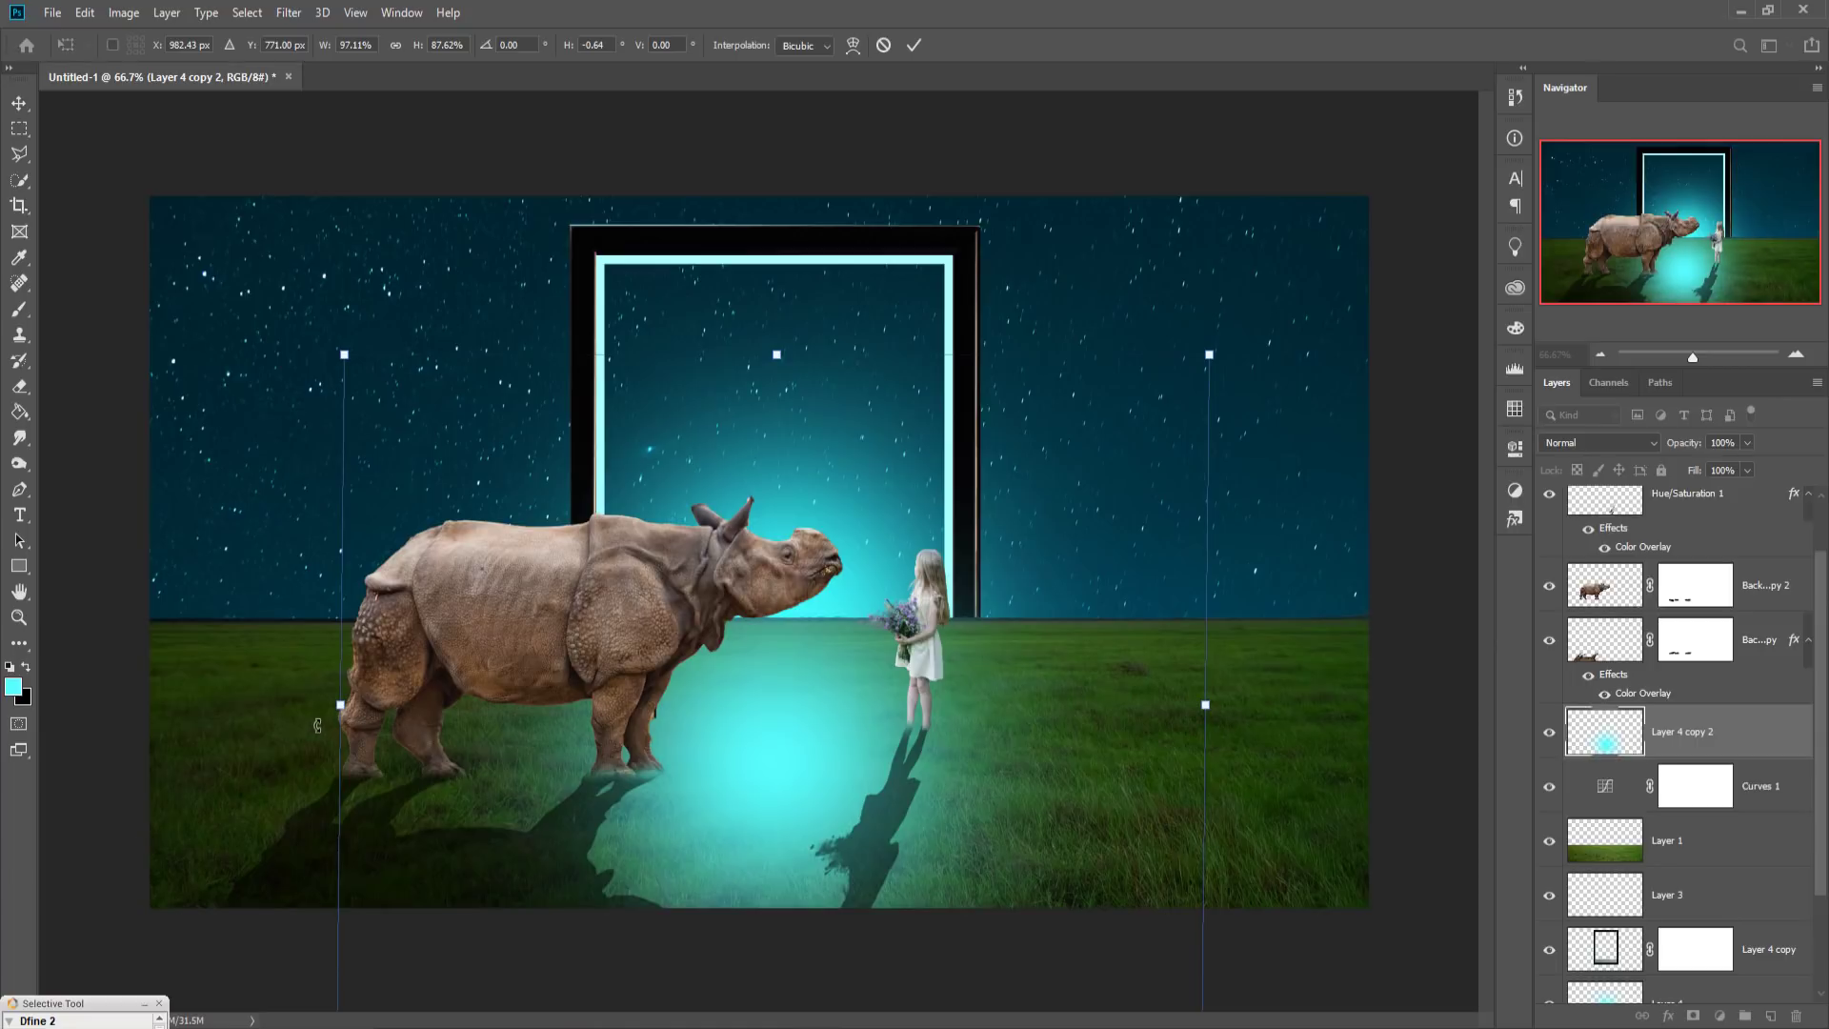
drag(351, 716, 373, 716)
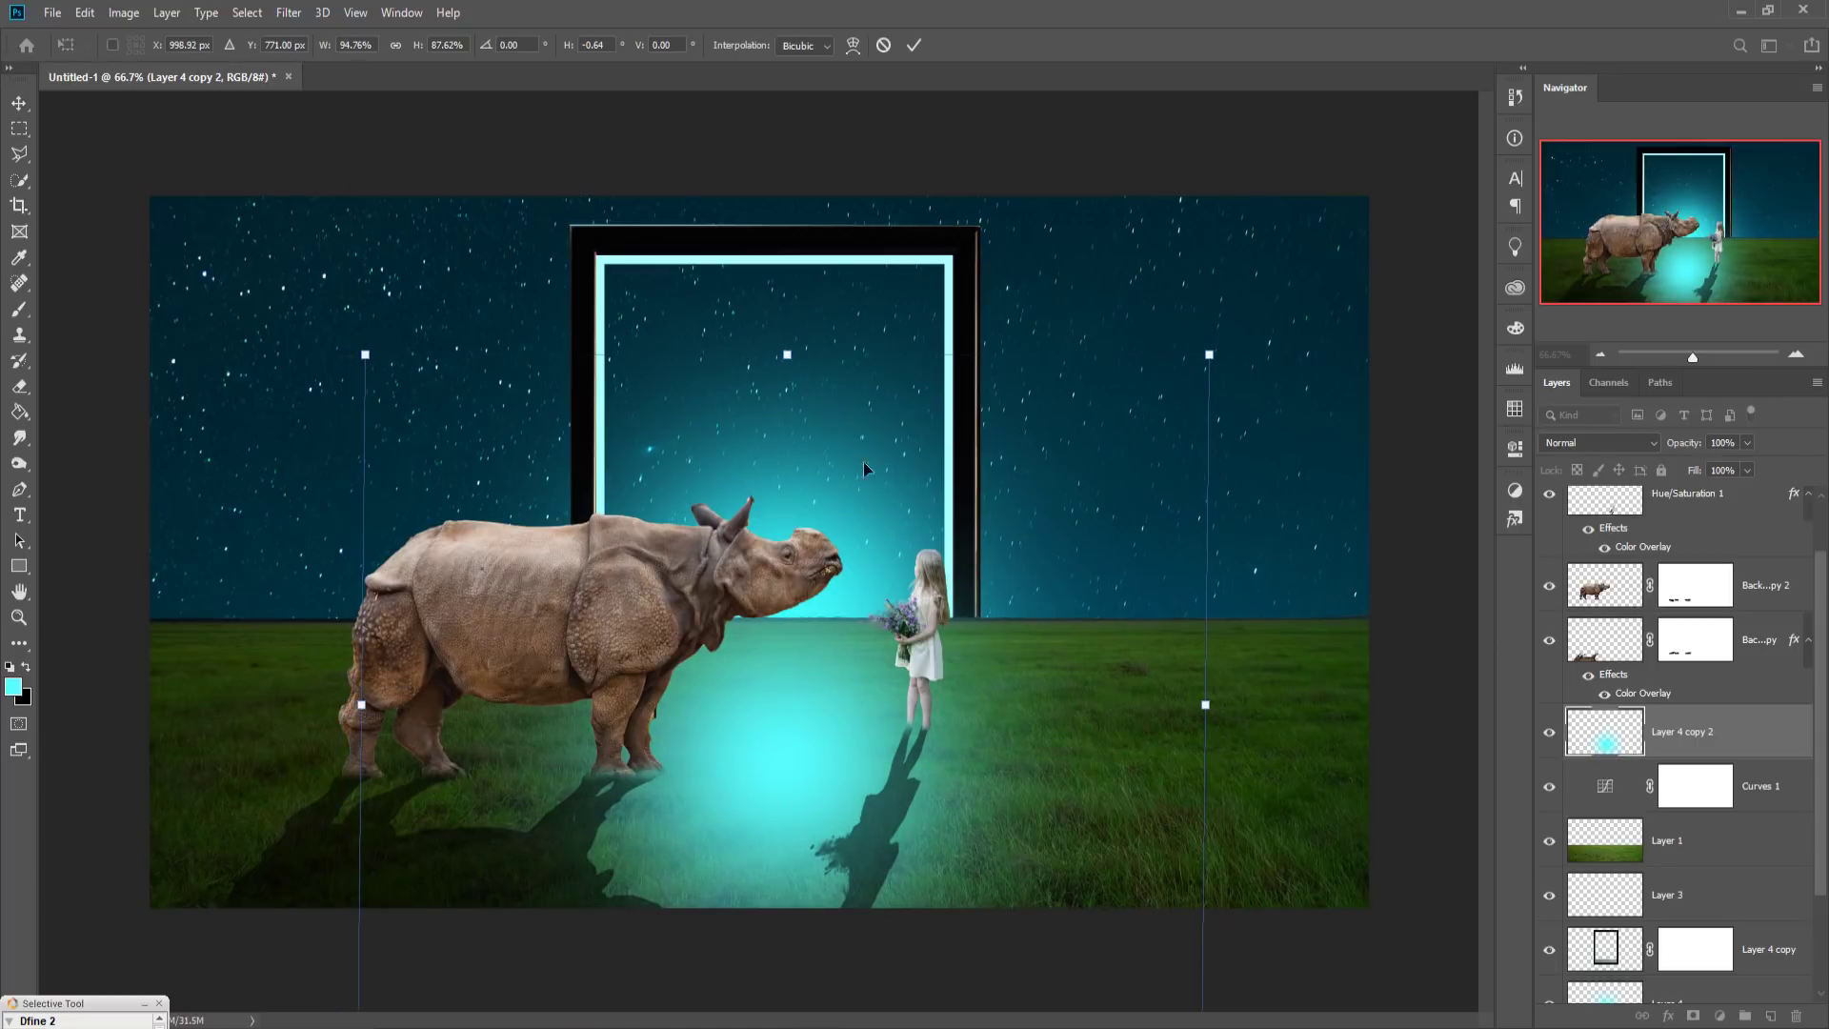
drag(798, 359, 798, 292)
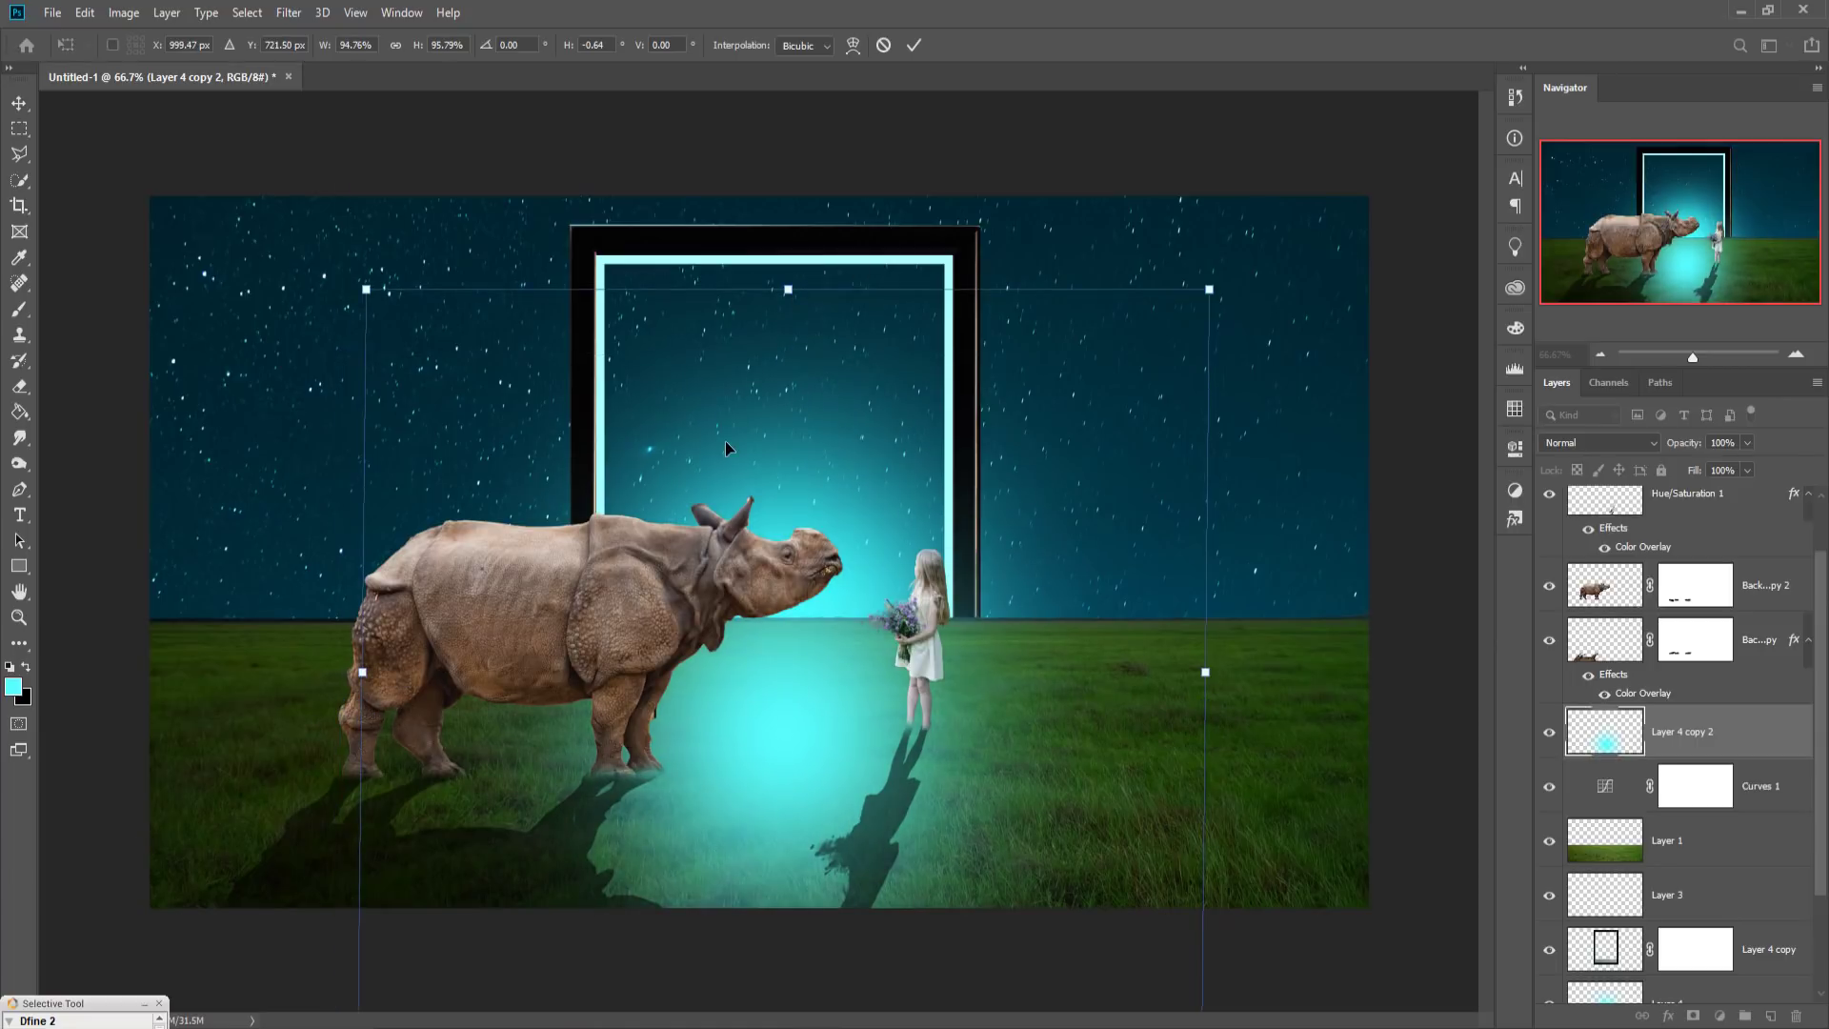
click(914, 46)
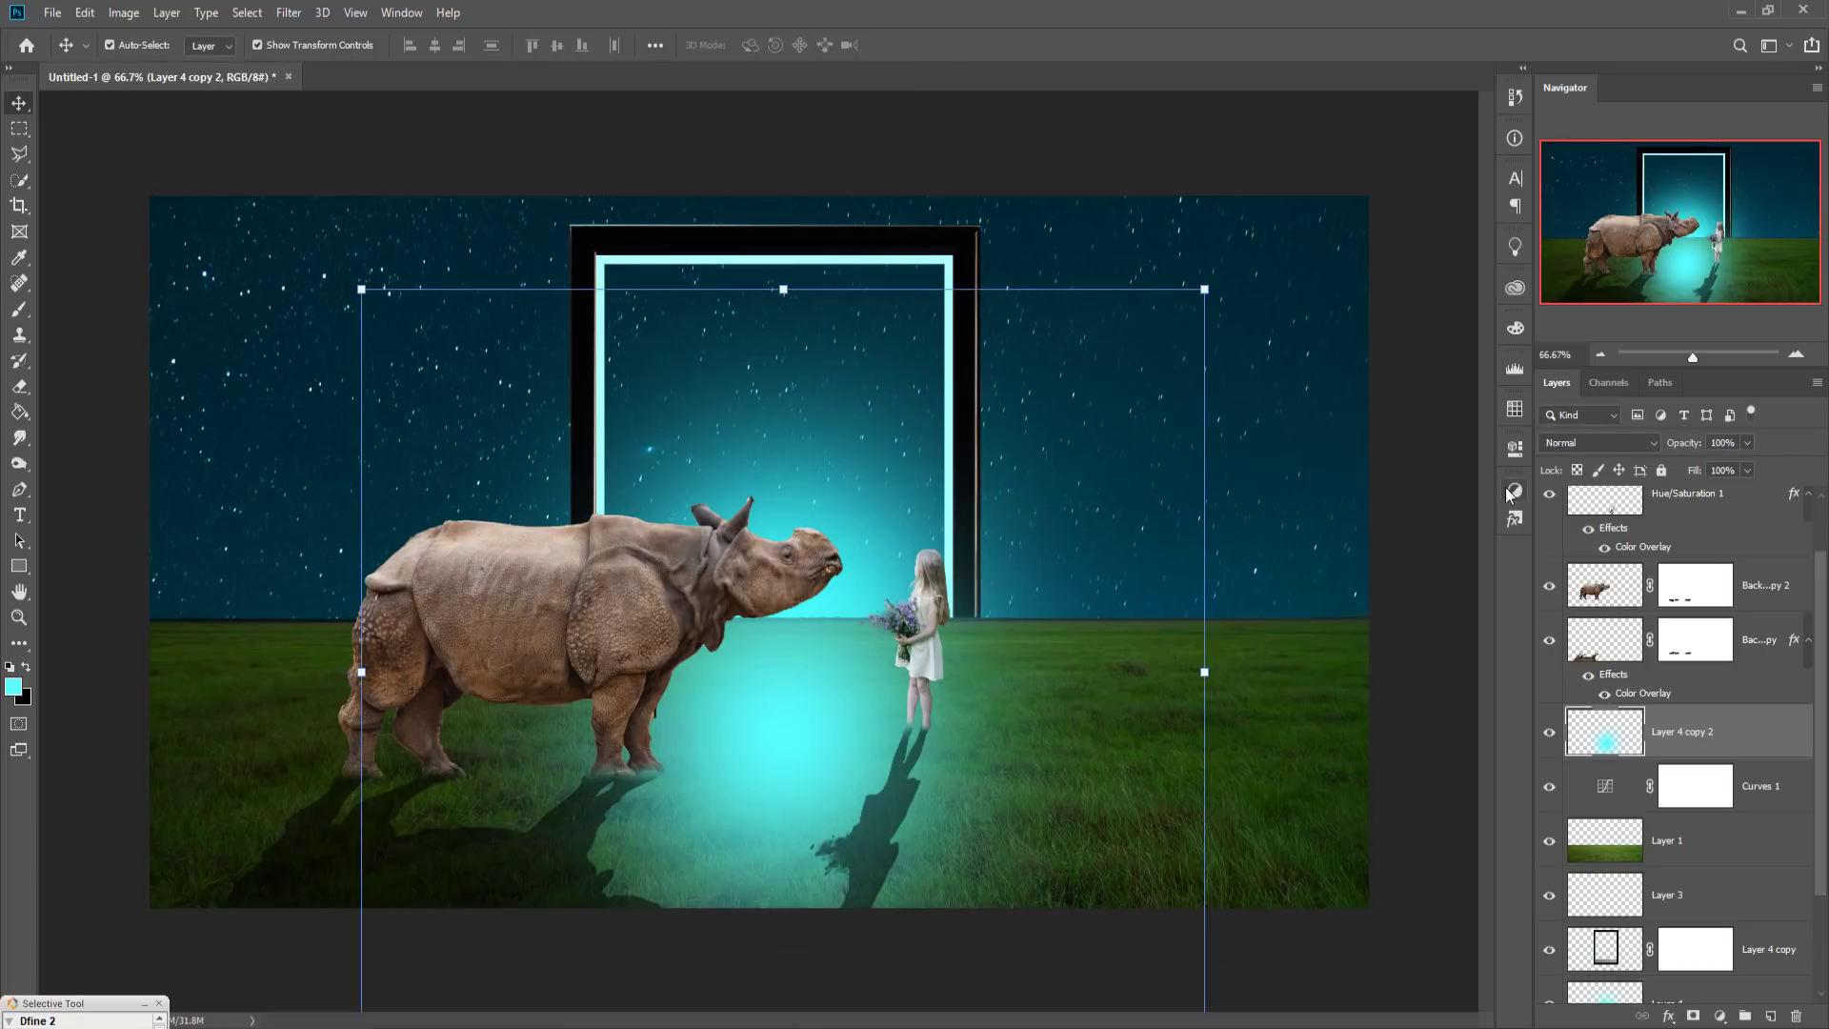
click(1586, 441)
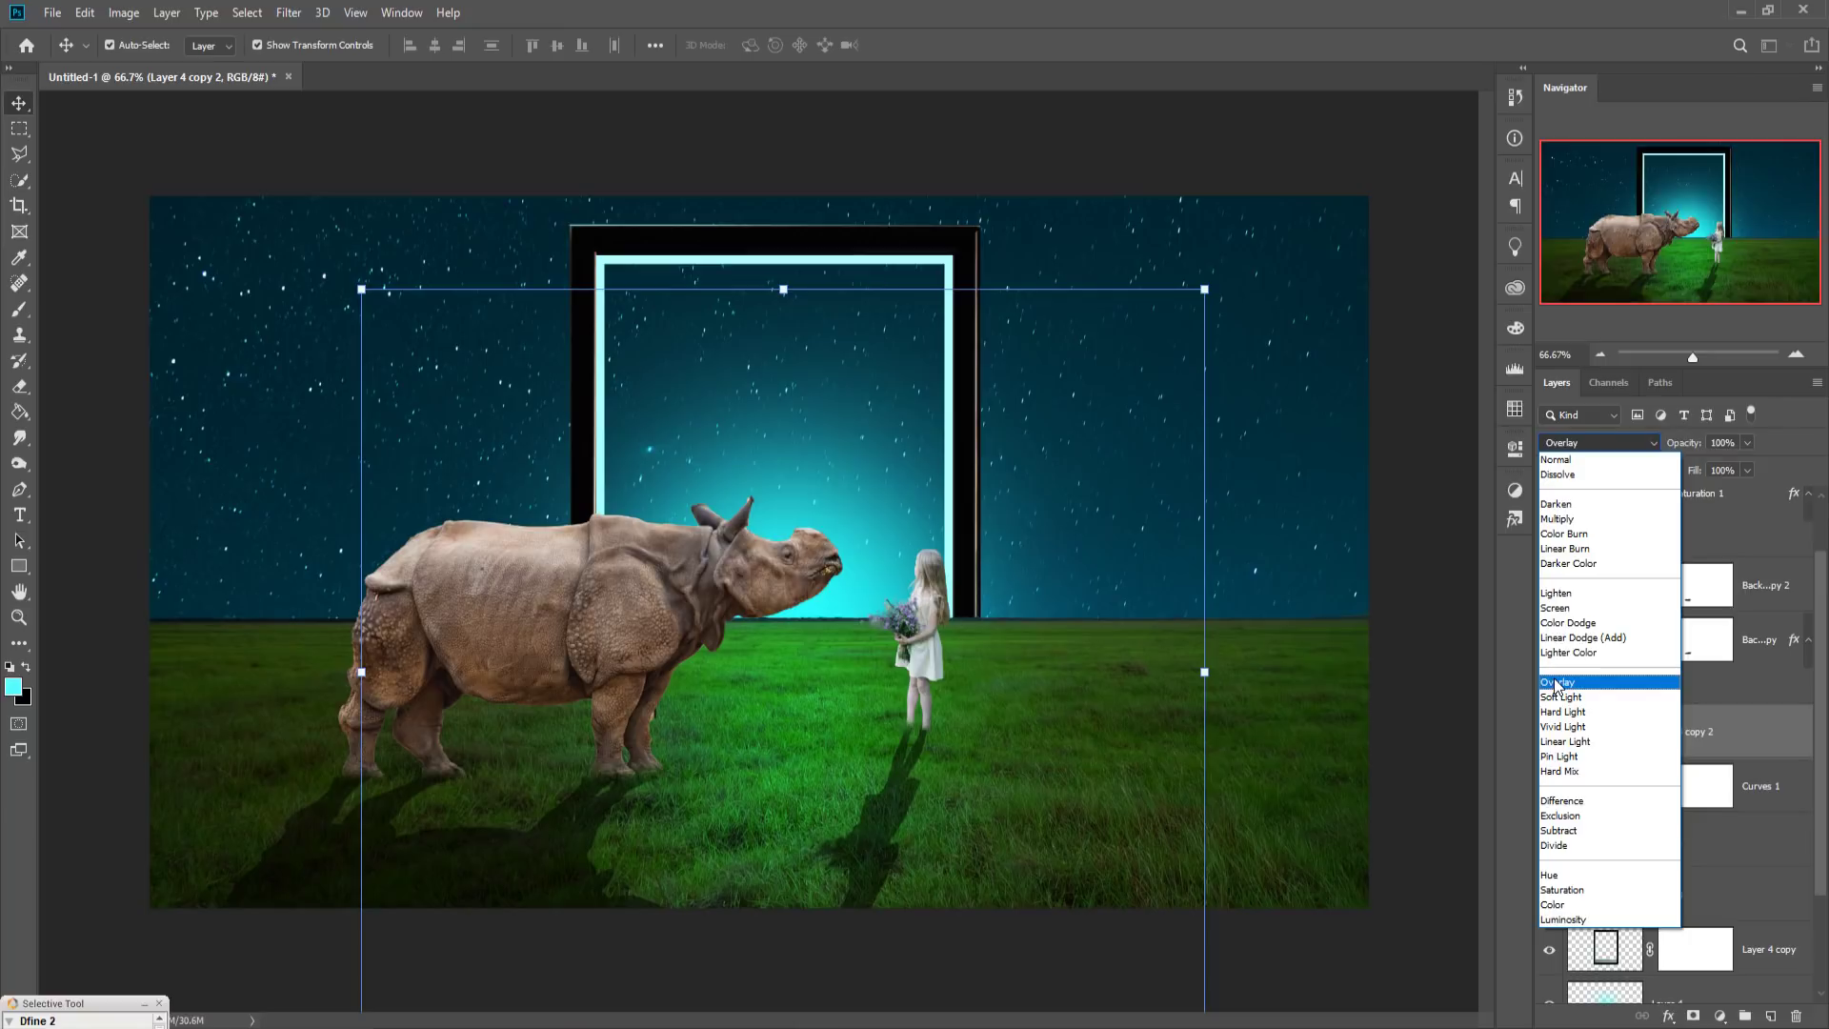
click(1557, 684)
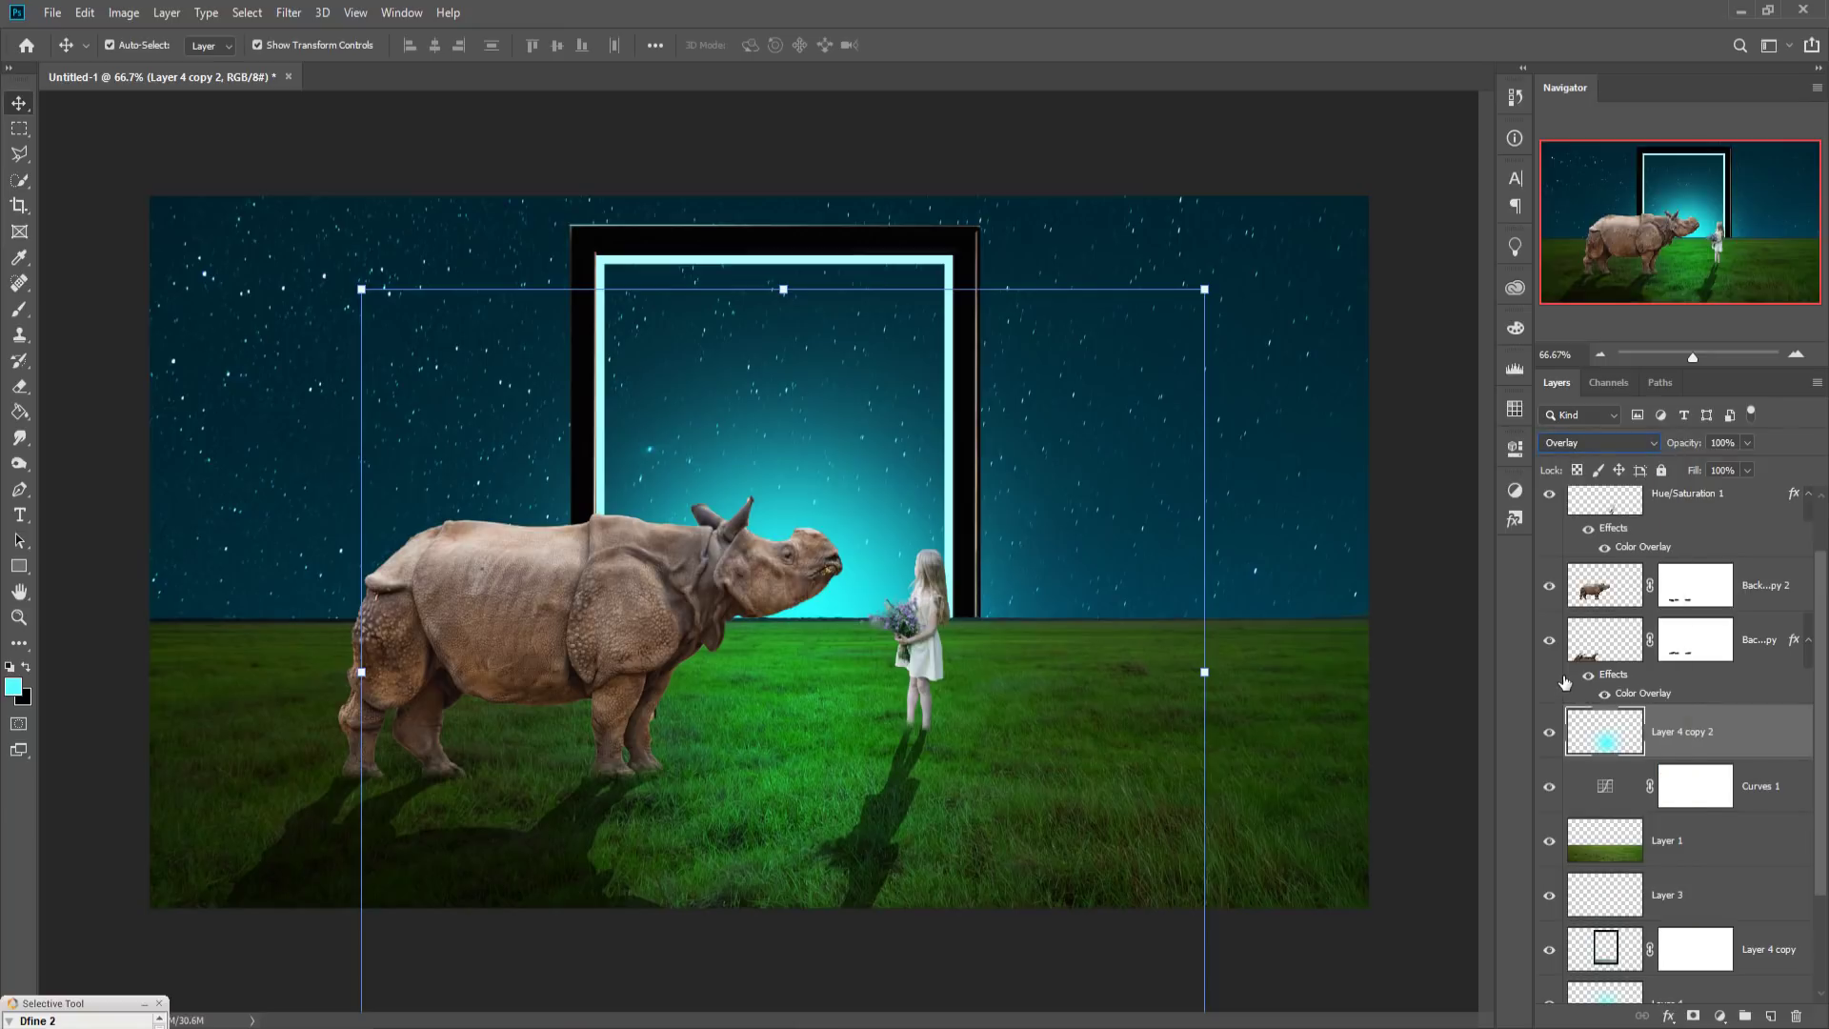
Step: Duplicate the Overlay glow as Layer 4 copy 3 and lower its Fill to 15%
right_click(1705, 739)
click(1471, 298)
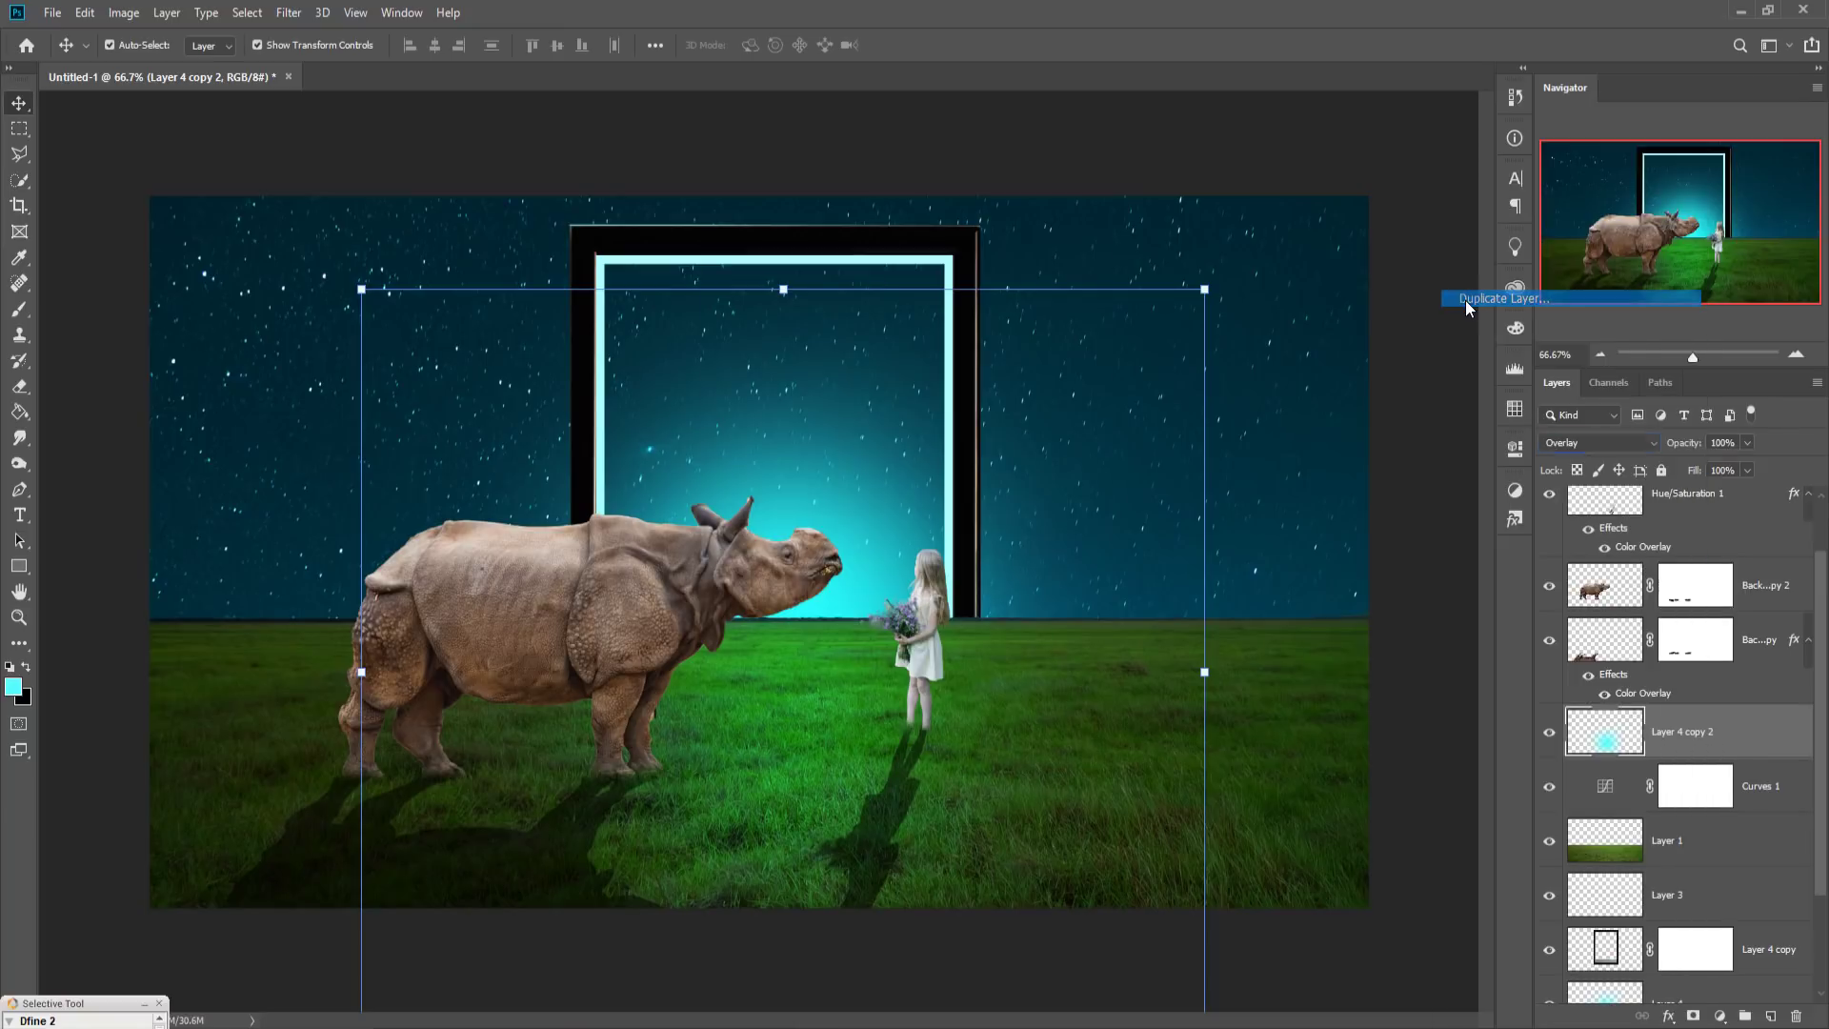
click(1061, 296)
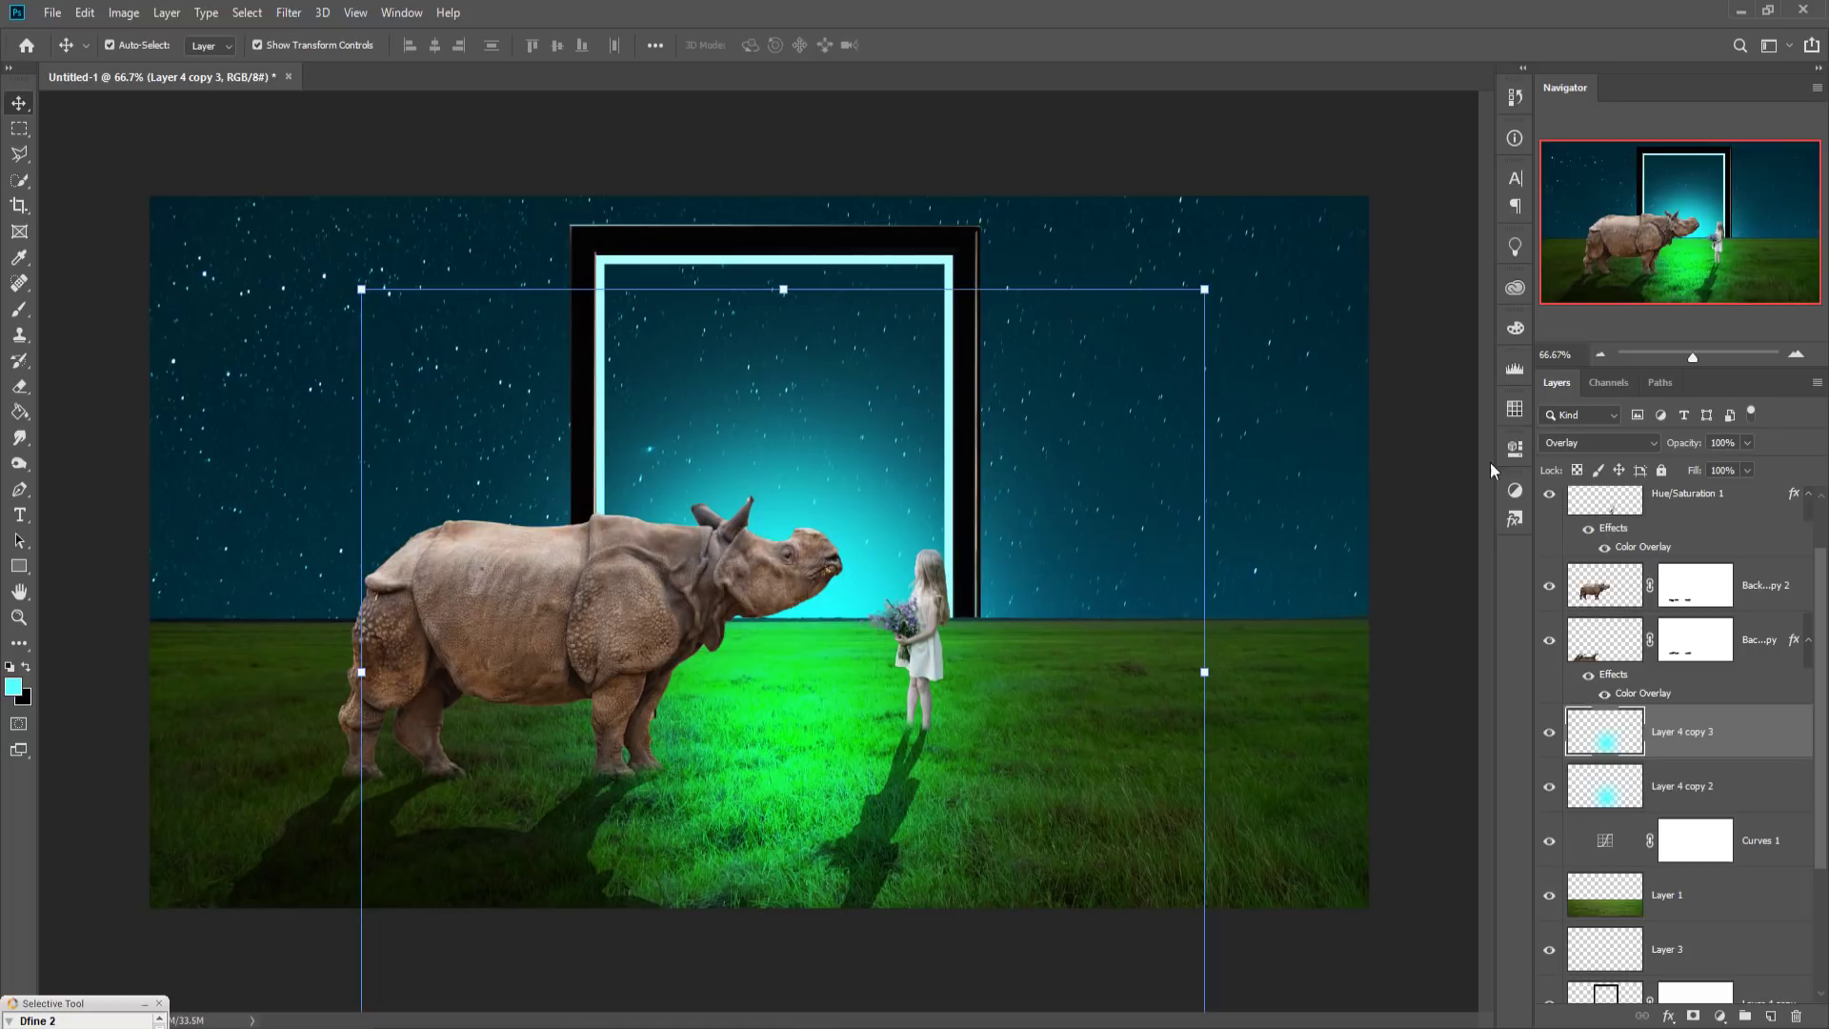
click(1746, 470)
drag(1693, 491, 1680, 490)
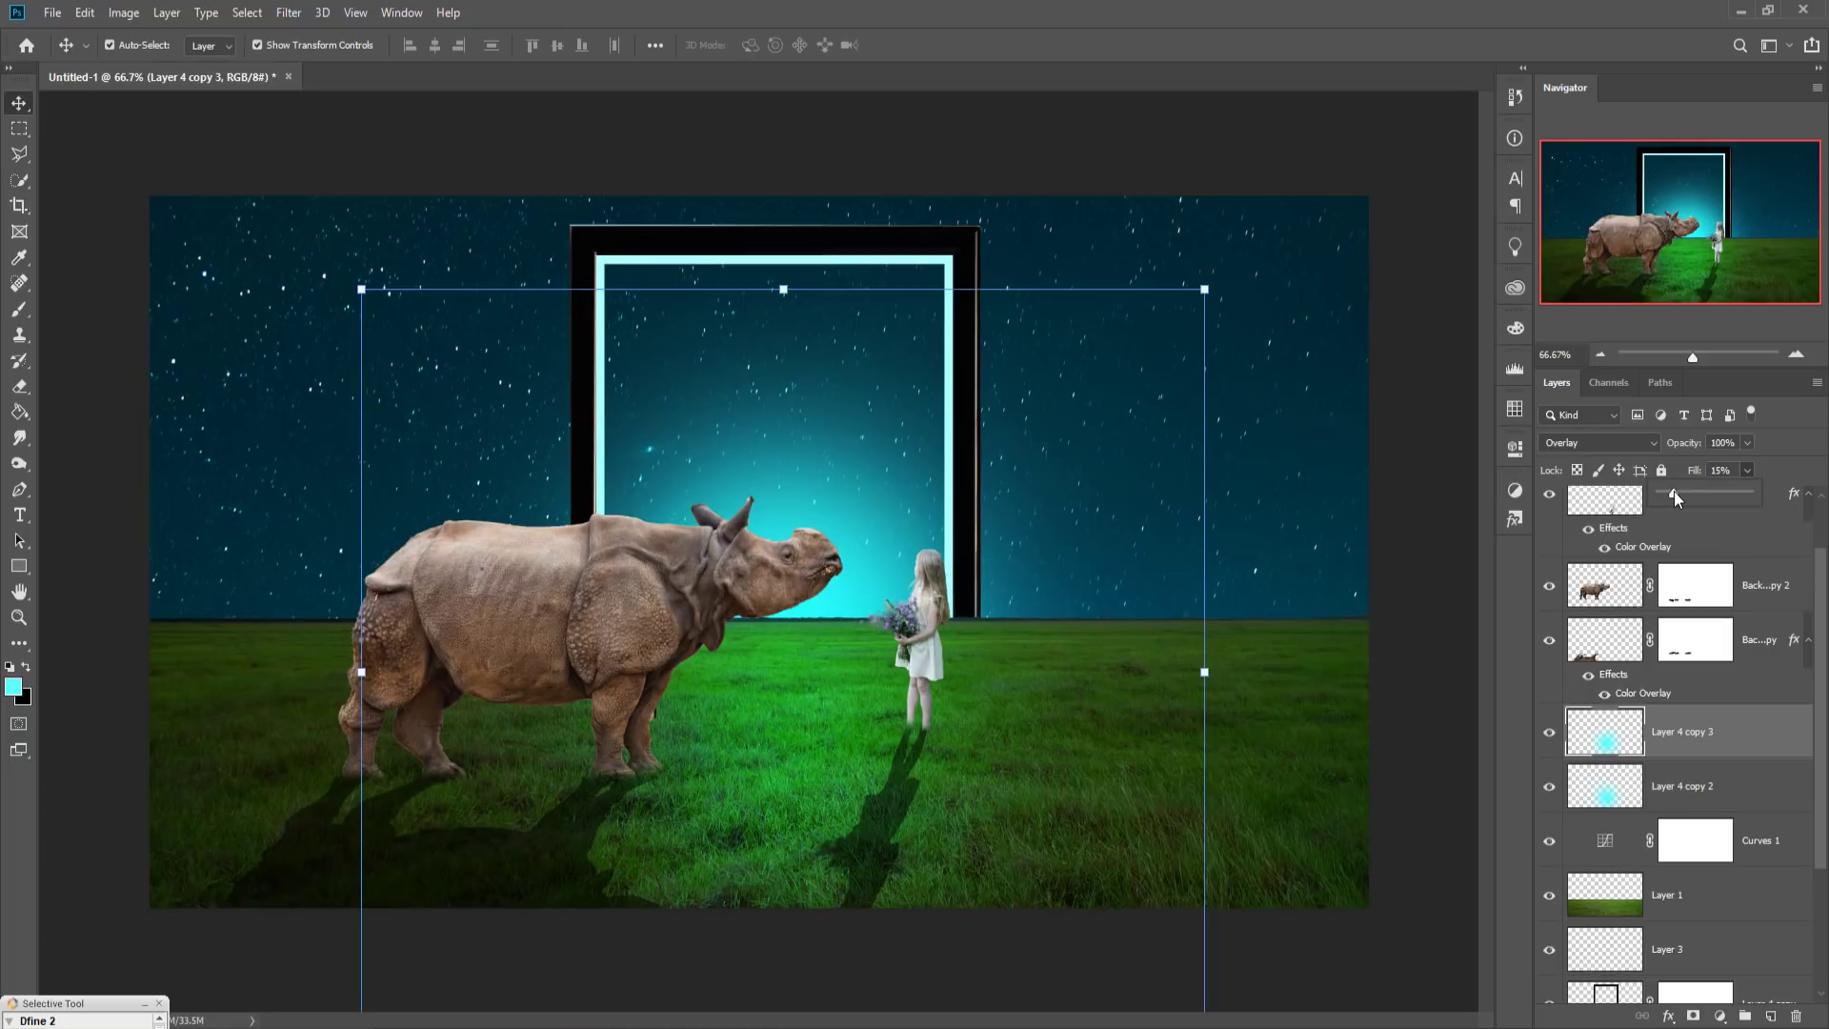
Step: Bow the Curves 1 RGB curve downward to darken the grass, then select the rhino layer Background copy 2
click(1756, 850)
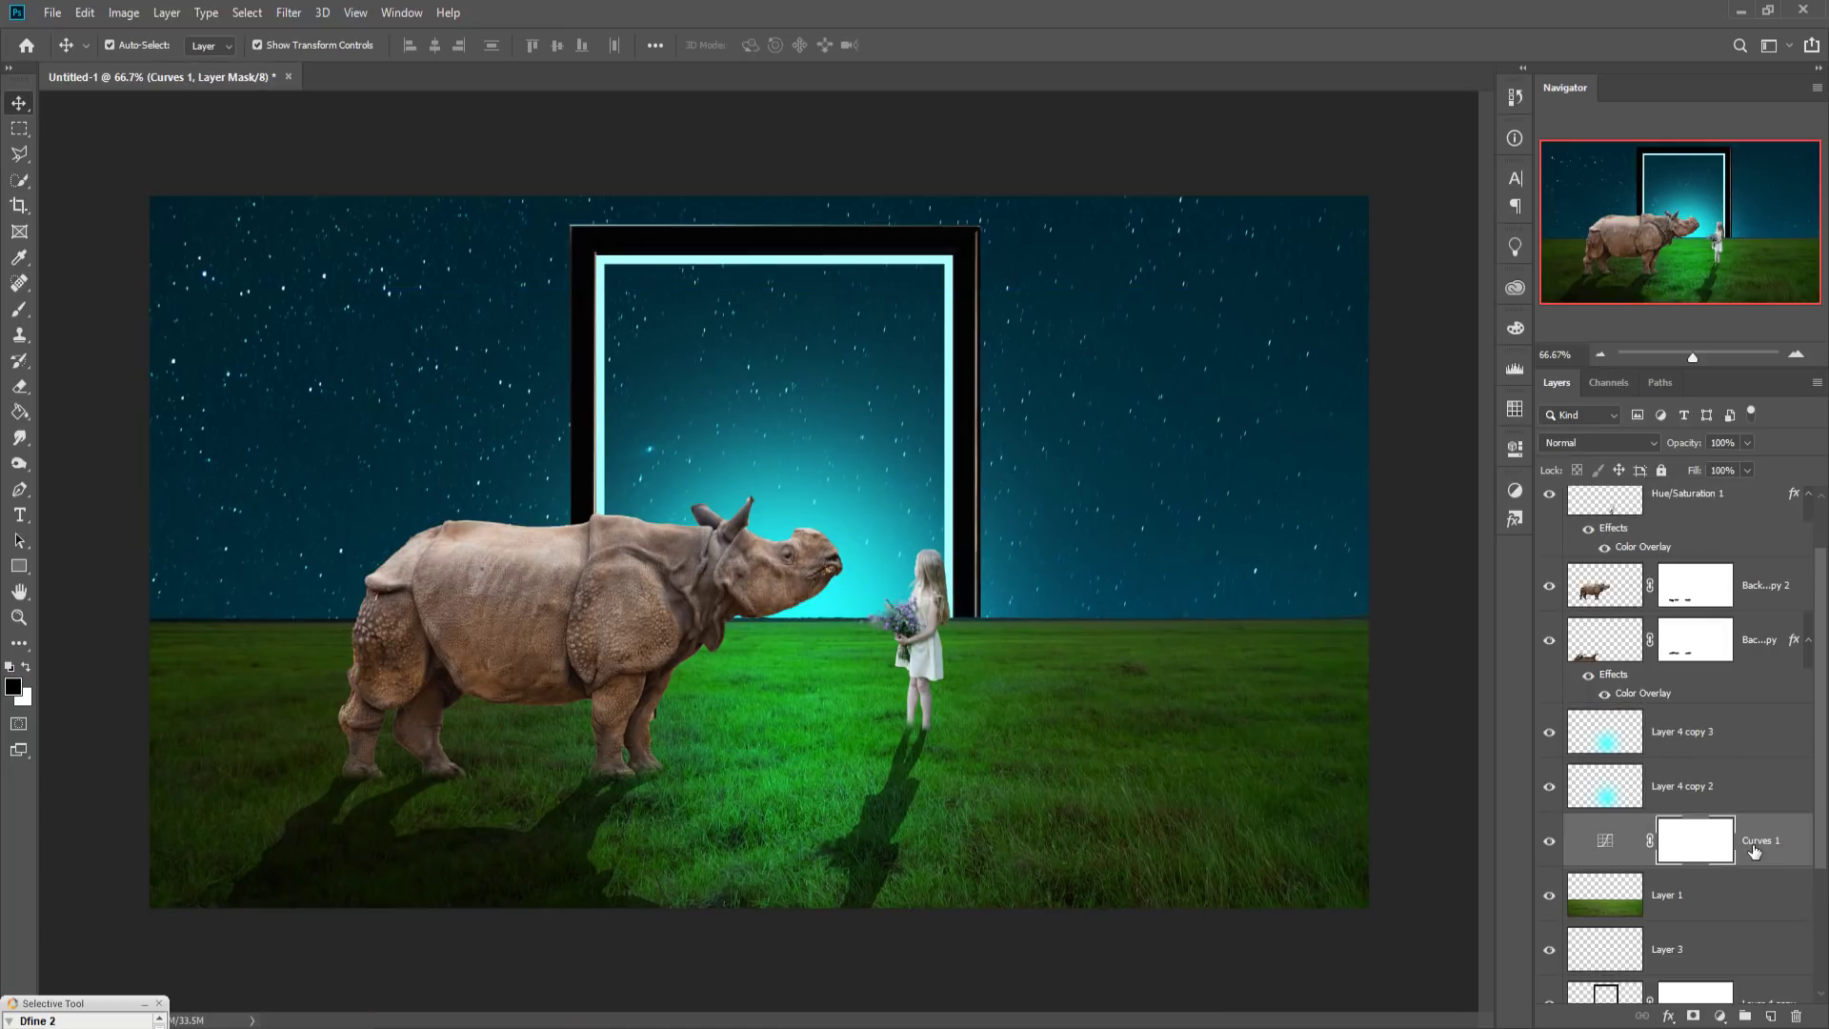
double_click(1607, 846)
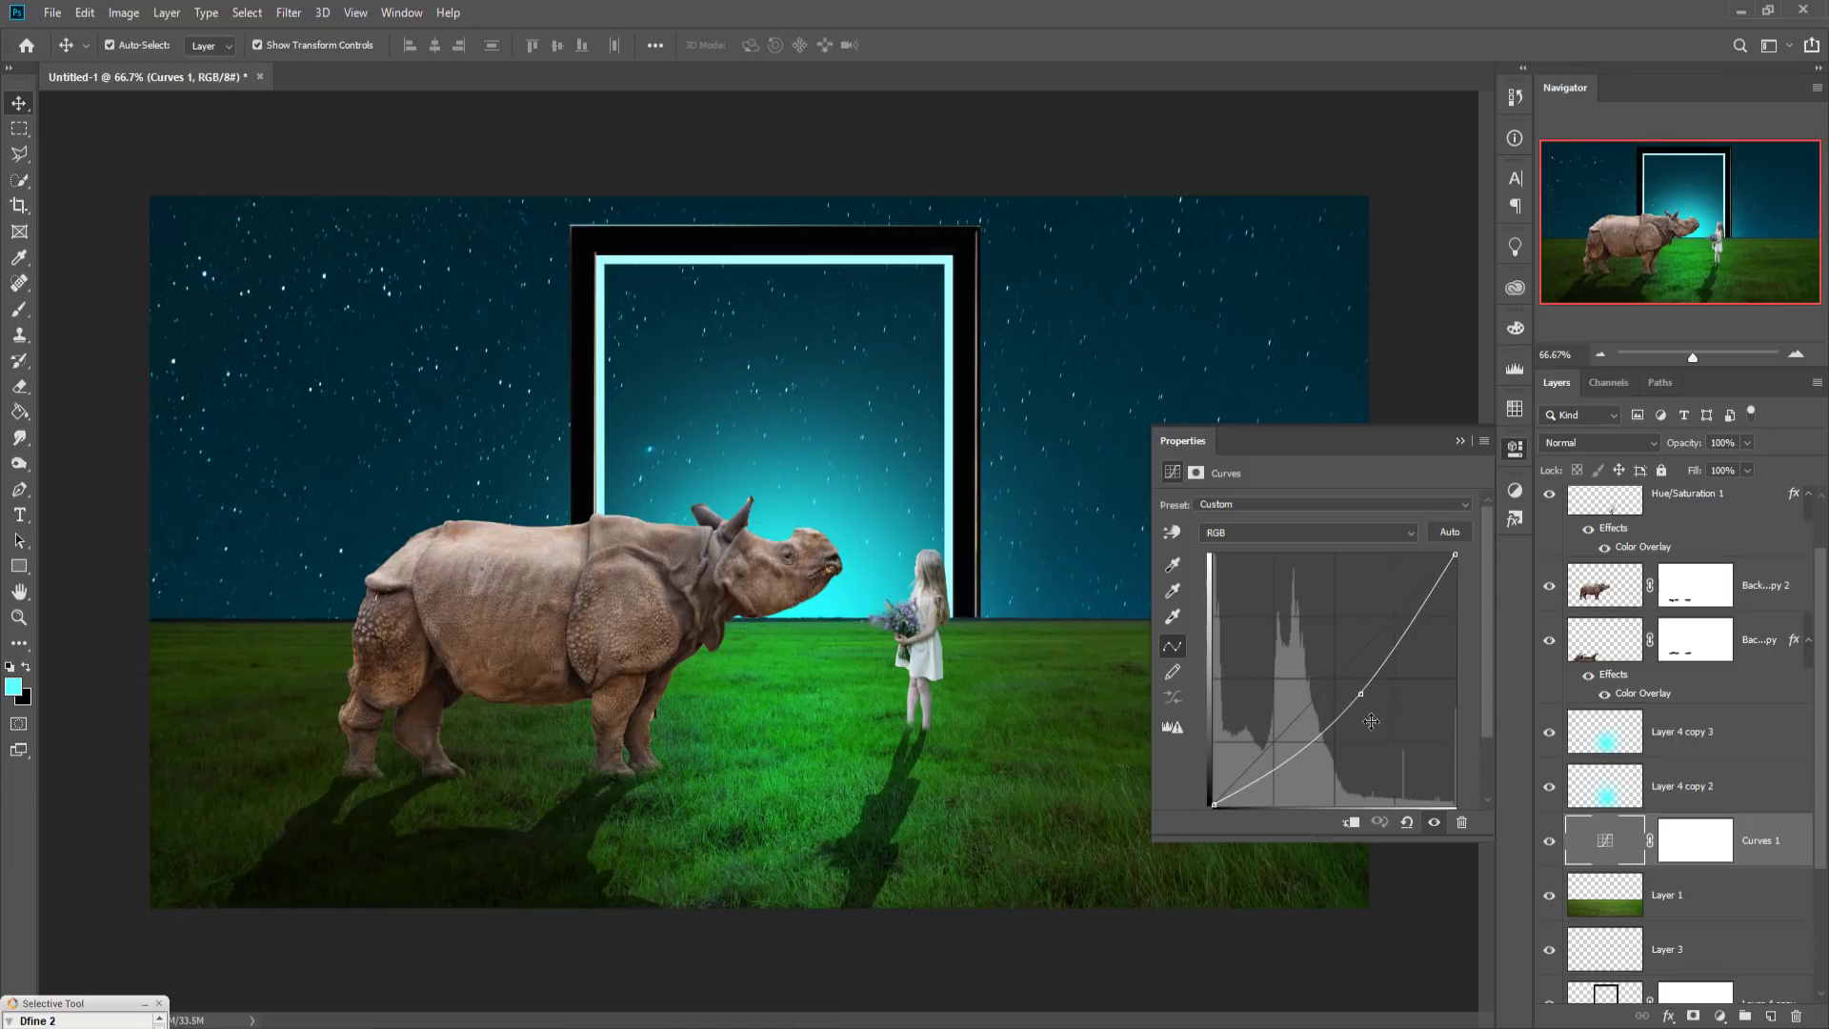
mouse_move(1368, 704)
mouse_down()
mouse_move(1380, 722)
mouse_move(1359, 728)
mouse_up()
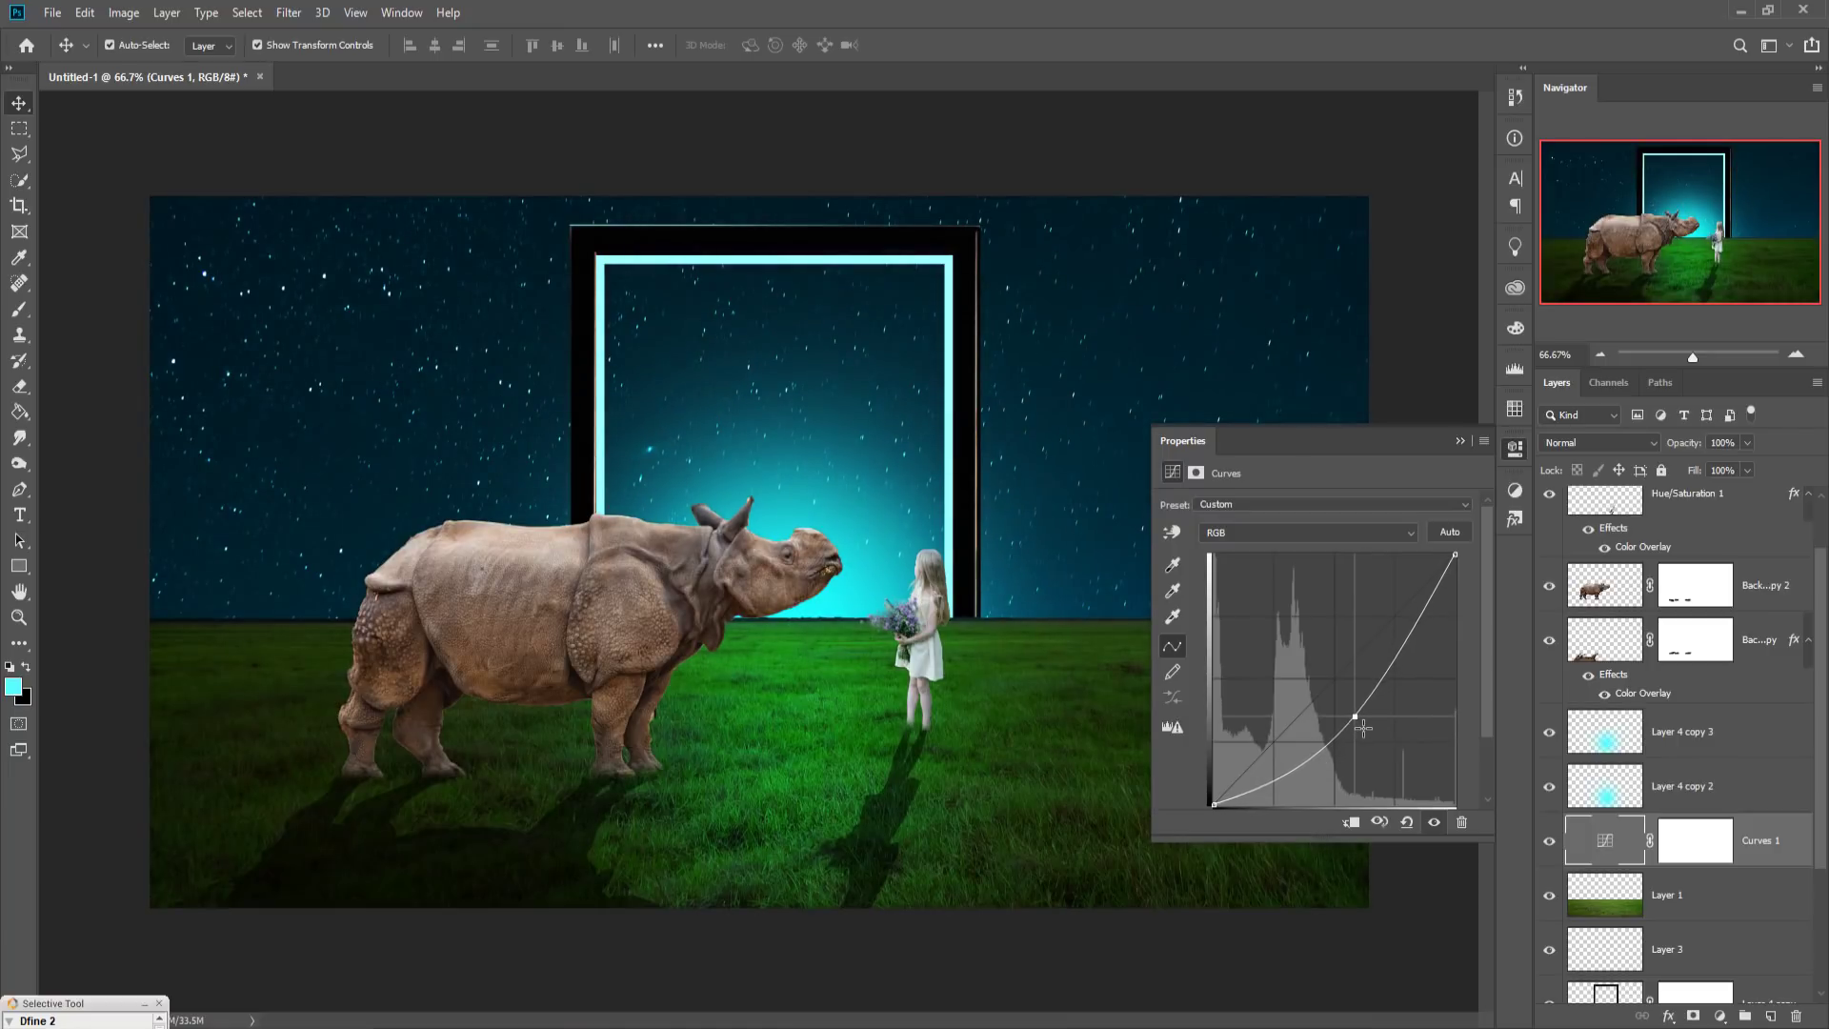
drag(1360, 727, 1373, 723)
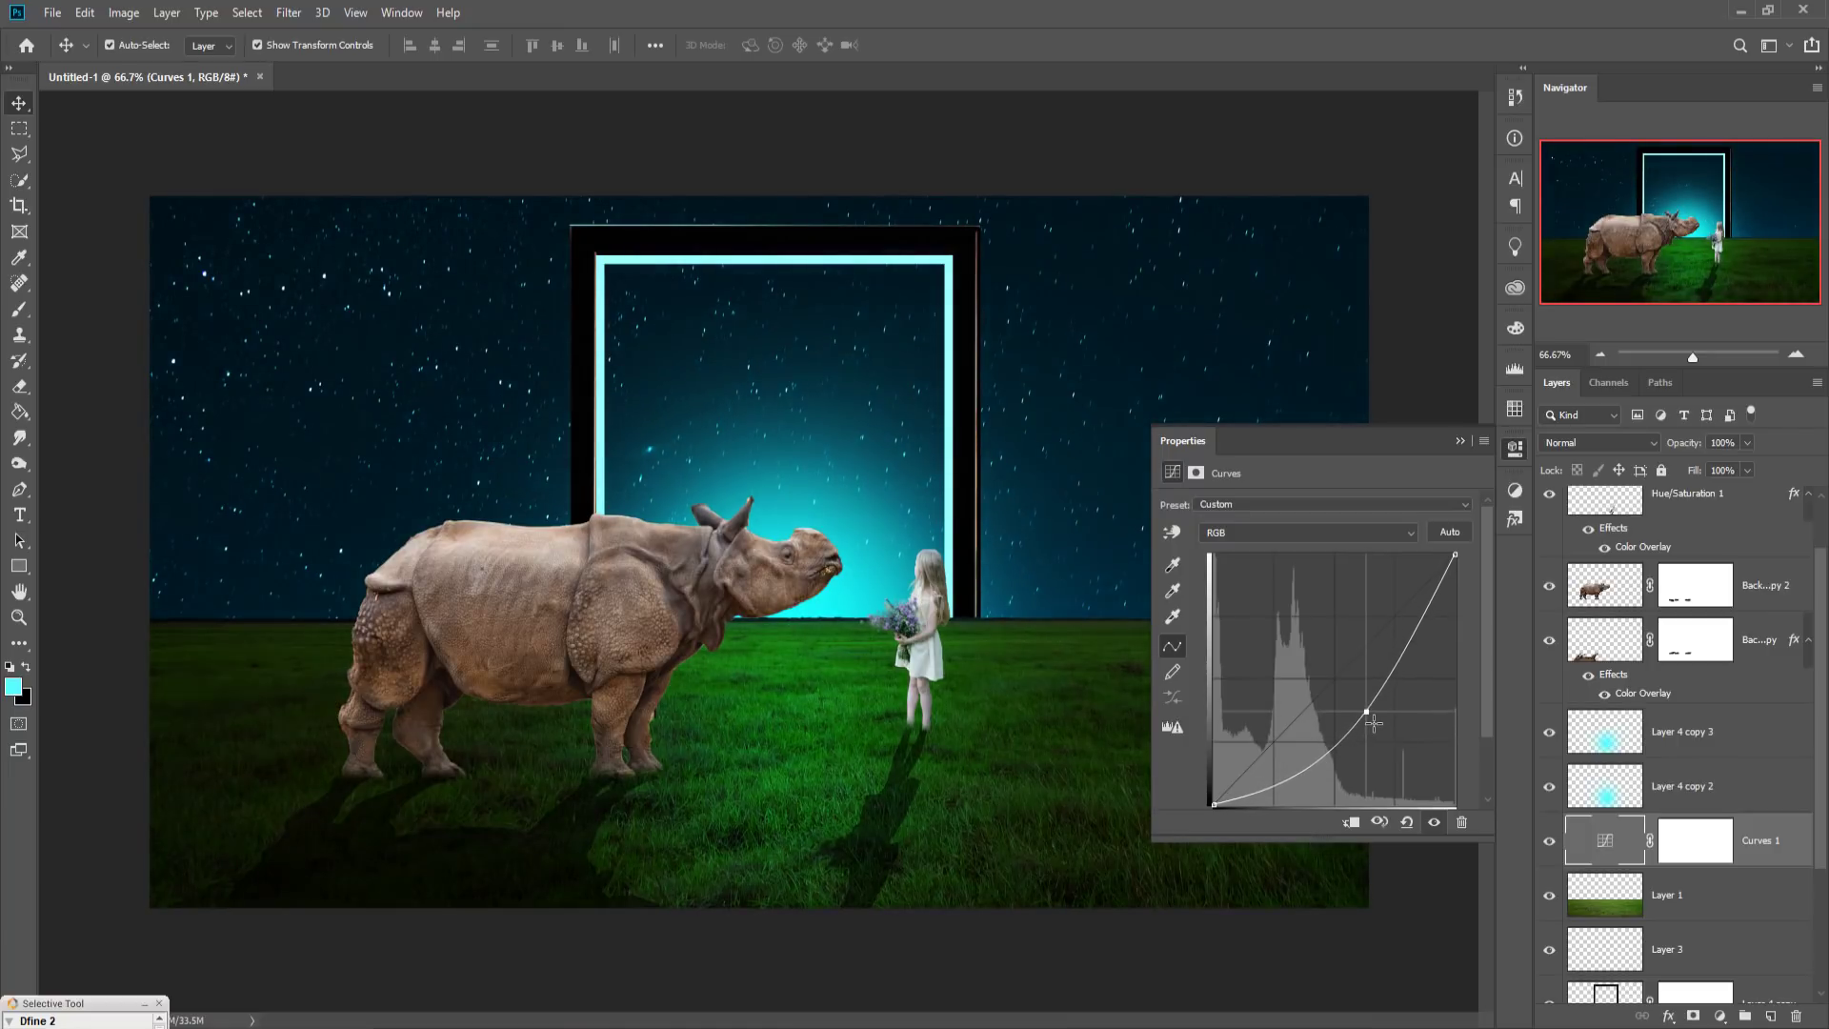
click(1457, 442)
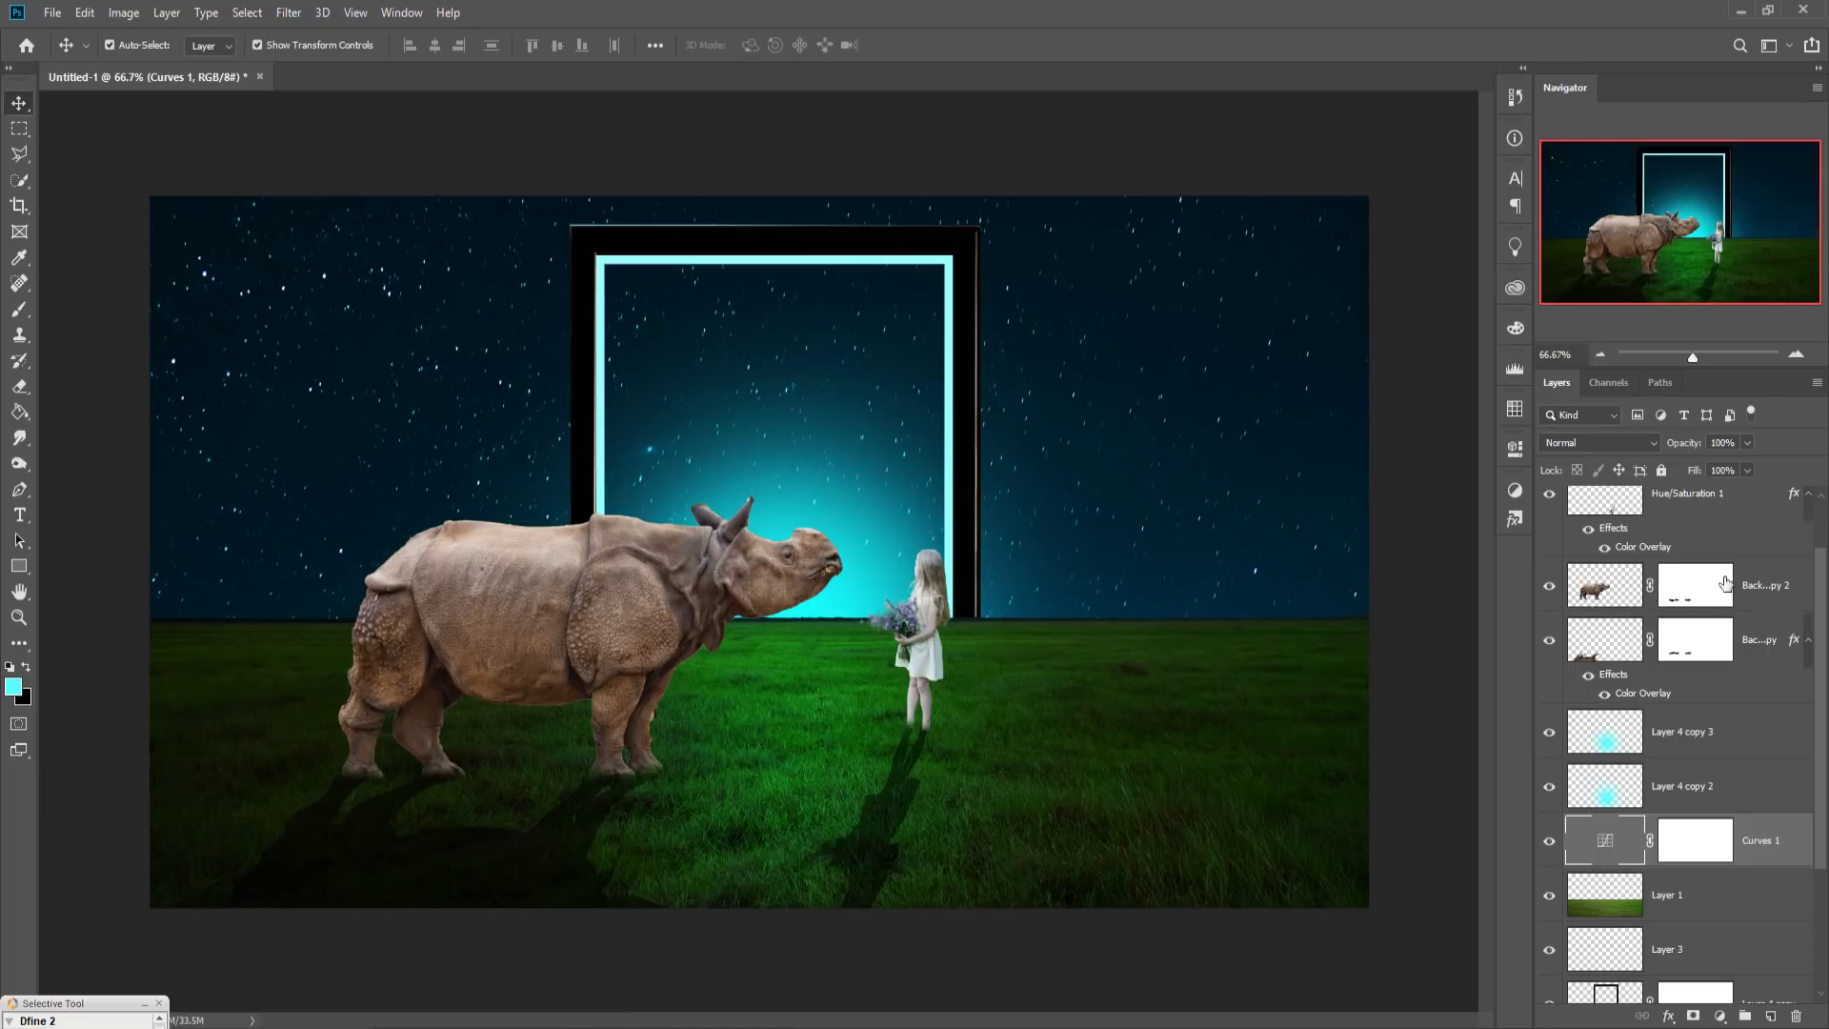
click(1609, 590)
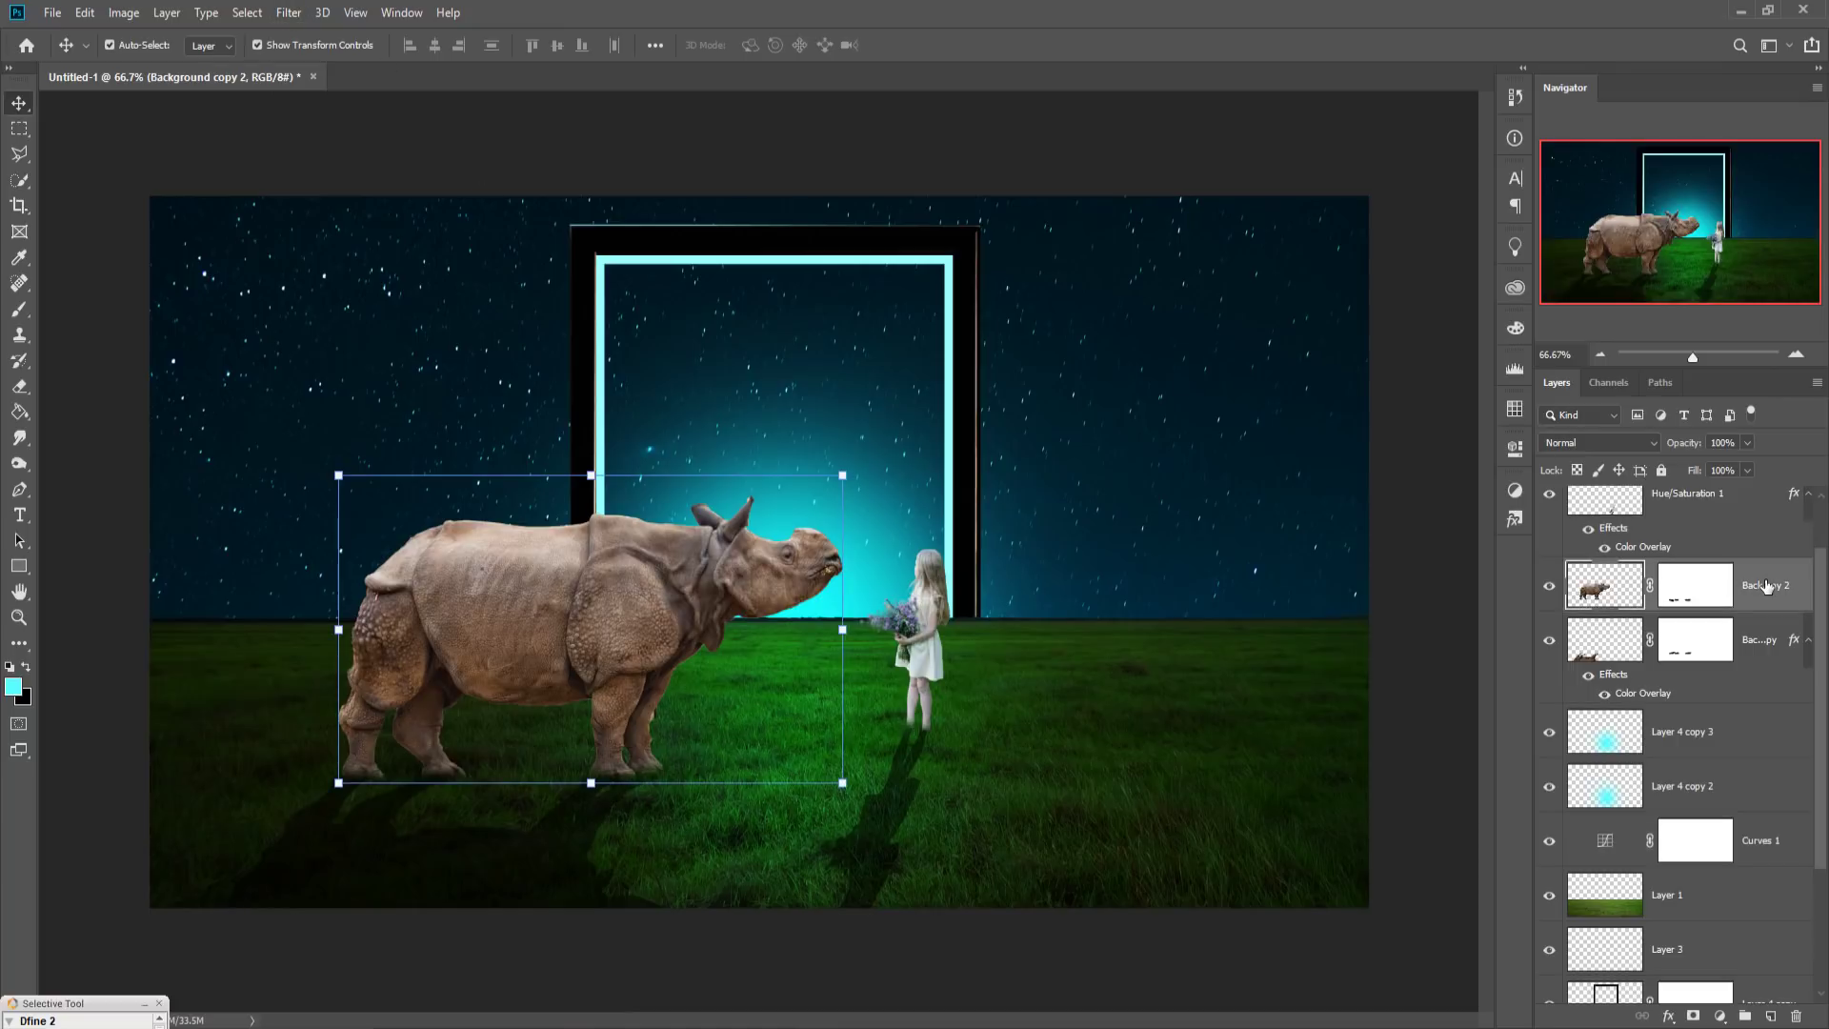
Step: Apply Camera Raw to the rhino: Exposure -0.40, Highlights and Whites -17, Temperature -32
click(289, 13)
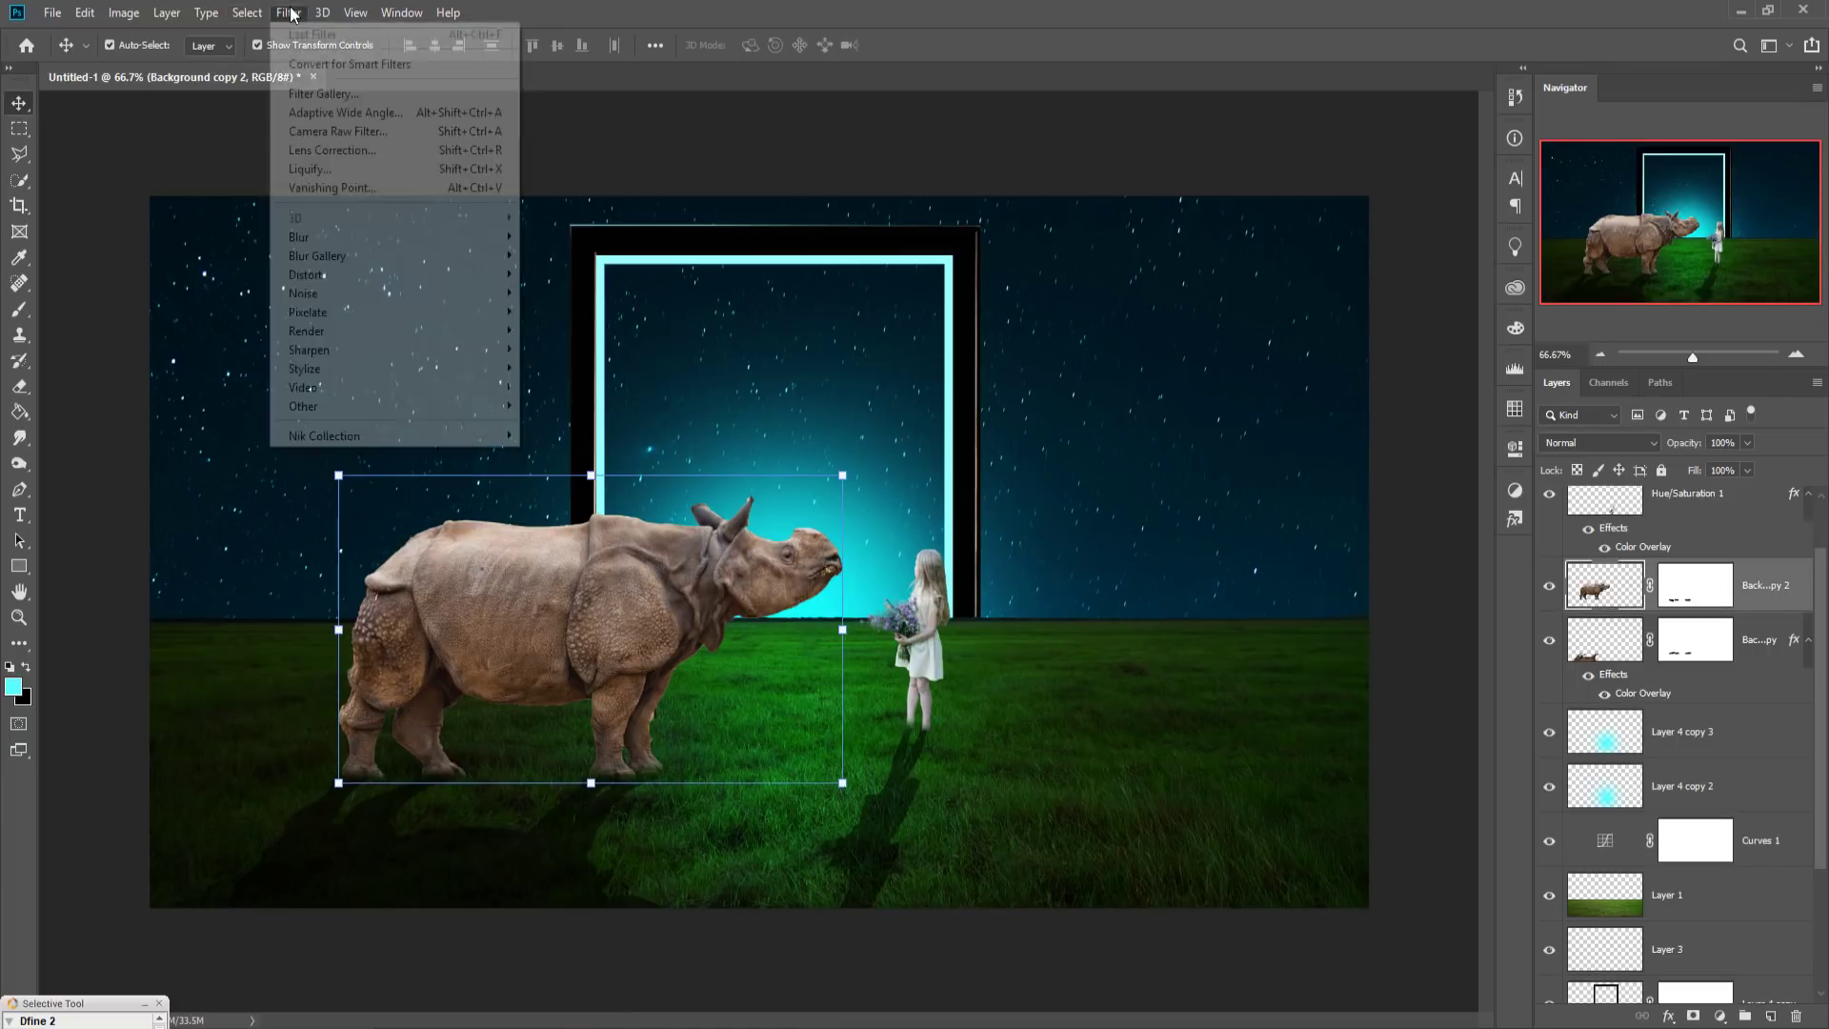
click(328, 131)
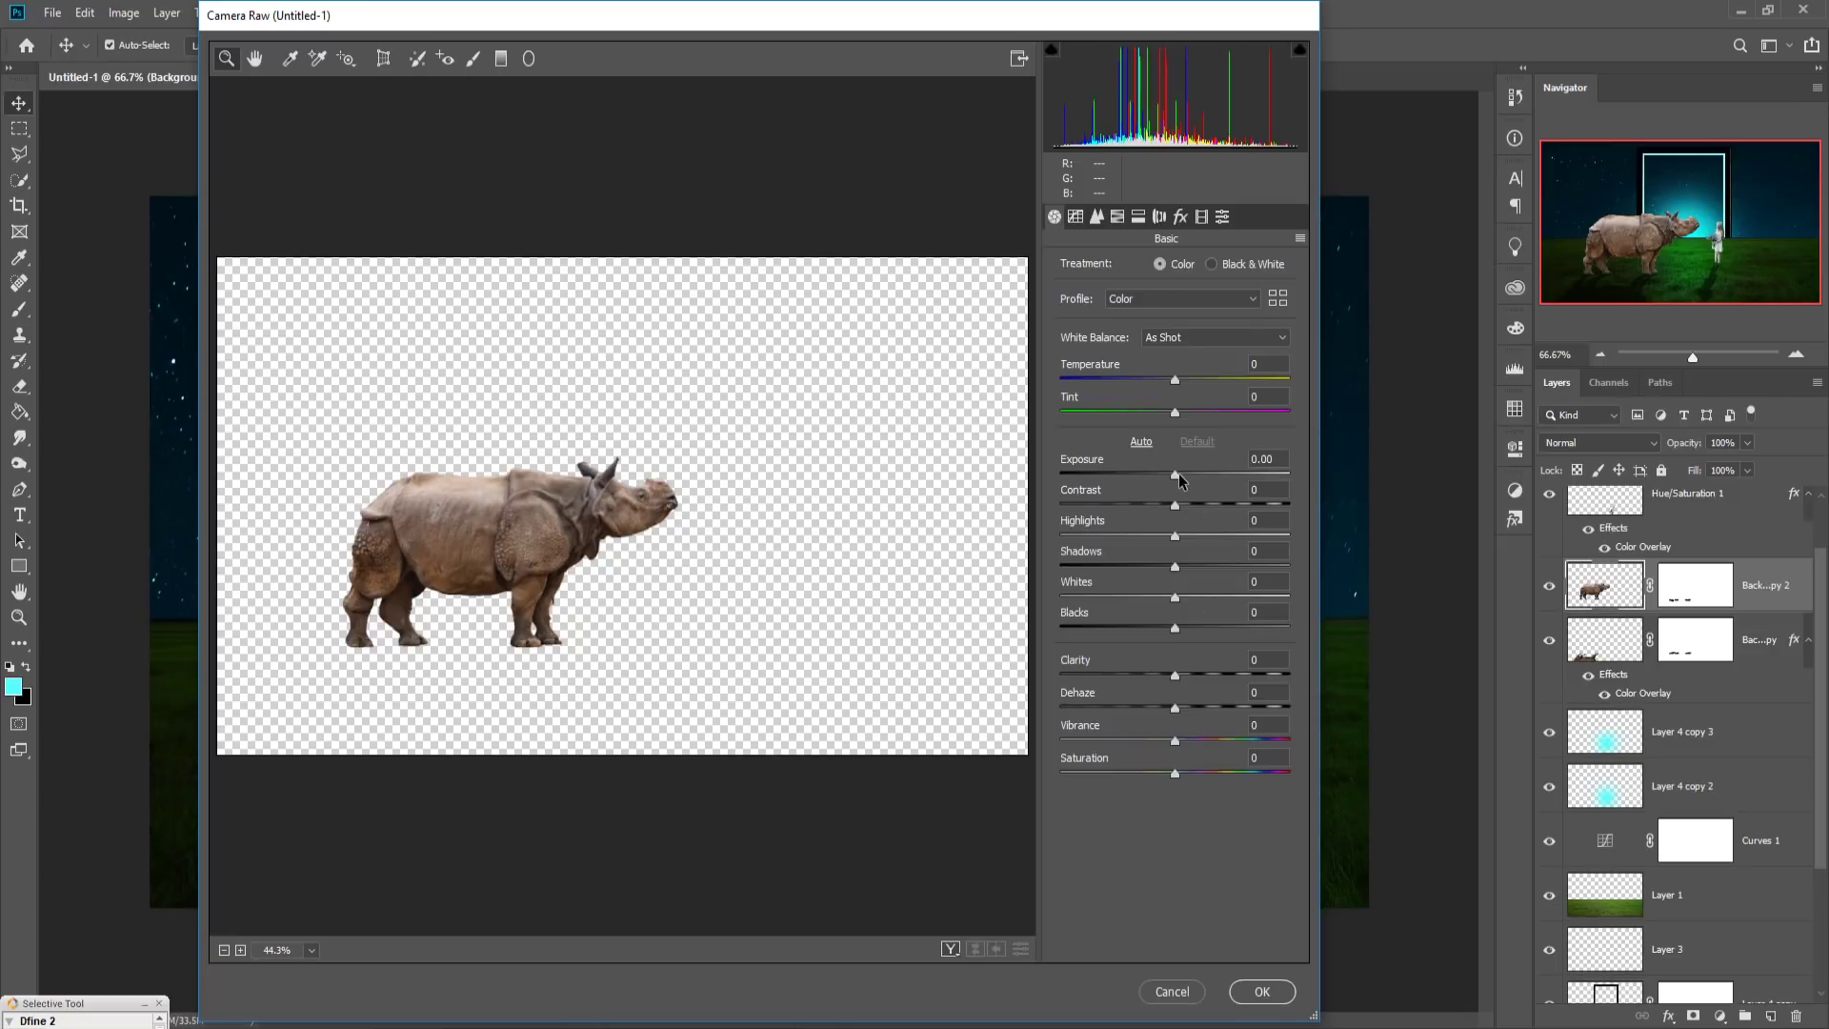
drag(1175, 474, 1170, 481)
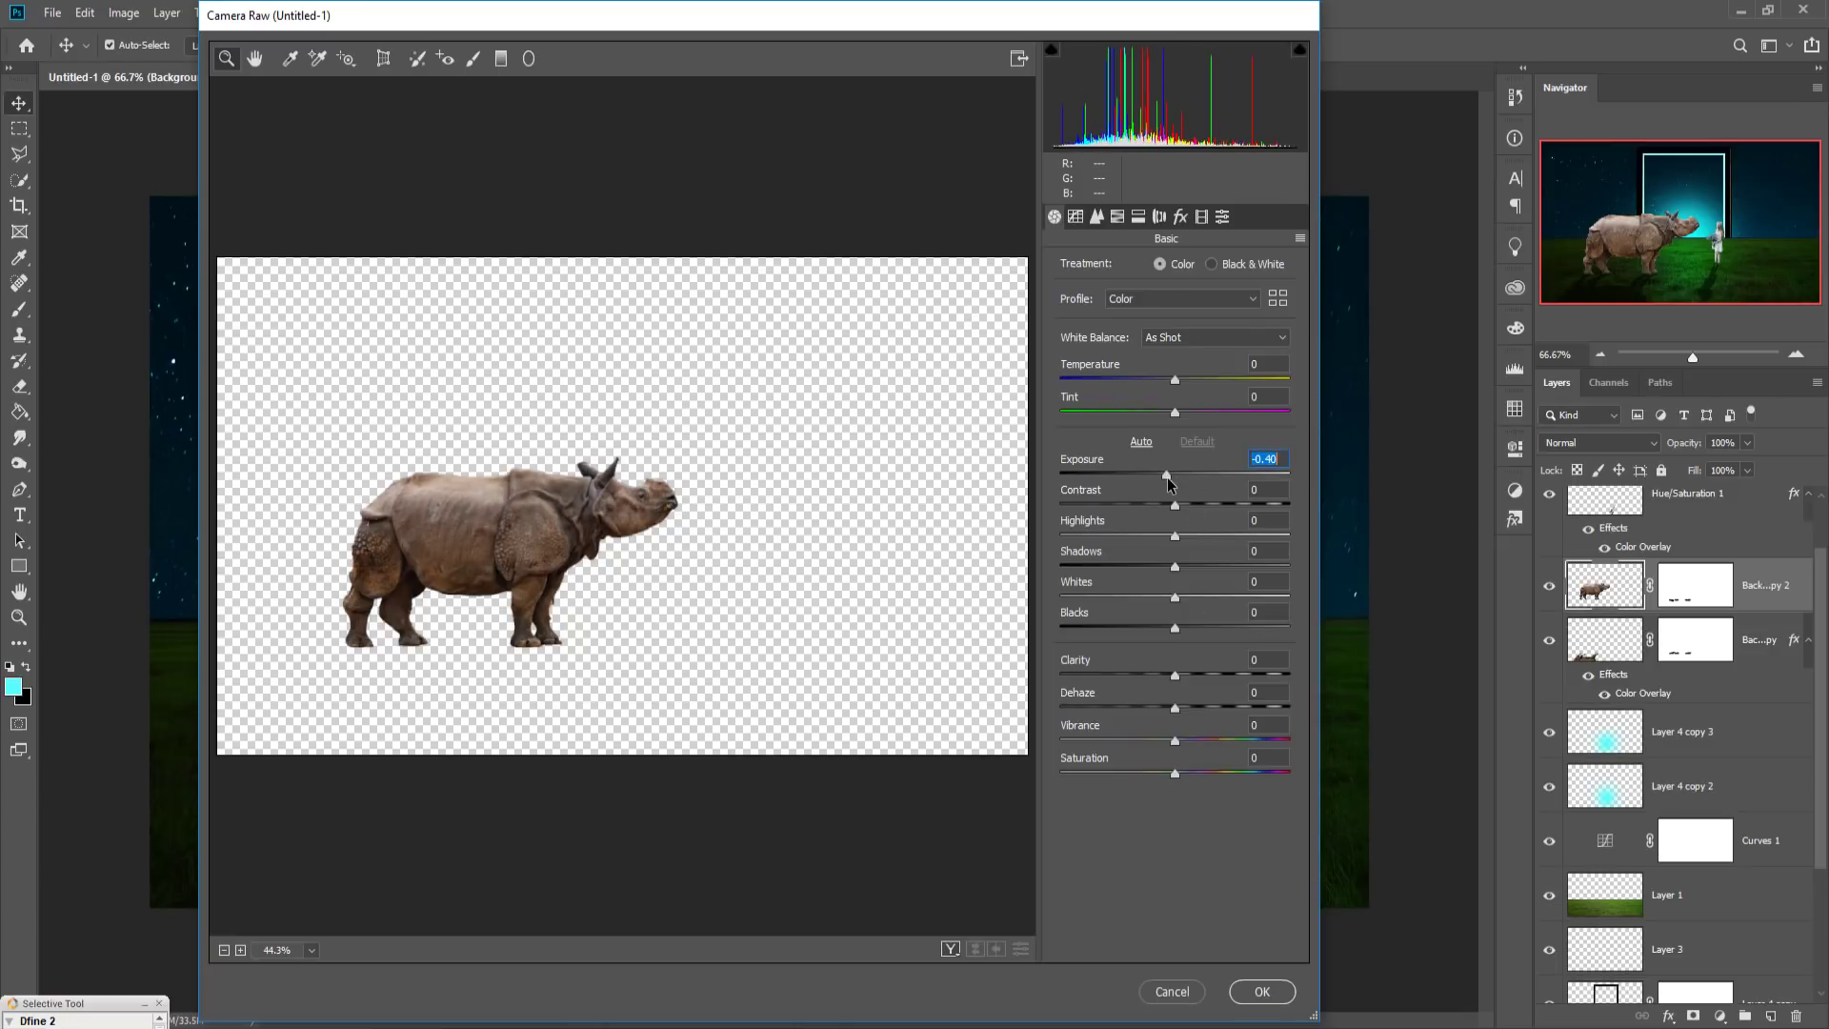
mouse_move(1177, 541)
mouse_down()
mouse_move(1156, 541)
mouse_move(1158, 600)
mouse_up()
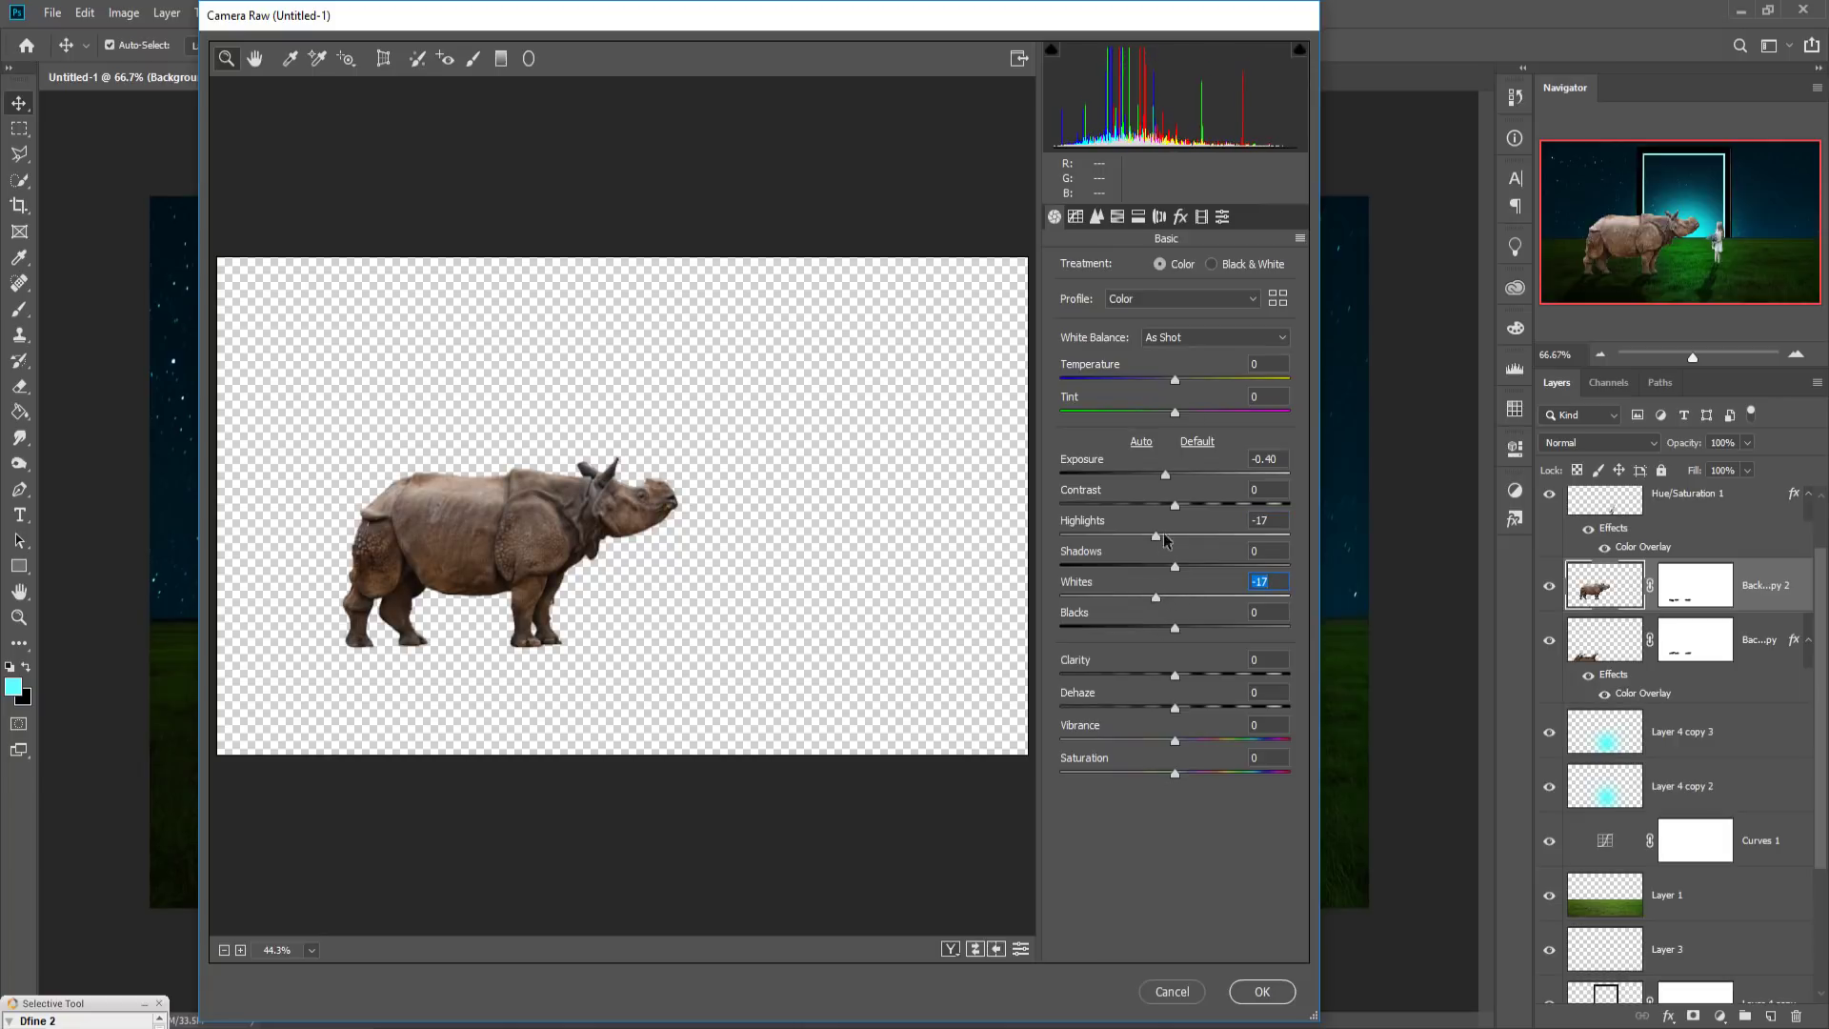
drag(1177, 381, 1148, 384)
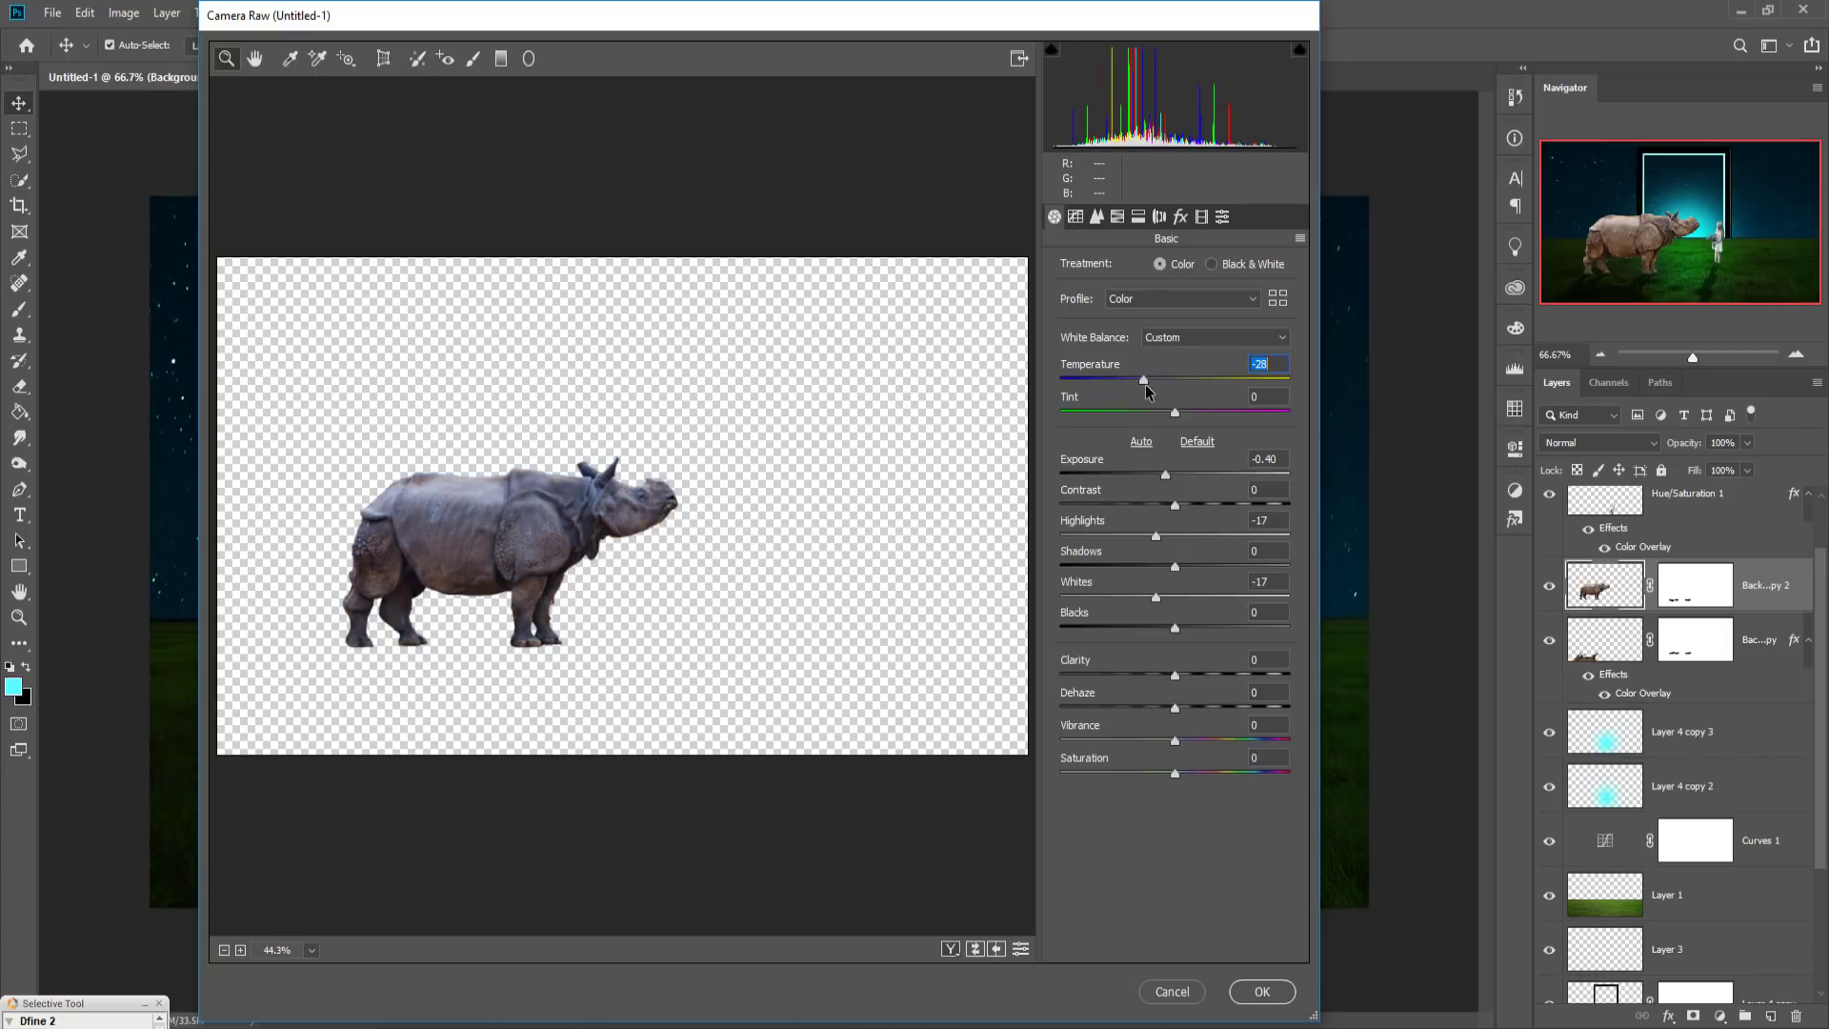
drag(1148, 384, 1140, 385)
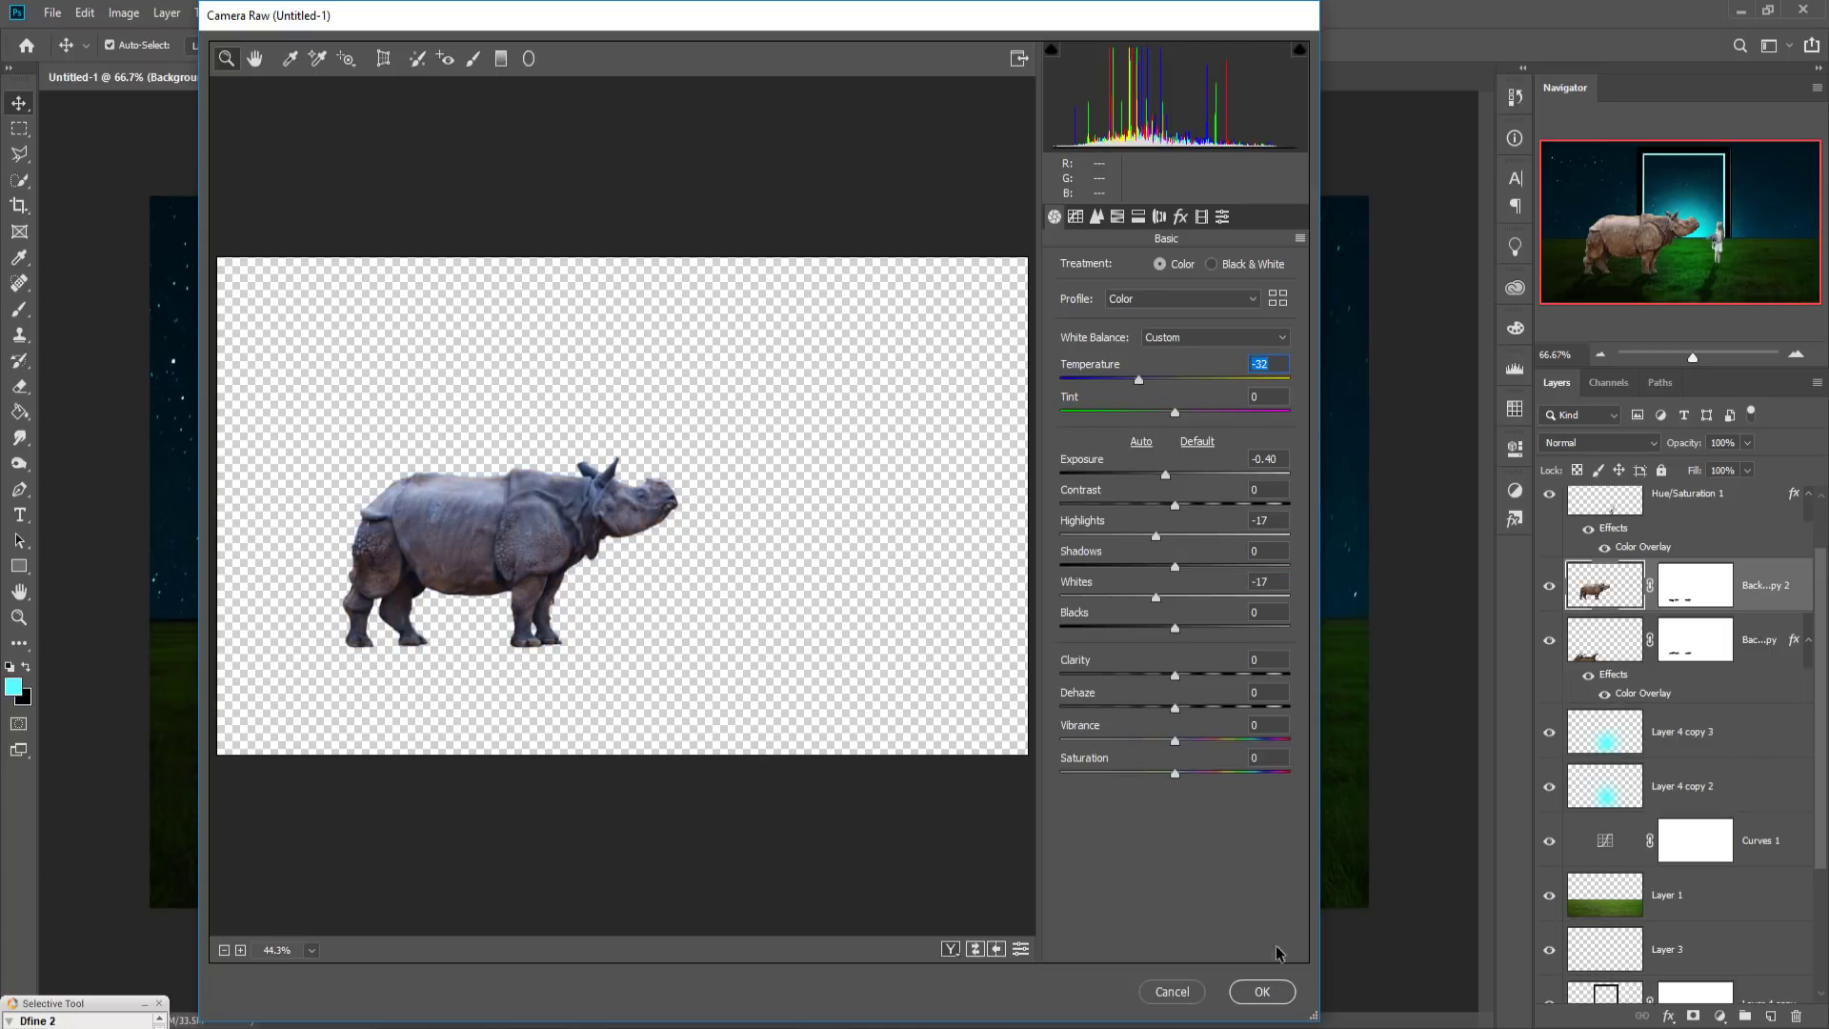
click(1263, 994)
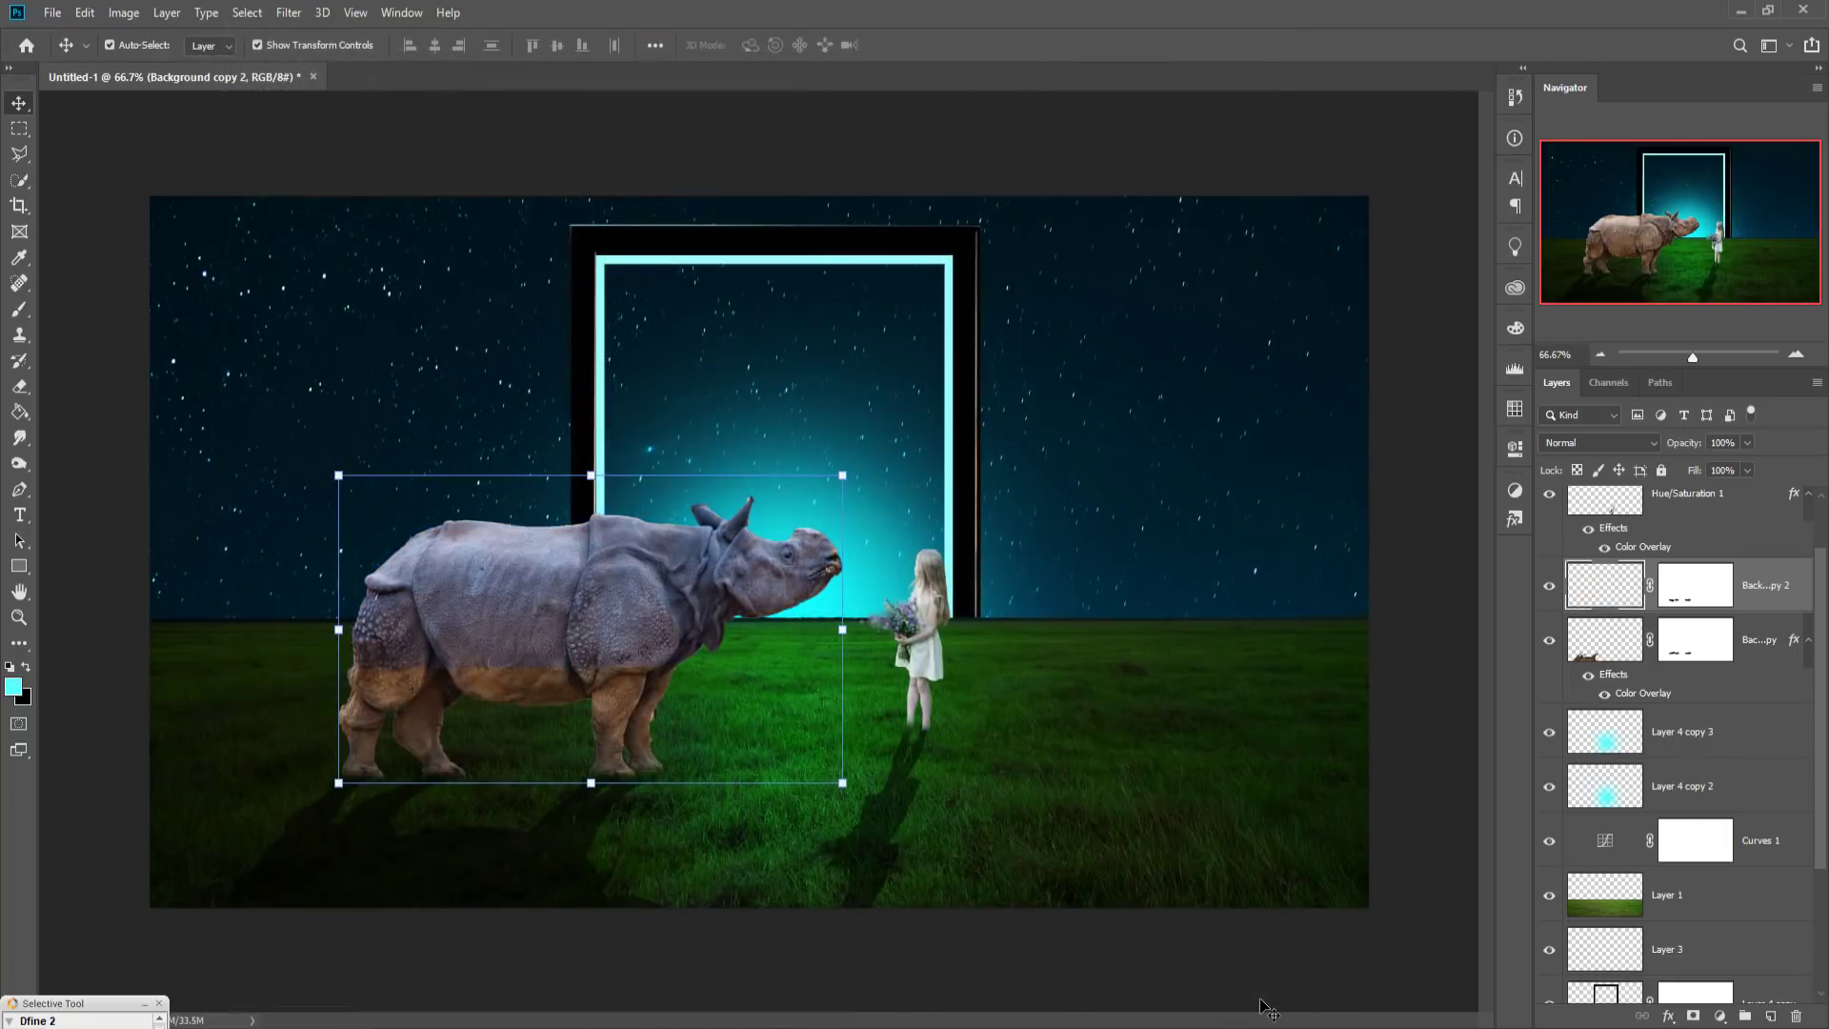
Step: Duplicate the girl's Hue/Saturation 1 layer and launch the Camera Raw Filter on the copy
click(1625, 511)
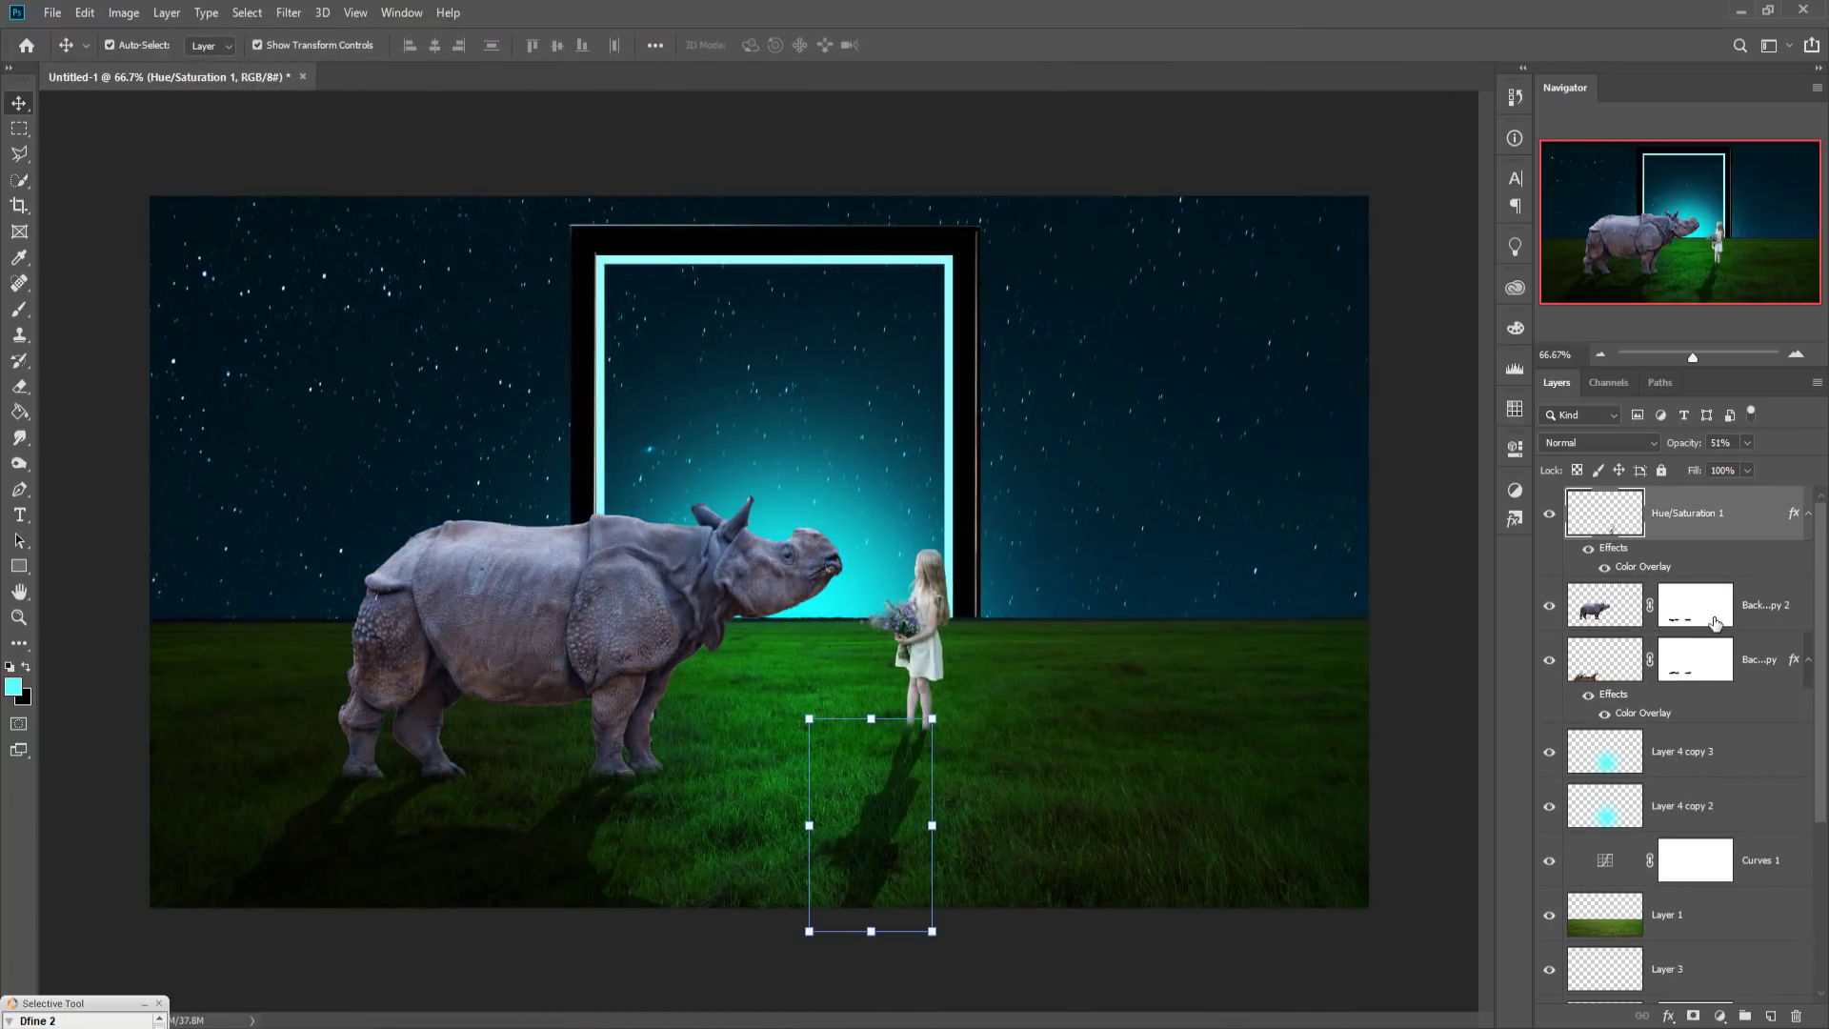
key(ctrl+j)
click(1619, 519)
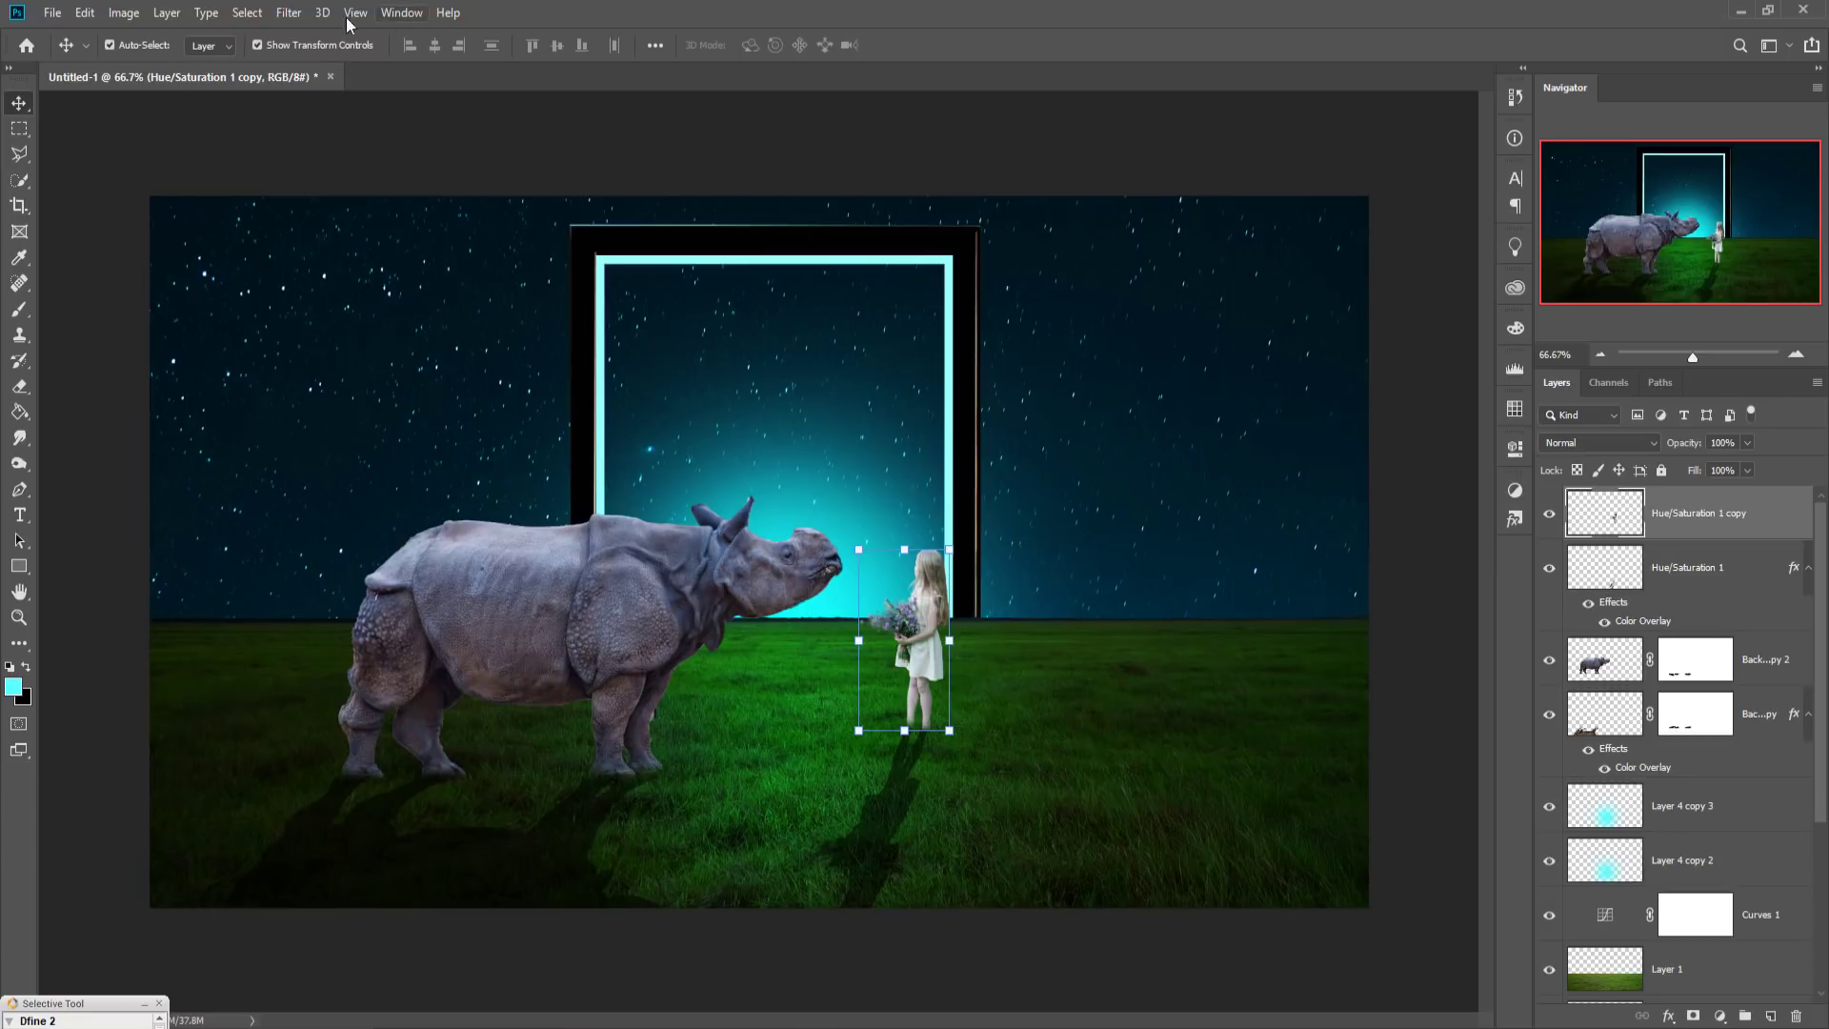
click(288, 13)
click(306, 130)
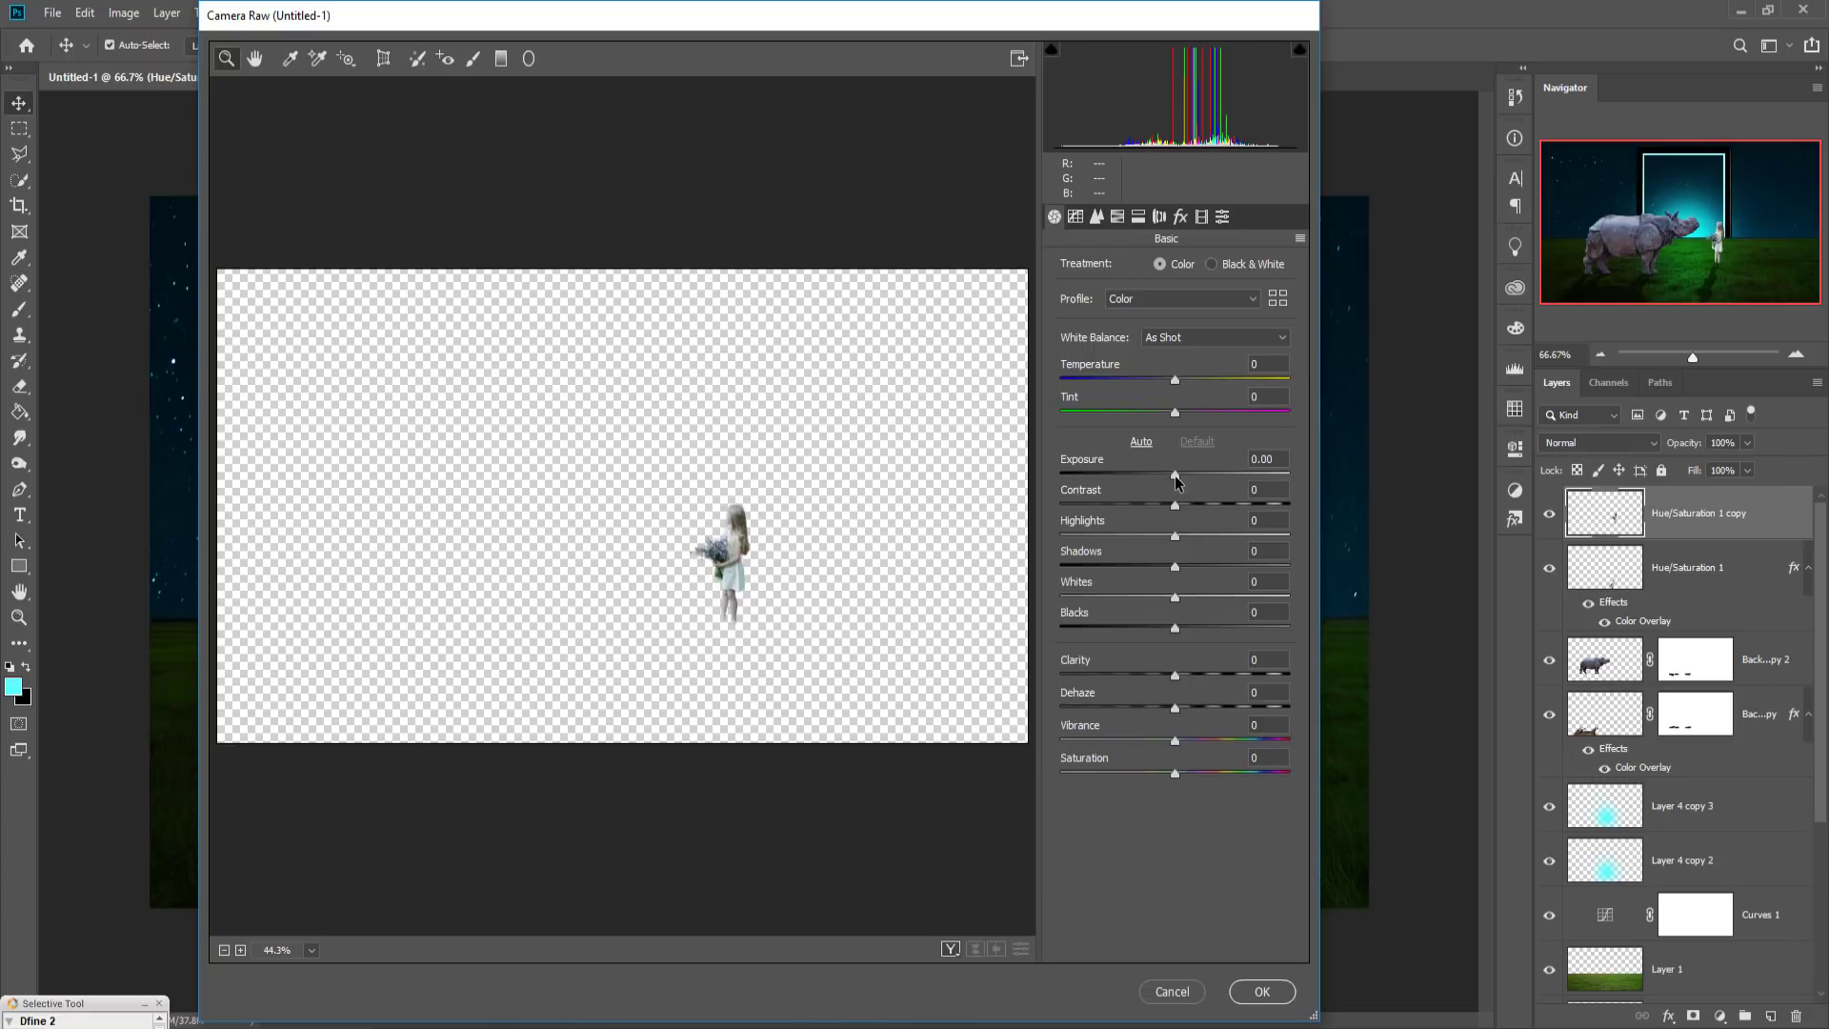
Step: Set Temperature -10, Exposure -0.65, Highlights -17 and Whites -27 for the girl
drag(1174, 475, 1162, 474)
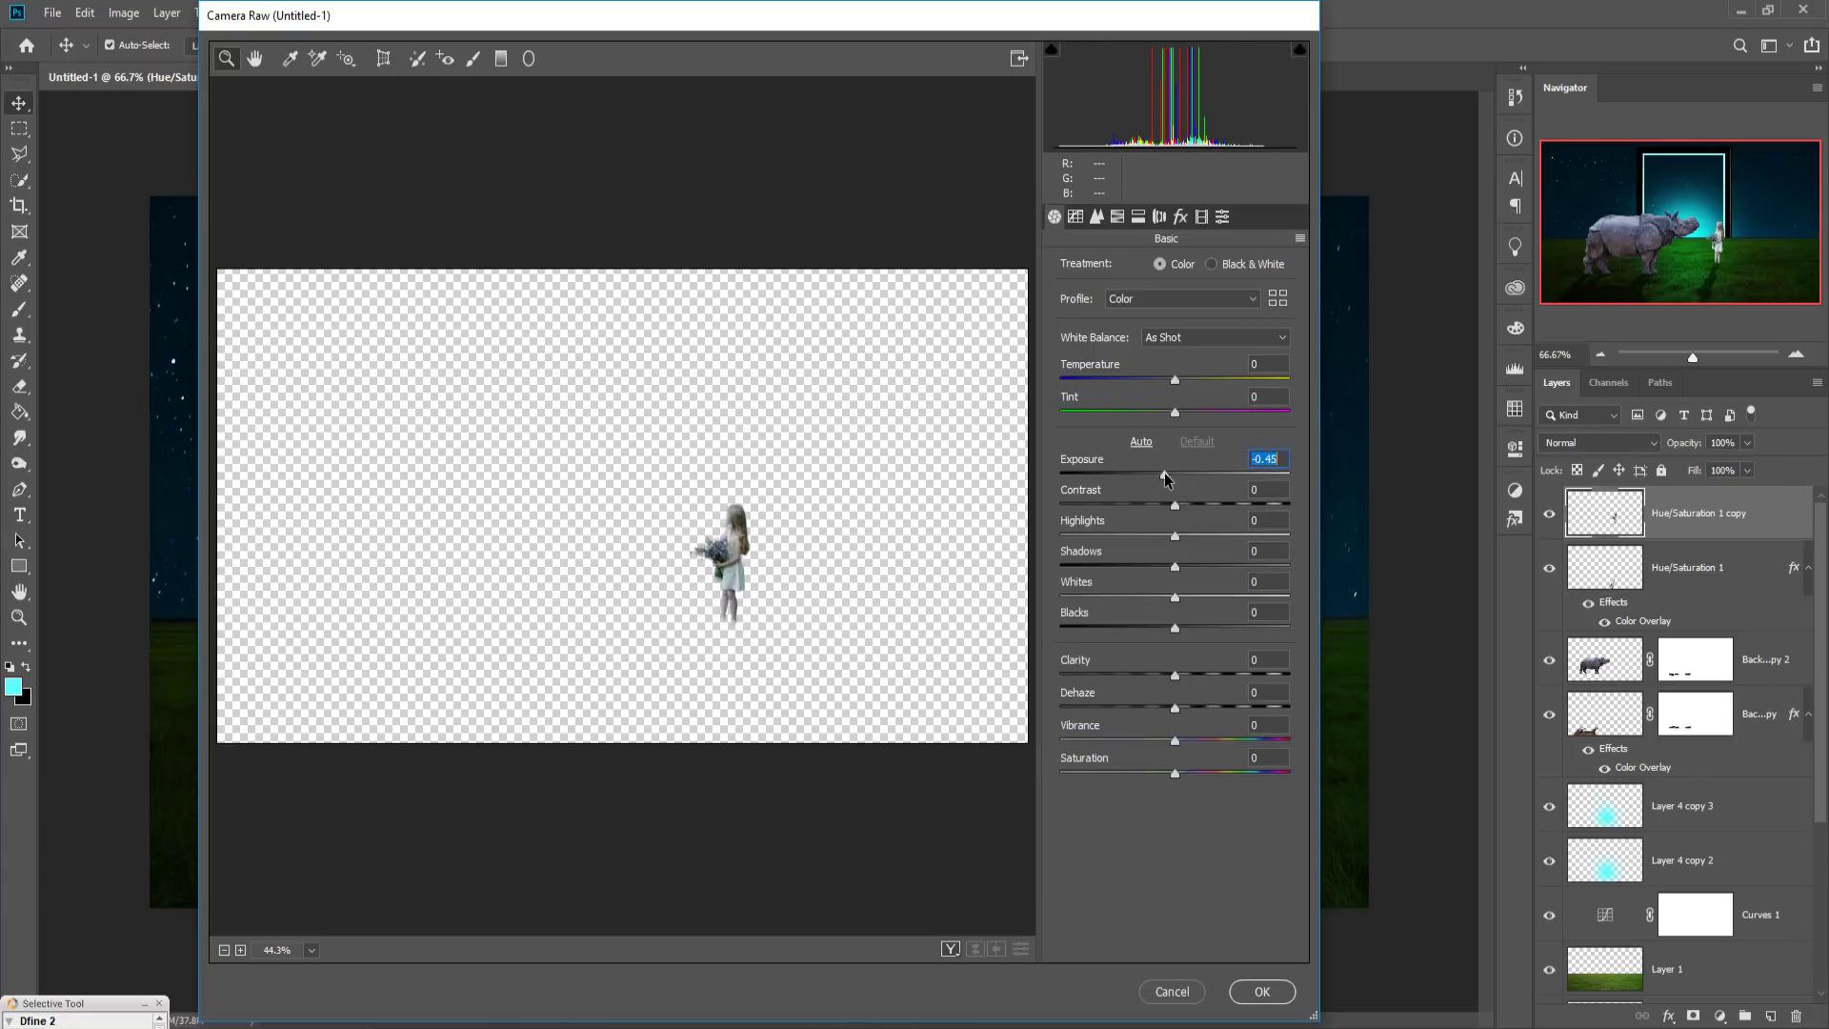
drag(1179, 380, 1163, 381)
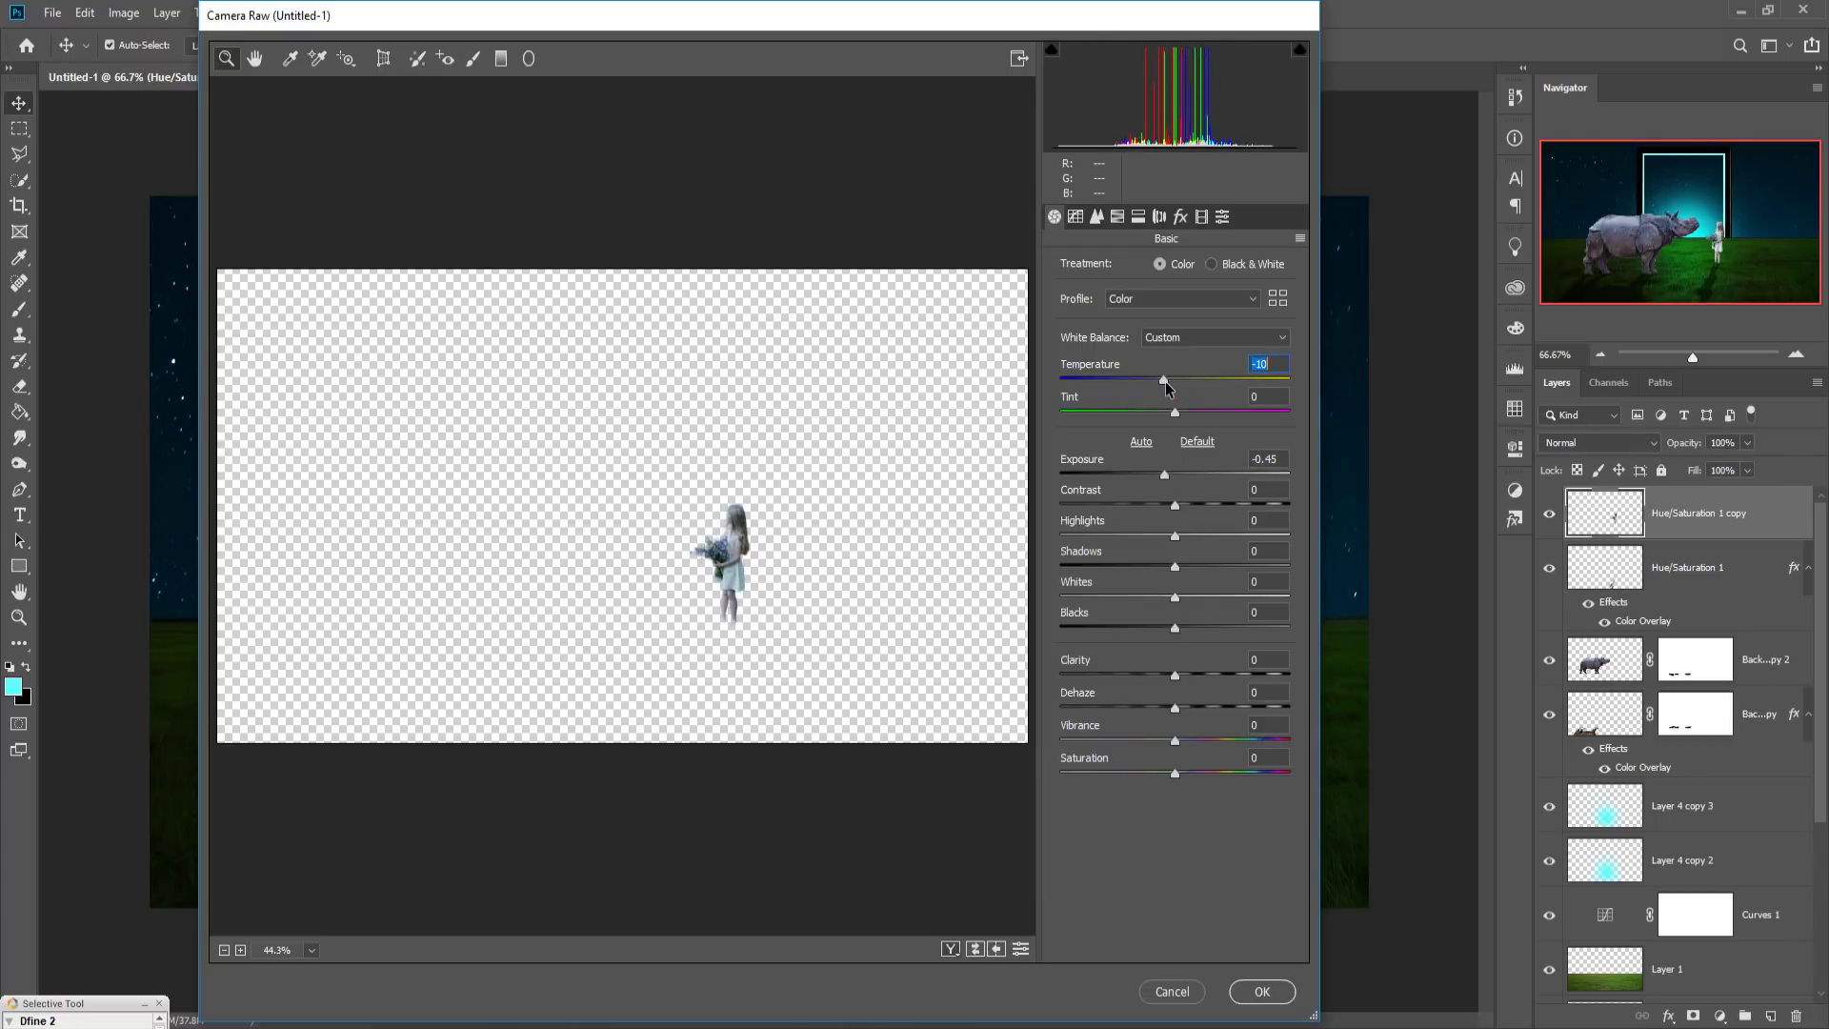
drag(1167, 474, 1161, 474)
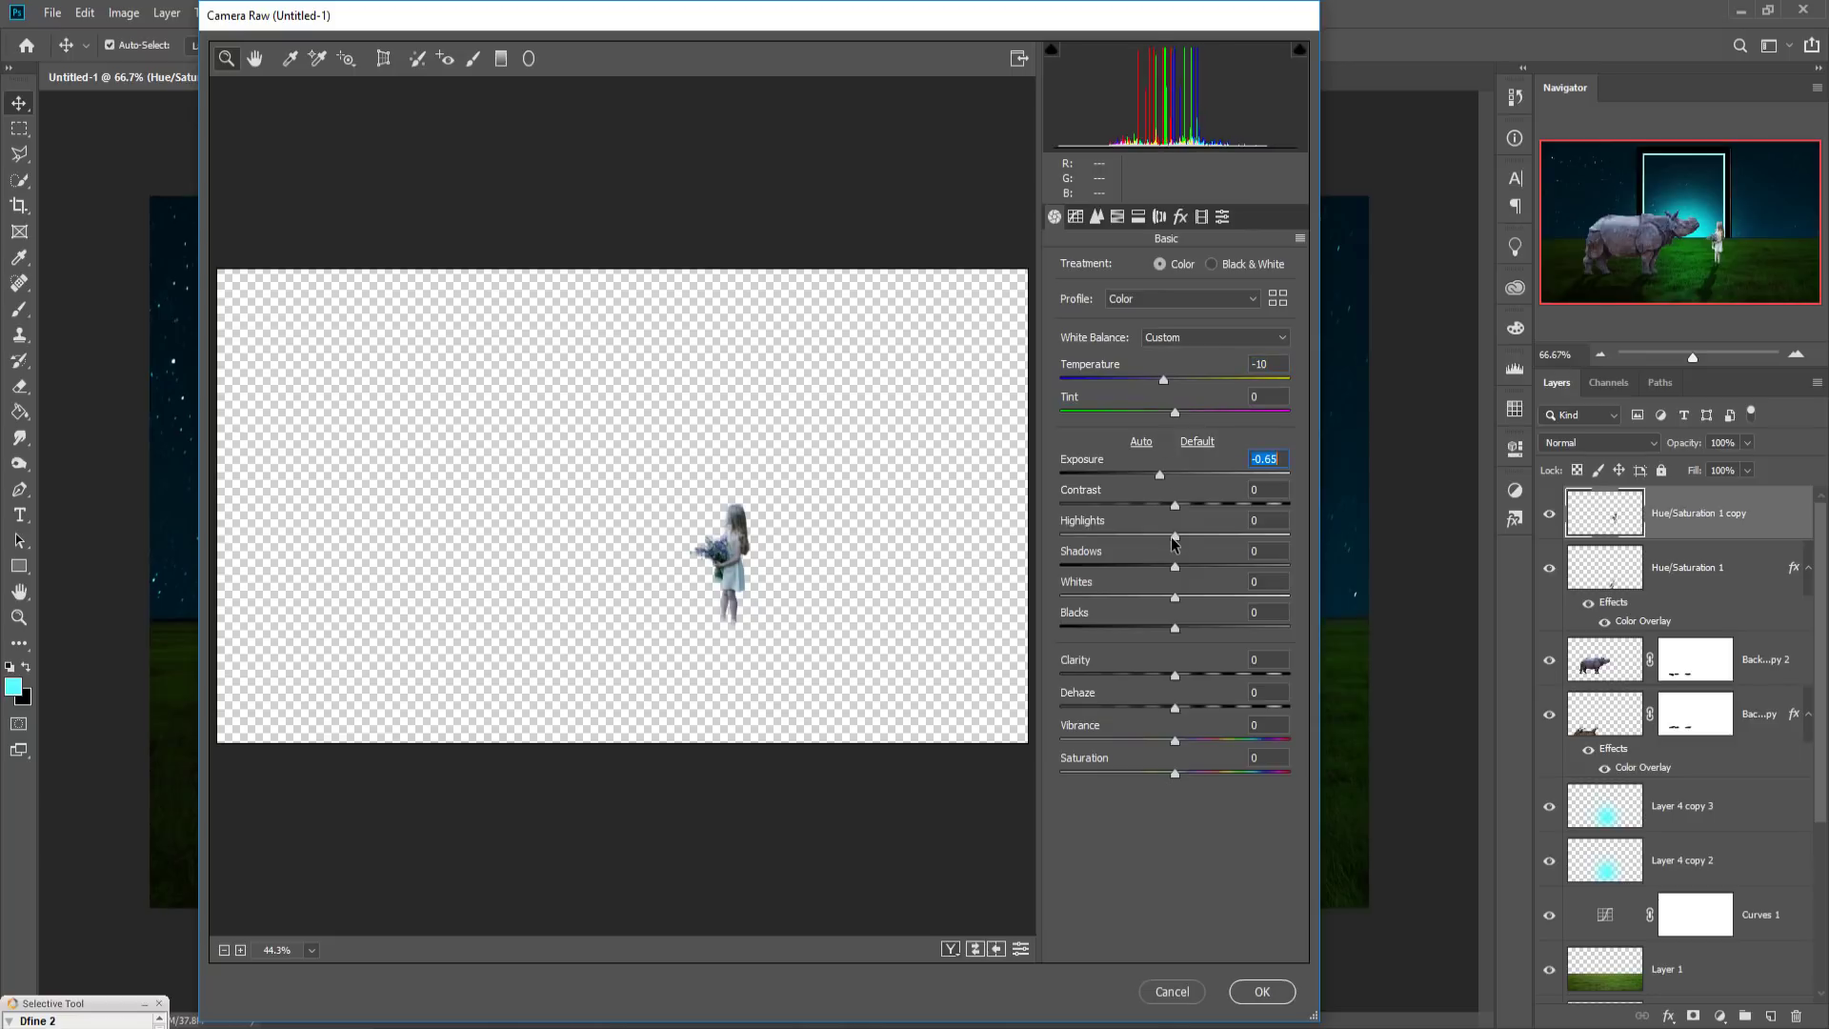
drag(1174, 535, 1153, 535)
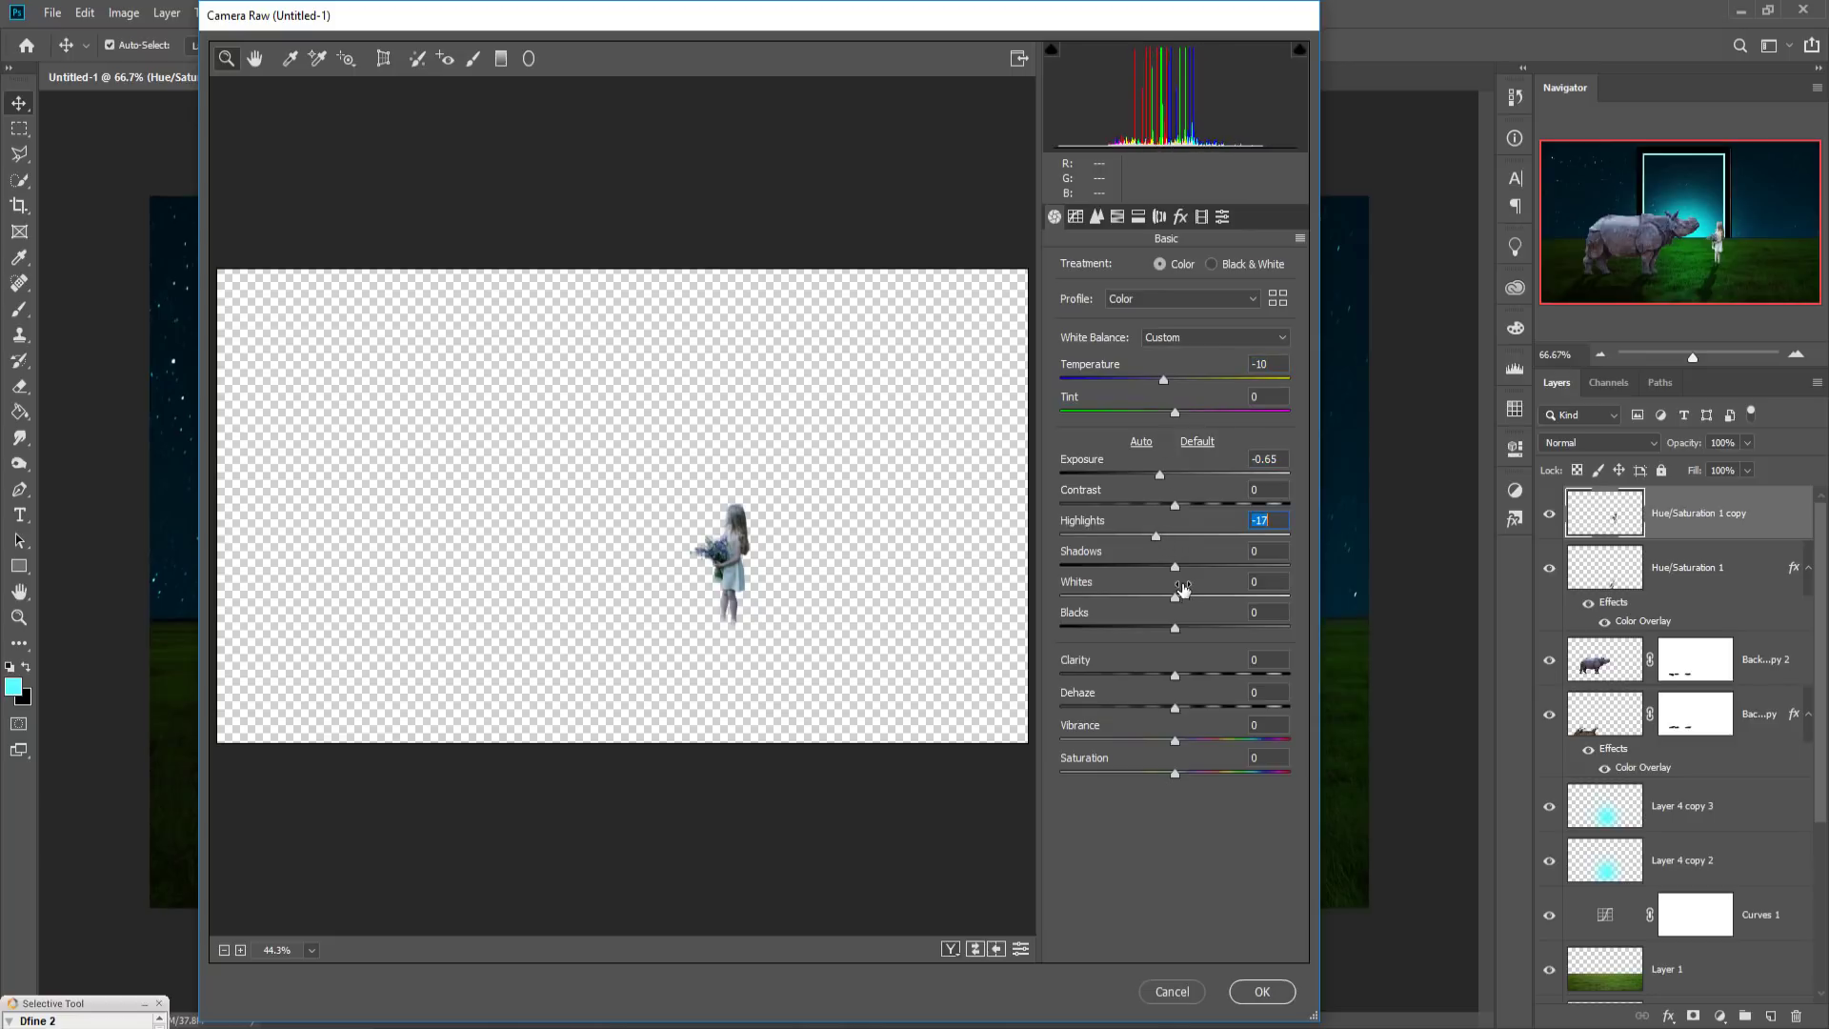
drag(1176, 596, 1134, 597)
Step: Apply the girl's Camera Raw grade, set Layer 4 copy 3 Fill to 57%, and reselect the girl's layer
click(1262, 991)
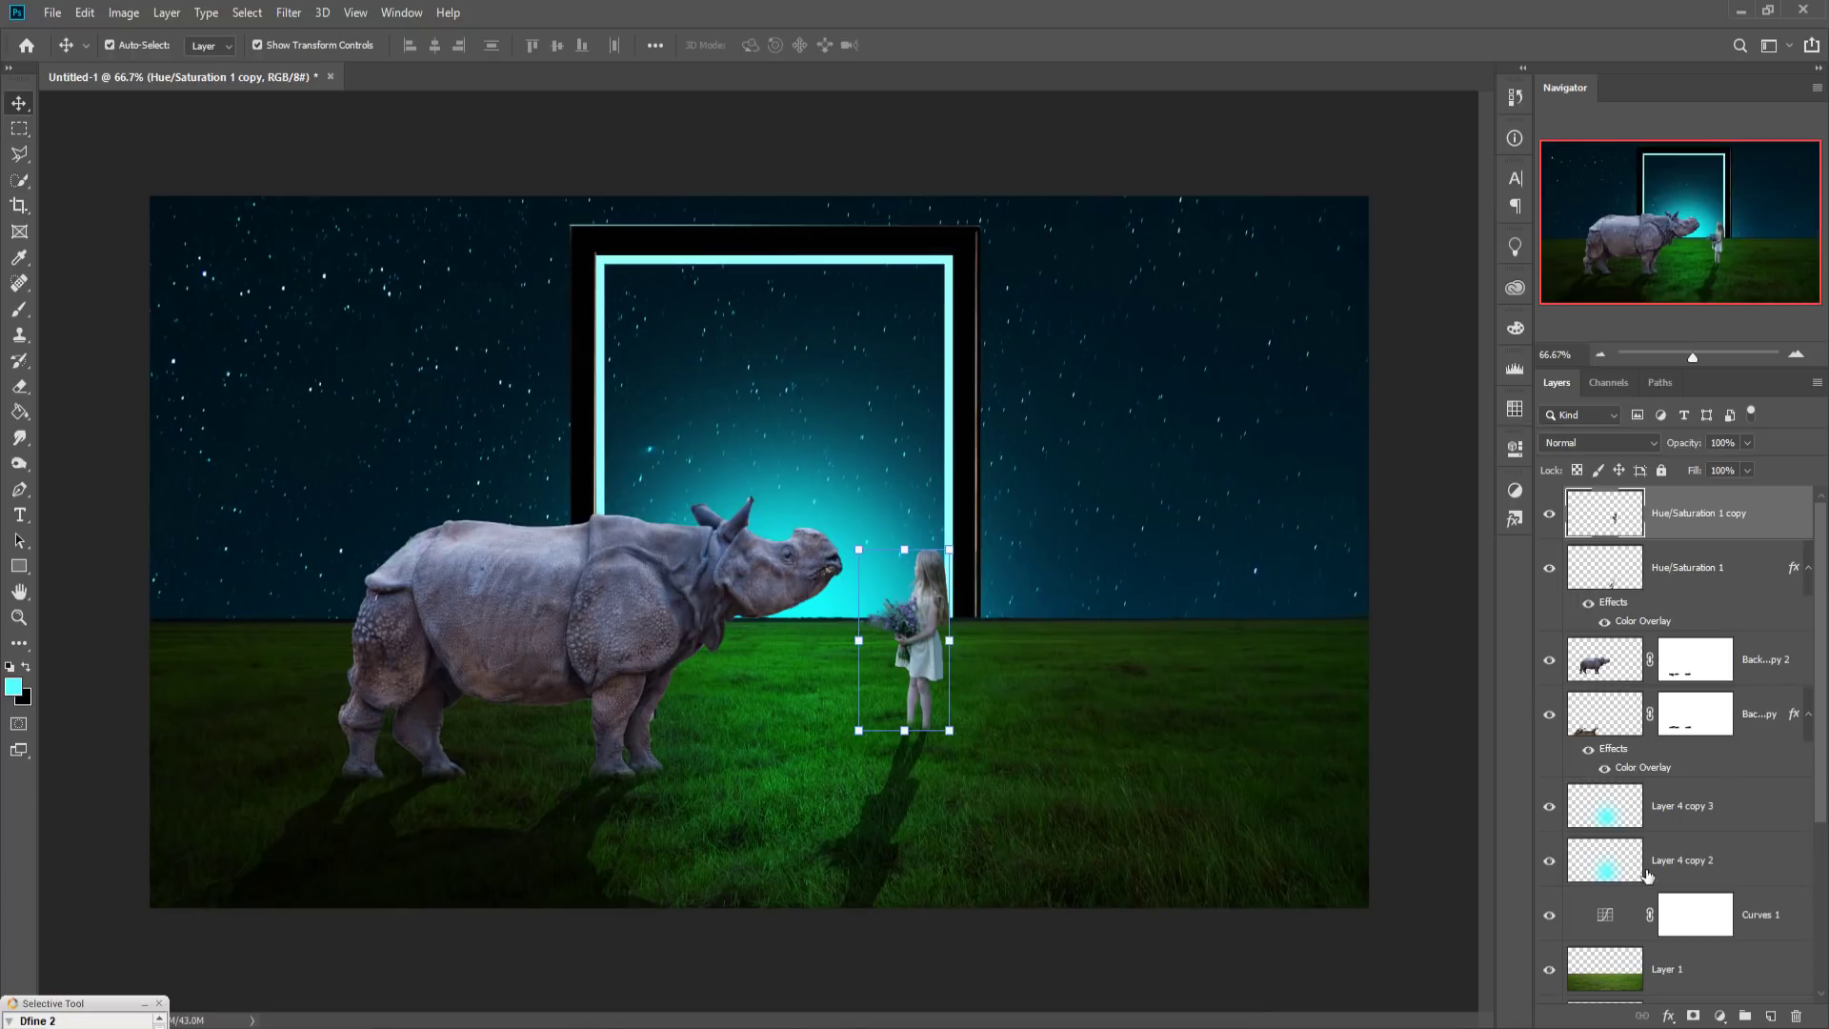
click(1700, 810)
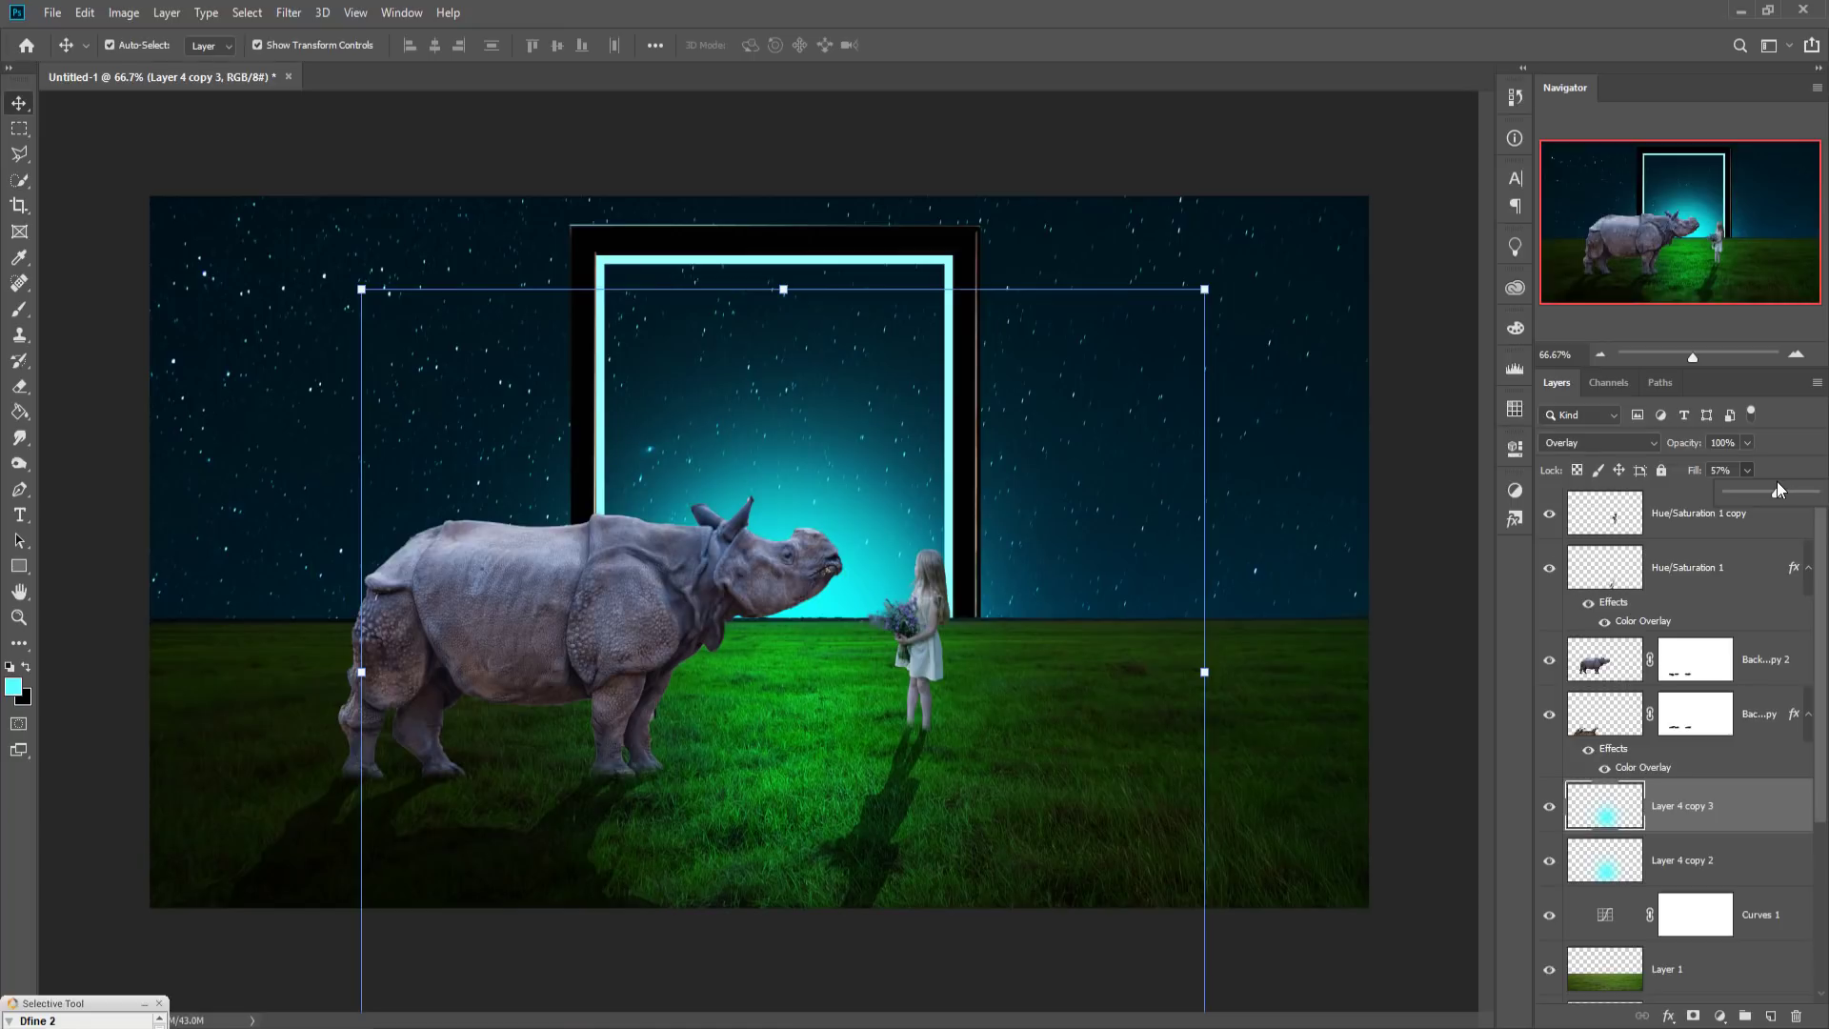
click(19, 115)
click(1743, 526)
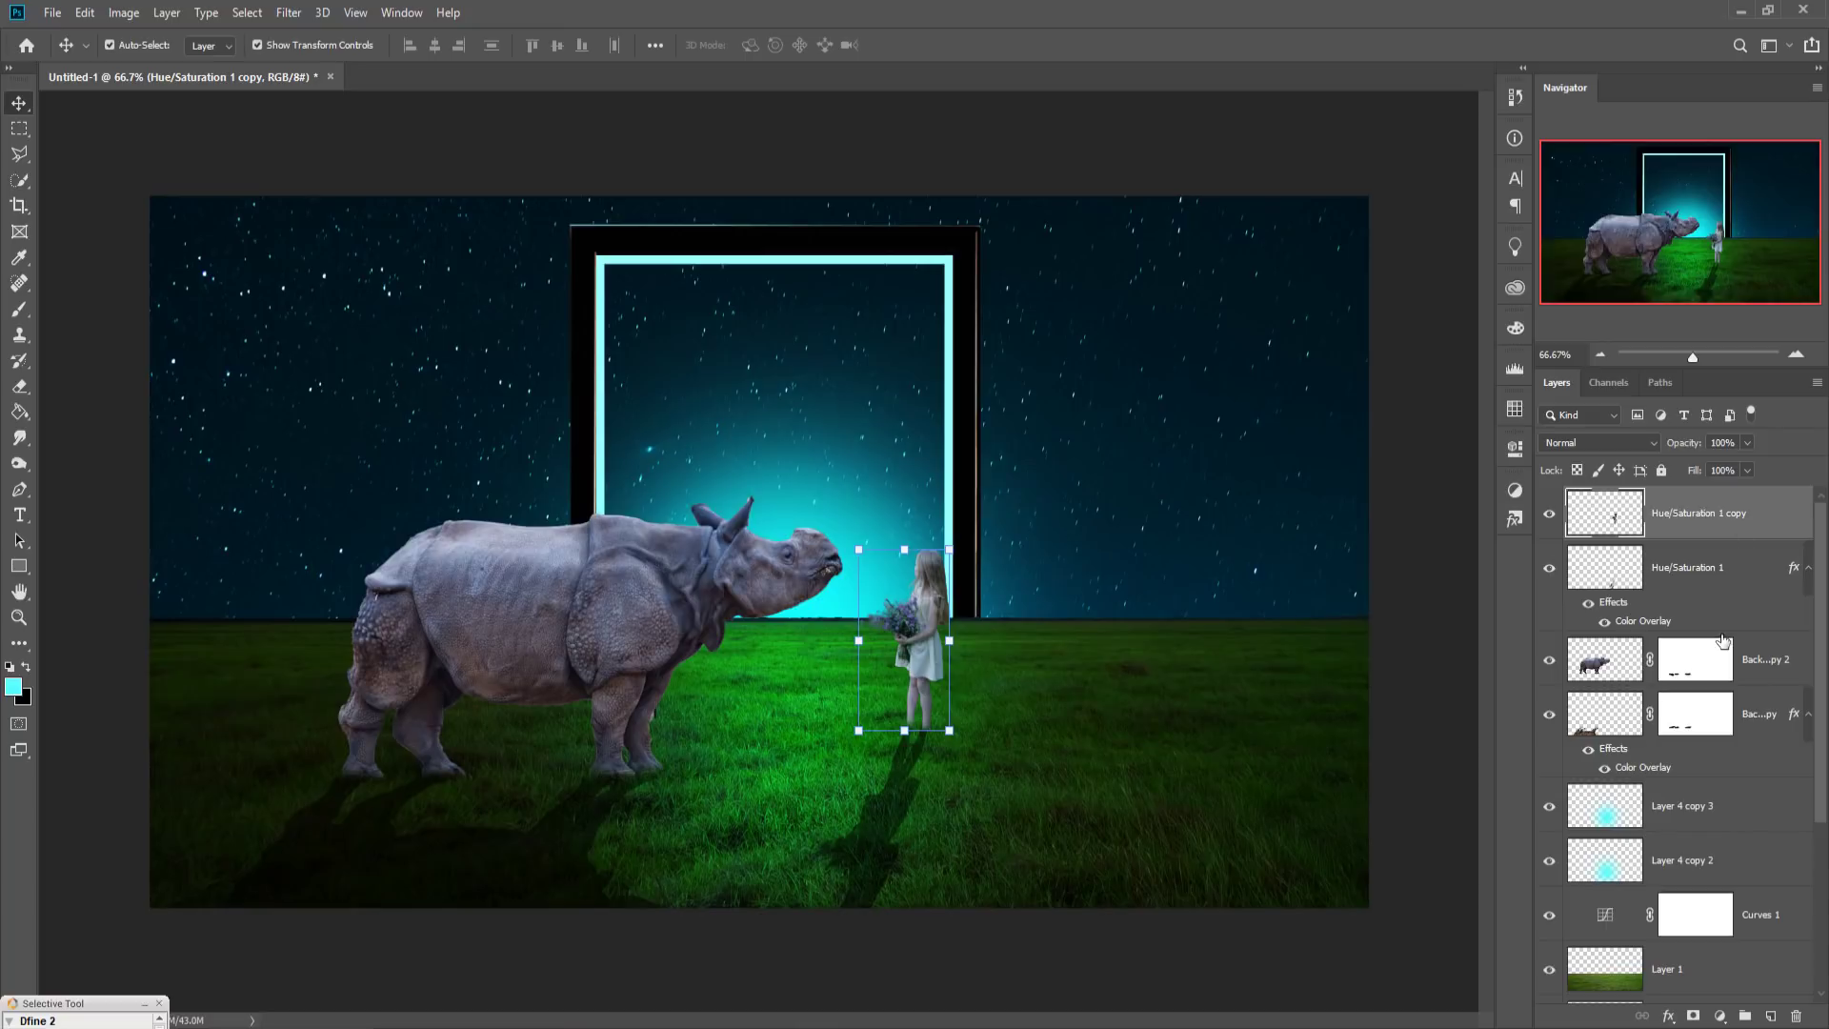
click(1719, 1015)
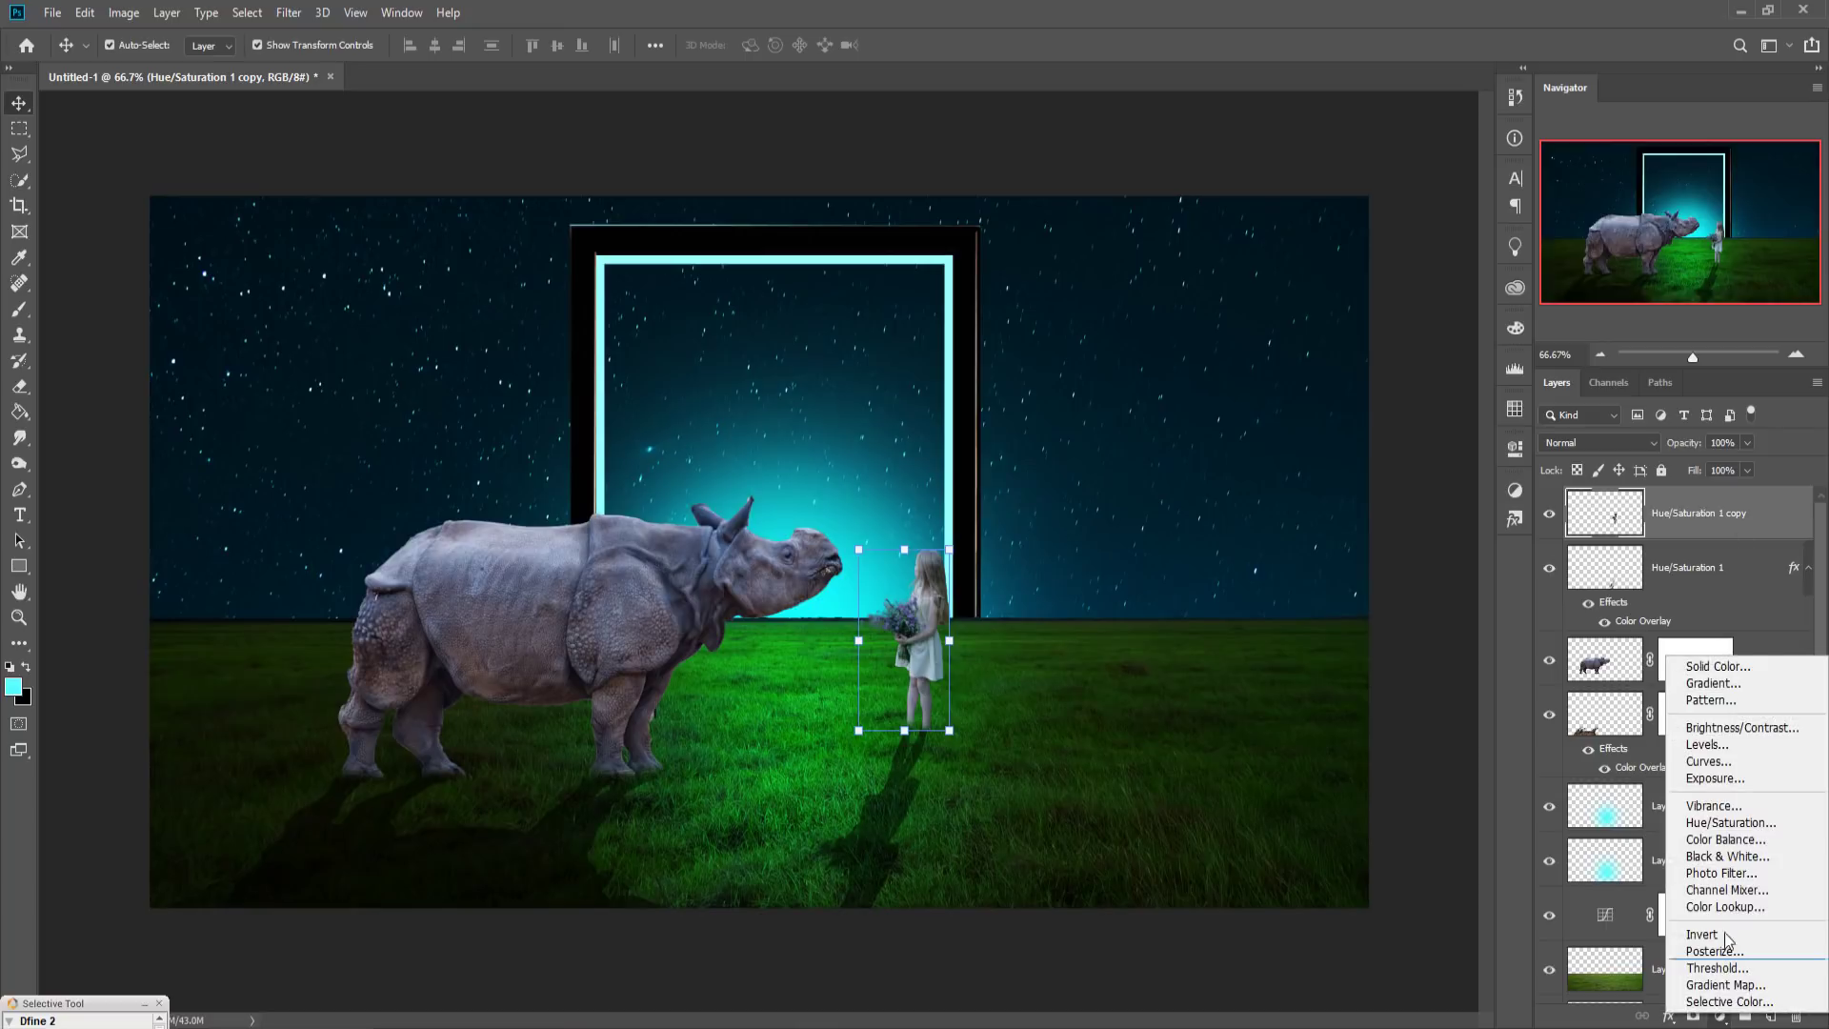
Step: Add a Gradient Fill layer using Neutral Density Light 3, Radial style, reversed
click(1709, 683)
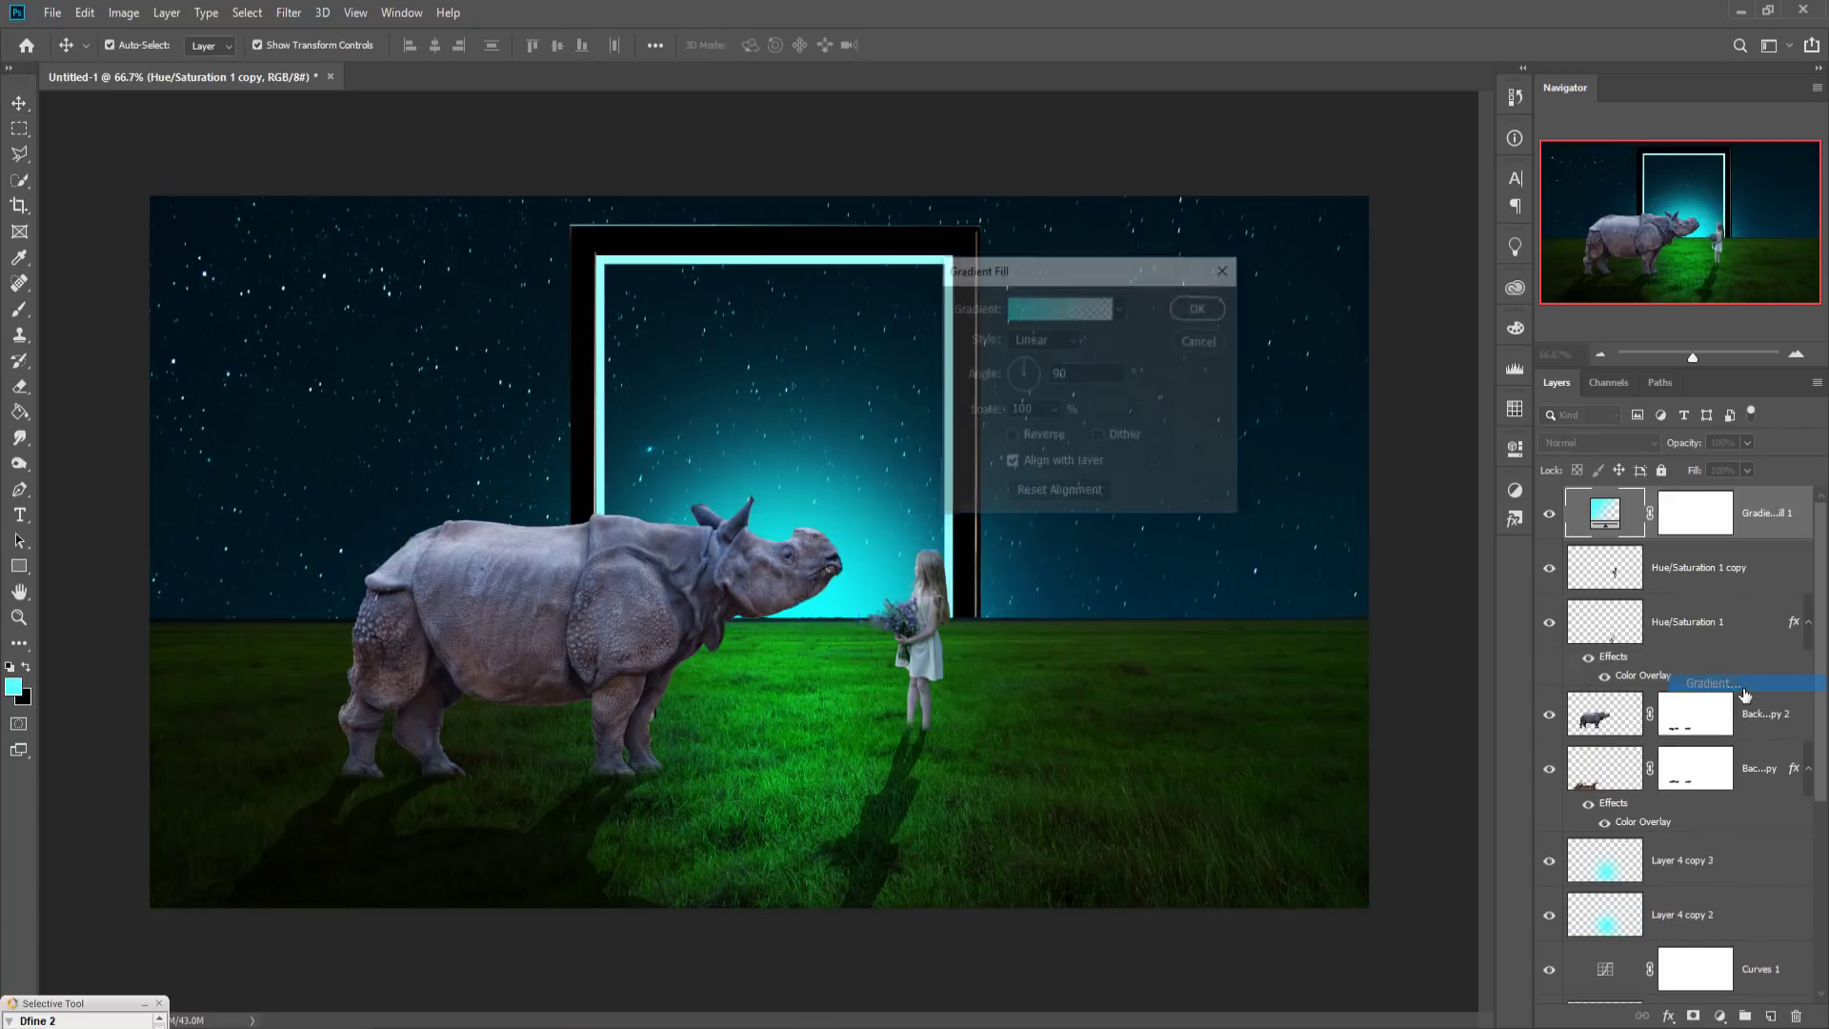
click(1083, 305)
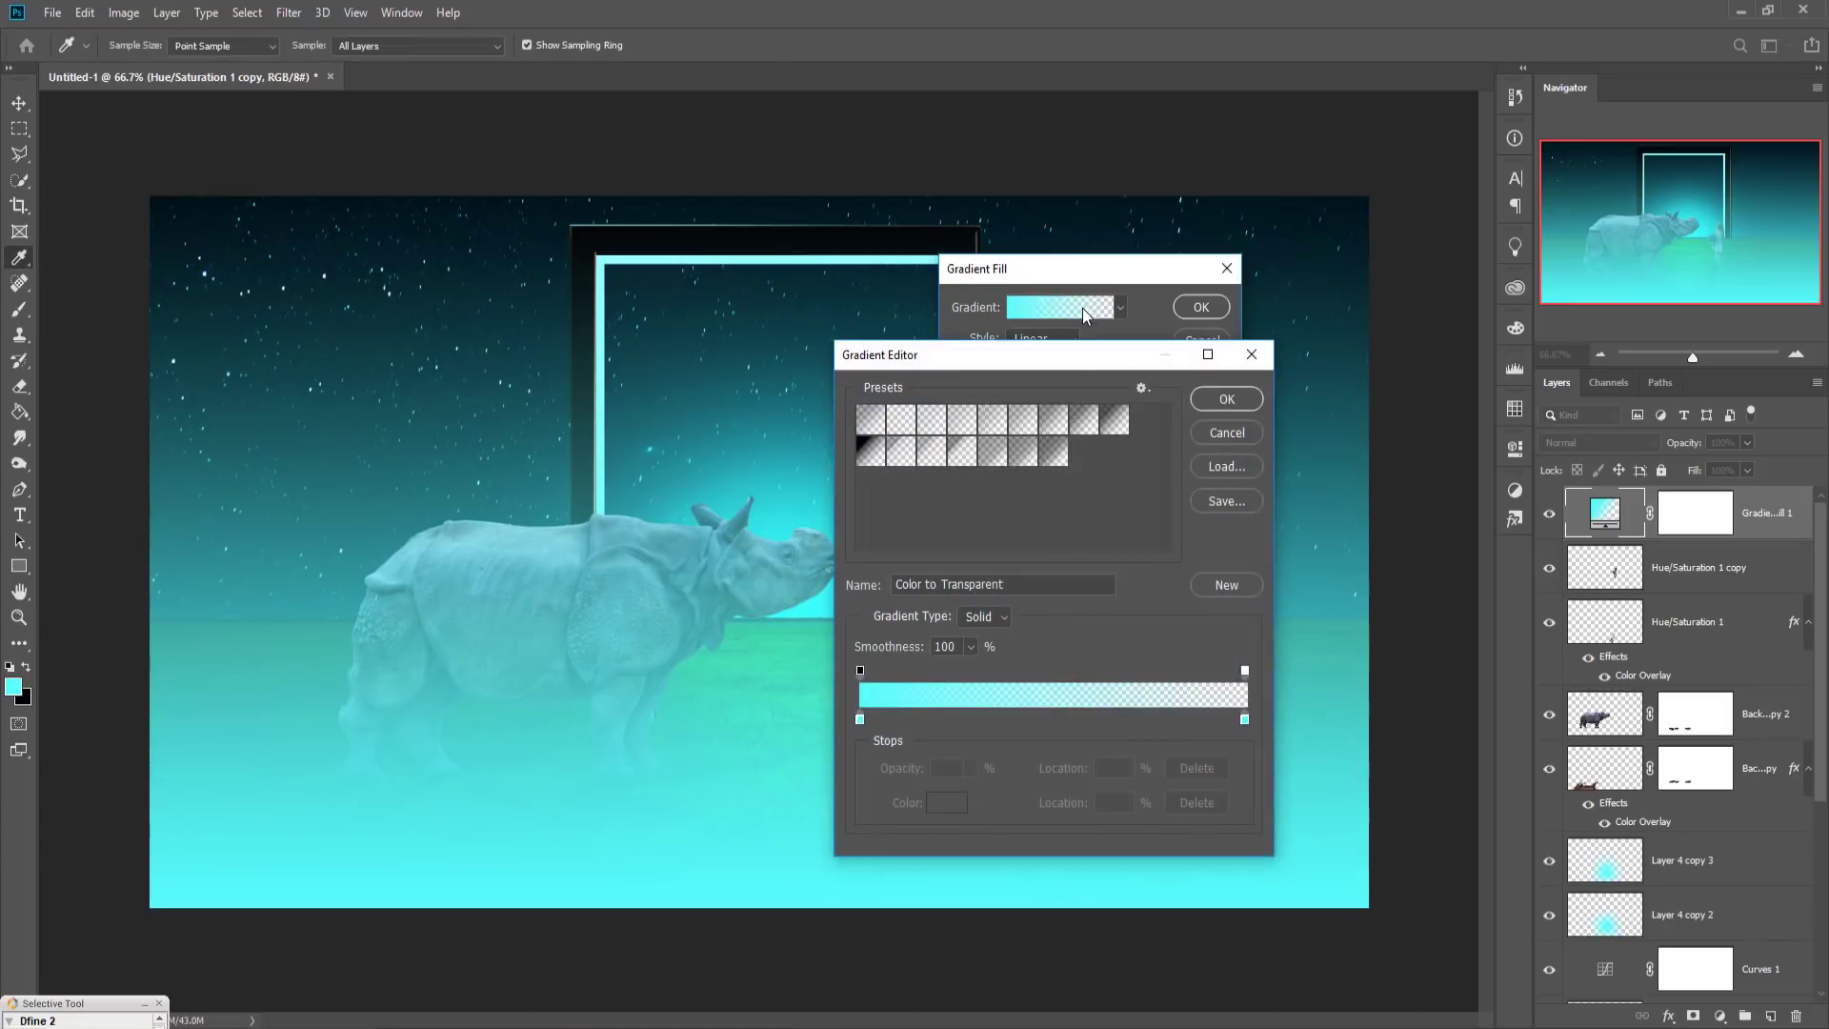
click(962, 453)
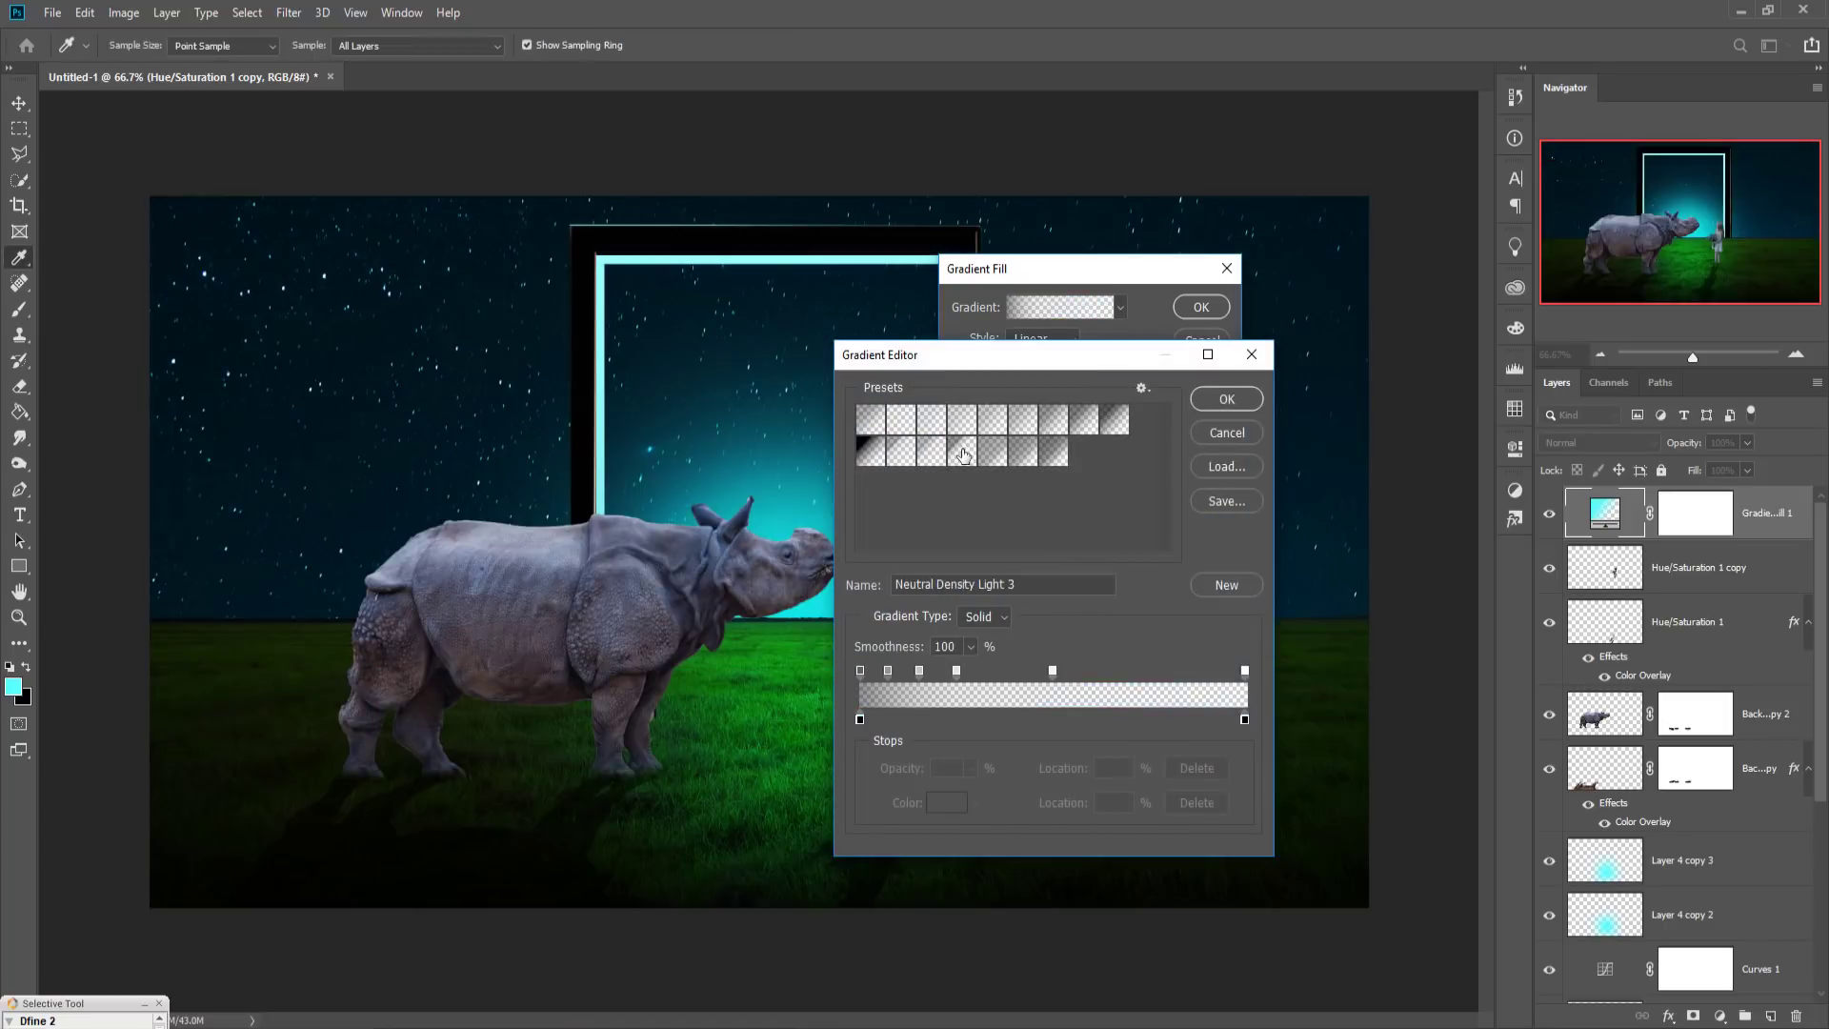
click(1219, 399)
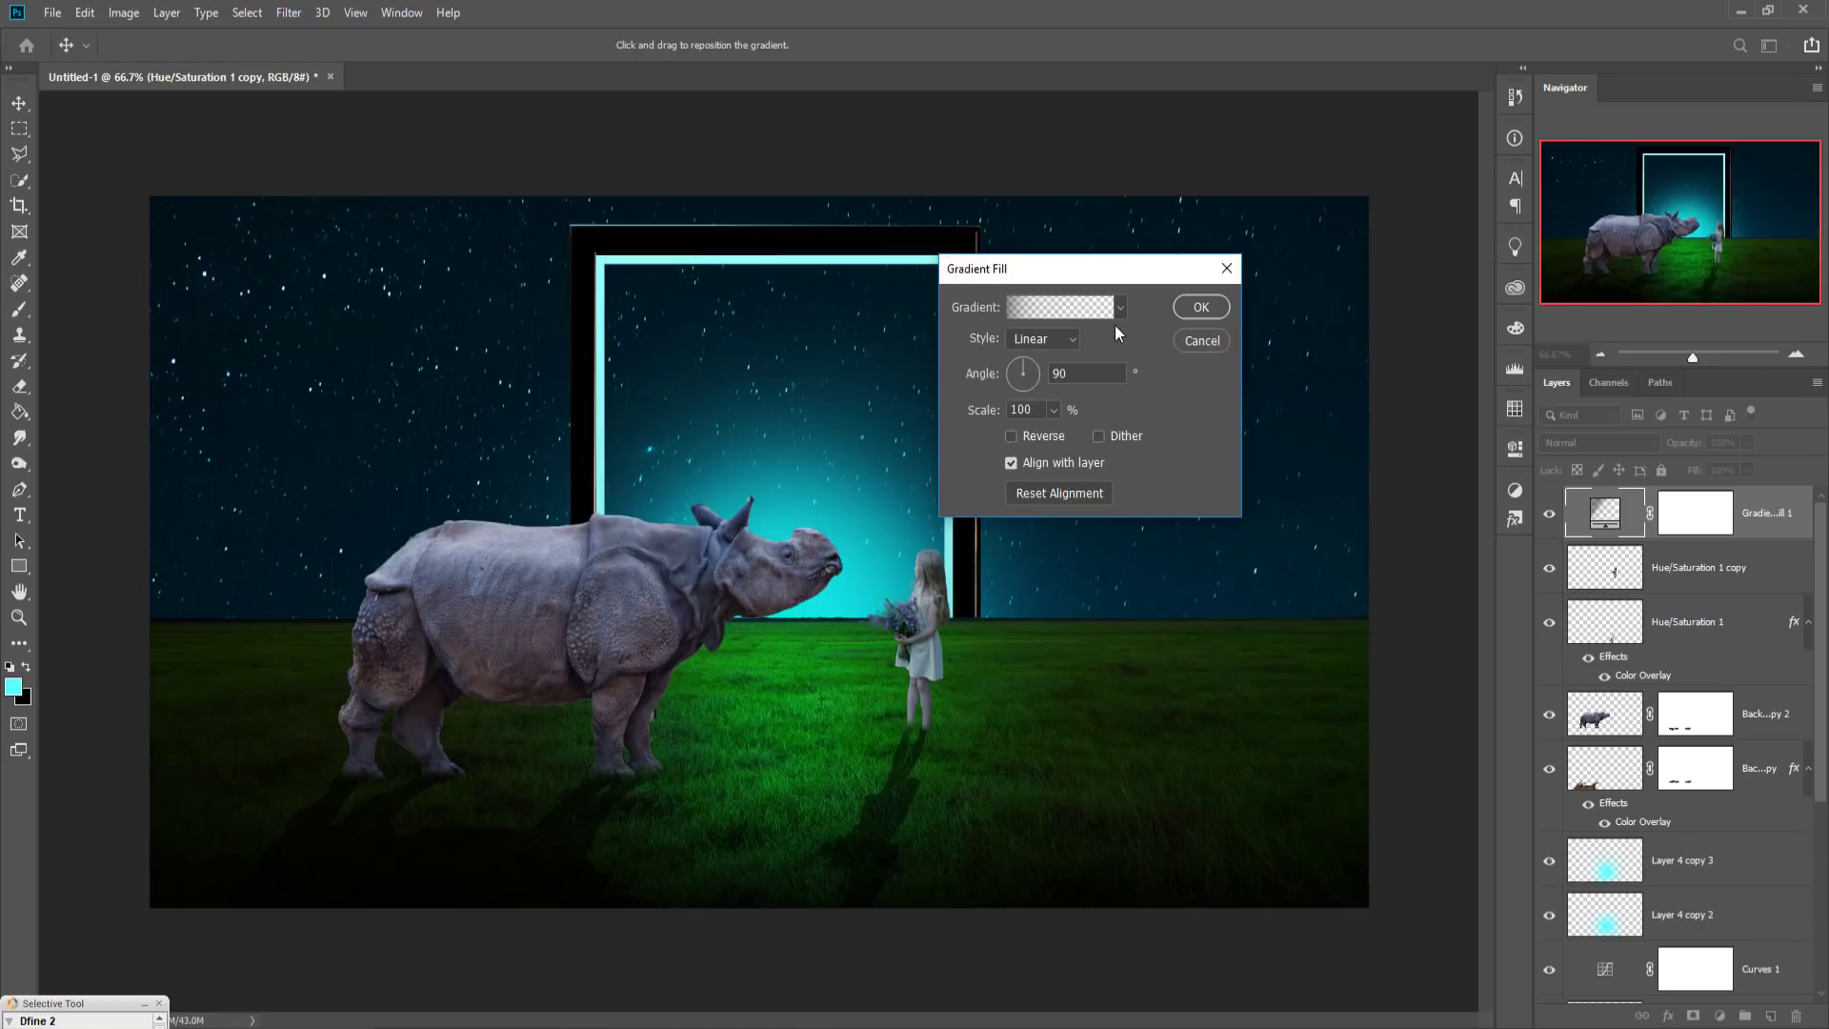
click(1069, 345)
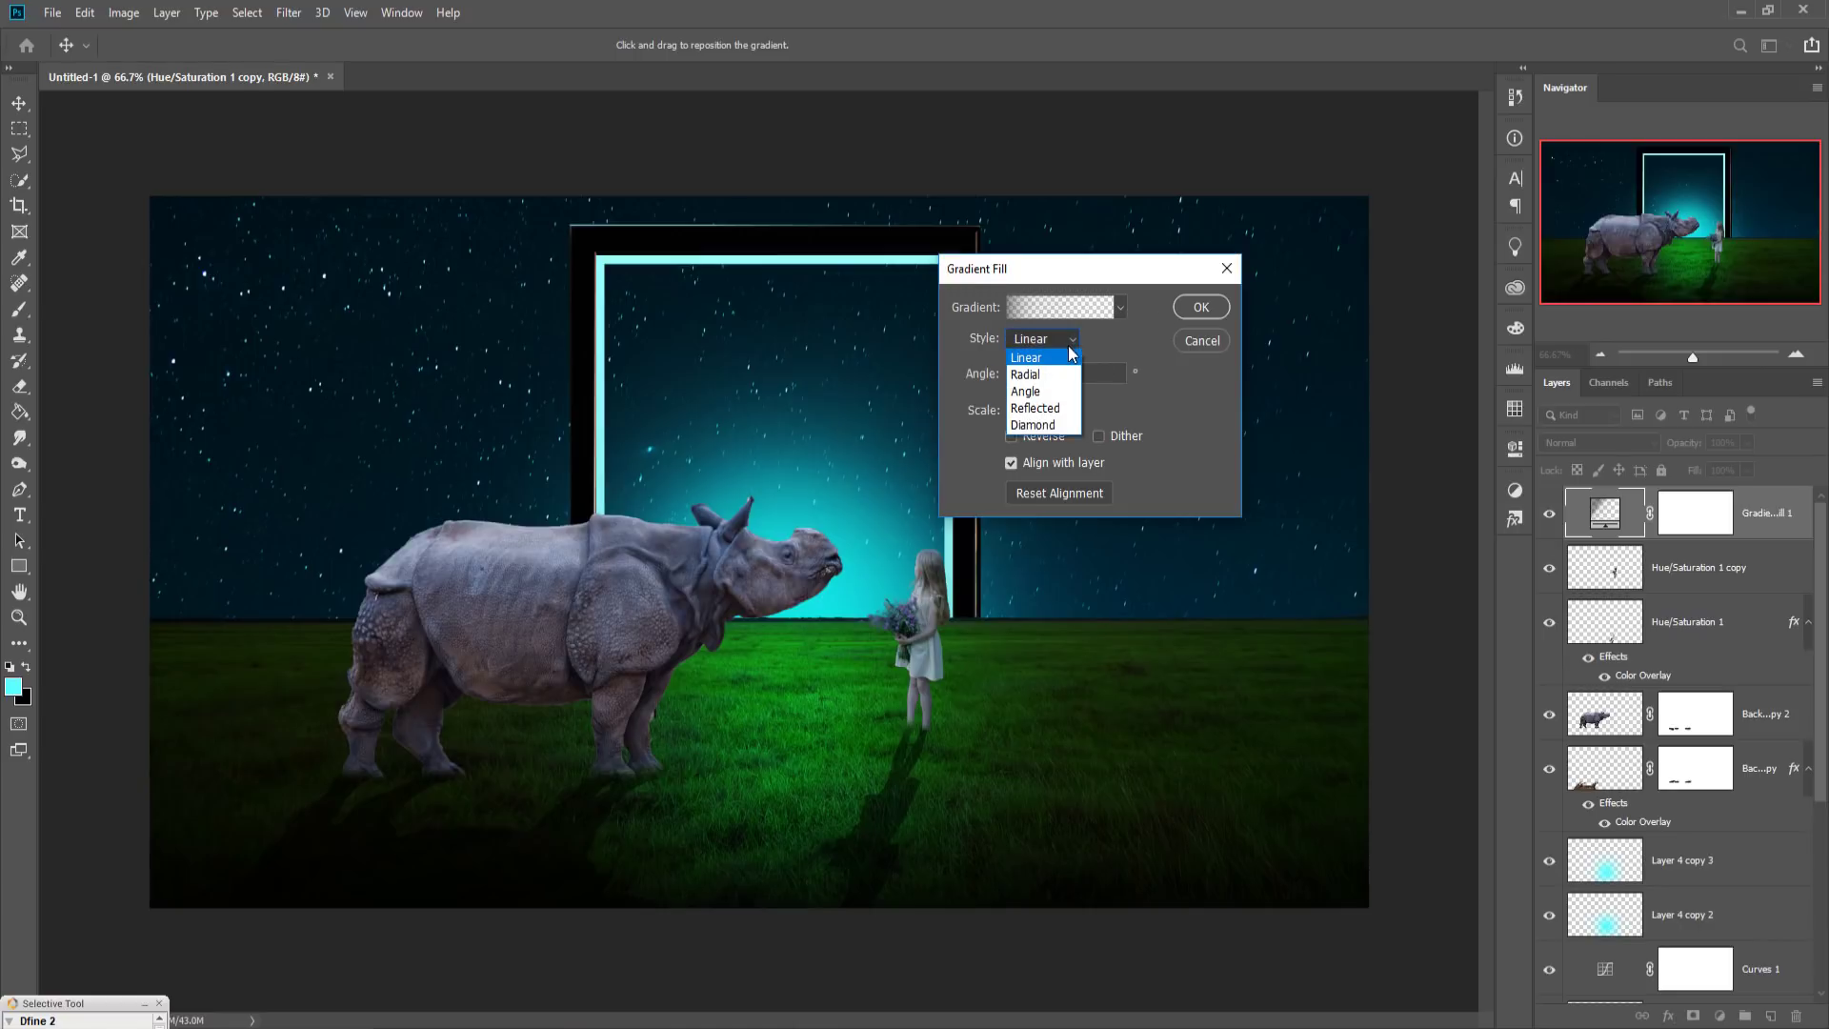
click(1048, 375)
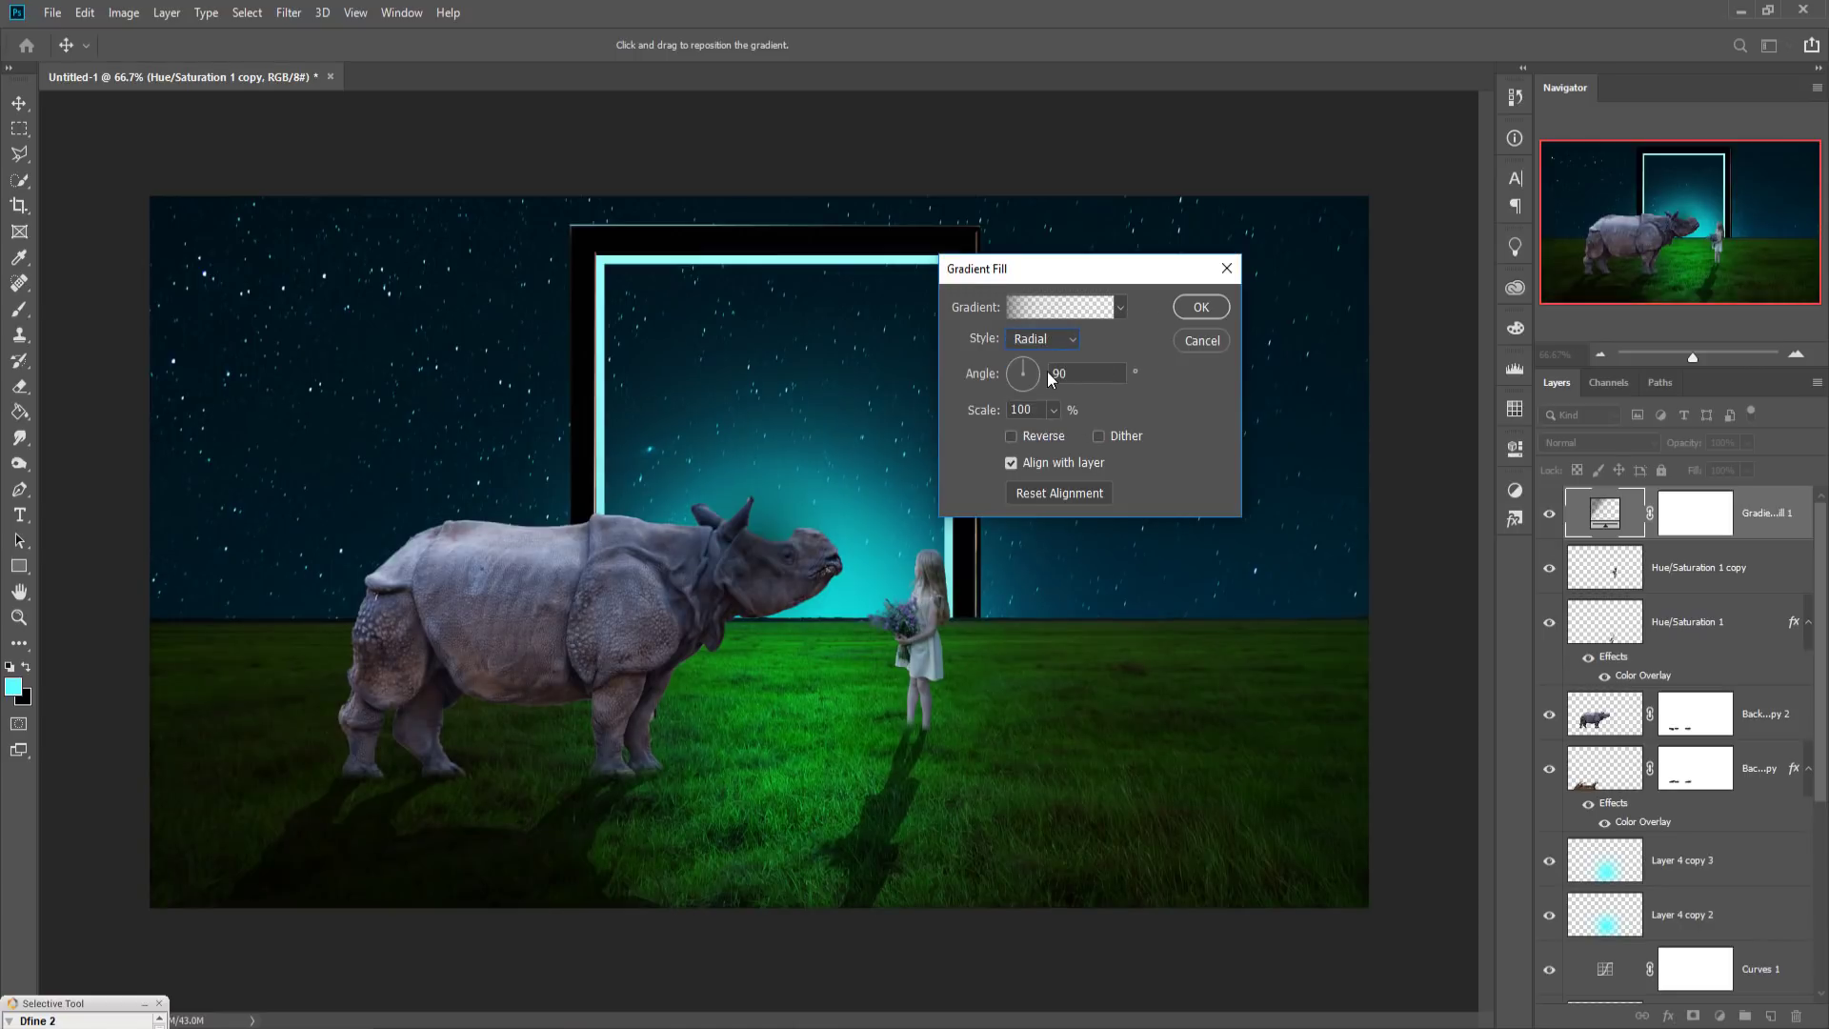
click(1010, 435)
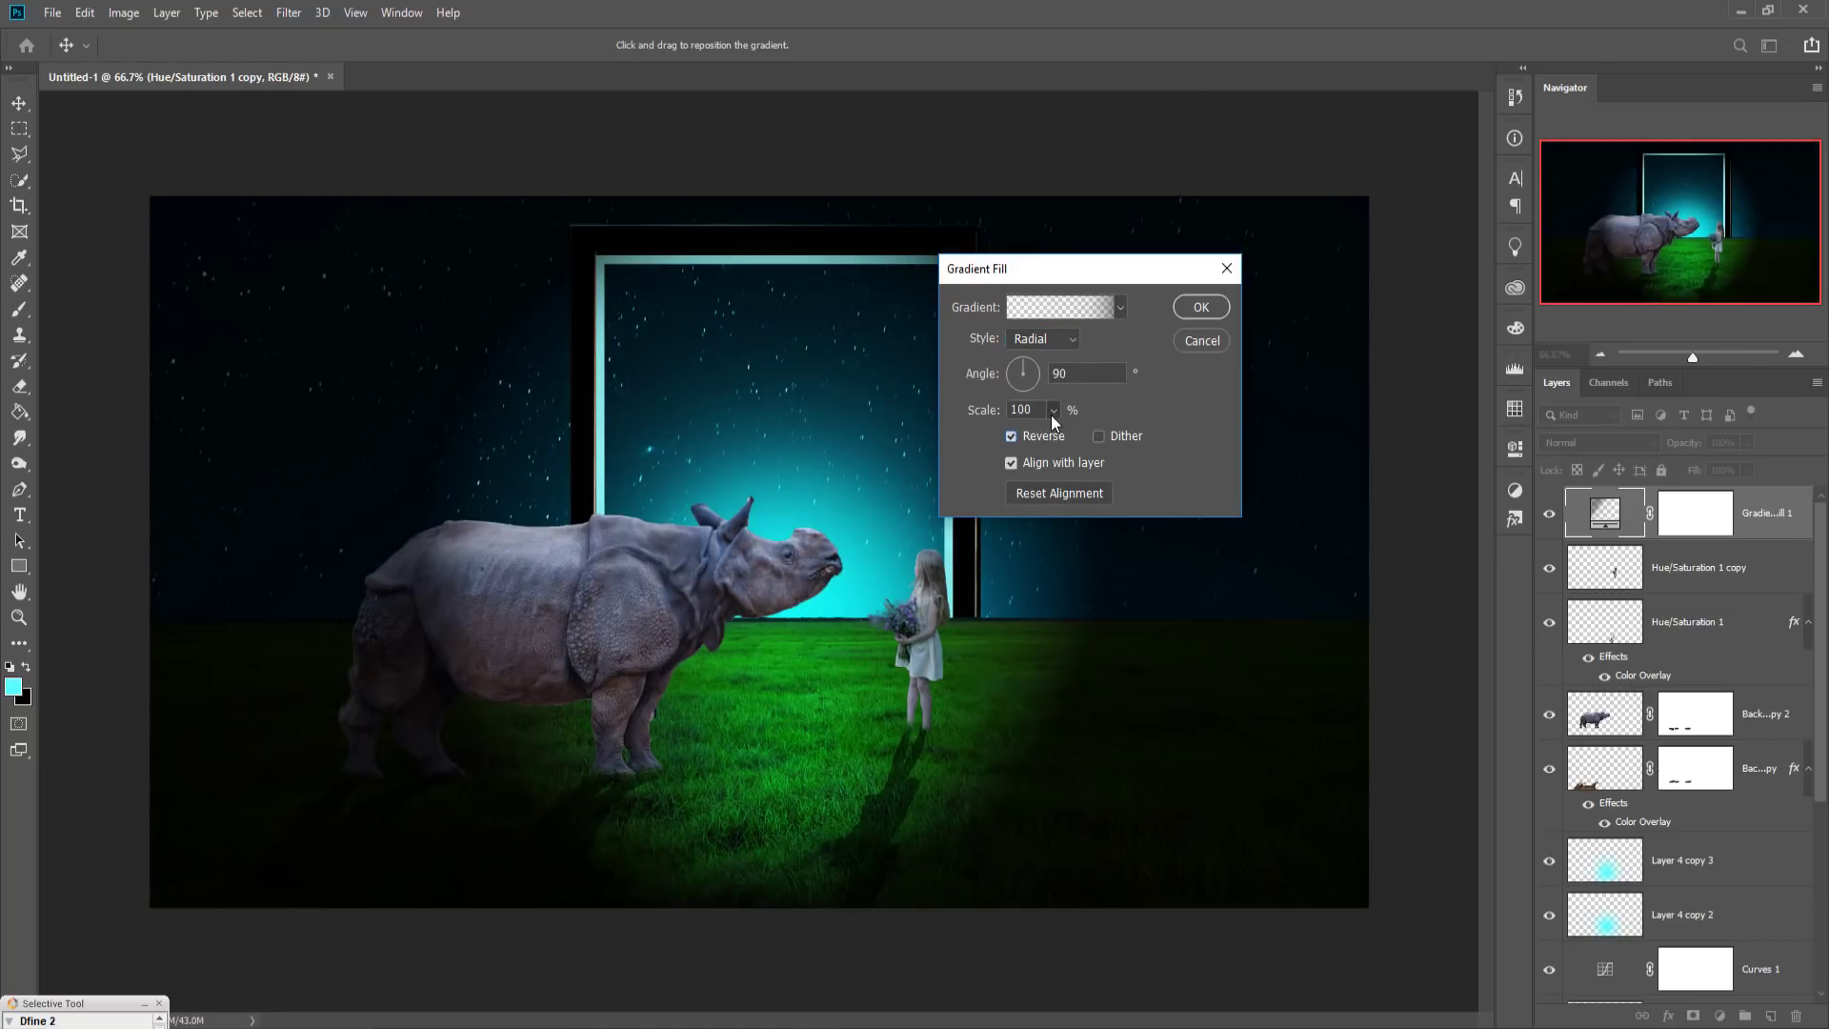
Step: Scale the gradient to 177%, commit it, and blend the vignette as Soft Light
click(1051, 409)
drag(1053, 434, 1059, 436)
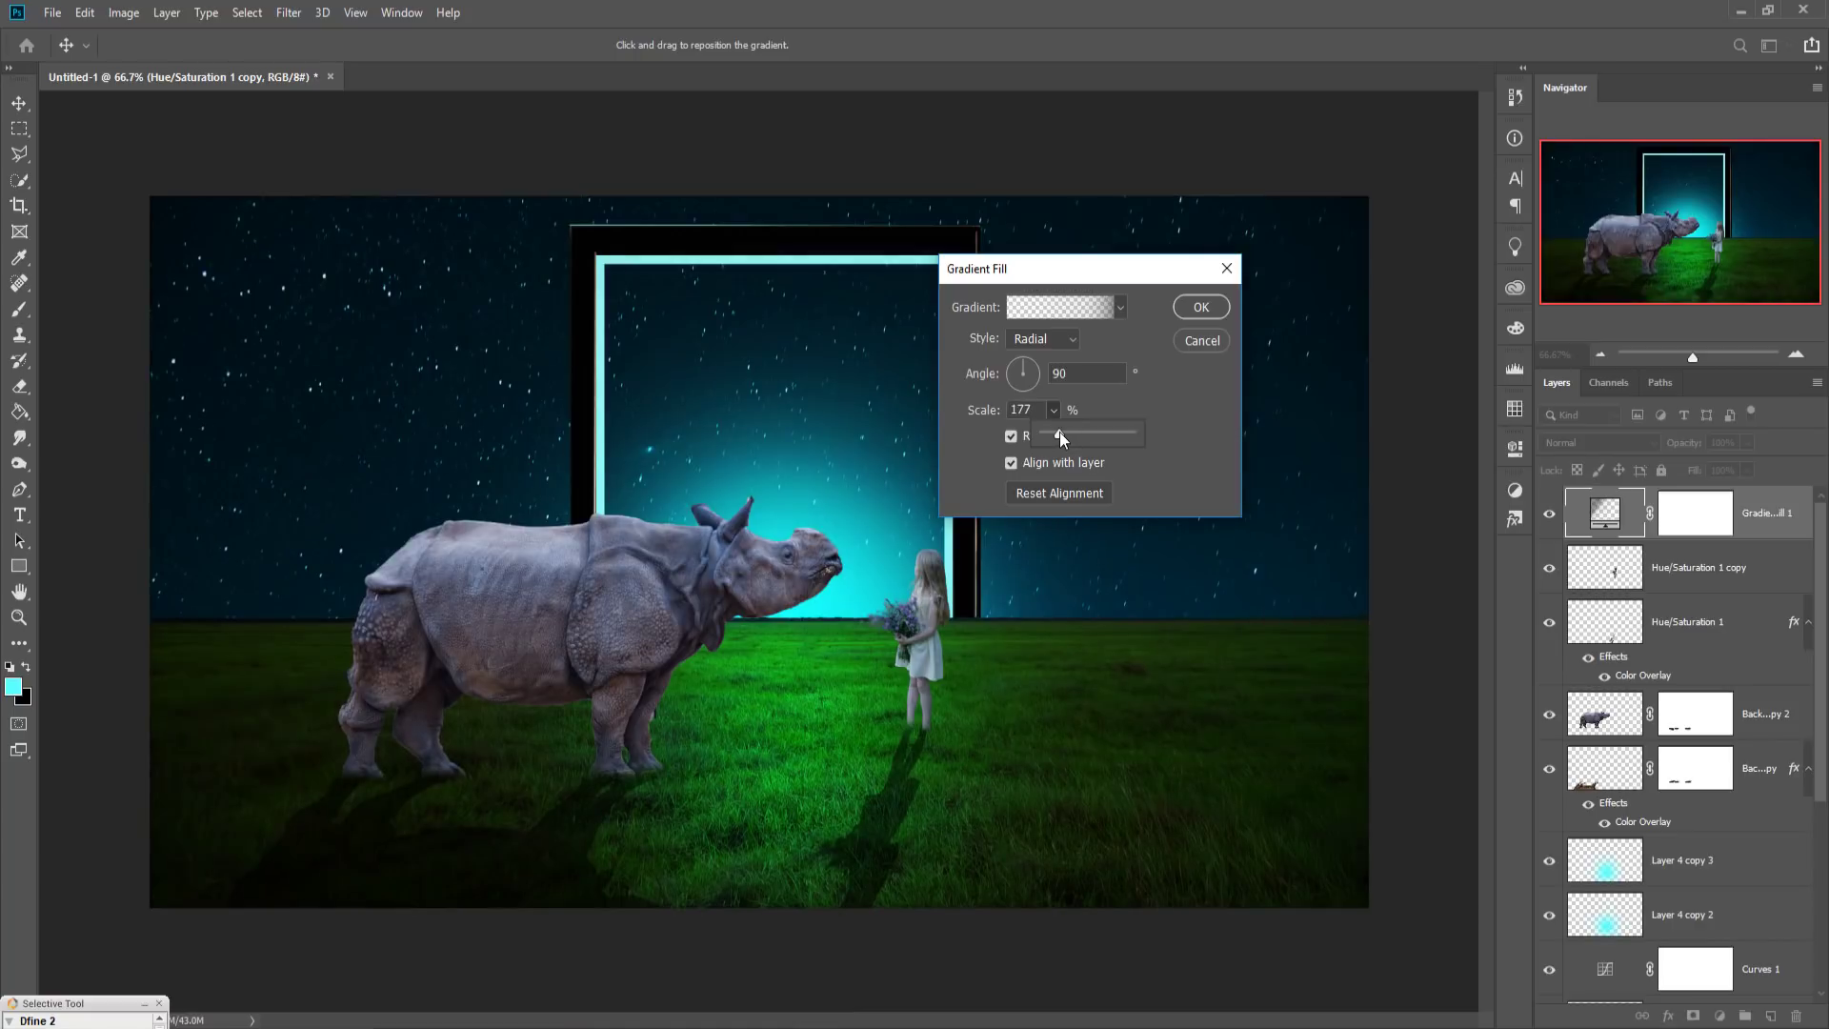
click(1201, 308)
click(1637, 443)
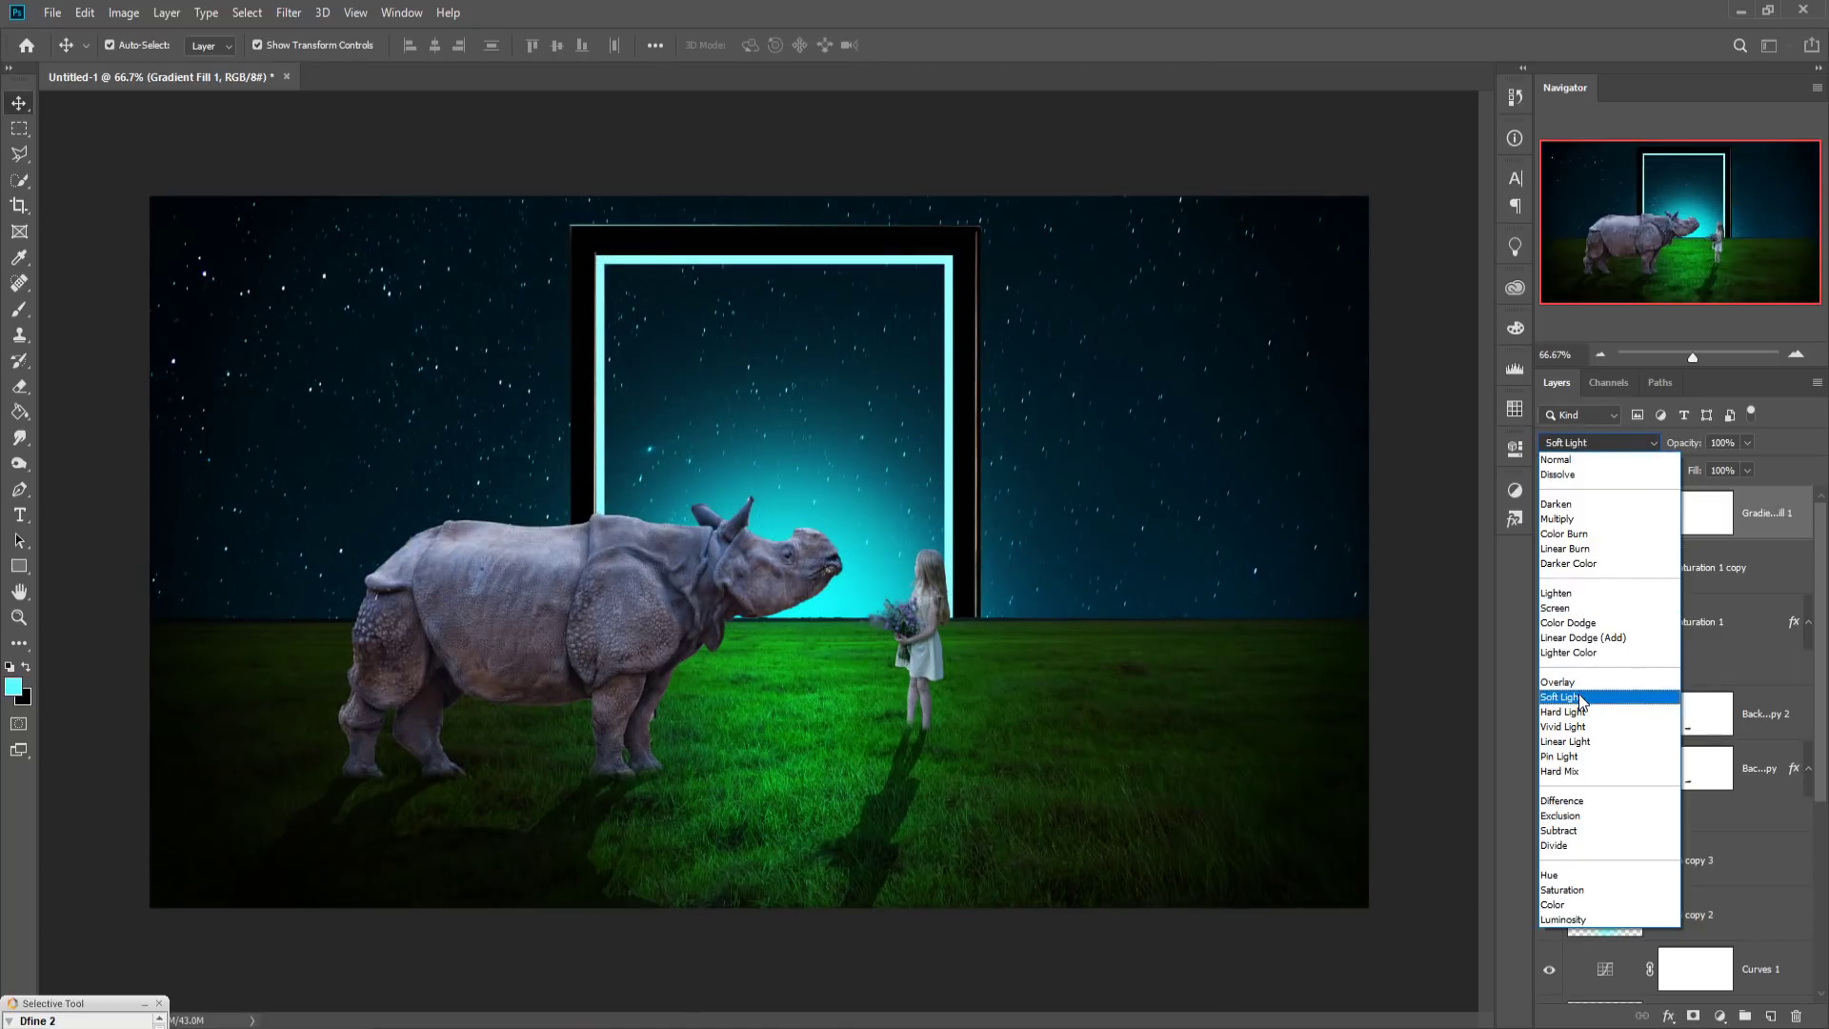
click(1580, 698)
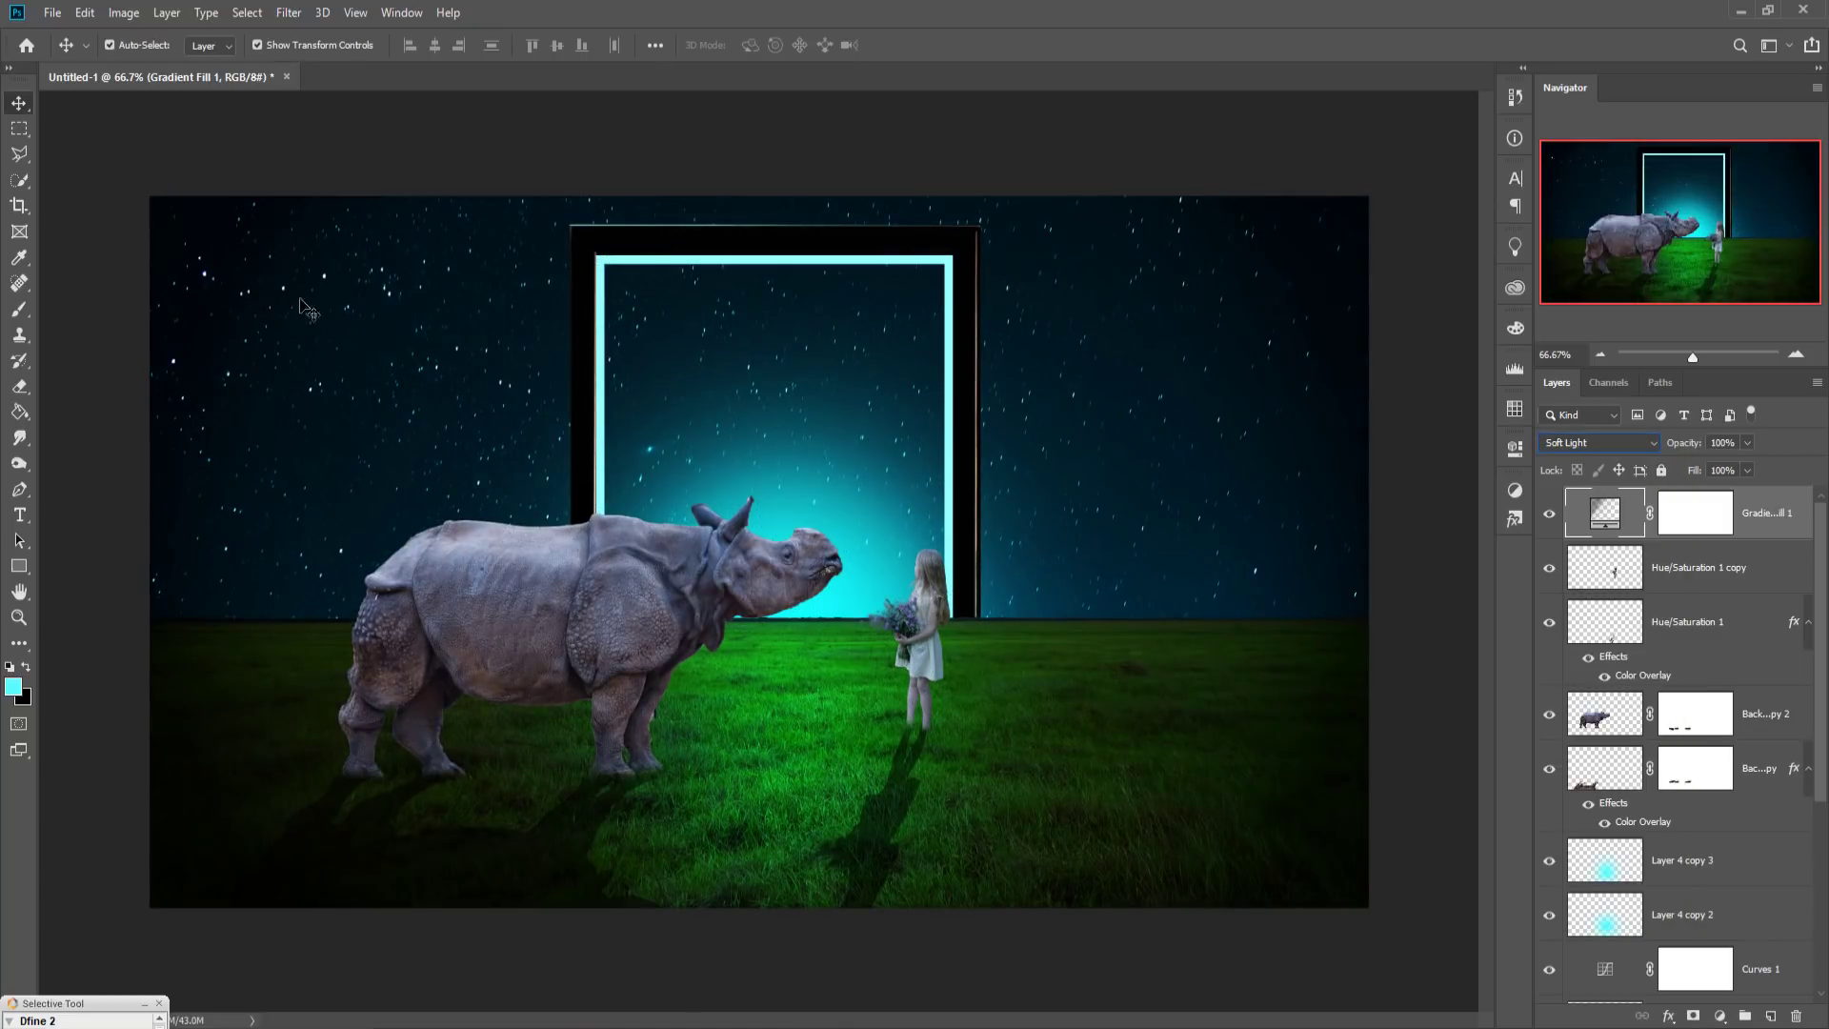
click(17, 105)
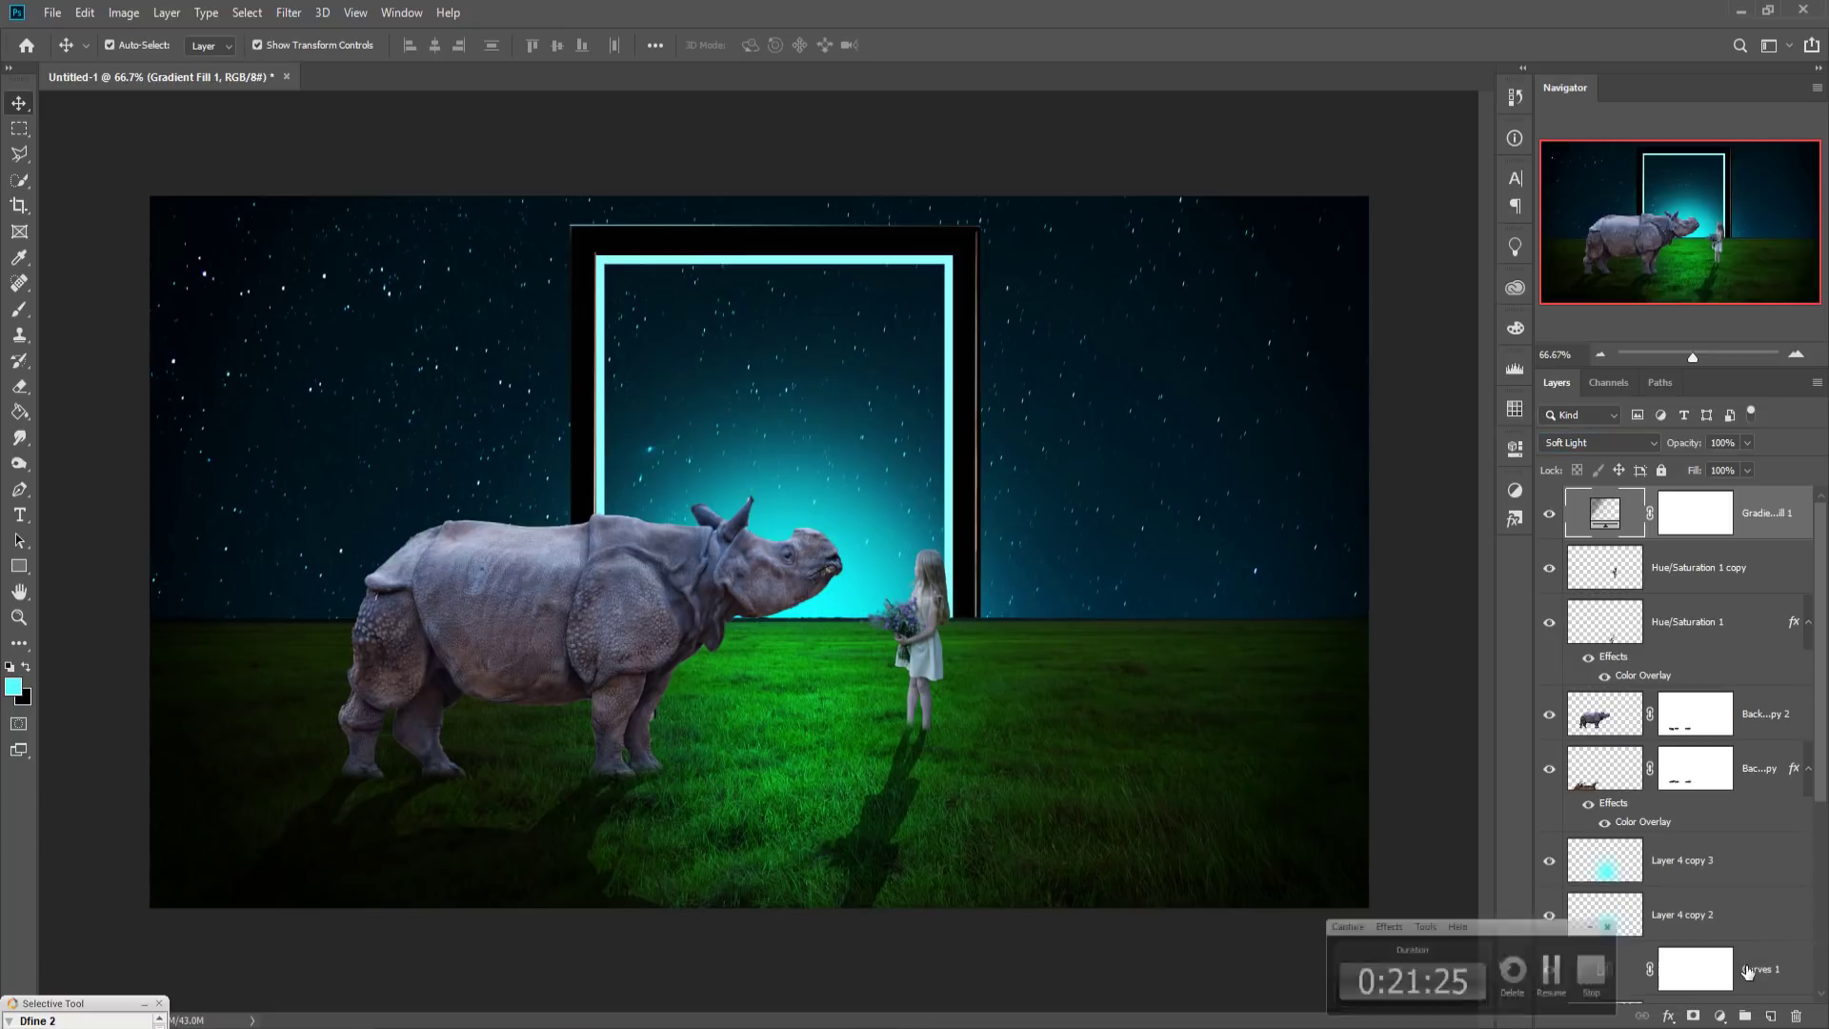
Step: Add a new Layer 5 above the rhino filled with 50% Gray
click(1599, 721)
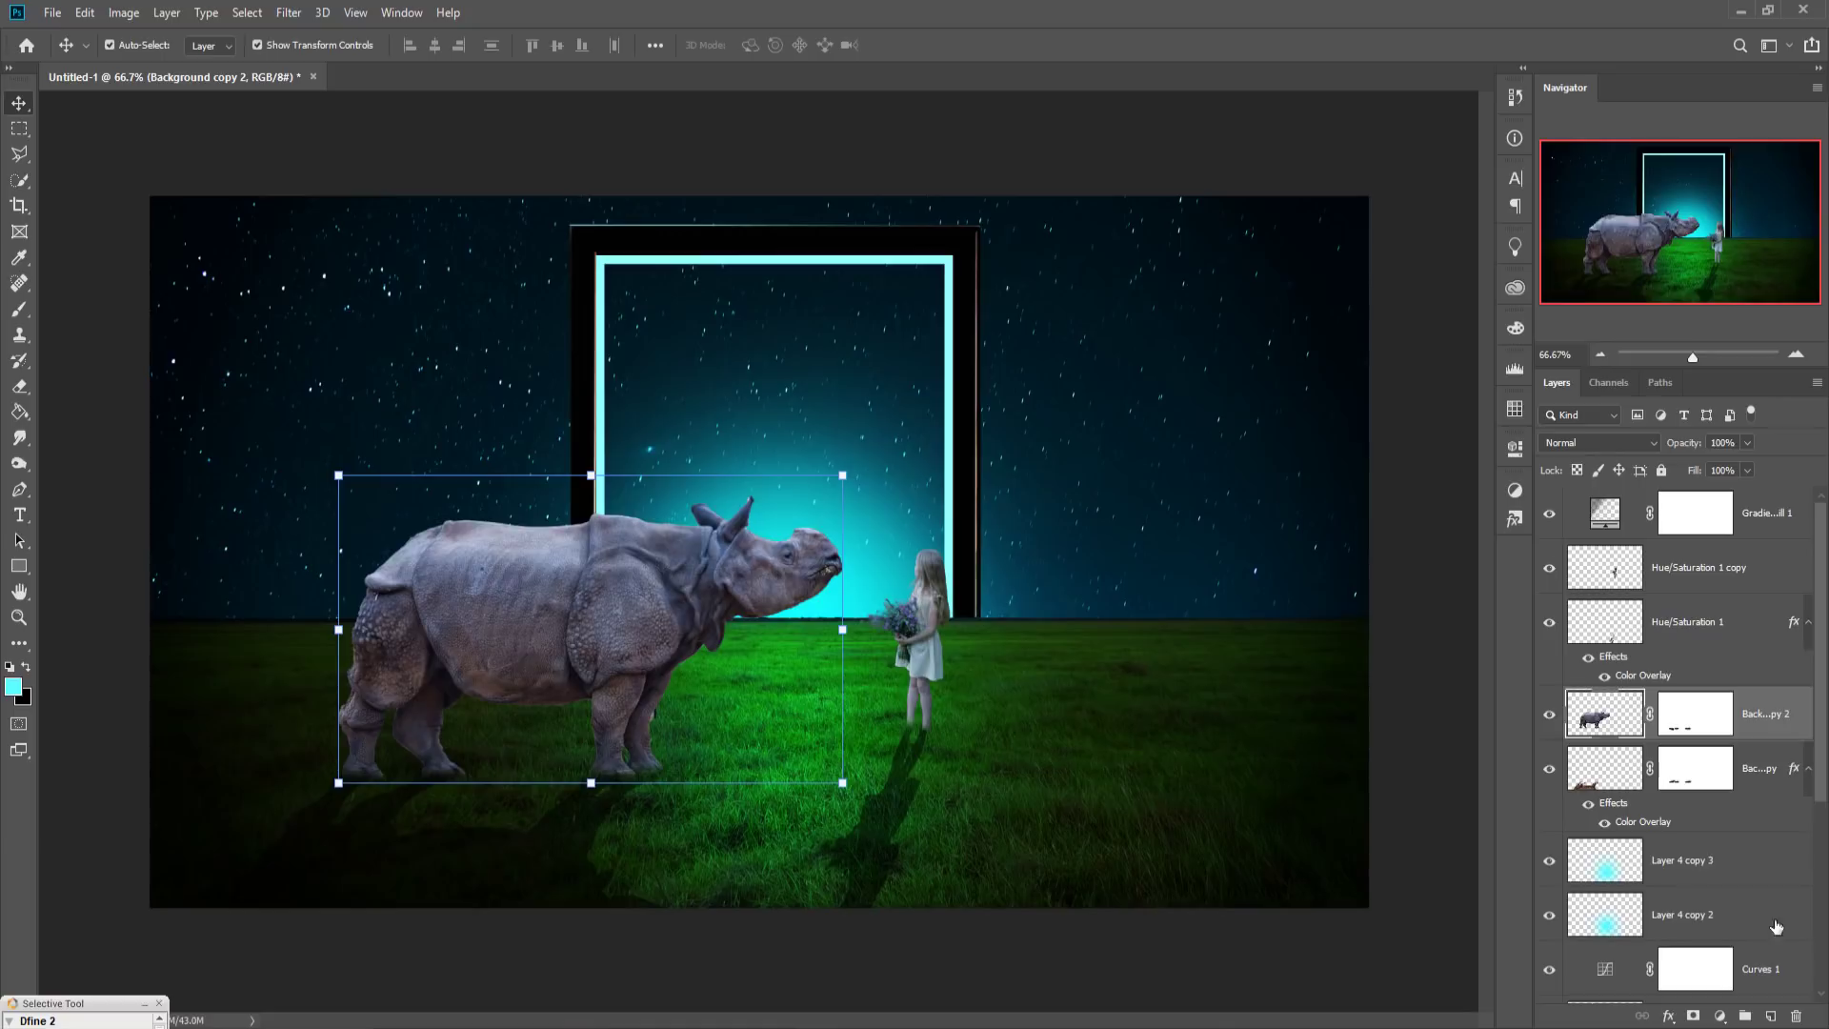
click(1772, 1016)
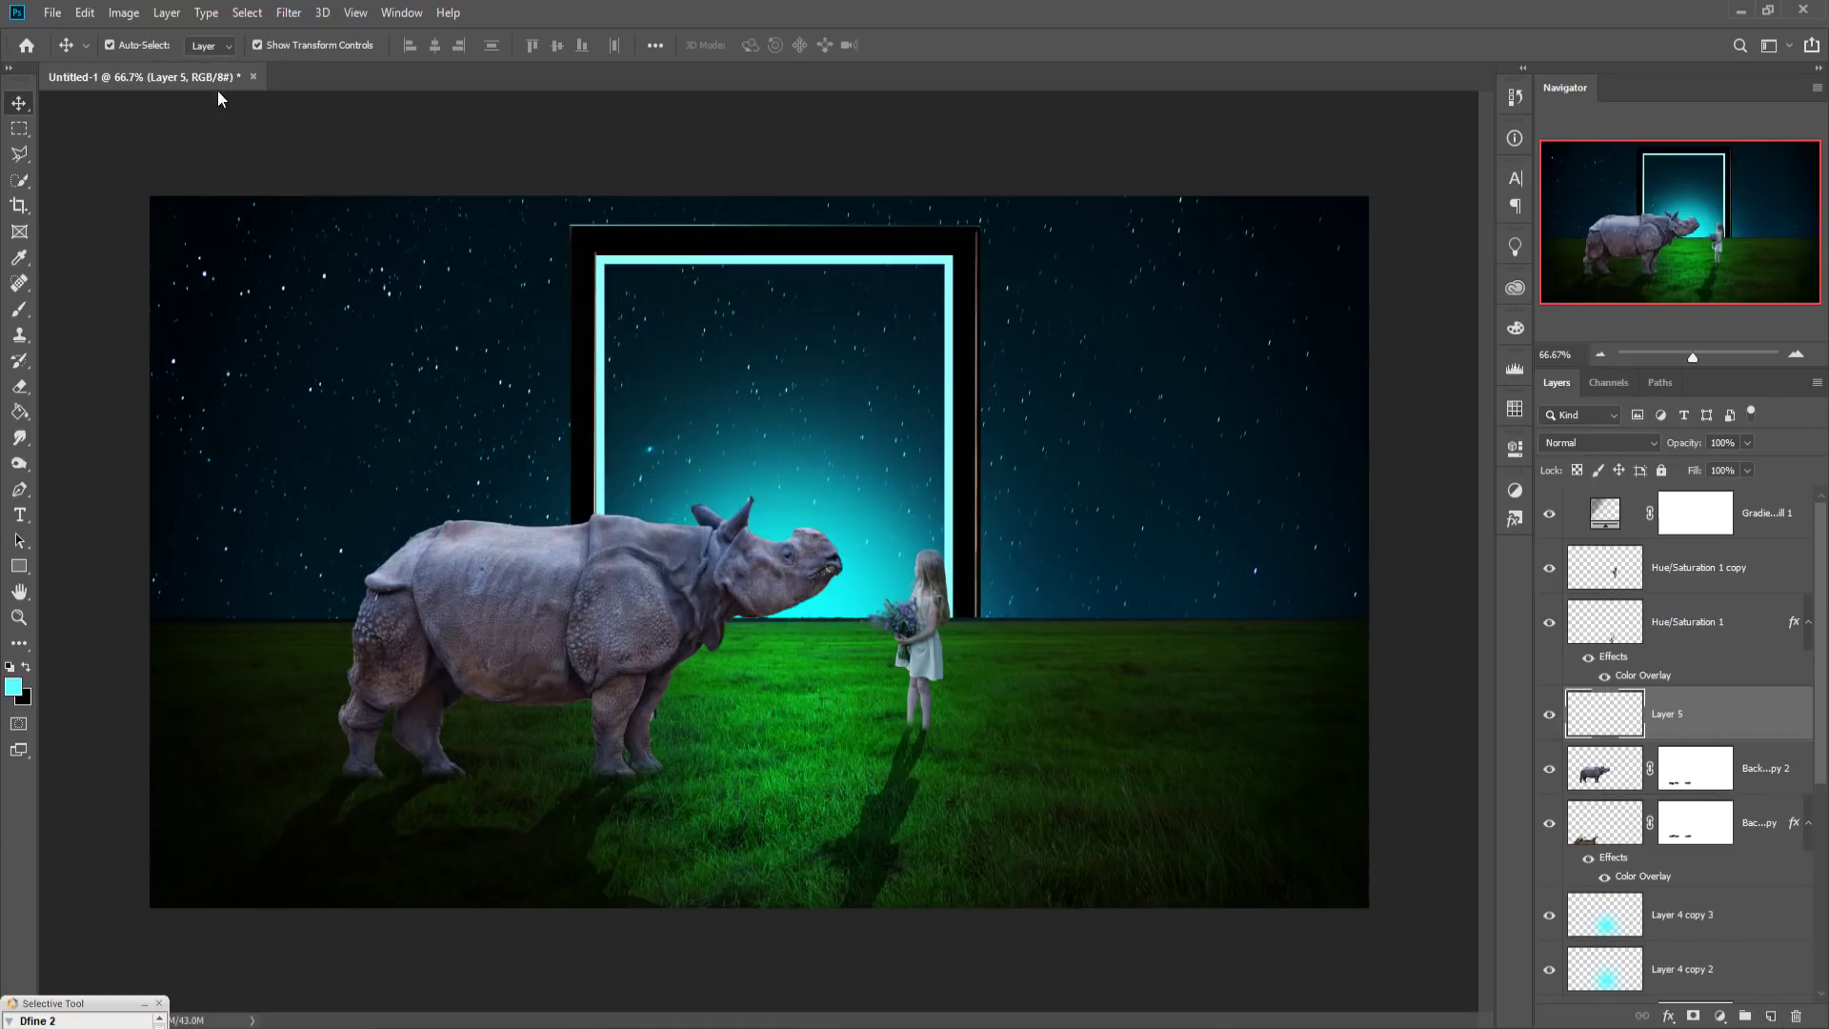
click(88, 13)
click(99, 322)
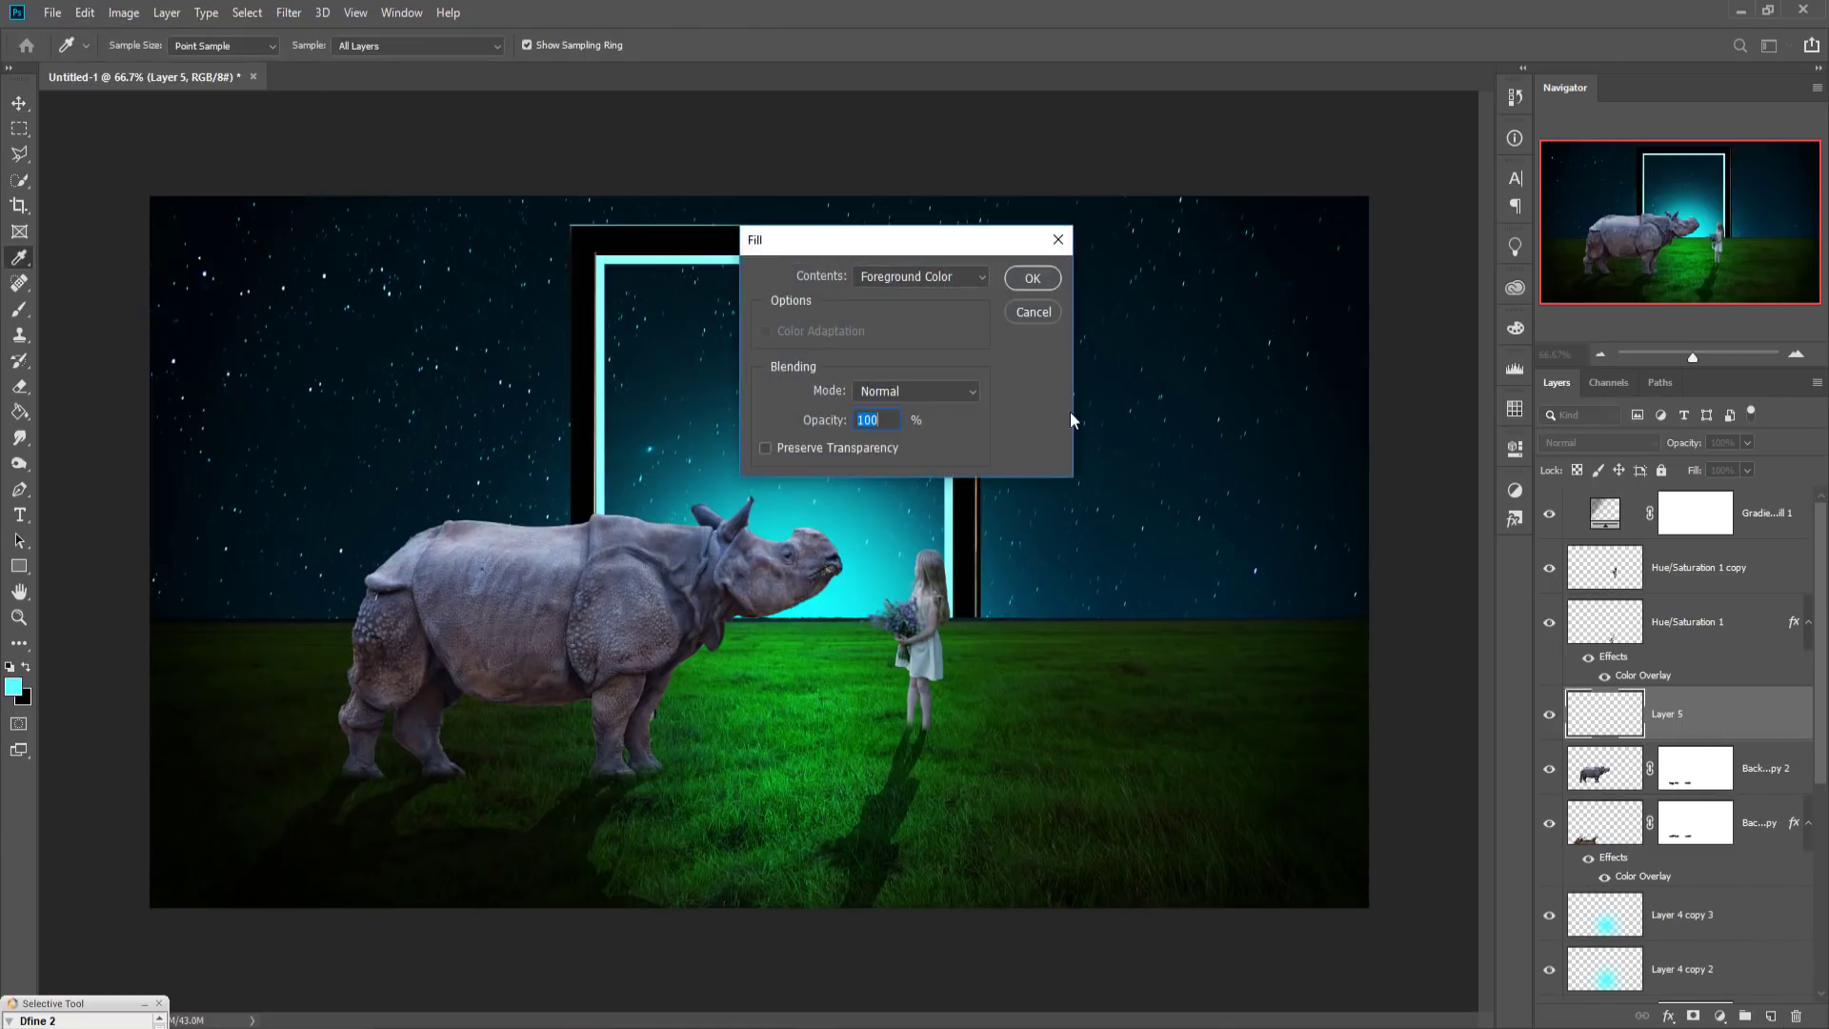
click(962, 274)
click(906, 440)
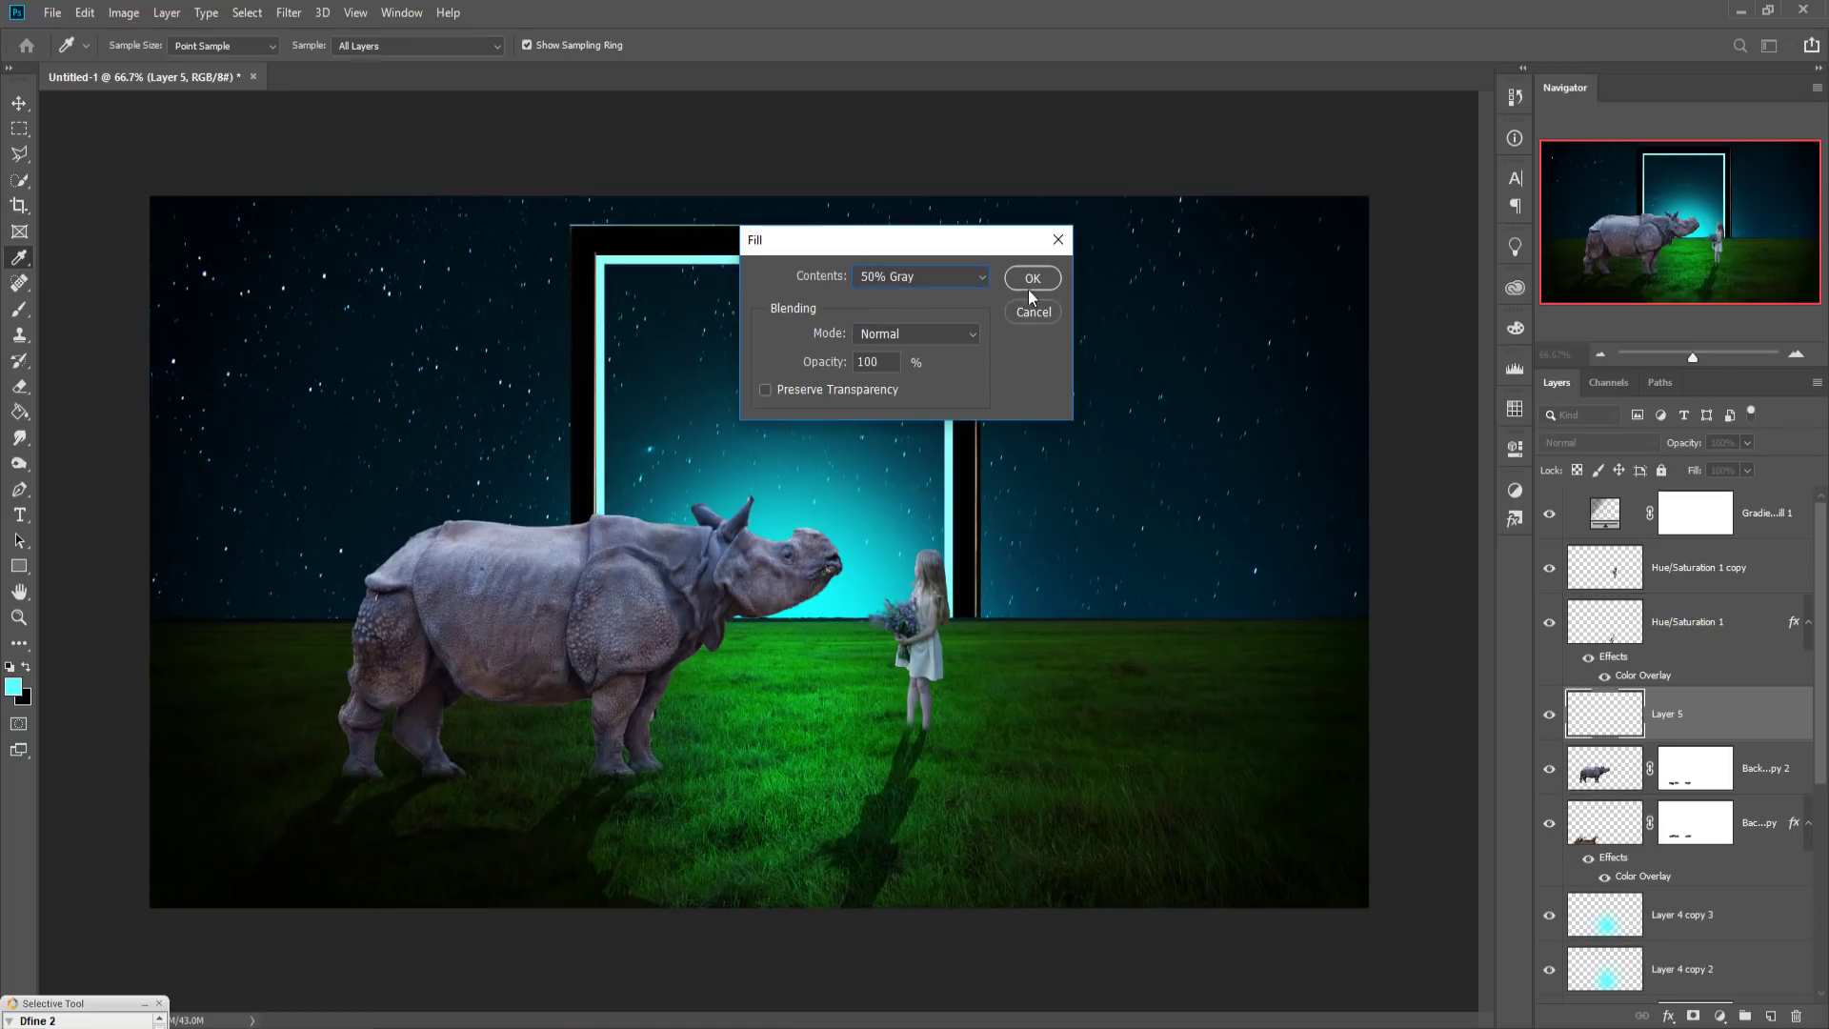
click(1026, 289)
key(v)
Step: Clip Layer 5 to the rhino layer and blend it as Overlay
right_click(1777, 729)
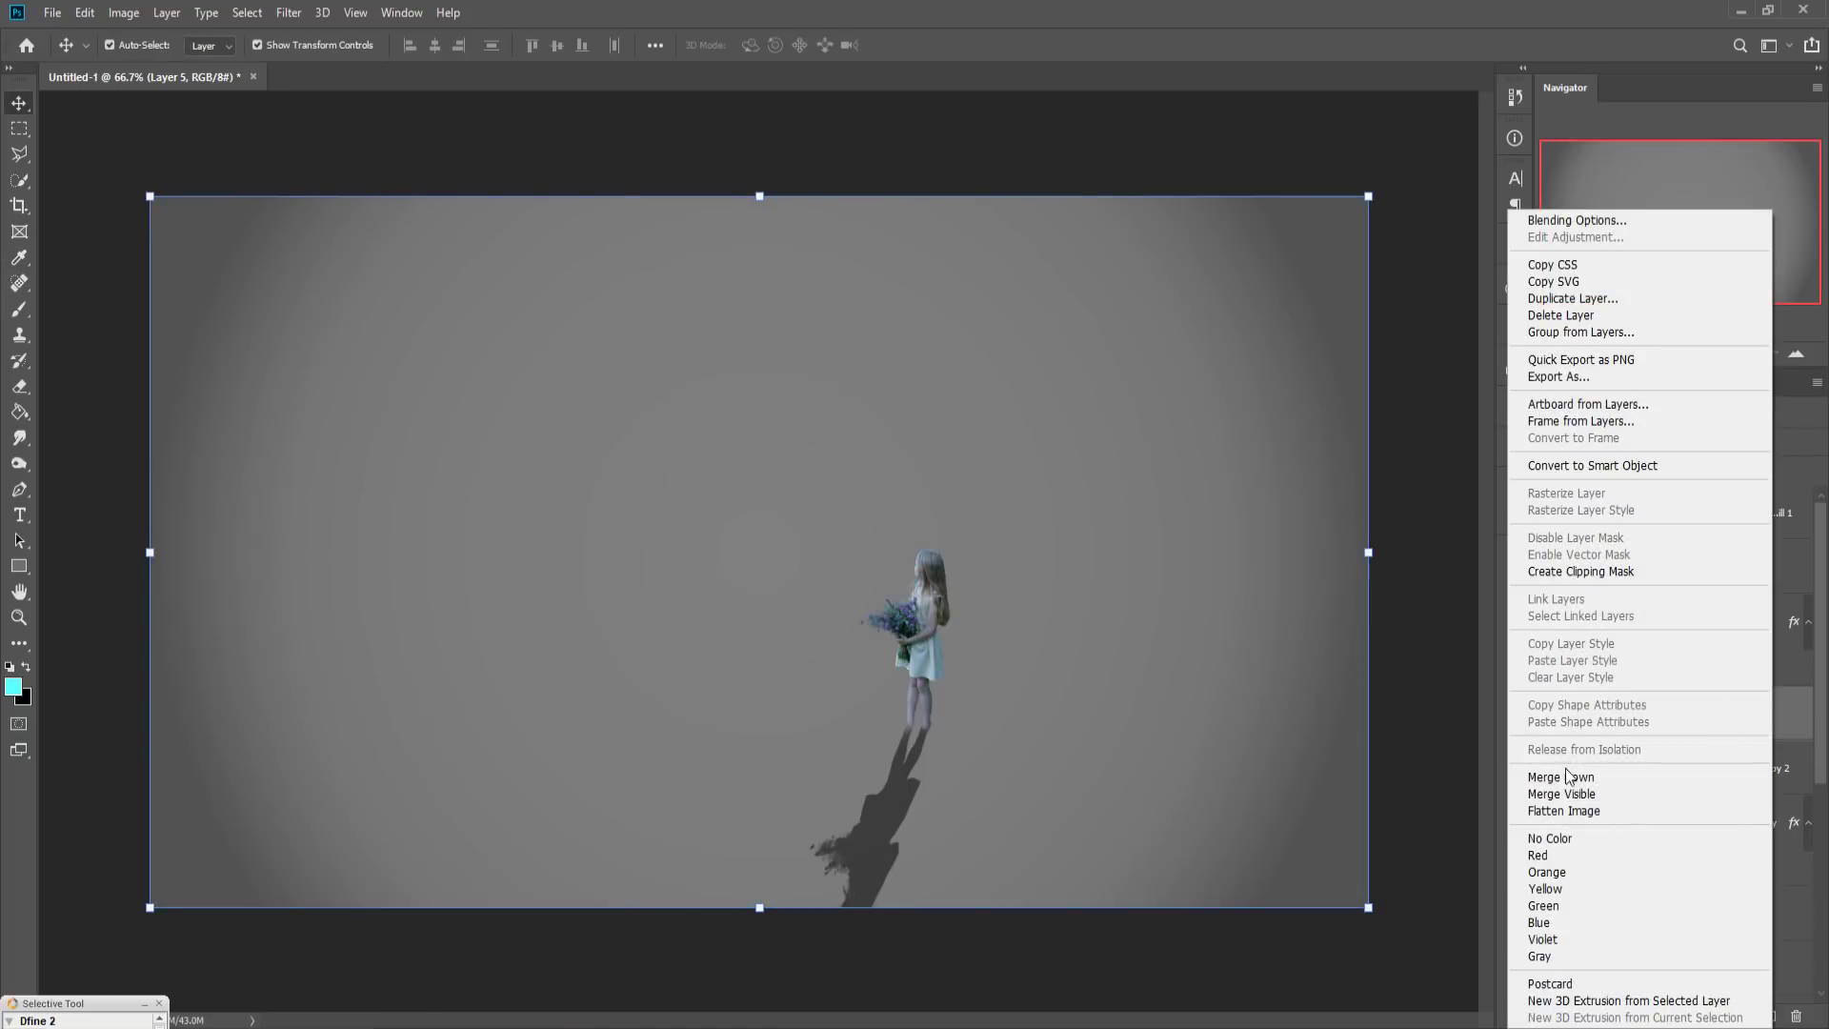
click(1563, 572)
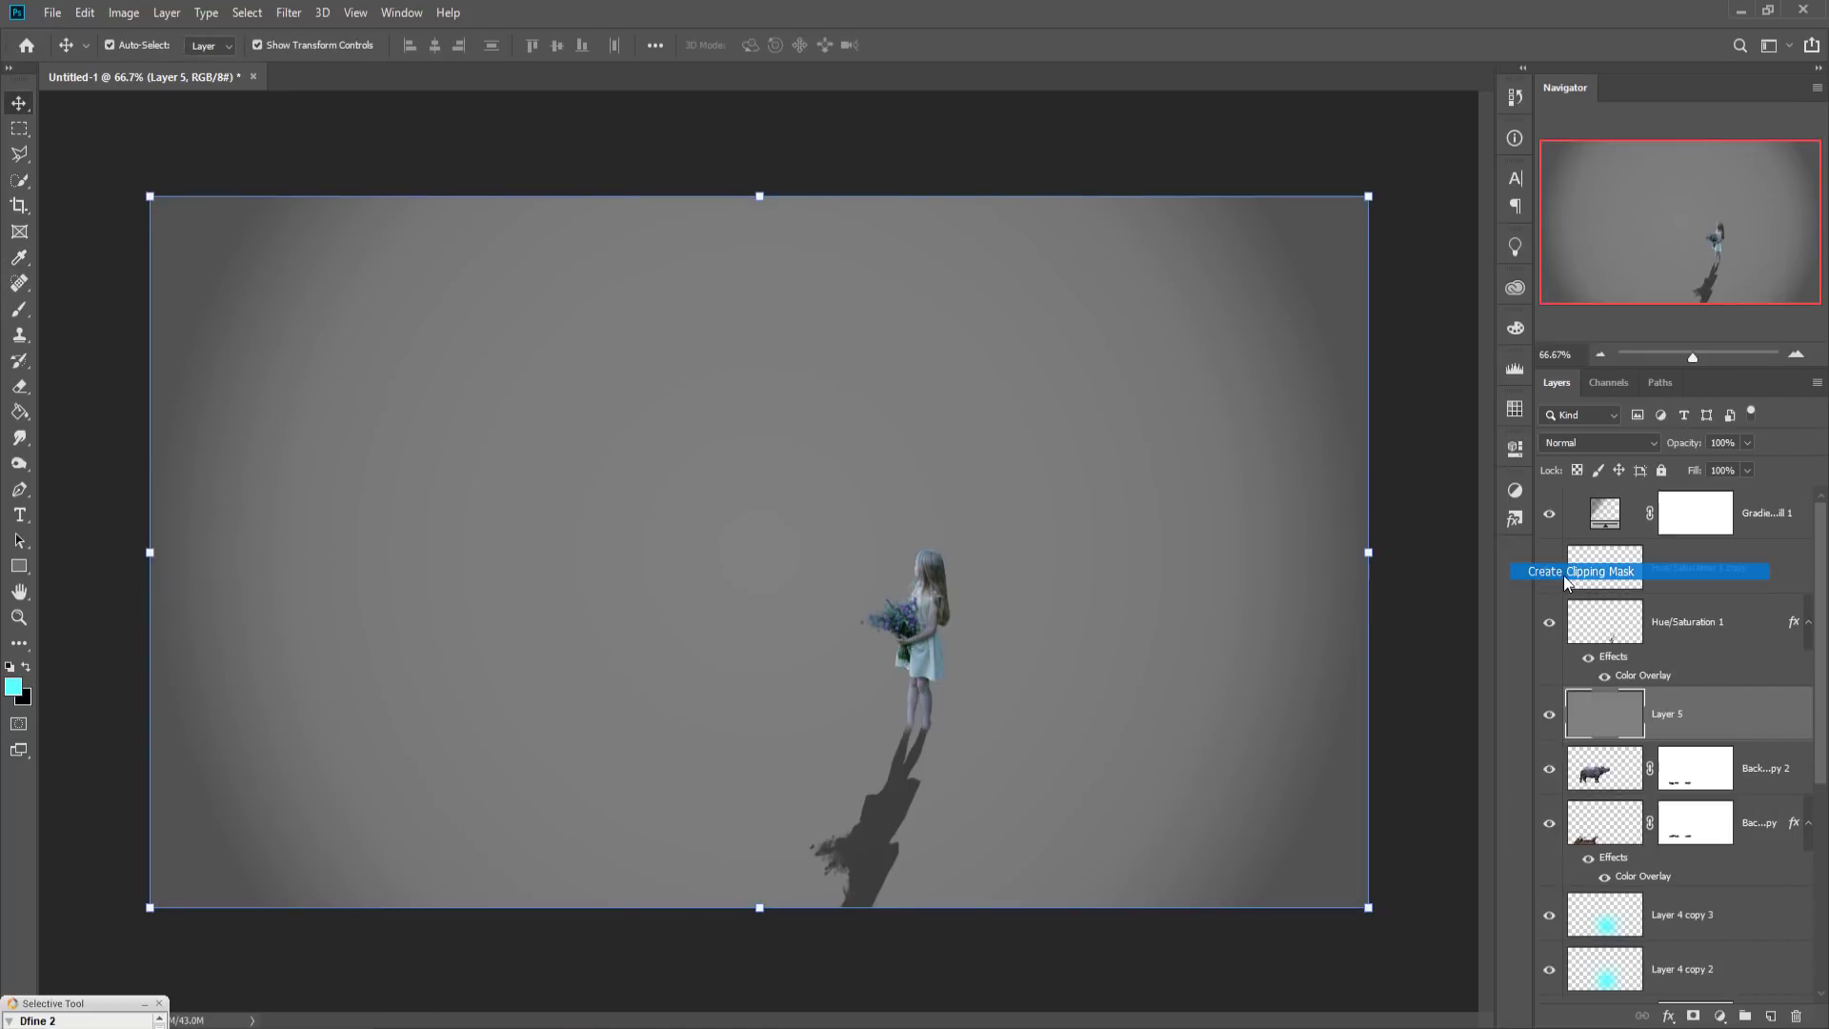
click(1596, 443)
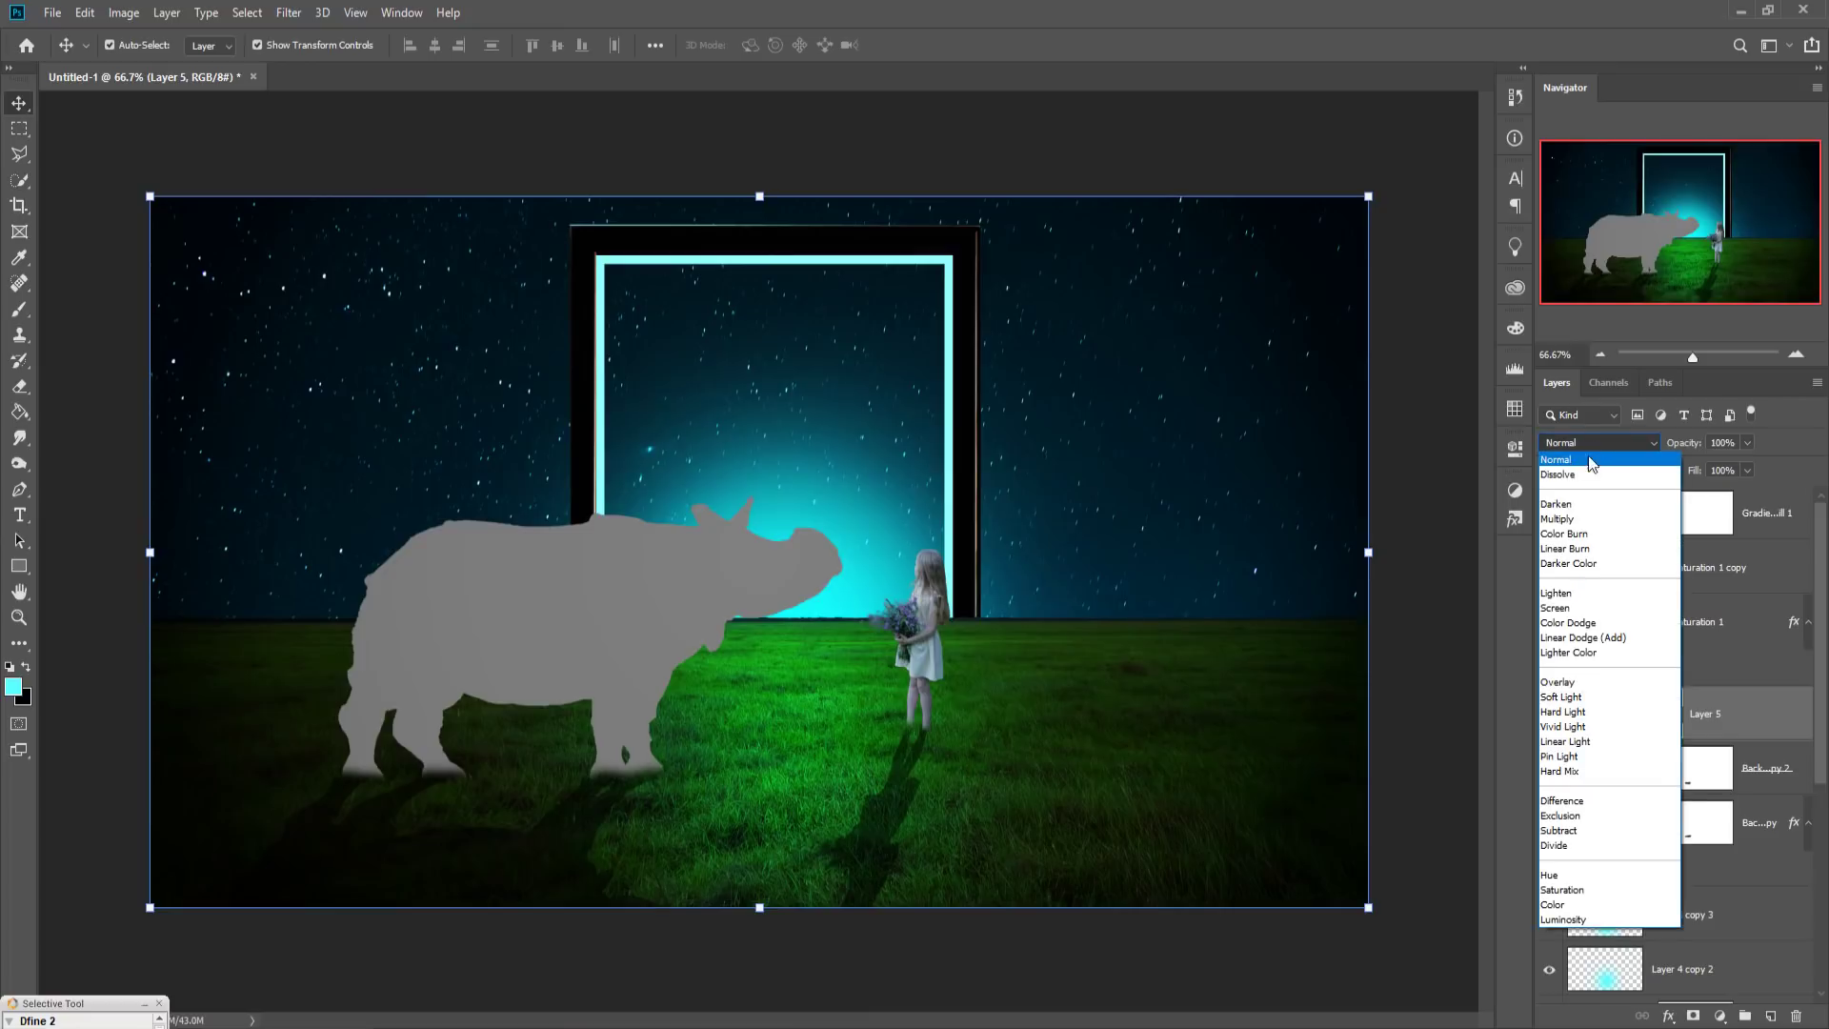
click(1560, 691)
drag(19, 464, 94, 456)
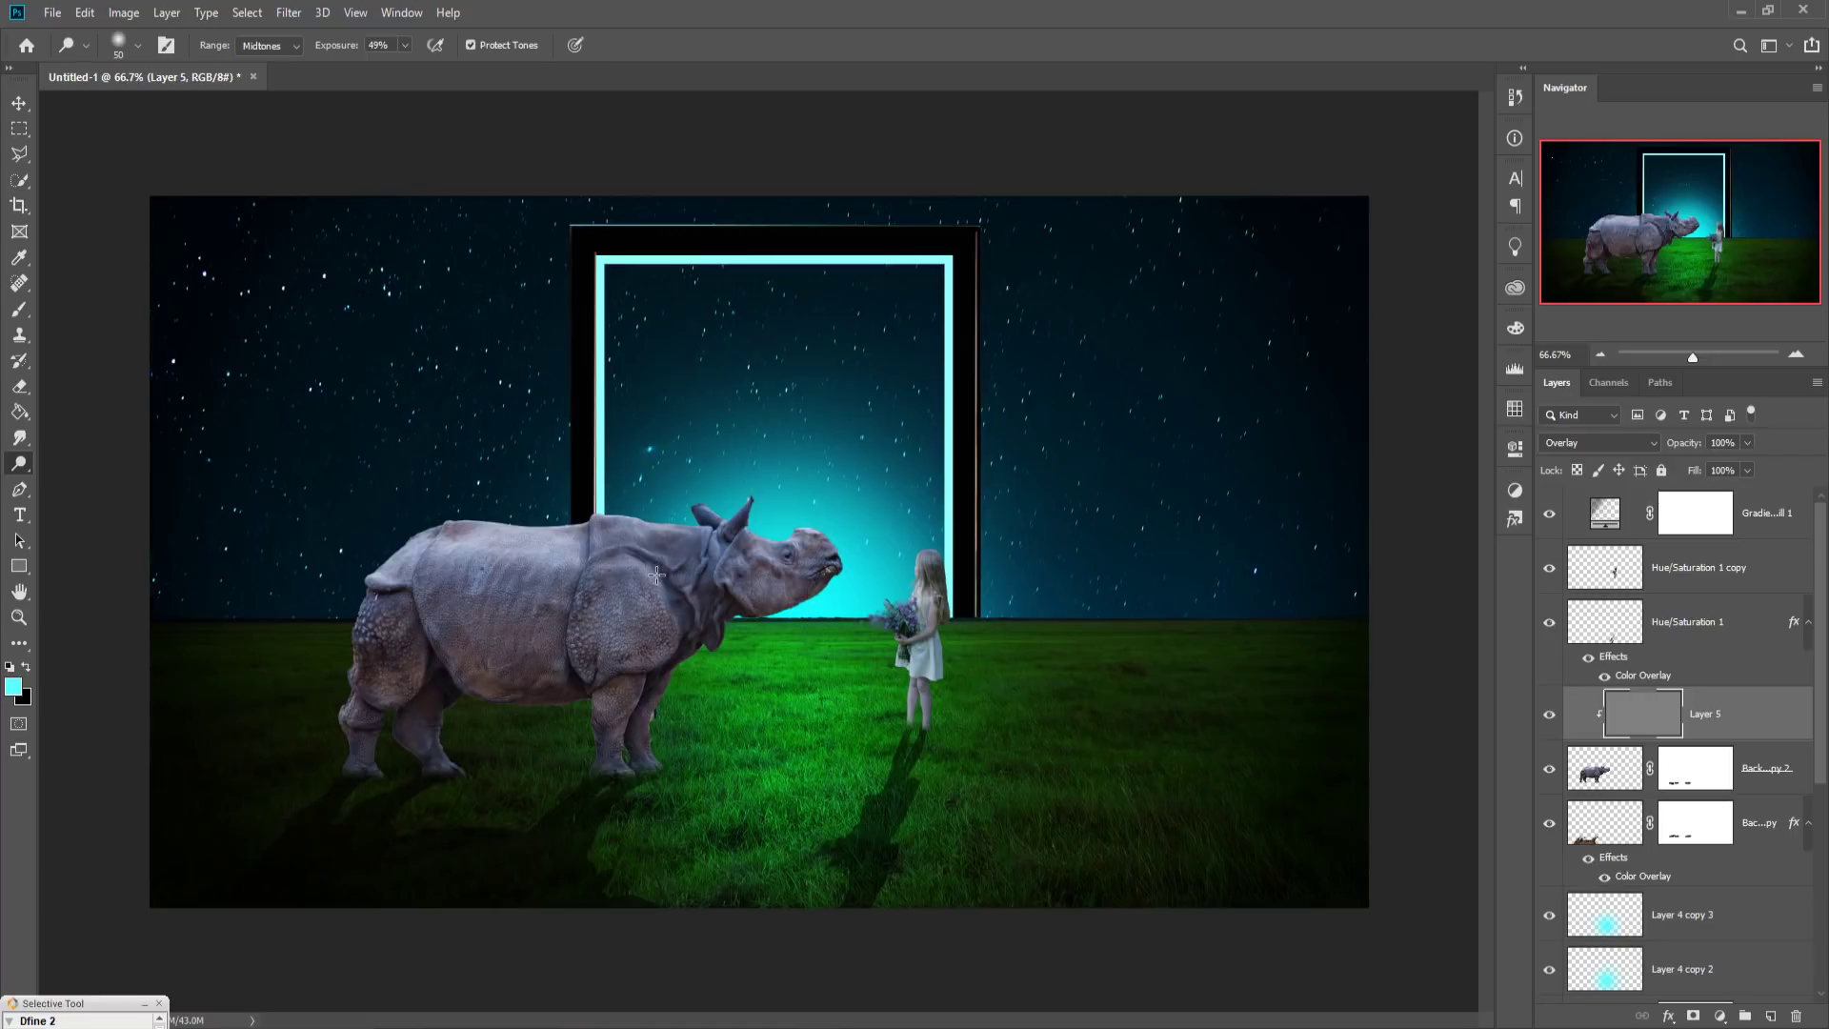
Step: Burn shadows into the rhino's head, back, front leg and shoulder fold, then select Hue/Saturation 1 copy
right_click(19, 464)
click(76, 480)
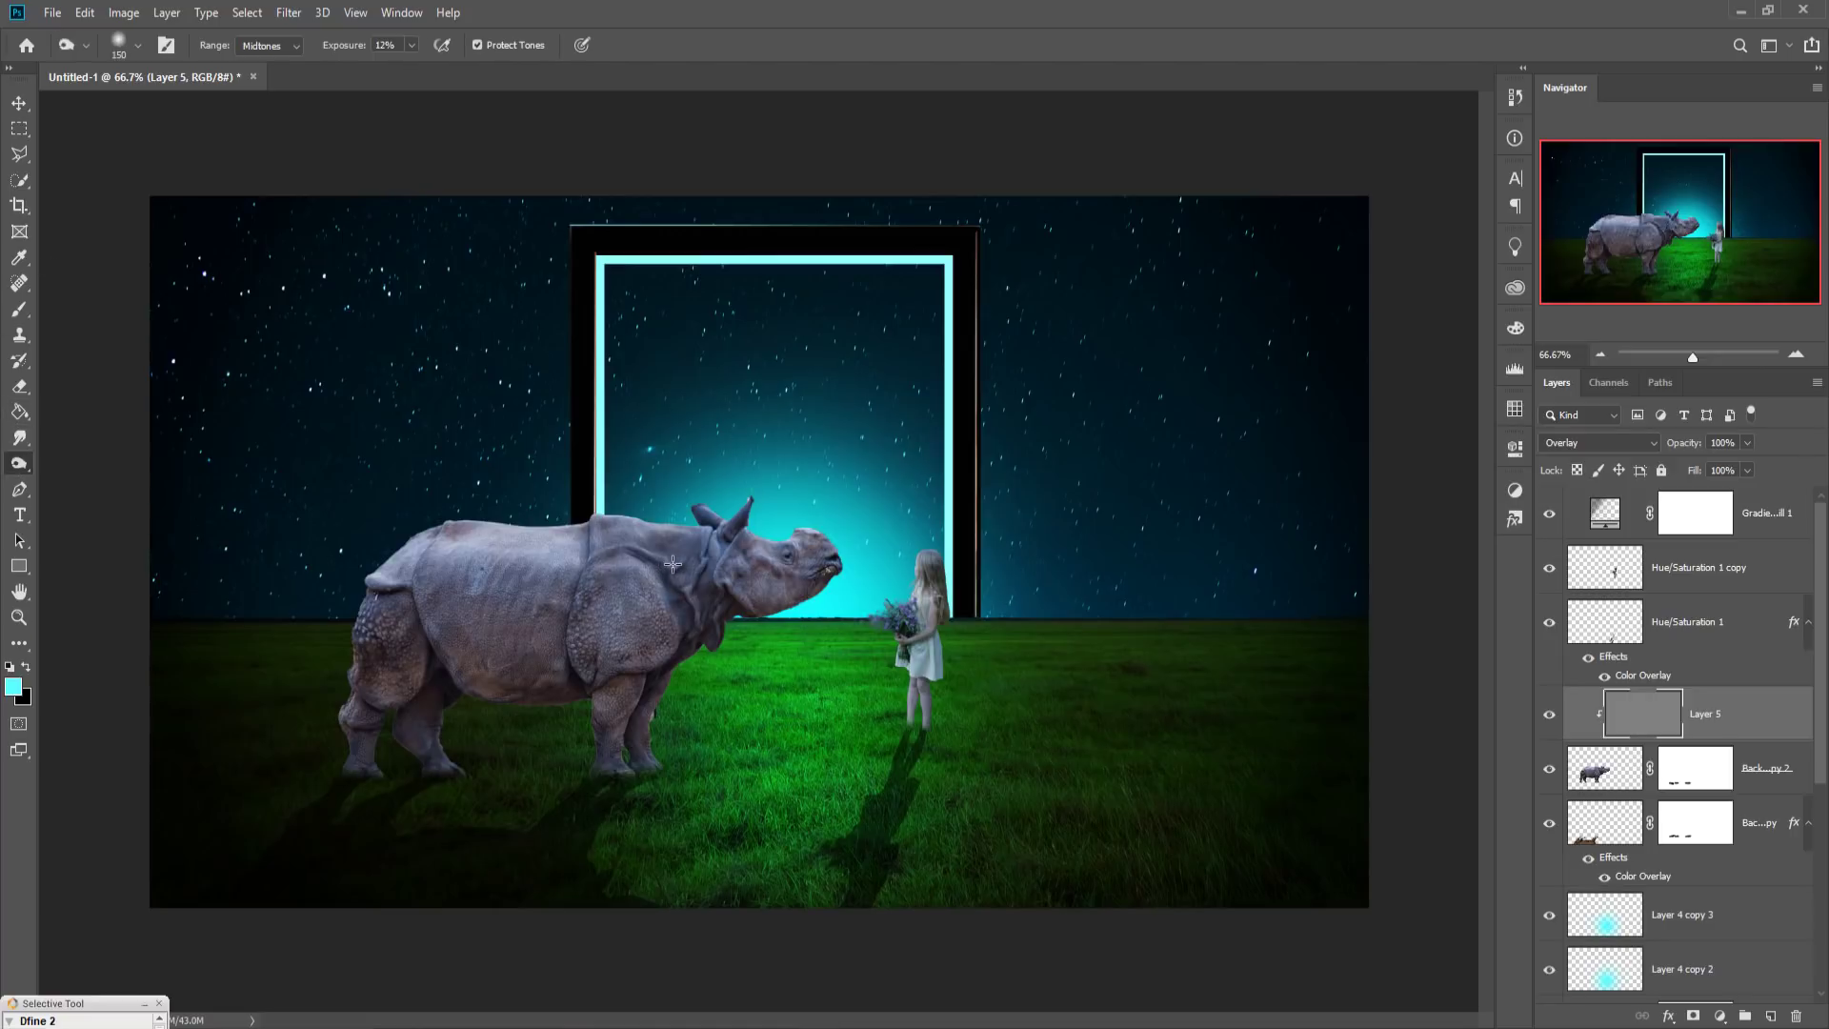
drag(760, 556, 587, 550)
mouse_move(387, 547)
mouse_down()
mouse_move(464, 564)
mouse_move(368, 694)
mouse_move(374, 768)
mouse_up()
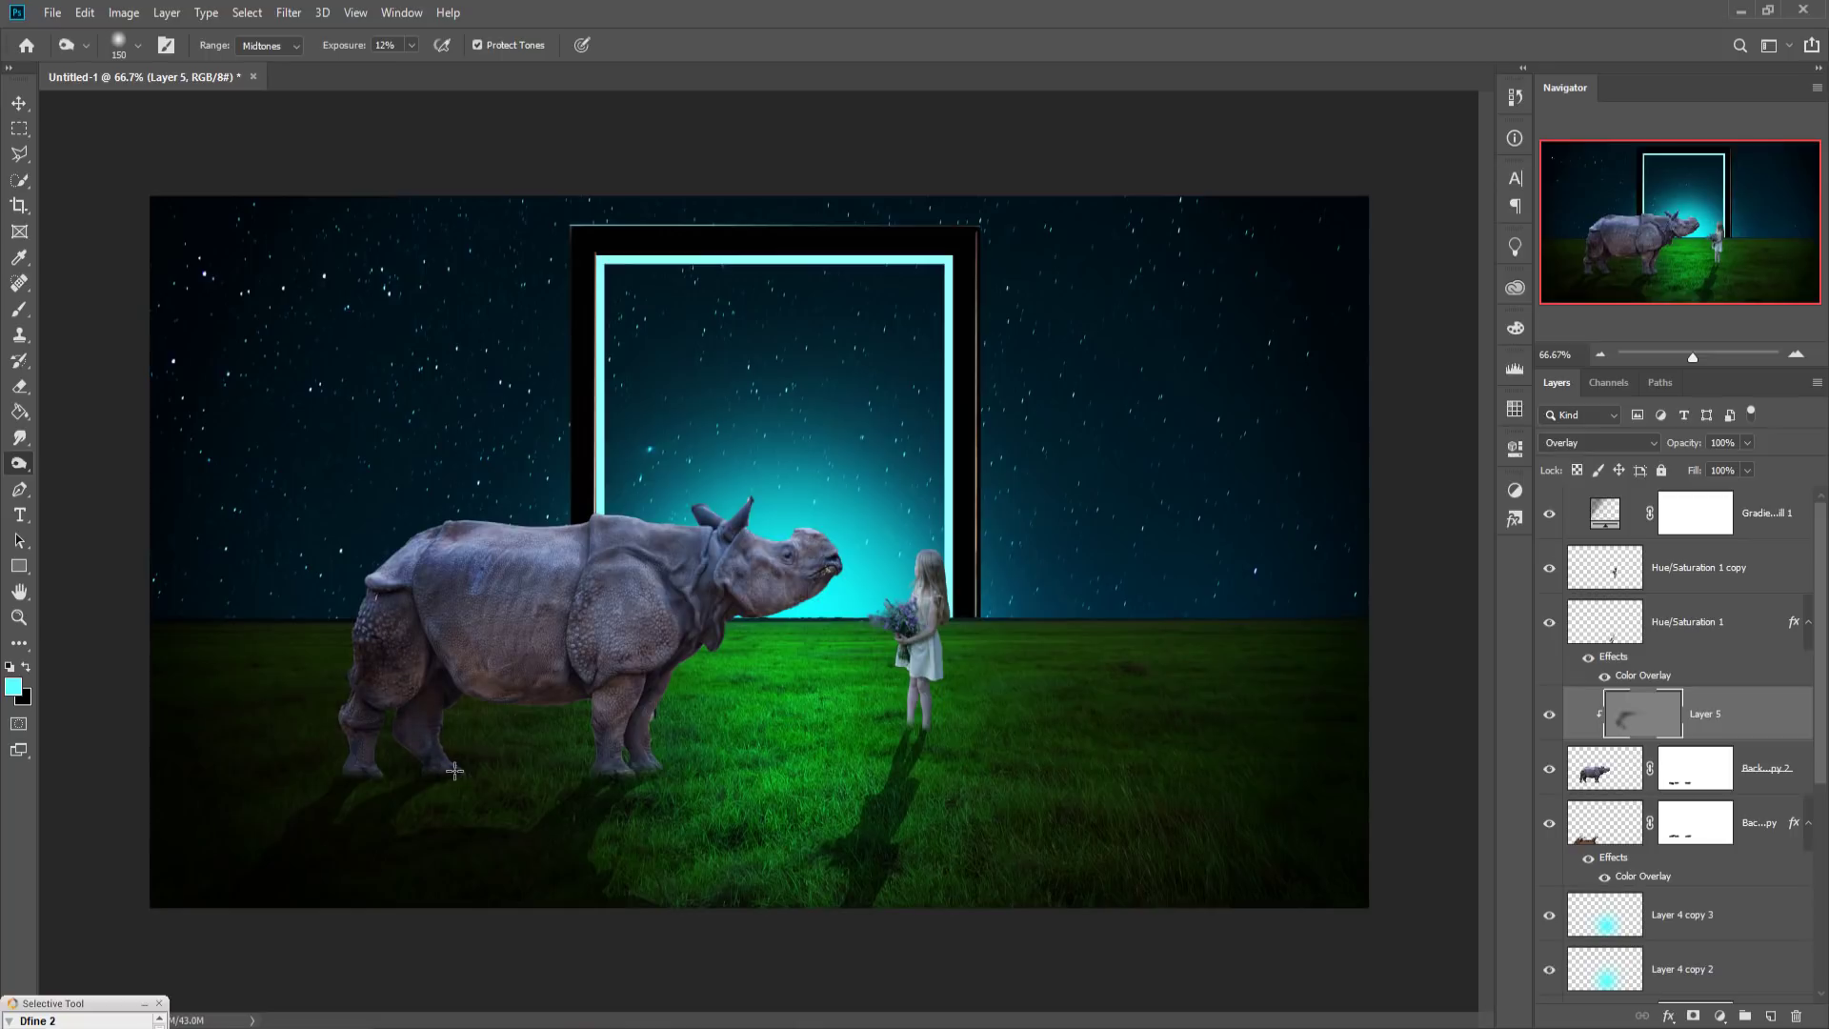
drag(678, 554, 628, 754)
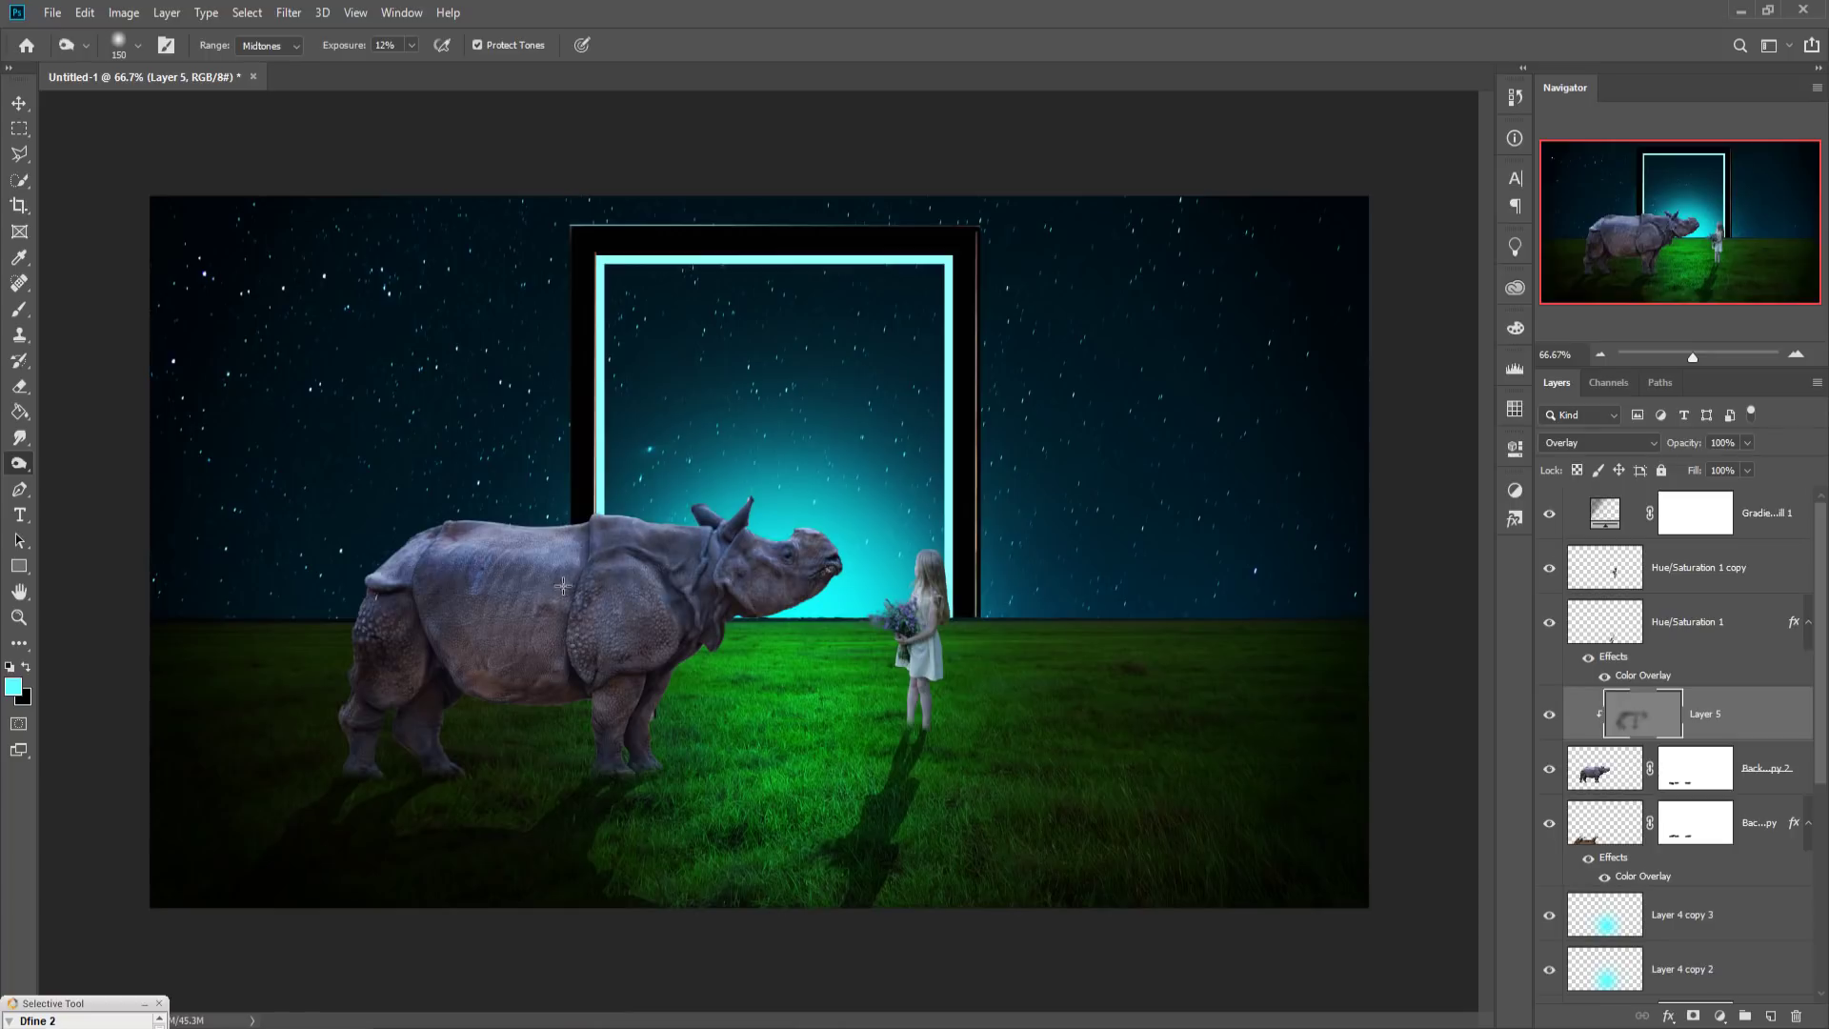
drag(579, 553, 582, 628)
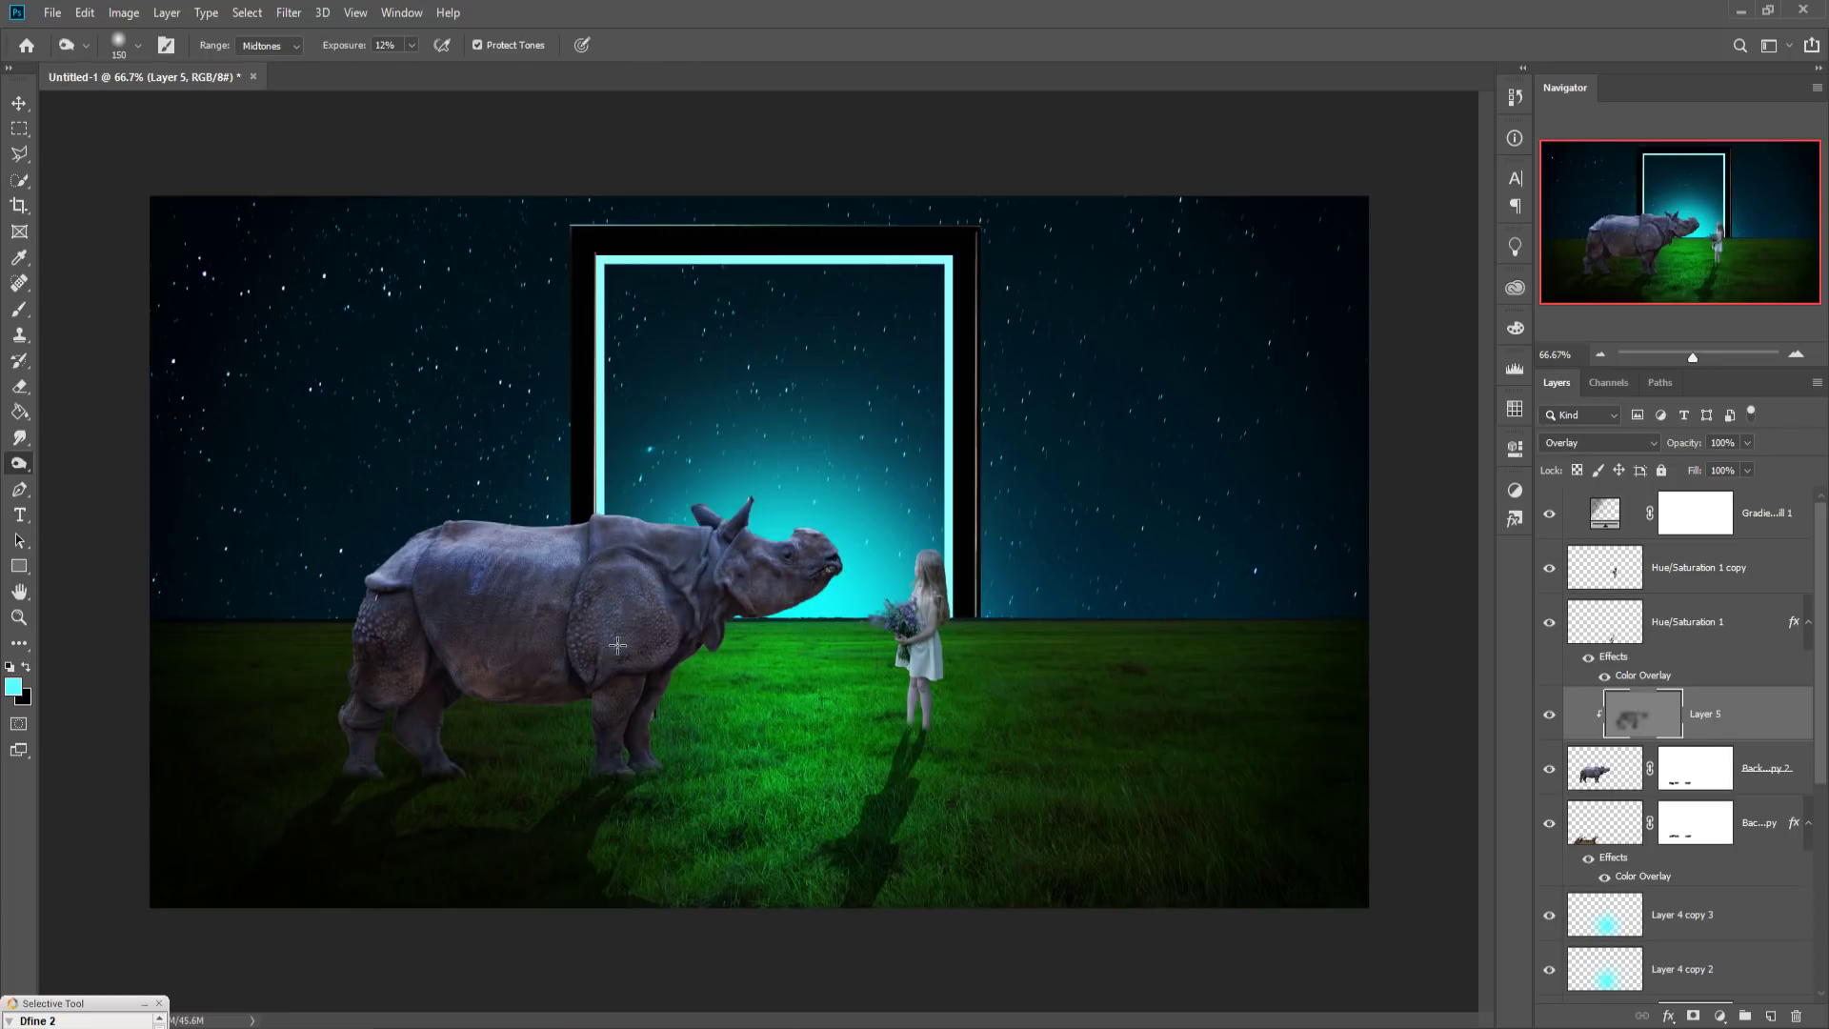
click(1715, 573)
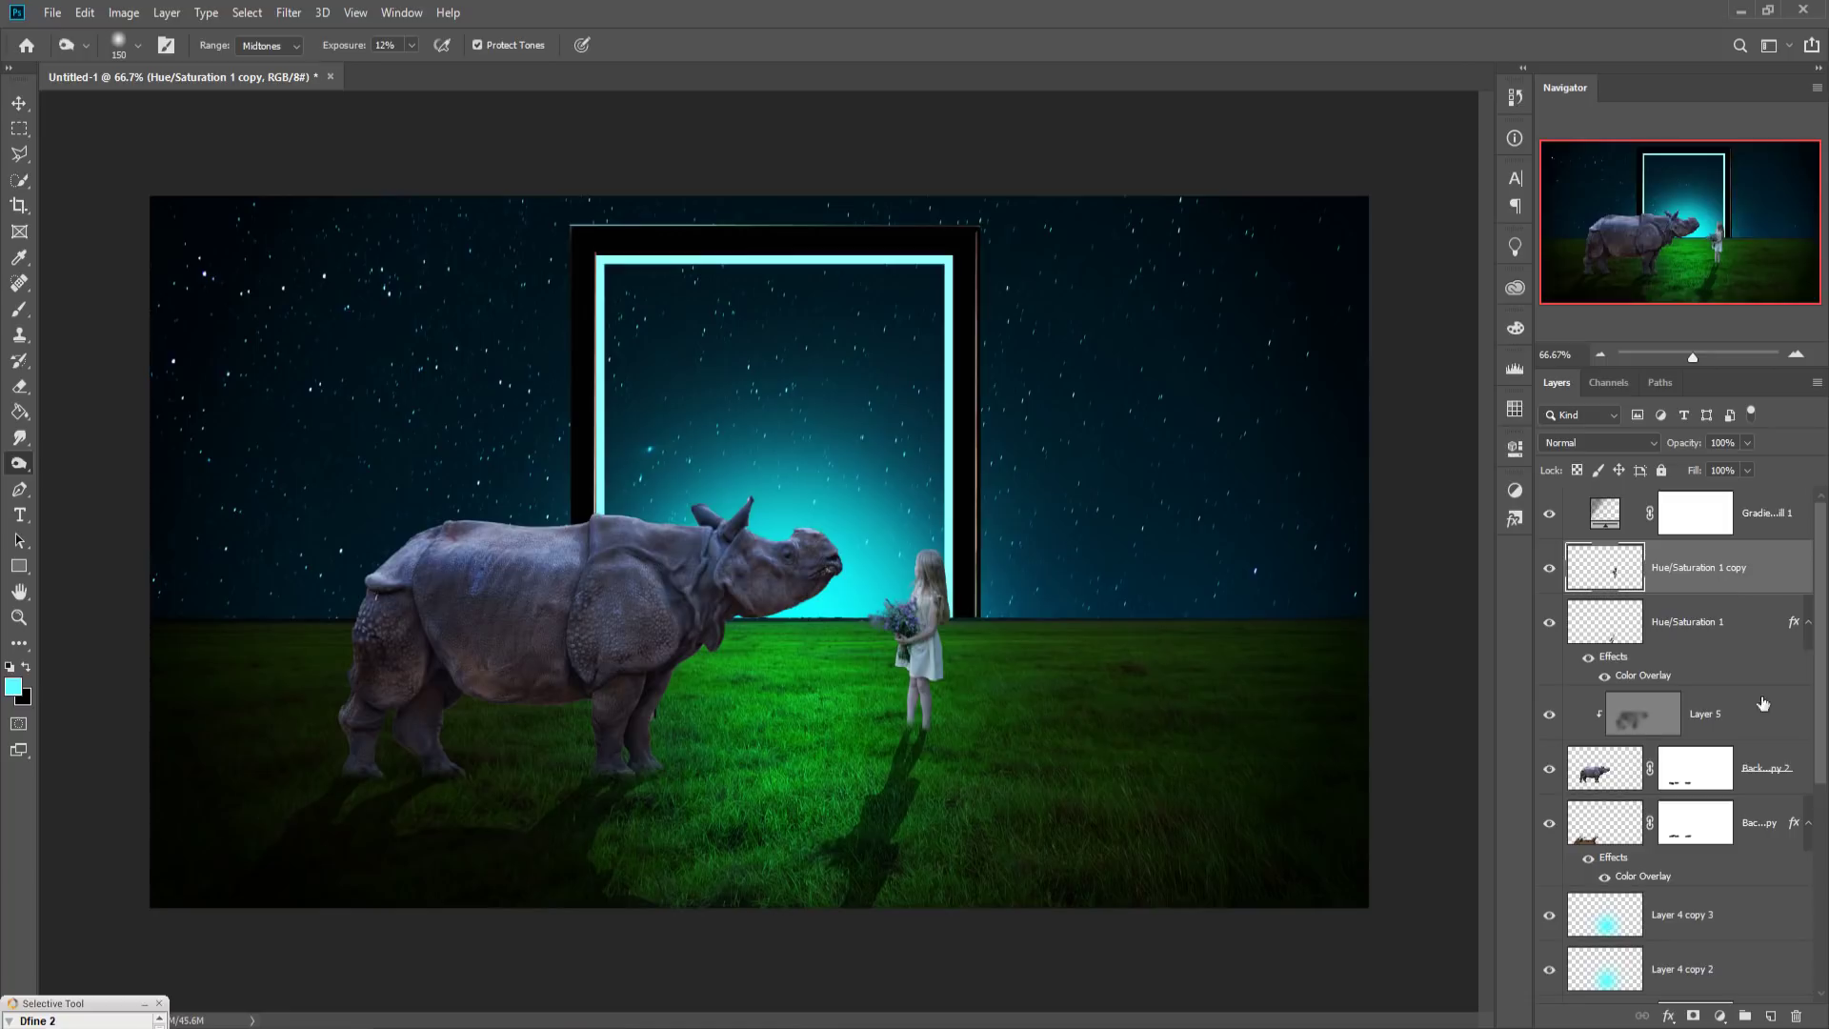
Step: Add a new layer filled with 50% Gray
click(1769, 1015)
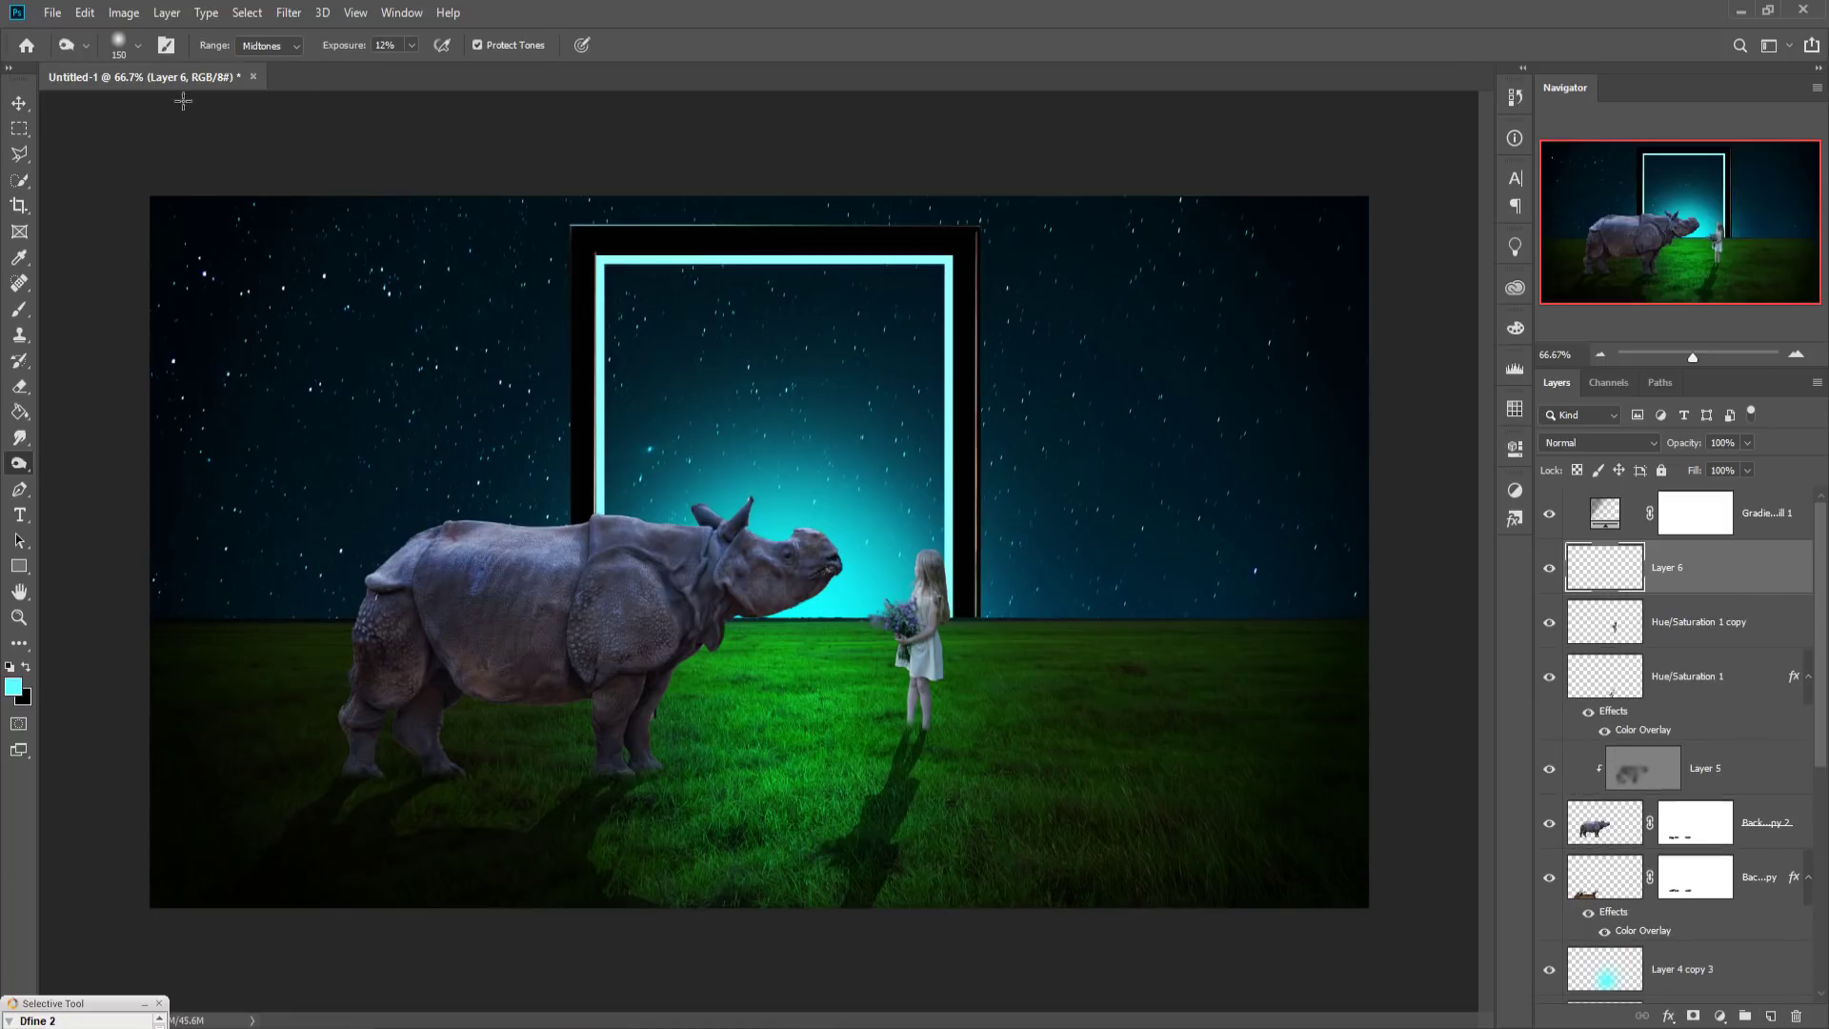
click(86, 12)
click(96, 322)
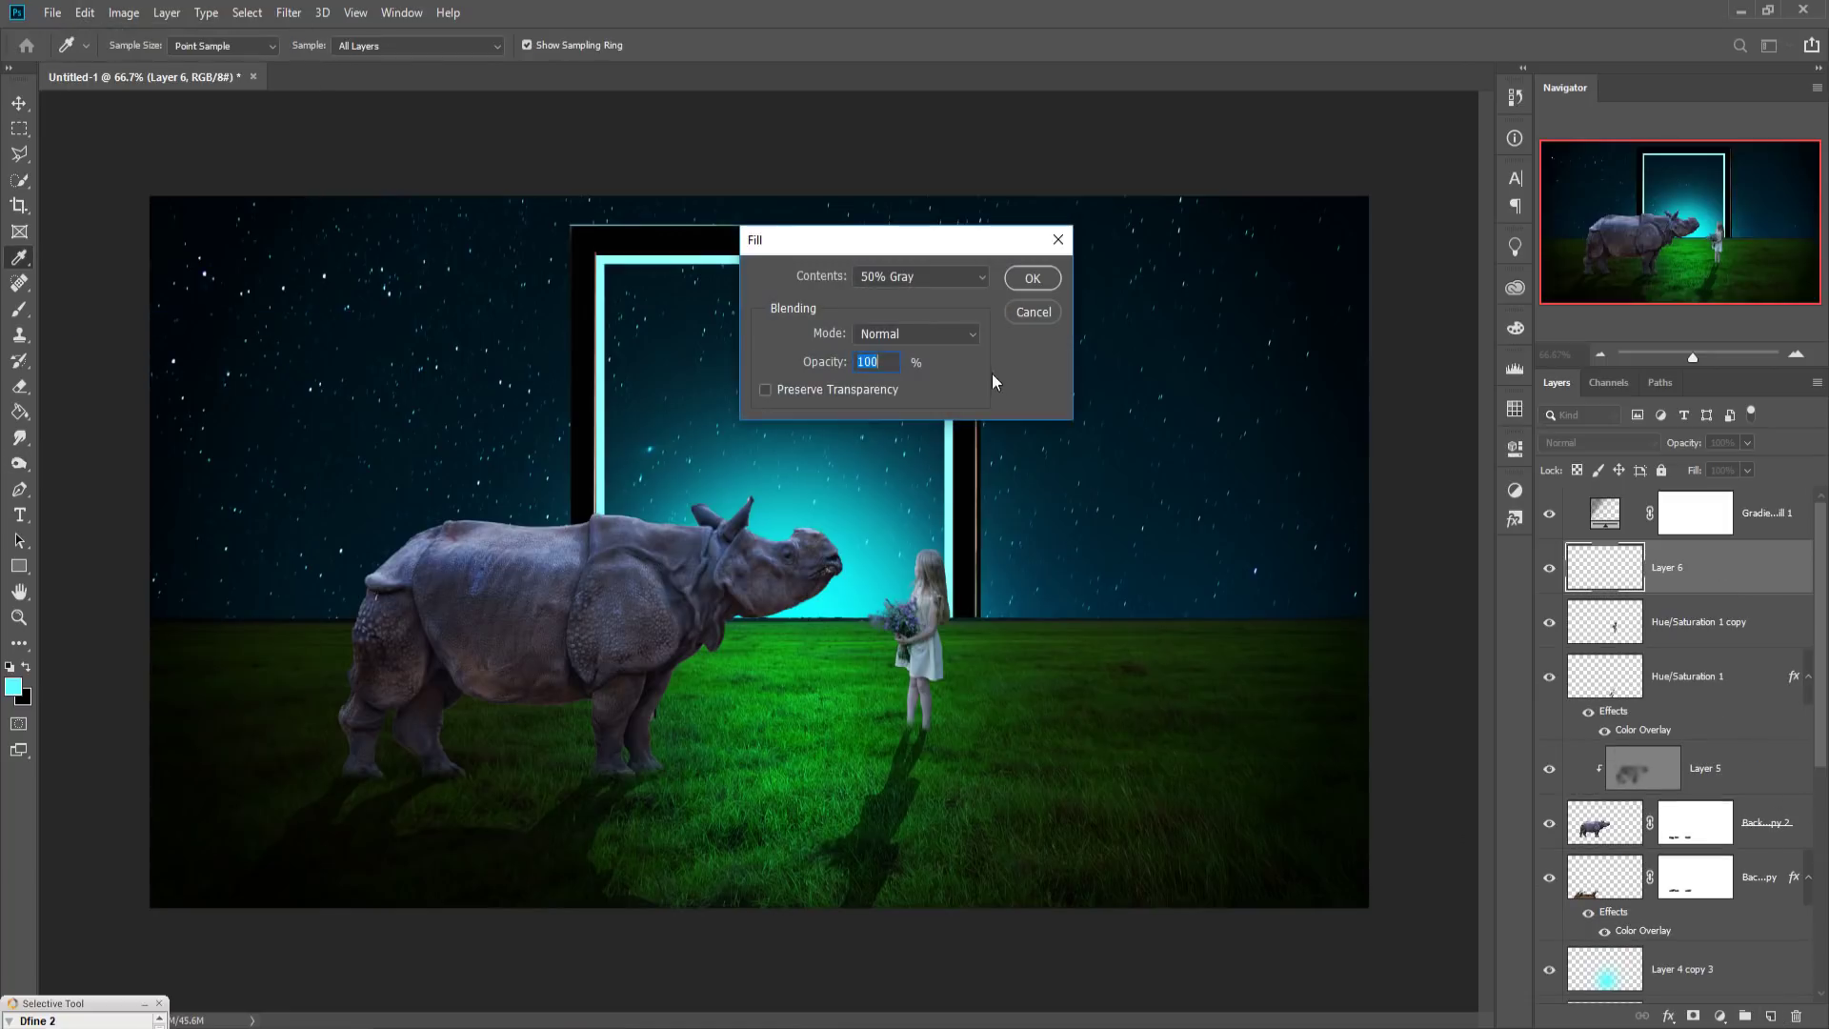
click(956, 276)
key(Return)
key(Return)
Step: Clip the grey layer to the girl's layer and set its blend mode to Overlay
key(o)
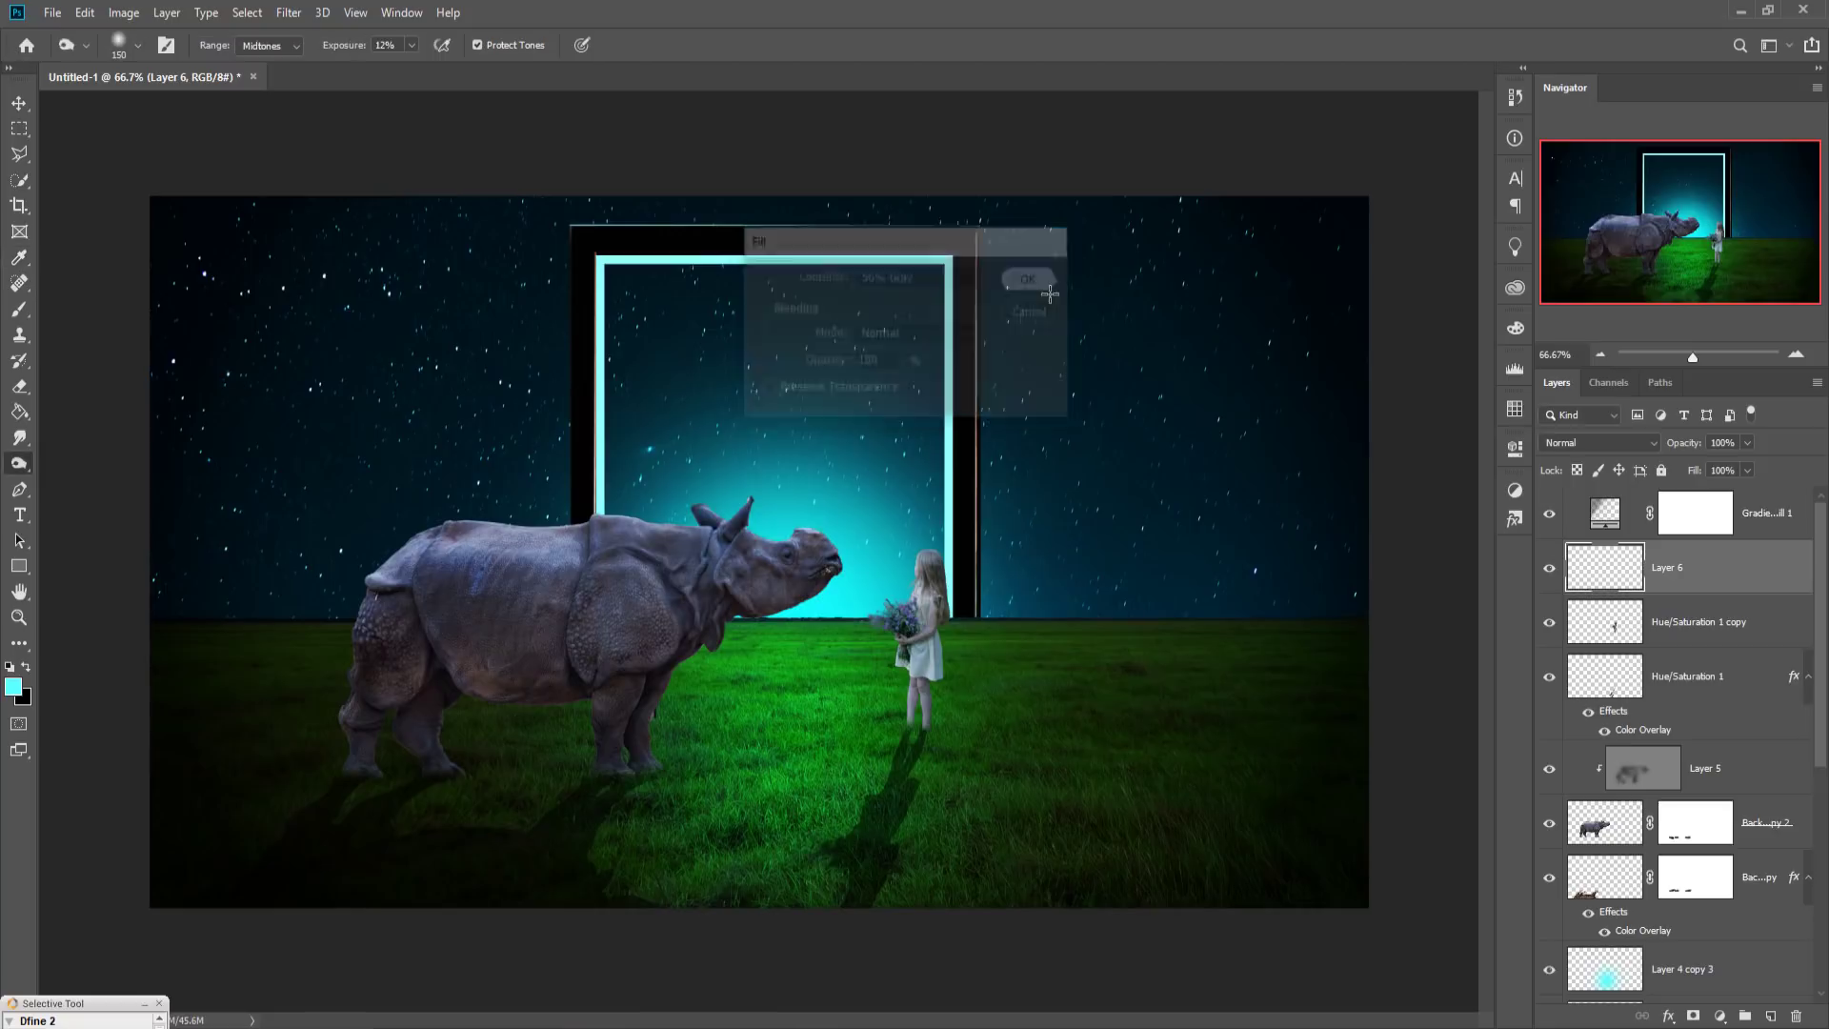
right_click(1713, 568)
click(1567, 571)
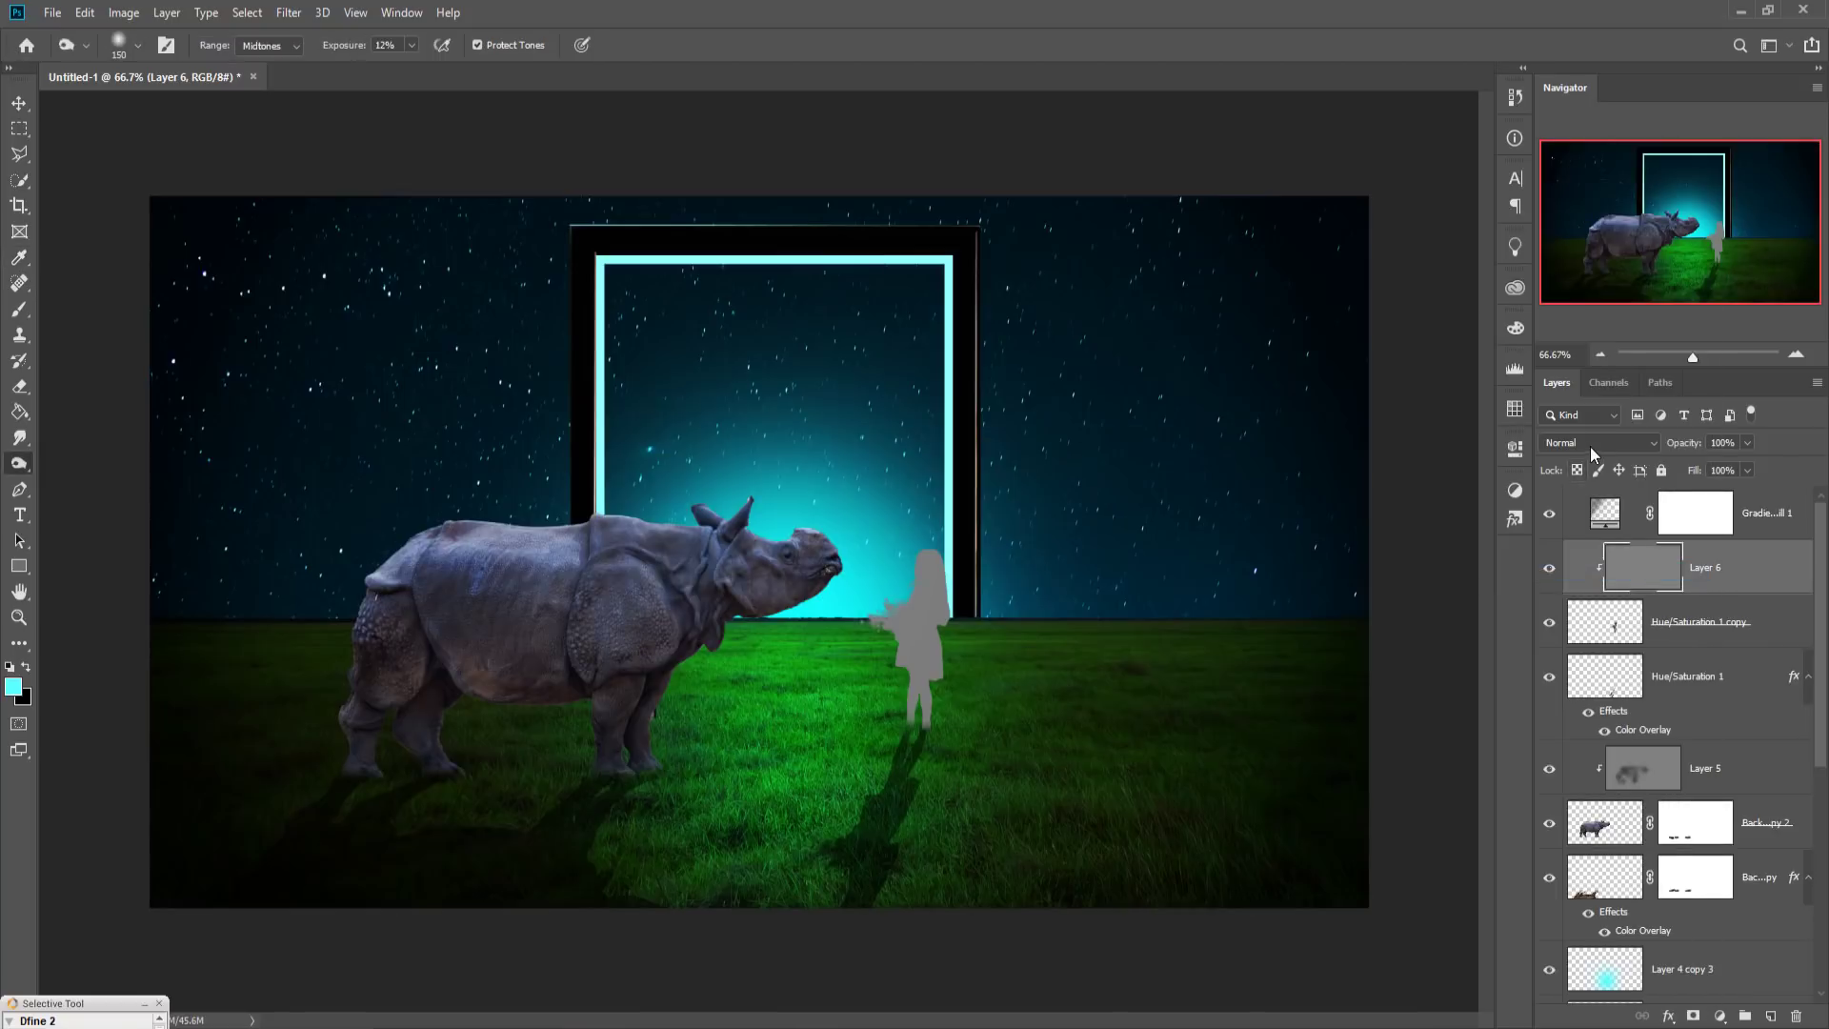
click(1591, 443)
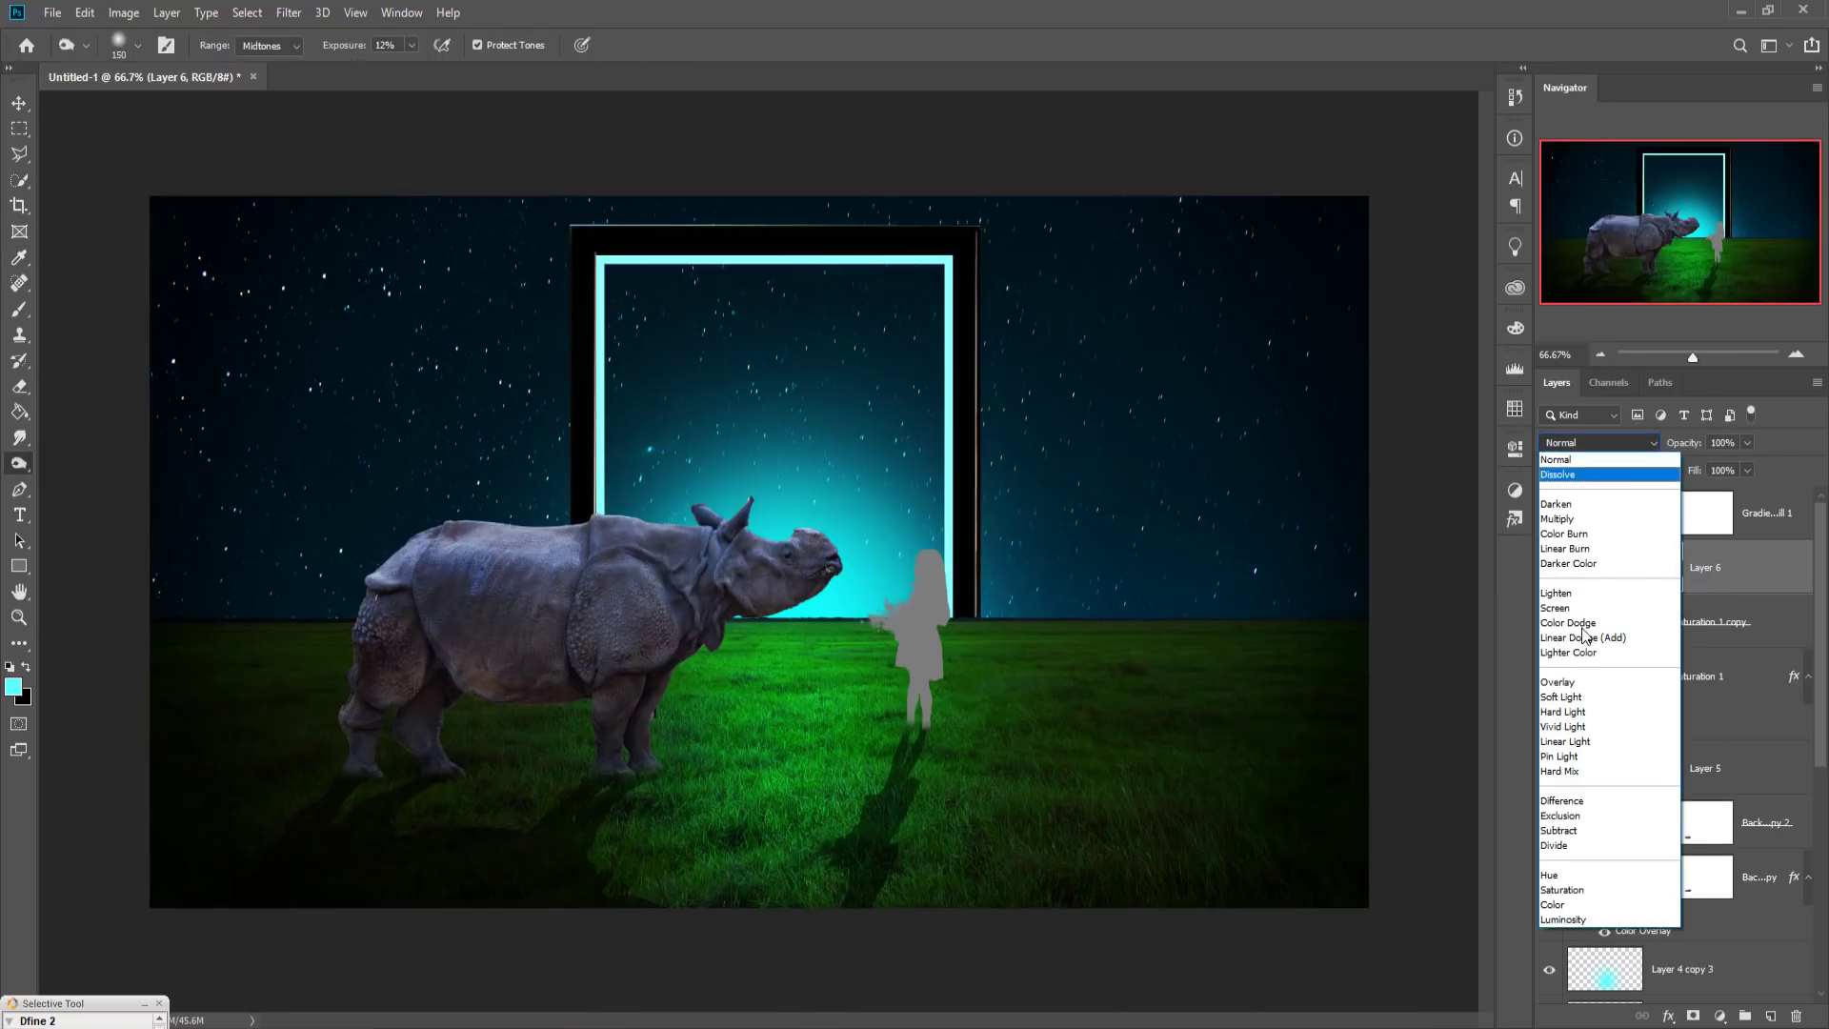
click(1592, 685)
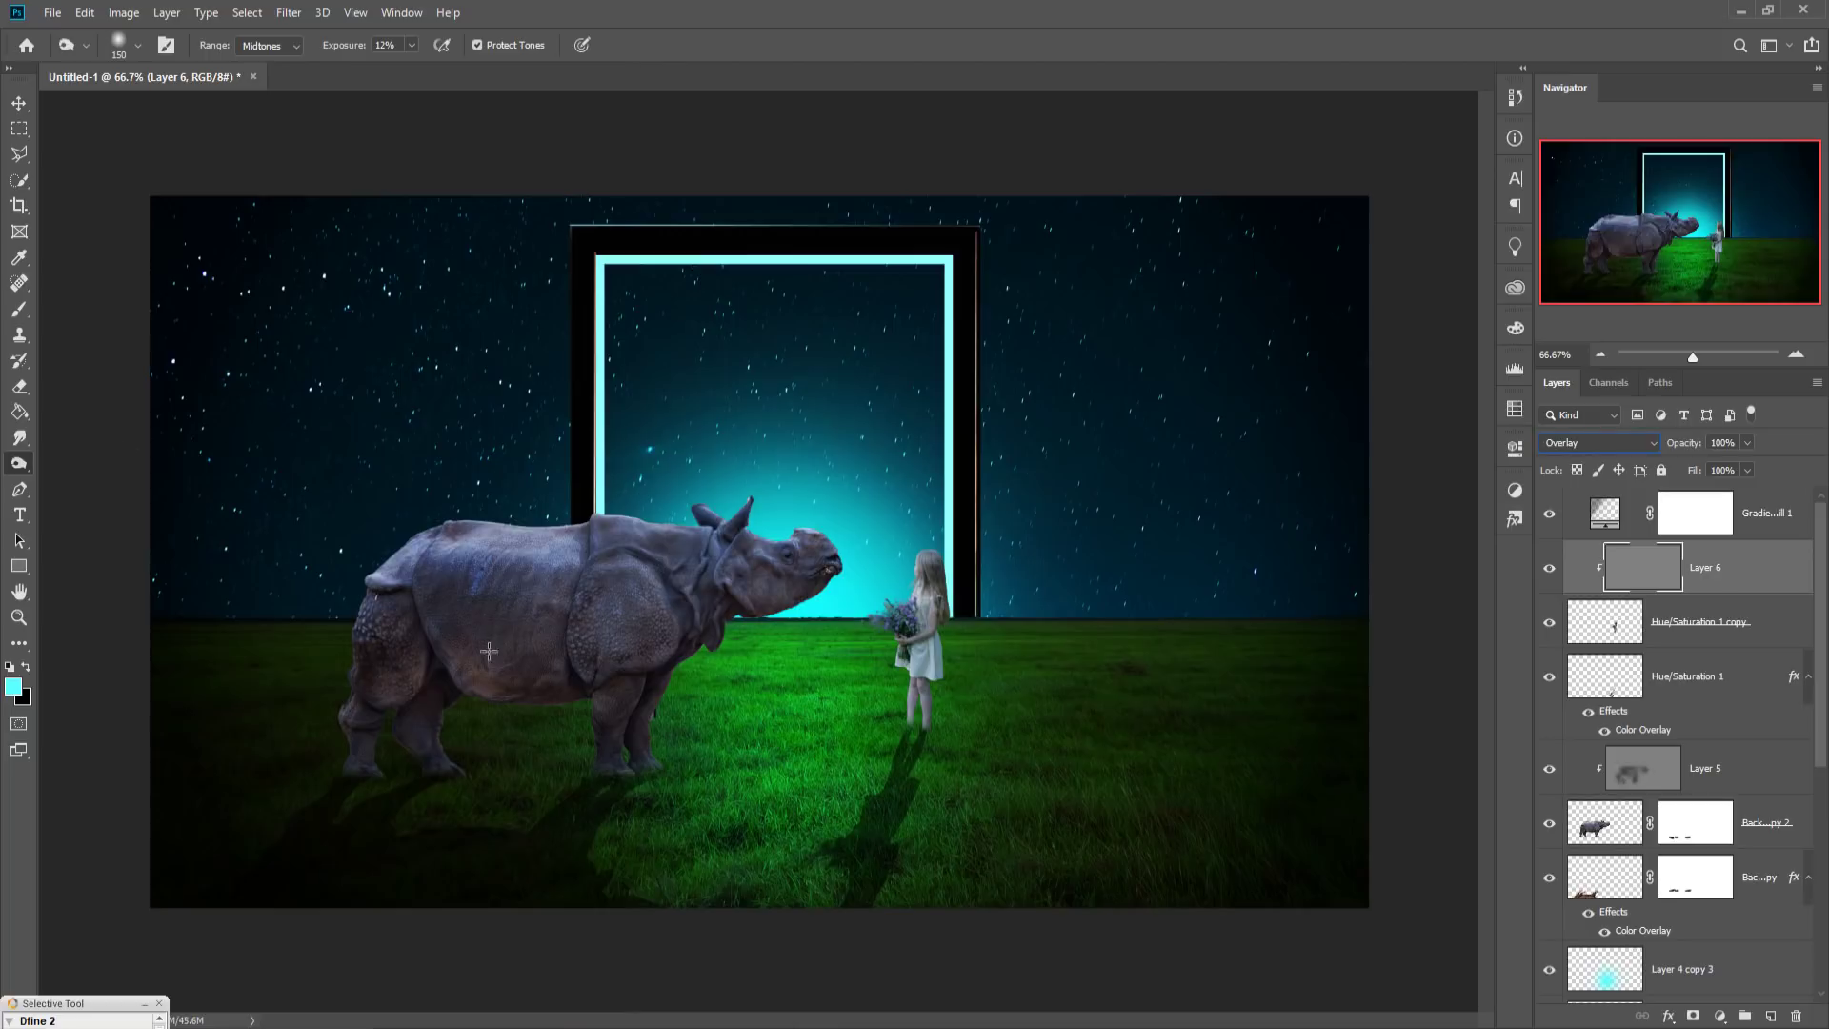
Step: Dodge over the girl's figure and the area near her feet
drag(934, 557, 930, 689)
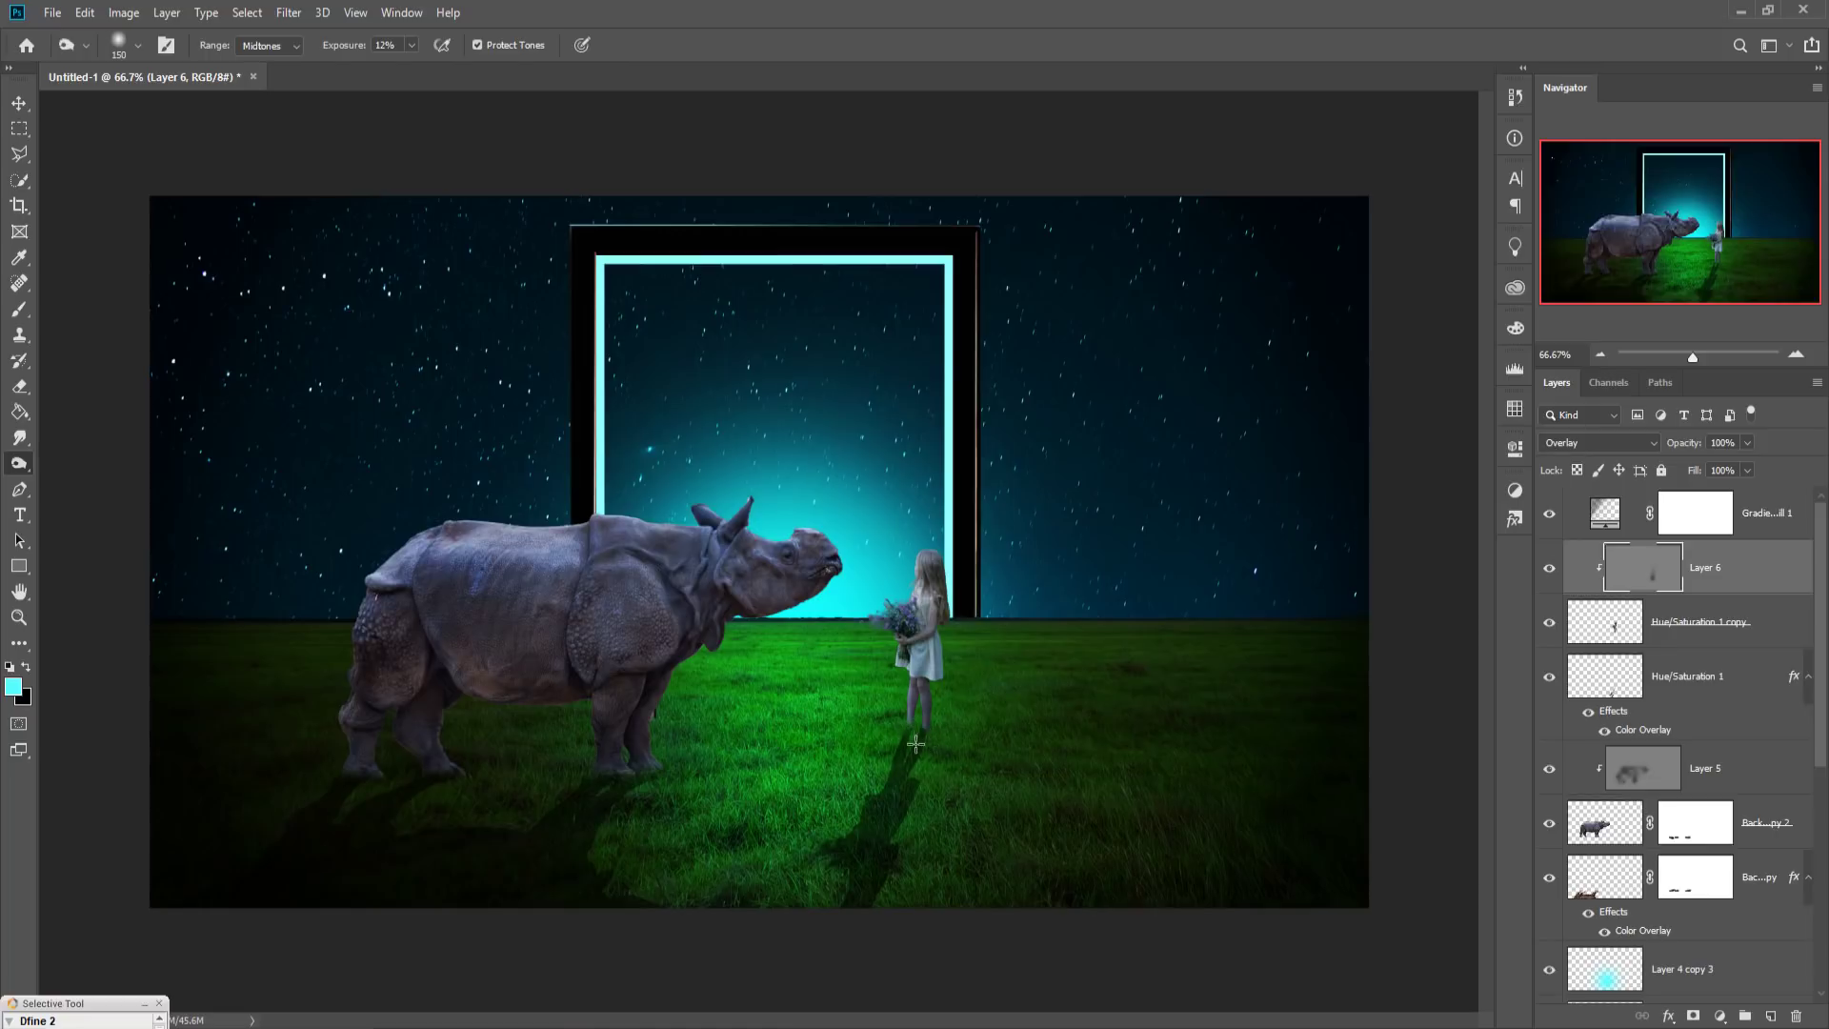
drag(915, 744, 943, 748)
click(19, 102)
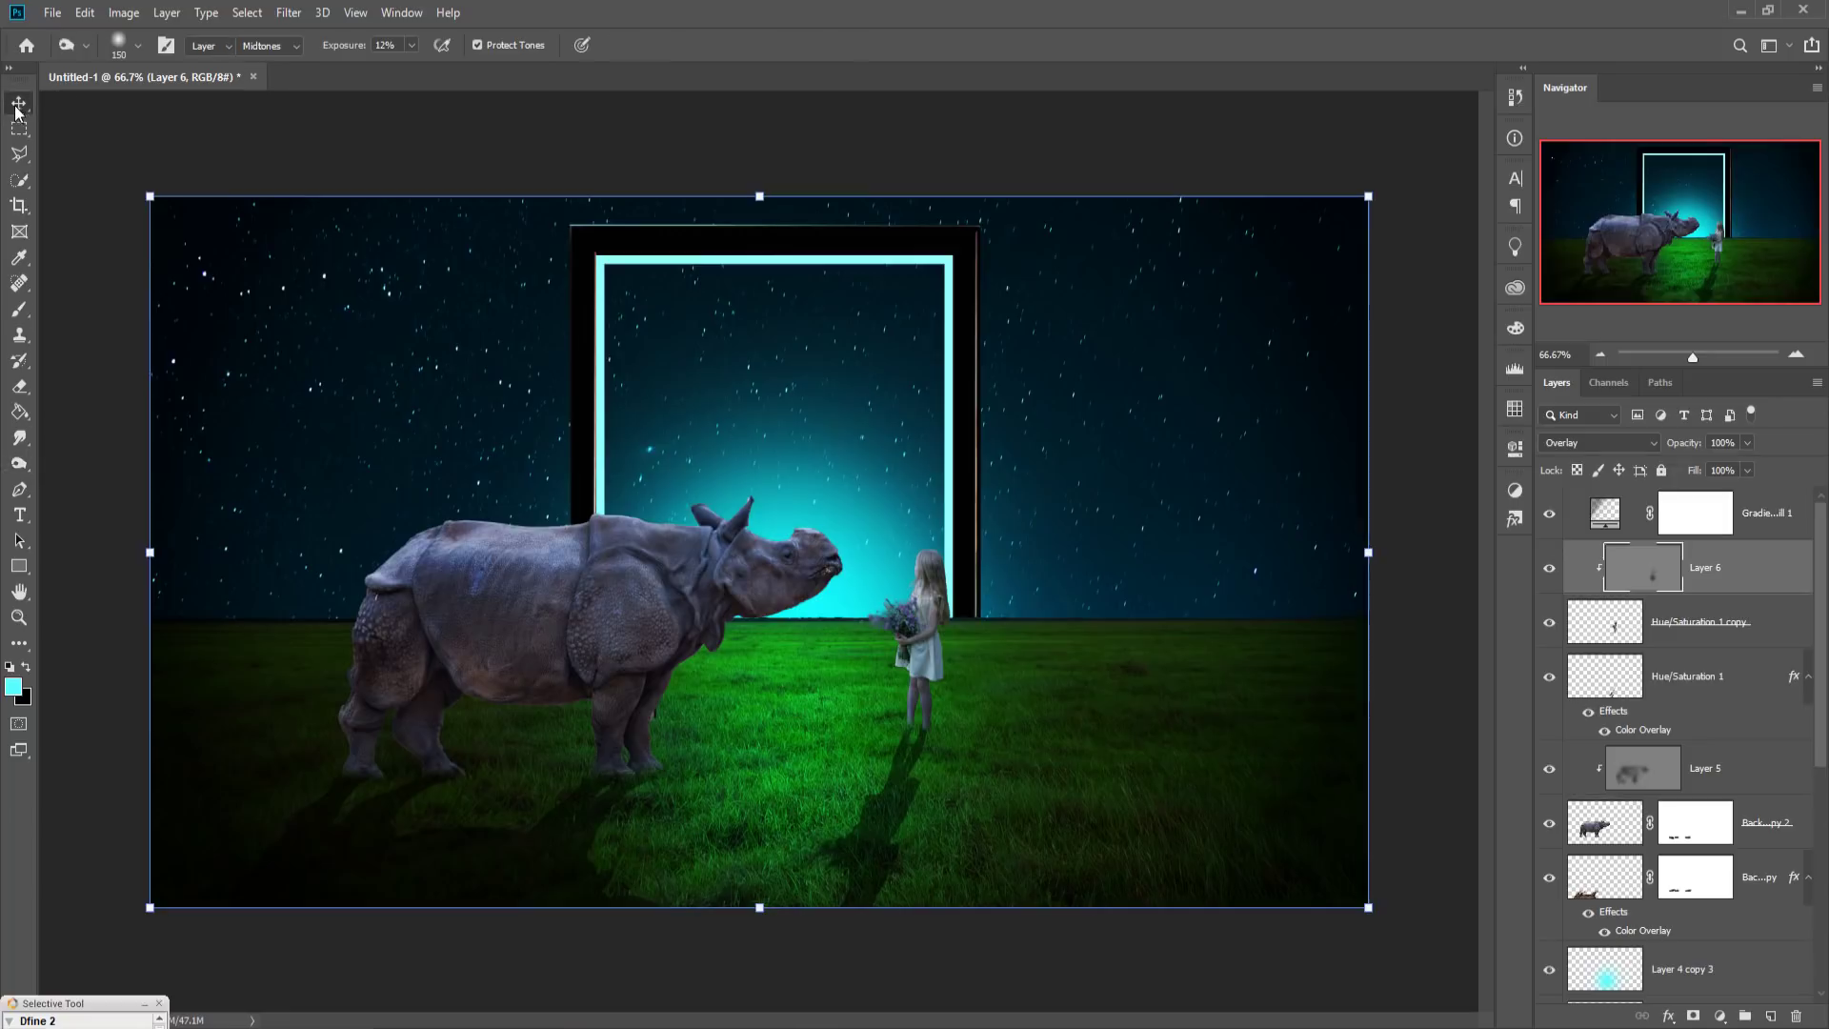
click(1767, 522)
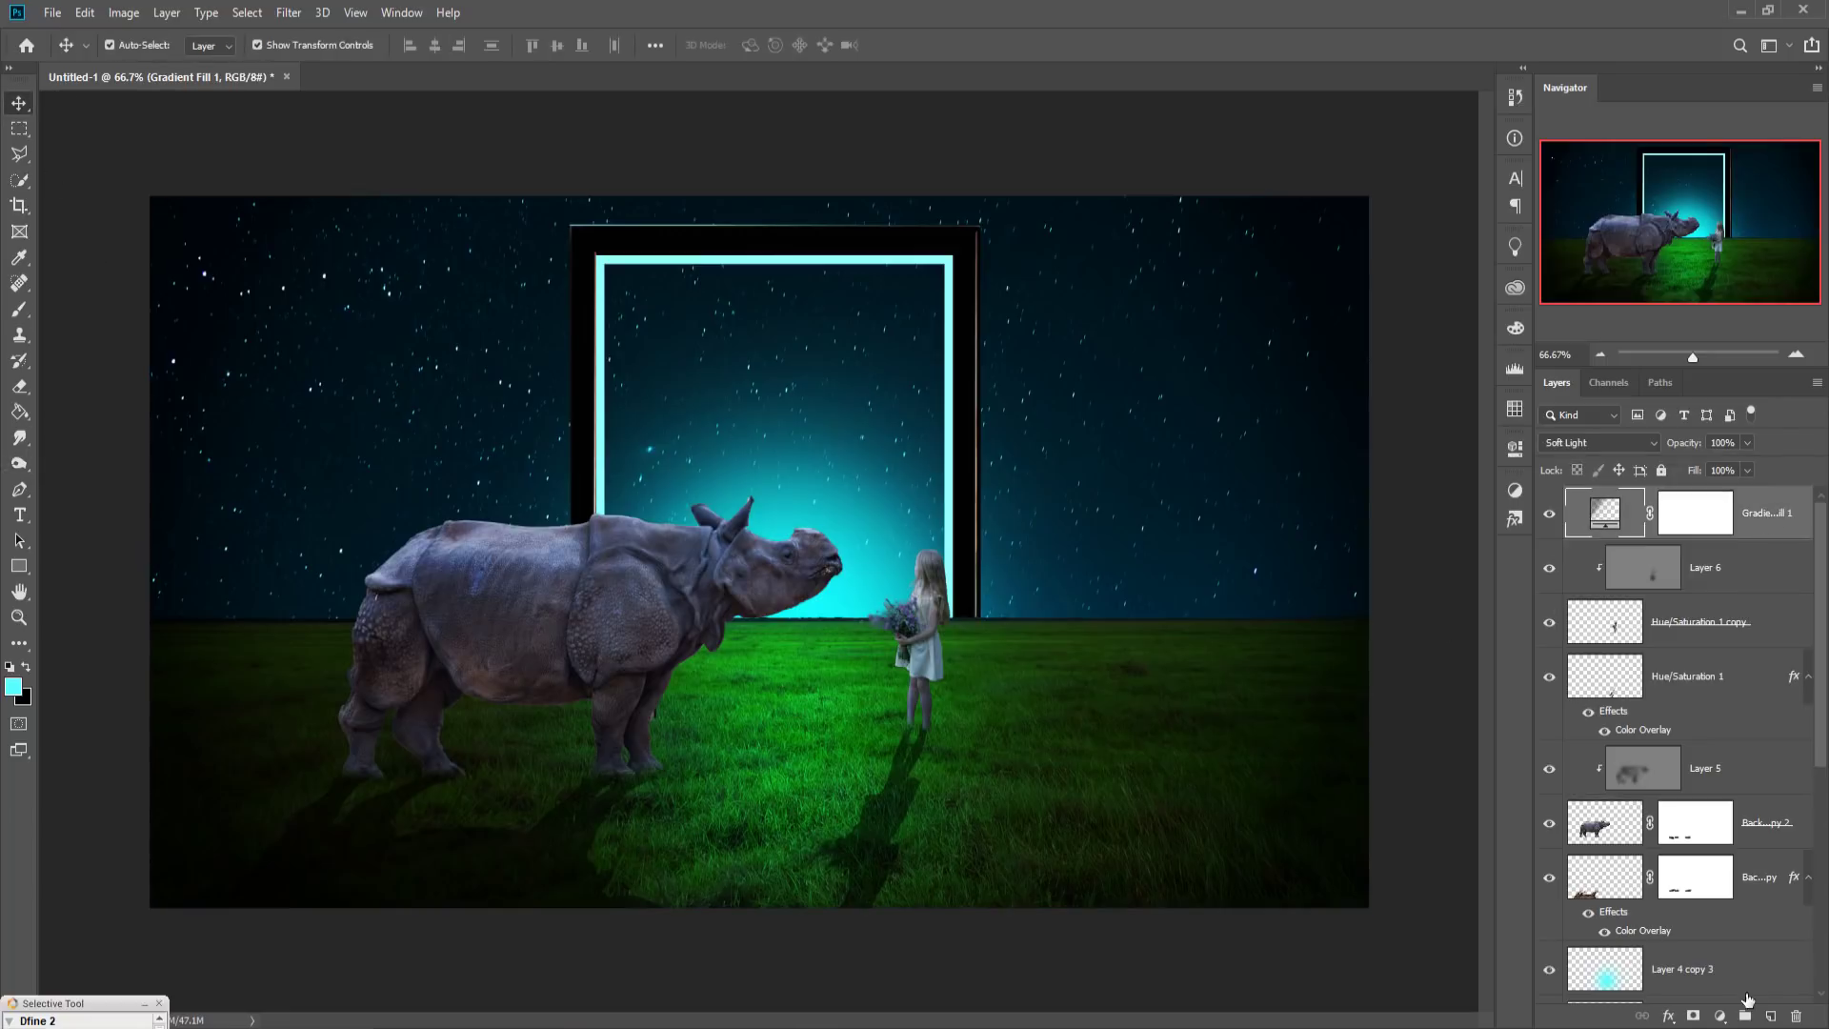
Step: Add a Color Balance adjustment with midtones at Cyan -31 and Blue +24
click(1720, 1016)
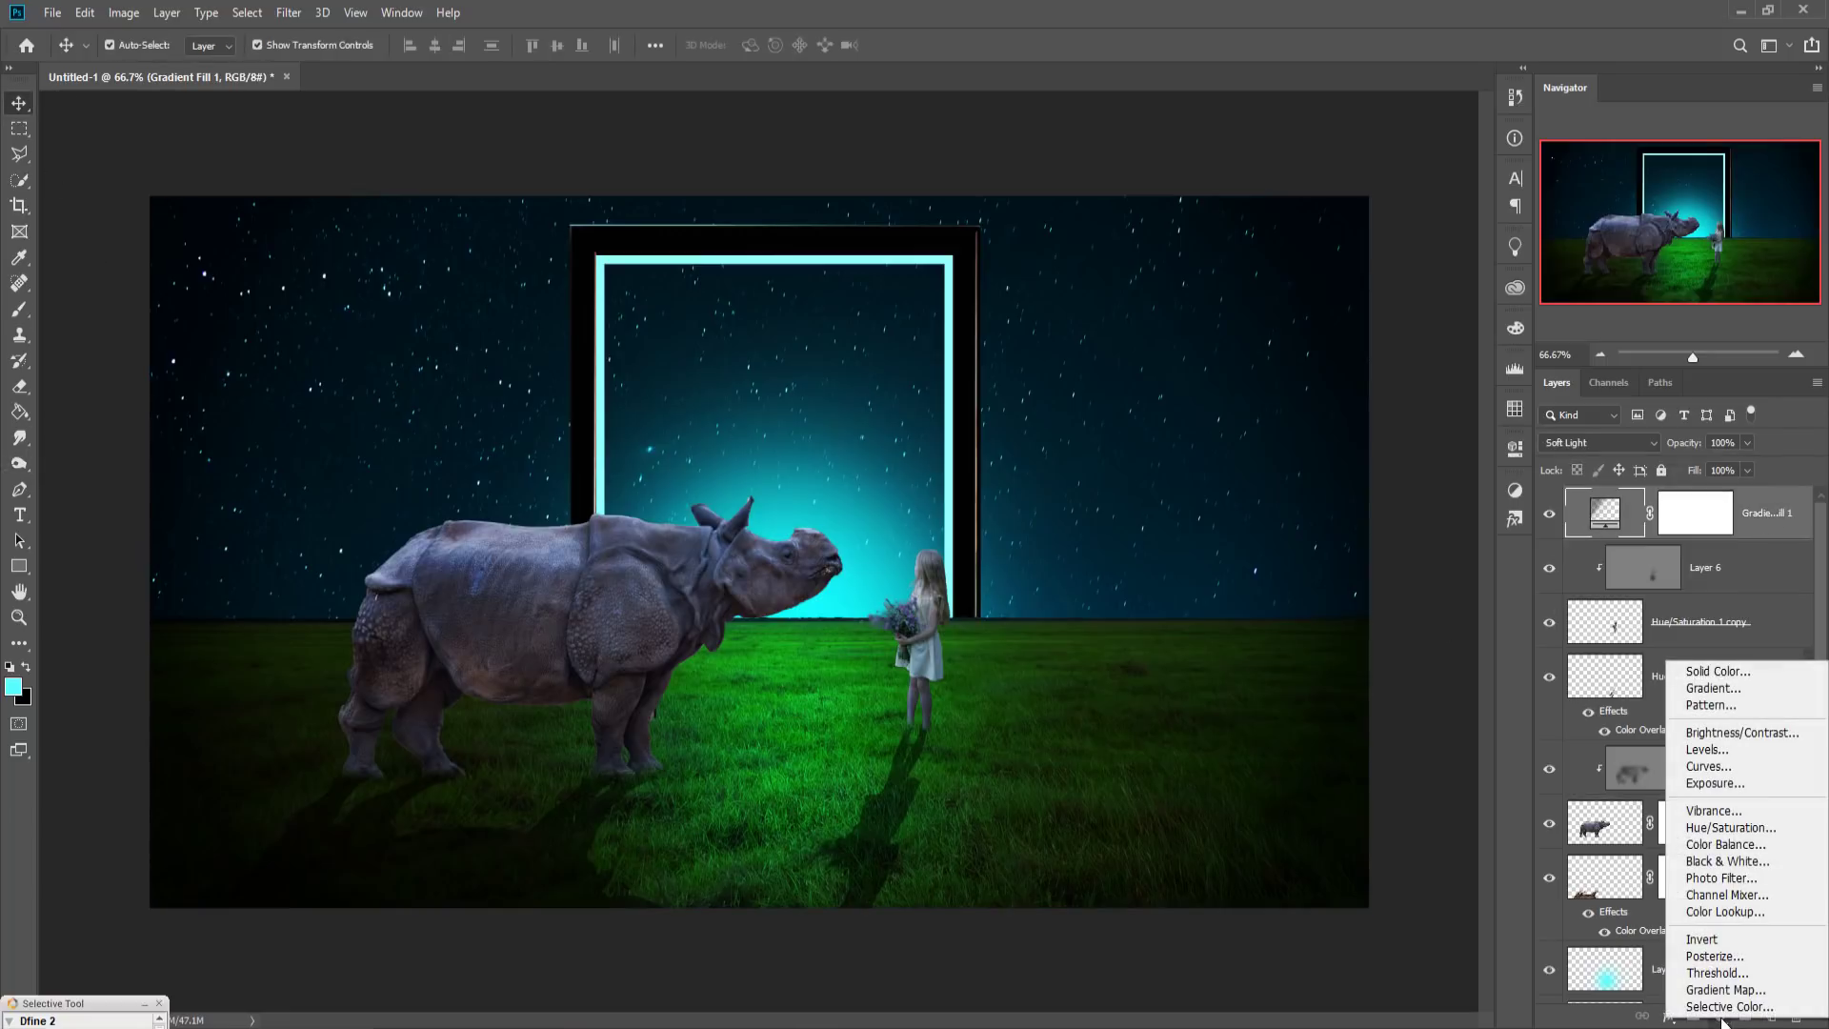
click(1732, 845)
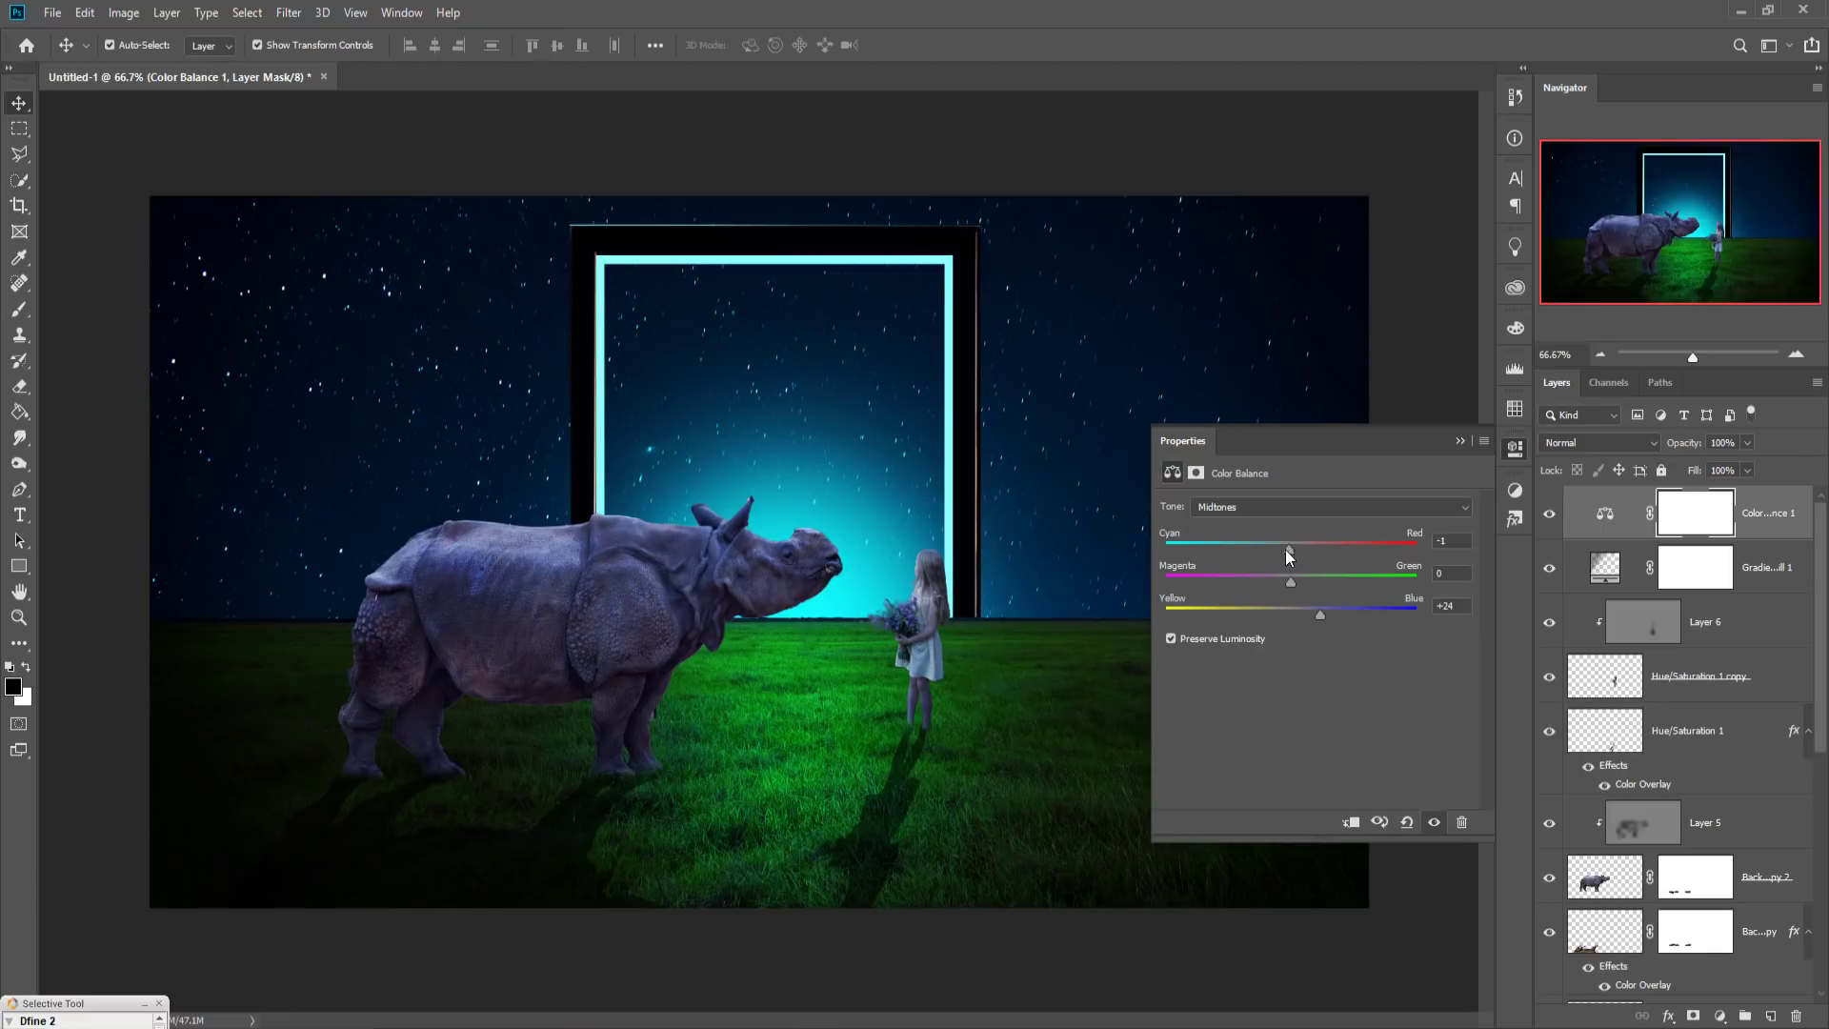
drag(1286, 552, 1276, 552)
click(1457, 440)
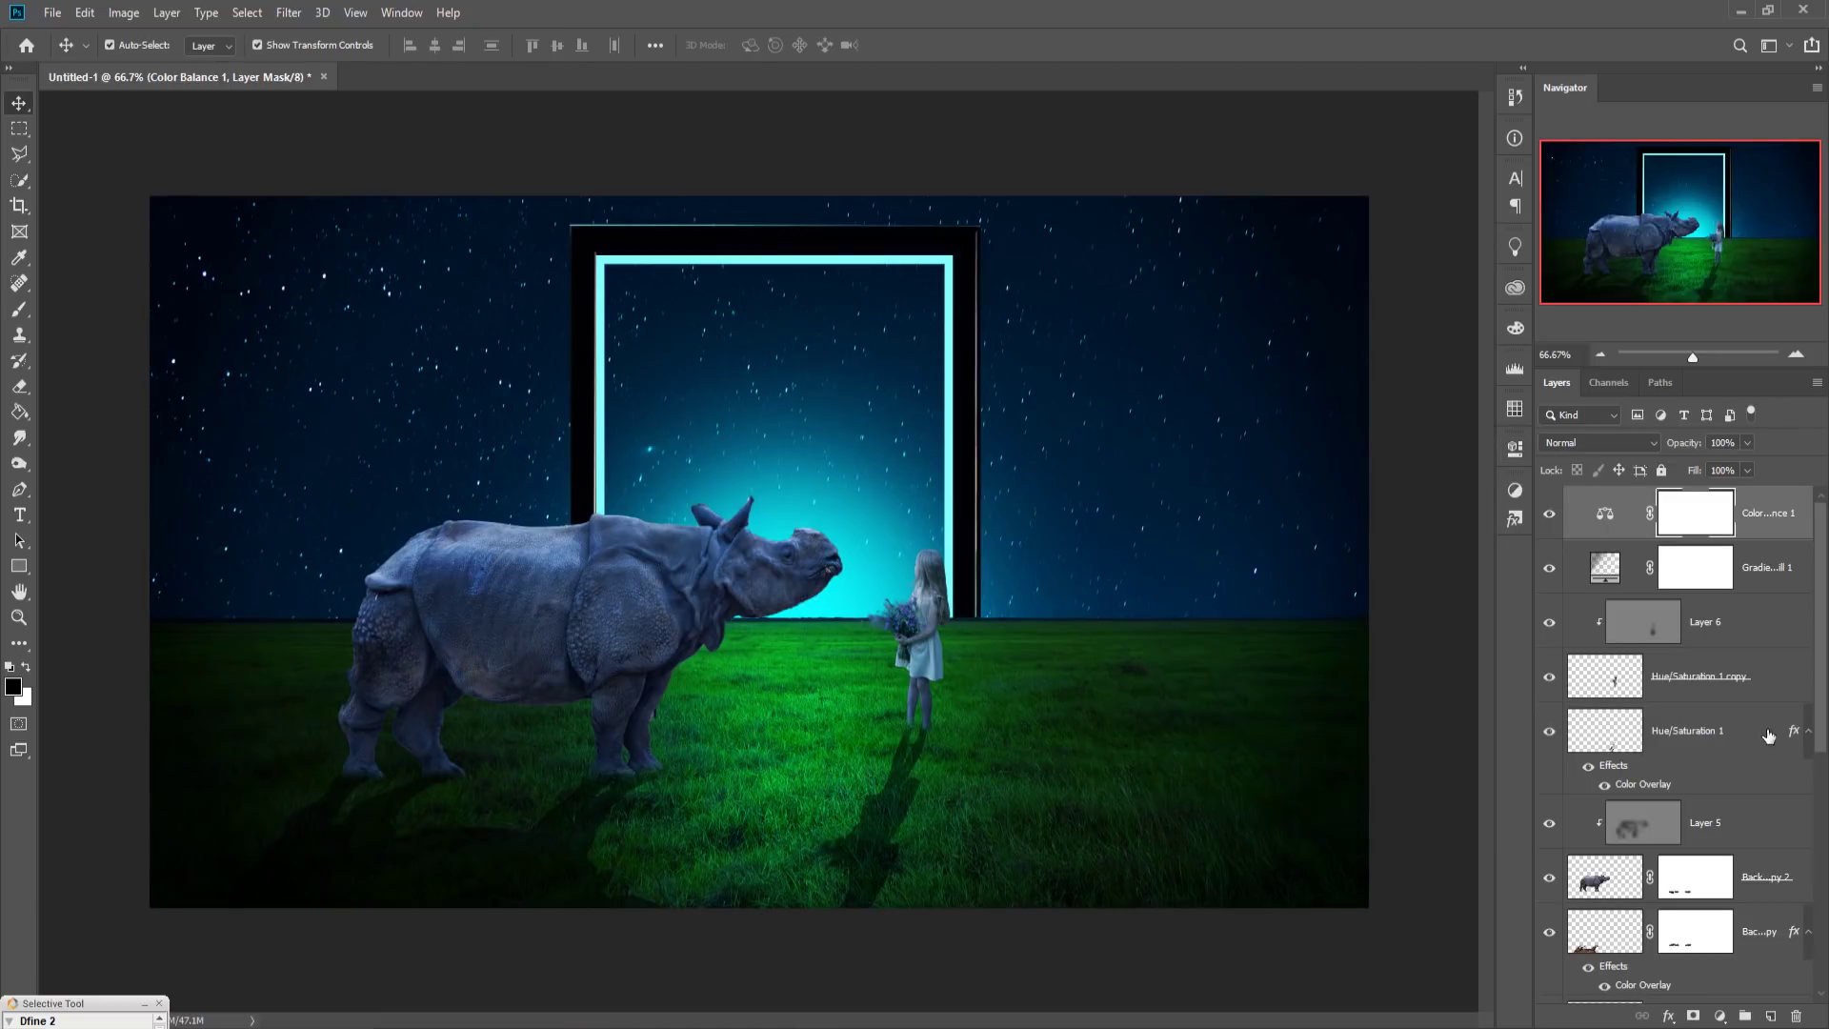
click(1769, 531)
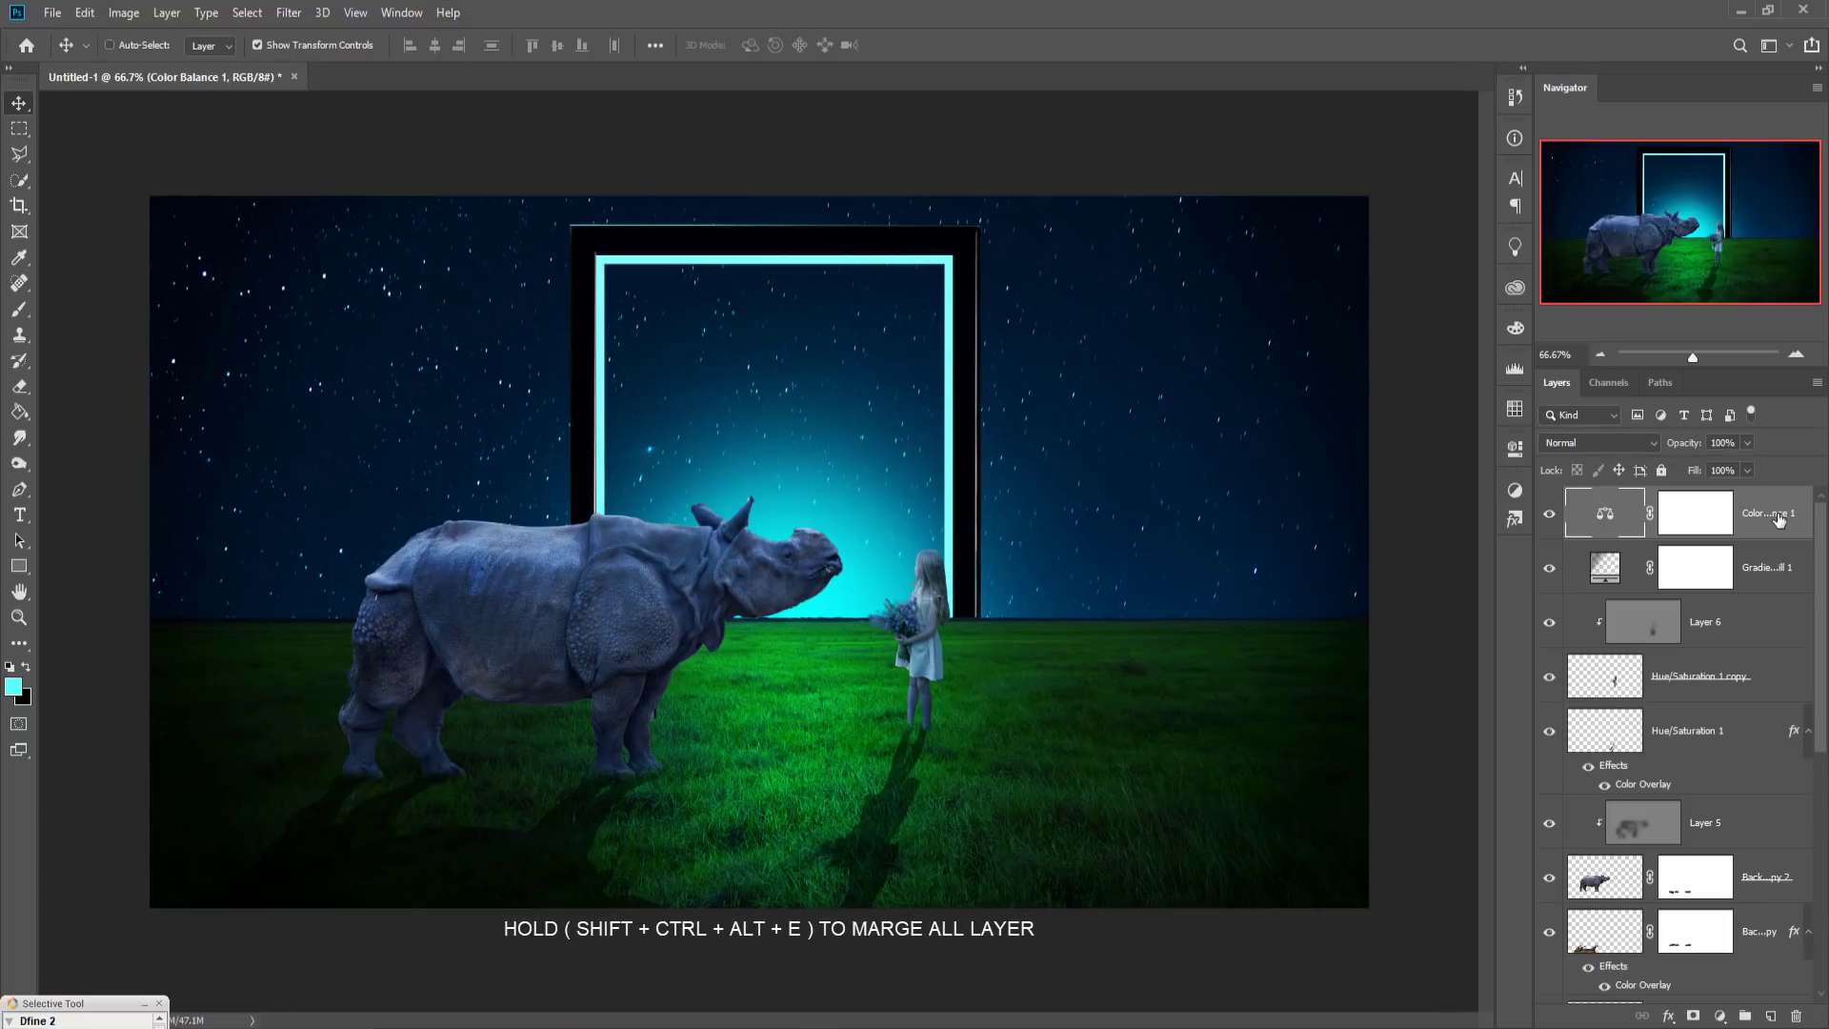
Step: Stamp all visible layers into Layer 7 and duplicate it as Layer 7 copy
key(shift+ctrl+alt+e)
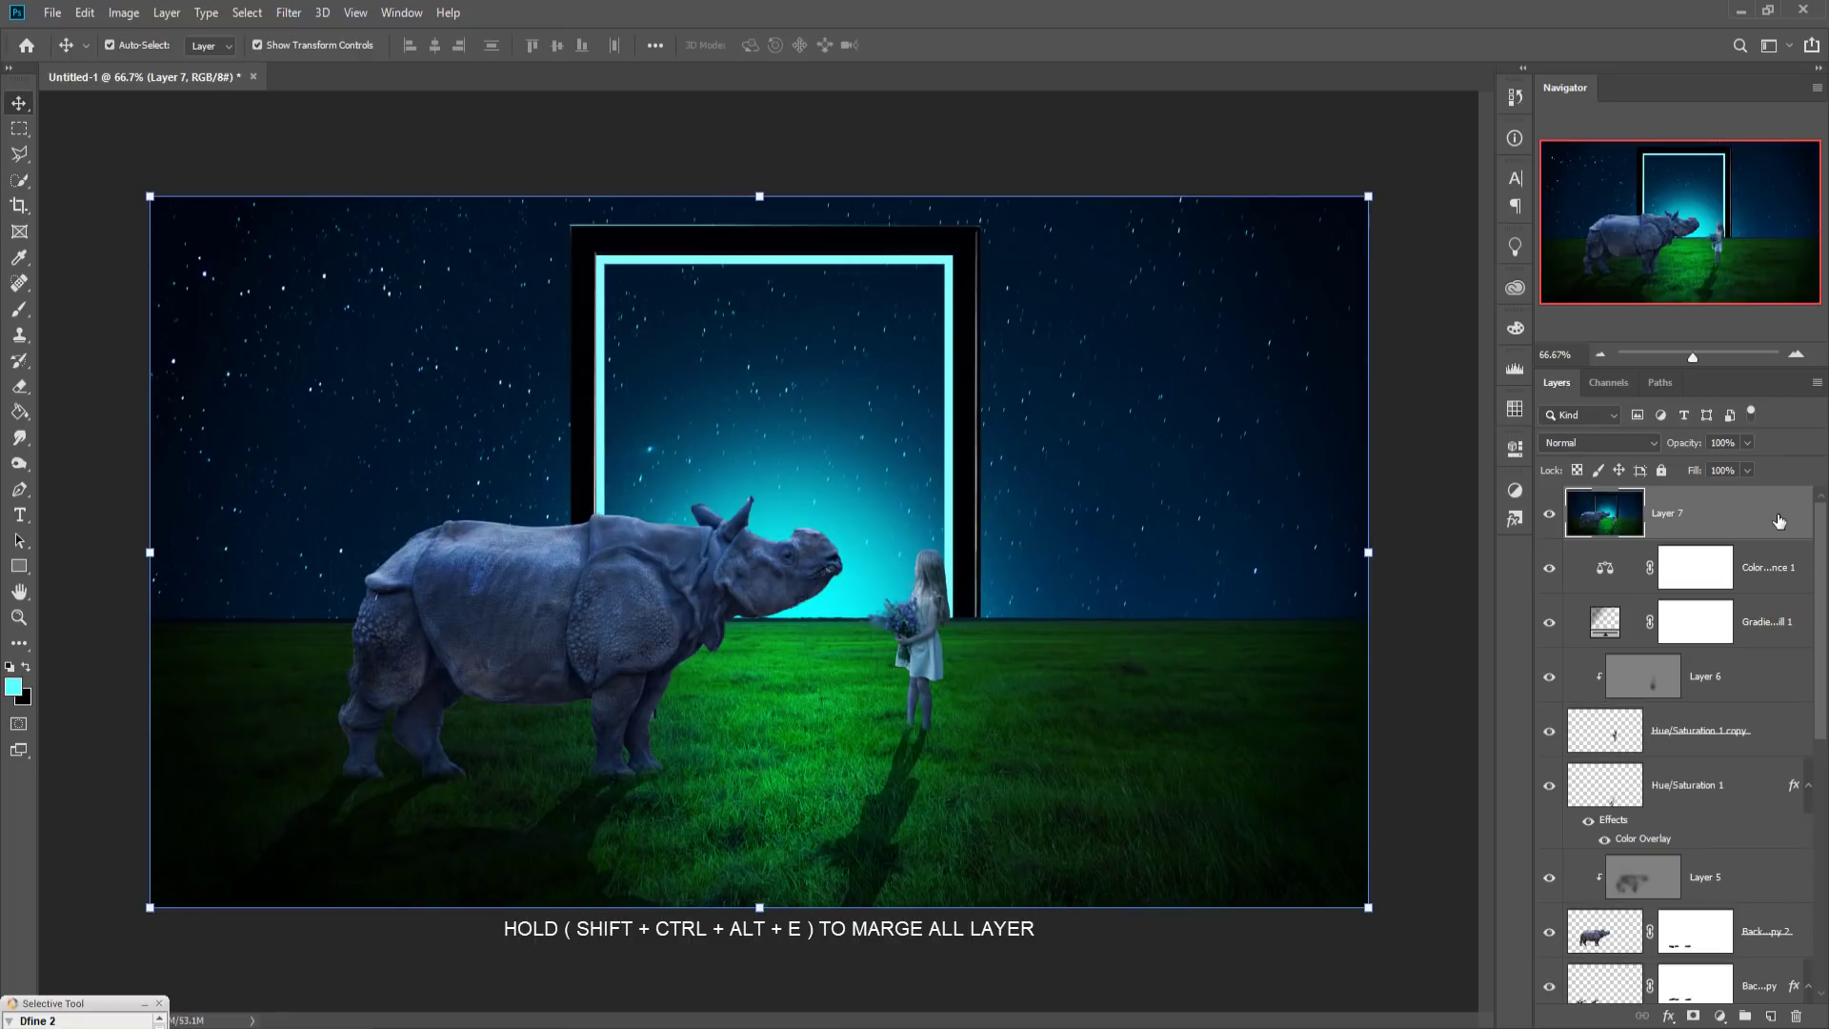
right_click(1726, 507)
click(1512, 297)
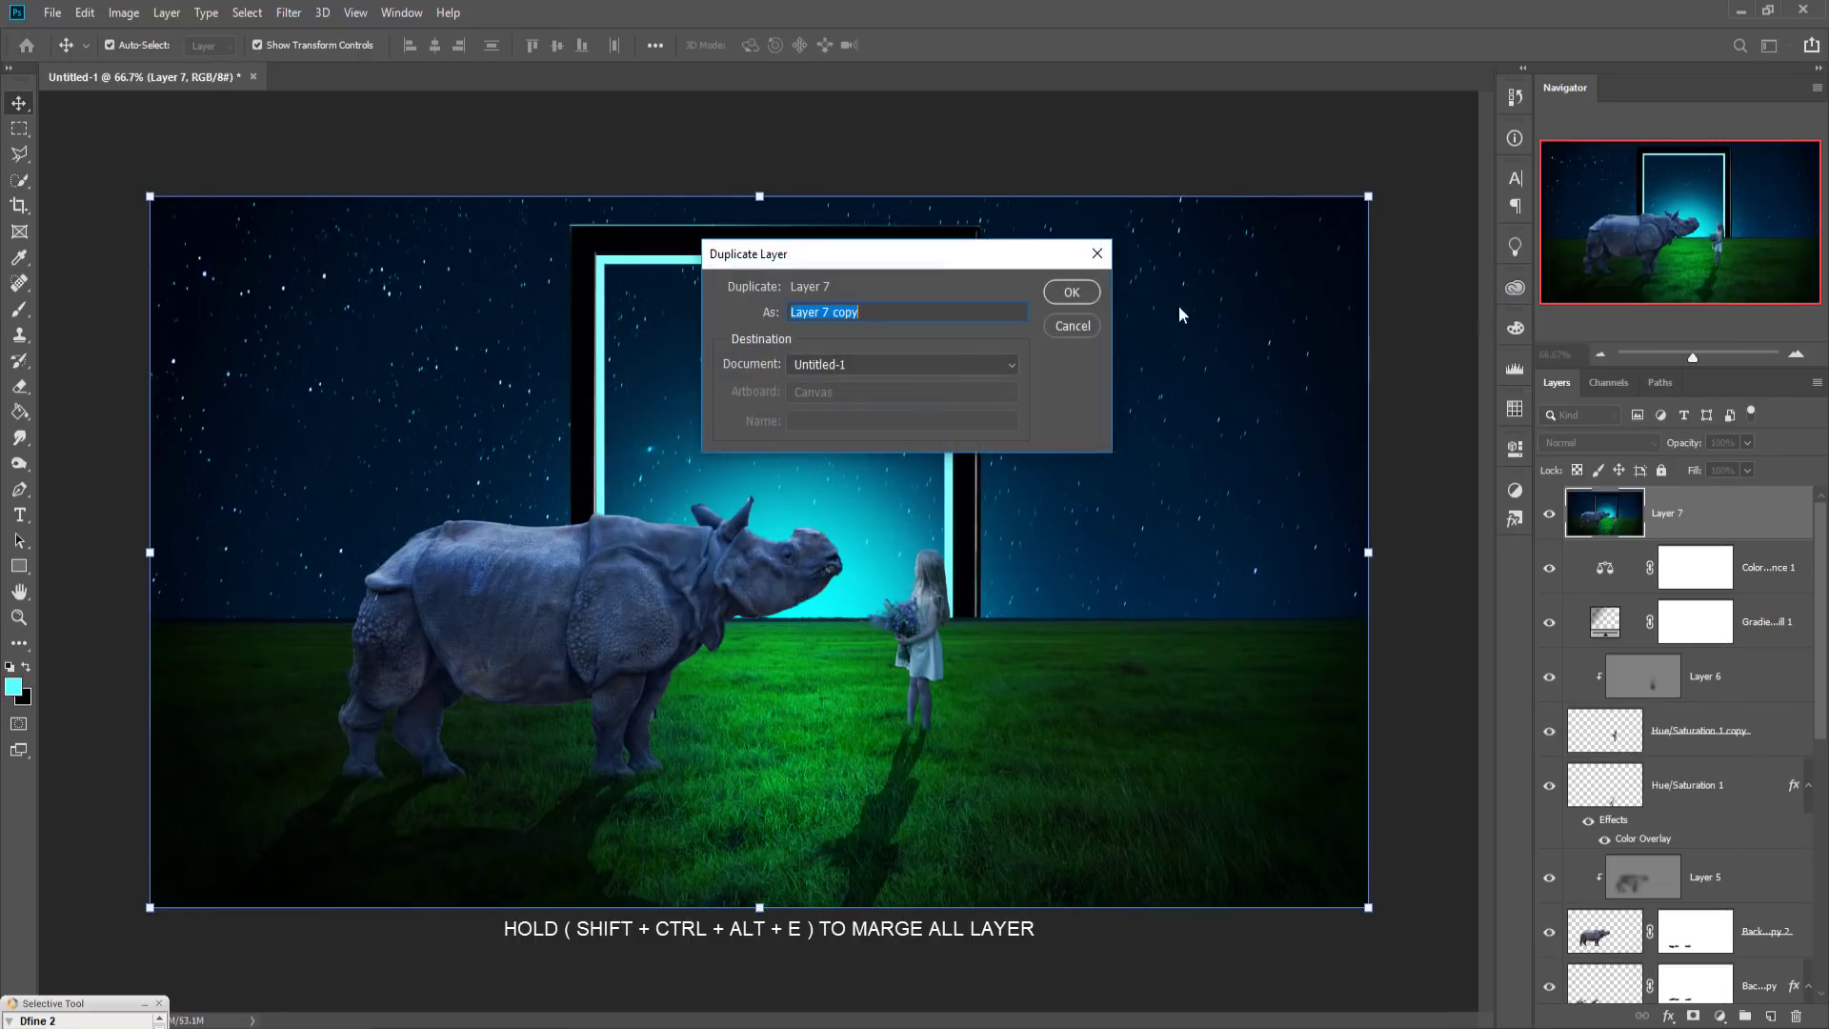
click(1071, 292)
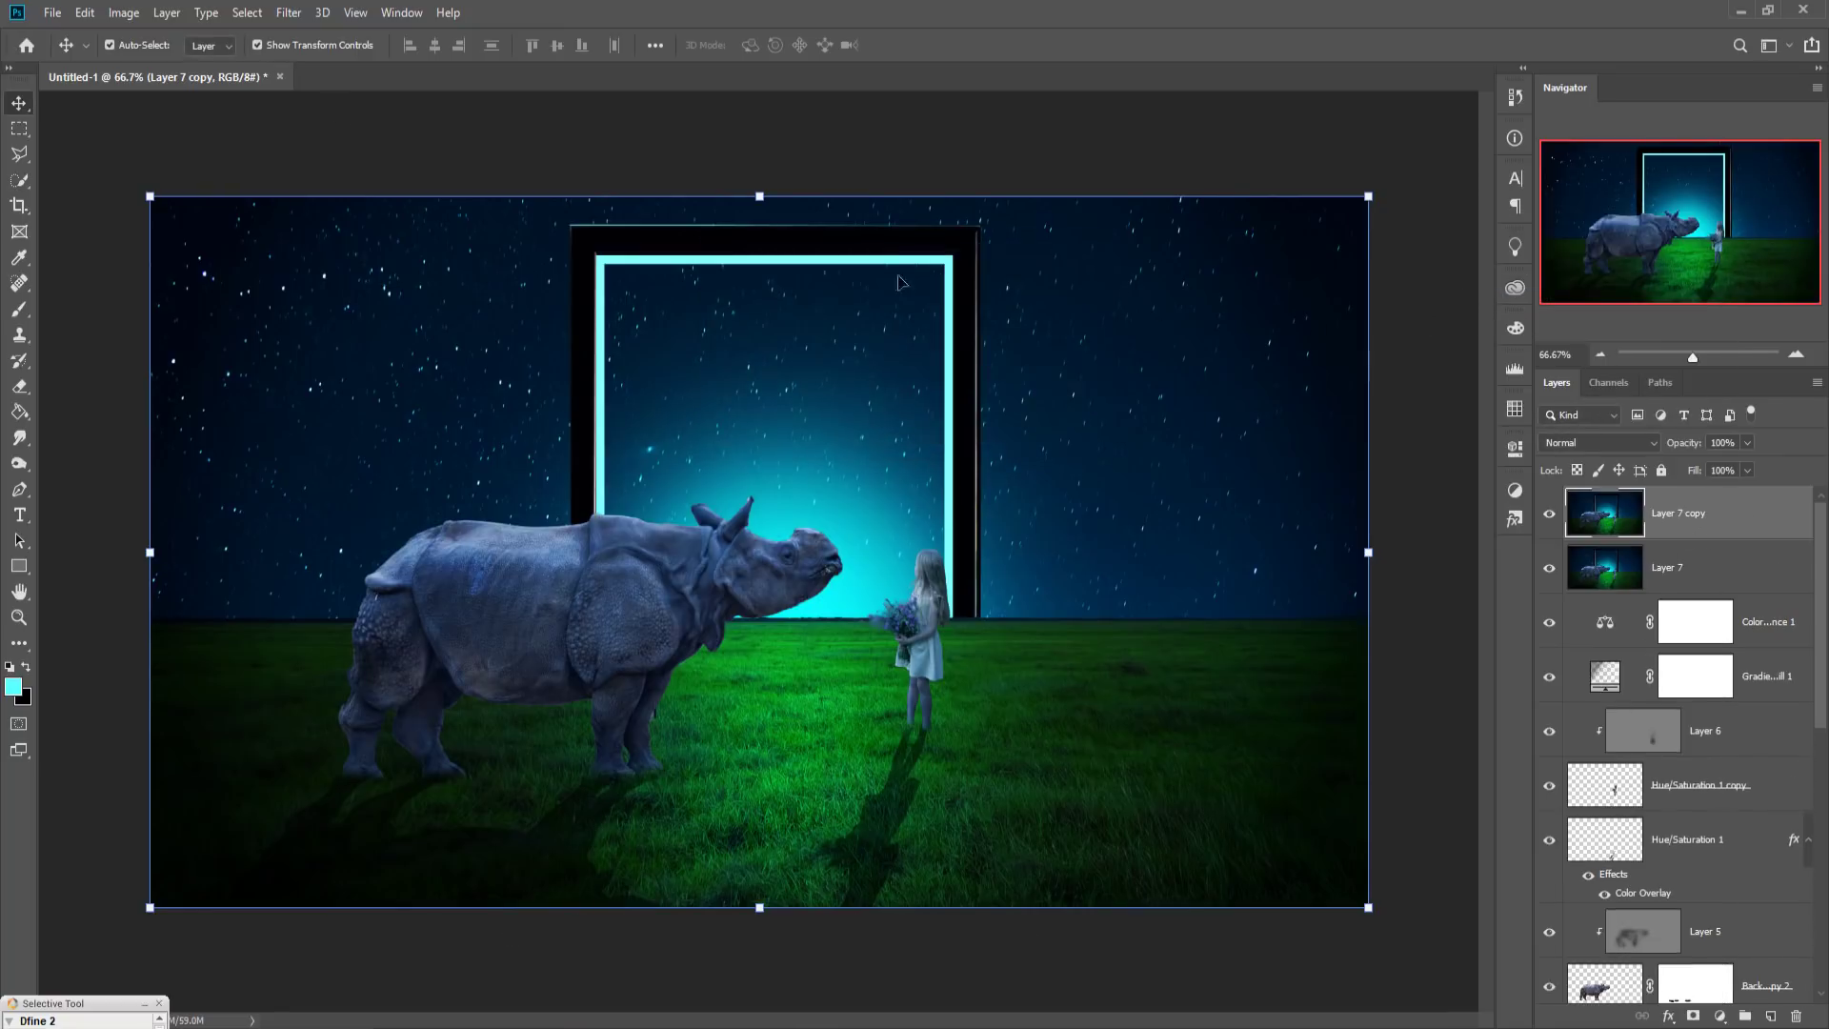
Step: Open the Camera Raw filter on Layer 7 copy
click(289, 12)
key(Escape)
key(ctrl+shift+a)
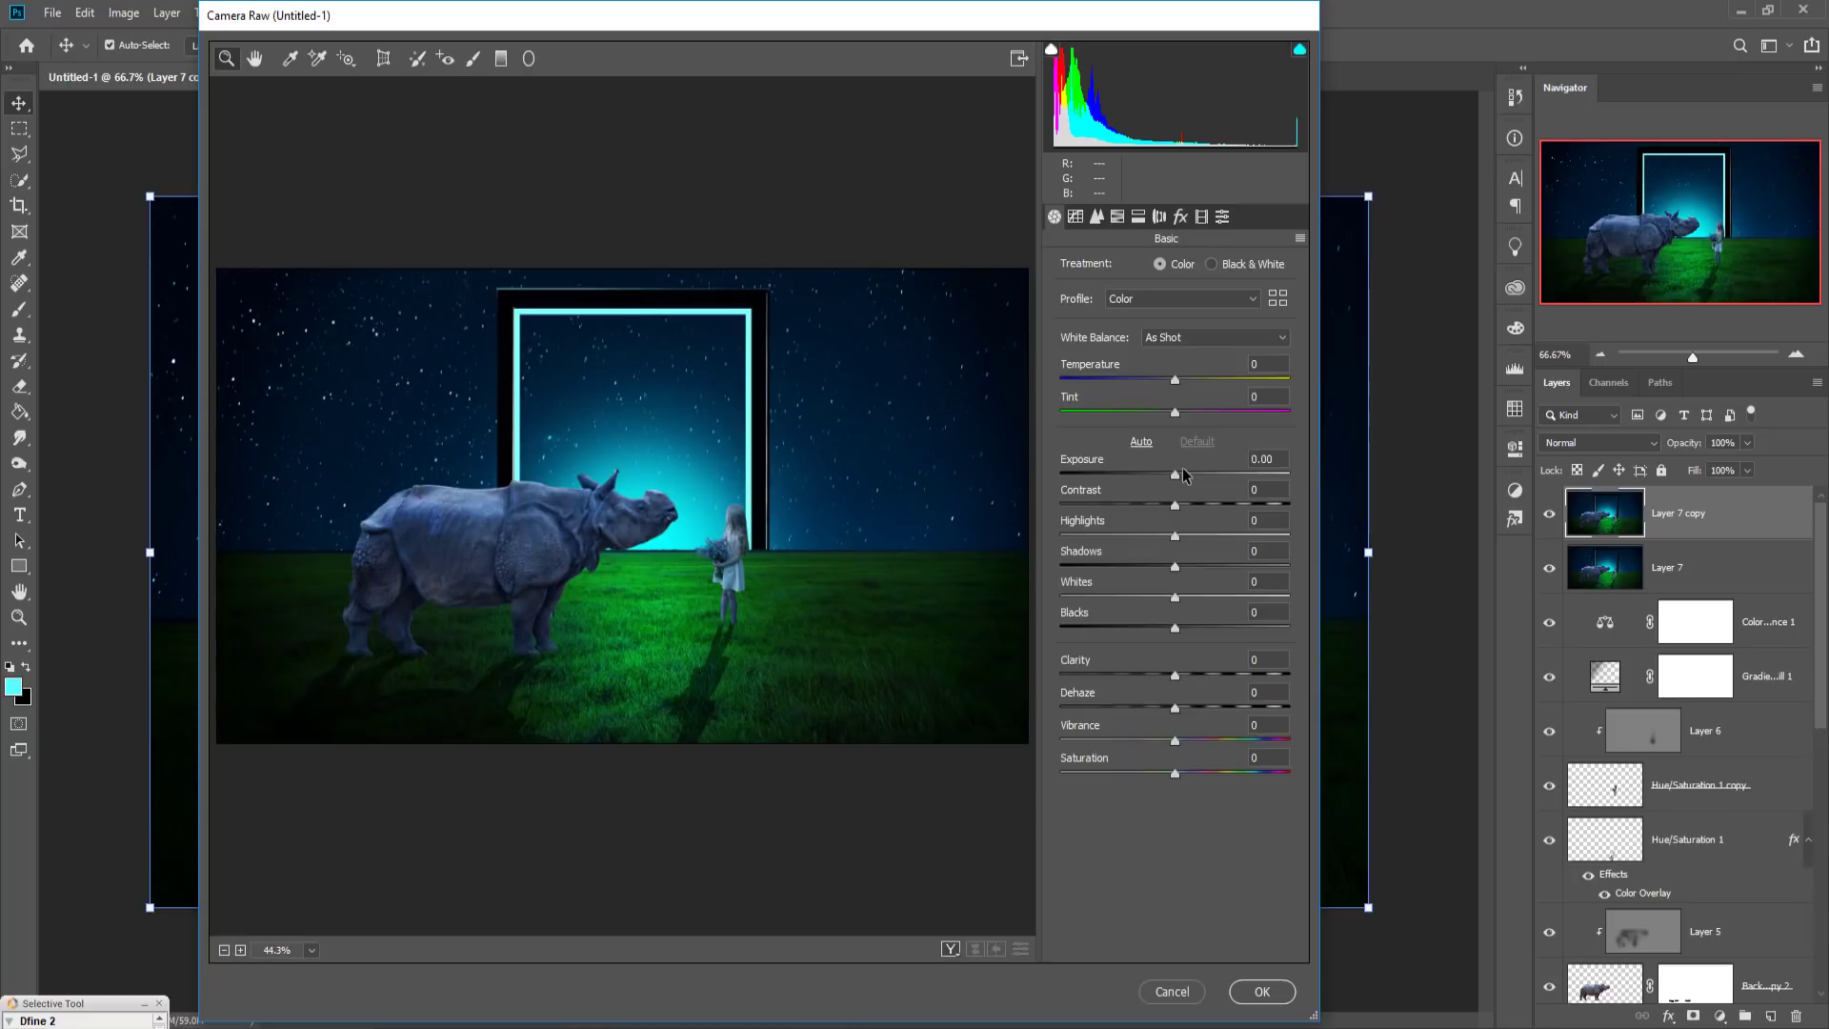
Step: Set the Camera Raw post-crop vignette amount to -37 and Exposure to +0.05
click(1180, 217)
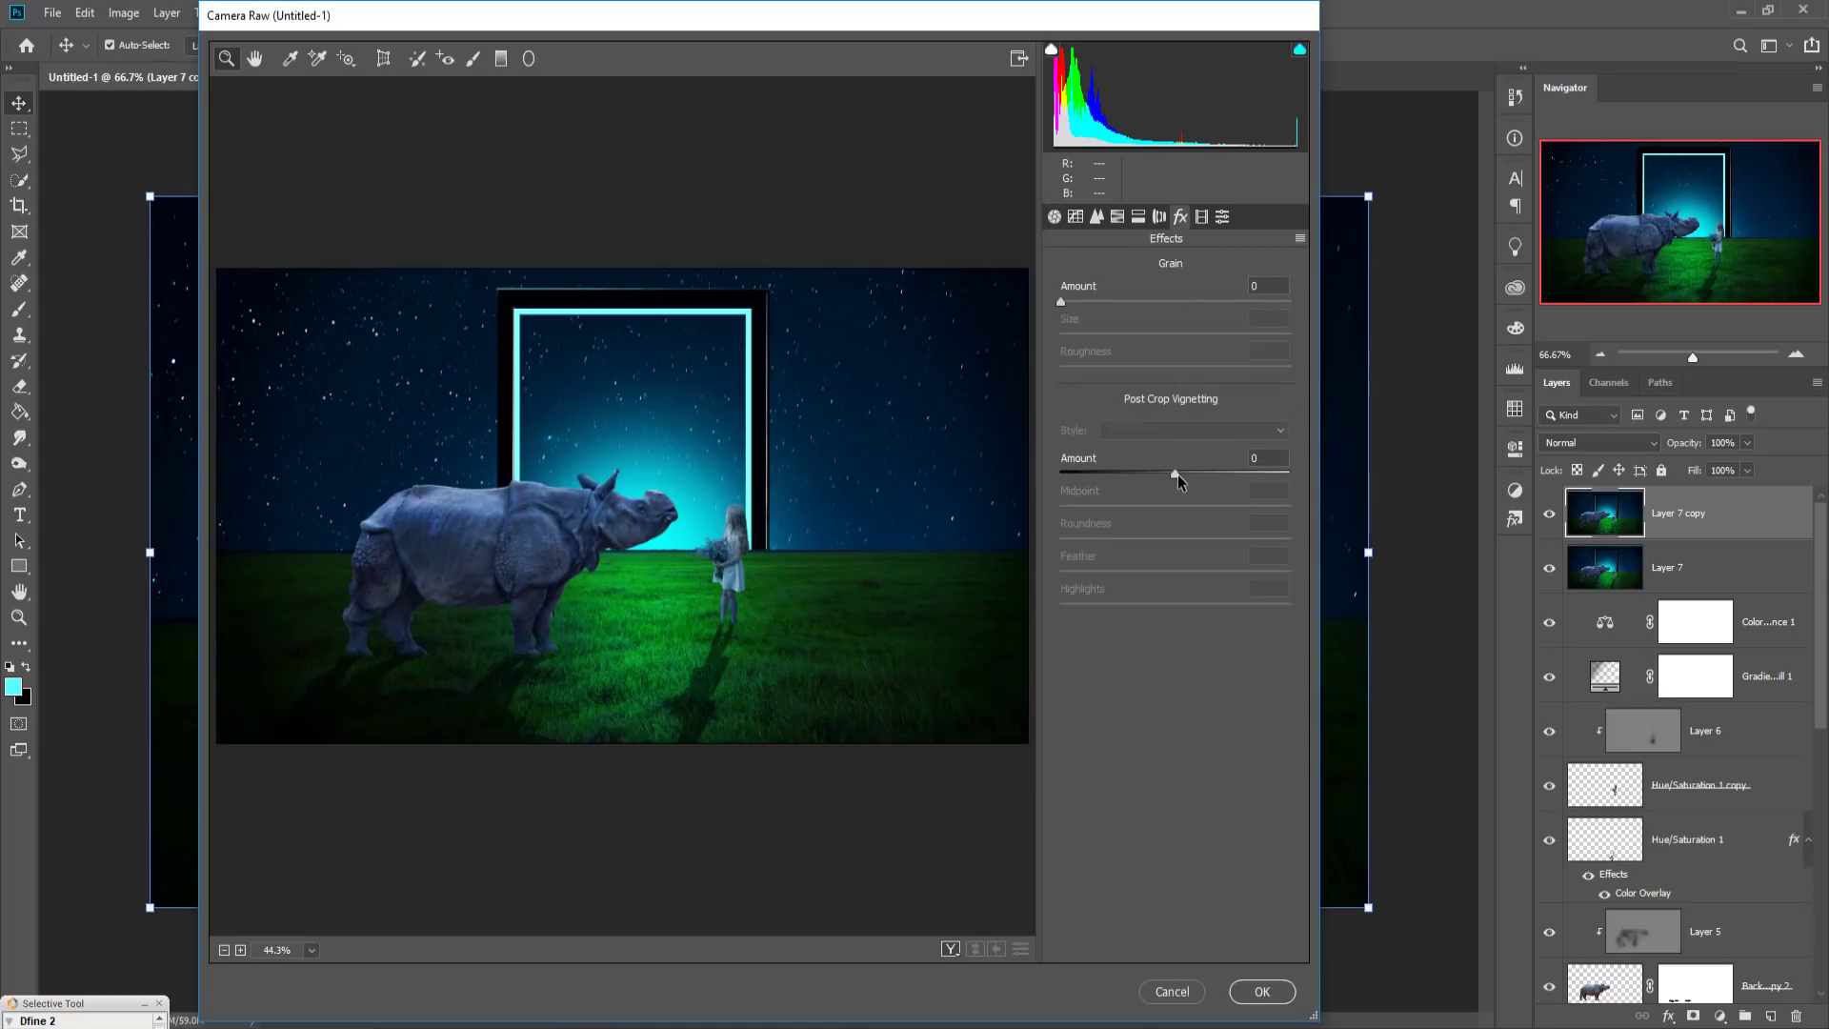
drag(1176, 474, 1133, 472)
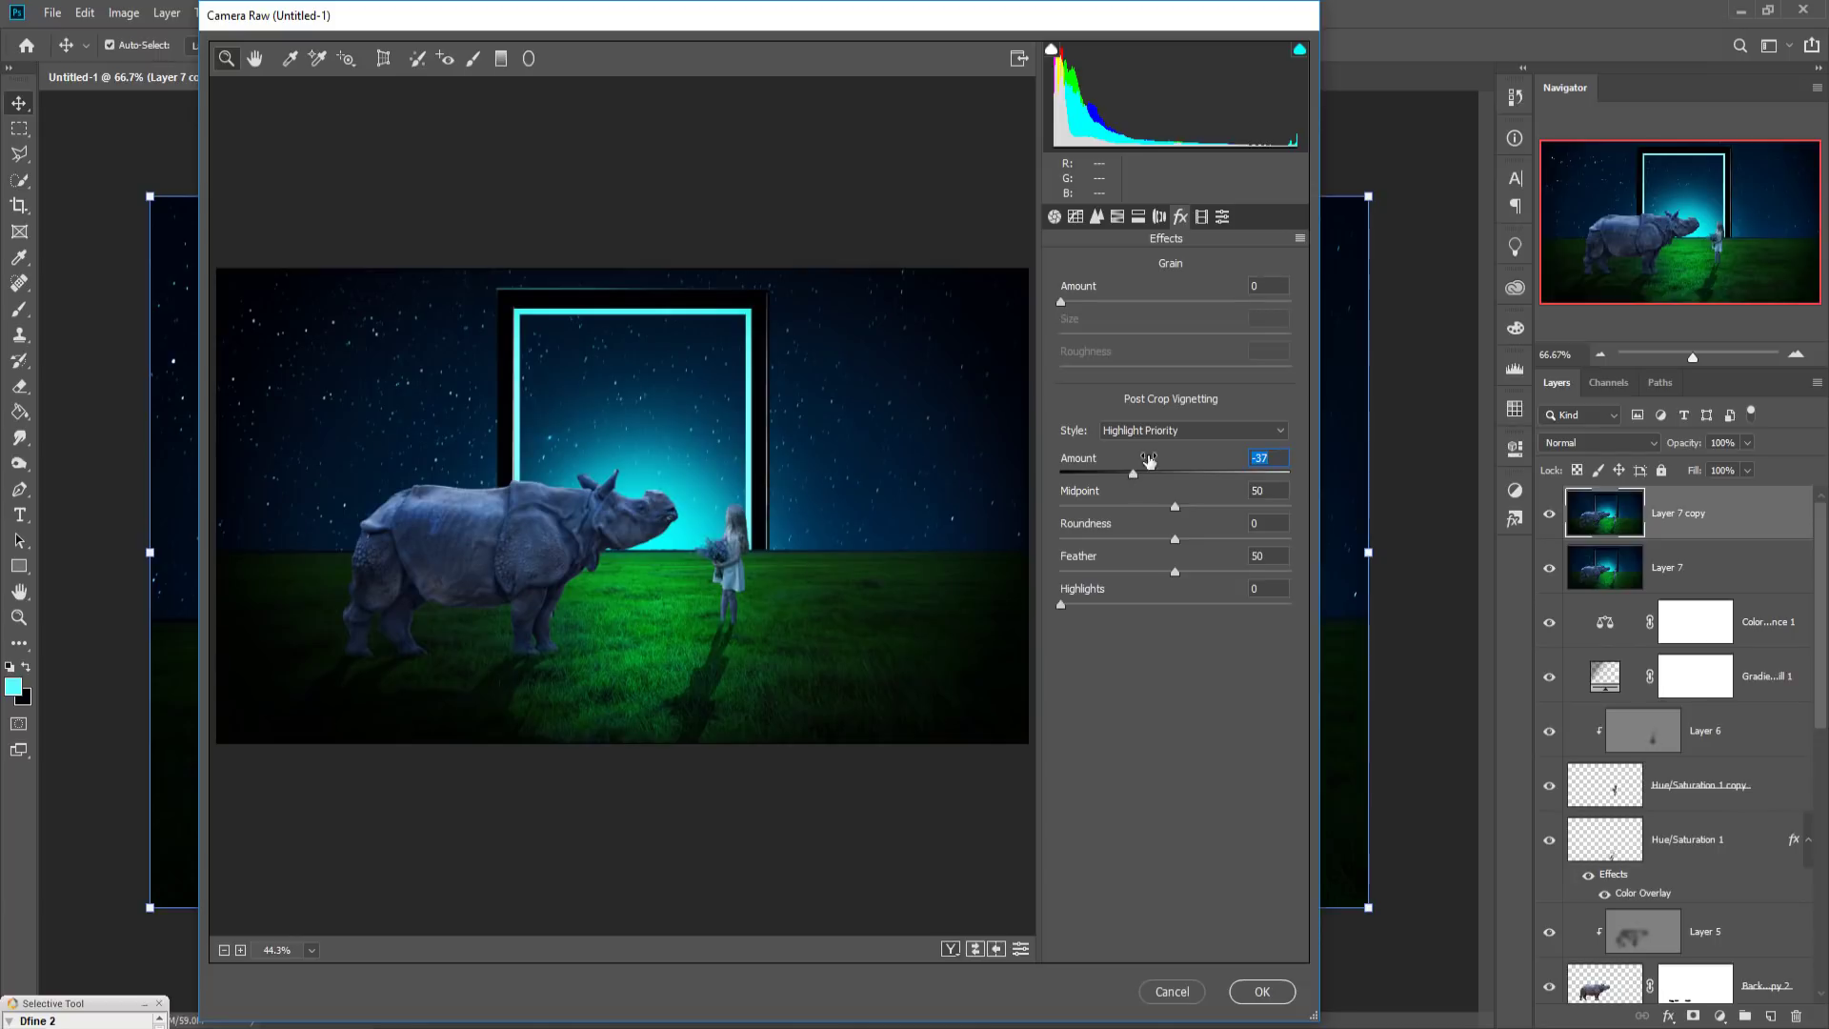
click(1055, 217)
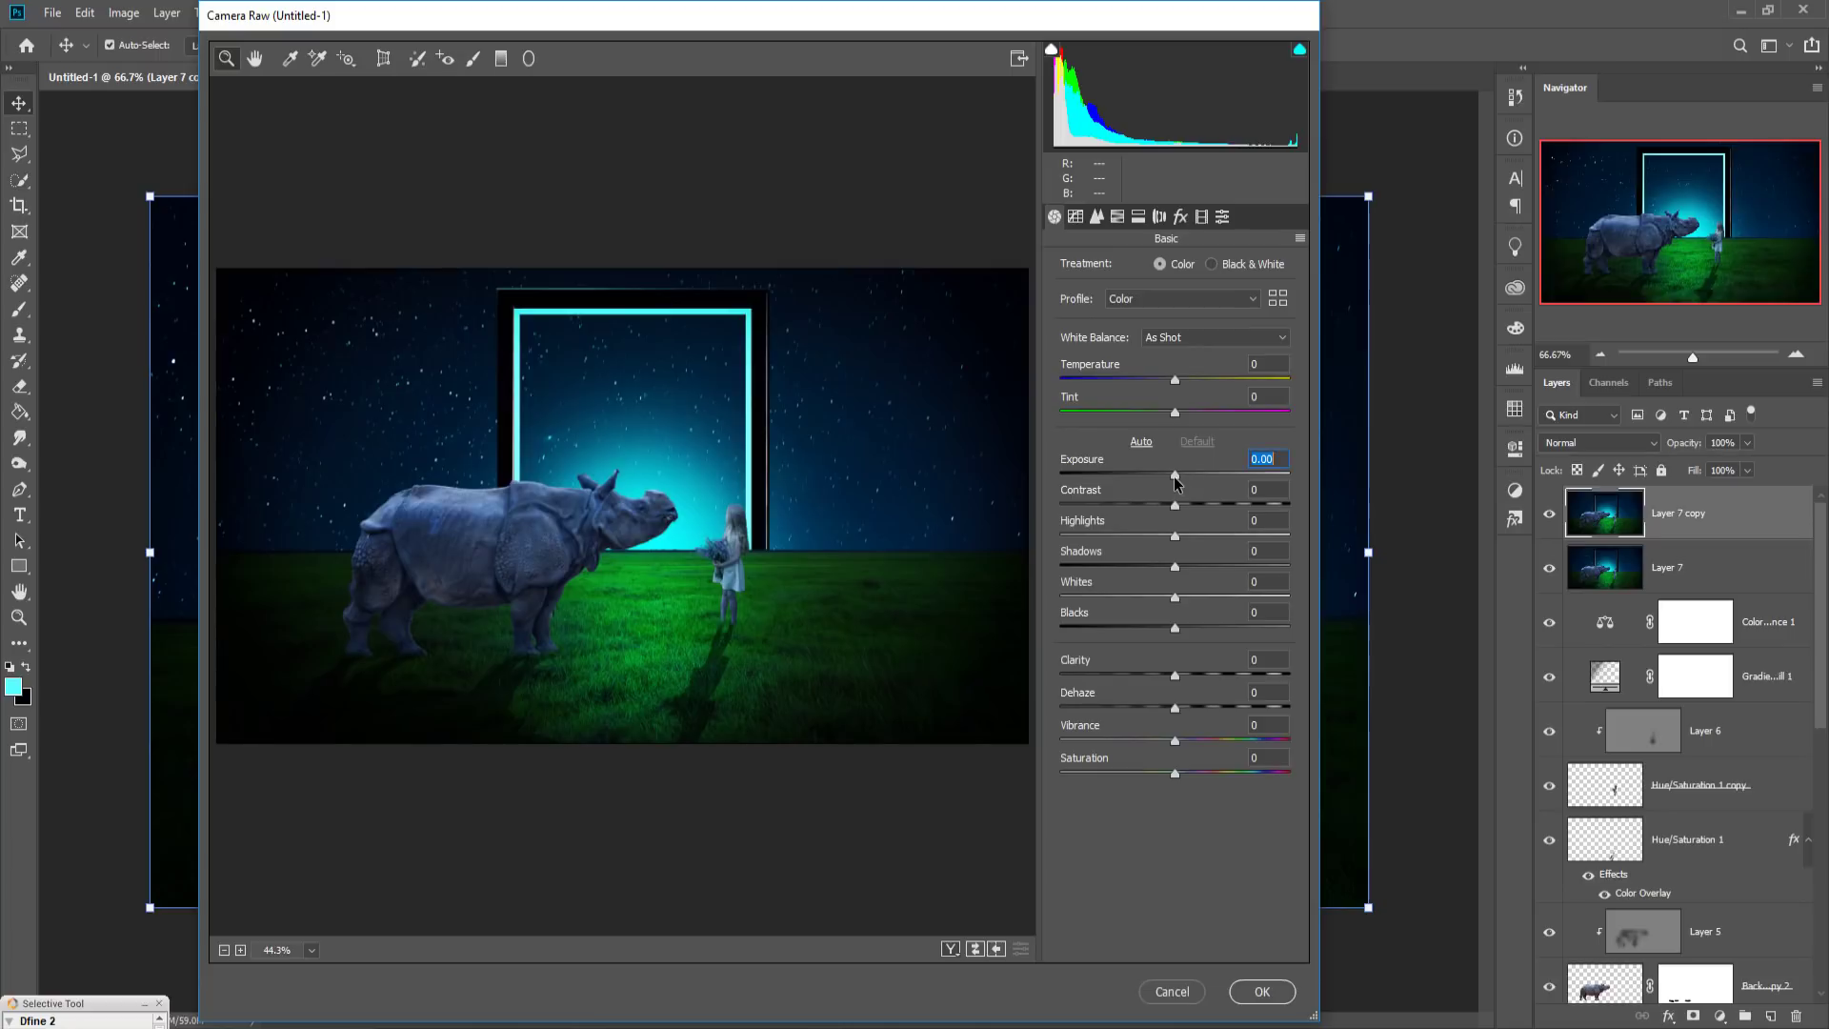
drag(1175, 478, 1178, 484)
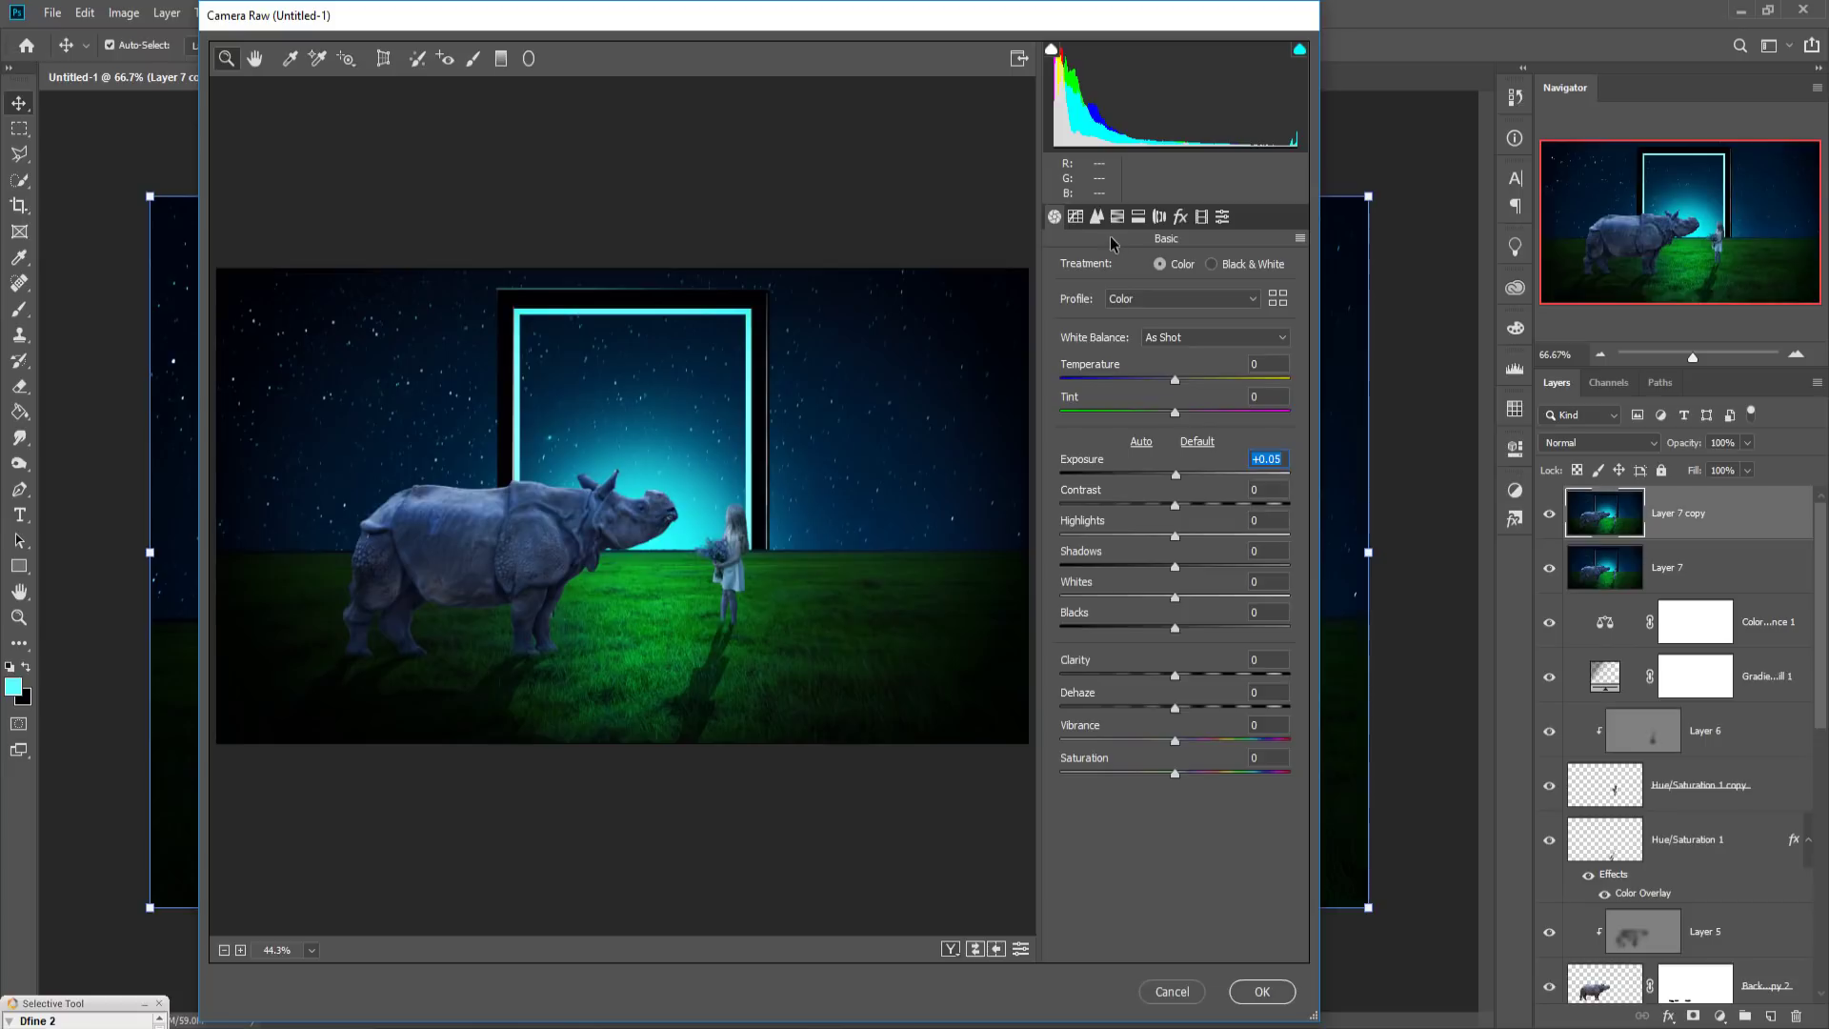
Step: Split-tone shadows at hue 203/saturation 16 and highlights at 189/8, balance +9, then apply
click(1138, 217)
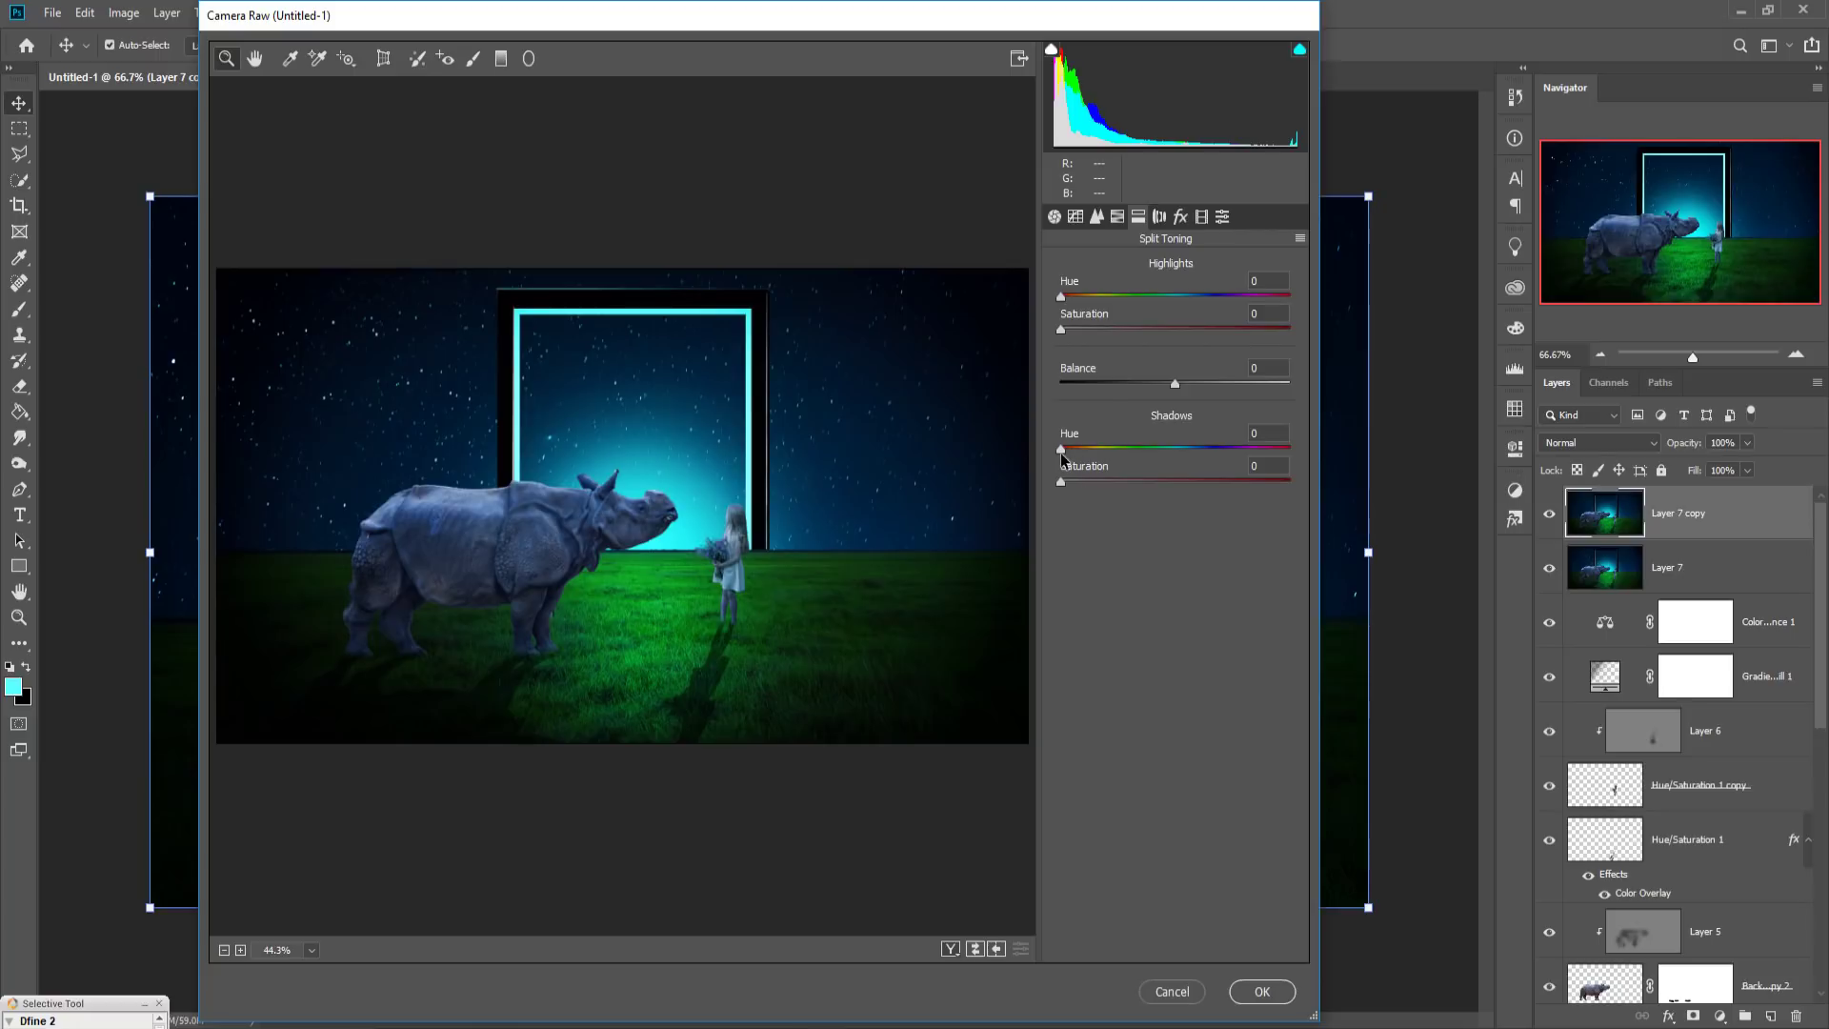
drag(1060, 450, 1188, 454)
mouse_move(1059, 480)
mouse_down()
mouse_move(1190, 483)
mouse_move(1099, 479)
mouse_up()
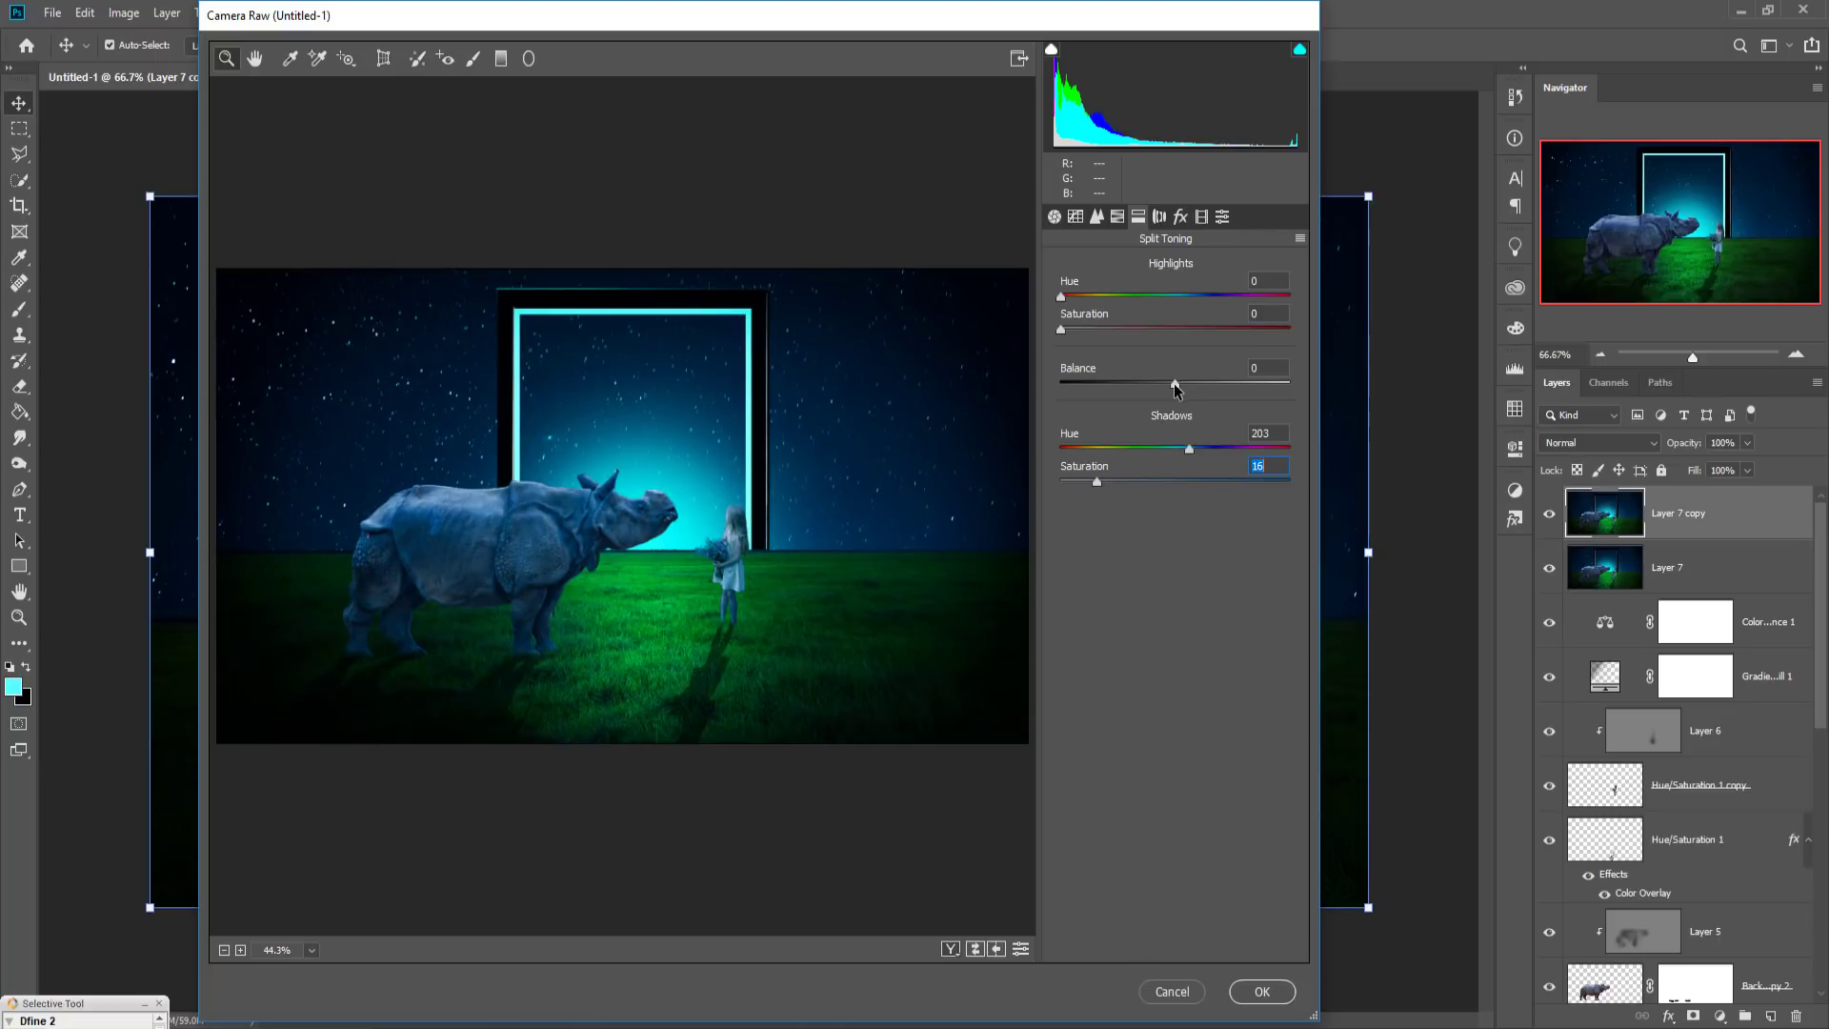
mouse_move(1178, 383)
mouse_down()
mouse_move(1154, 384)
mouse_move(1185, 384)
mouse_up()
drag(1061, 297, 1178, 303)
drag(1061, 330, 1078, 329)
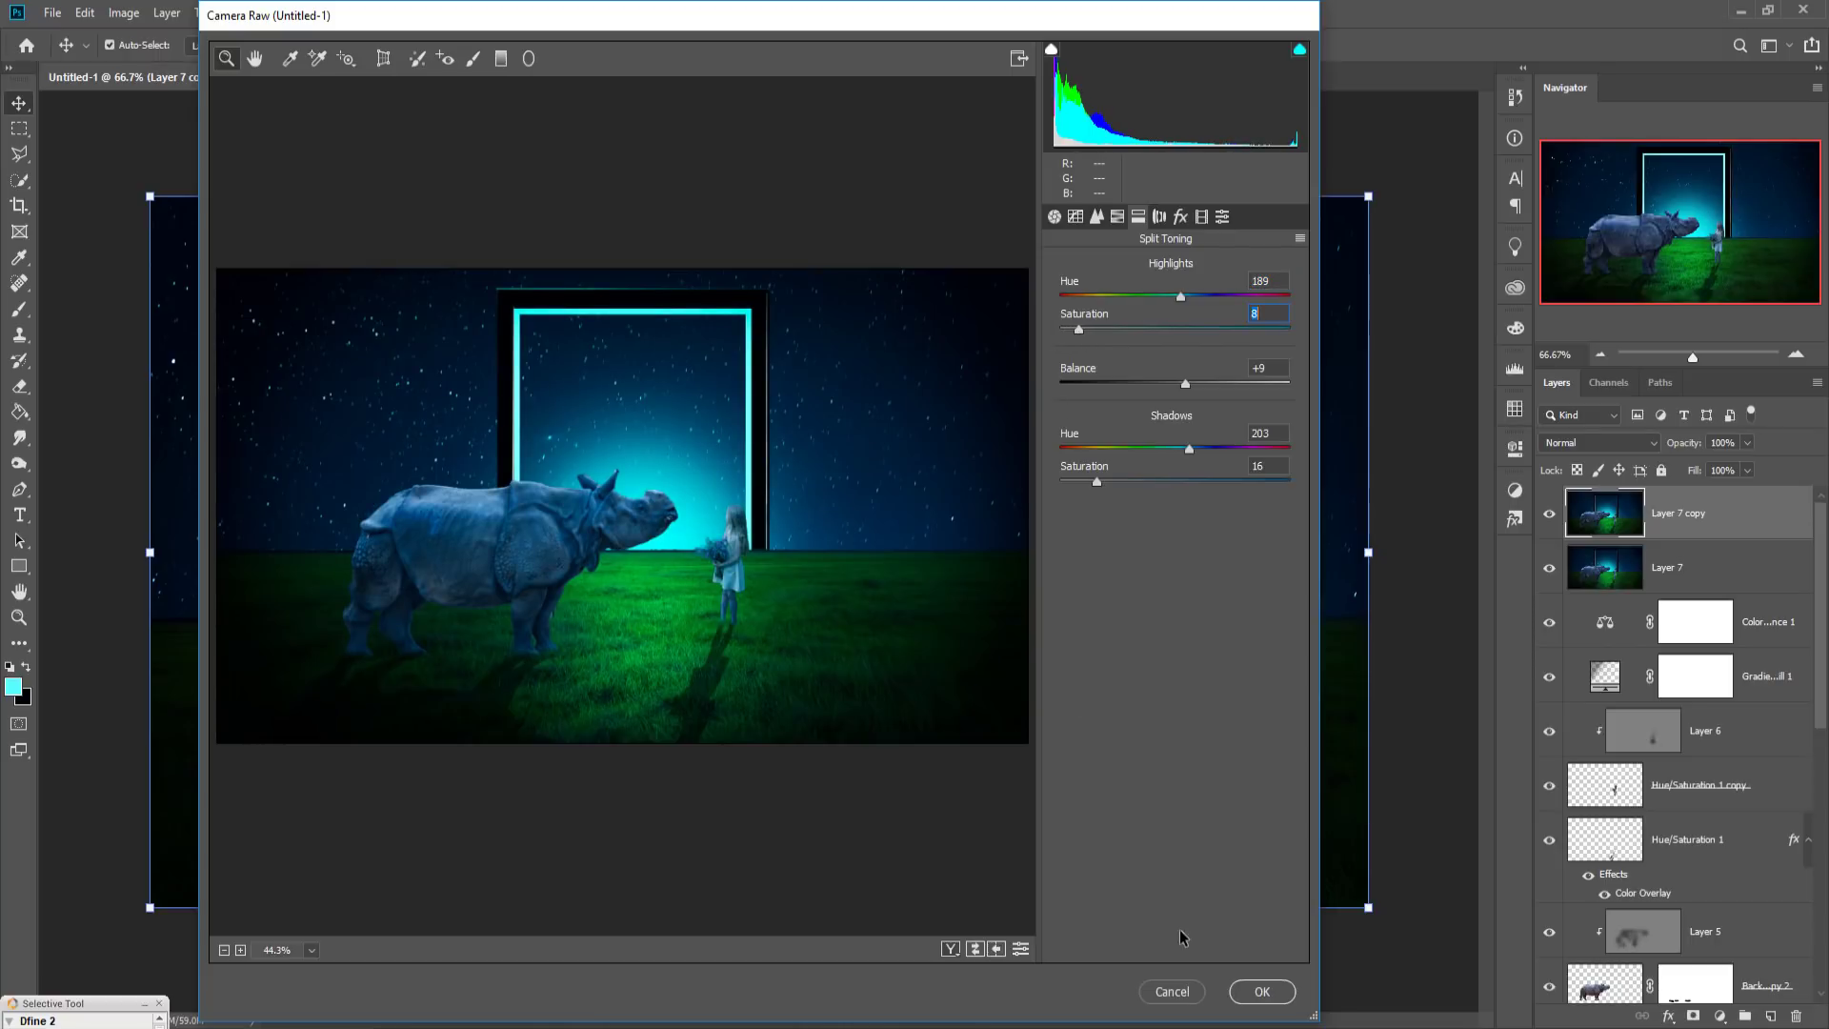
click(1261, 992)
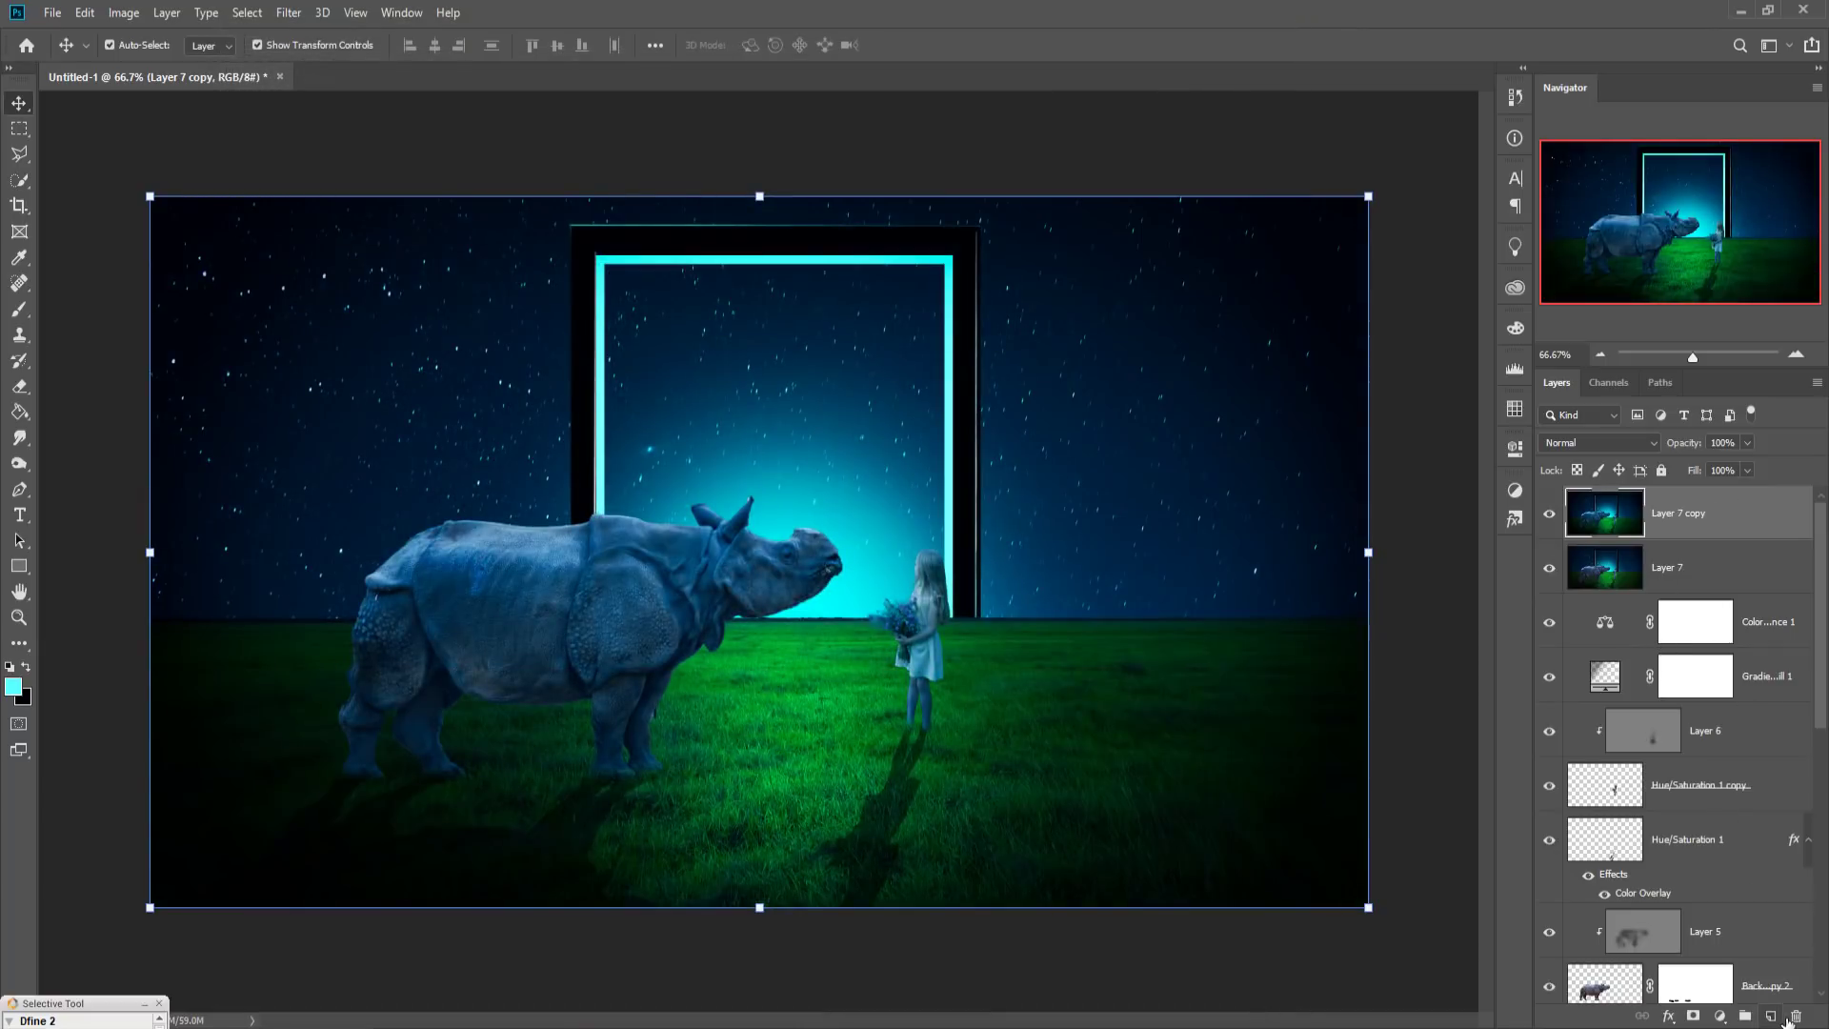
Step: Add a new layer and set up a near-black brush at 10% opacity
click(1769, 1015)
click(15, 316)
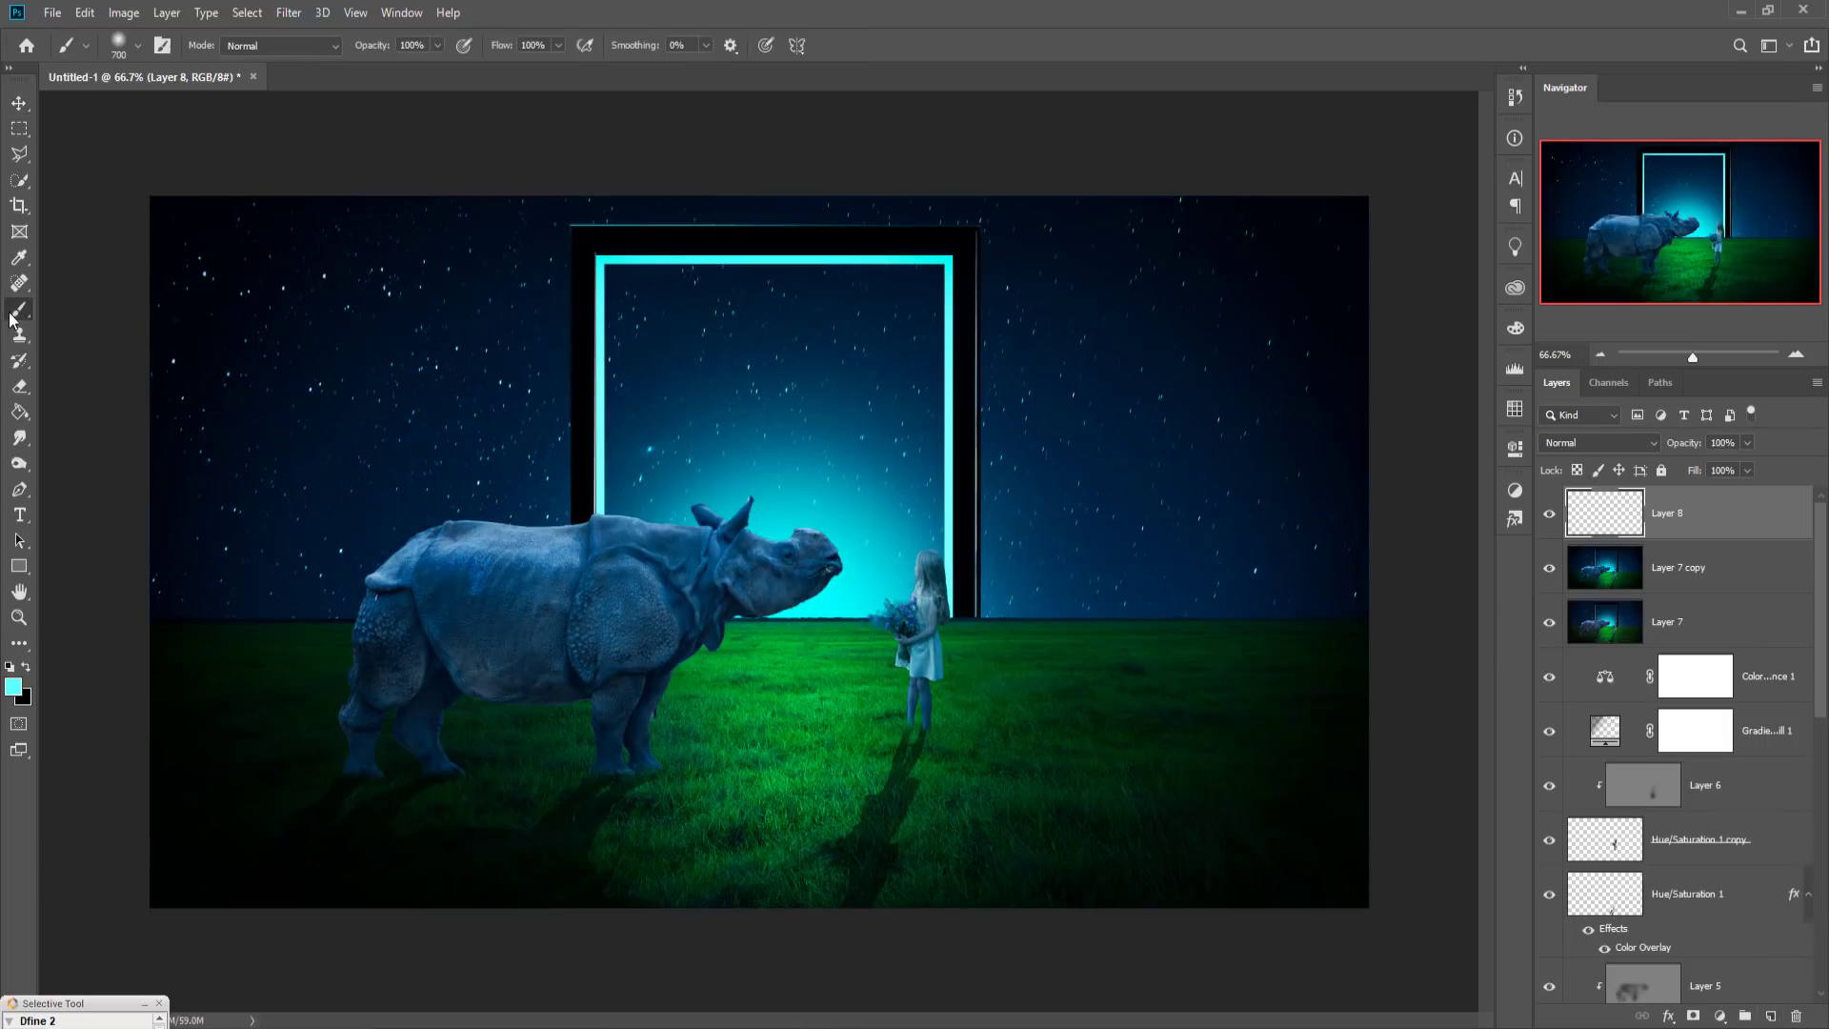
click(13, 685)
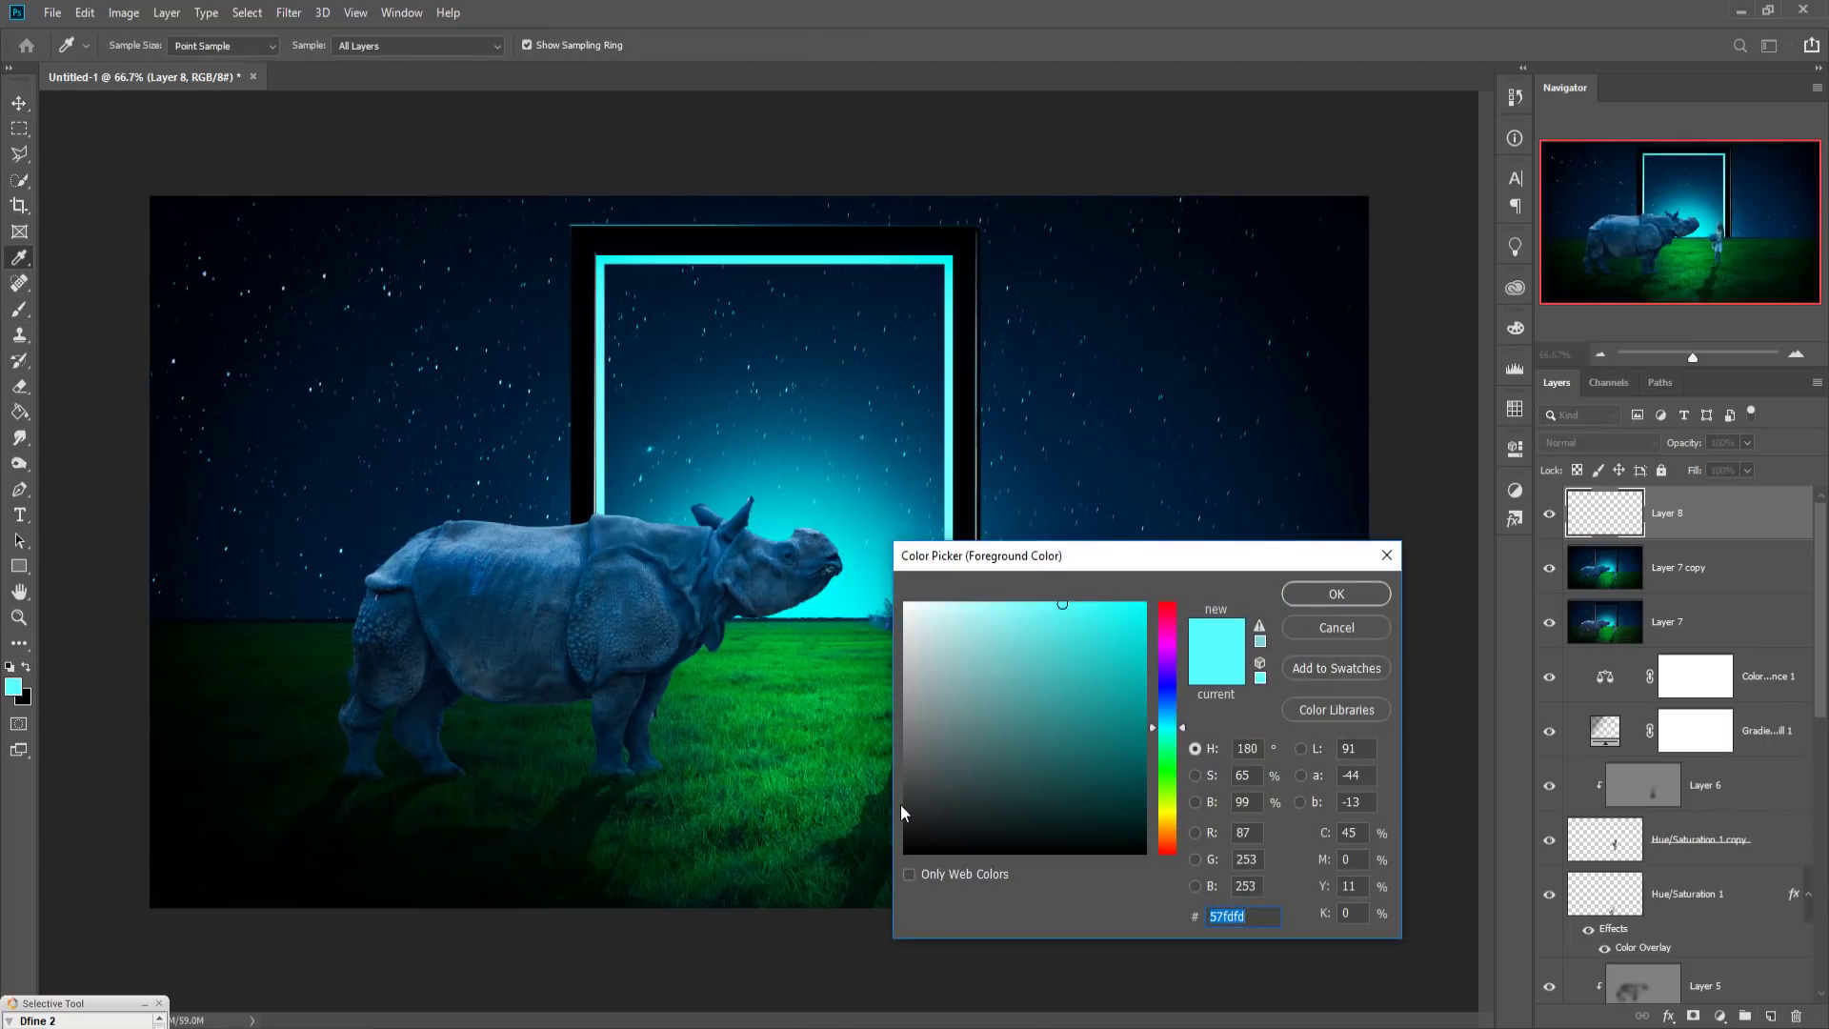
click(907, 848)
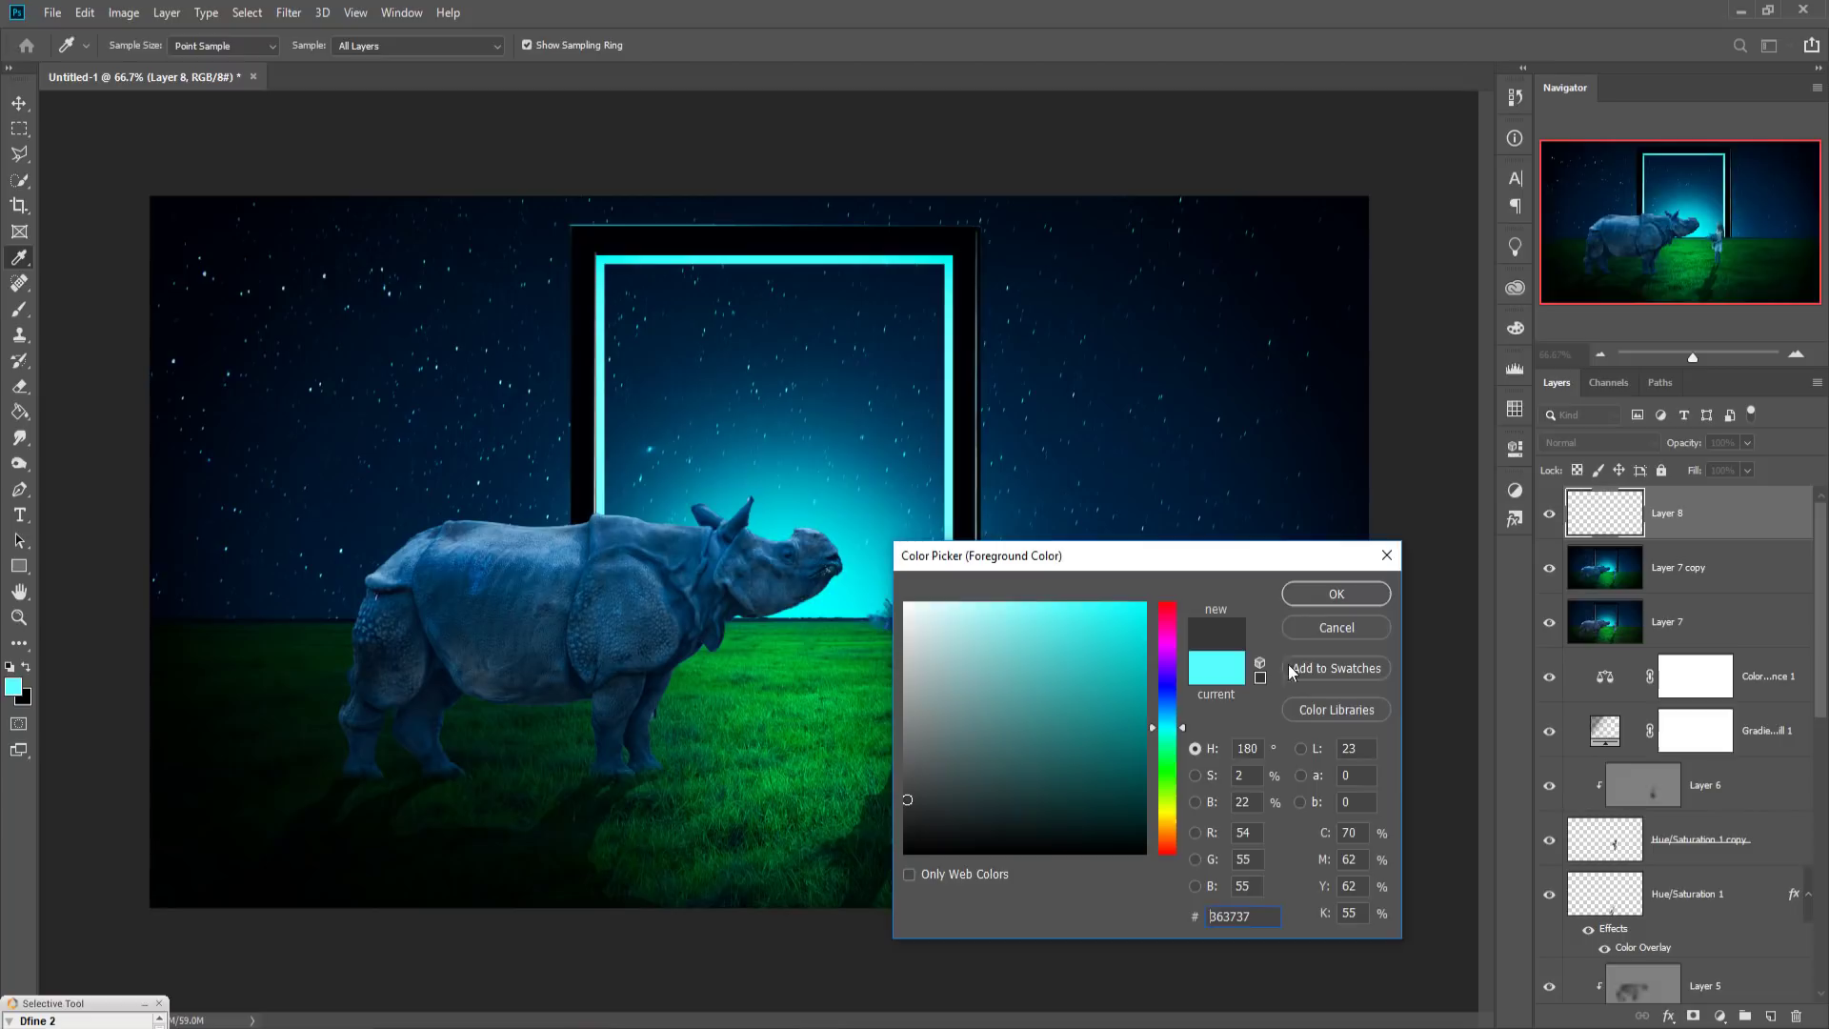
click(1315, 591)
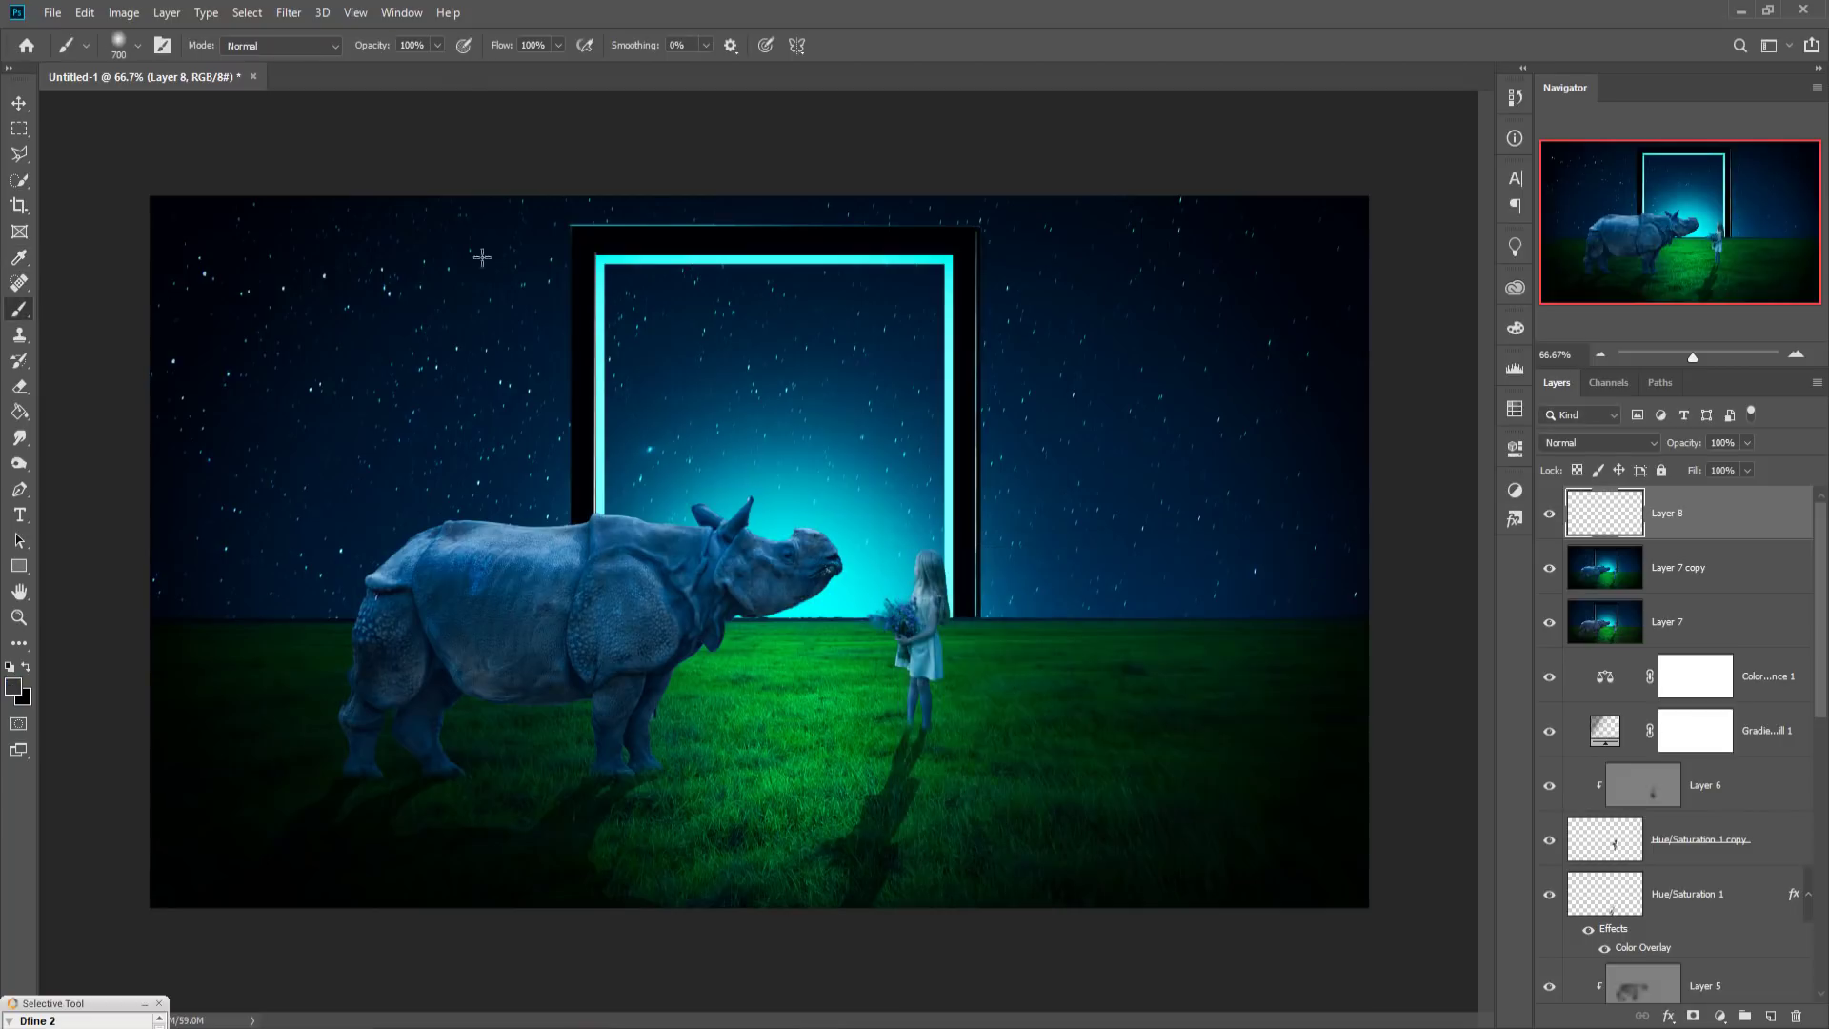
click(436, 46)
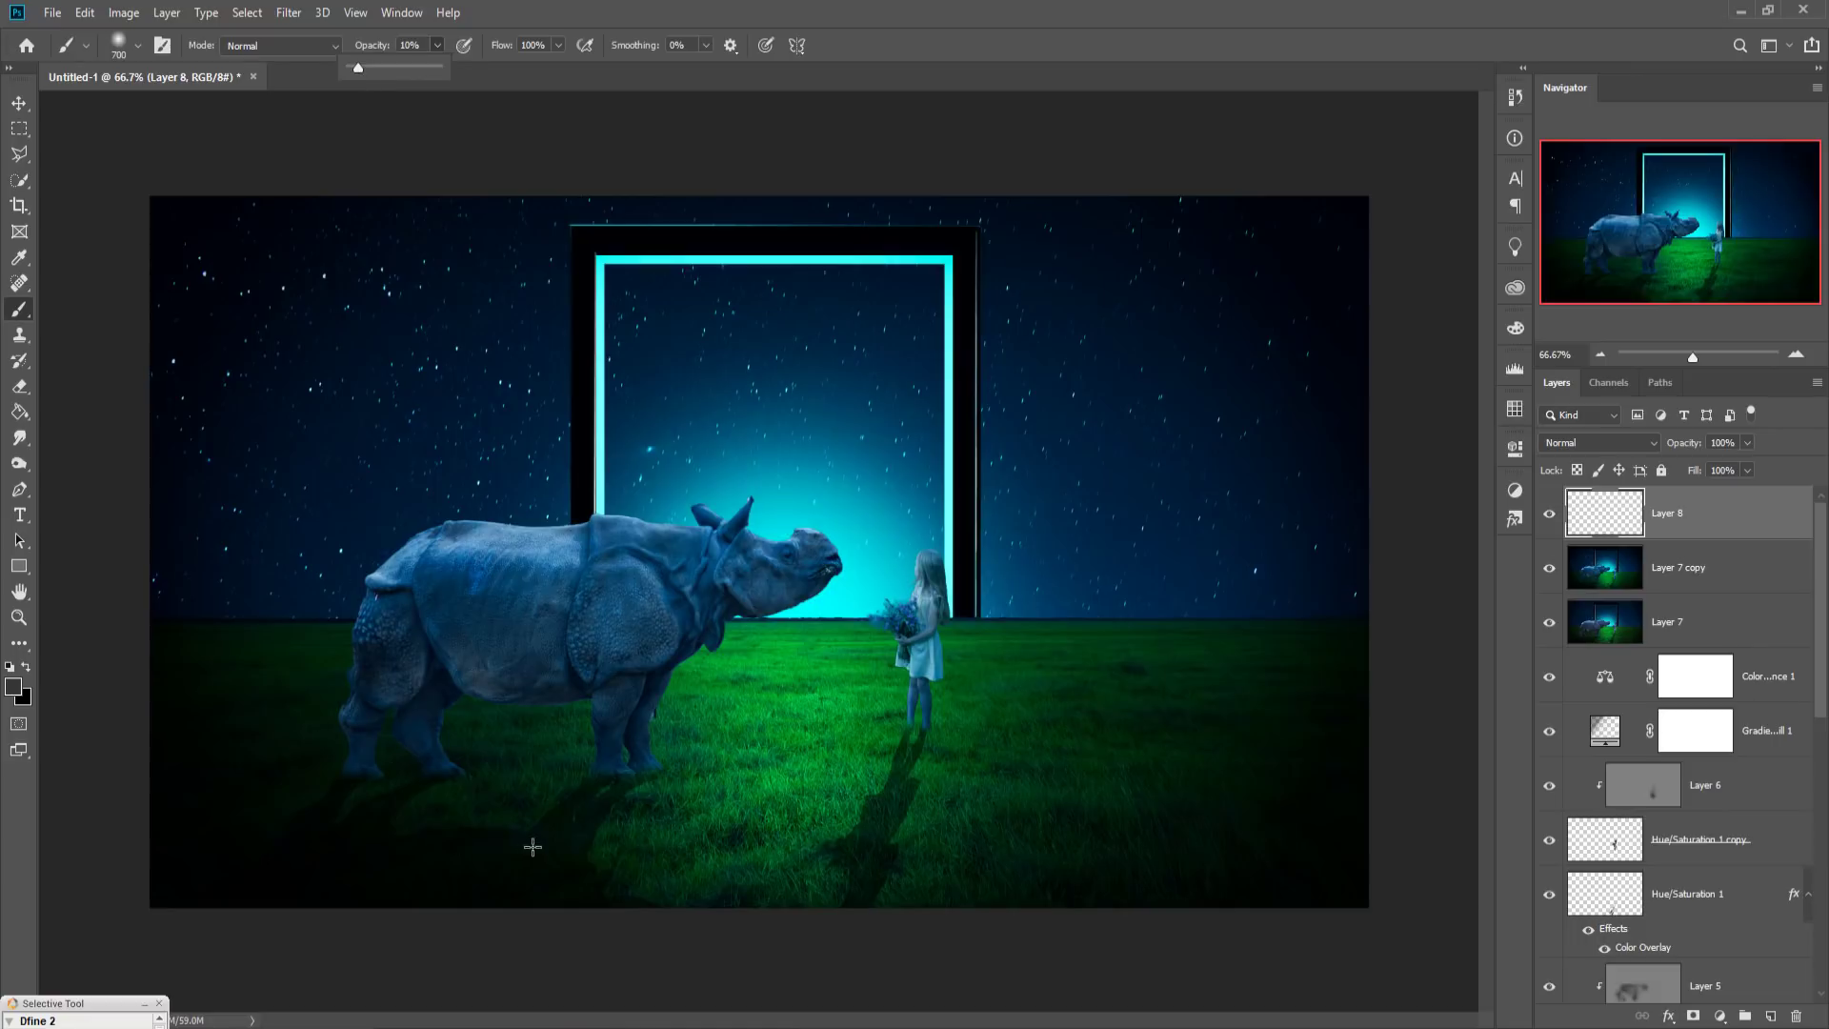
Step: Darken the bottom grass, glow and sky edges, then blend the layer as Soft Light
drag(530, 846, 881, 879)
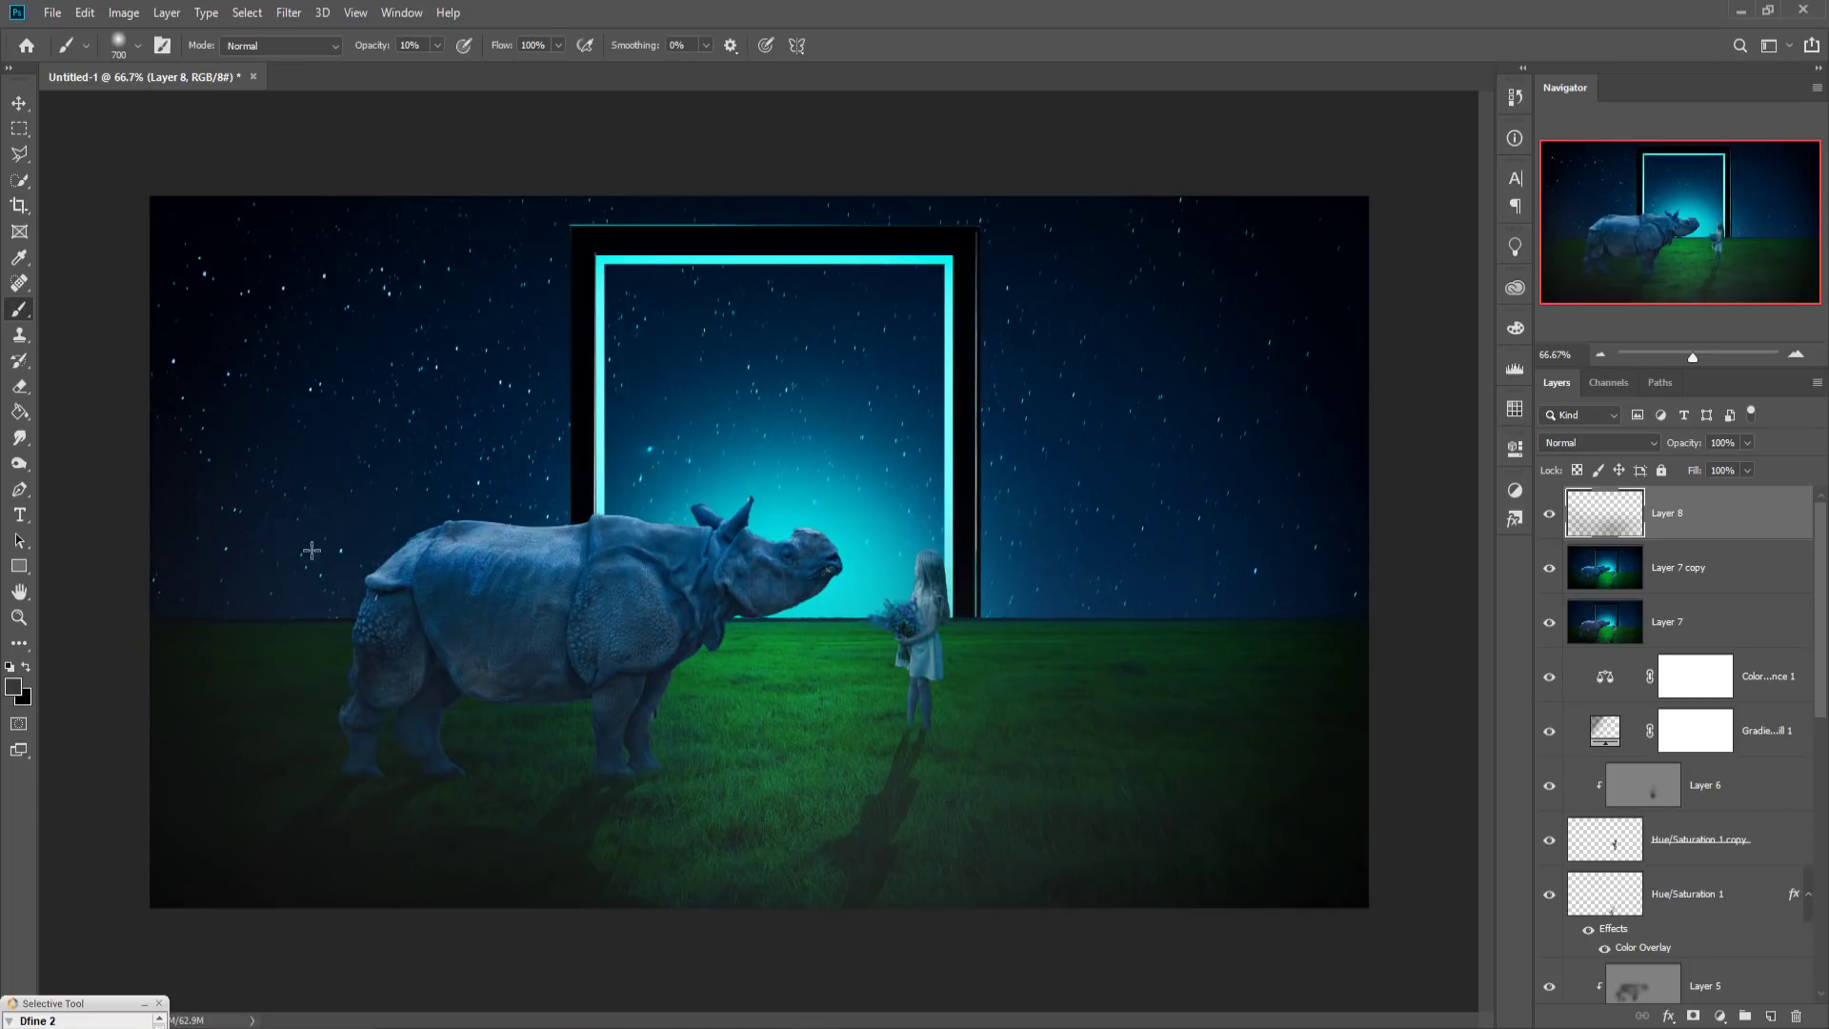
click(837, 655)
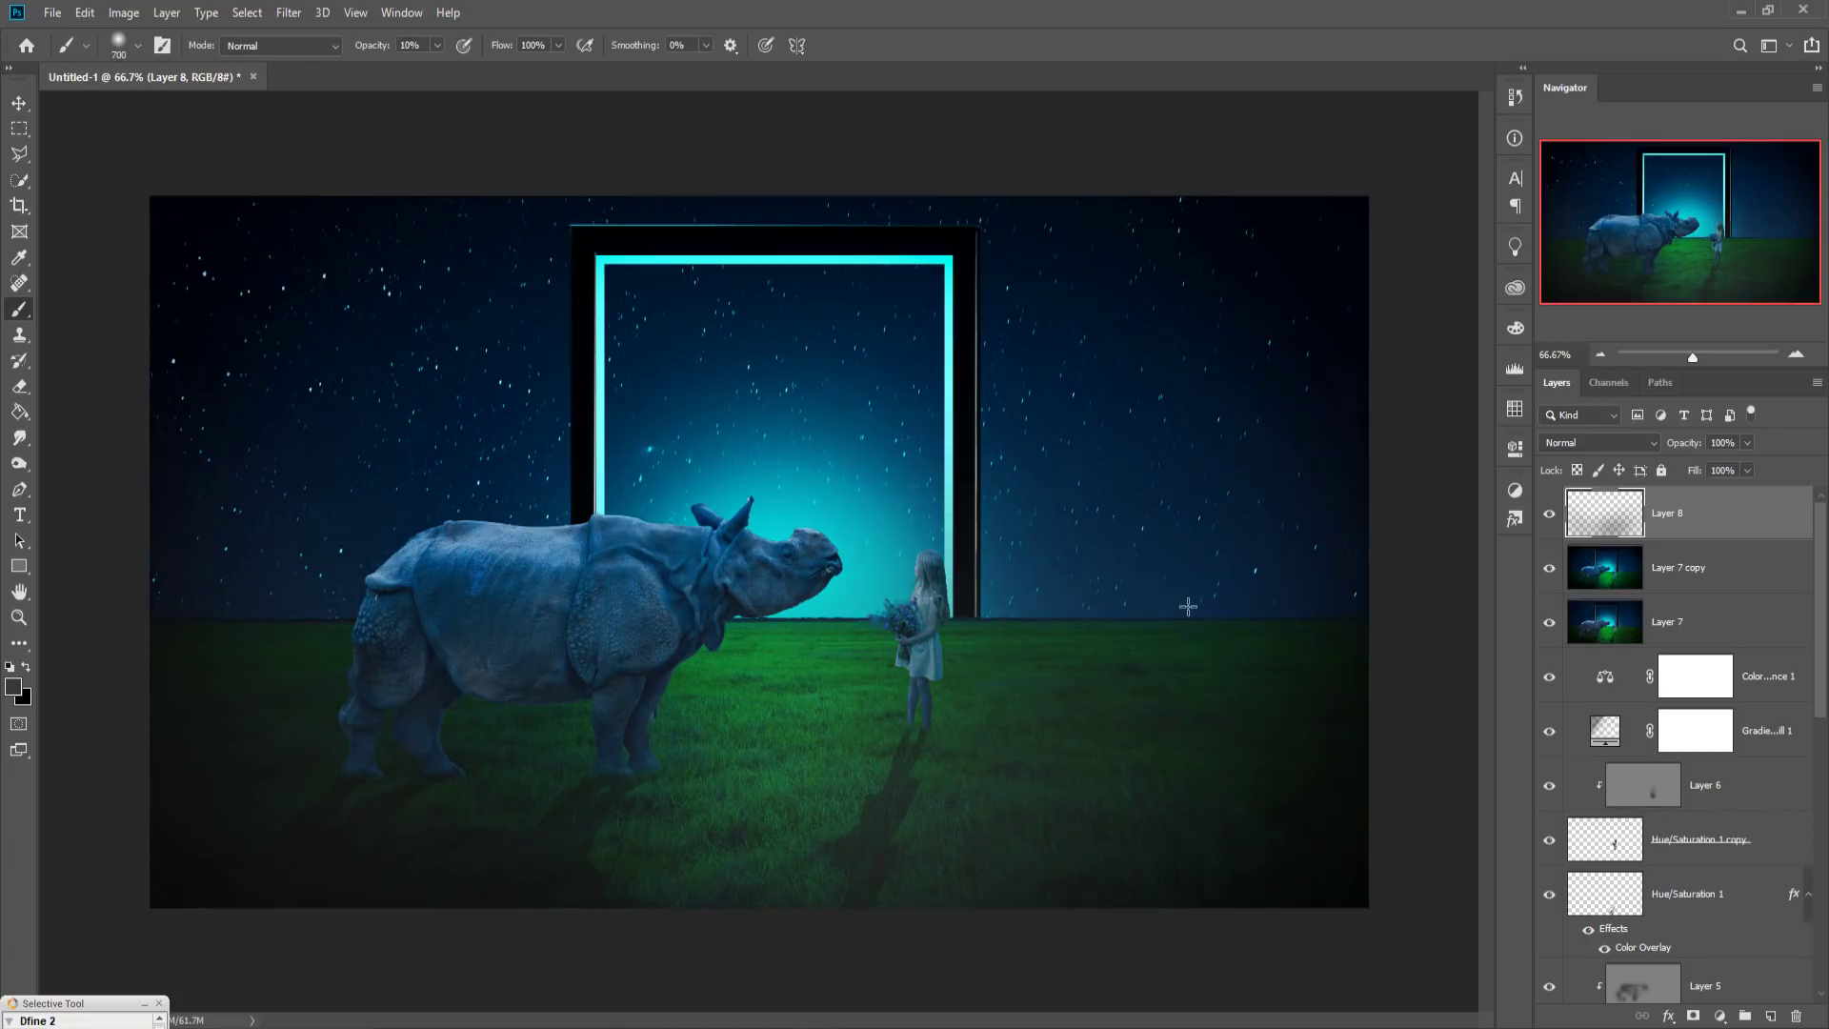
drag(1184, 600, 1241, 266)
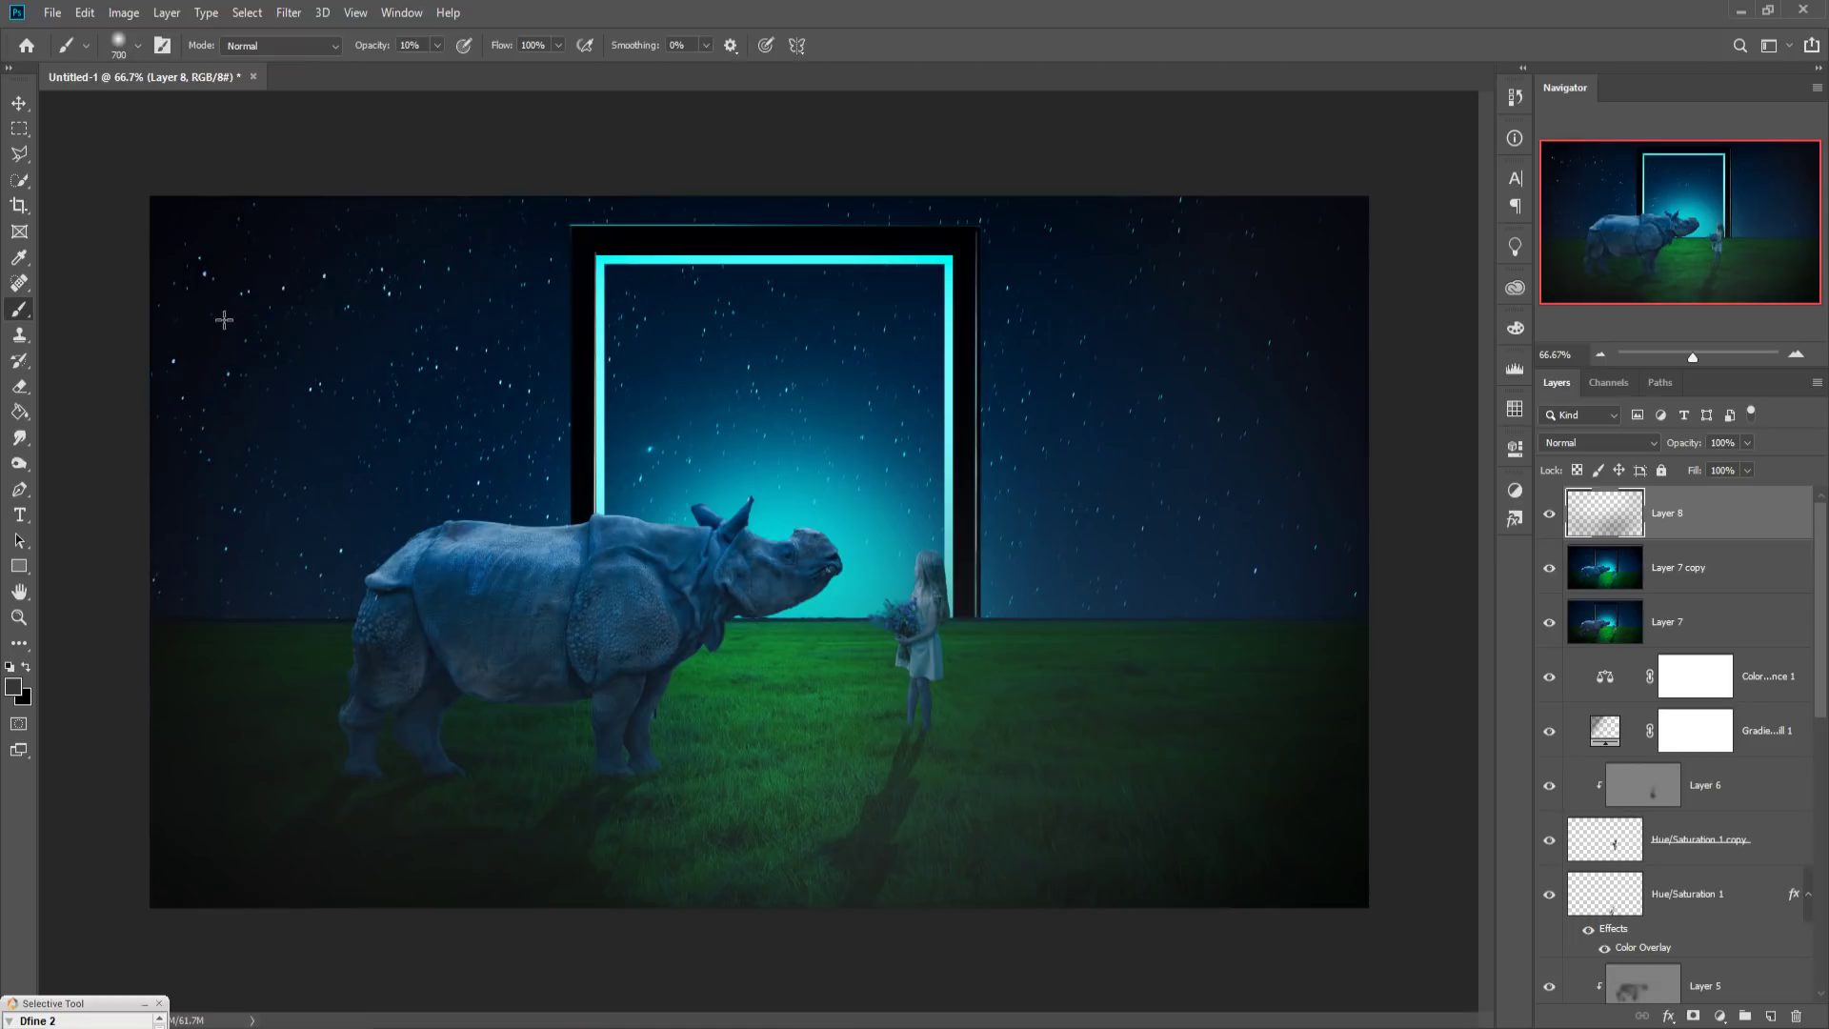
drag(225, 311, 187, 343)
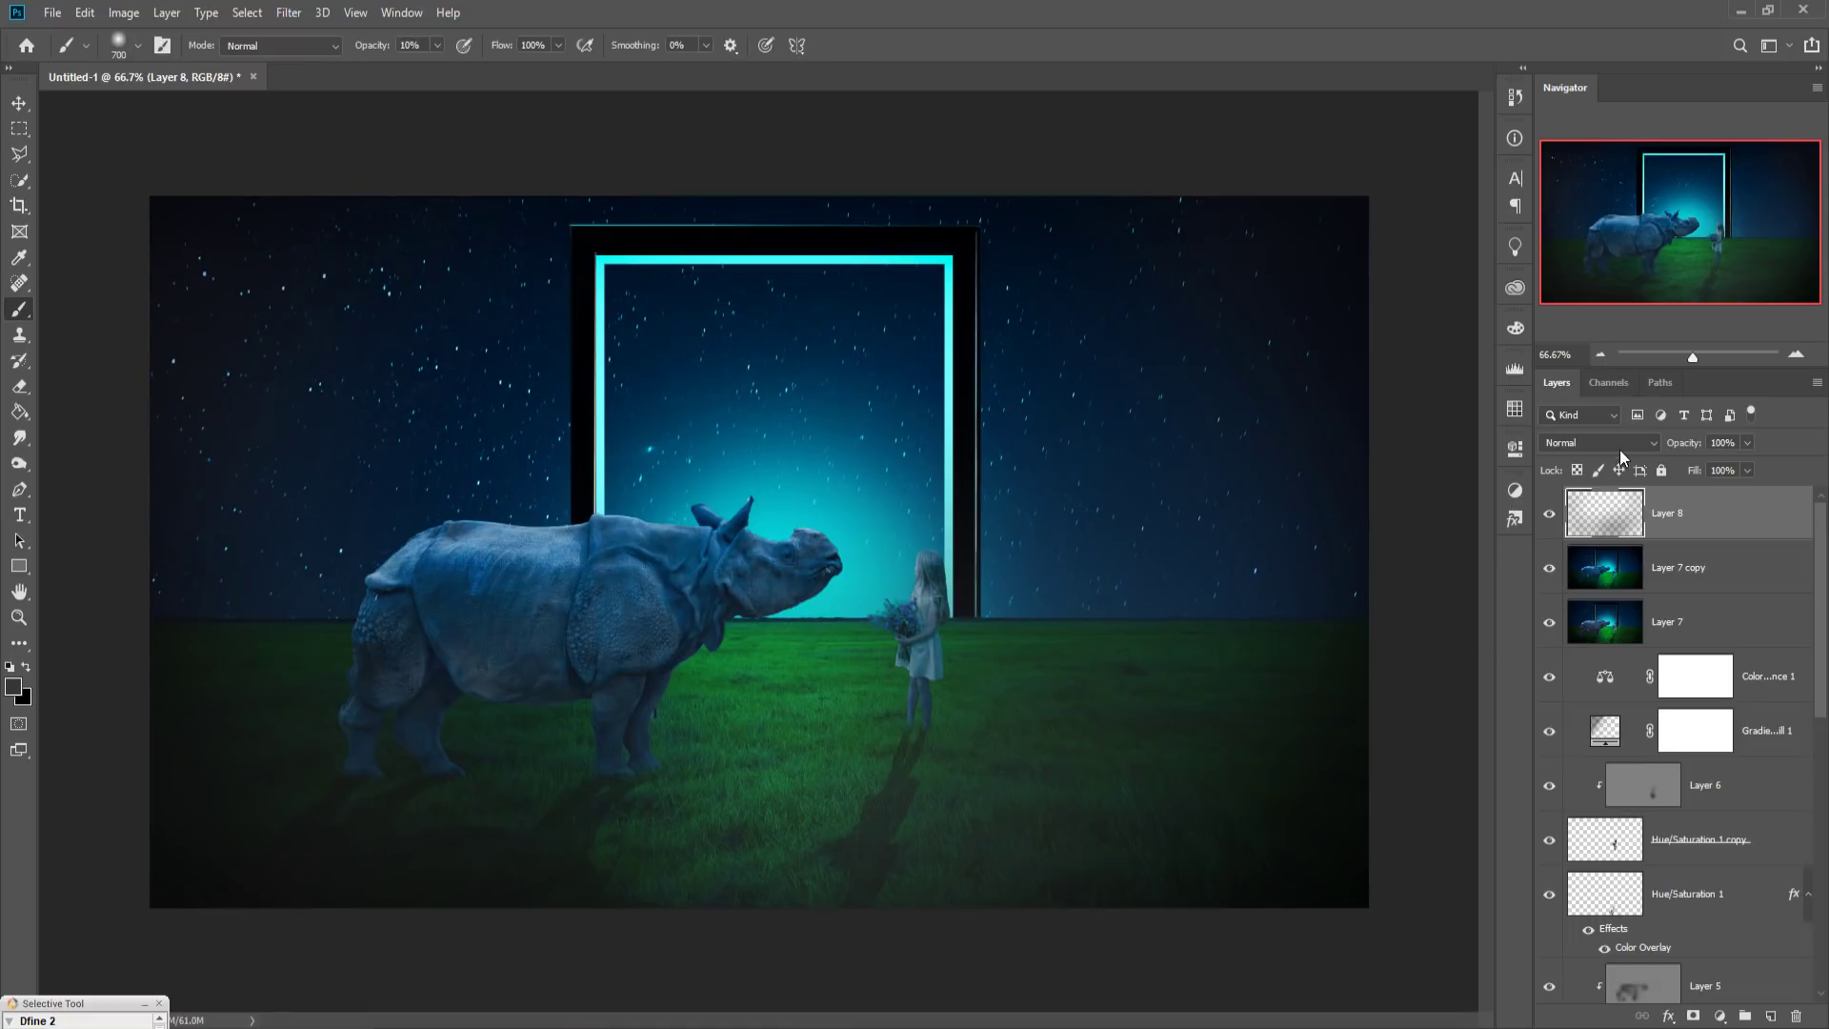
click(1619, 443)
click(1569, 702)
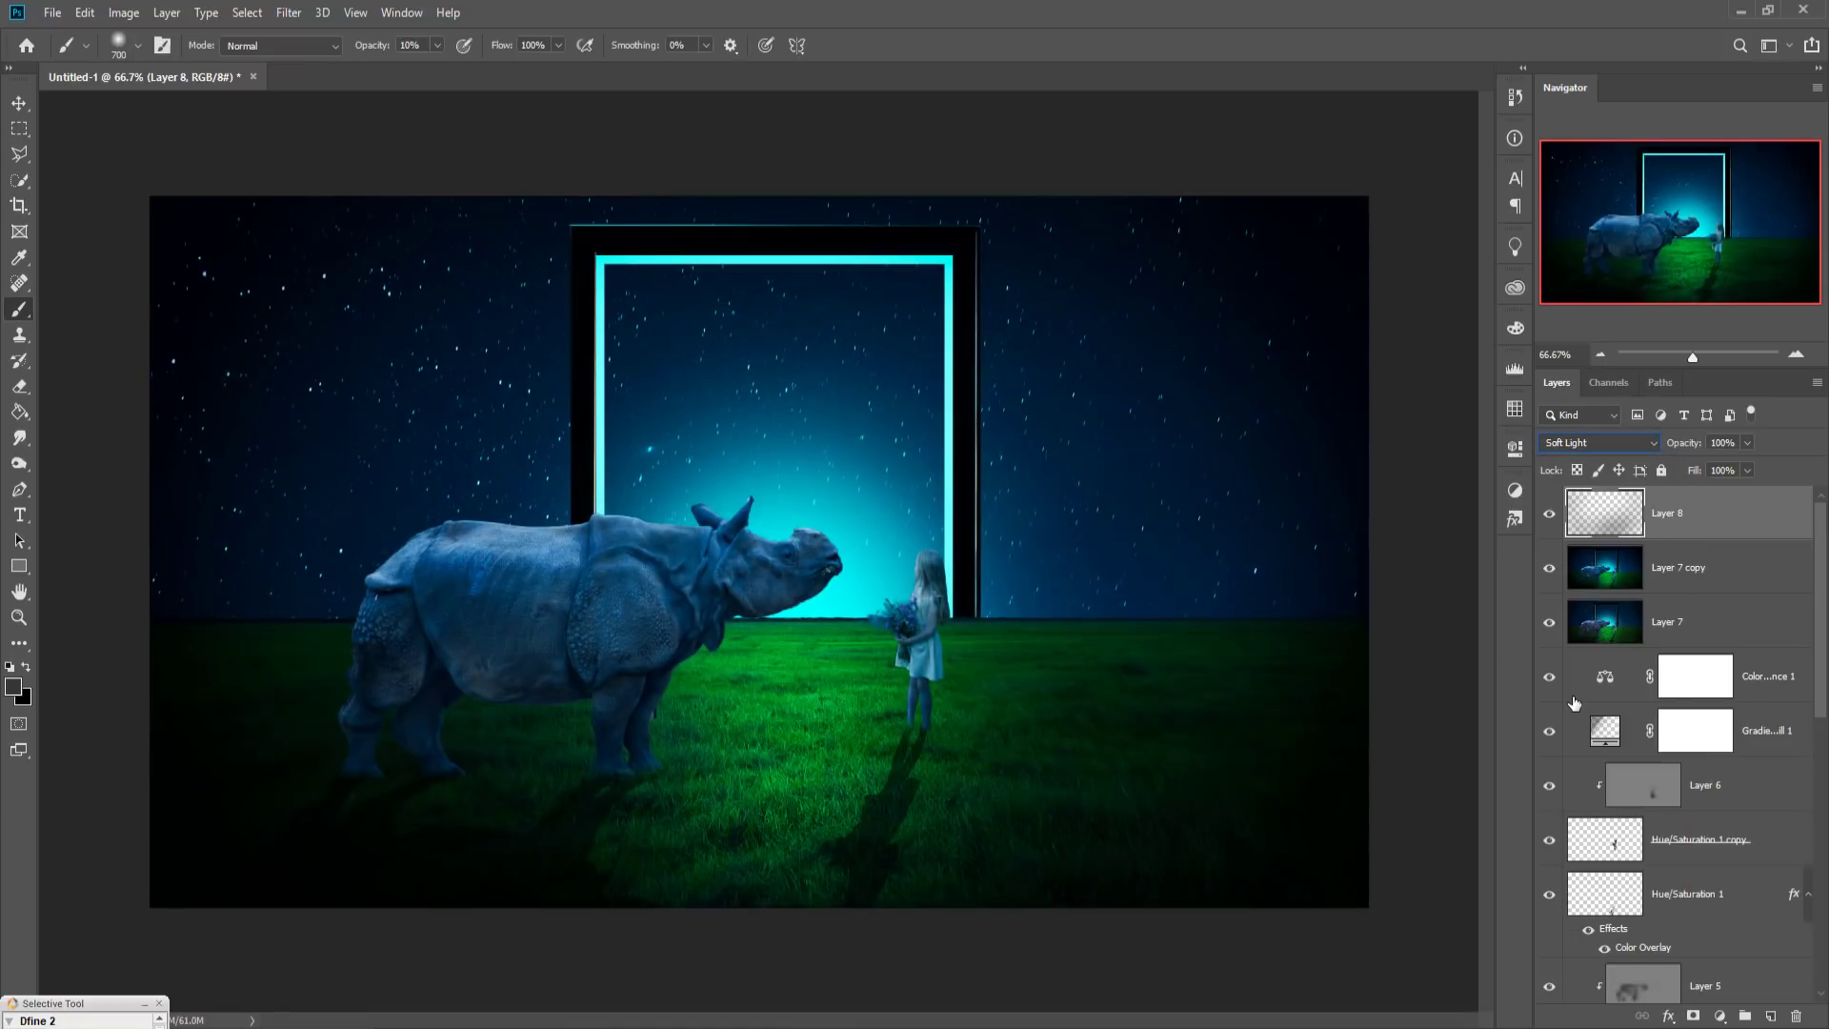
click(21, 104)
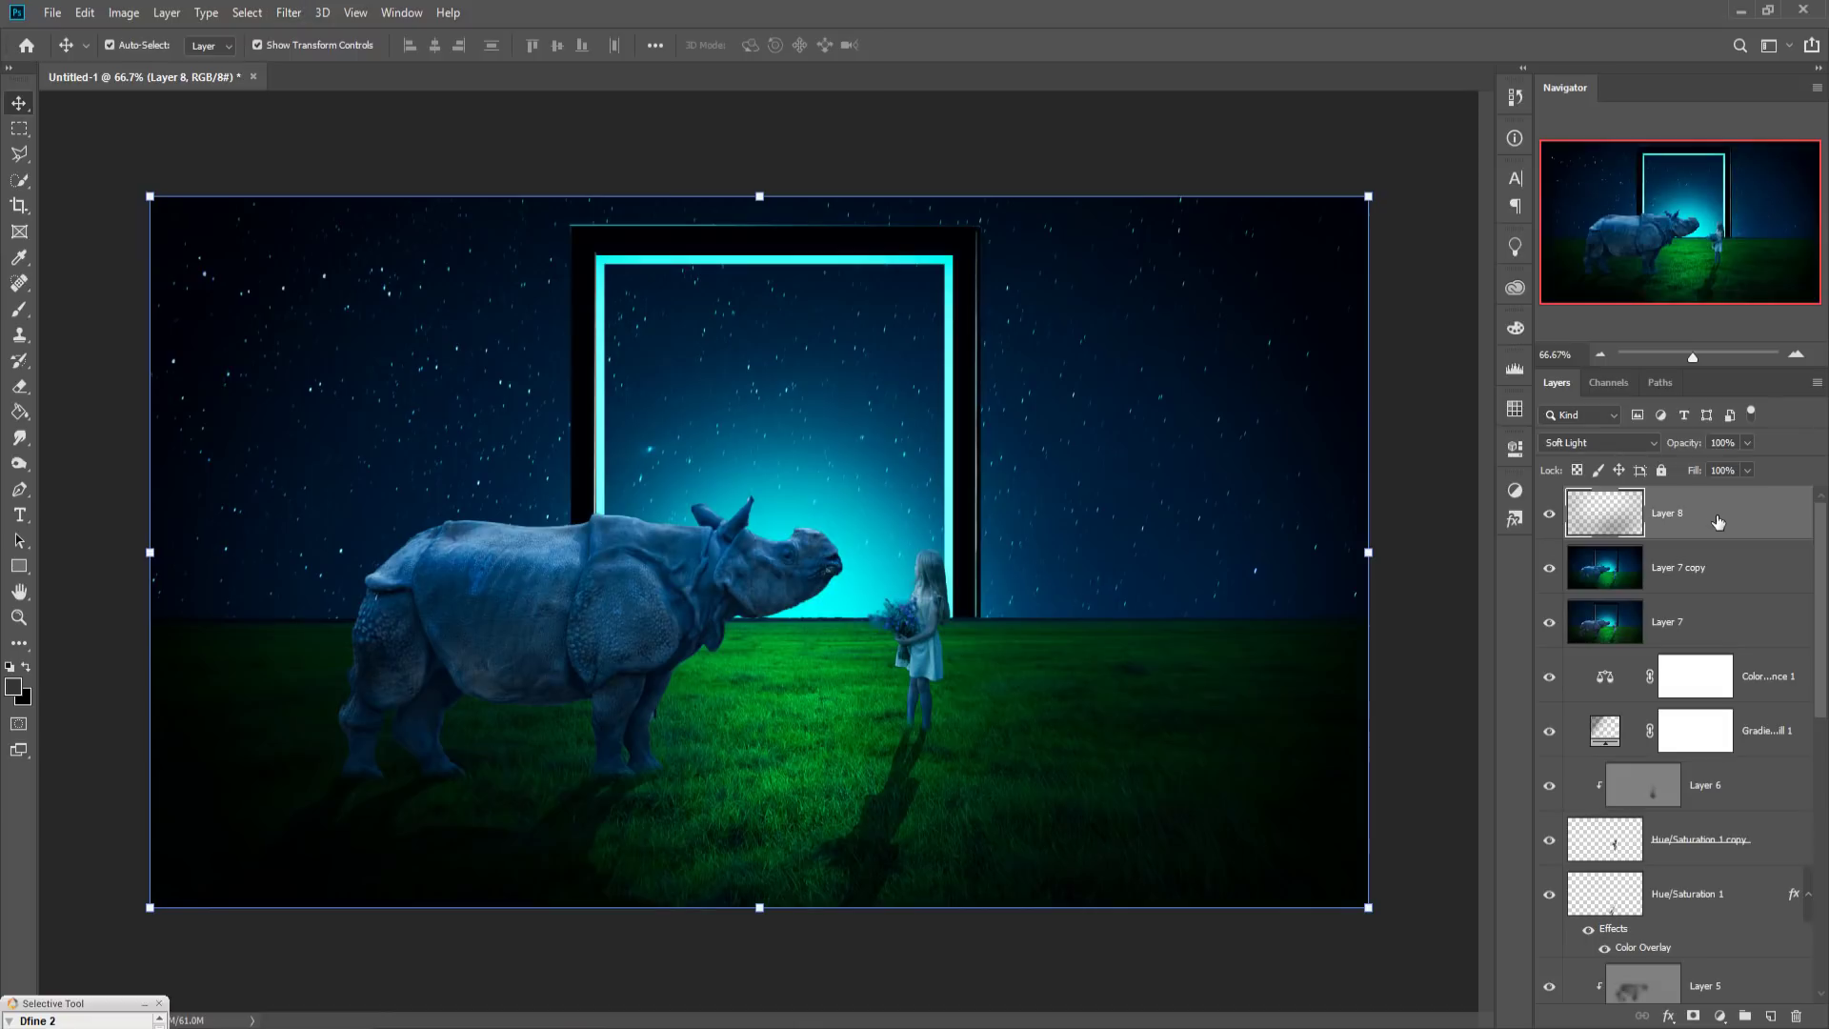
Step: Stamp the visible image into Layer 9 and duplicate it as Layer 9 copy
key(ctrl+shift+alt+e)
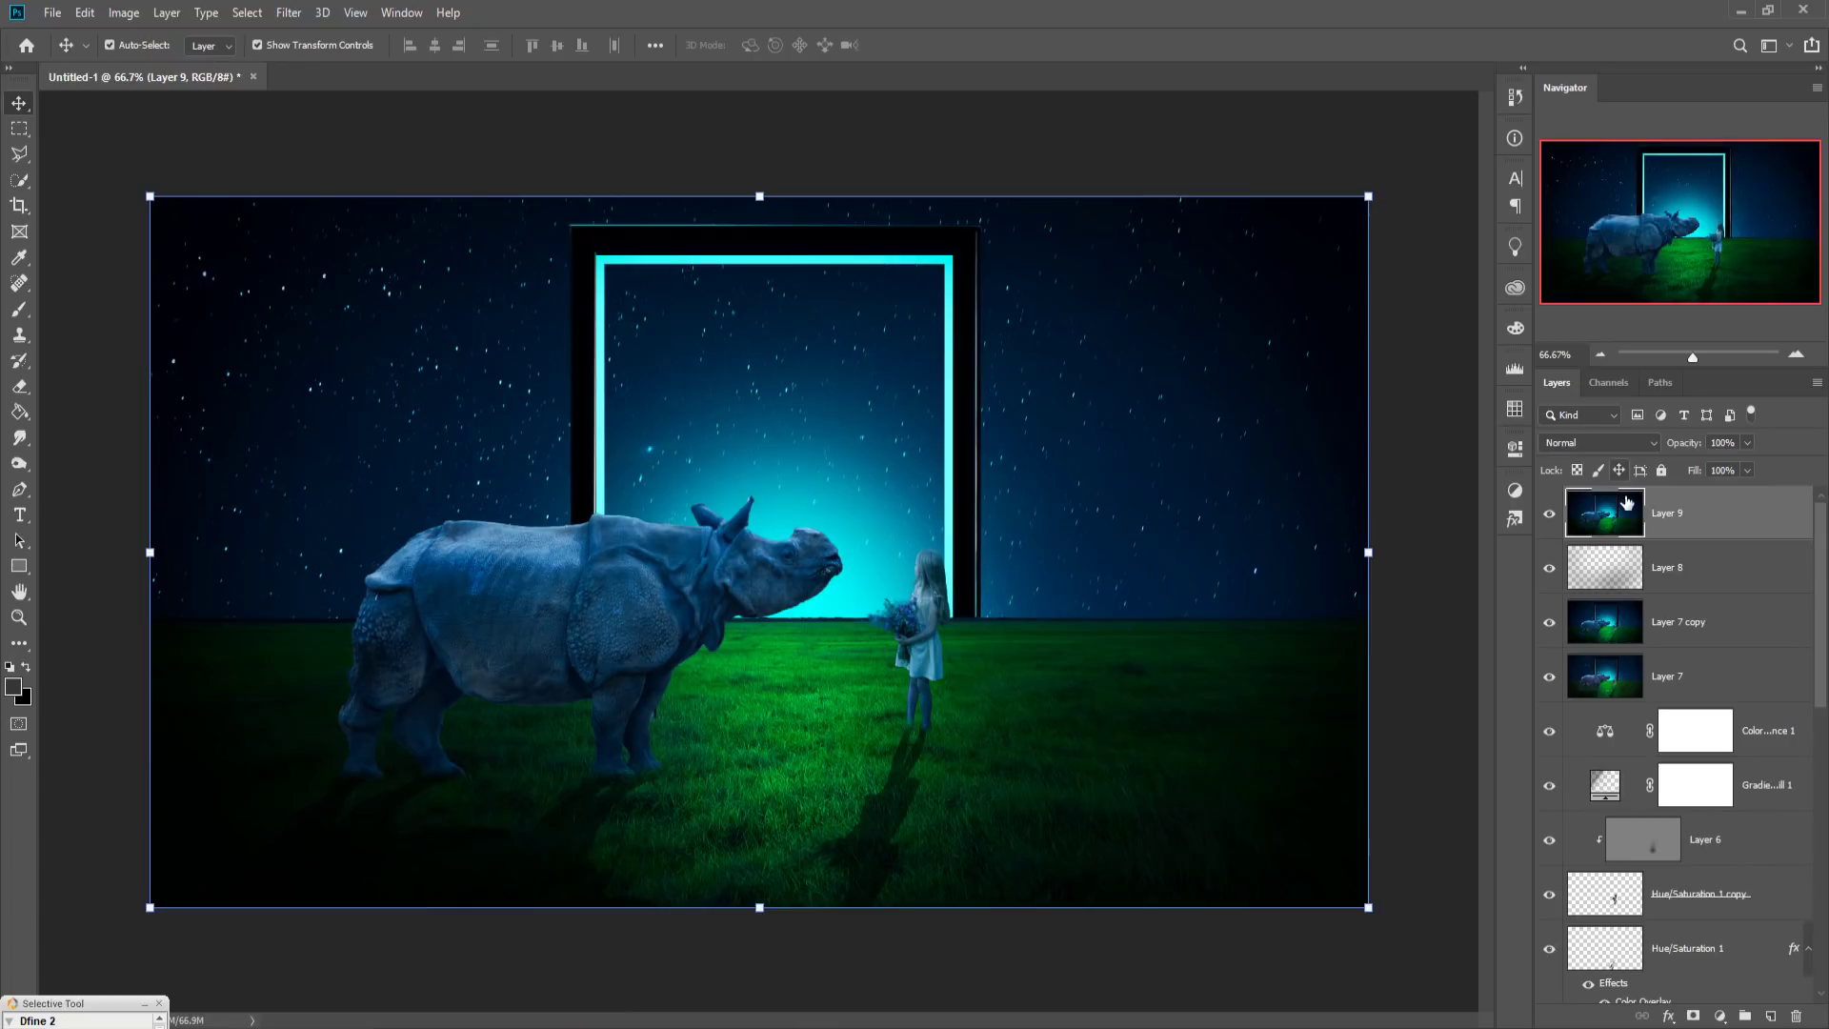
right_click(1697, 522)
click(1490, 298)
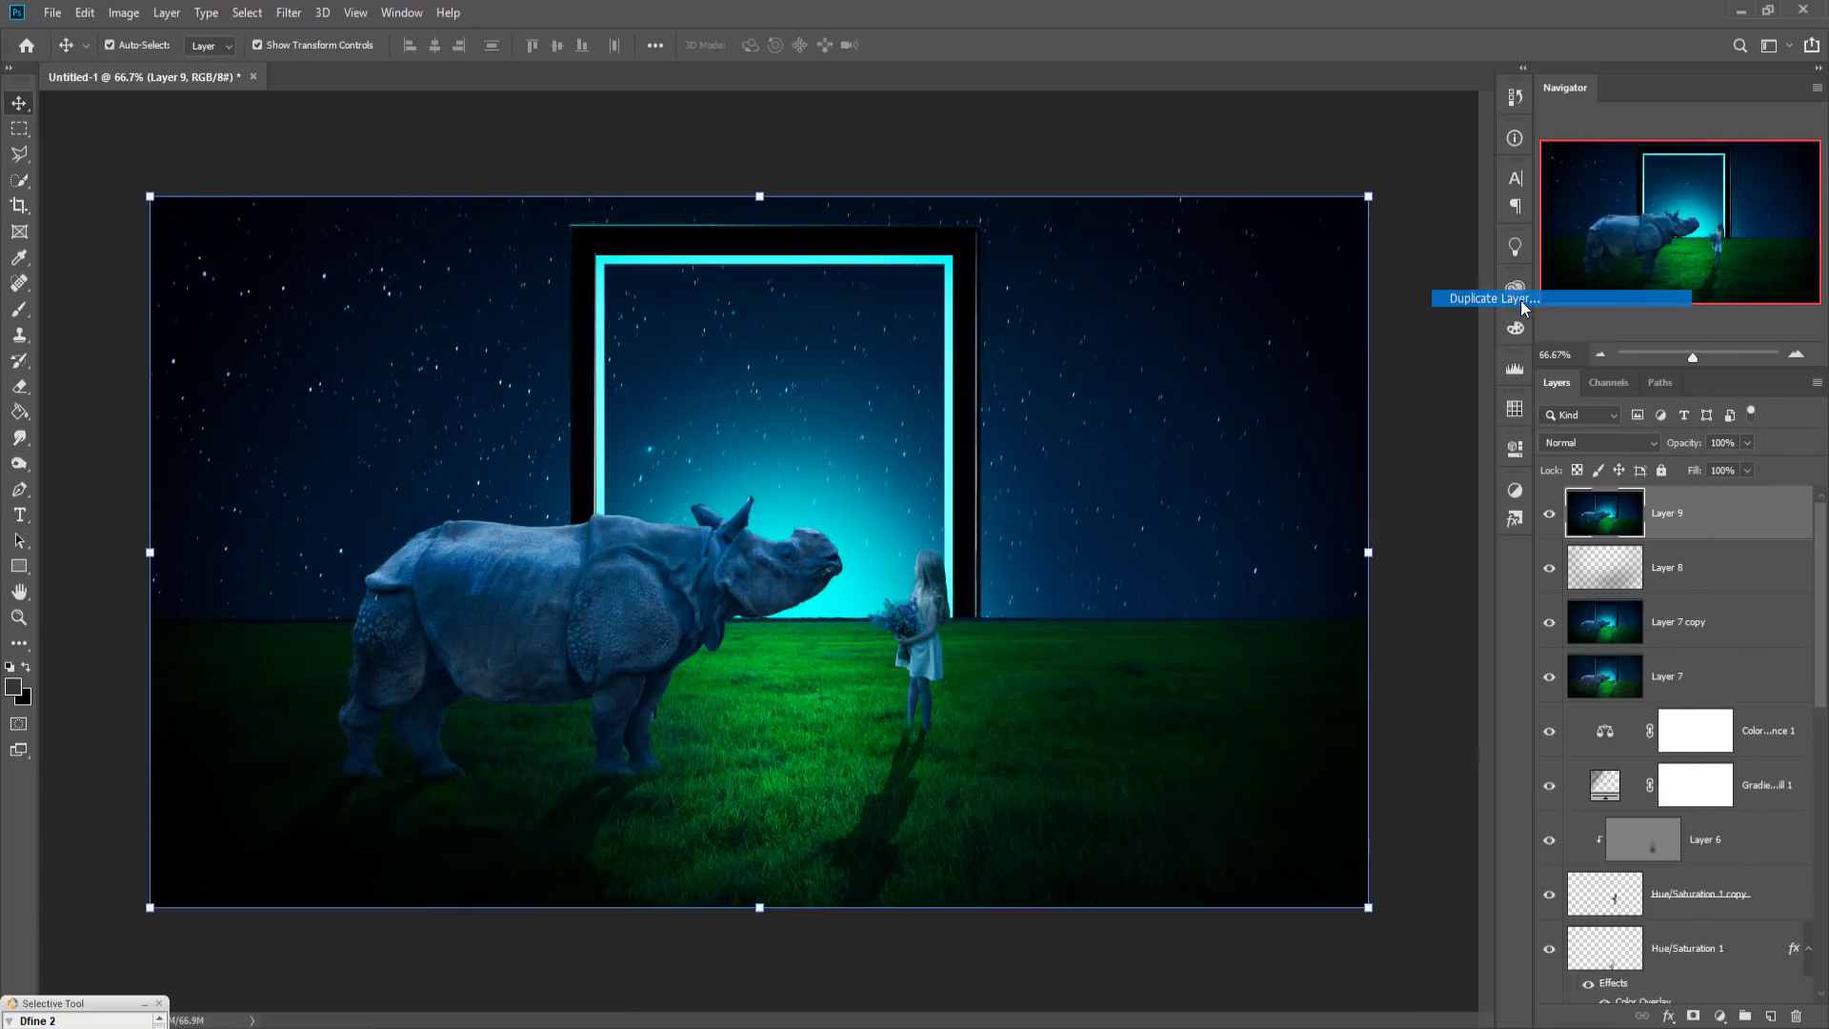
click(1072, 292)
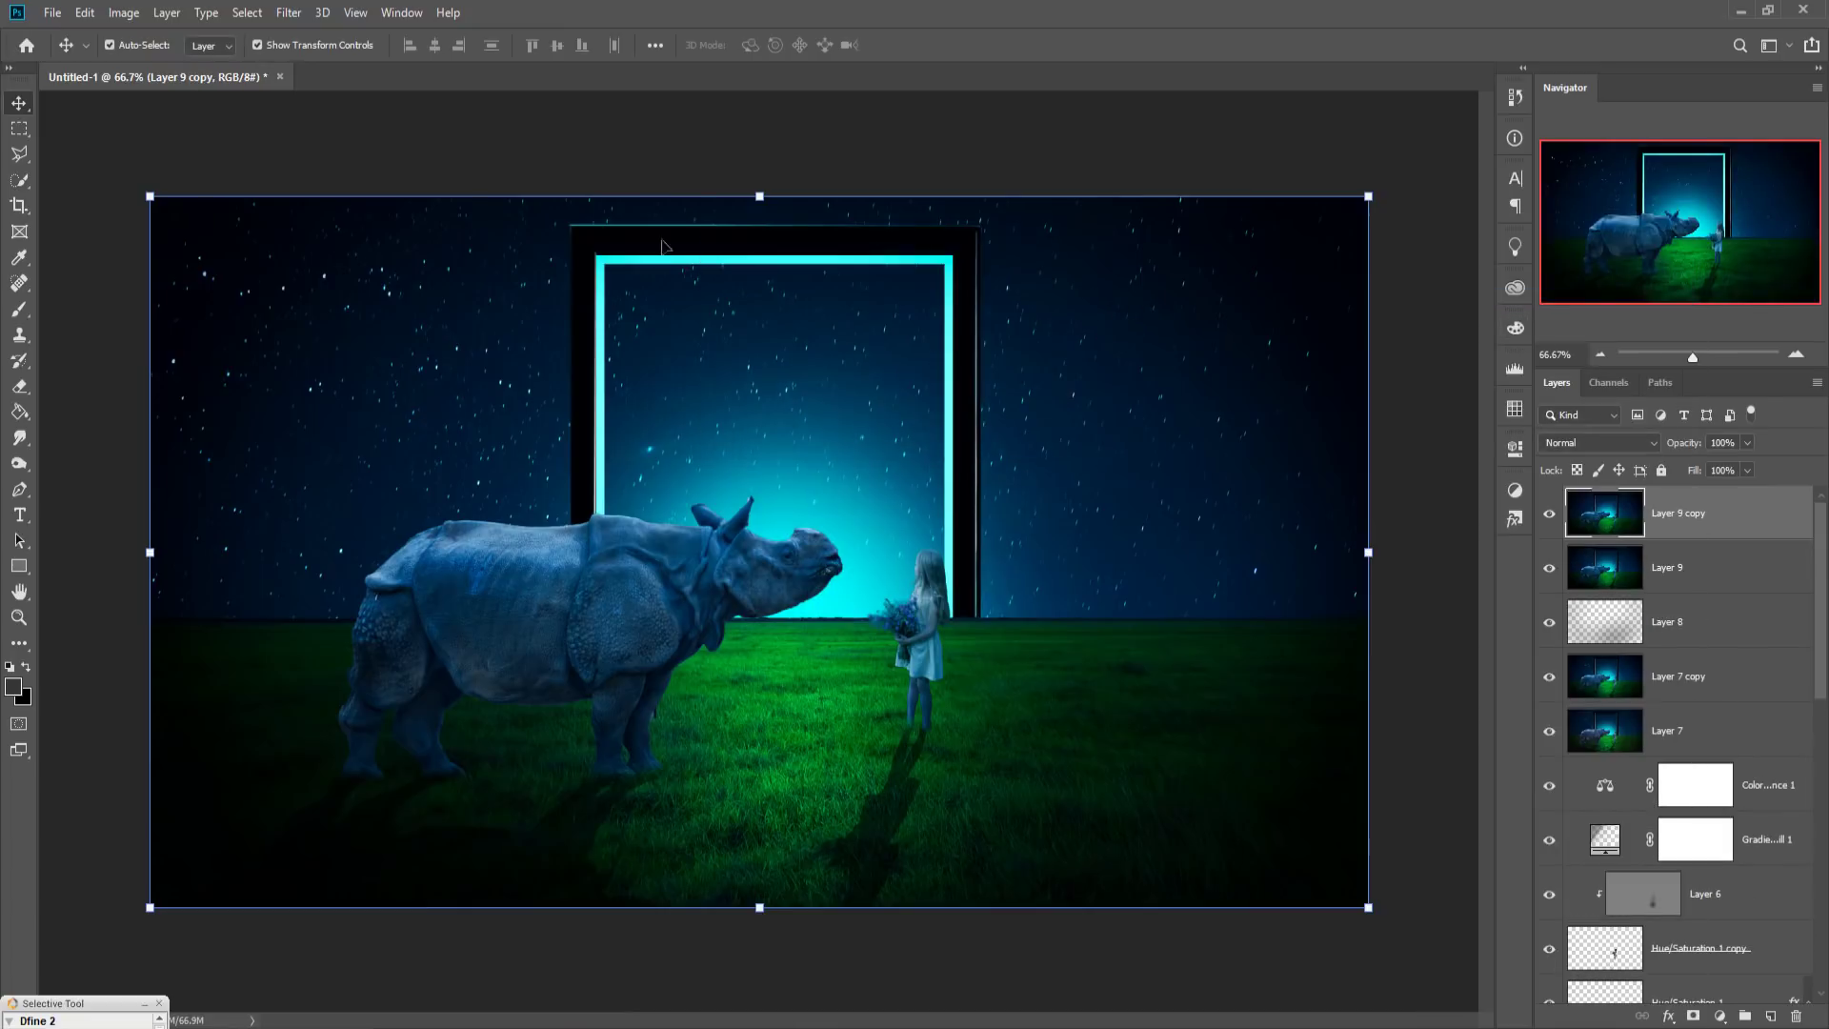
click(289, 13)
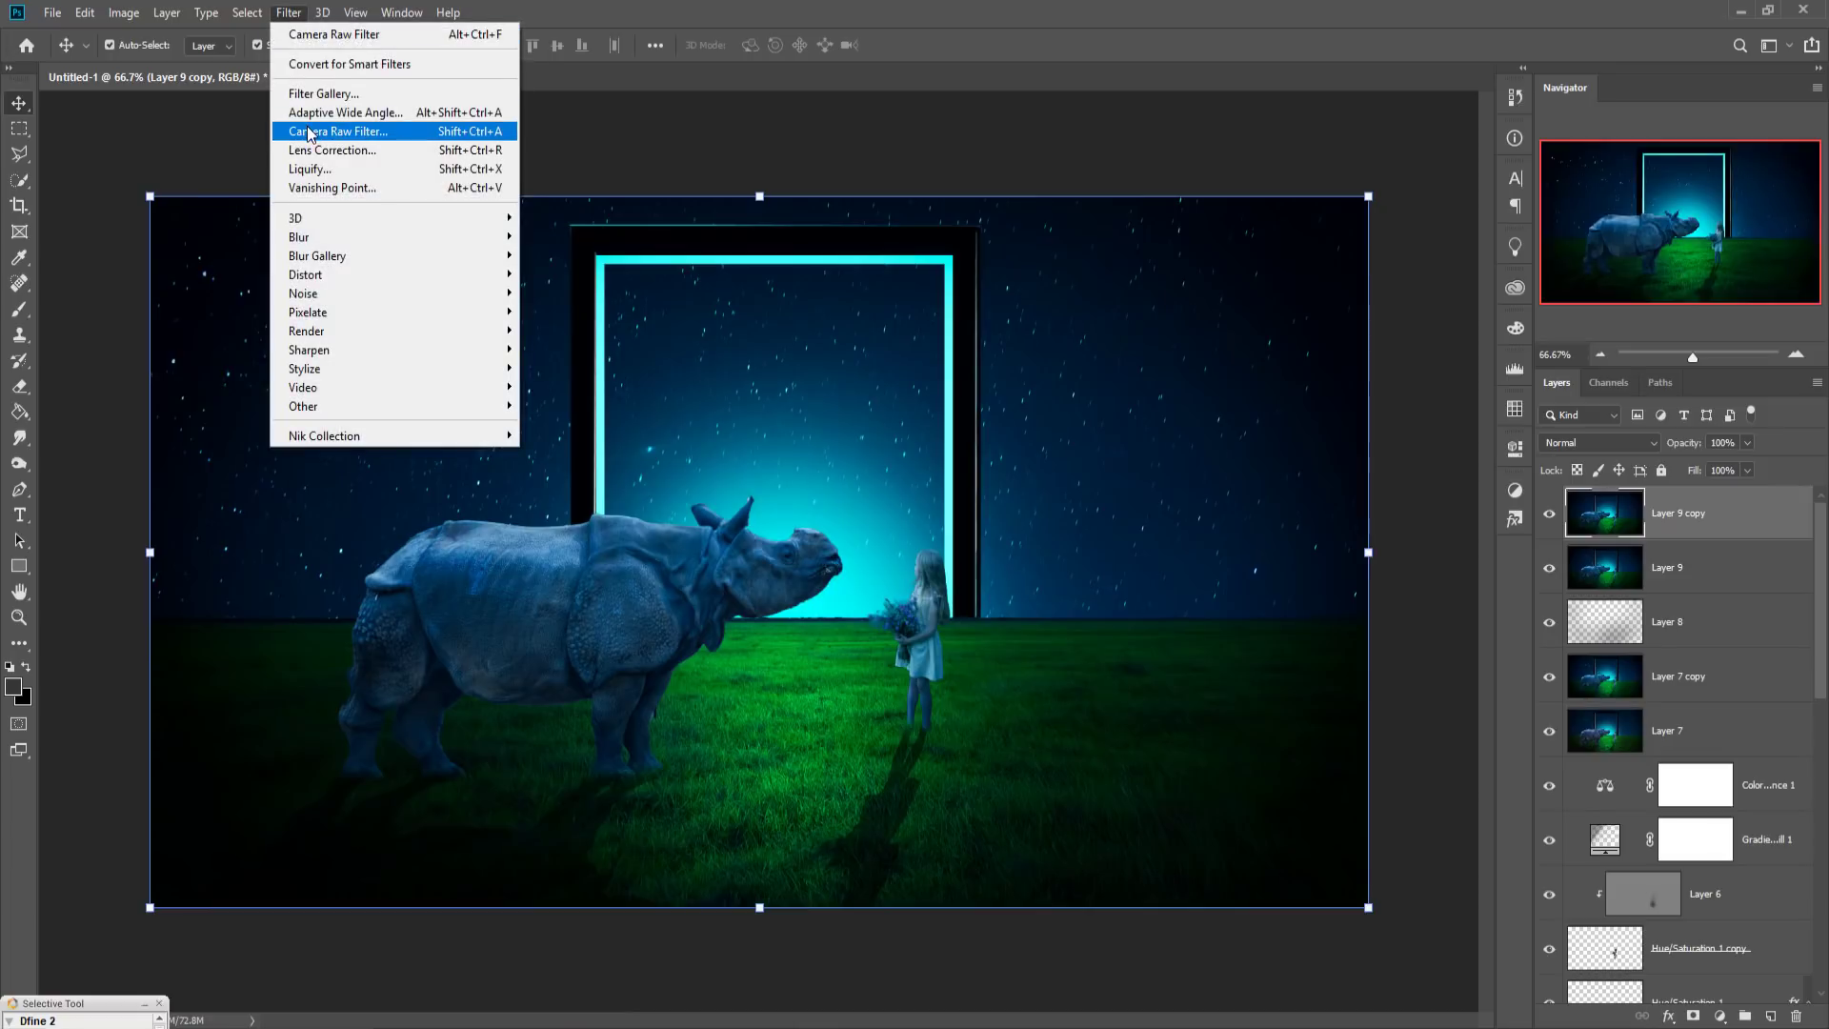
mouse_move(323, 434)
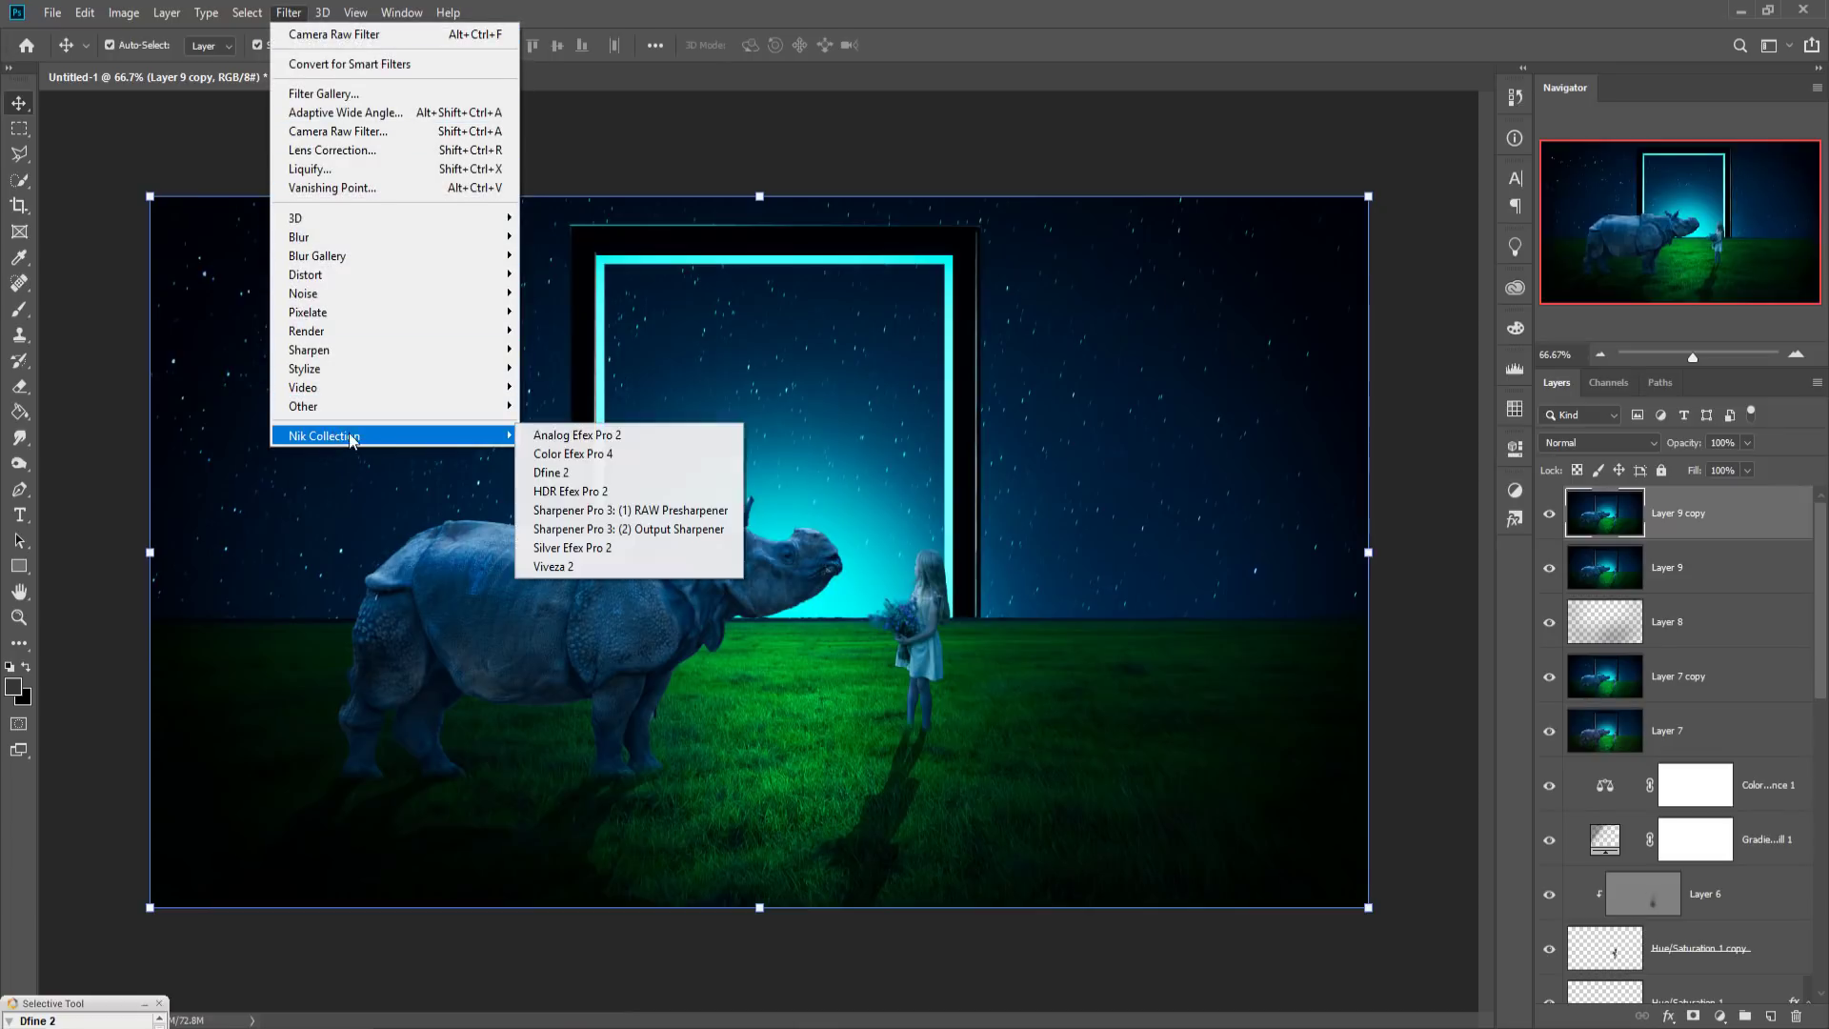
Step: Apply Color Efex Pro 4 Cross Processing with shadows 8%, highlights 0%, strength about 23%
click(557, 444)
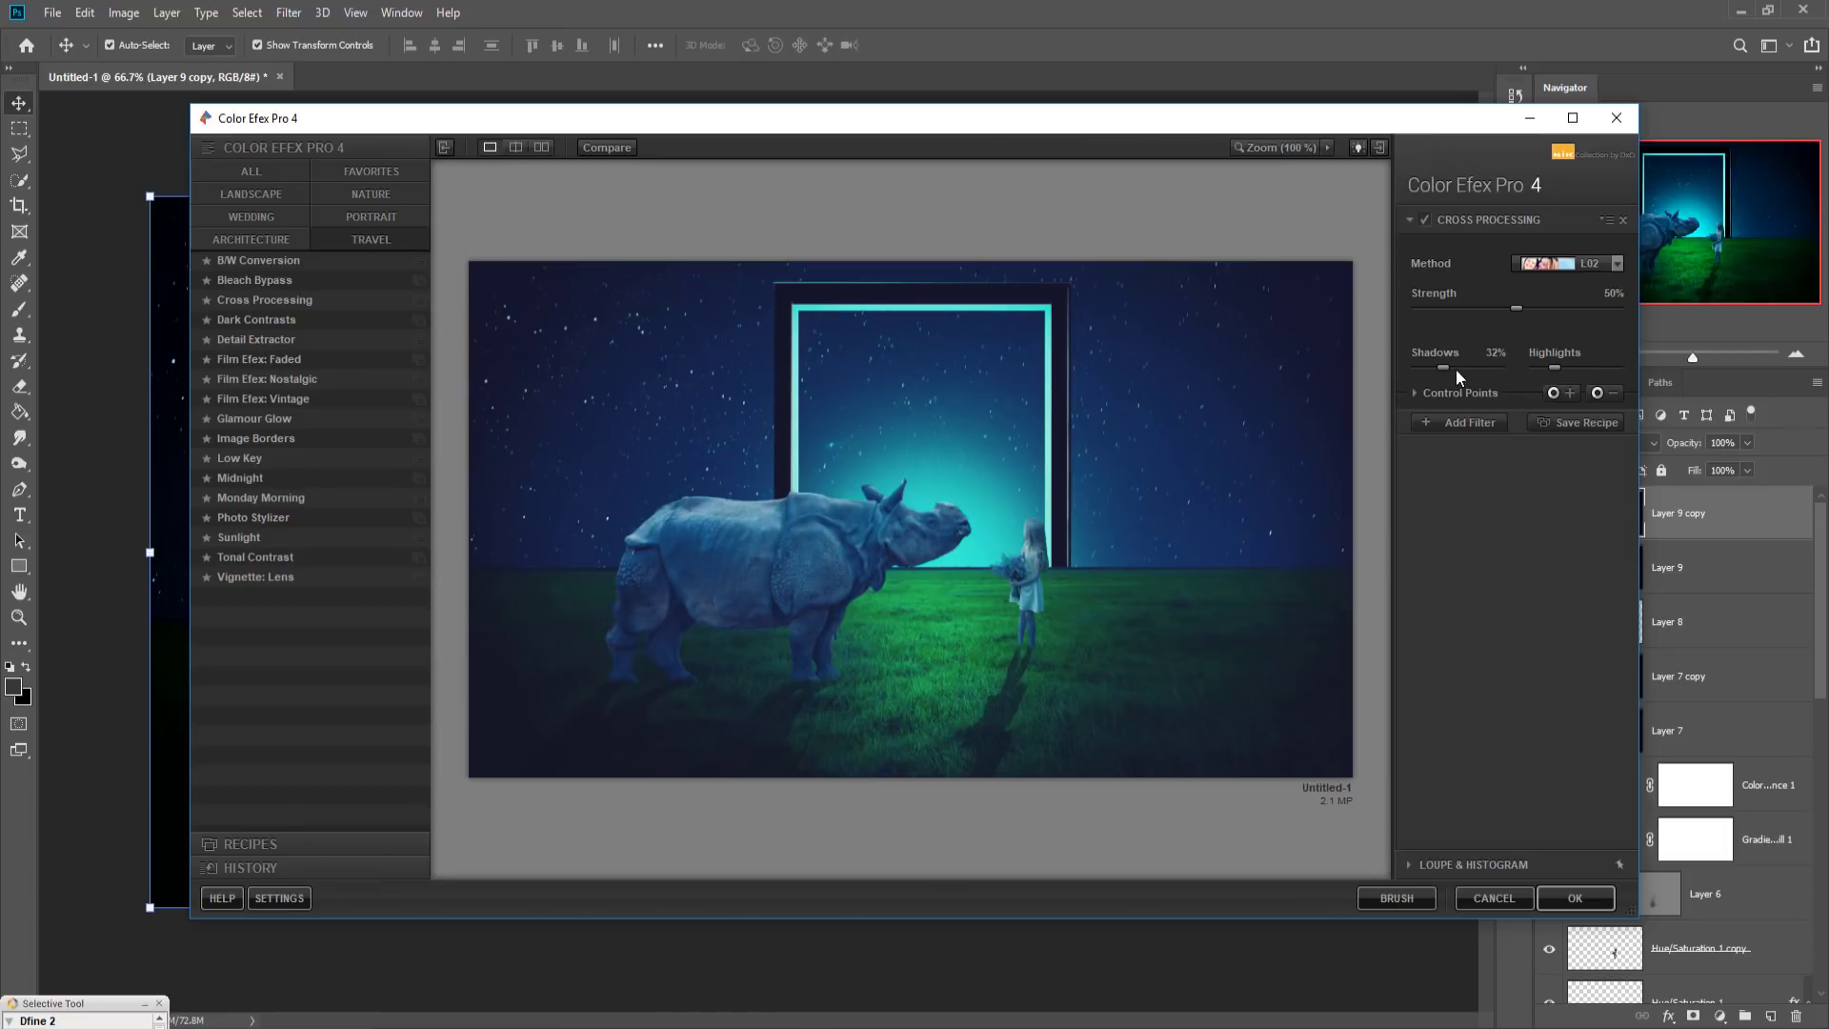
drag(1443, 367, 1426, 369)
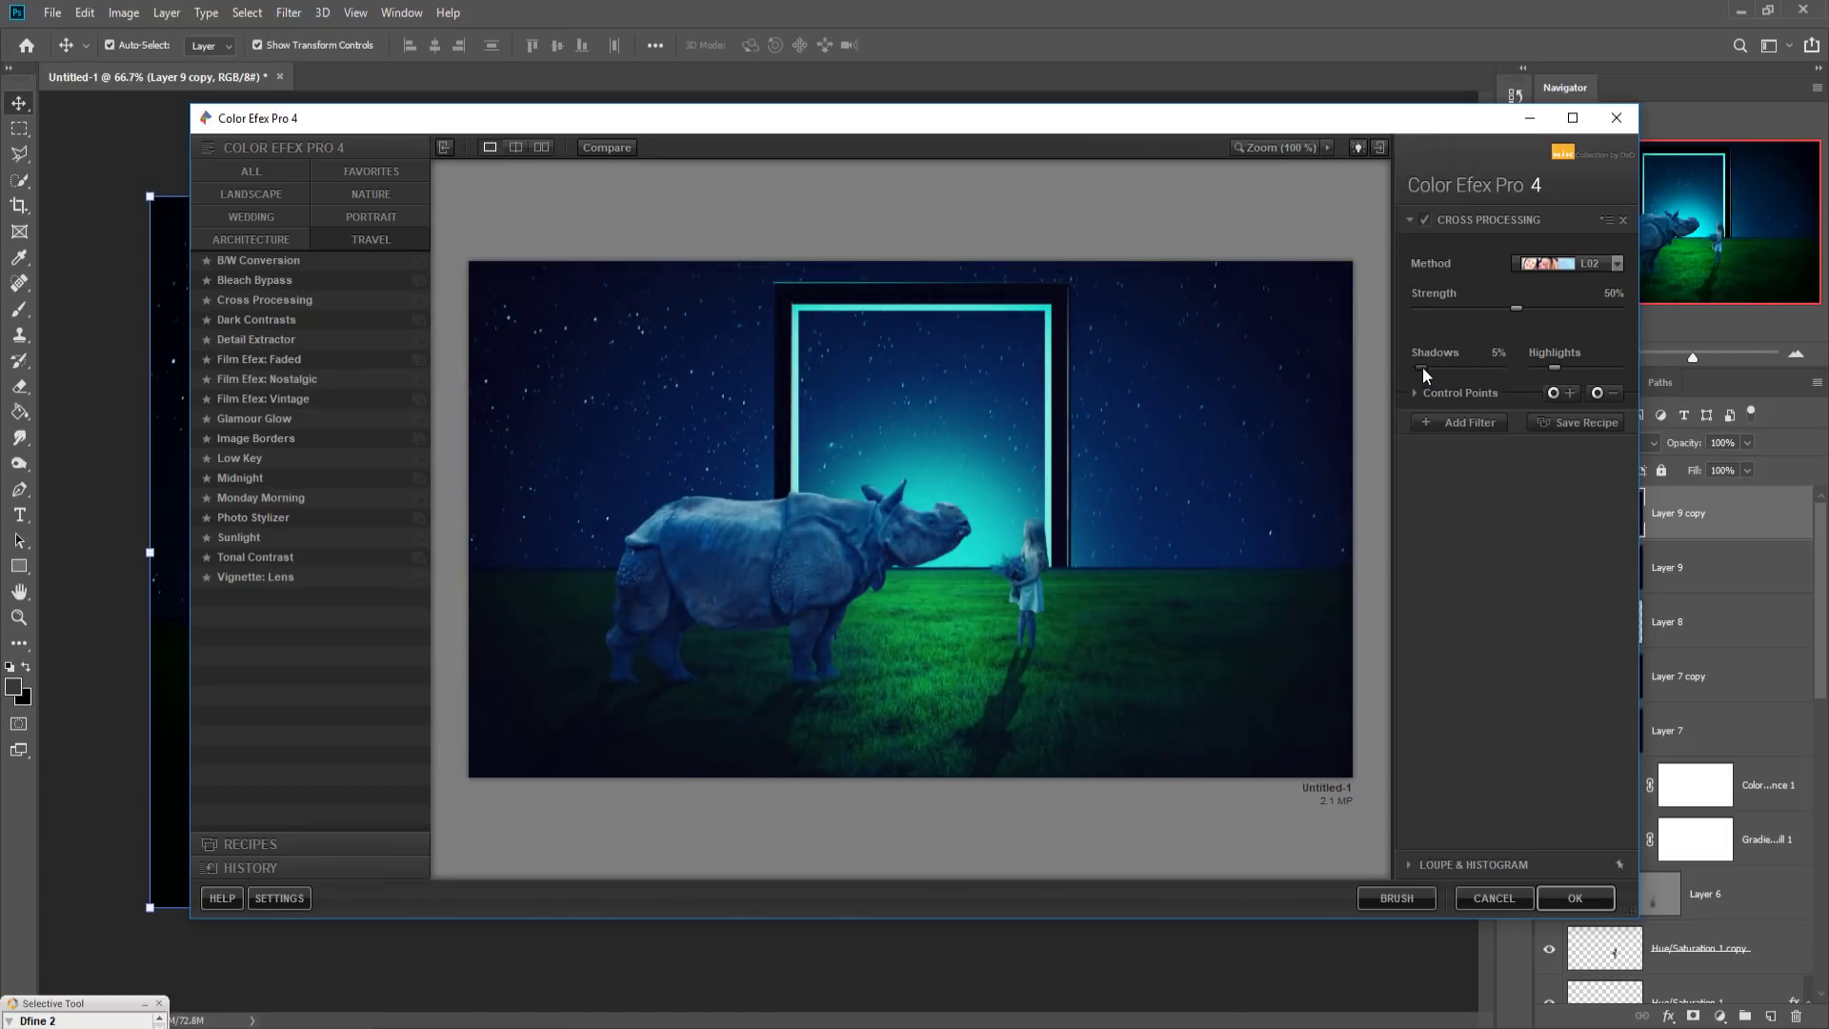
mouse_move(1555, 367)
drag(1554, 371, 1535, 374)
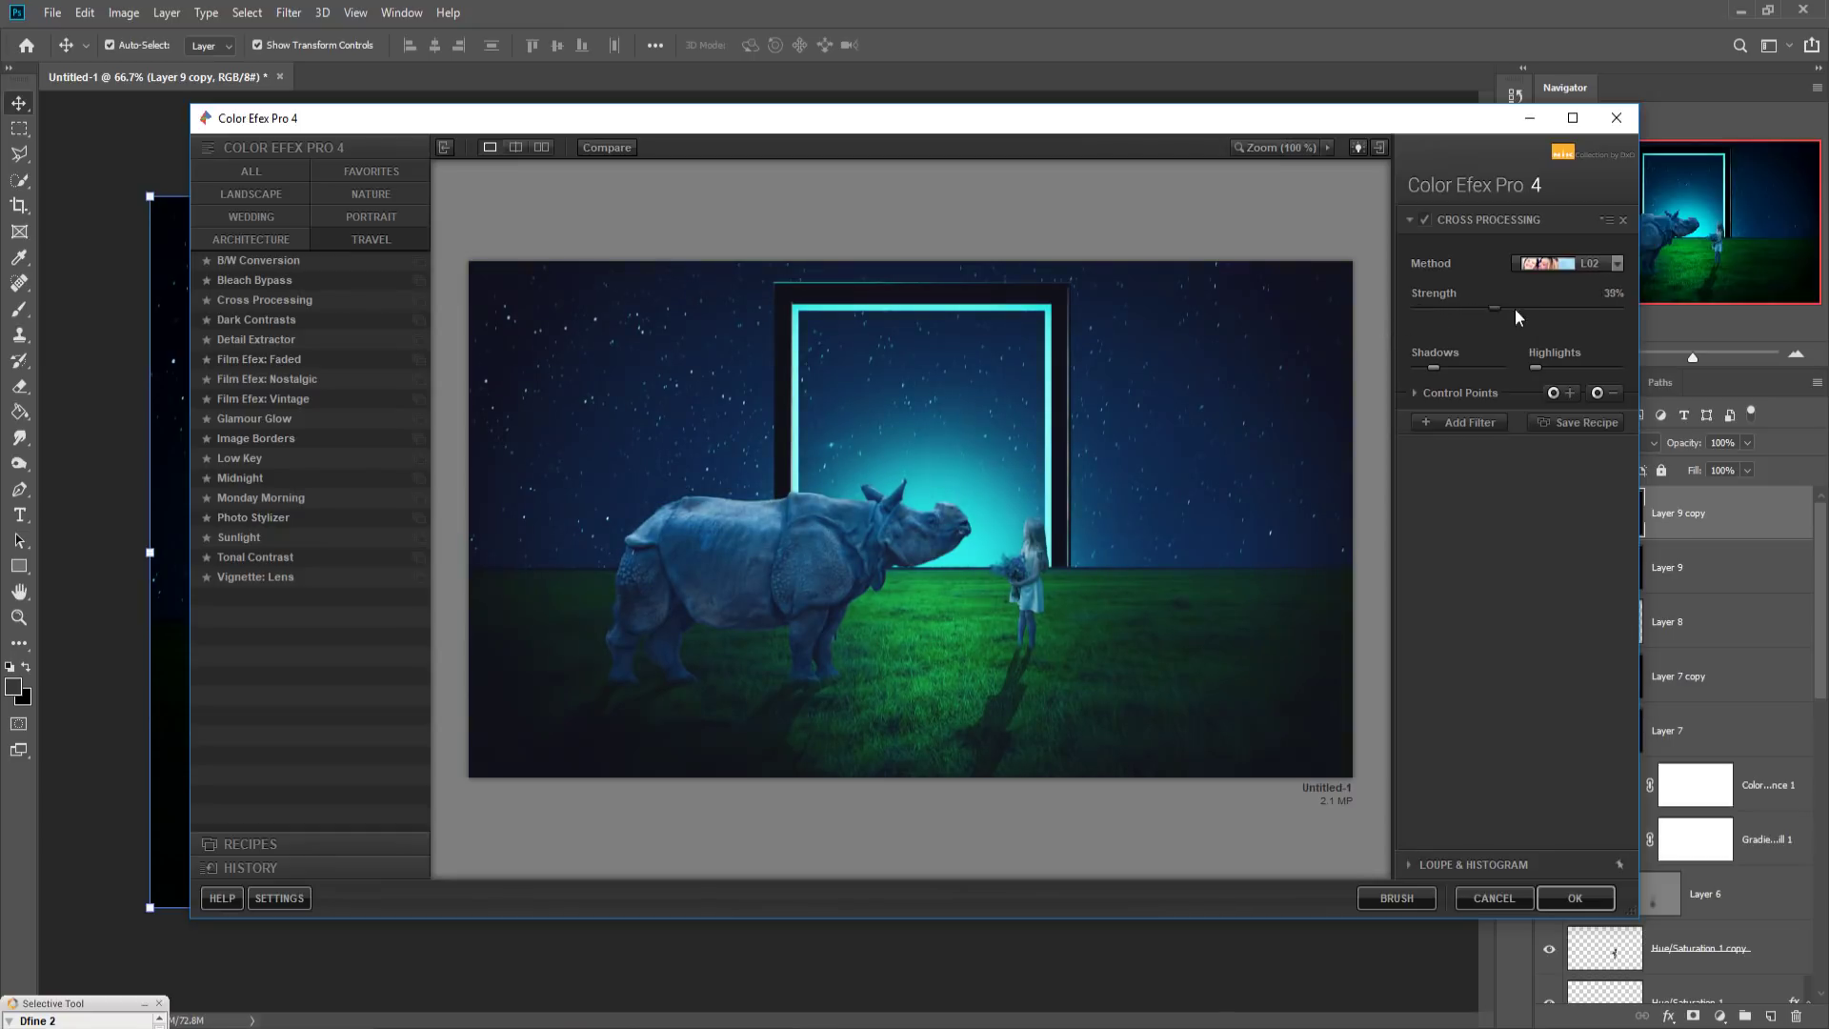
mouse_move(1515, 310)
mouse_down()
mouse_move(1607, 308)
mouse_move(1459, 306)
mouse_move(1489, 311)
mouse_up()
click(1573, 898)
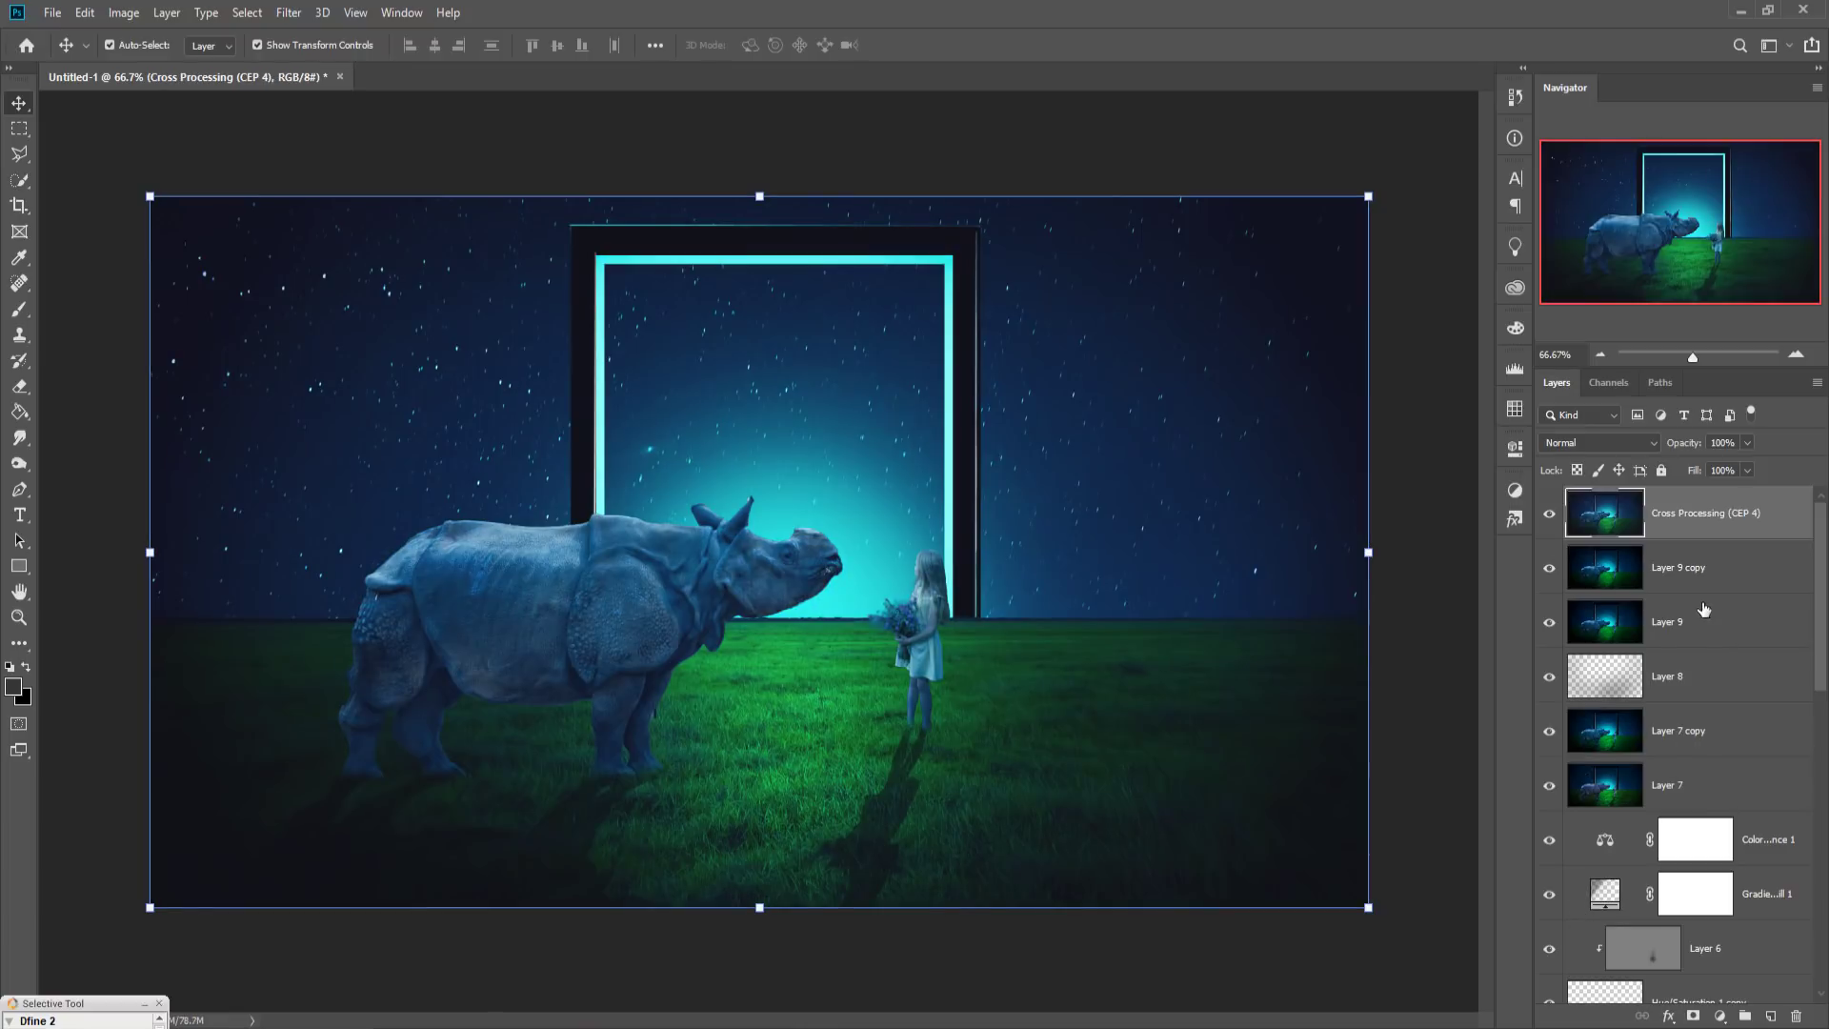
Step: Add a Photo Filter adjustment using a bright sky-blue cyan colour at 25% density
click(1719, 1015)
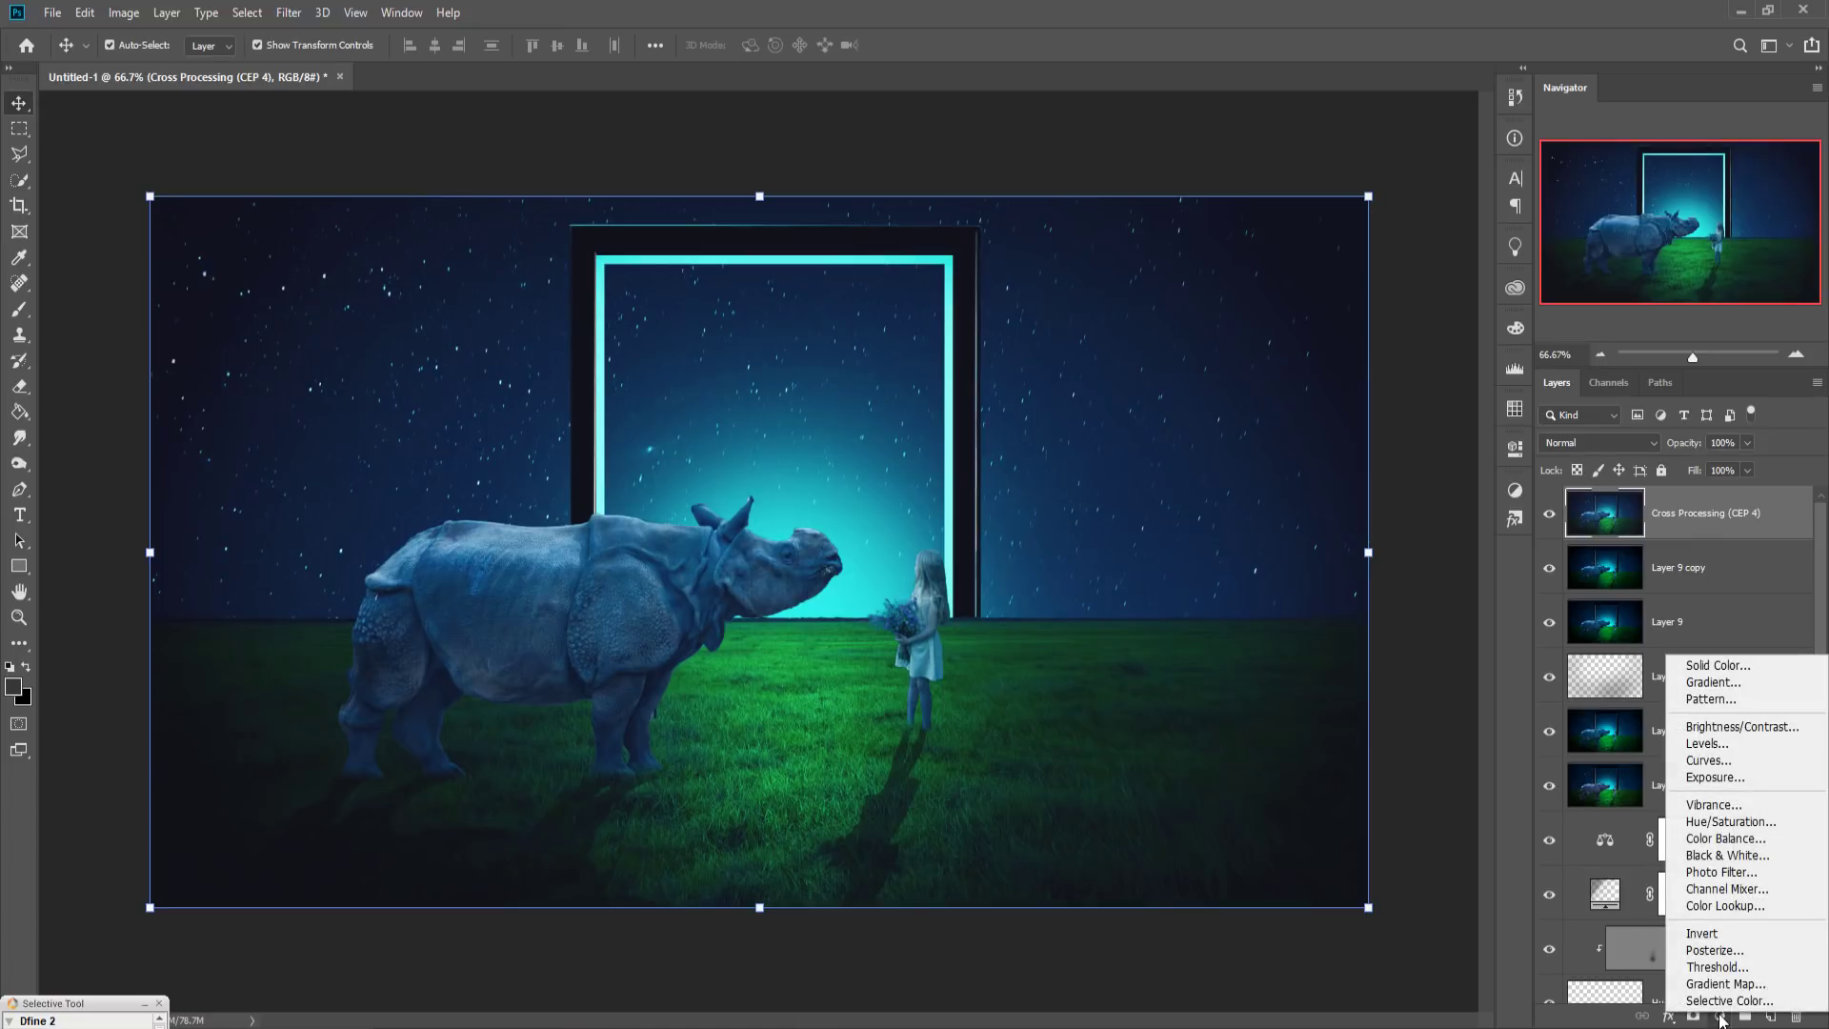
click(1717, 874)
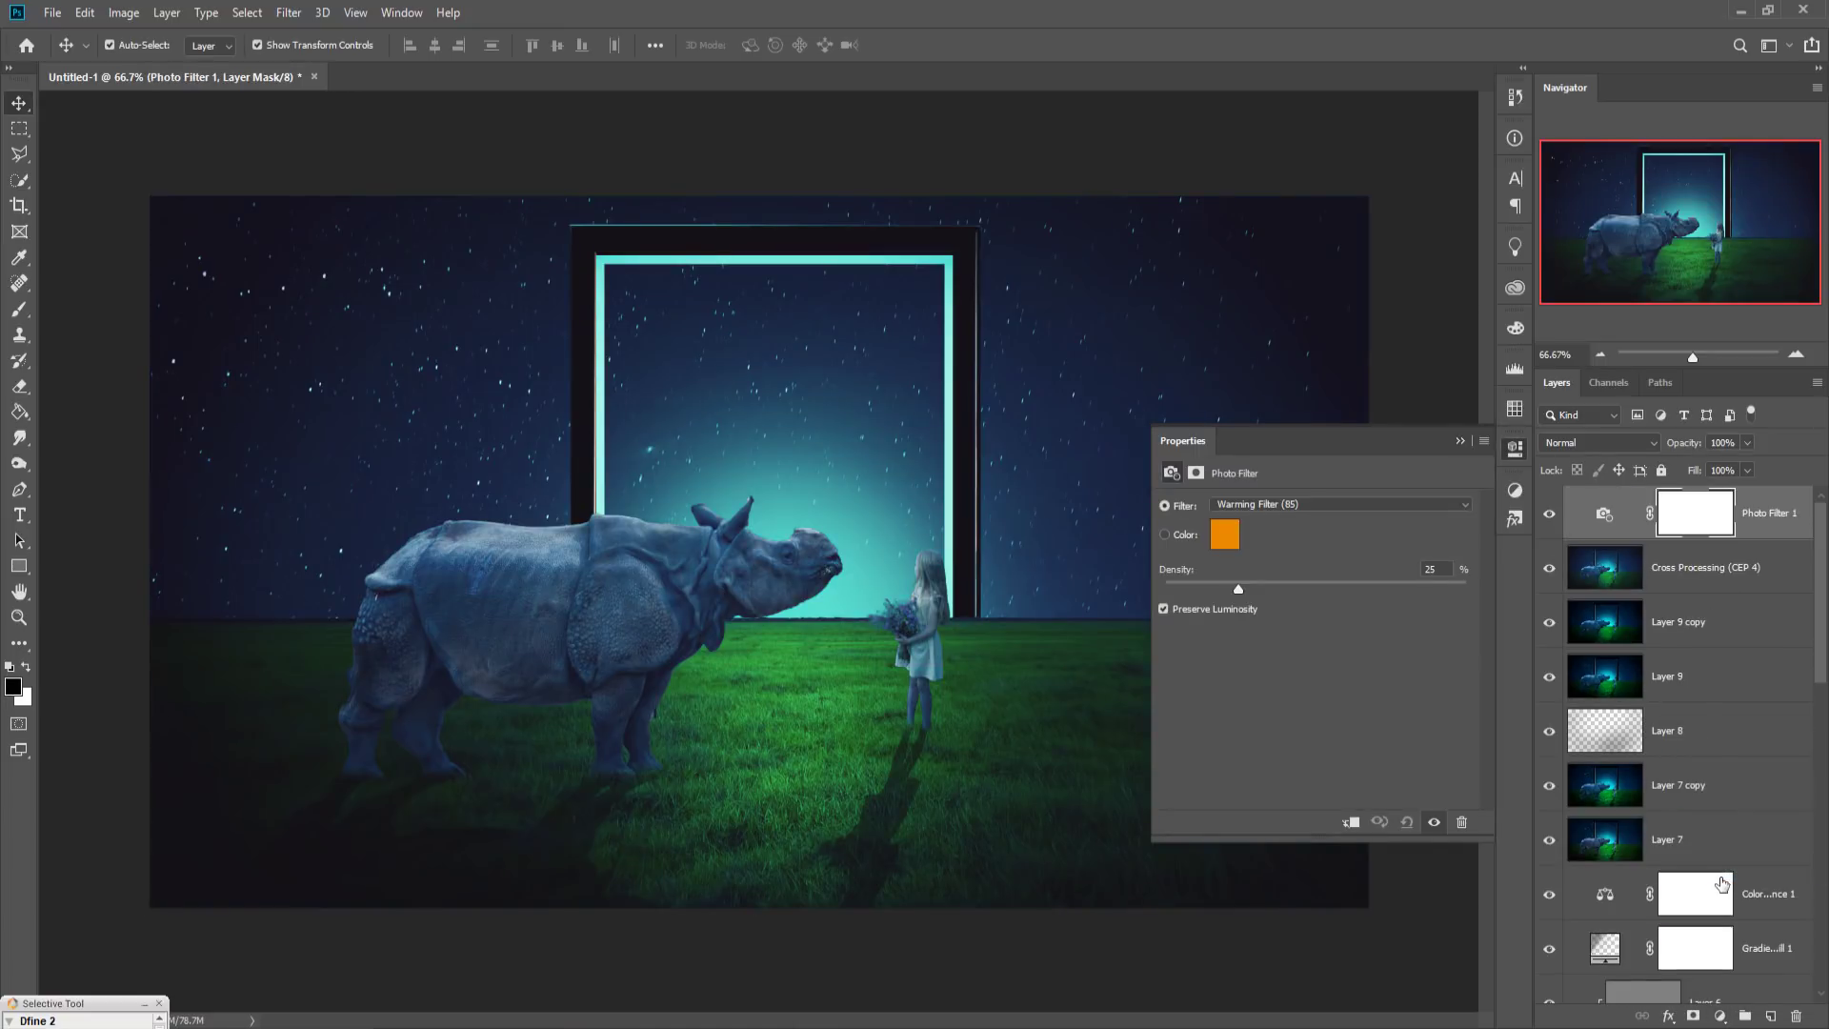
click(1227, 537)
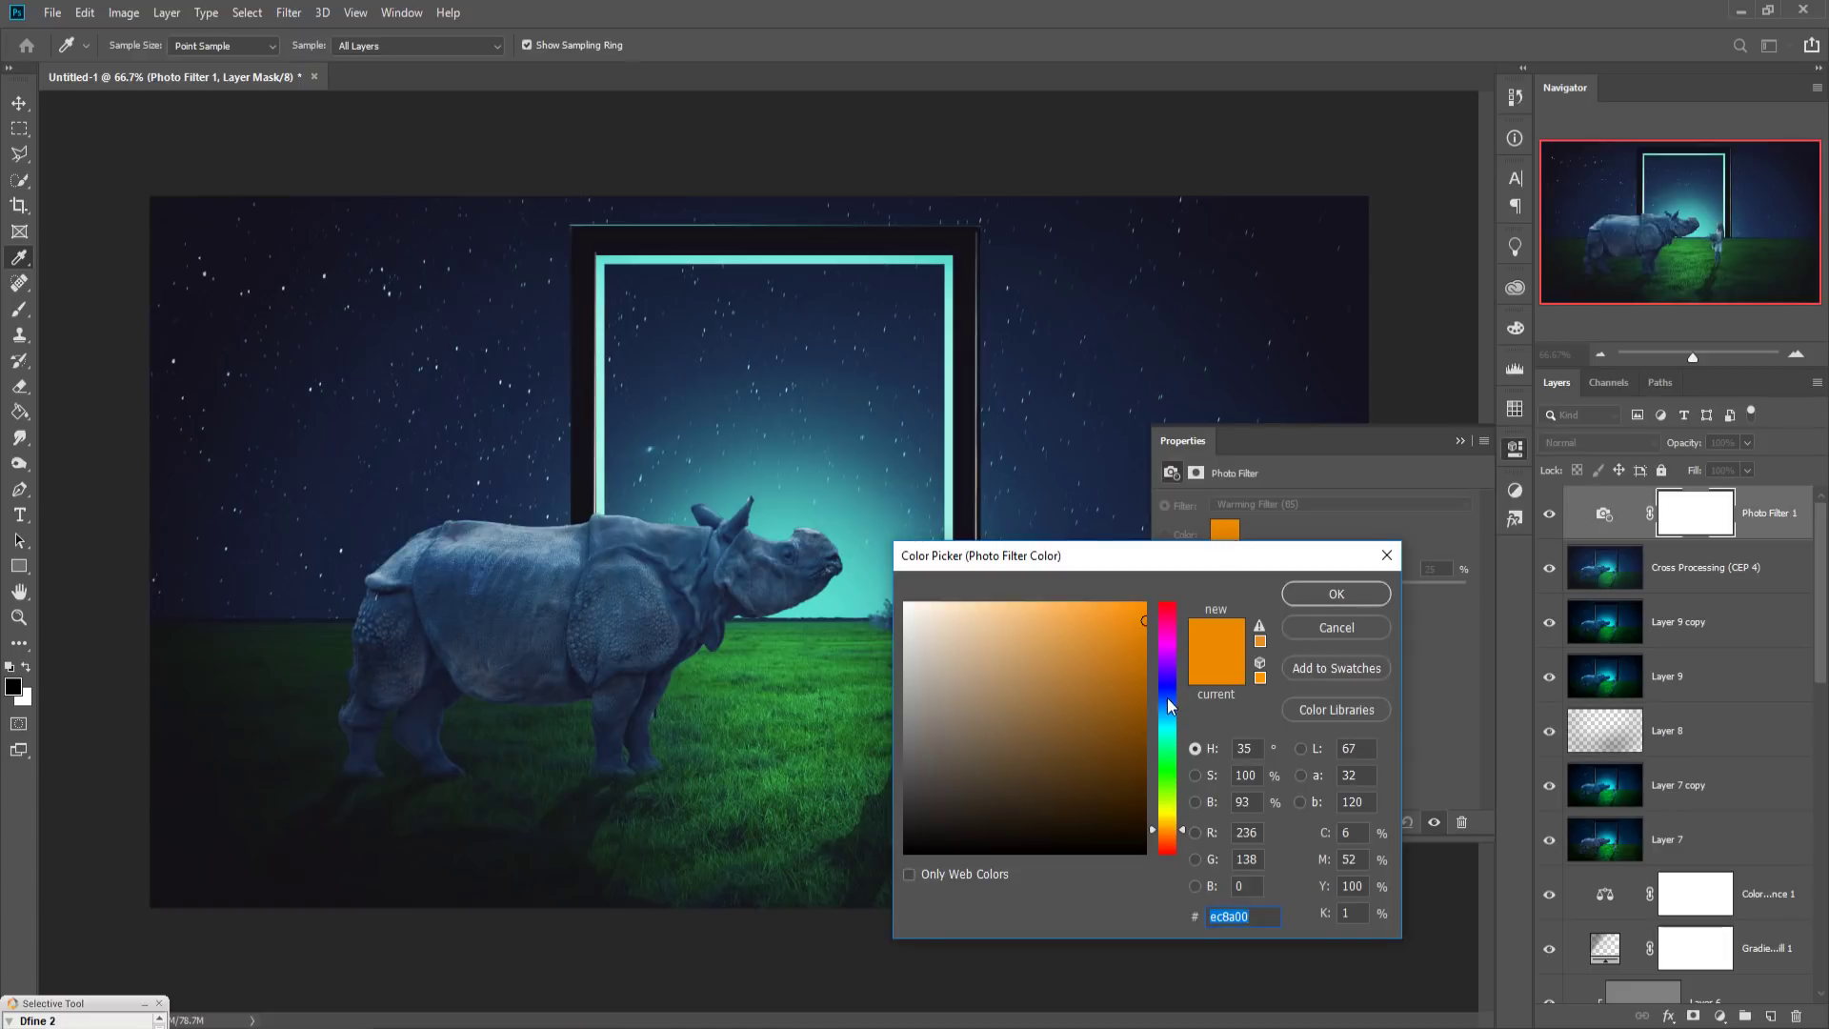
click(1168, 725)
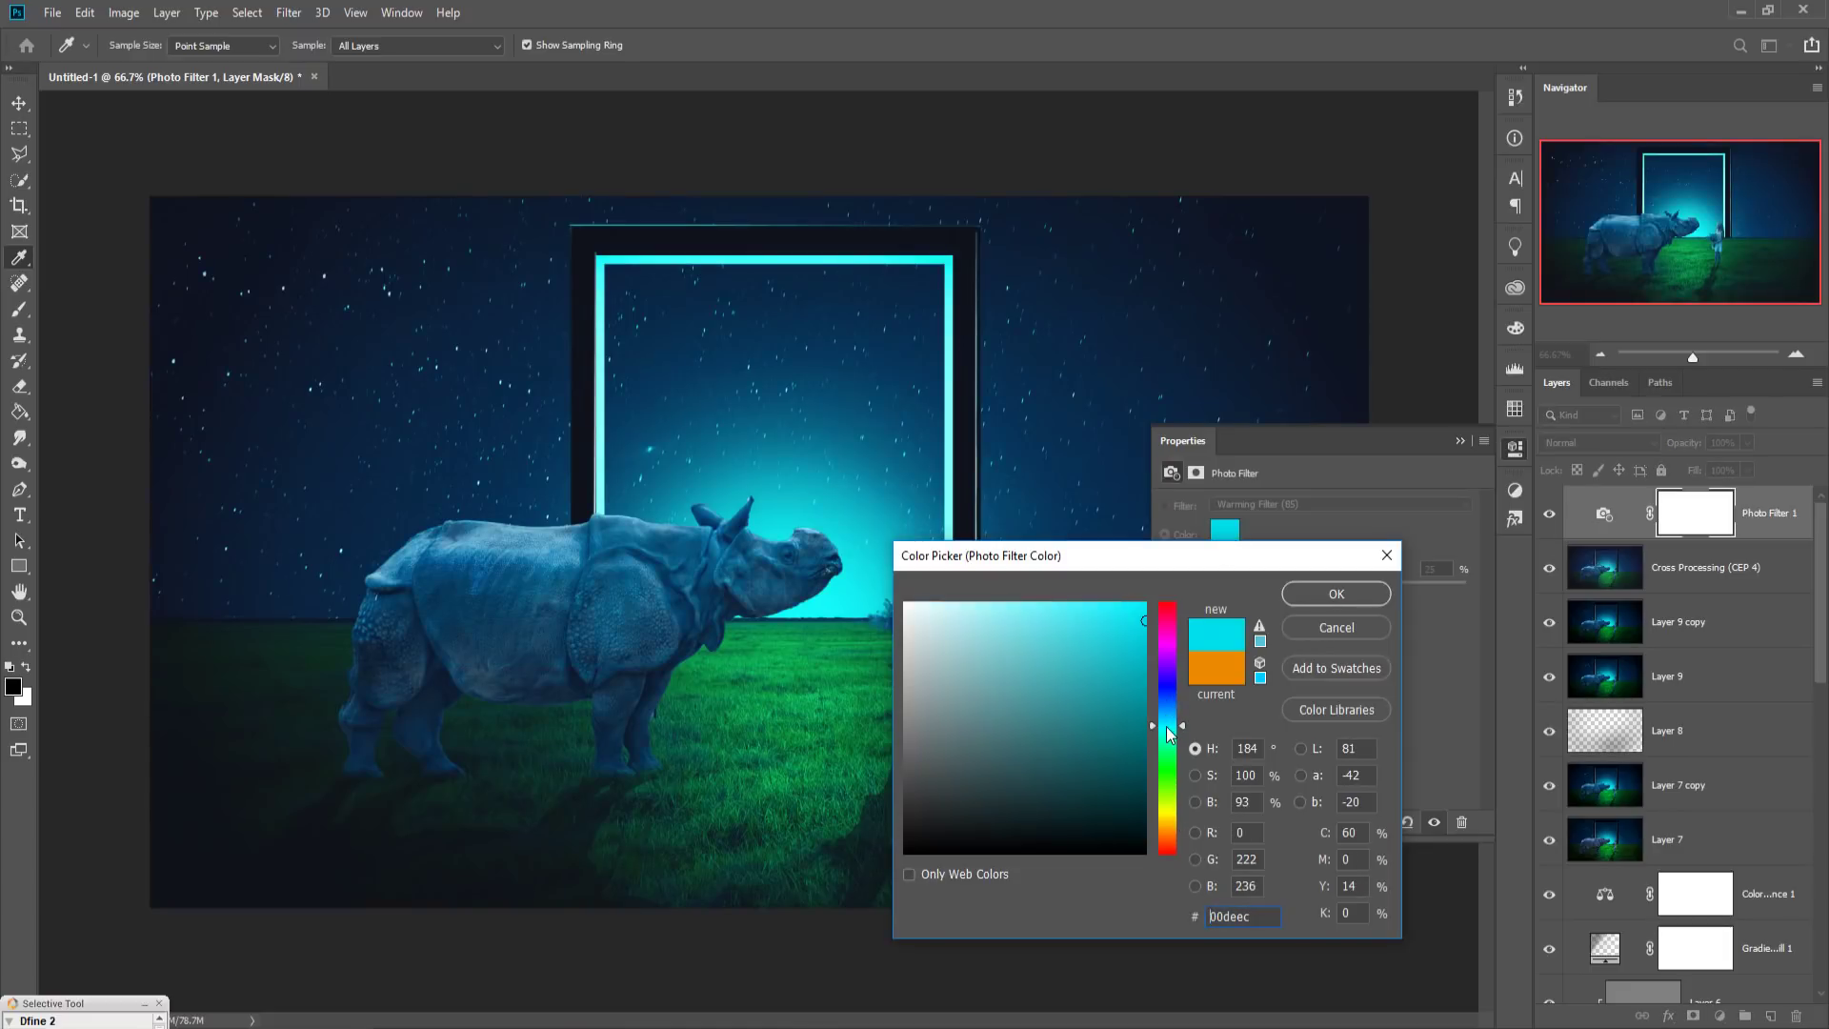
drag(1153, 647, 1152, 620)
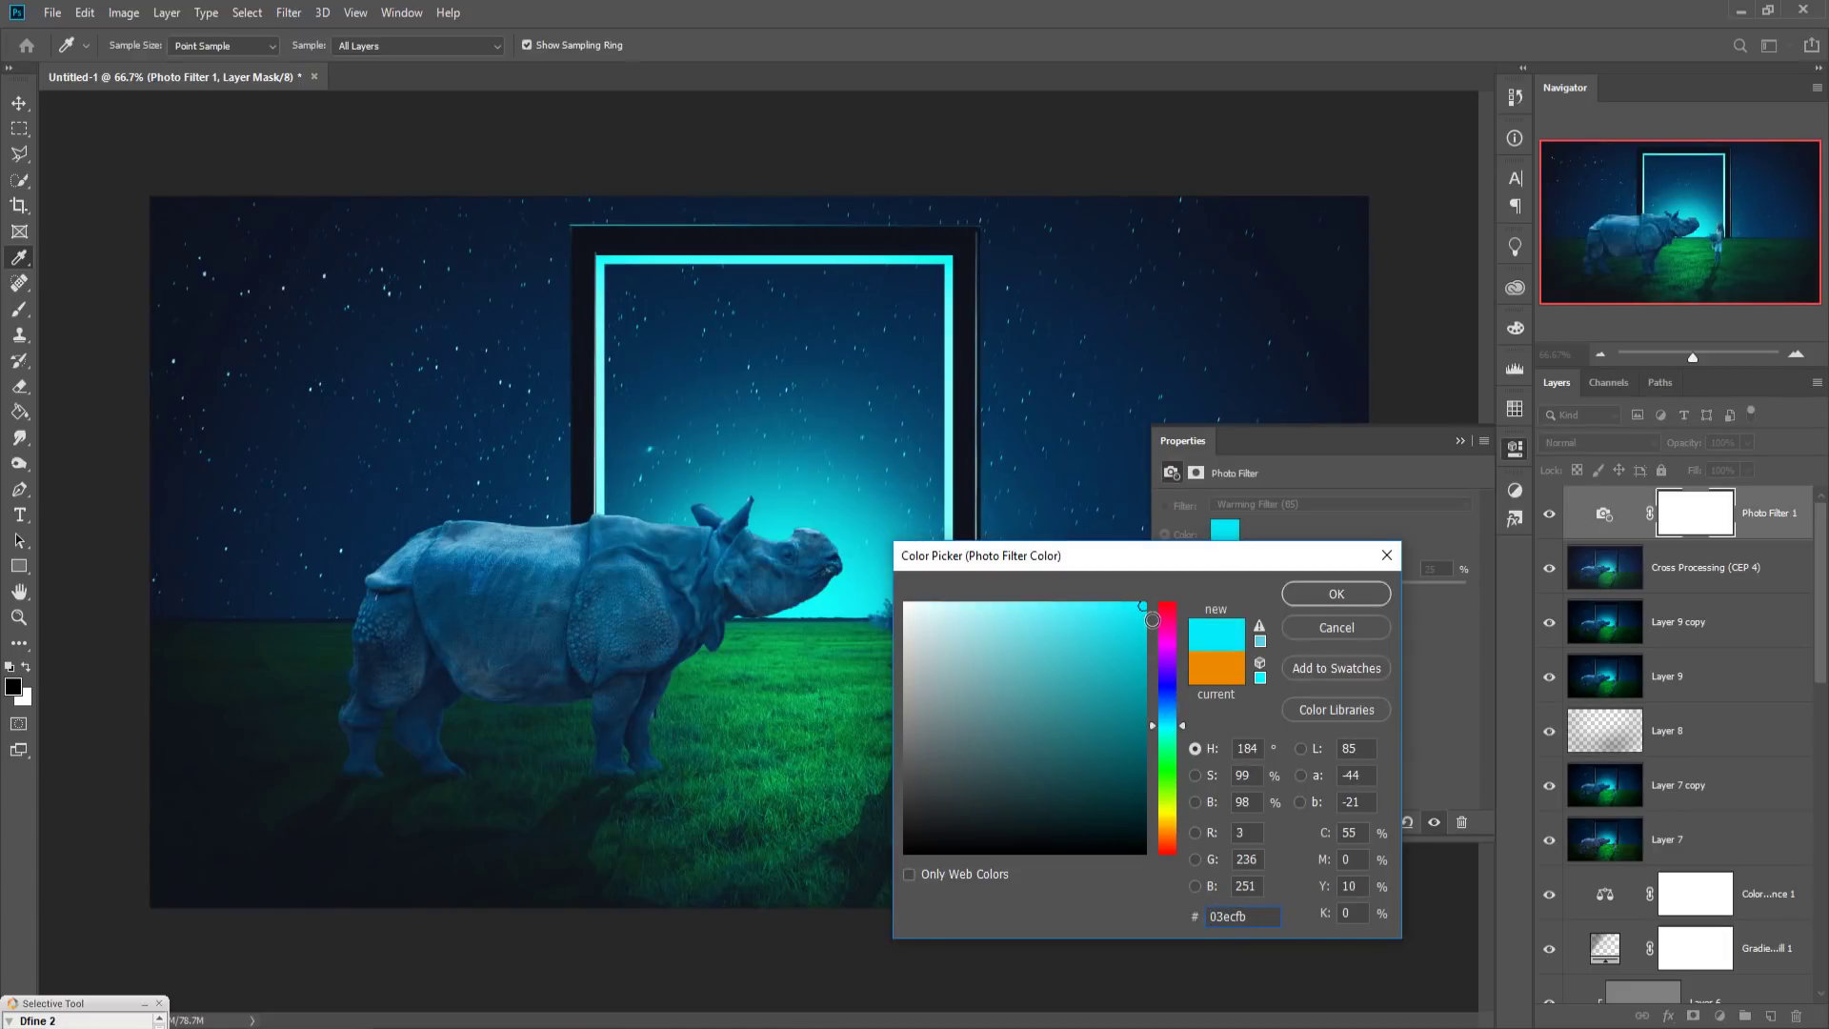
drag(1181, 723, 1181, 720)
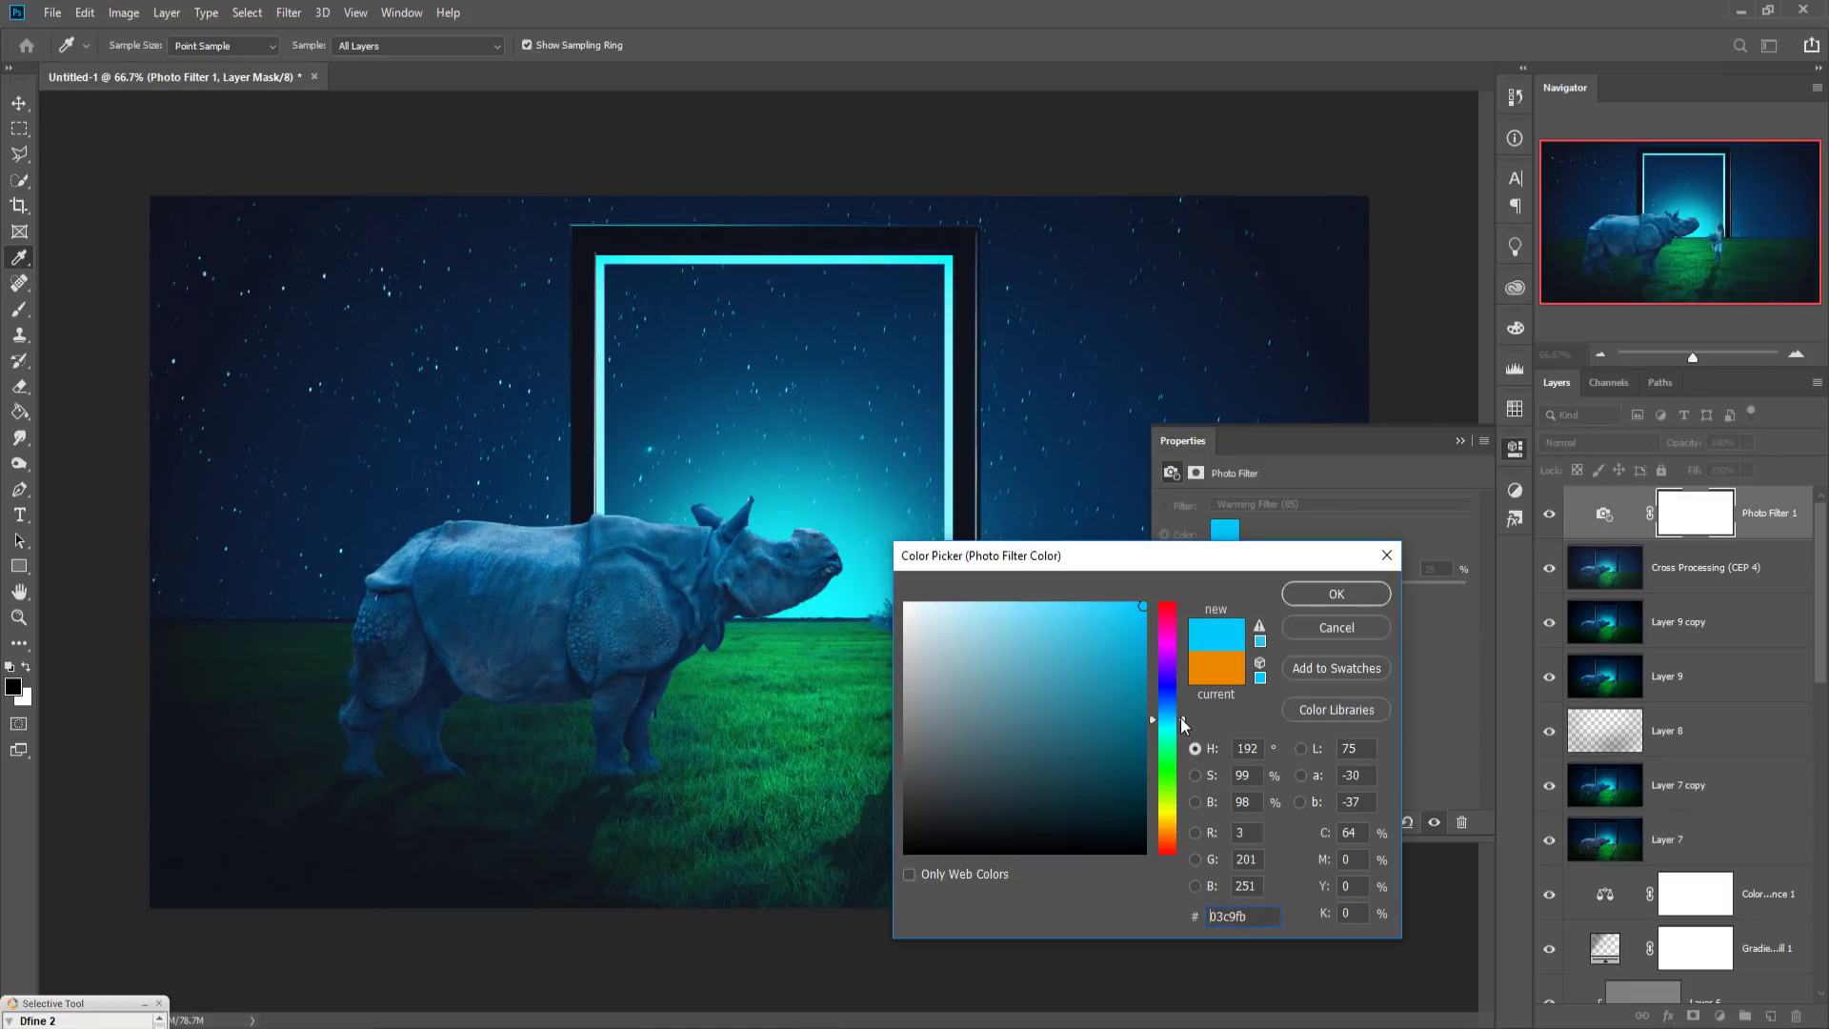
click(1294, 598)
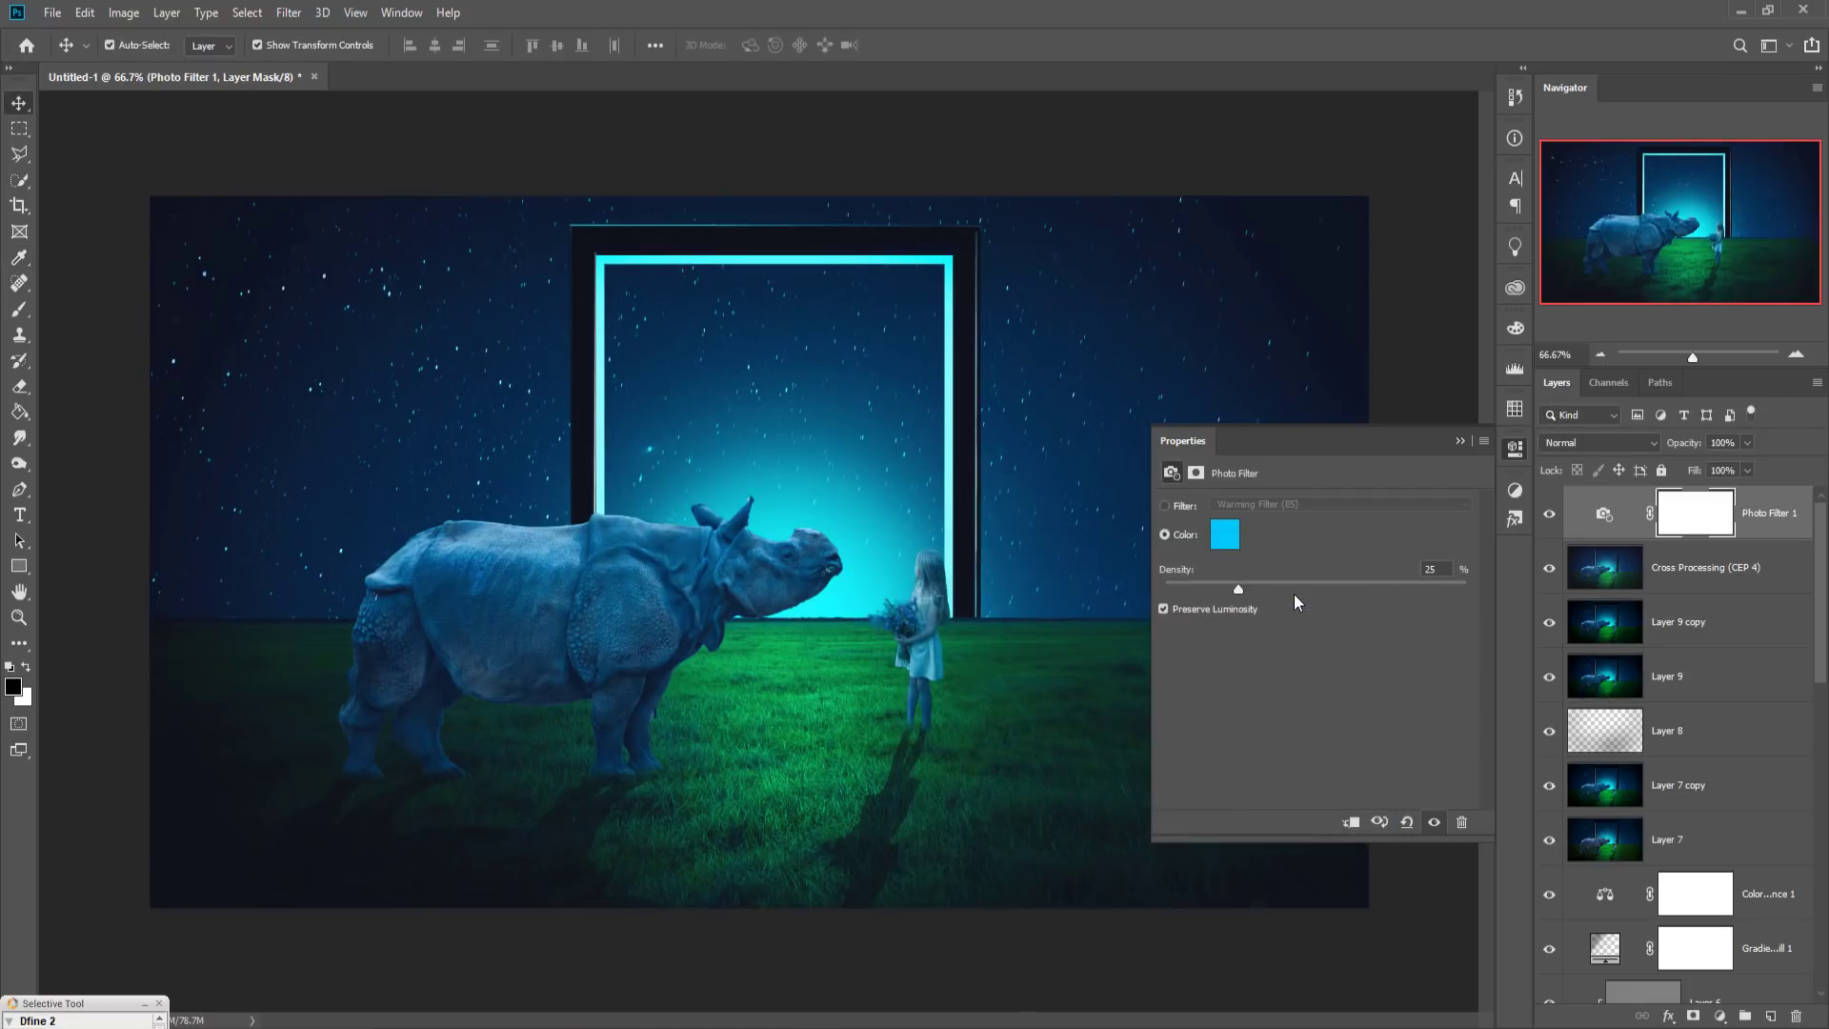
click(1460, 441)
Step: Create Layer 10 and fill it with 50% Gray
key(ctrl+shift+alt+n)
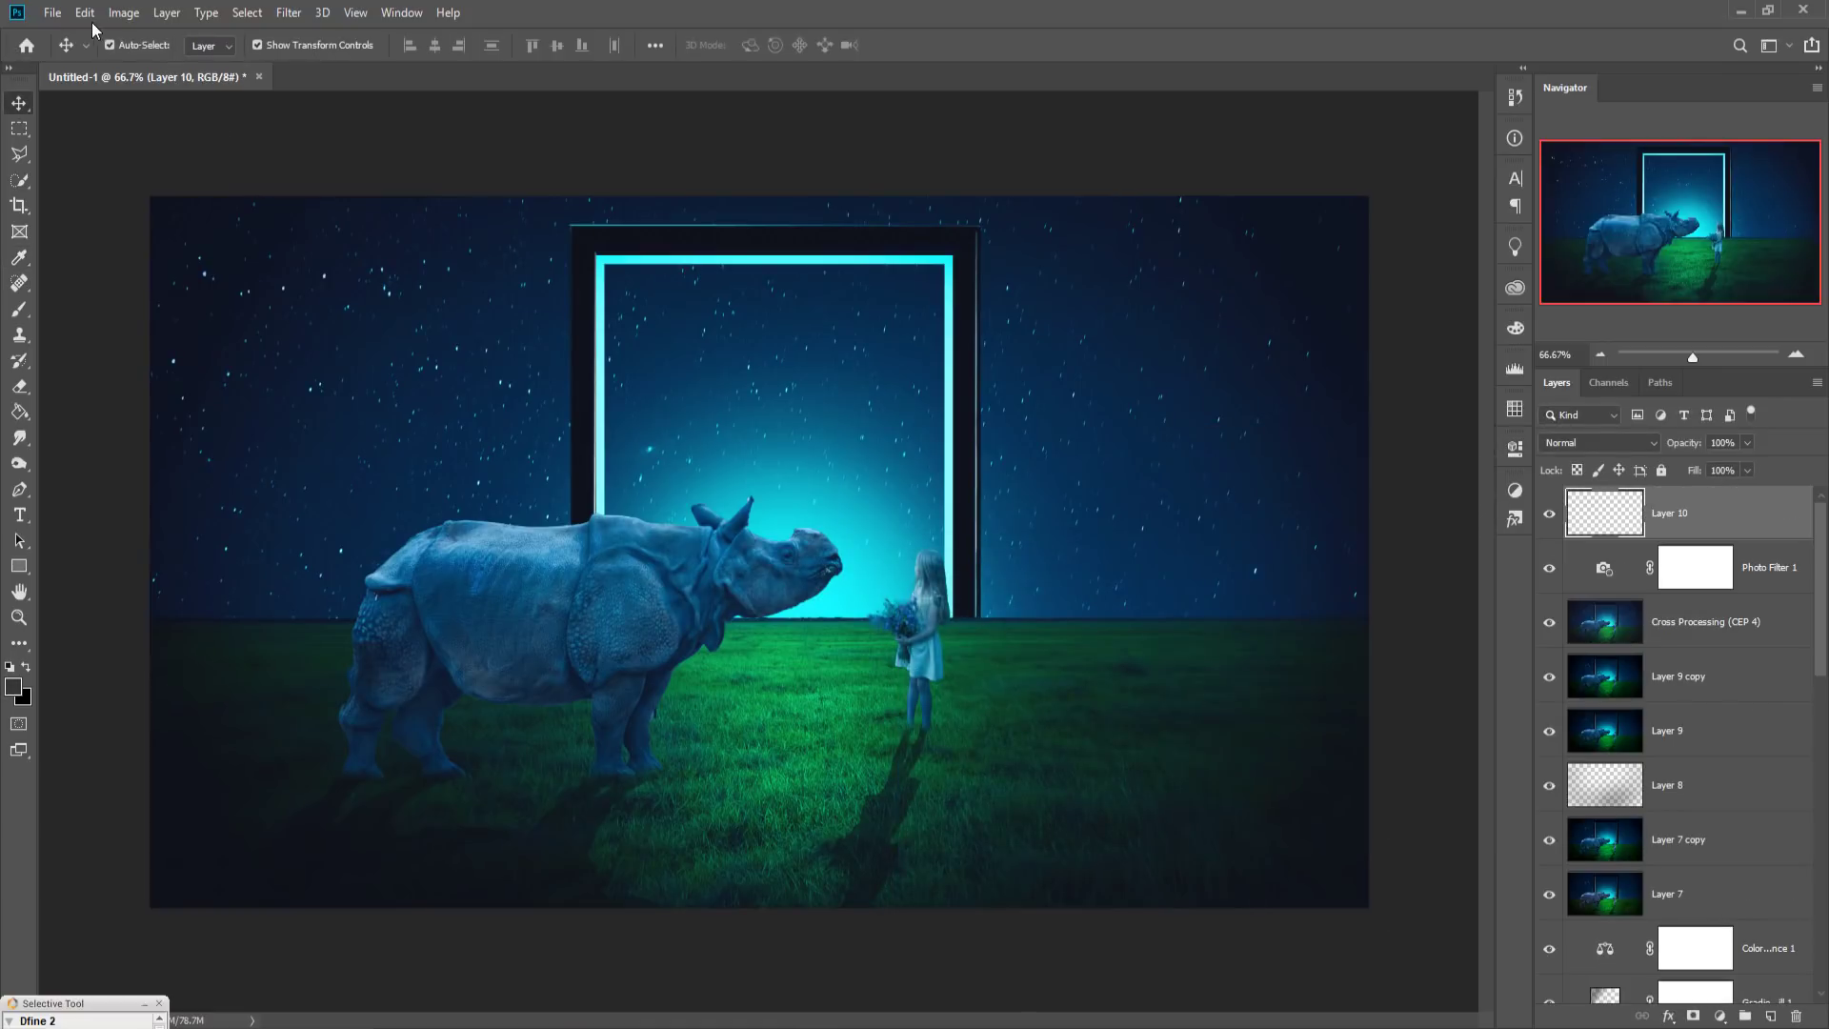
click(85, 13)
click(114, 324)
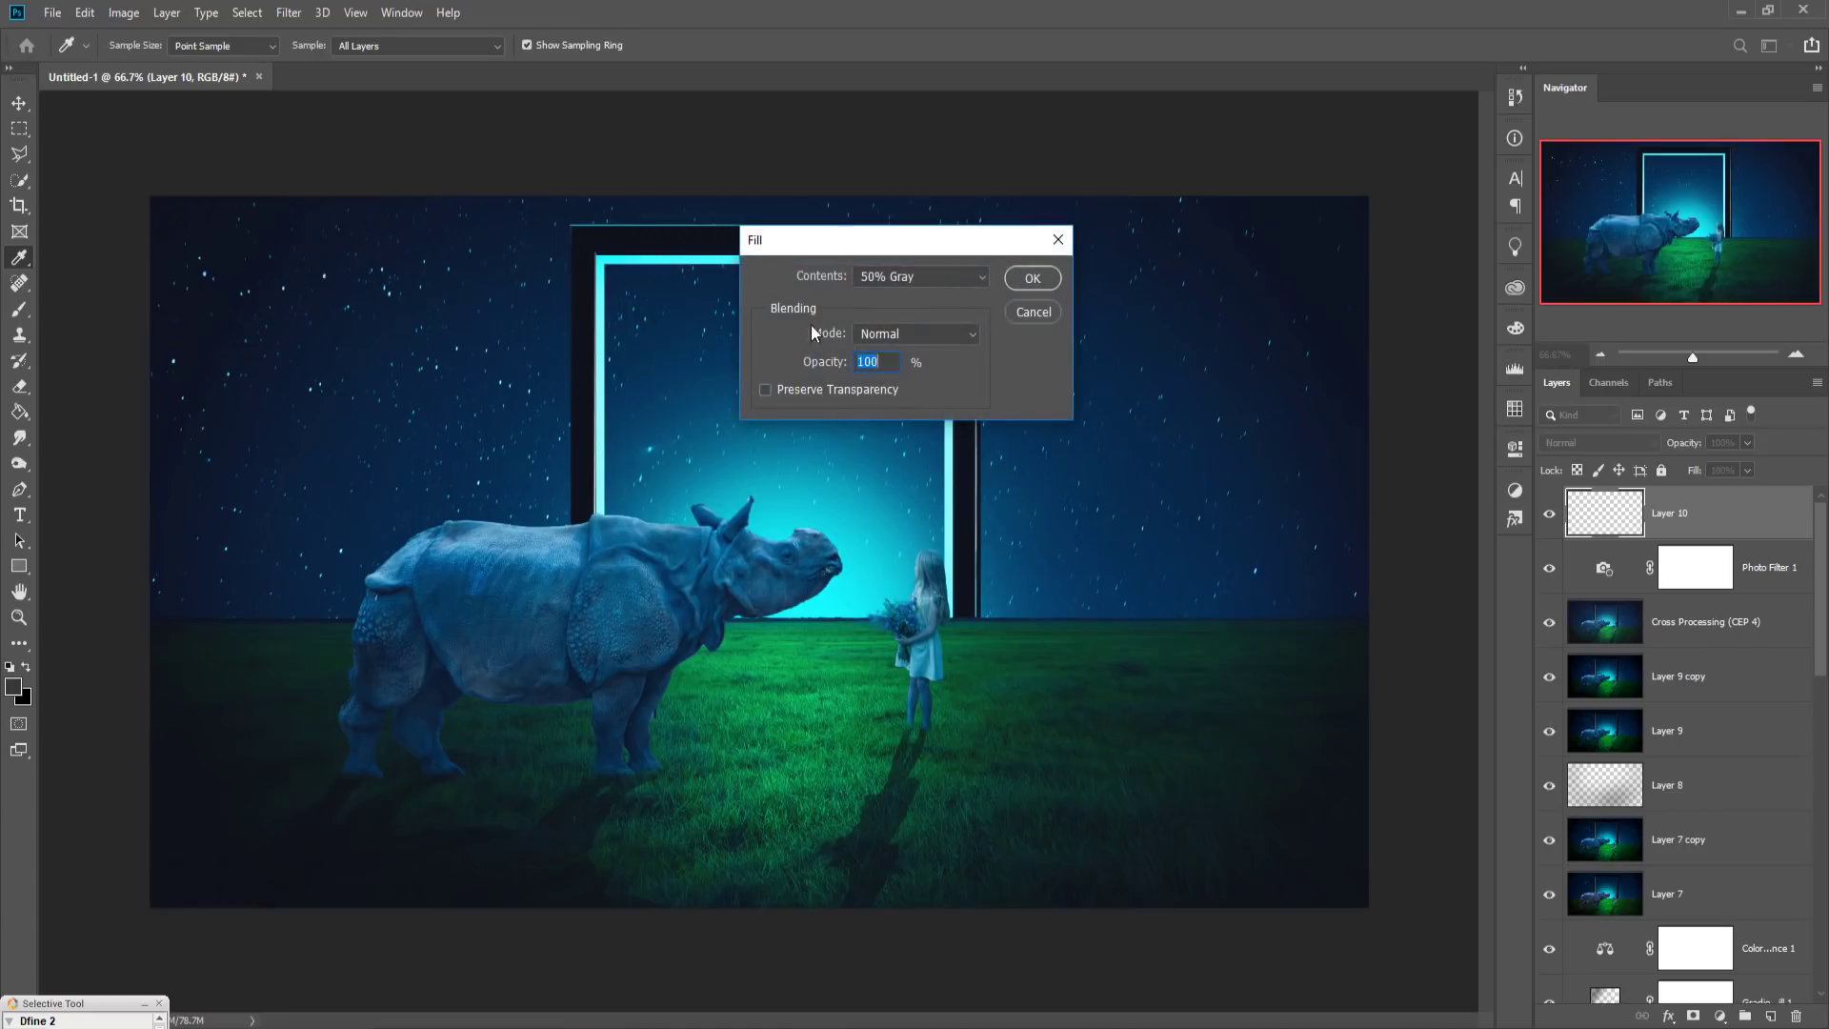
click(922, 276)
click(900, 447)
click(1031, 277)
Step: Blend the gray layer as Soft Light and stamp a merged Layer 11 on top
key(v)
click(1642, 446)
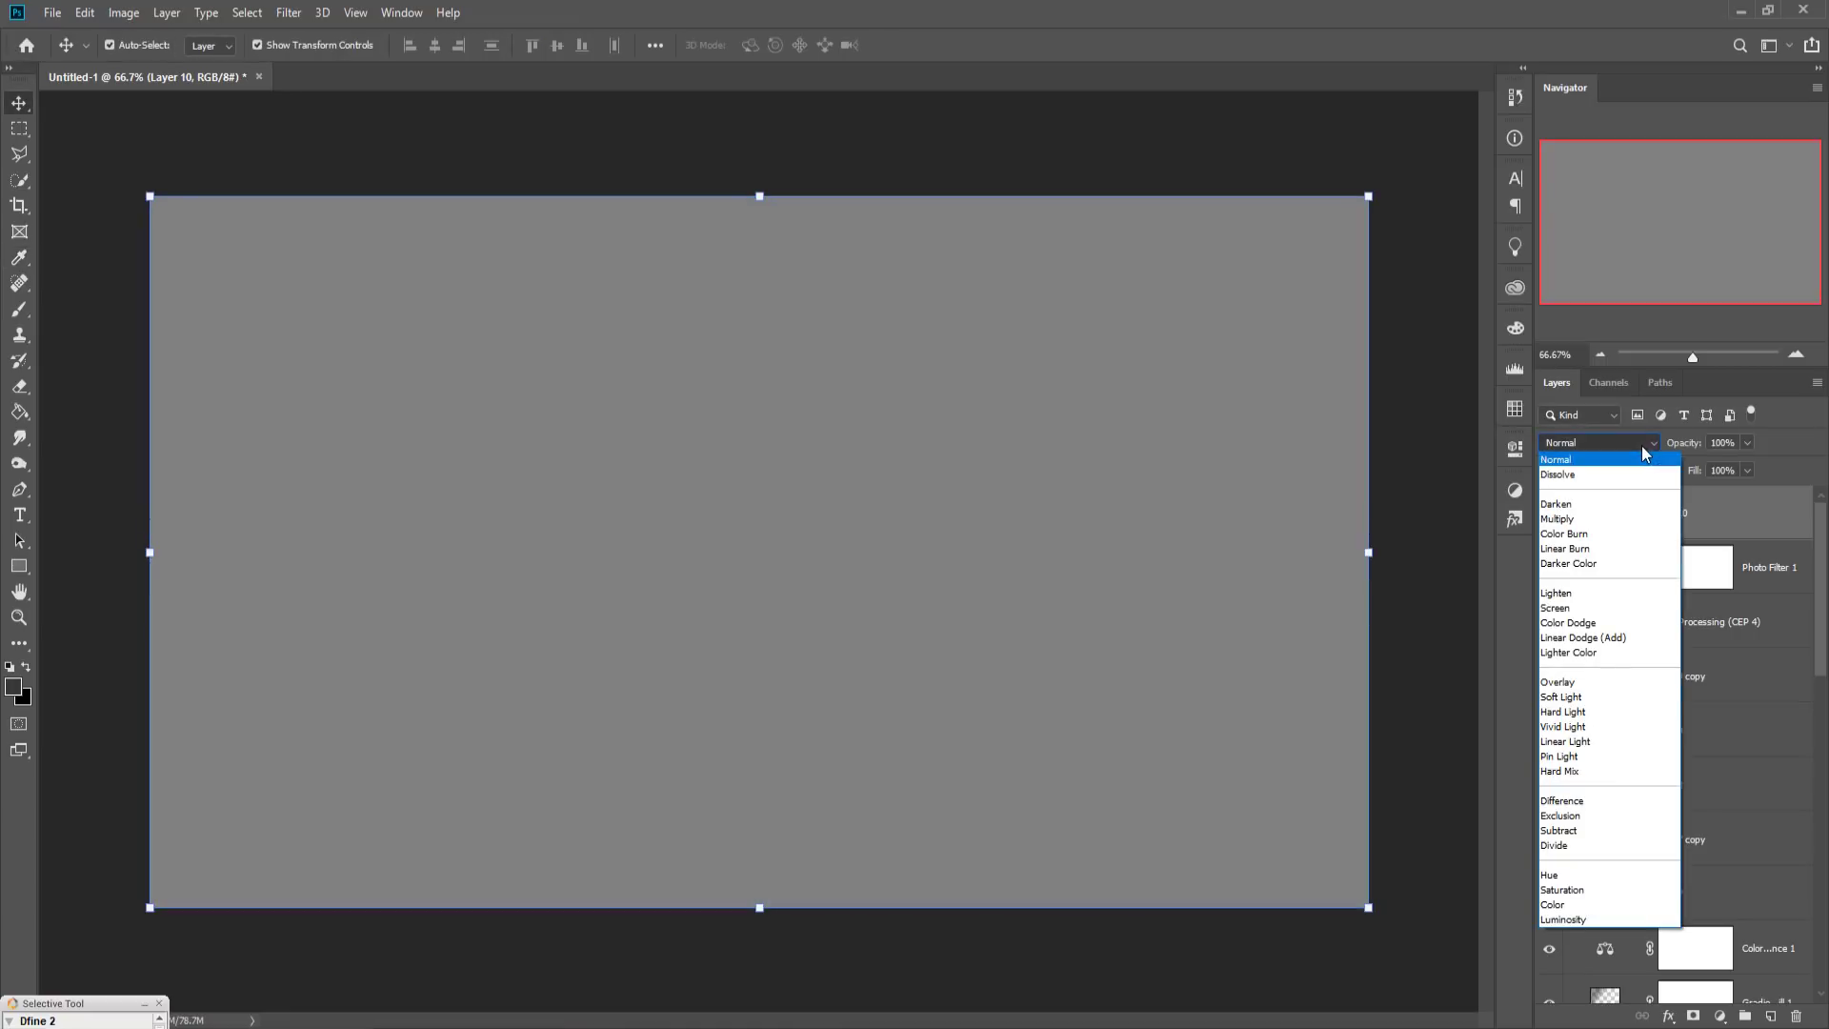
click(1569, 705)
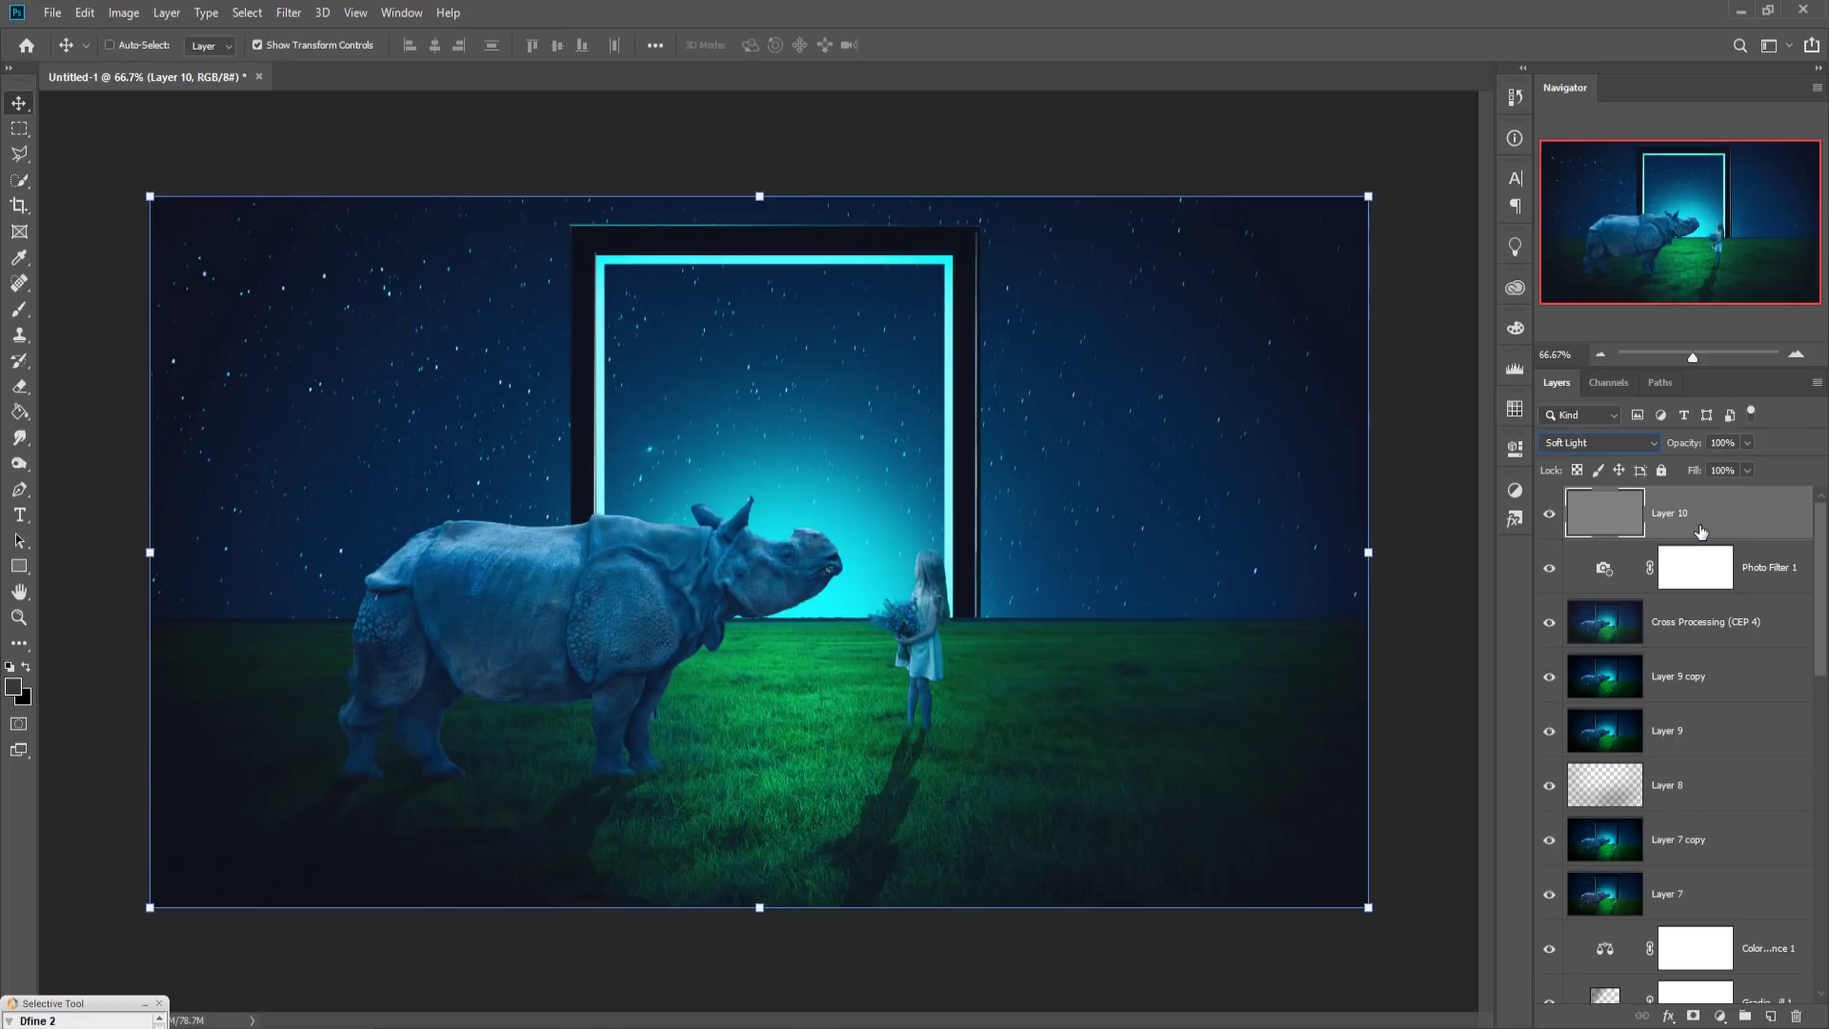
key(ctrl+alt+shift+e)
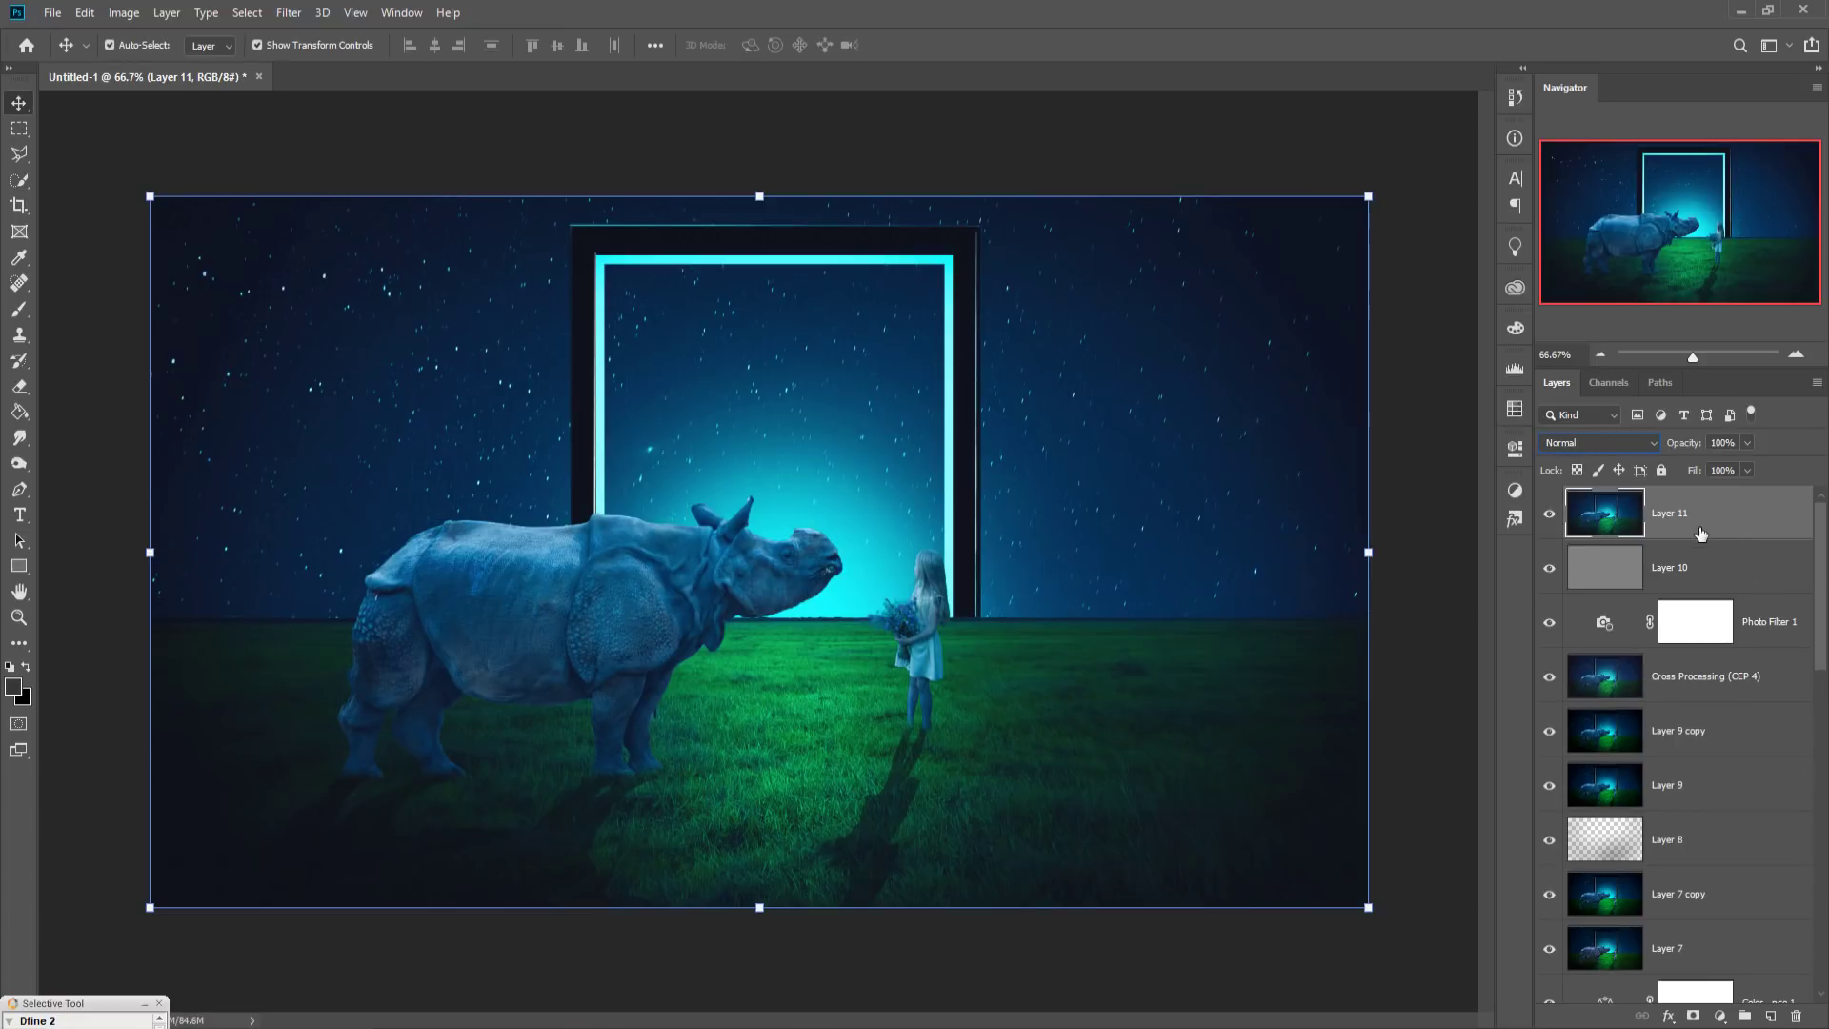